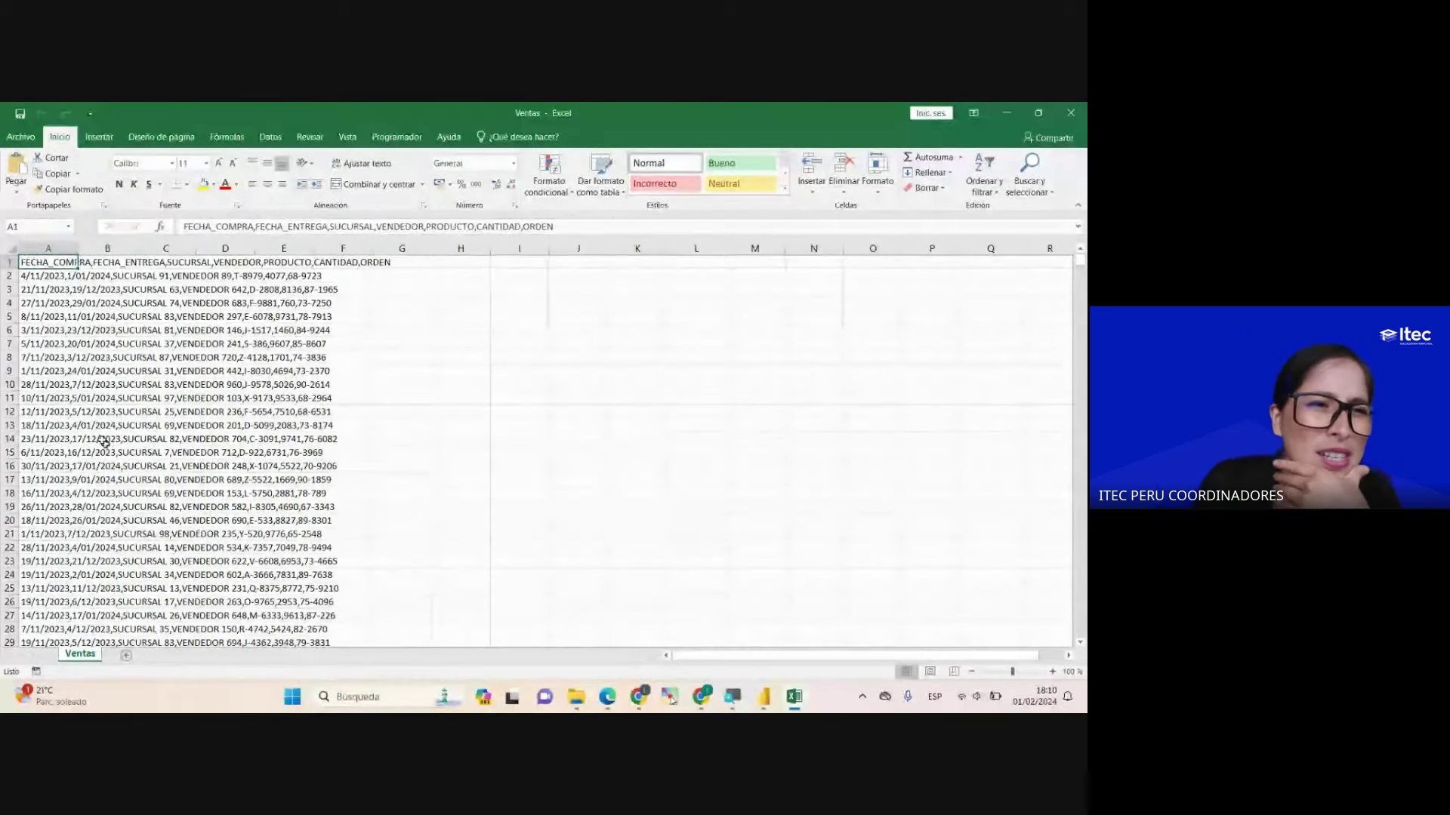
Step: Examine how the header and records of the Ventas sheet are stored as comma-separated text in column A
click(106, 312)
click(107, 265)
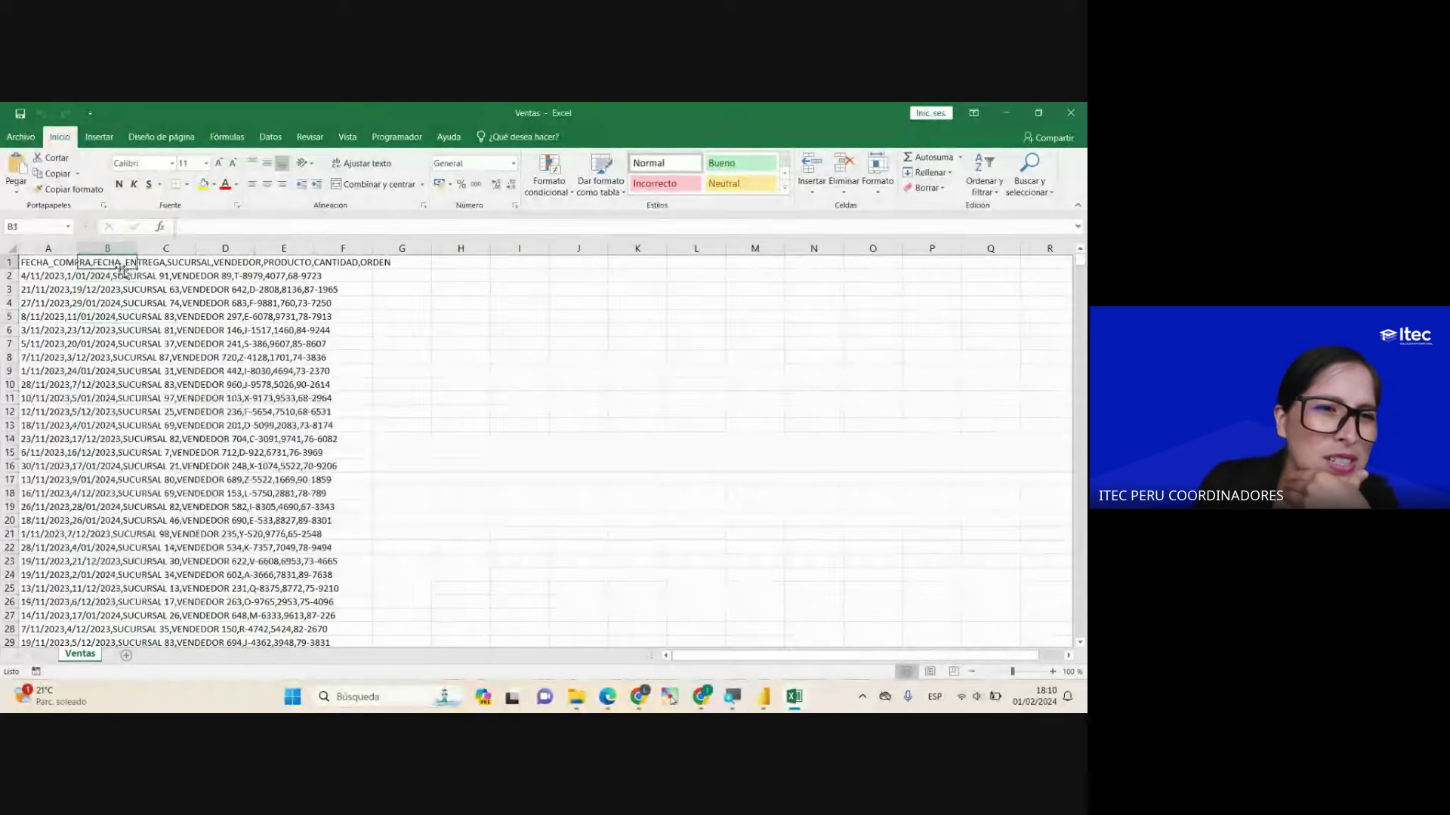
click(168, 269)
click(195, 386)
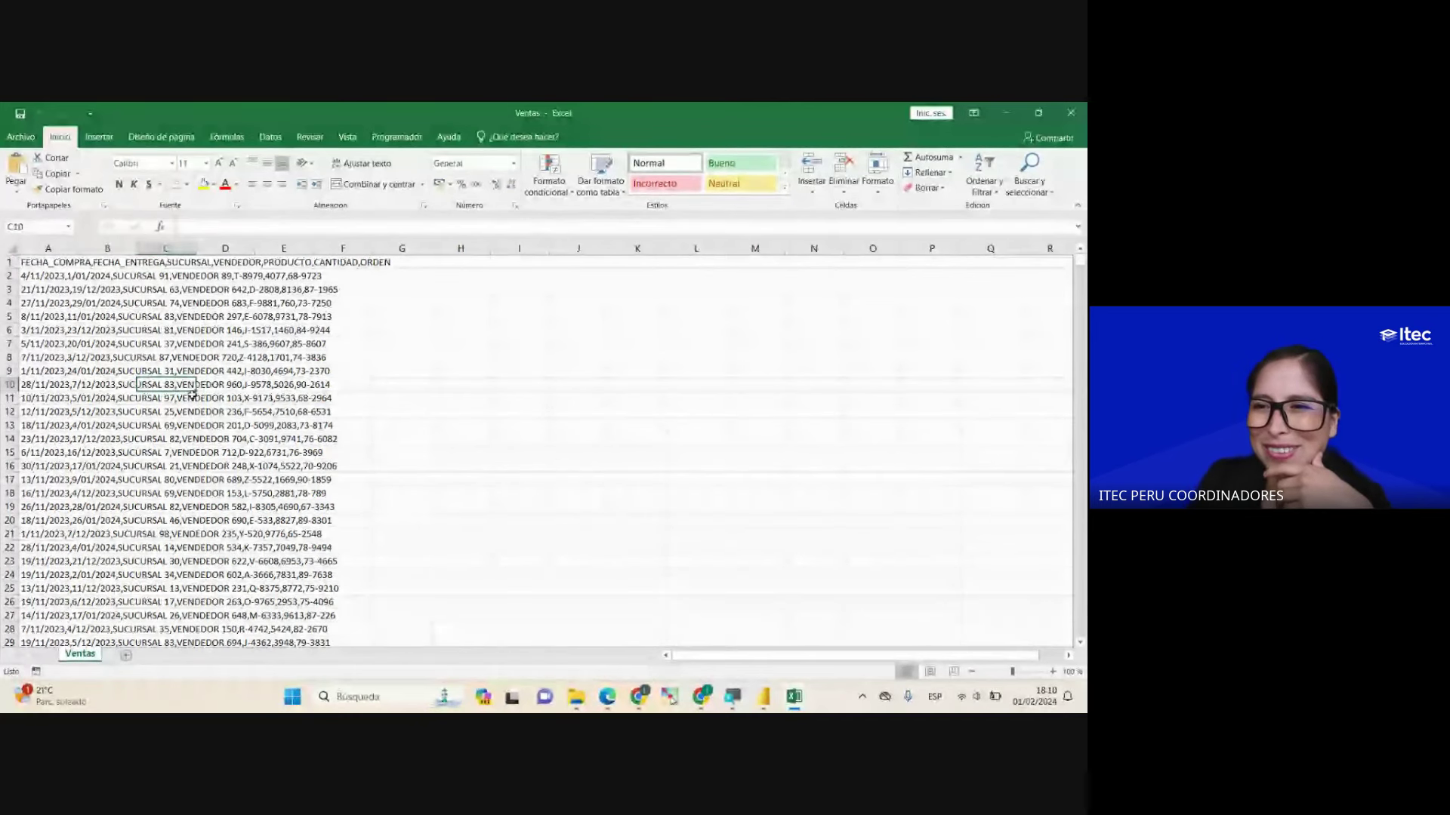
click(84, 263)
click(63, 264)
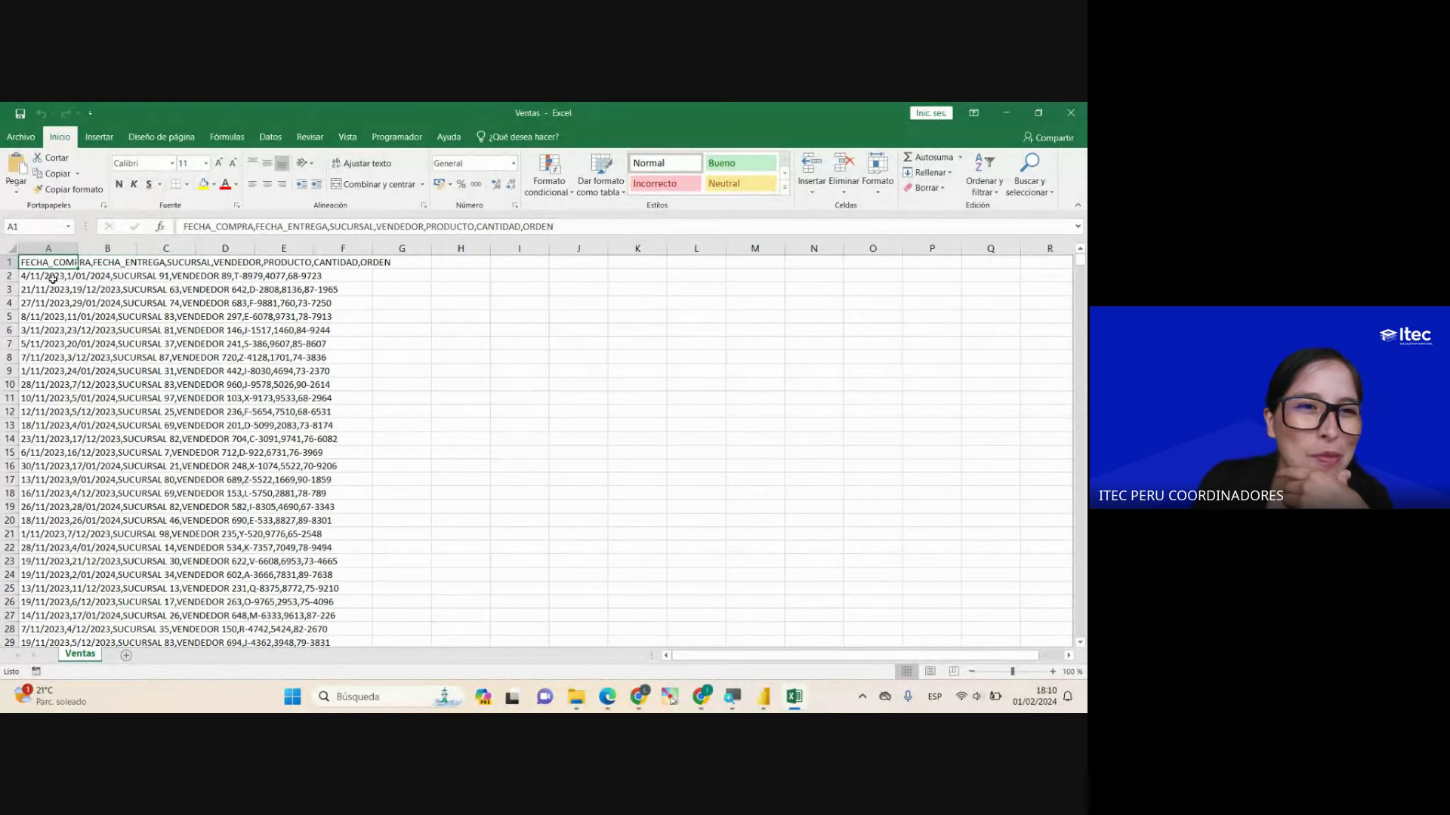
click(258, 226)
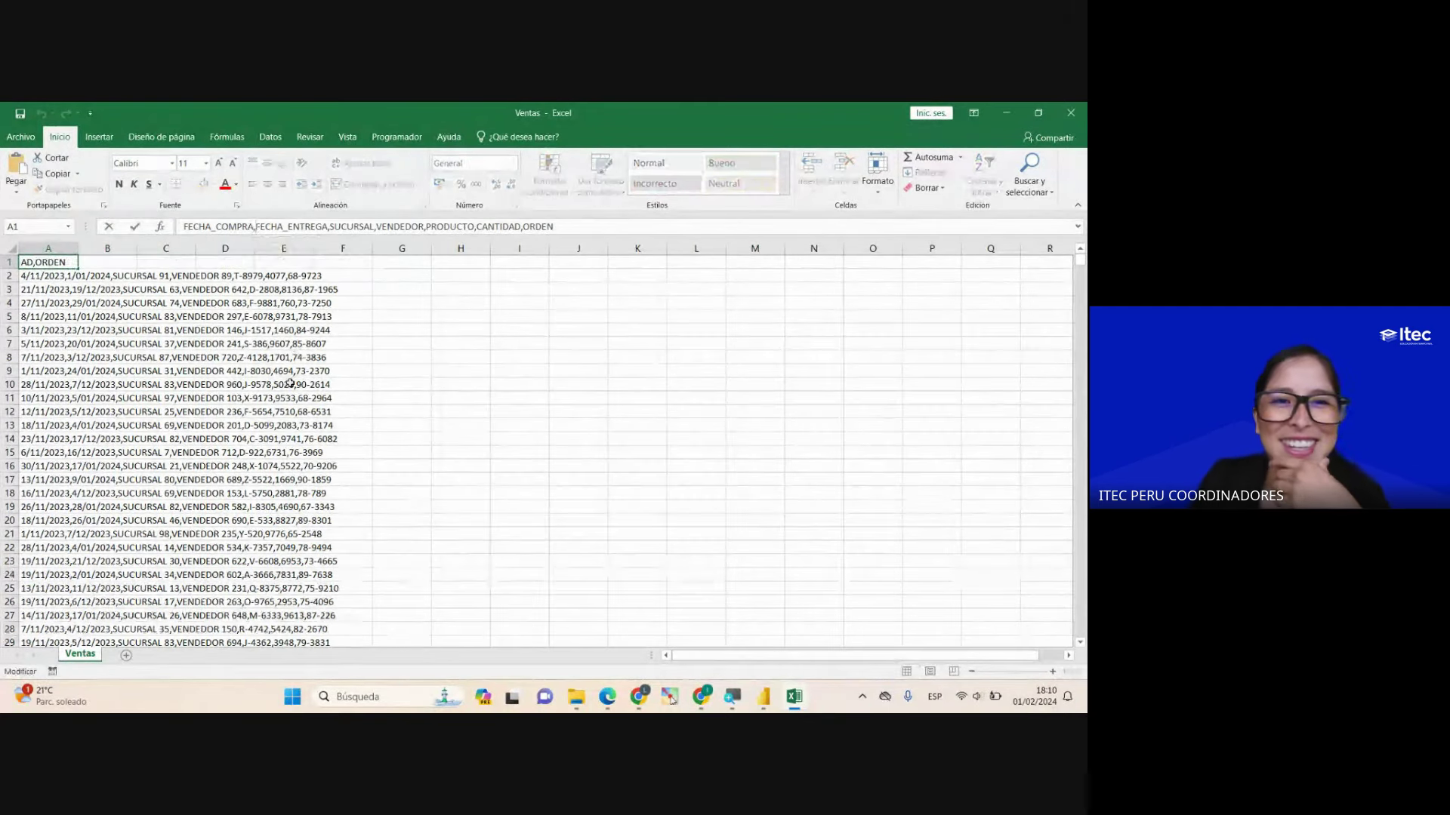
key(Return)
key(Right)
key(Right)
key(Down)
key(Down)
key(Down)
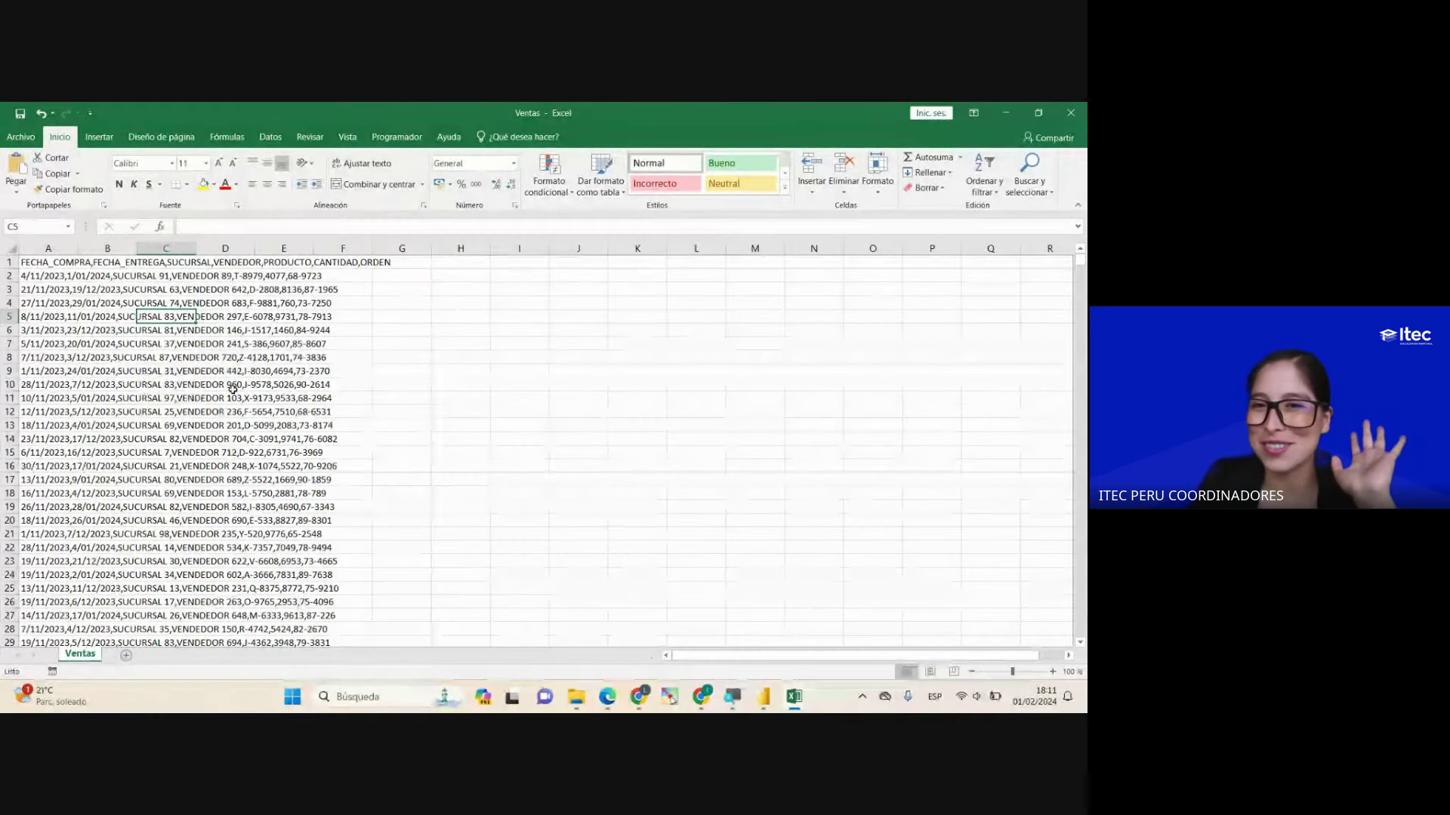
Step: Check the Ventas file in the CLASE 2 folder in File Explorer and switch to the blank Power BI Desktop report
click(765, 698)
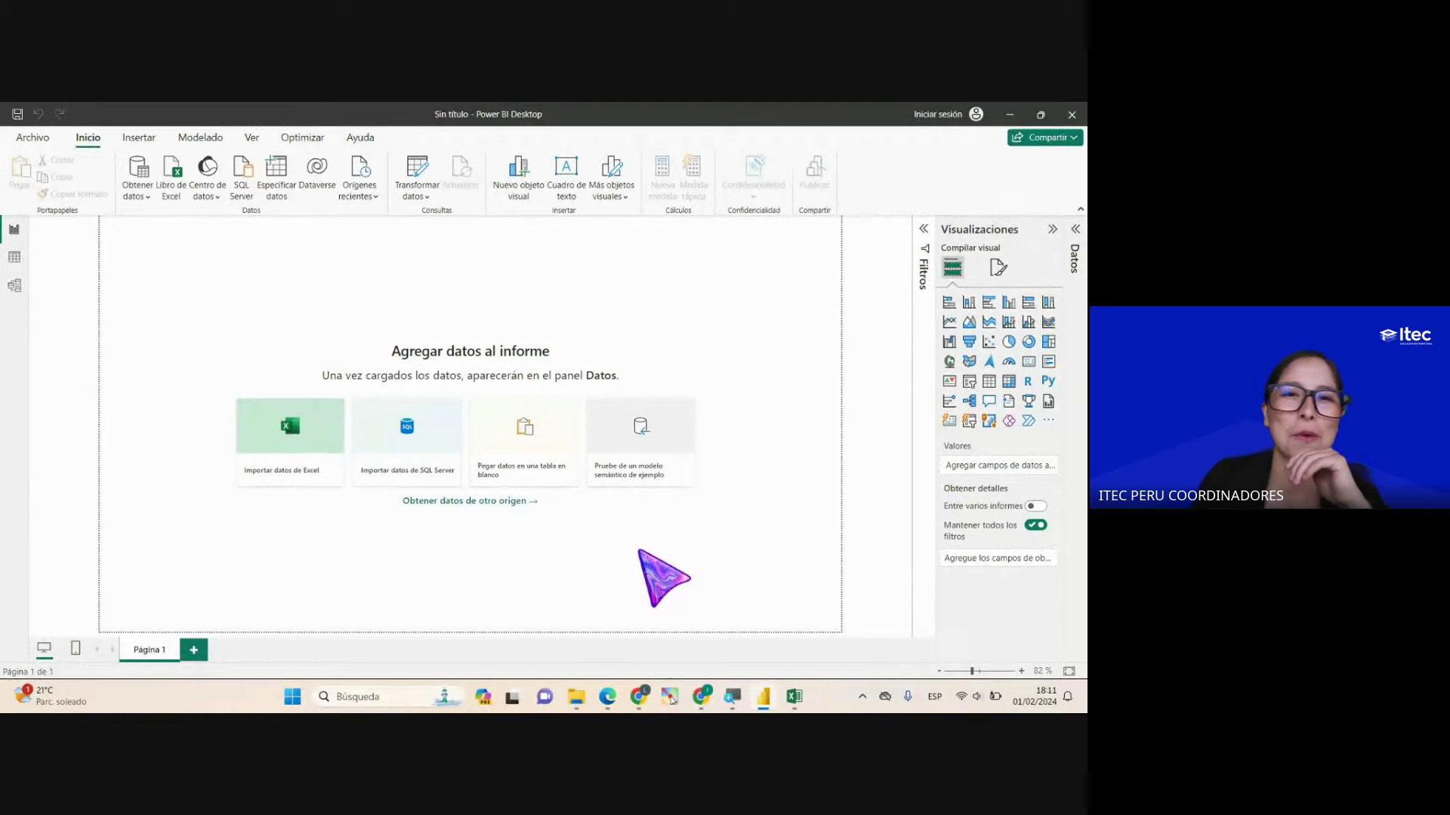
click(794, 697)
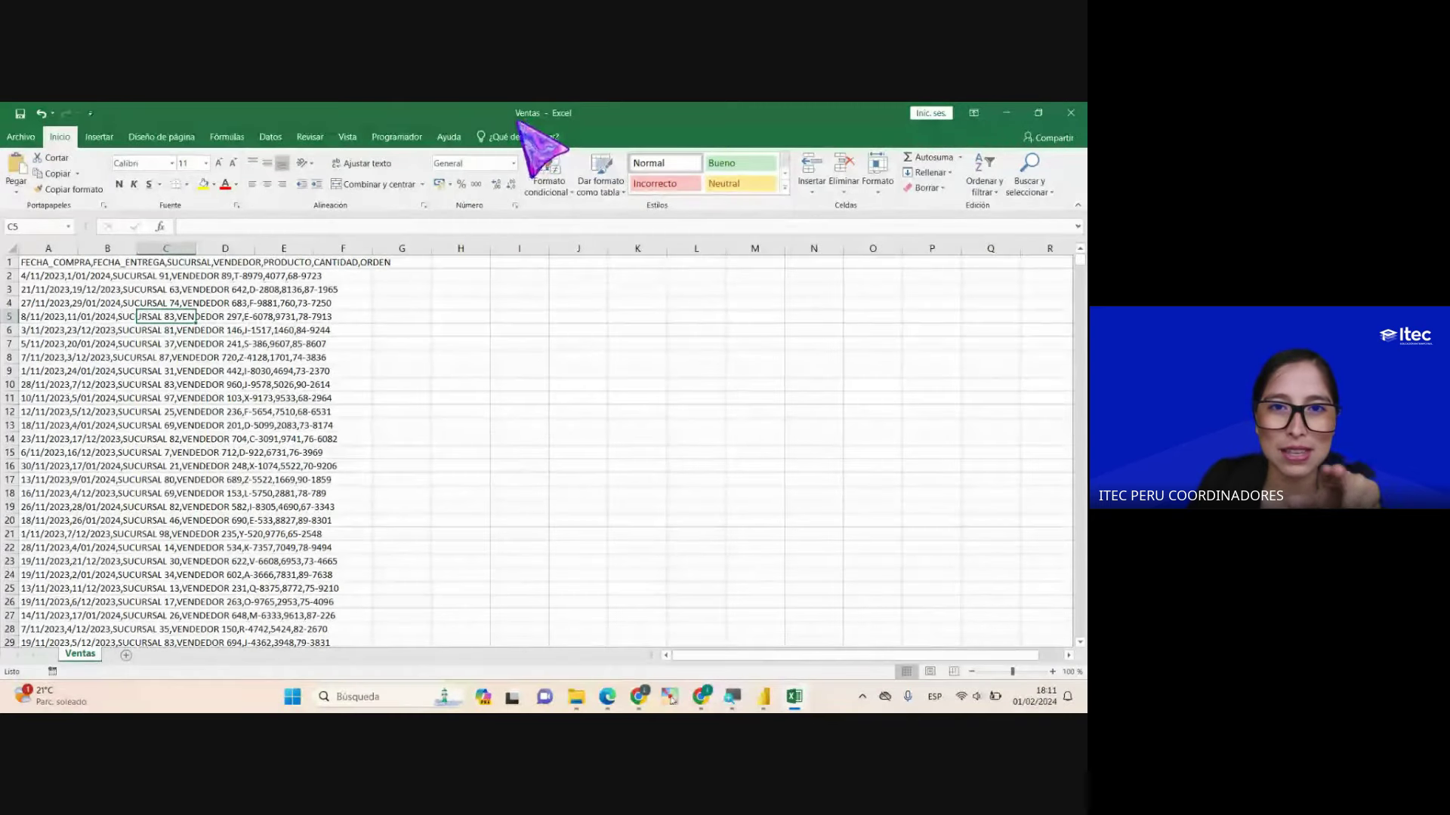
click(1007, 113)
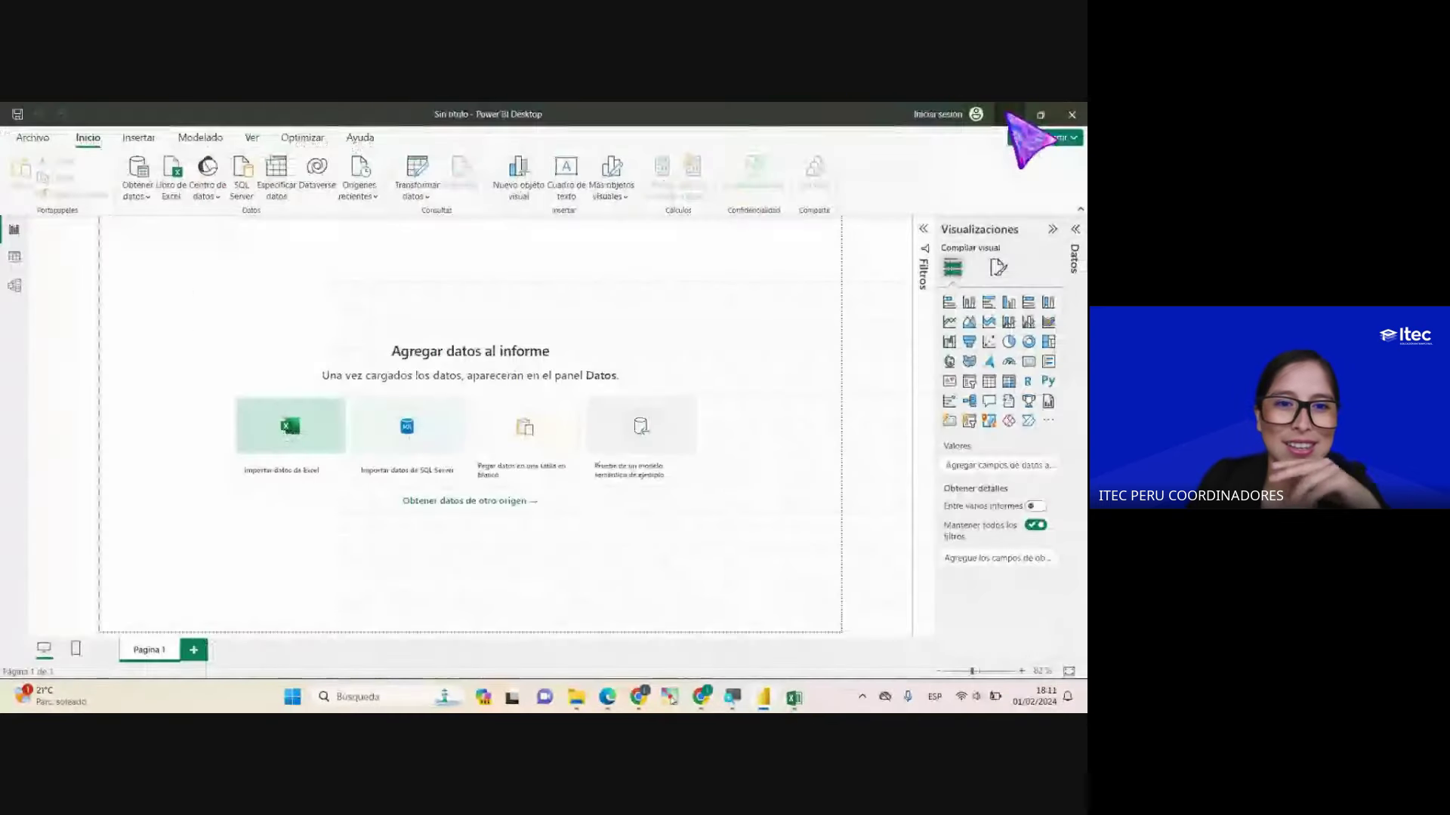
click(576, 696)
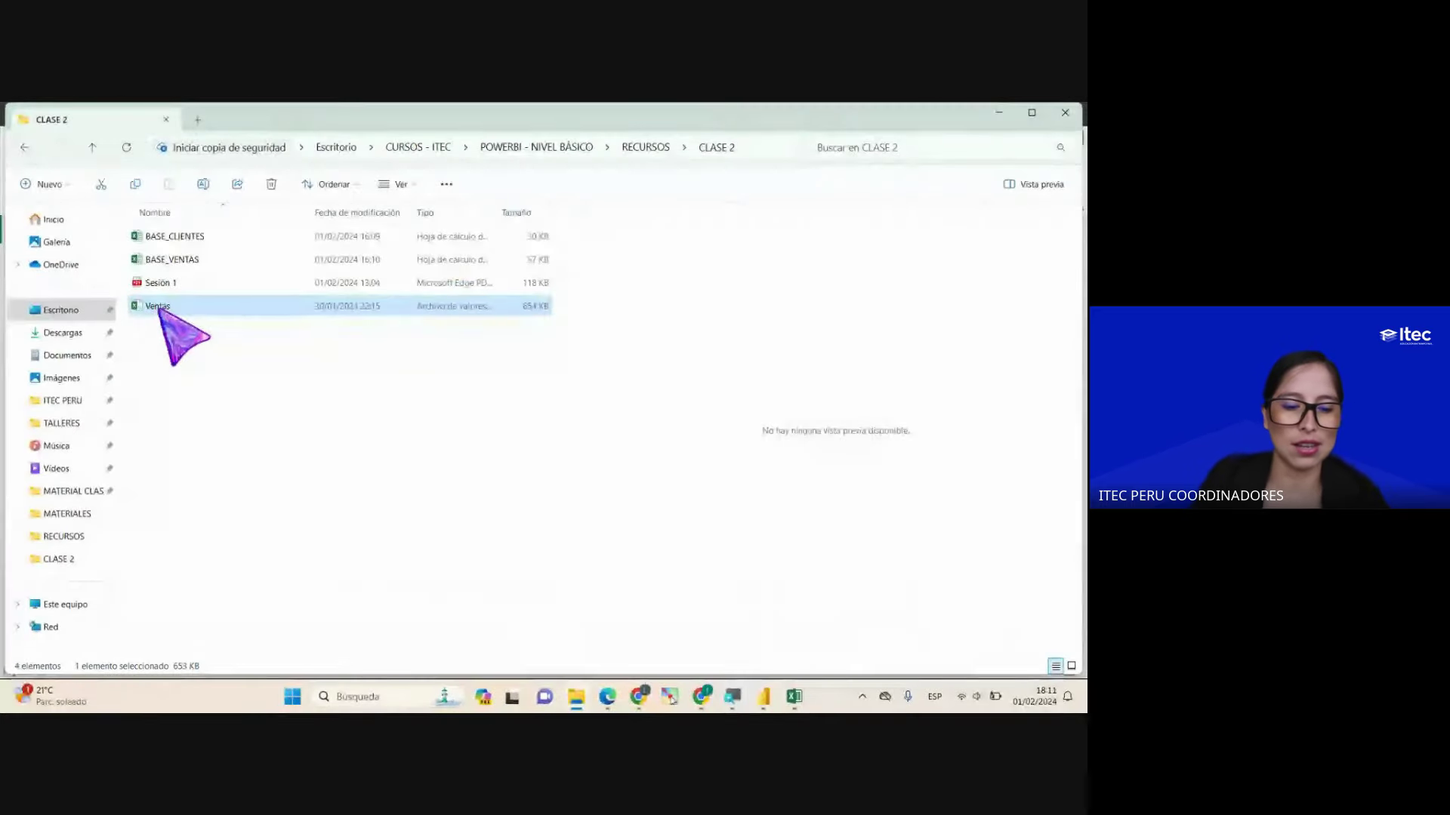
click(763, 696)
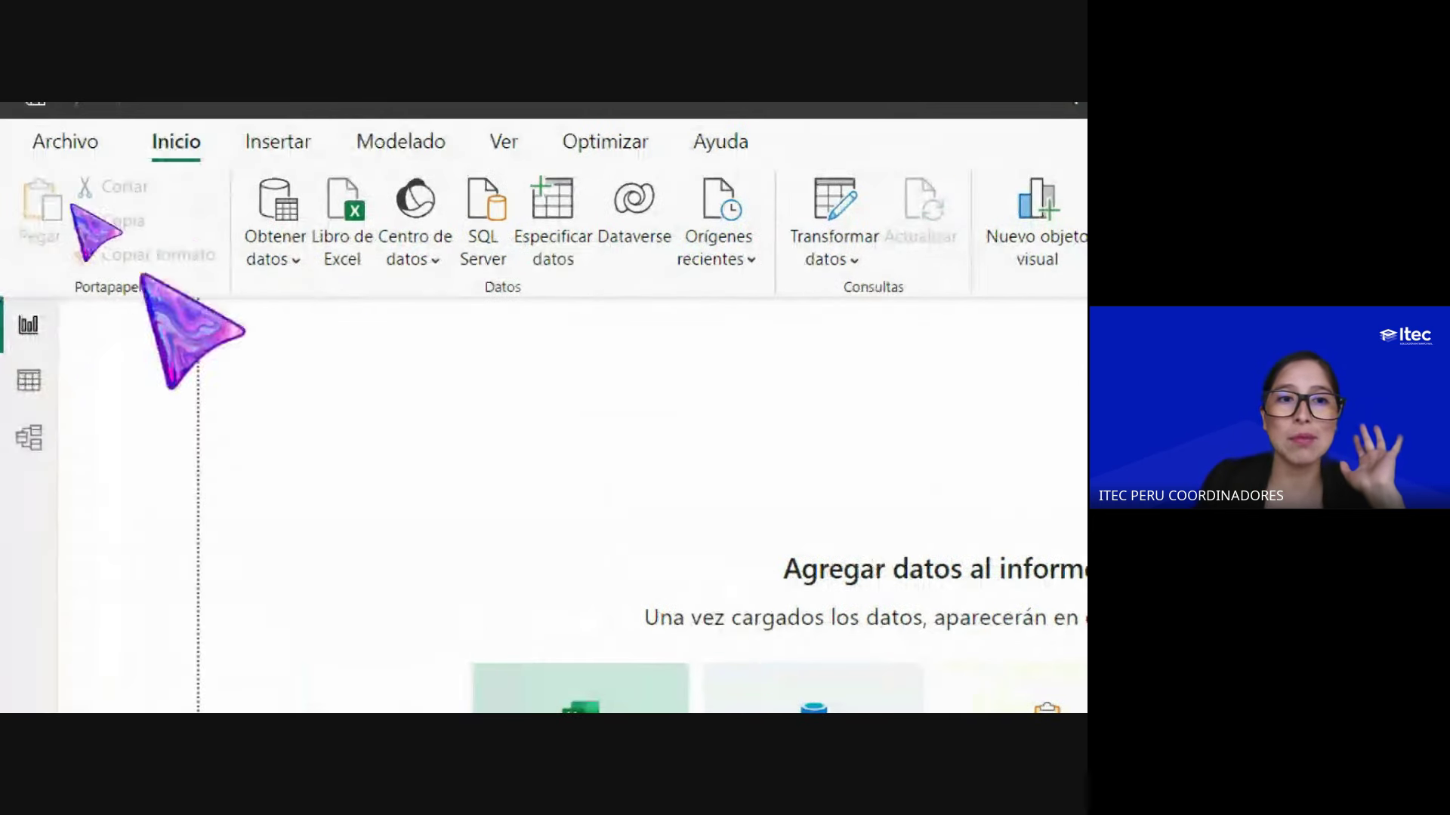
Step: Look over the common data sources and the OneLake data hub options available for importing data
click(295, 259)
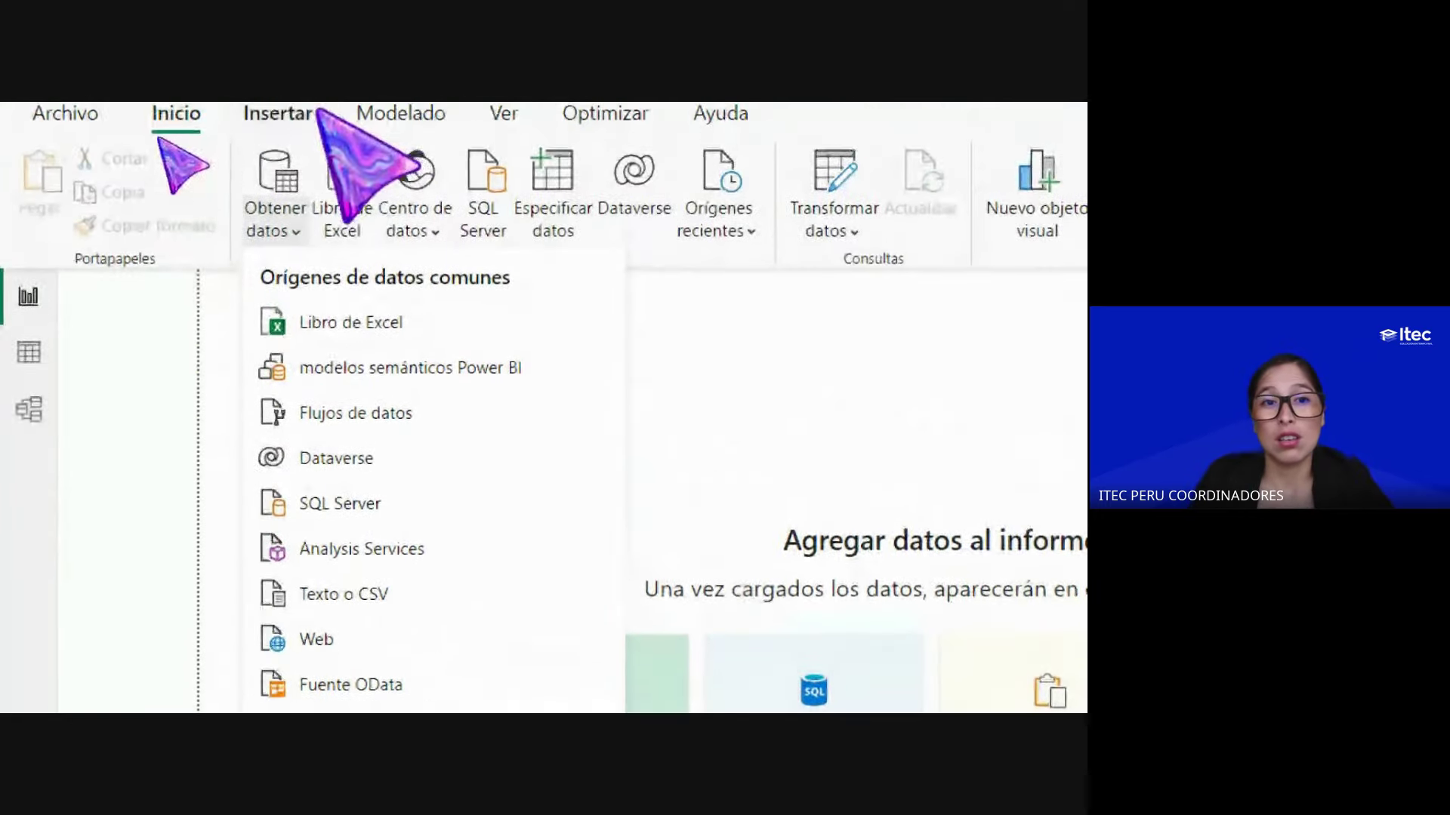
click(234, 317)
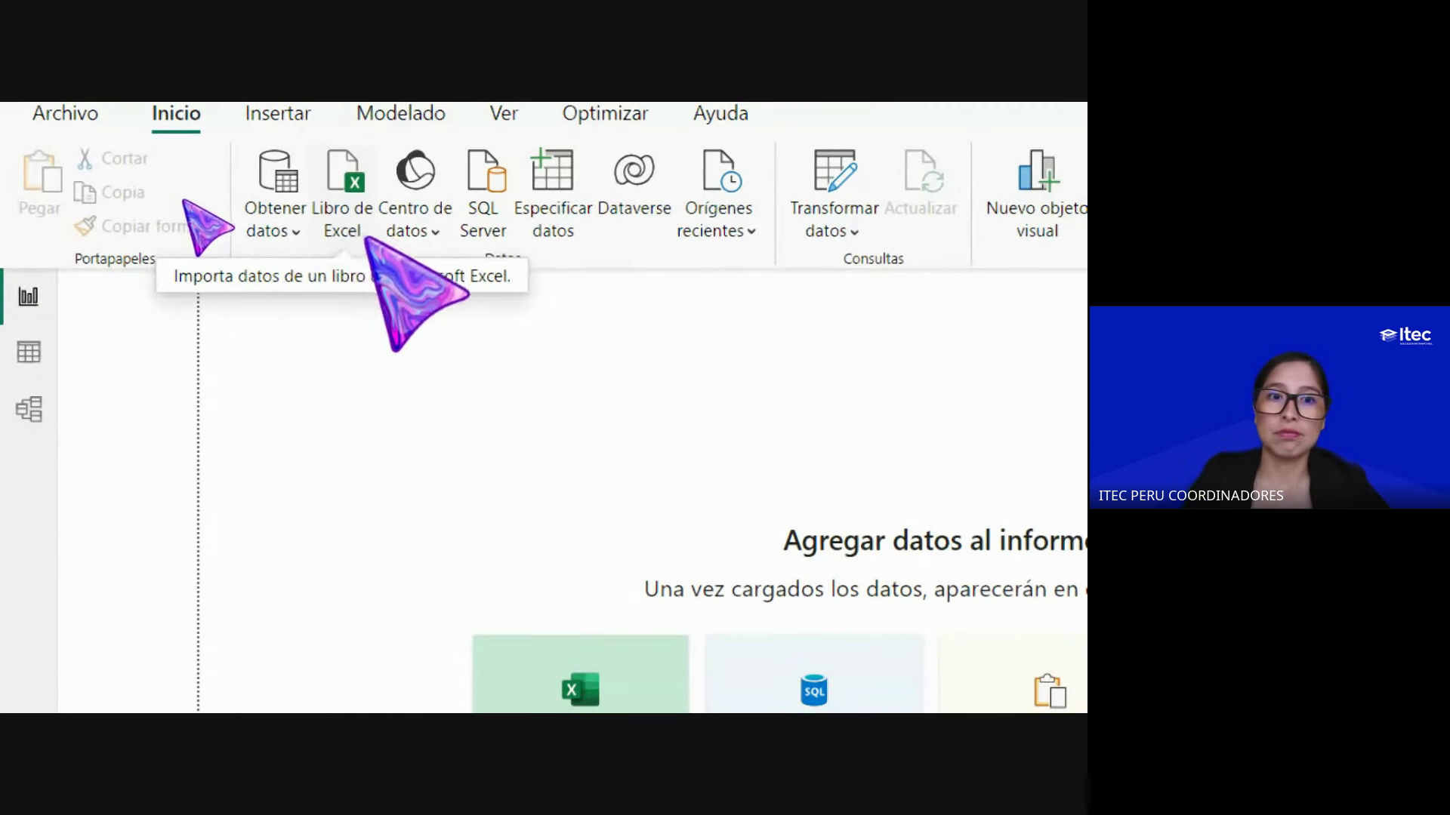
click(434, 234)
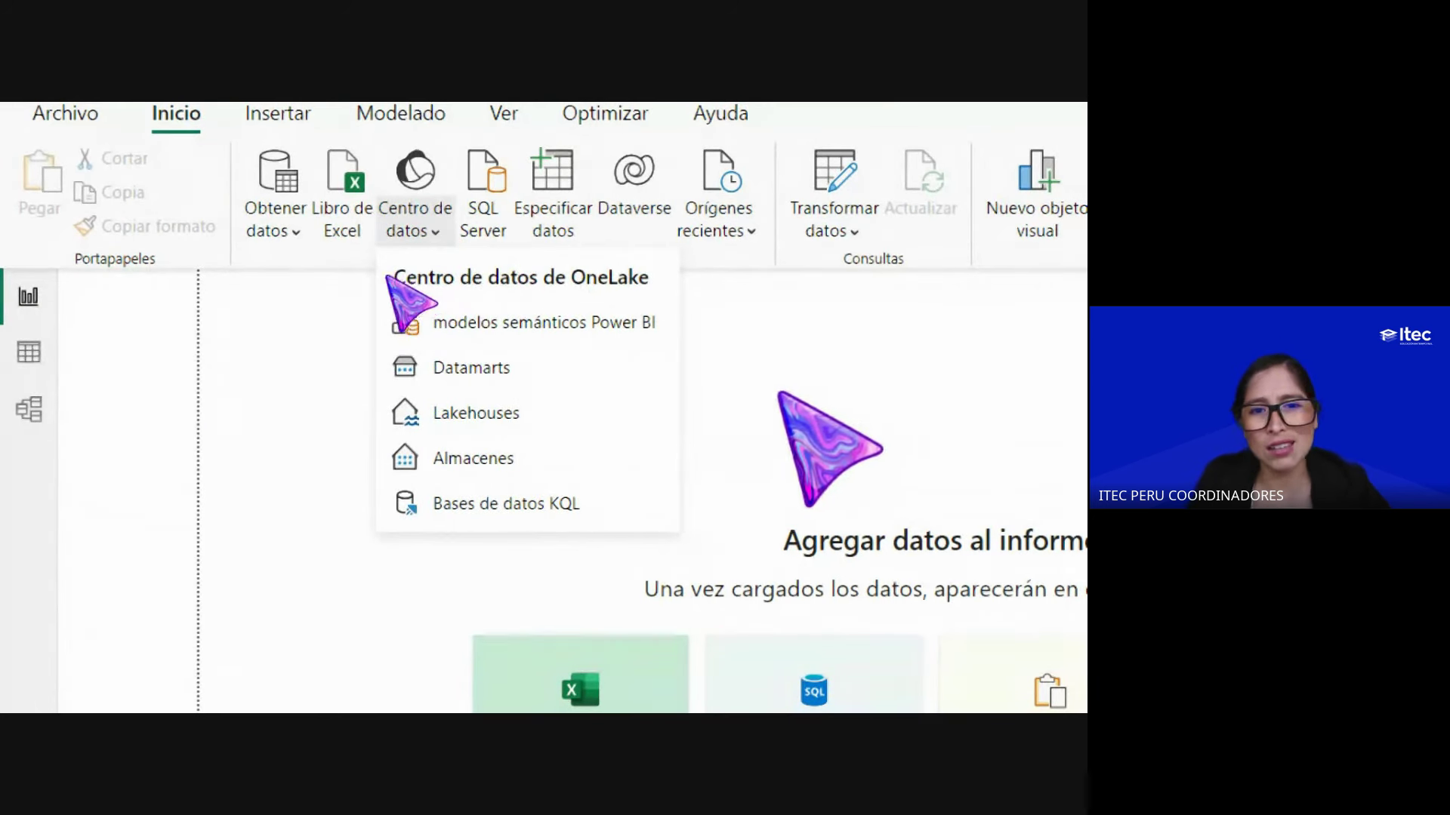
click(372, 273)
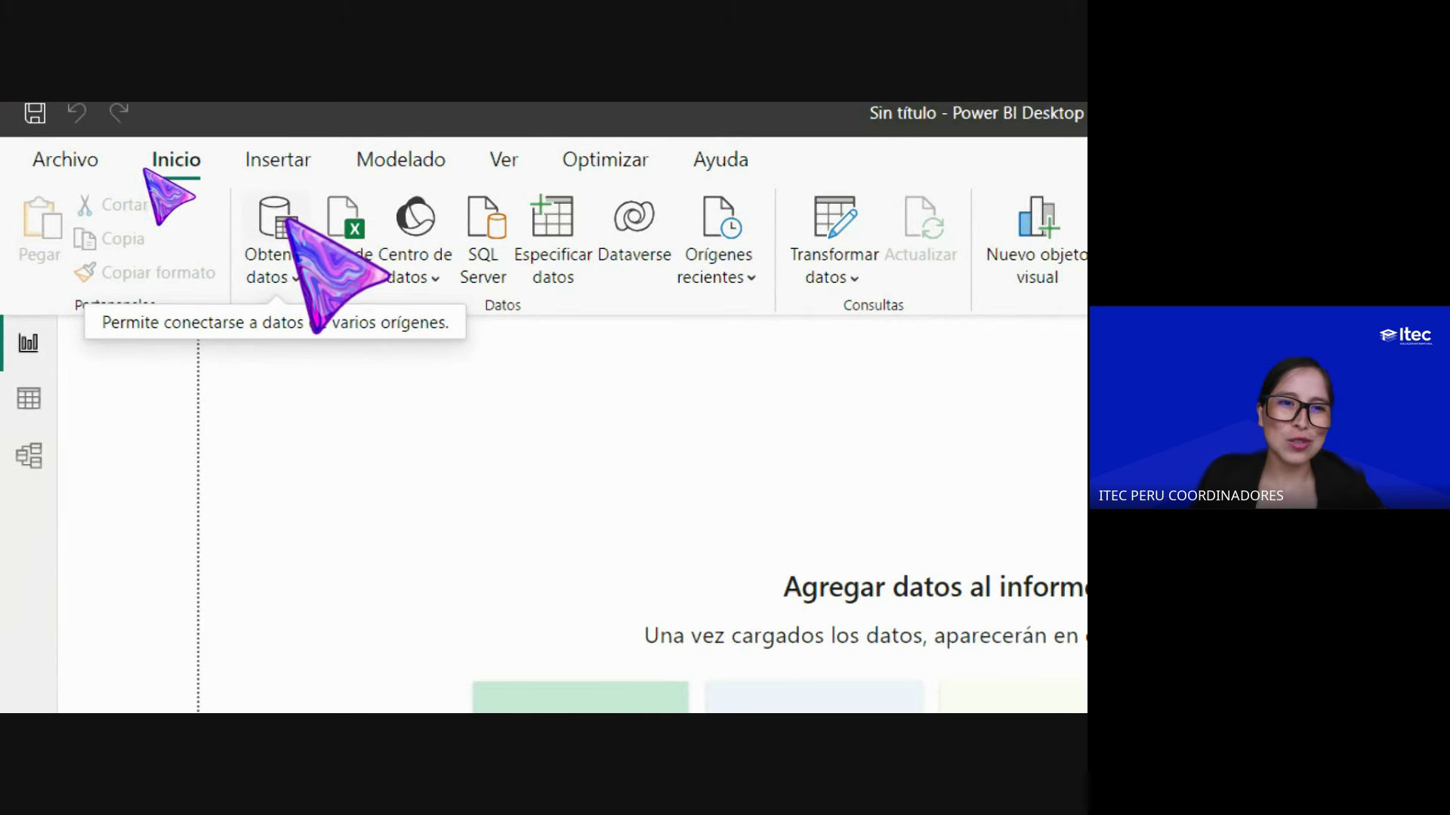
Step: Browse the complete list of data connectors in the Obtener datos window and close it
click(281, 264)
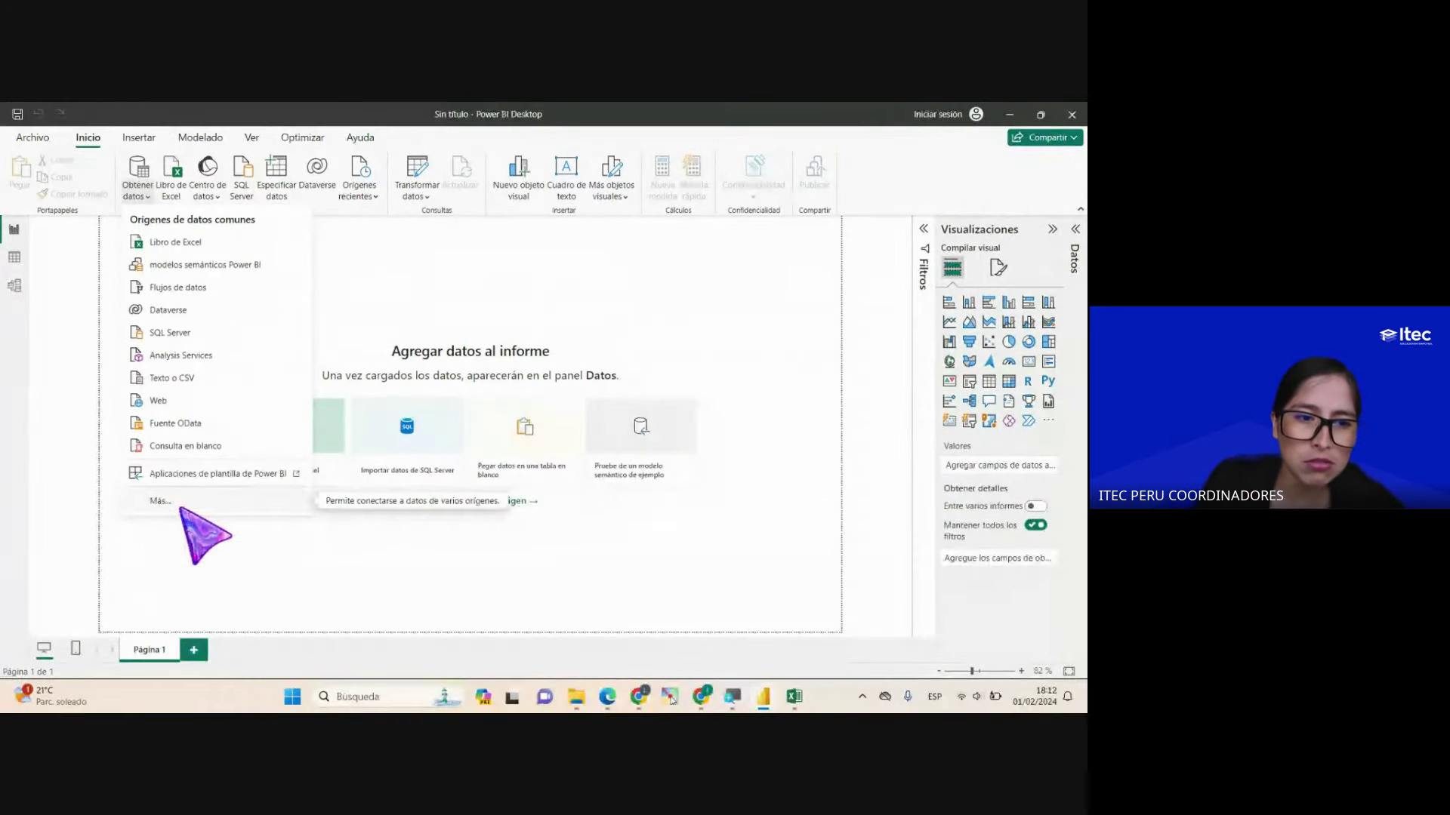
click(160, 502)
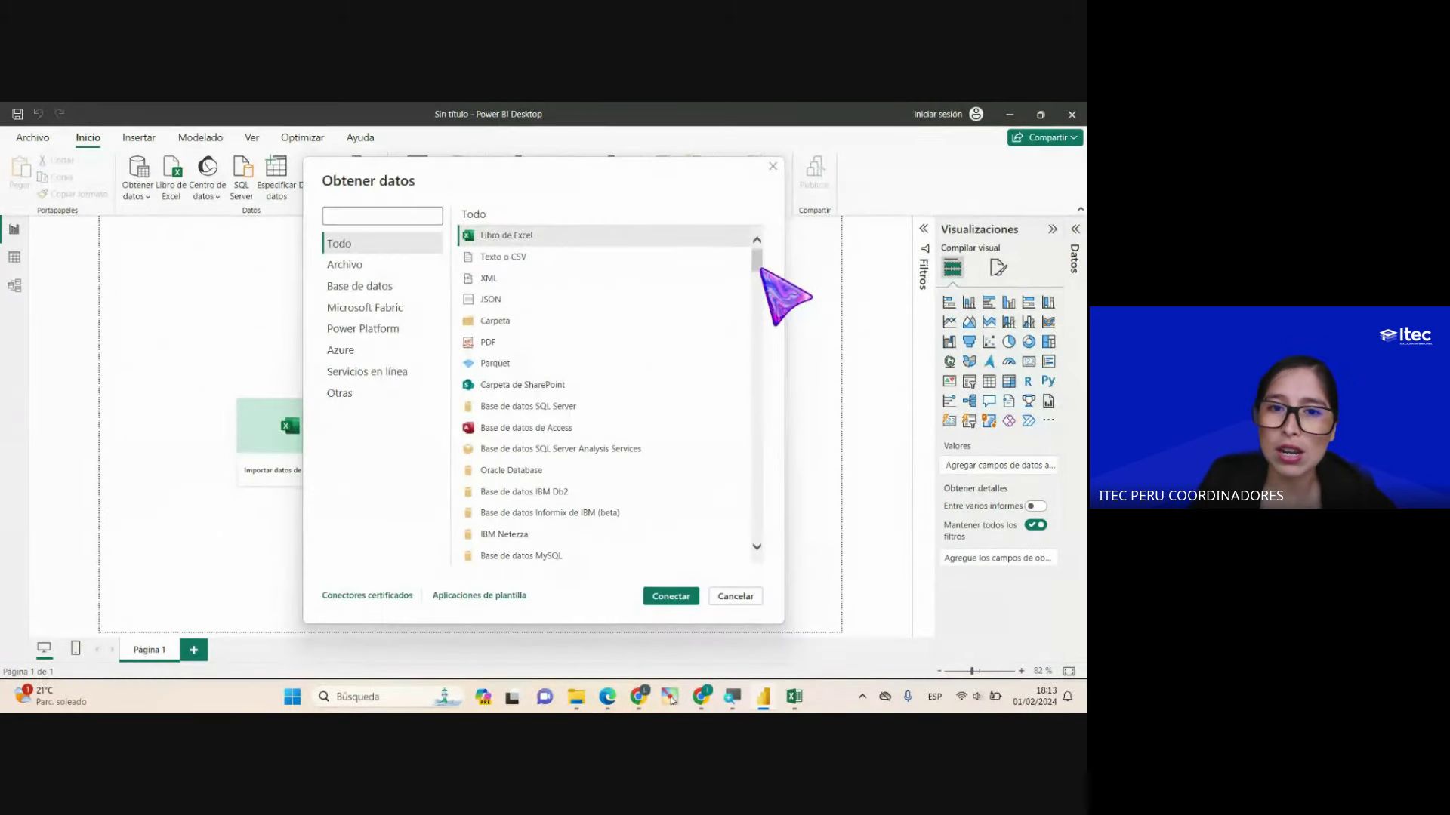
drag(758, 266, 768, 150)
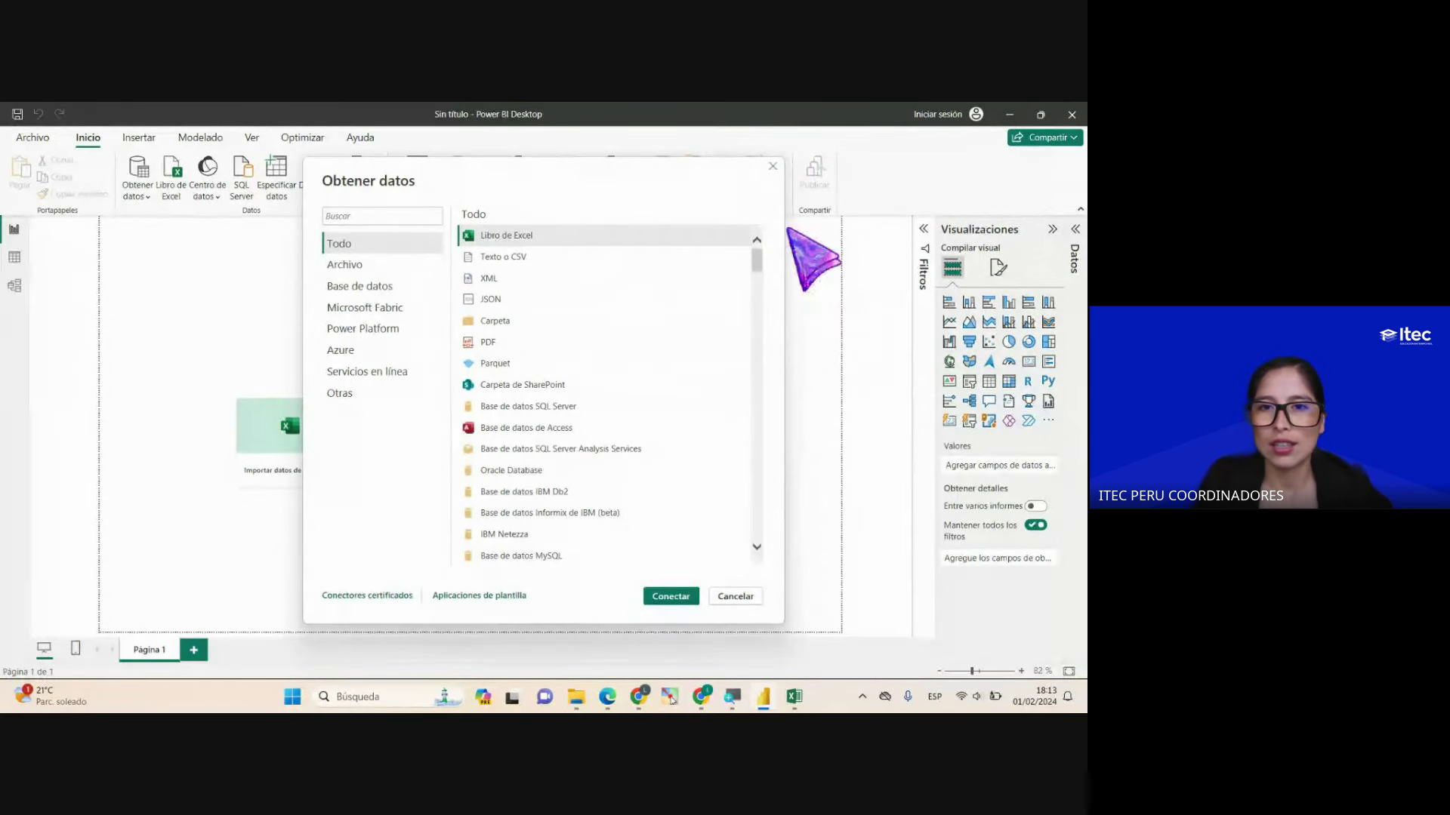
click(772, 166)
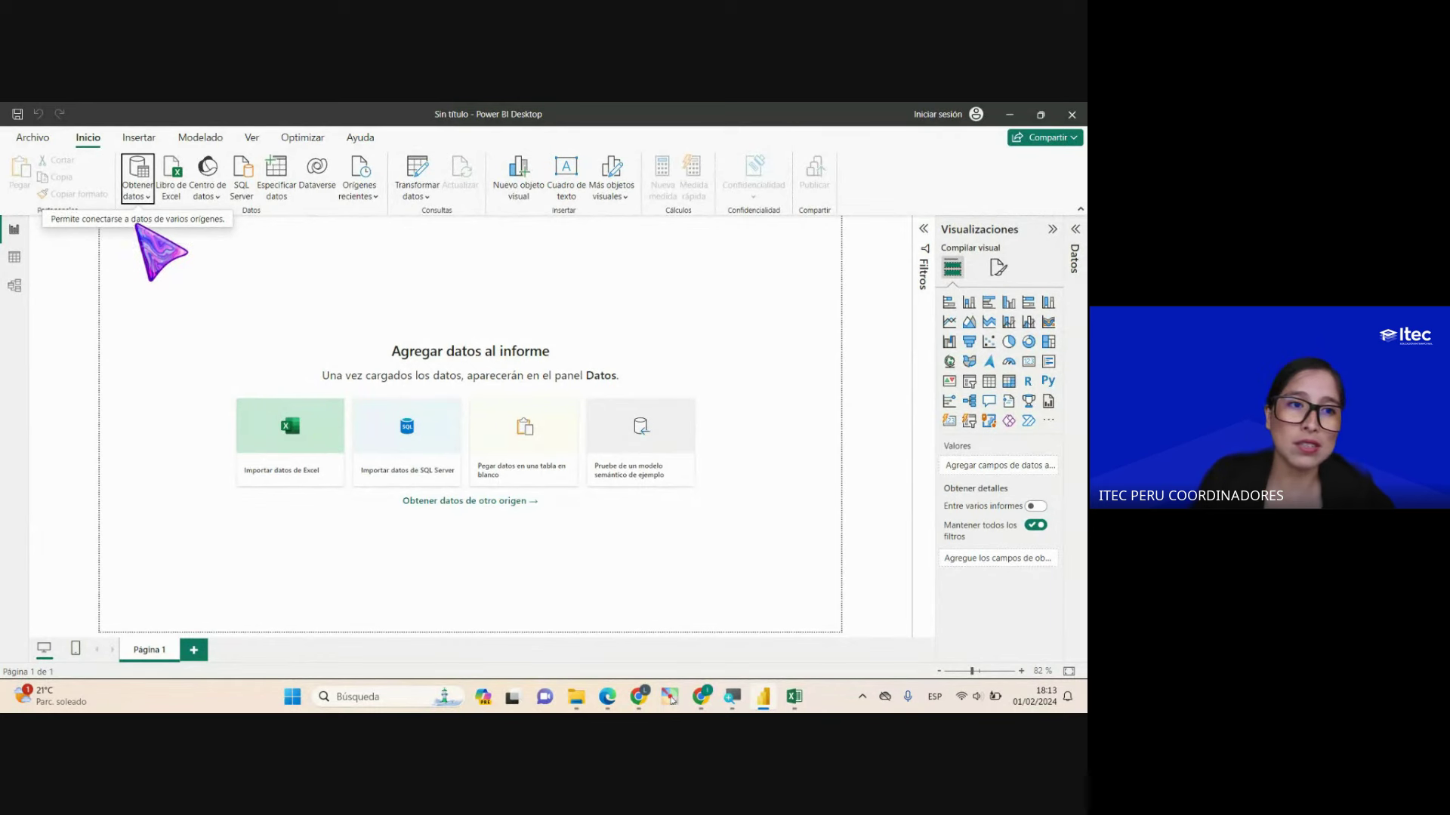
click(146, 198)
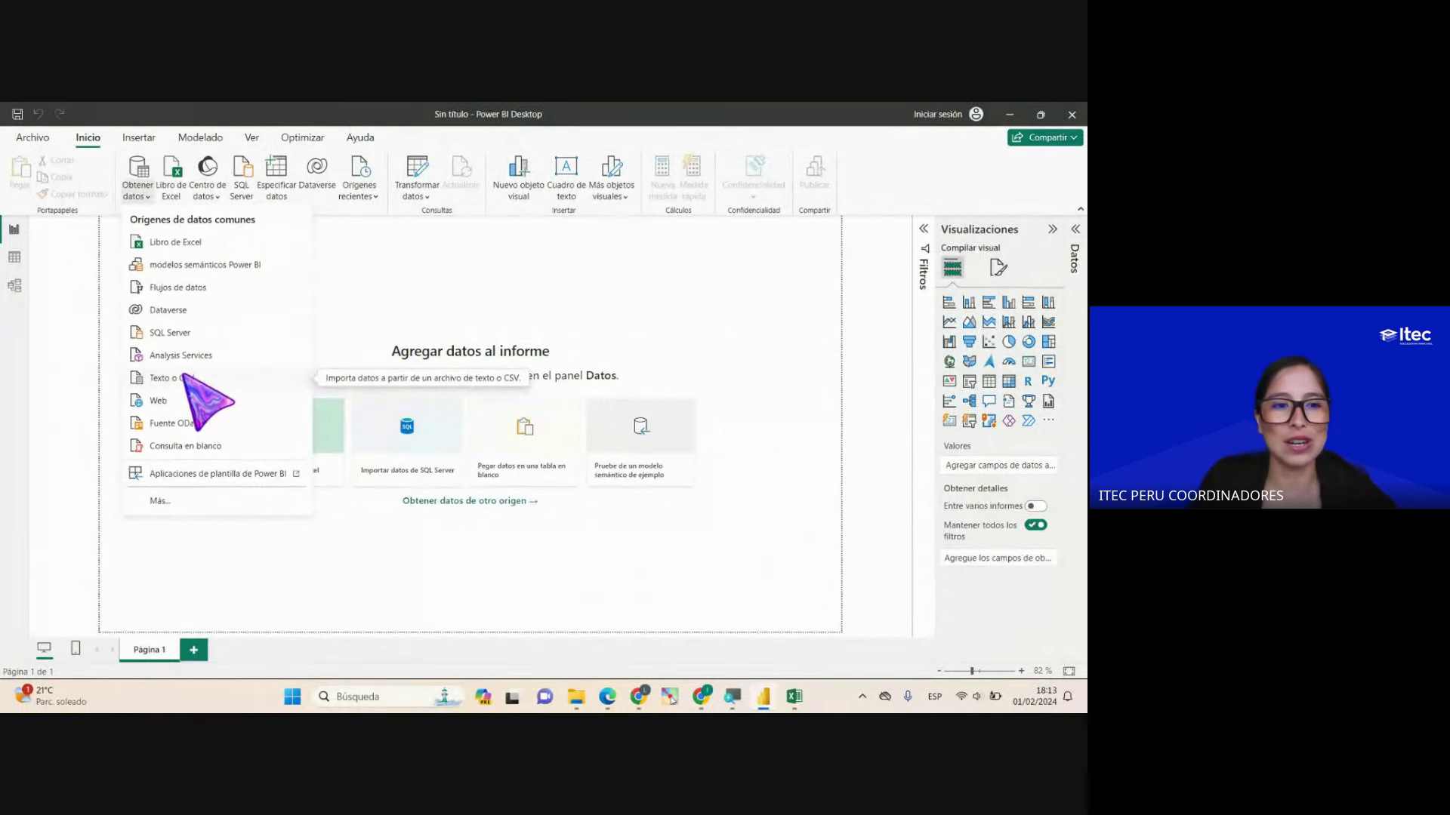
click(184, 377)
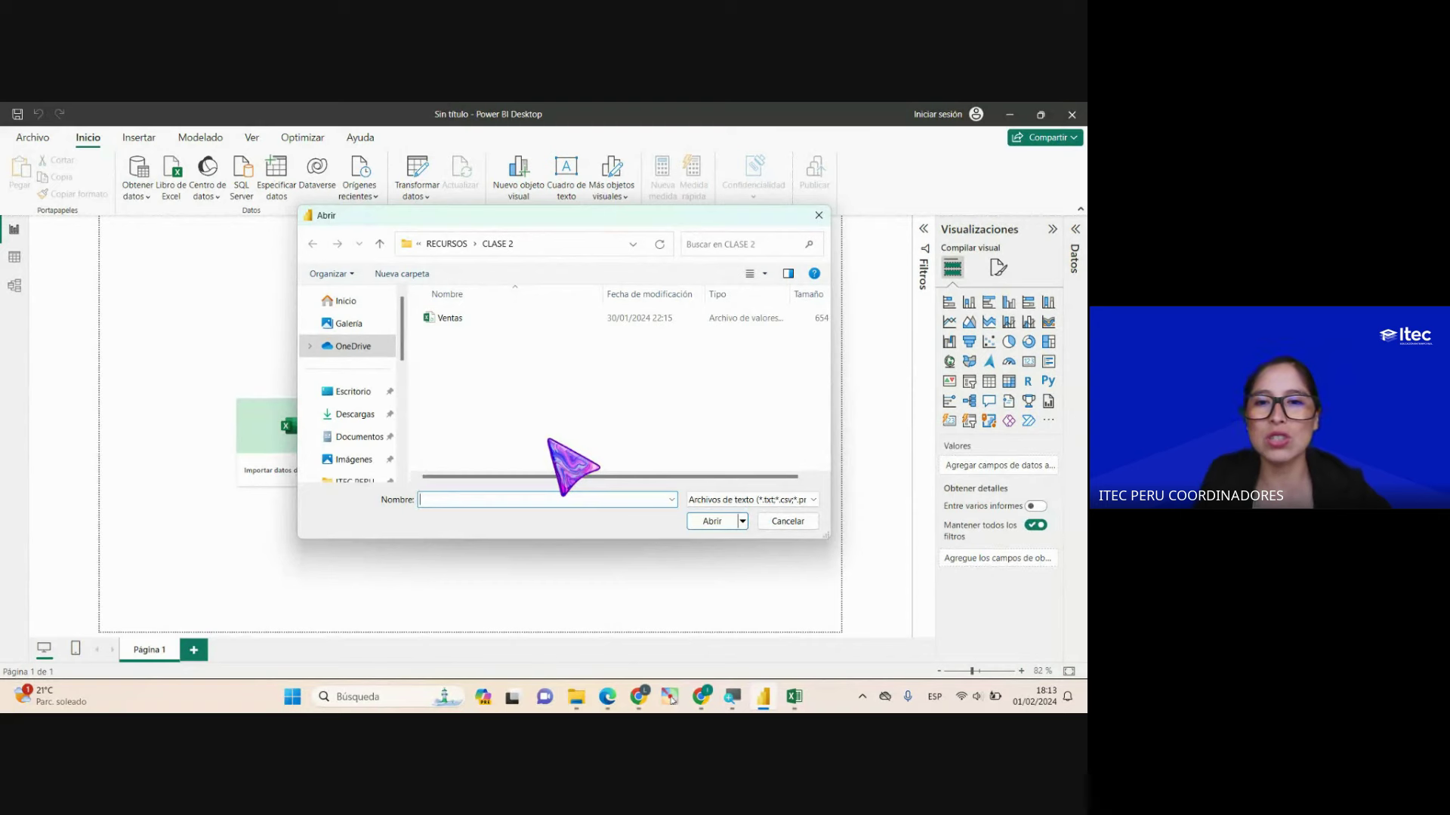
click(447, 320)
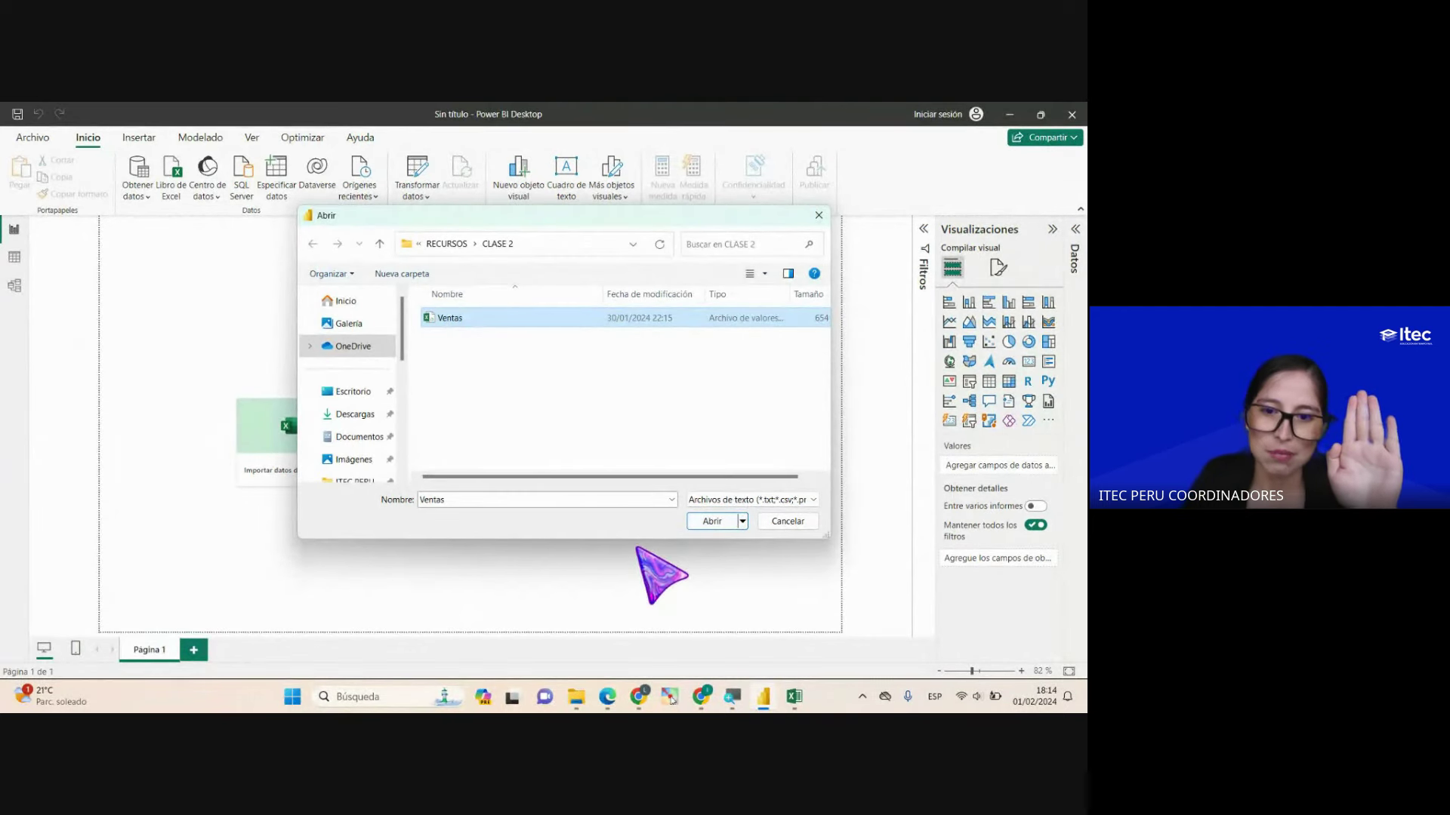
Step: Switch to the Google Meet call in Chrome and resend the Materiales Google Drive link in the chat
click(703, 693)
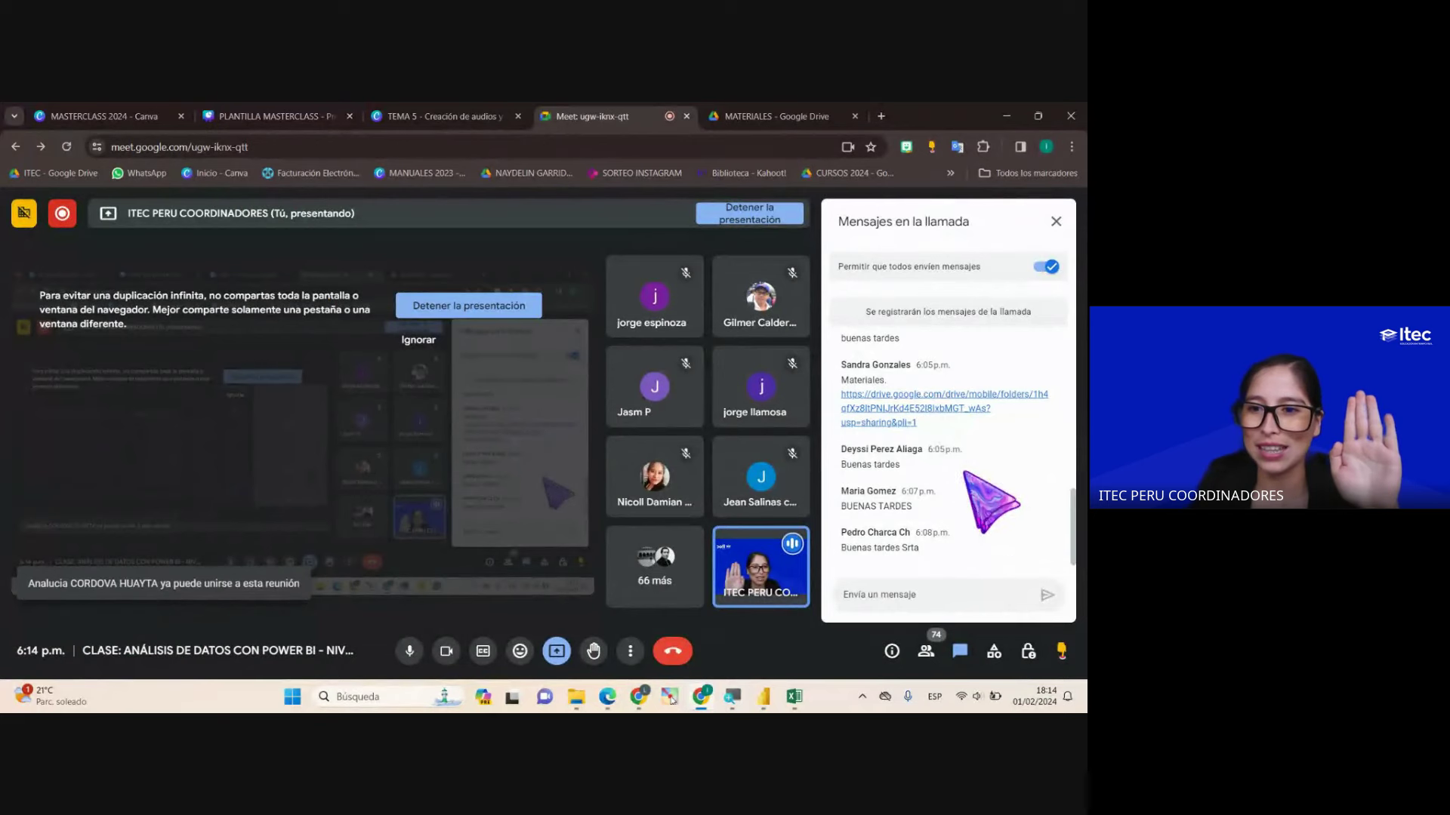
drag(924, 425, 840, 379)
key(ctrl+c)
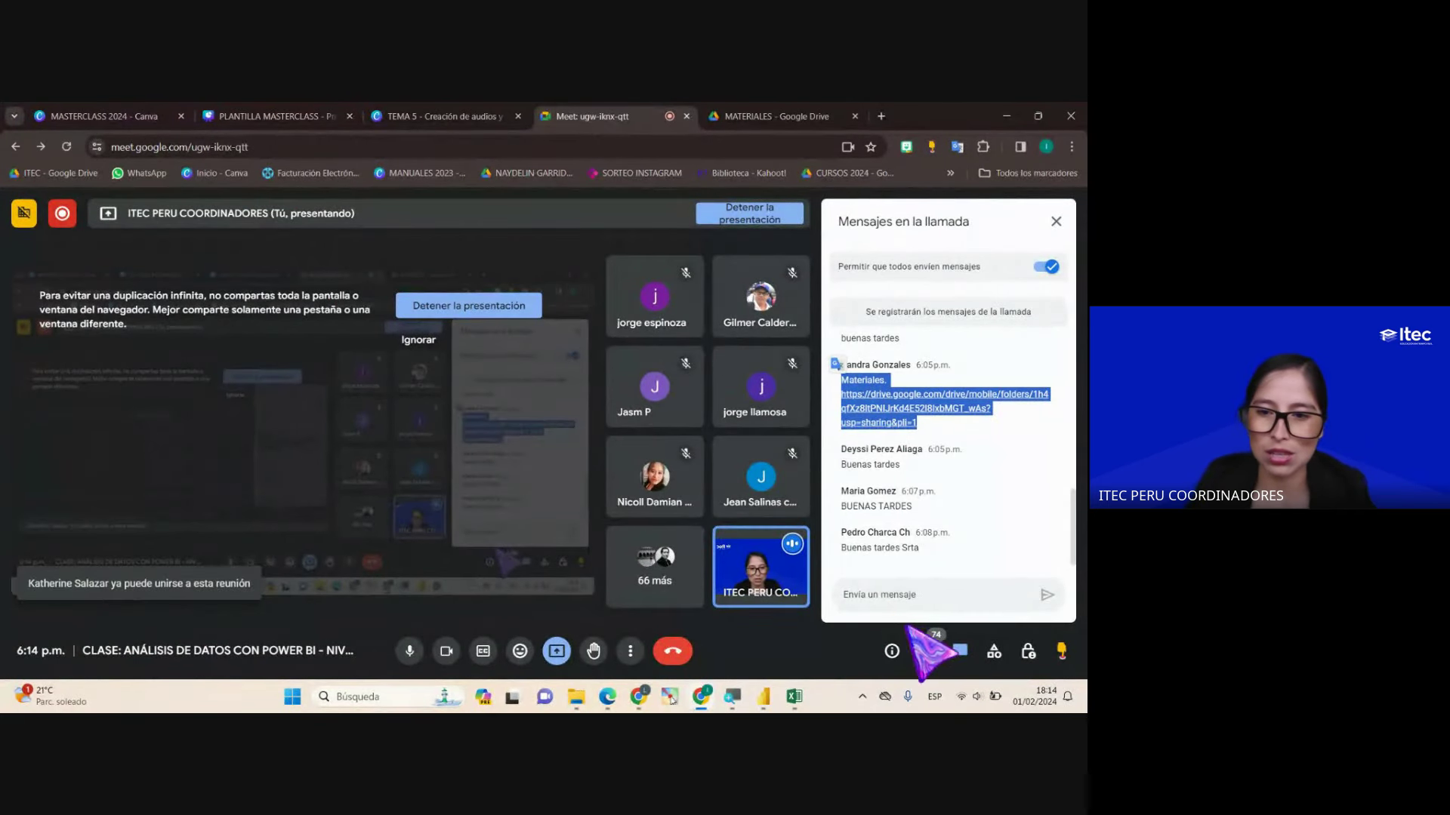
click(910, 596)
key(ctrl+v)
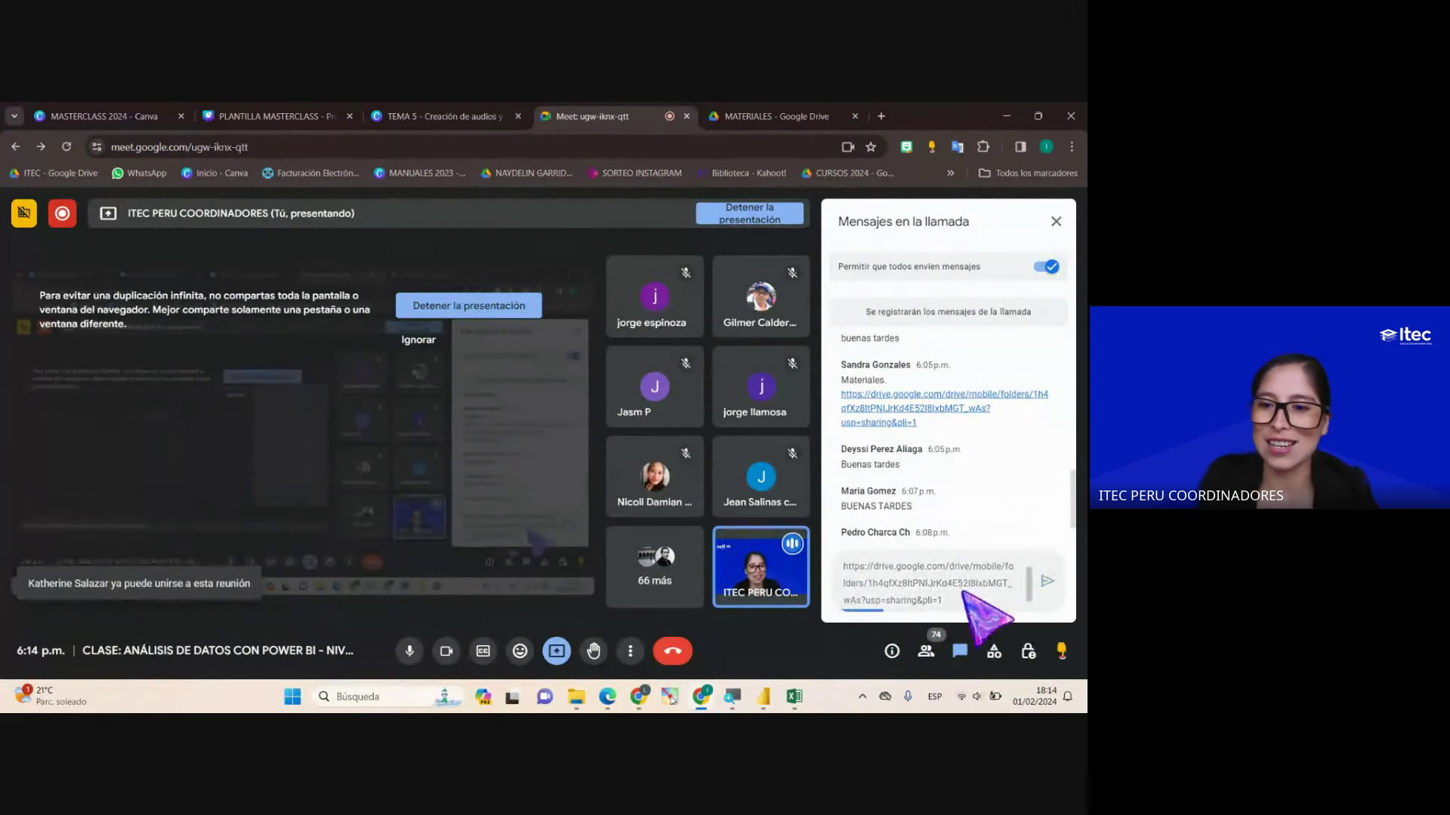
key(Return)
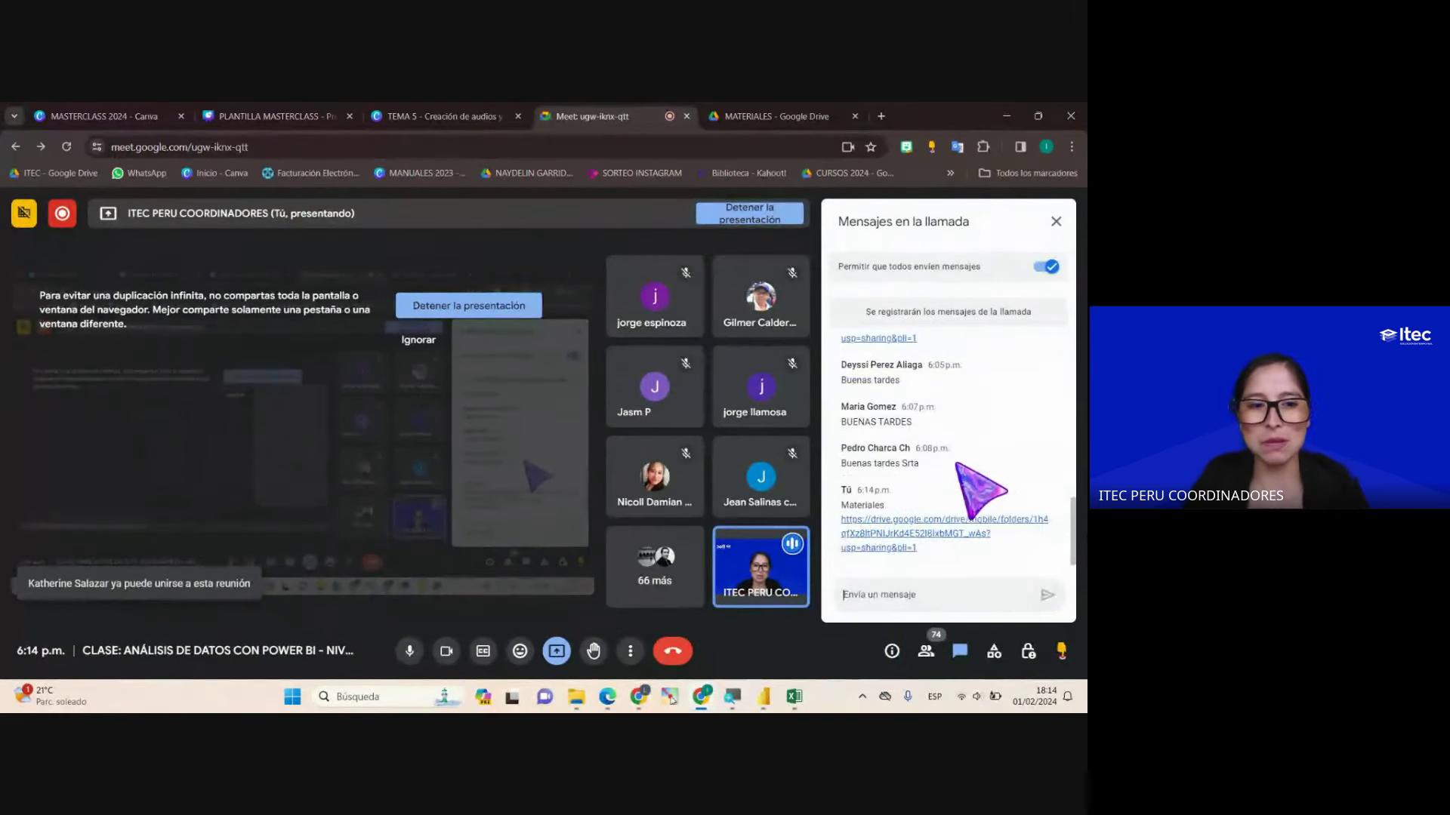
Step: Read through the earlier and latest participant messages in the call chat
scroll(1011, 461, up, 10)
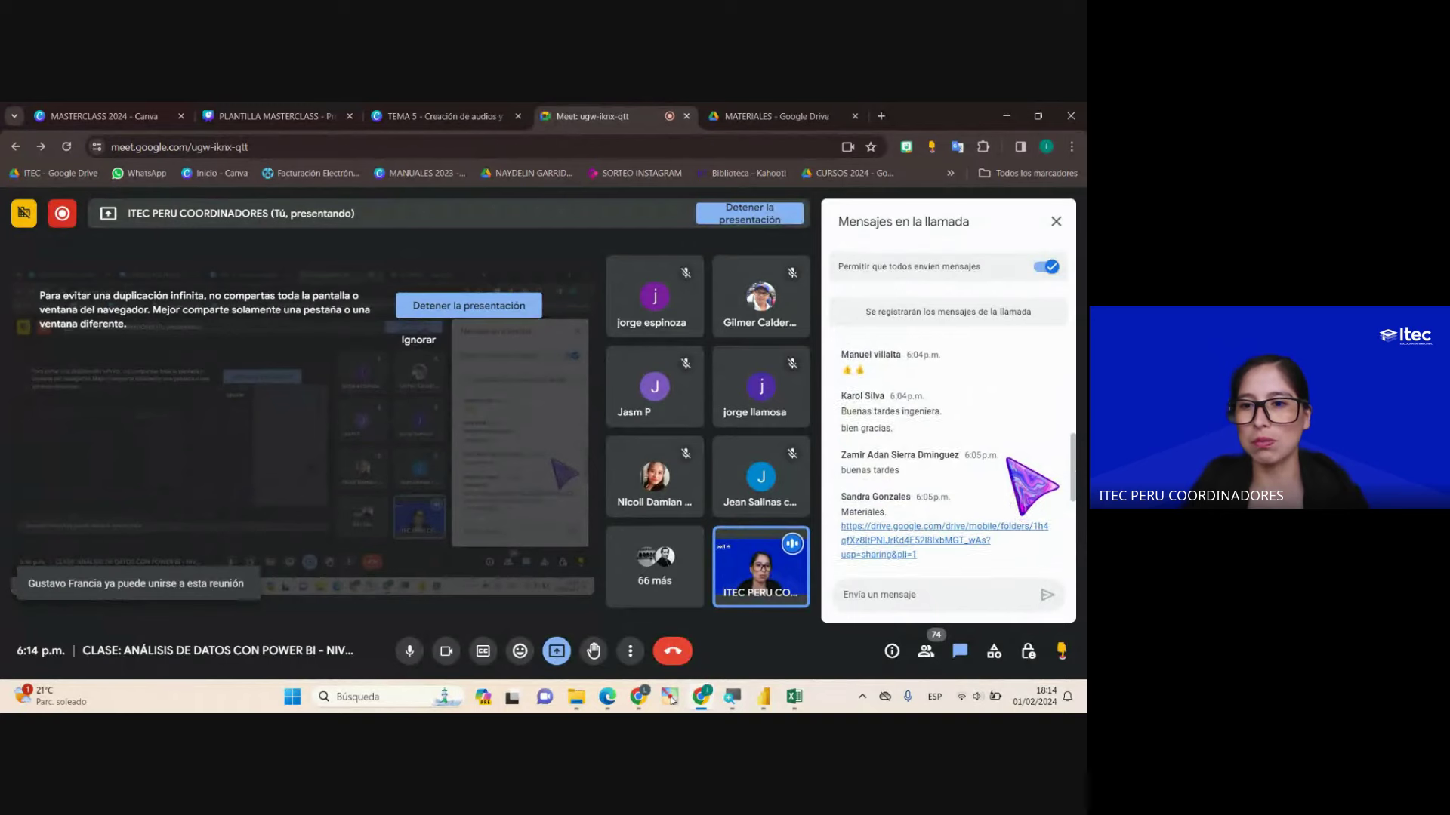
scroll(1010, 462, up, 4)
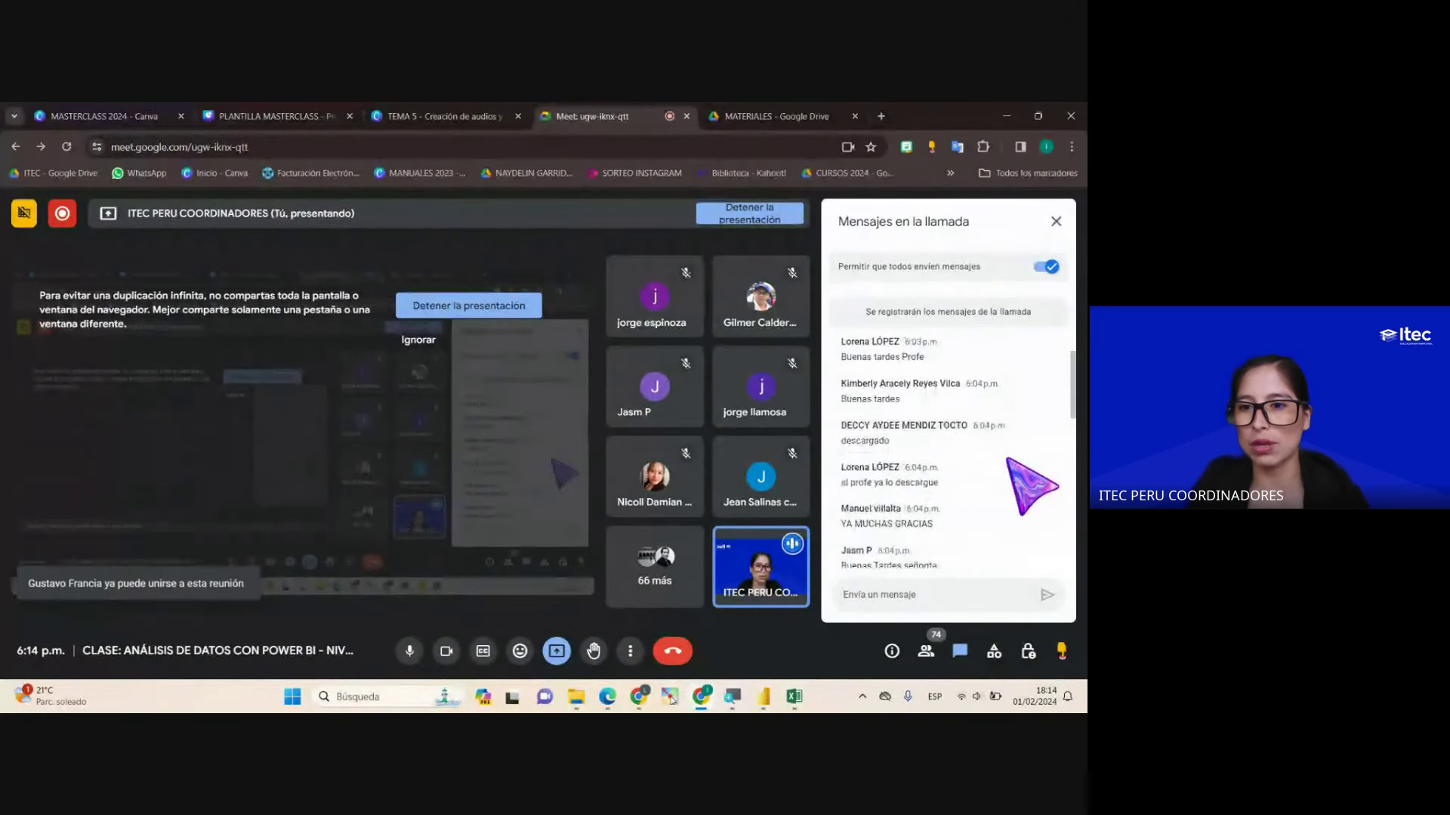
scroll(1016, 468, down, 14)
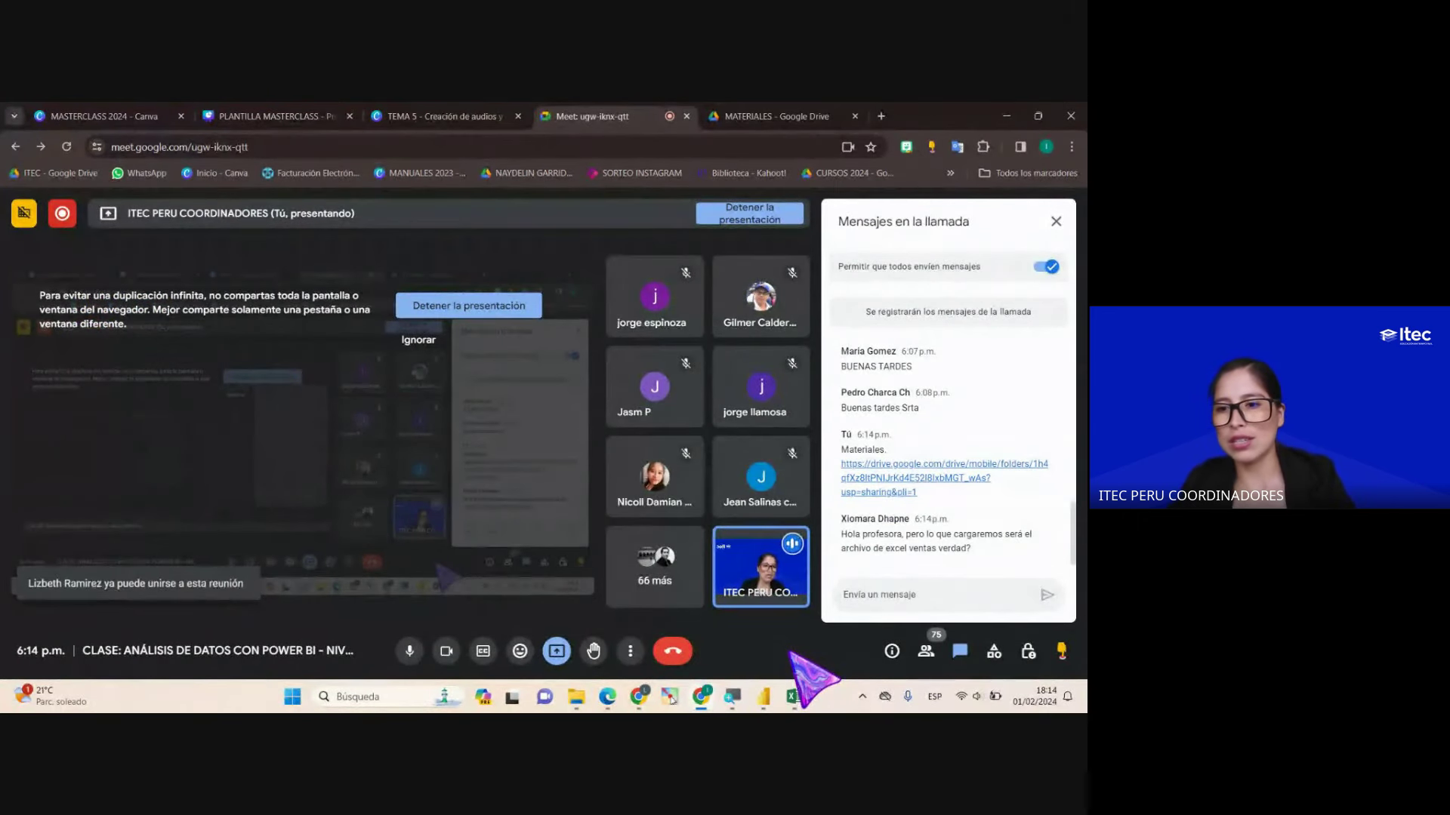
Step: Switch back to Power BI Desktop and open the Ventas file from the CLASE 2 folder as a Texto o CSV source
key(alt+Tab)
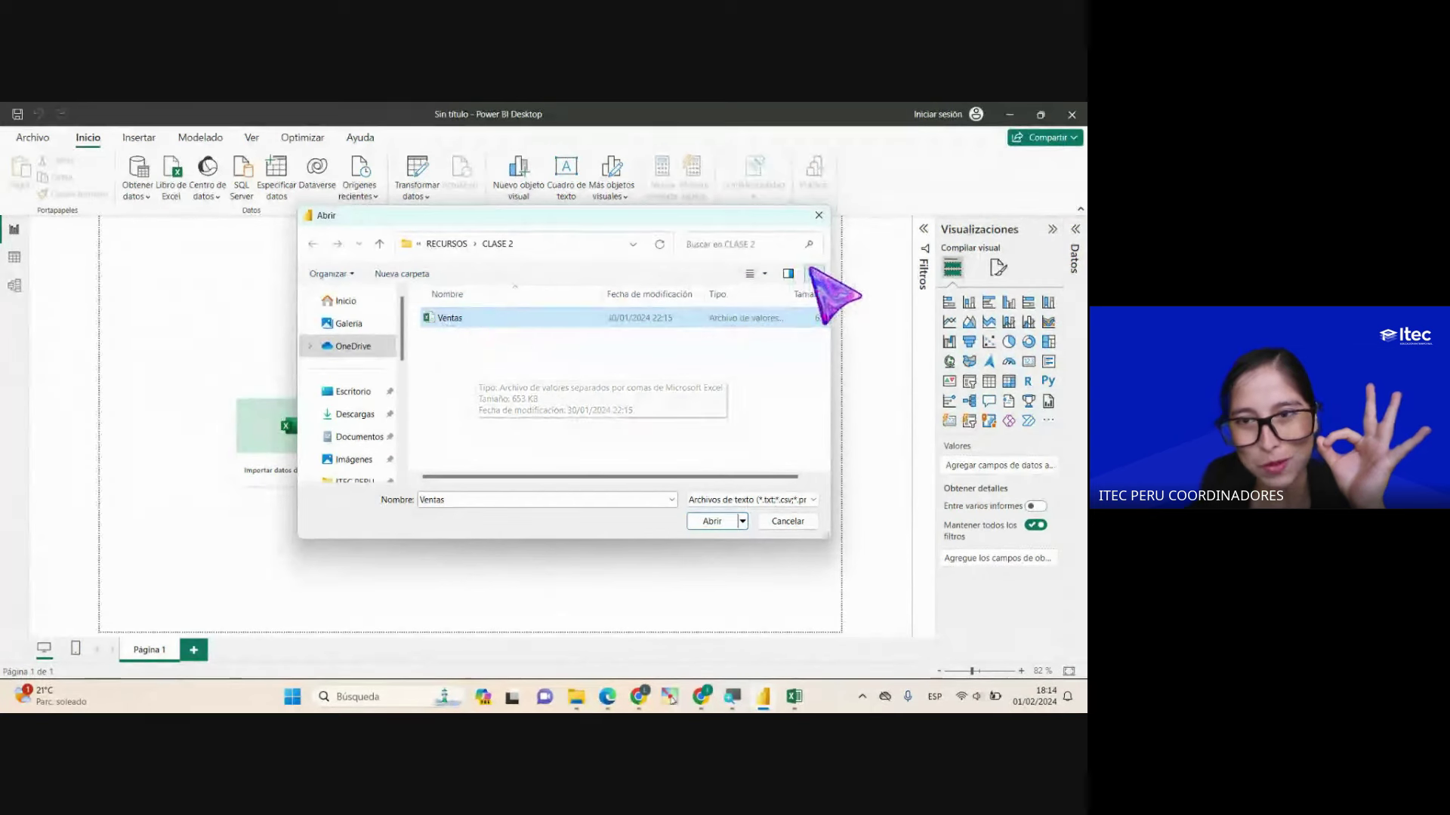
click(819, 215)
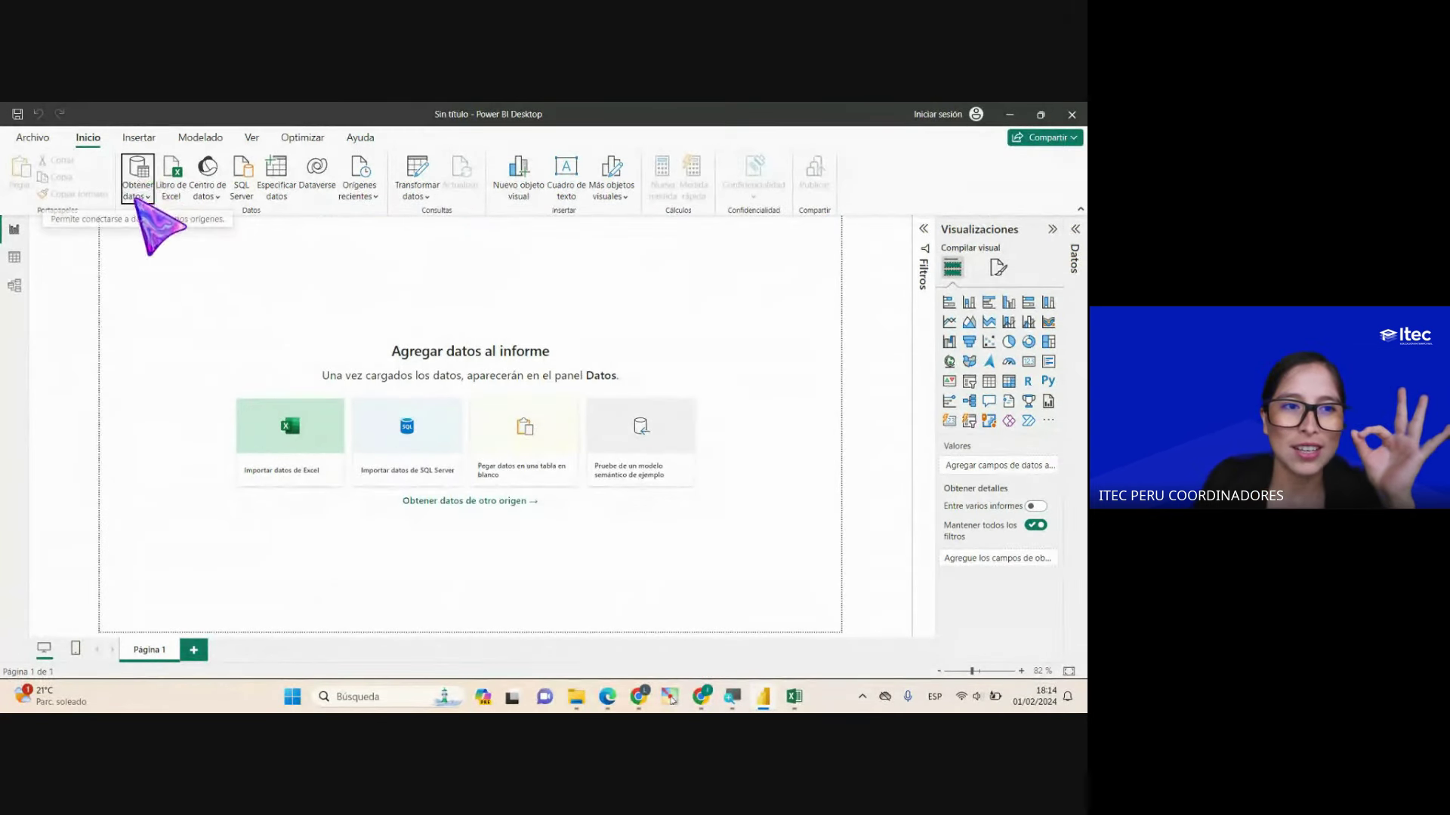
click(136, 195)
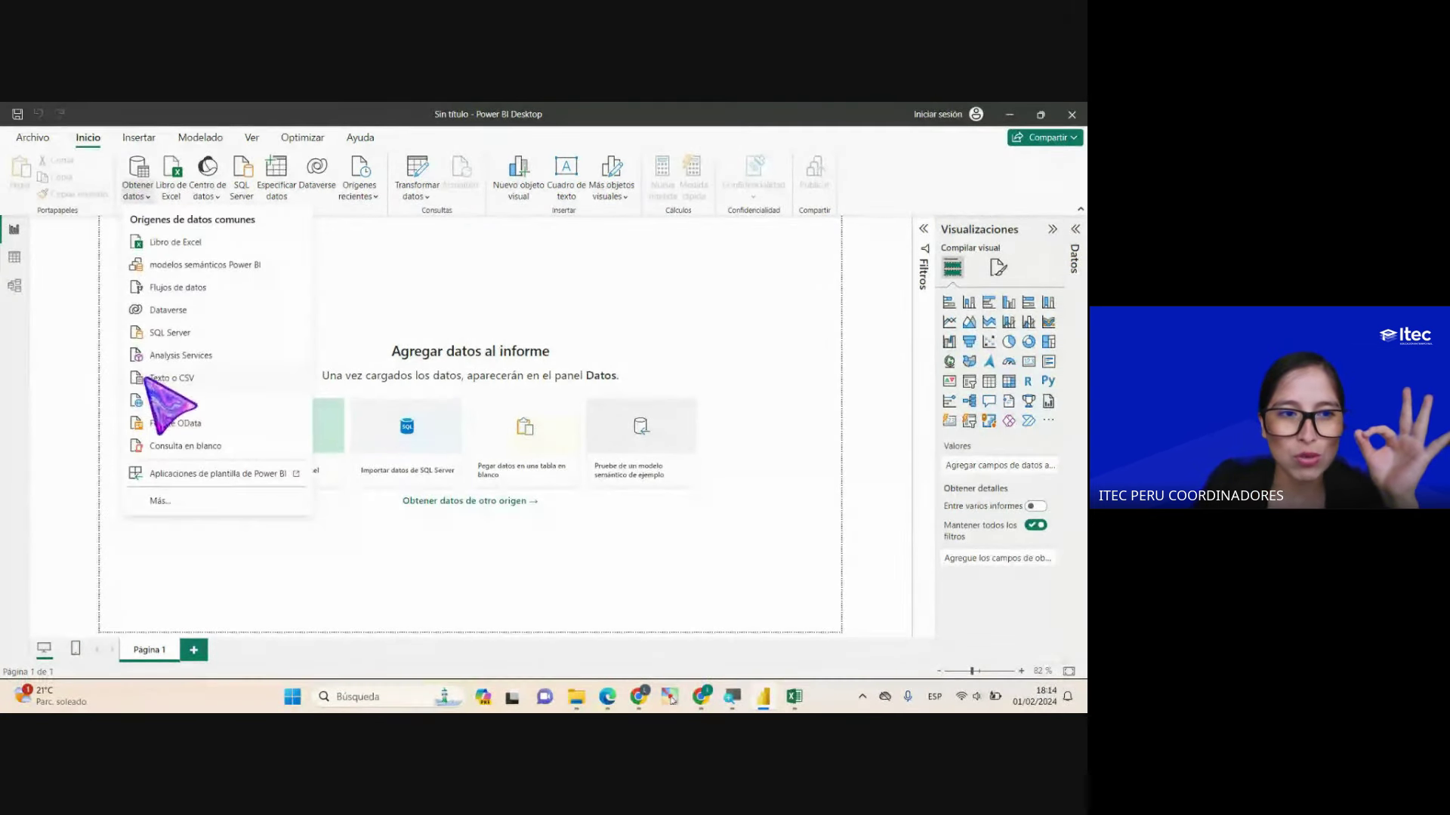
click(197, 378)
click(718, 522)
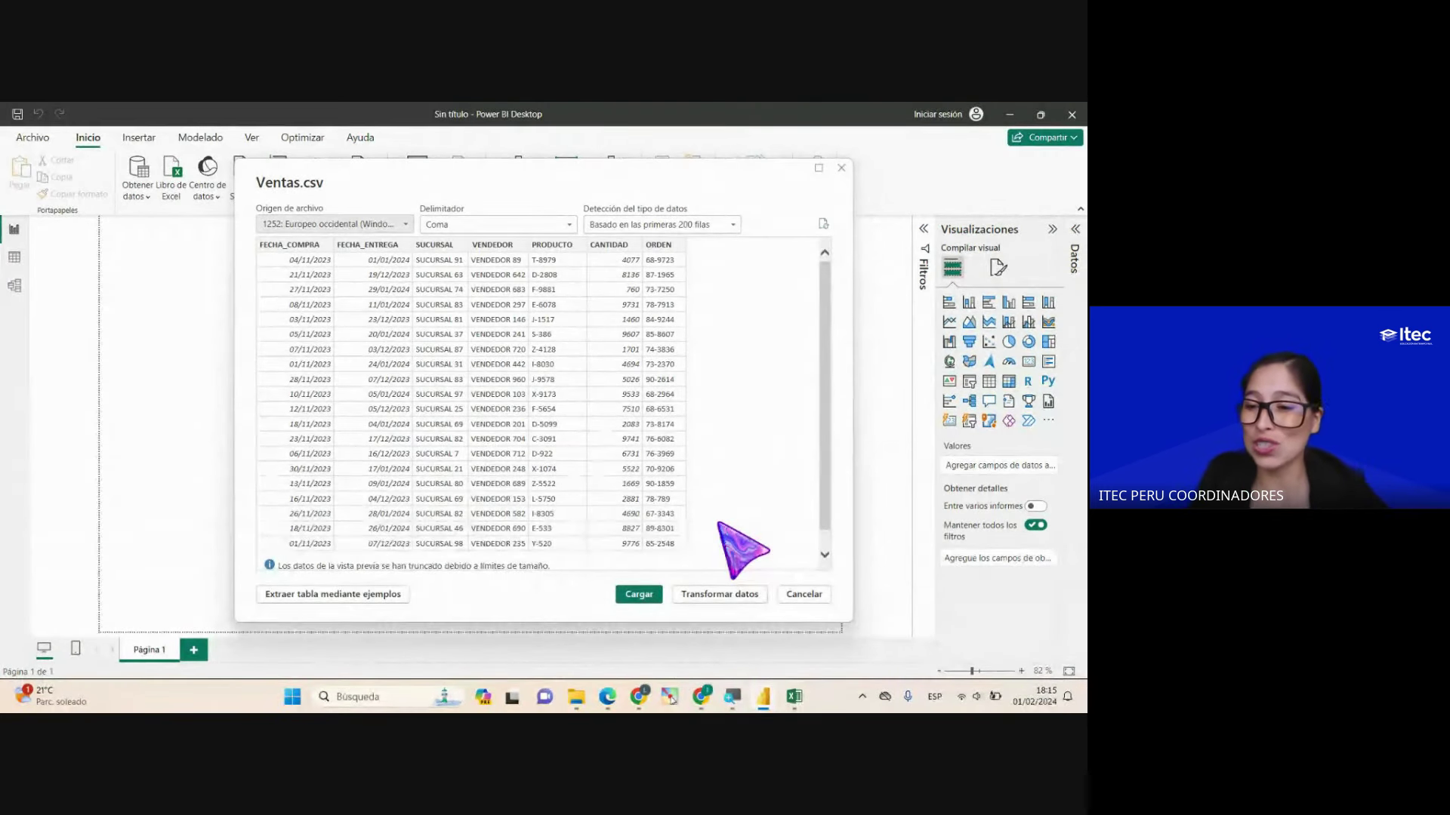
Step: Compare the raw comma-separated rows of Ventas in Excel with the Ventas.csv import preview in Power BI Desktop
click(794, 696)
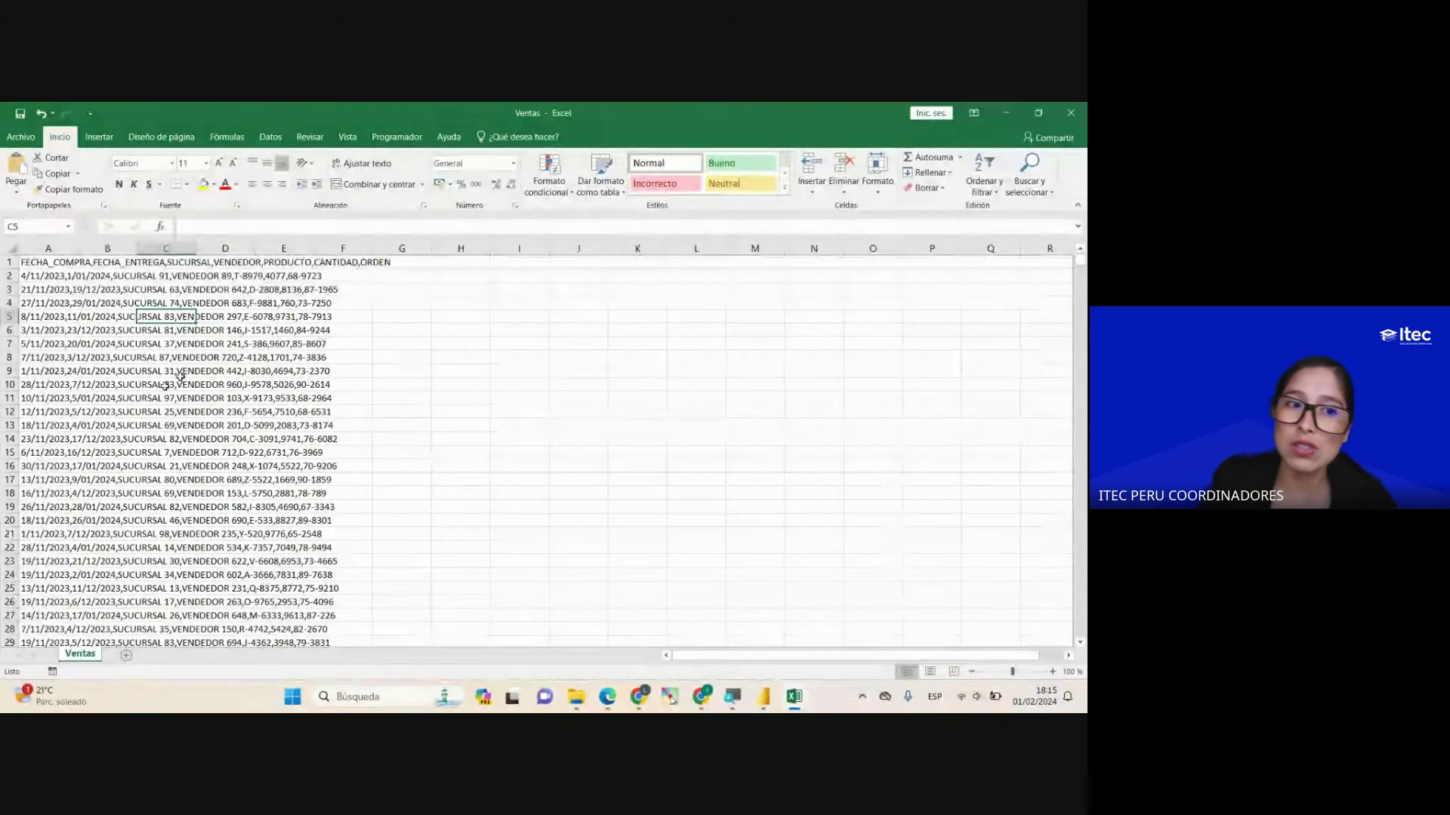
click(115, 425)
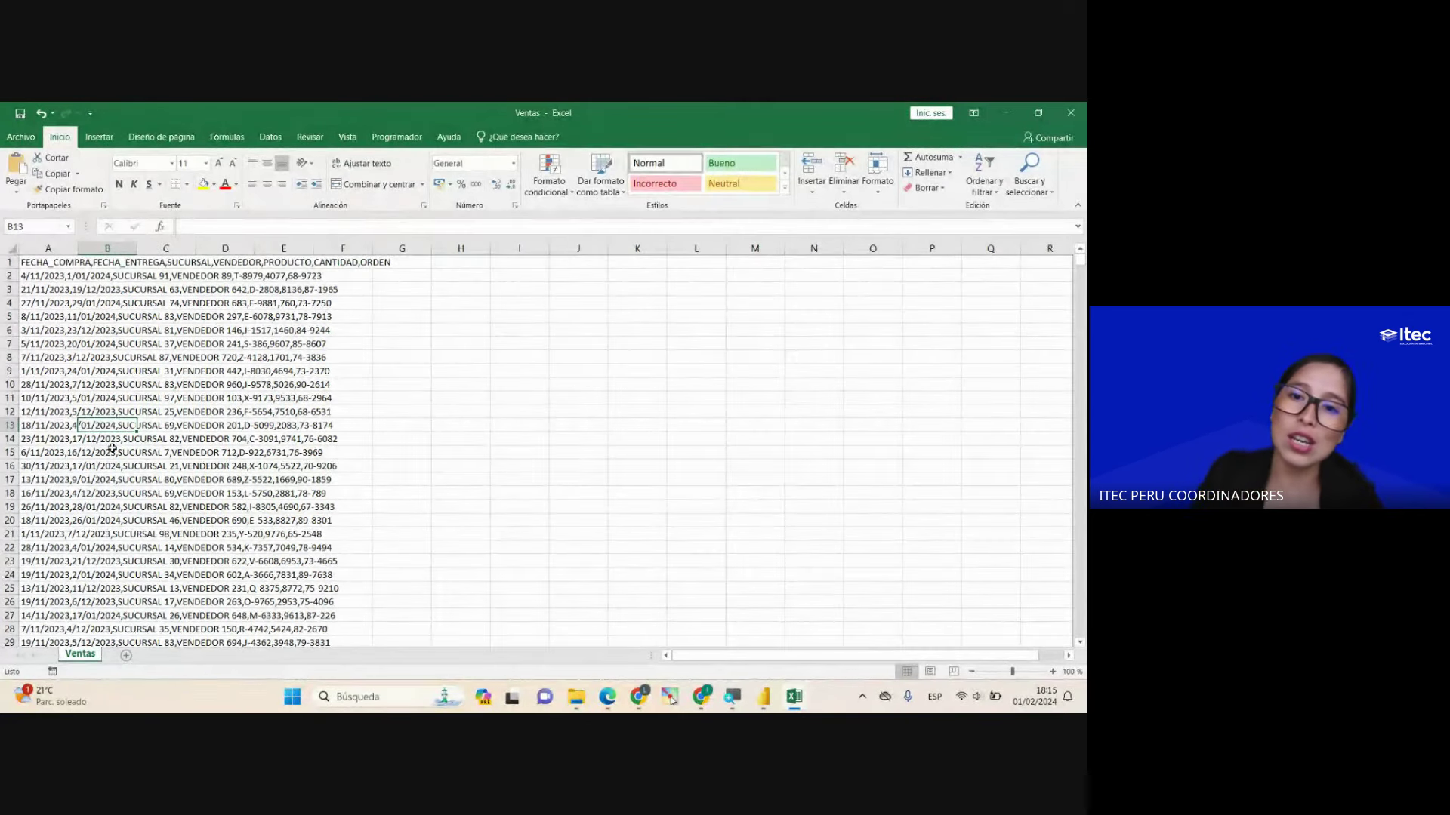
key(alt+Tab)
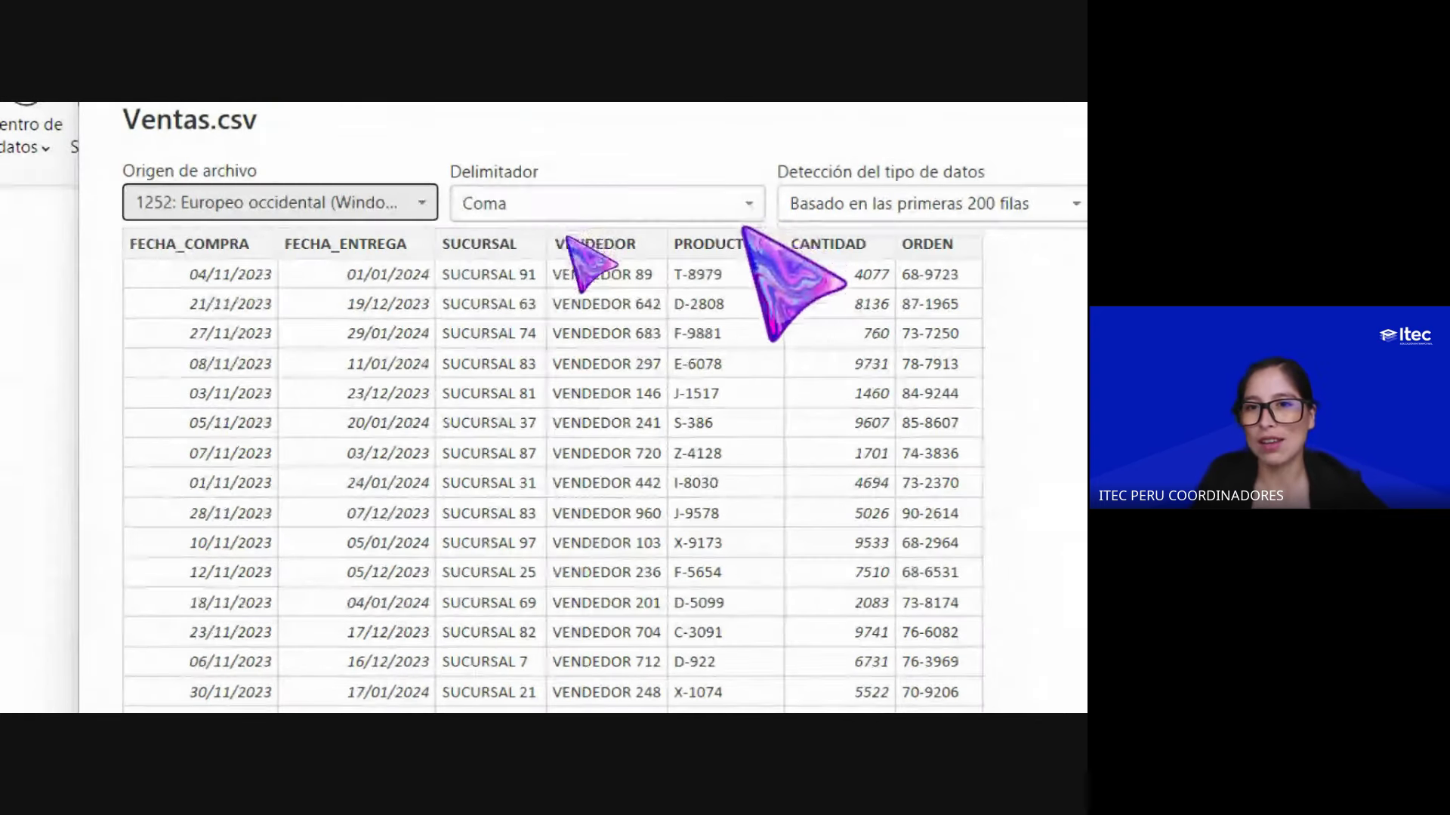
Step: Review the Delimitador options for Ventas.csv, keep Coma, and load the data into the report
click(746, 204)
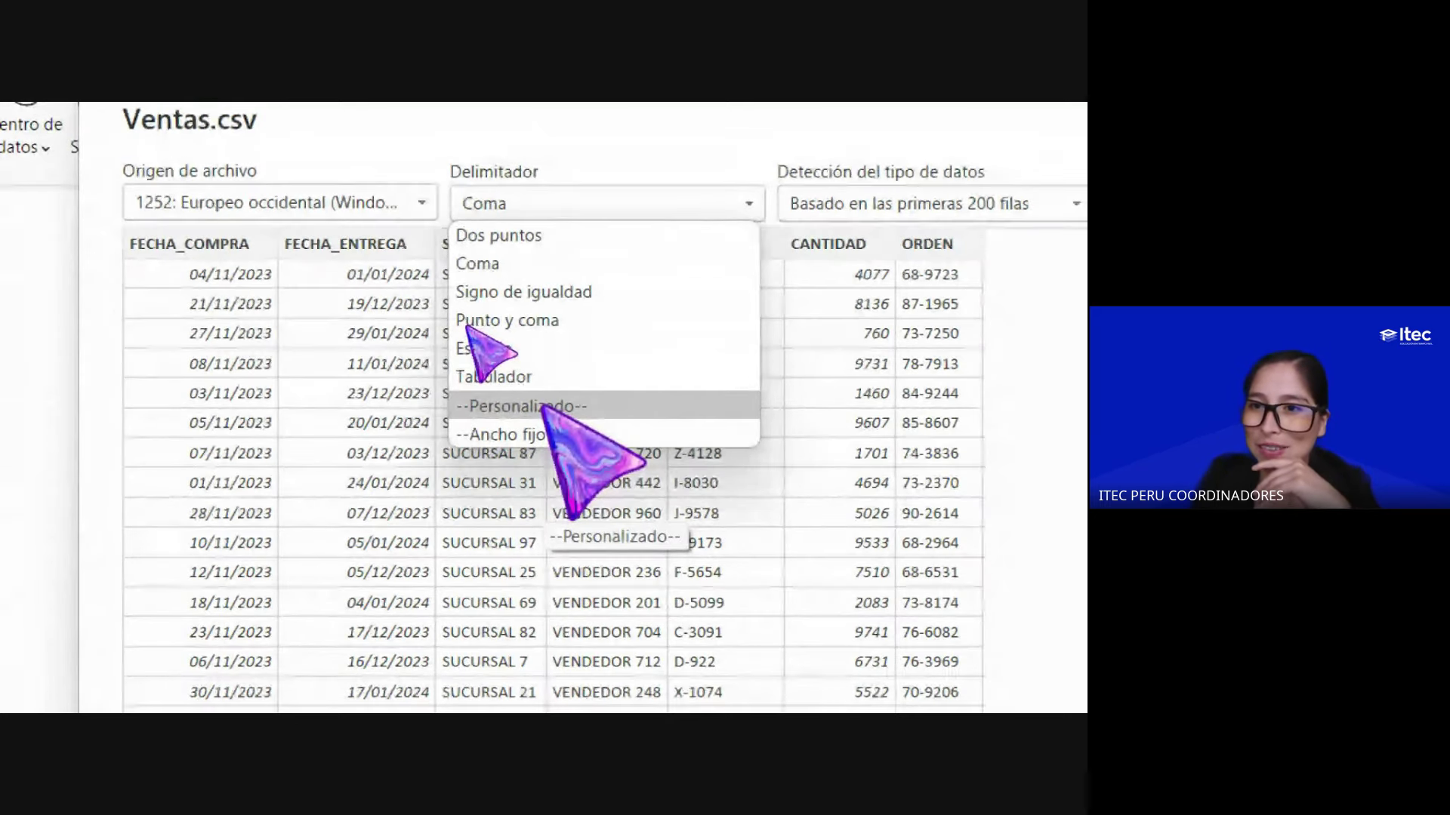
click(541, 187)
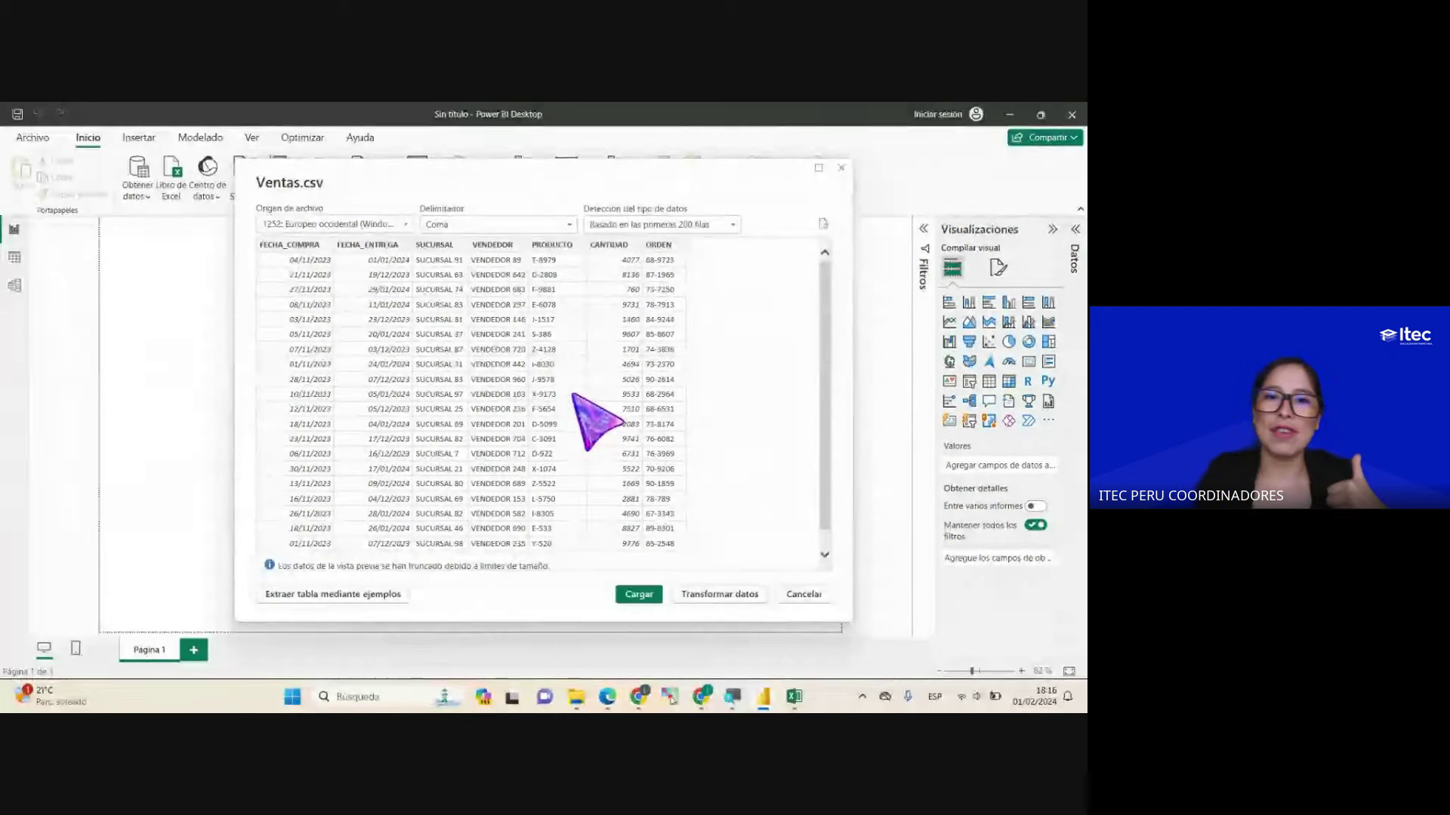
click(638, 594)
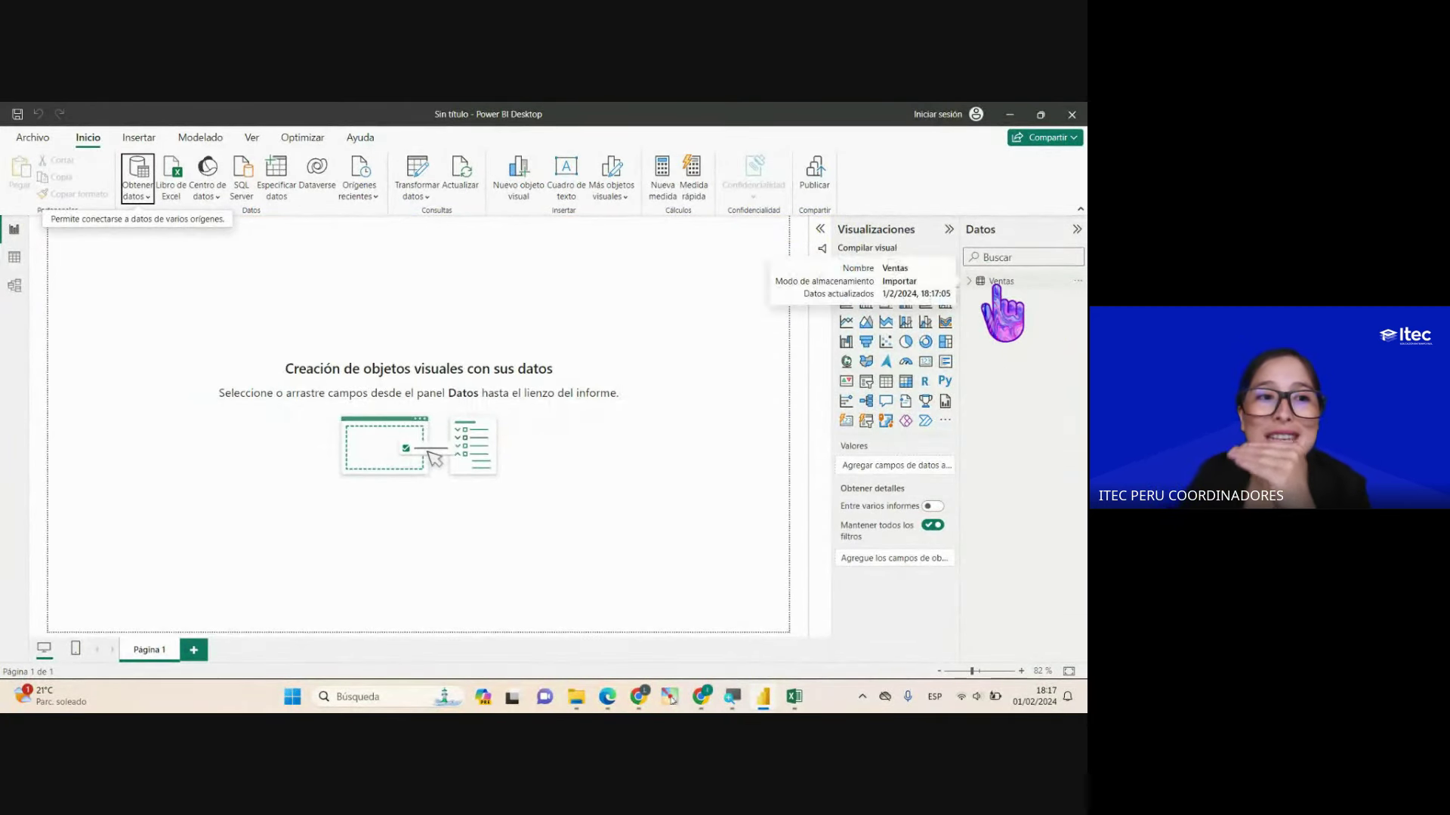
Step: Expand the fields of the loaded Ventas table and examine its rows in the table view
click(1001, 282)
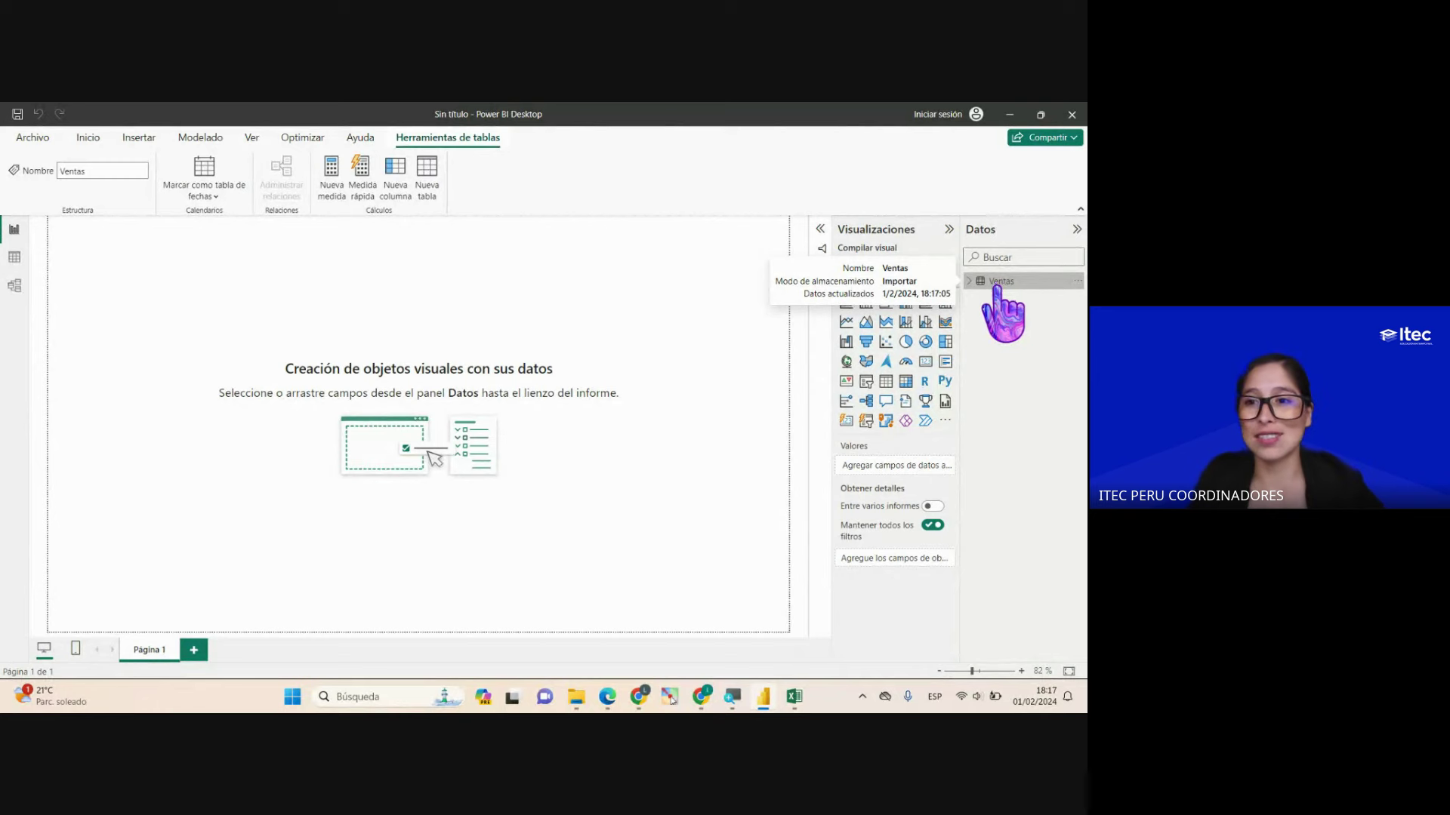
click(970, 282)
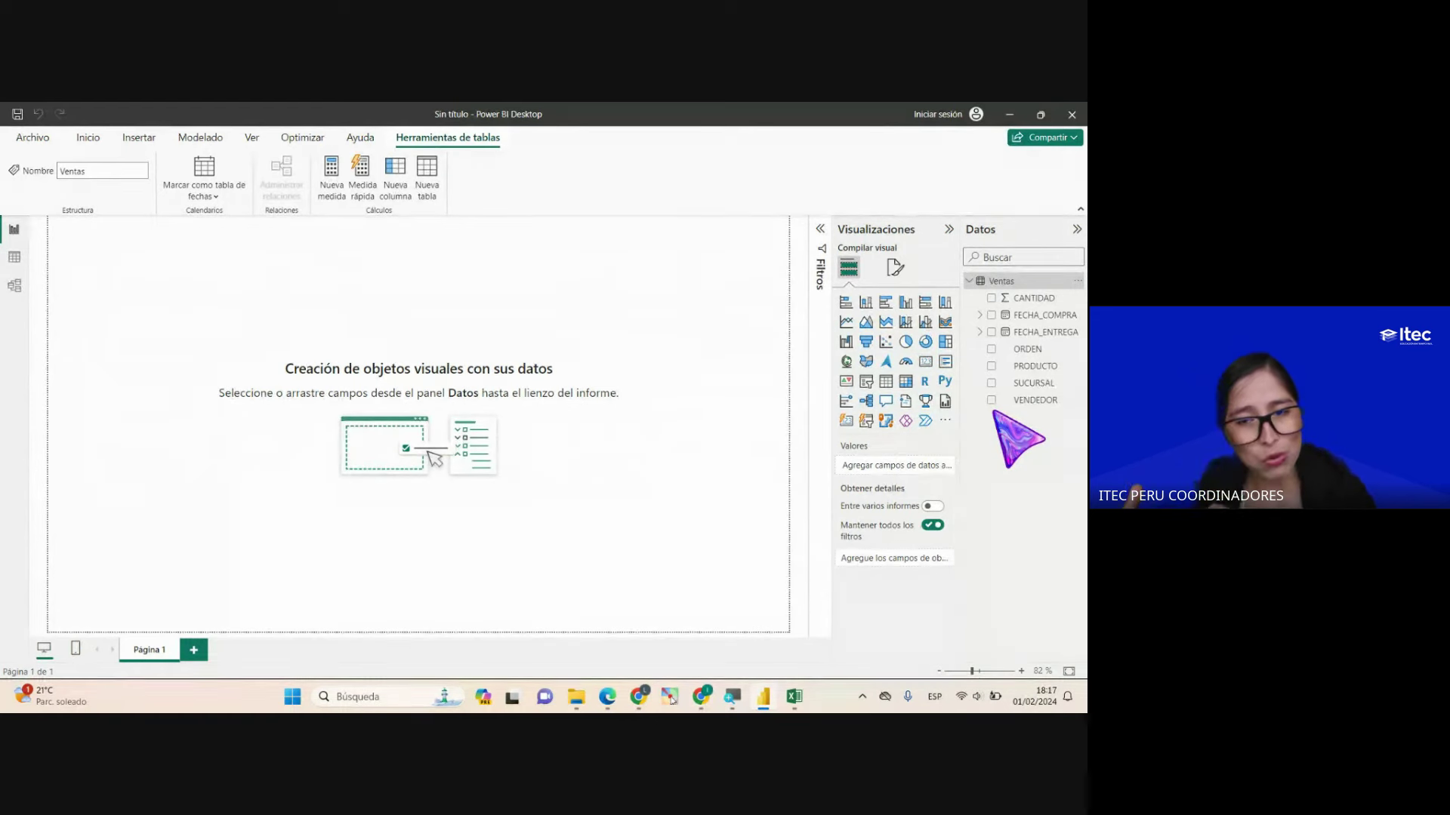
click(15, 258)
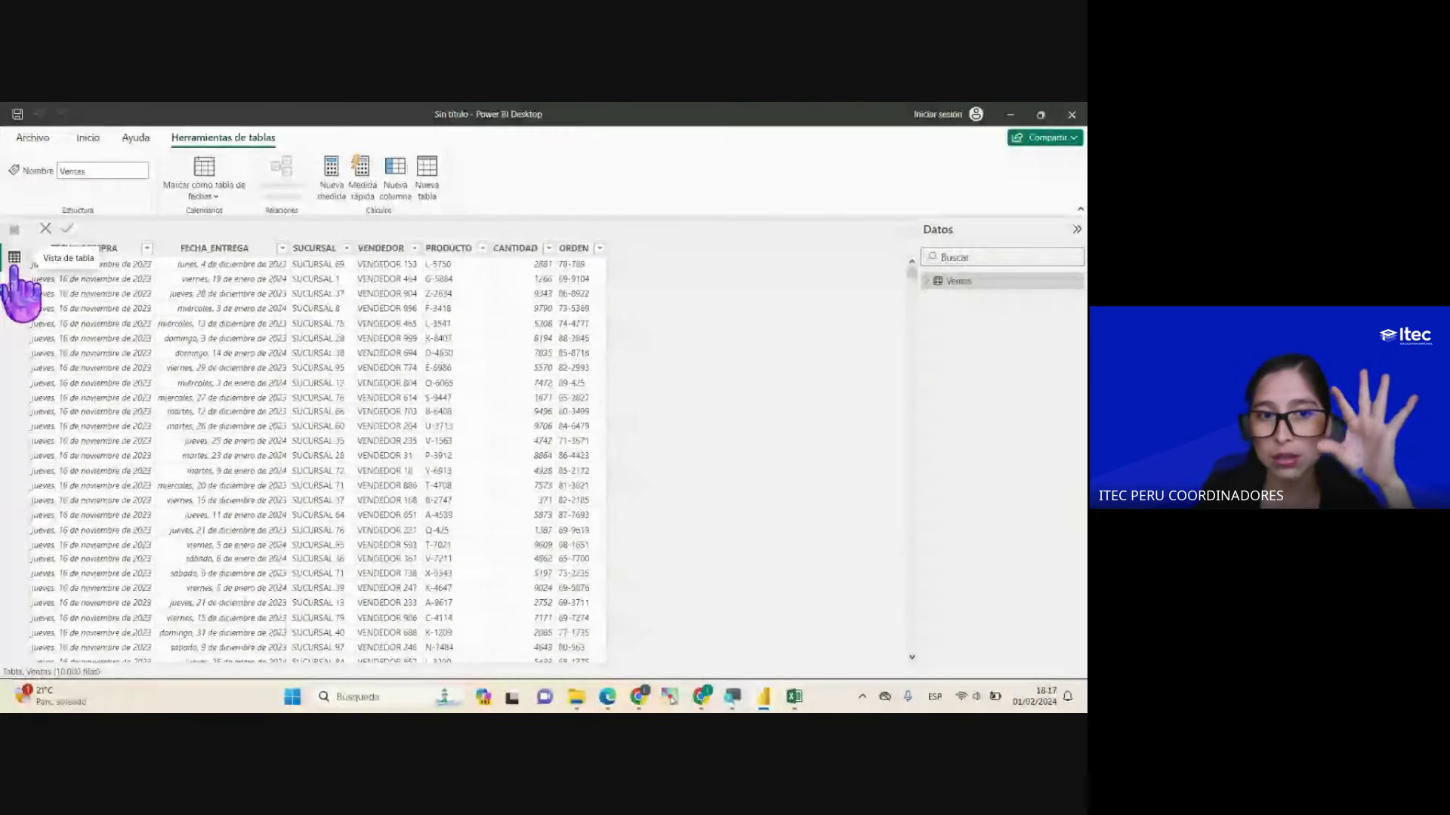
scroll(400, 468, down, 4)
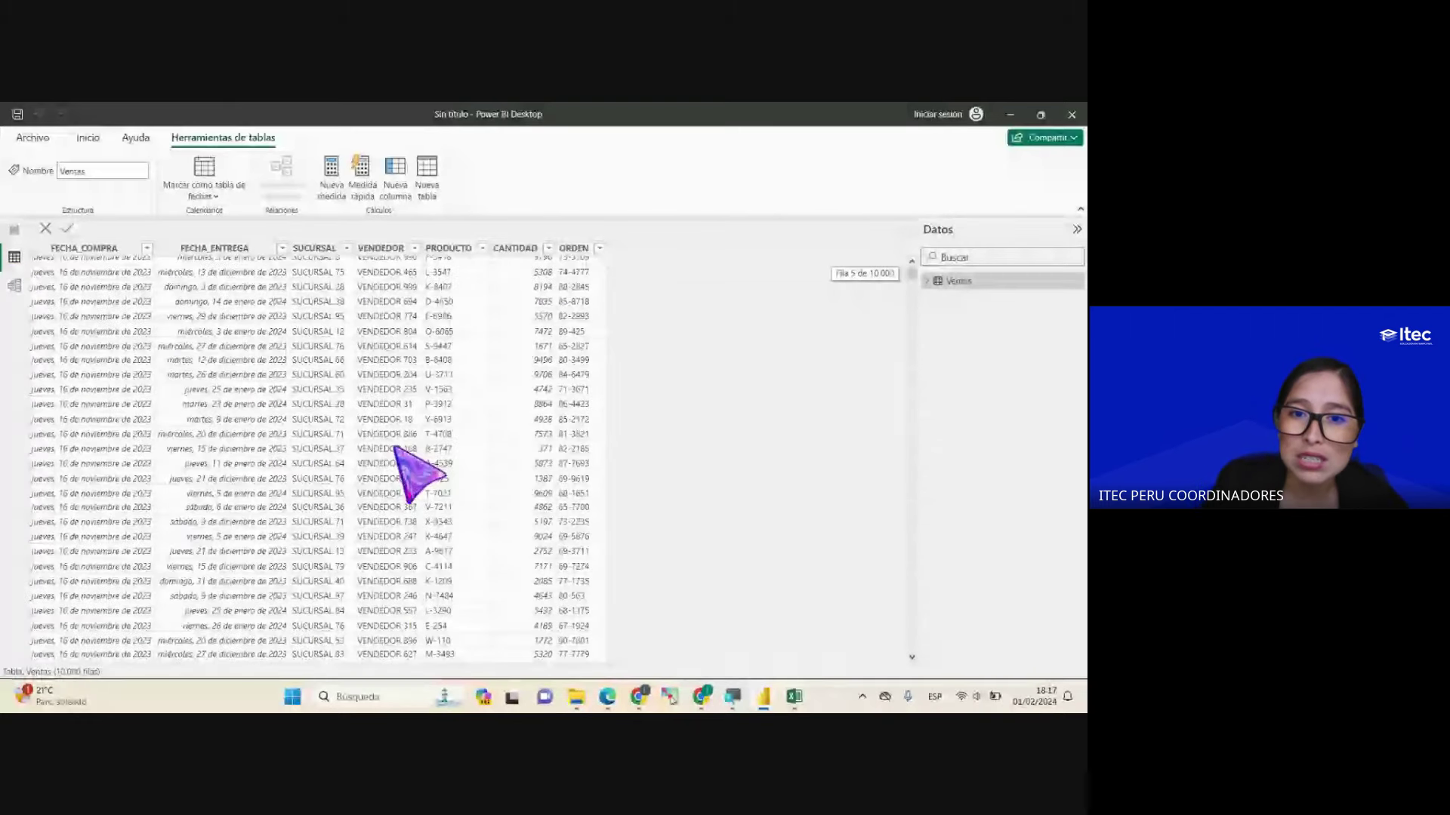
scroll(401, 468, down, 18)
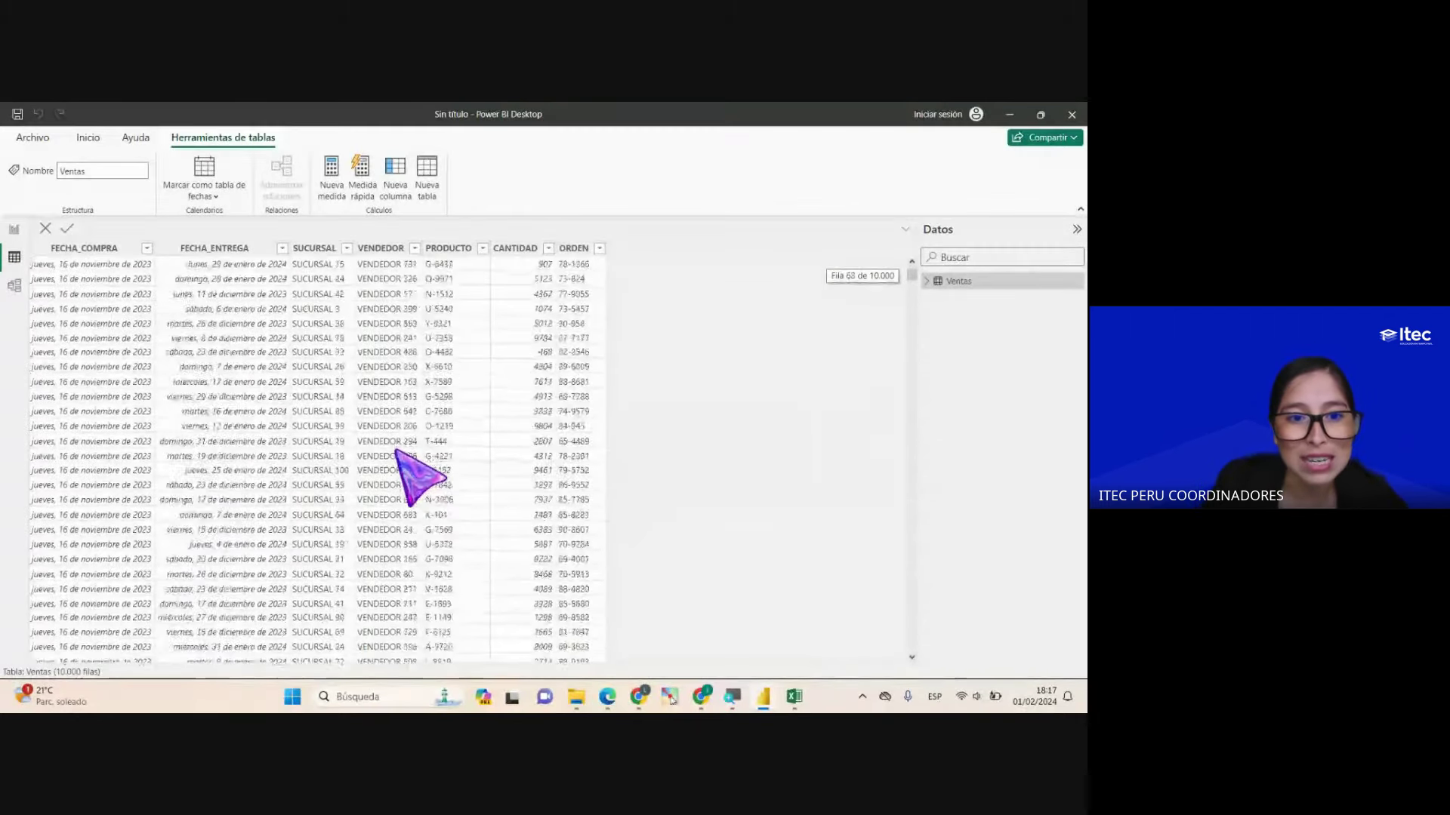
scroll(414, 472, down, 12)
scroll(413, 471, up, 20)
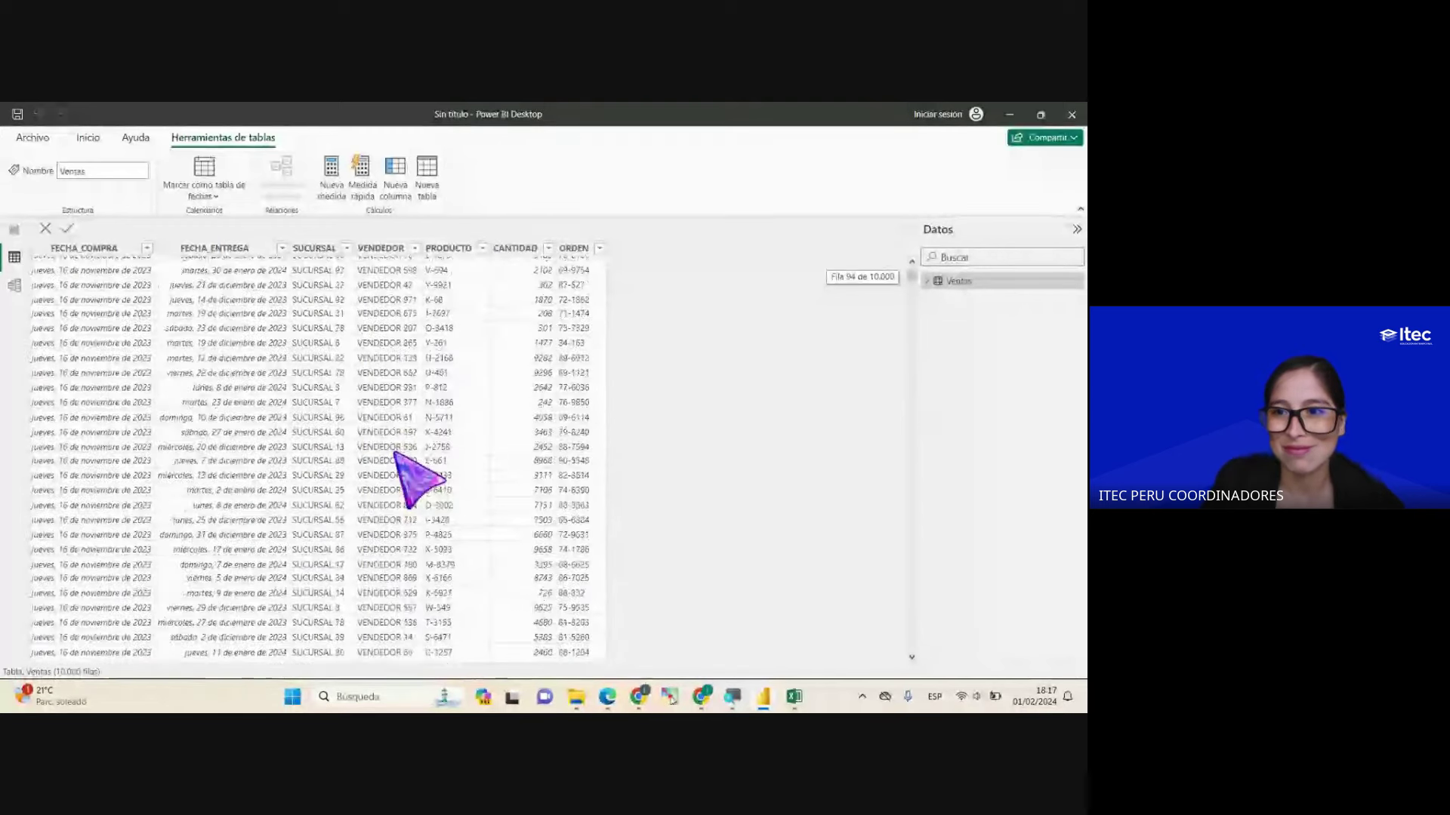
scroll(414, 472, up, 5)
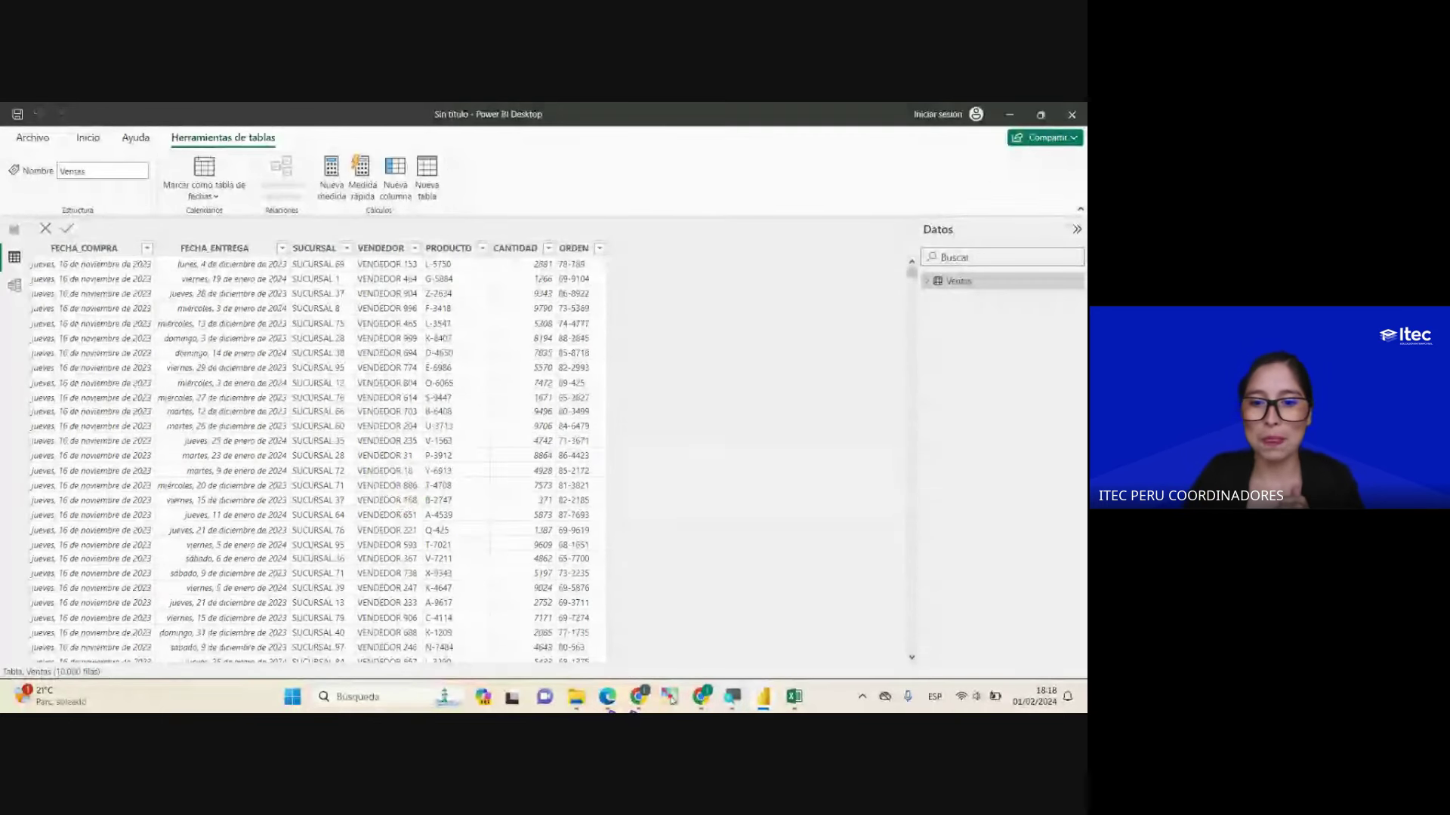
Step: Check the Google Meet call chat in Chrome and return to Power BI Desktop
click(701, 696)
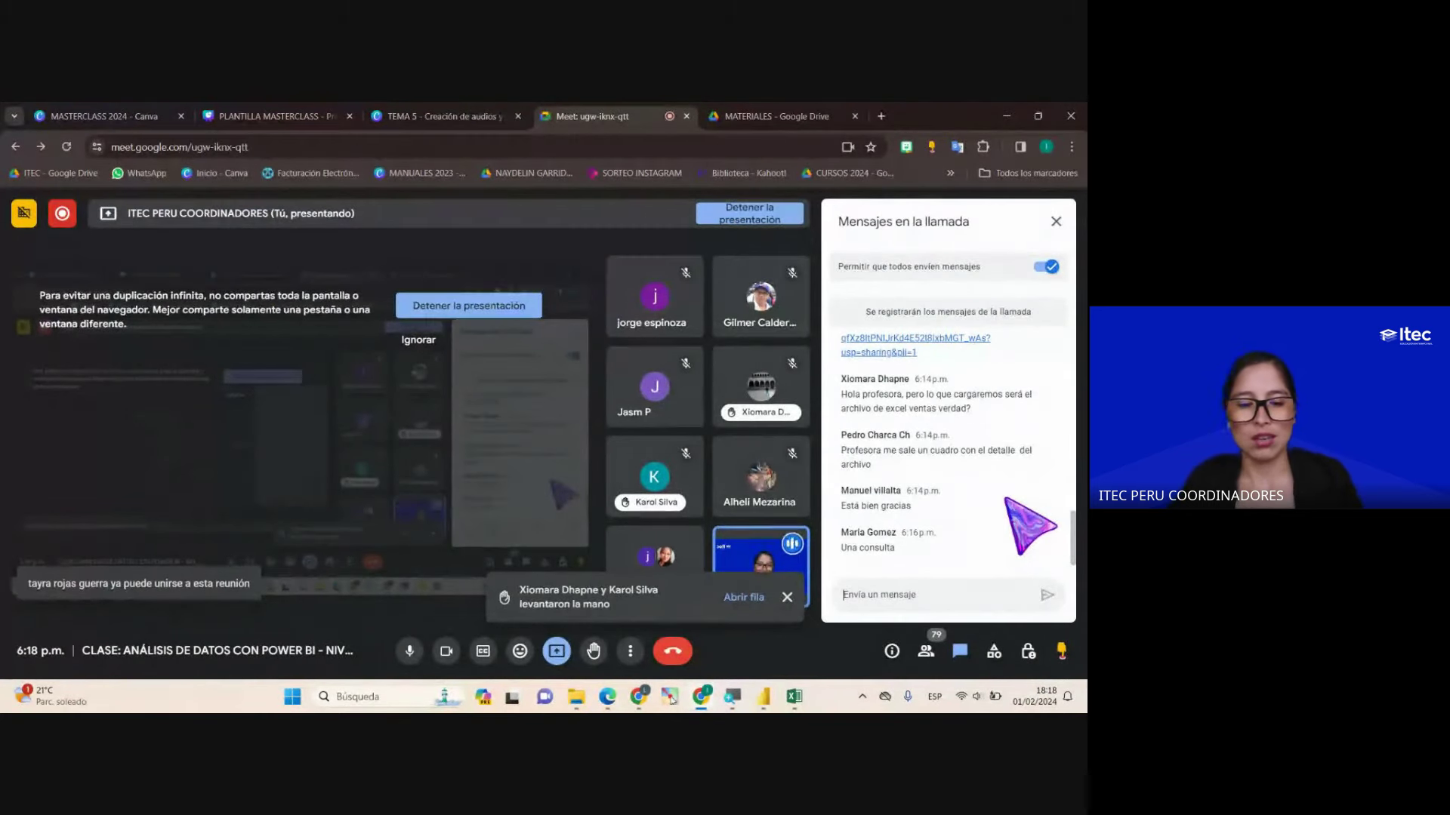
key(alt+Tab)
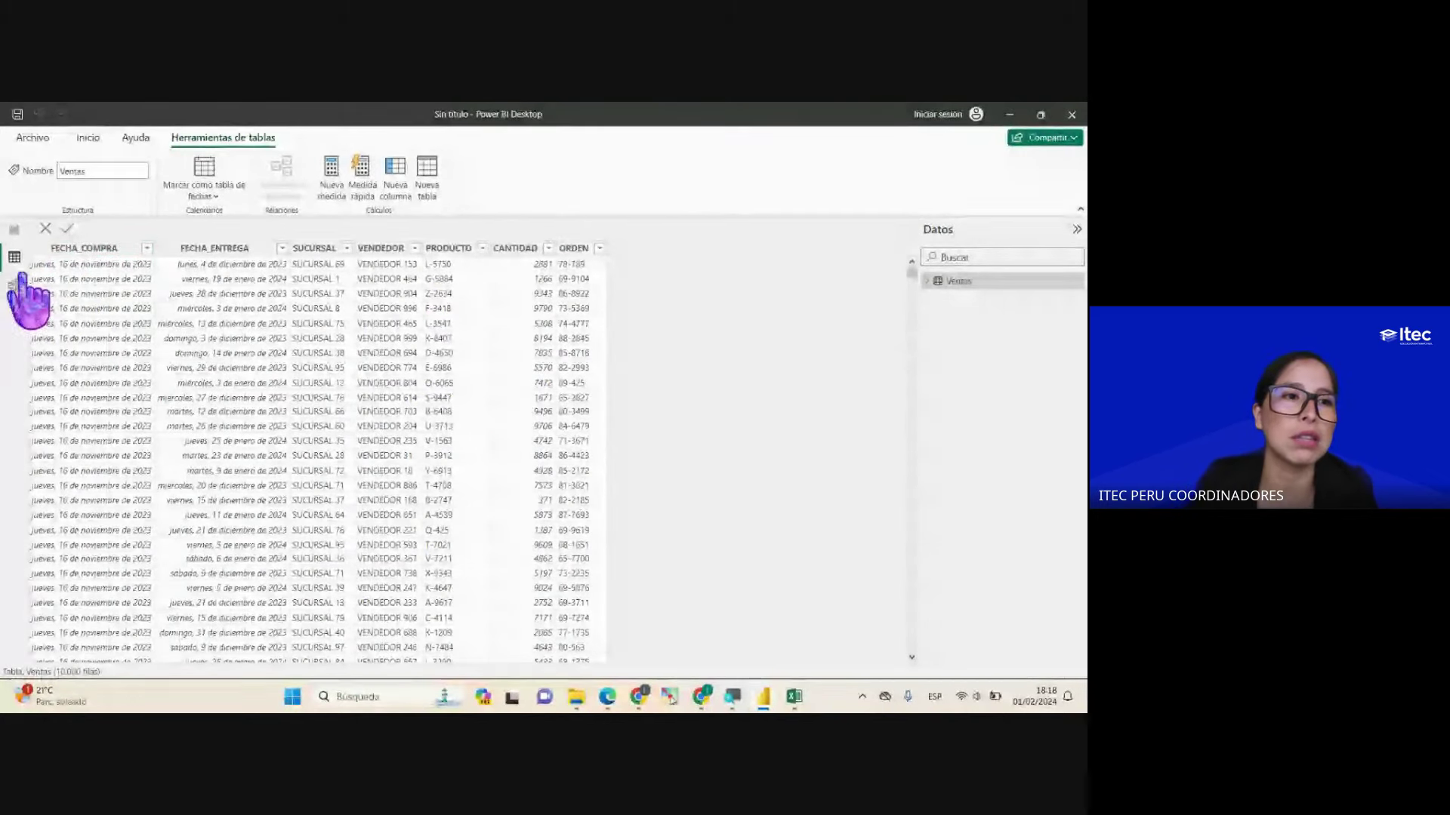
Step: From the report view, open Ventas from the CLASE 2 folder again as a Texto o CSV source and view the Delimitador options
click(15, 229)
click(138, 189)
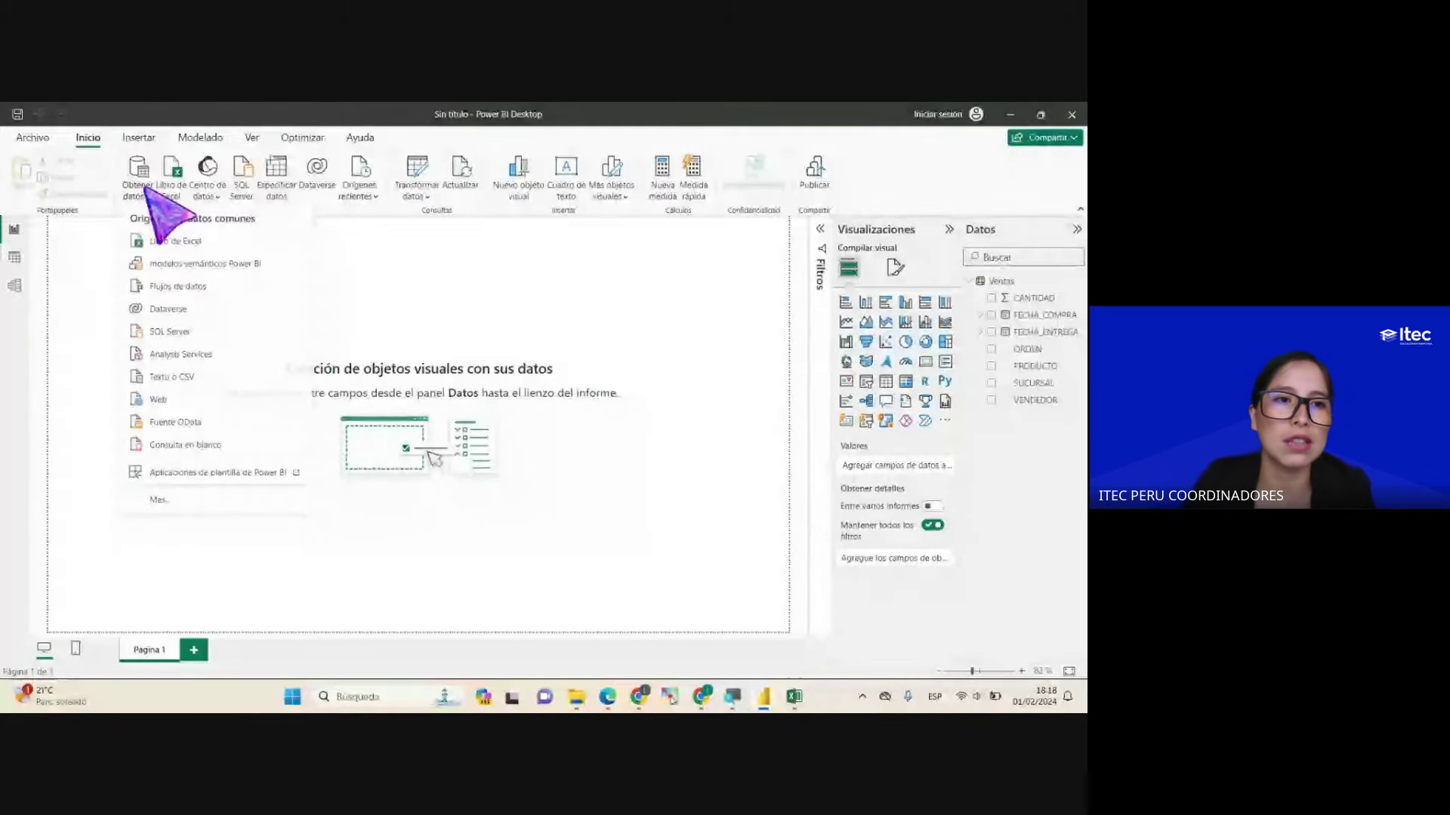
click(170, 377)
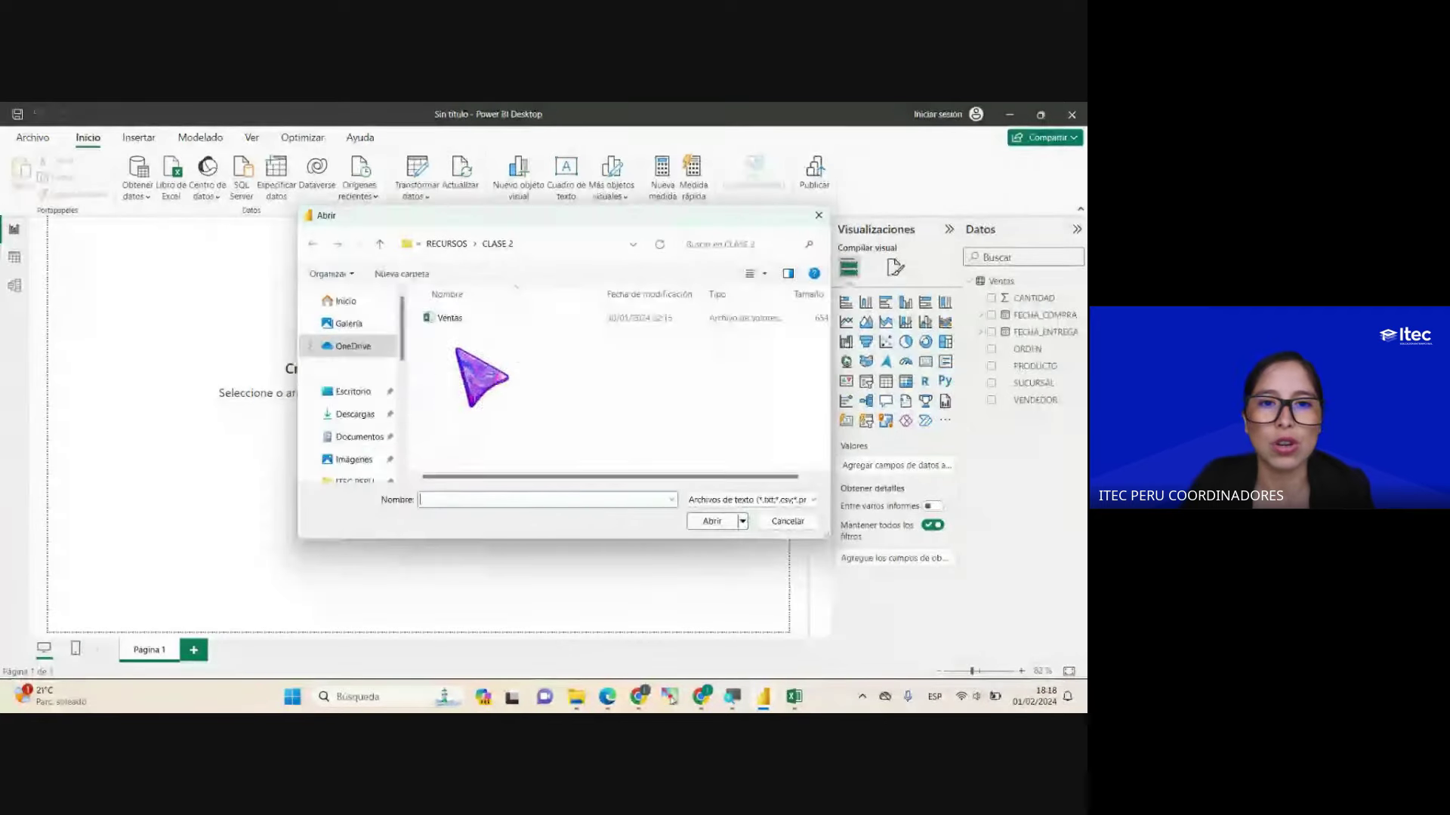
click(453, 318)
click(712, 521)
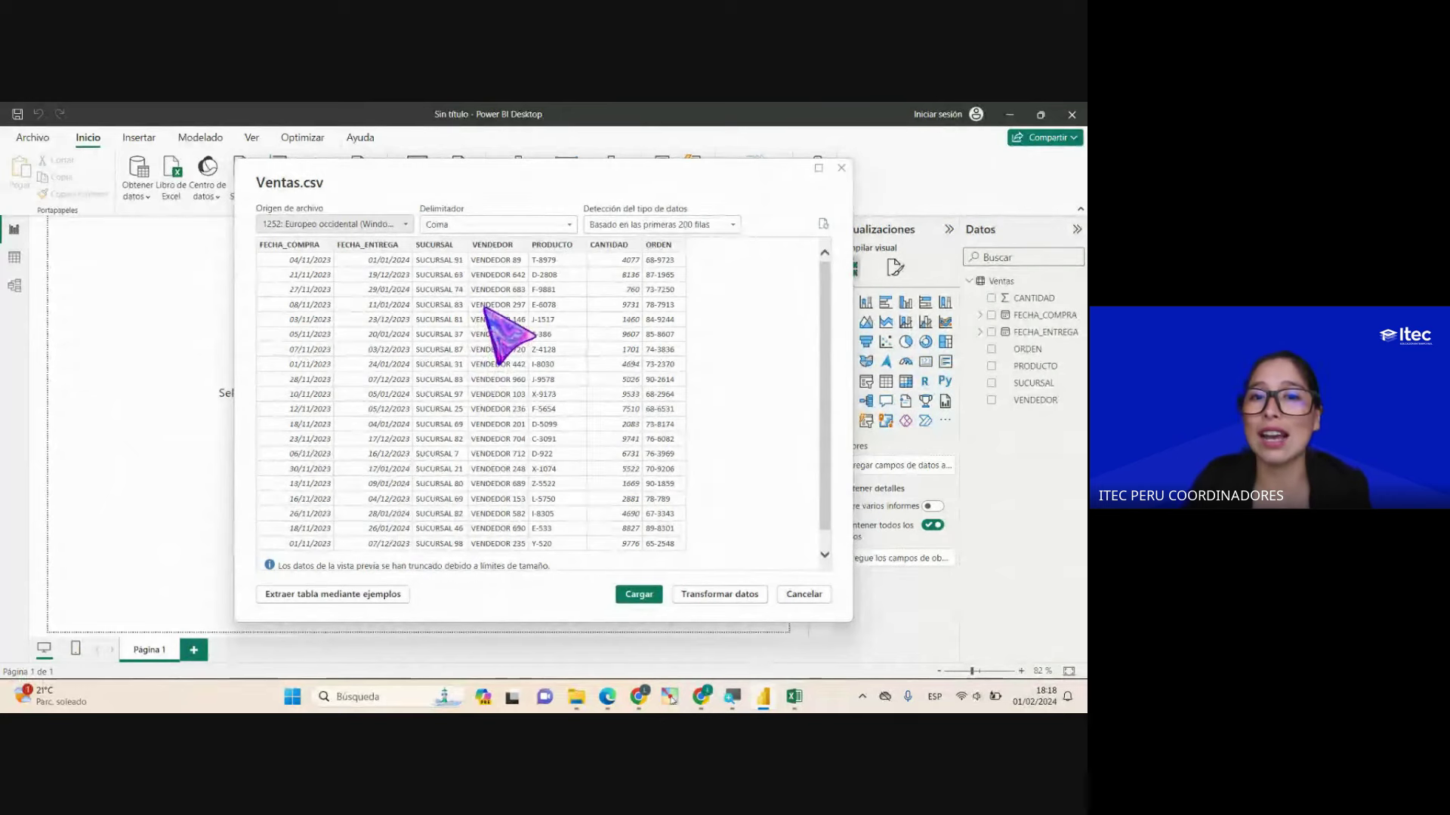
click(569, 224)
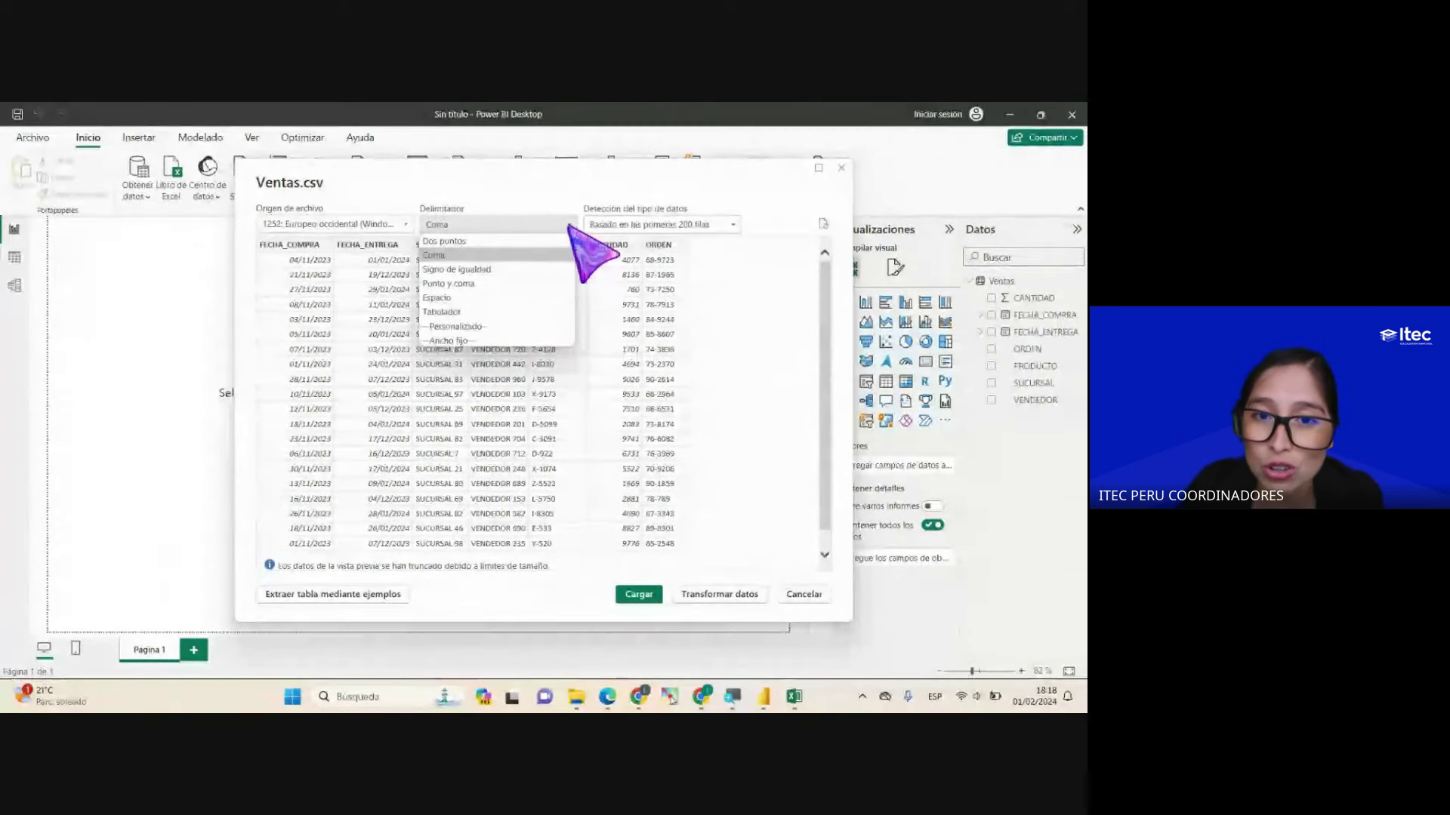
click(569, 224)
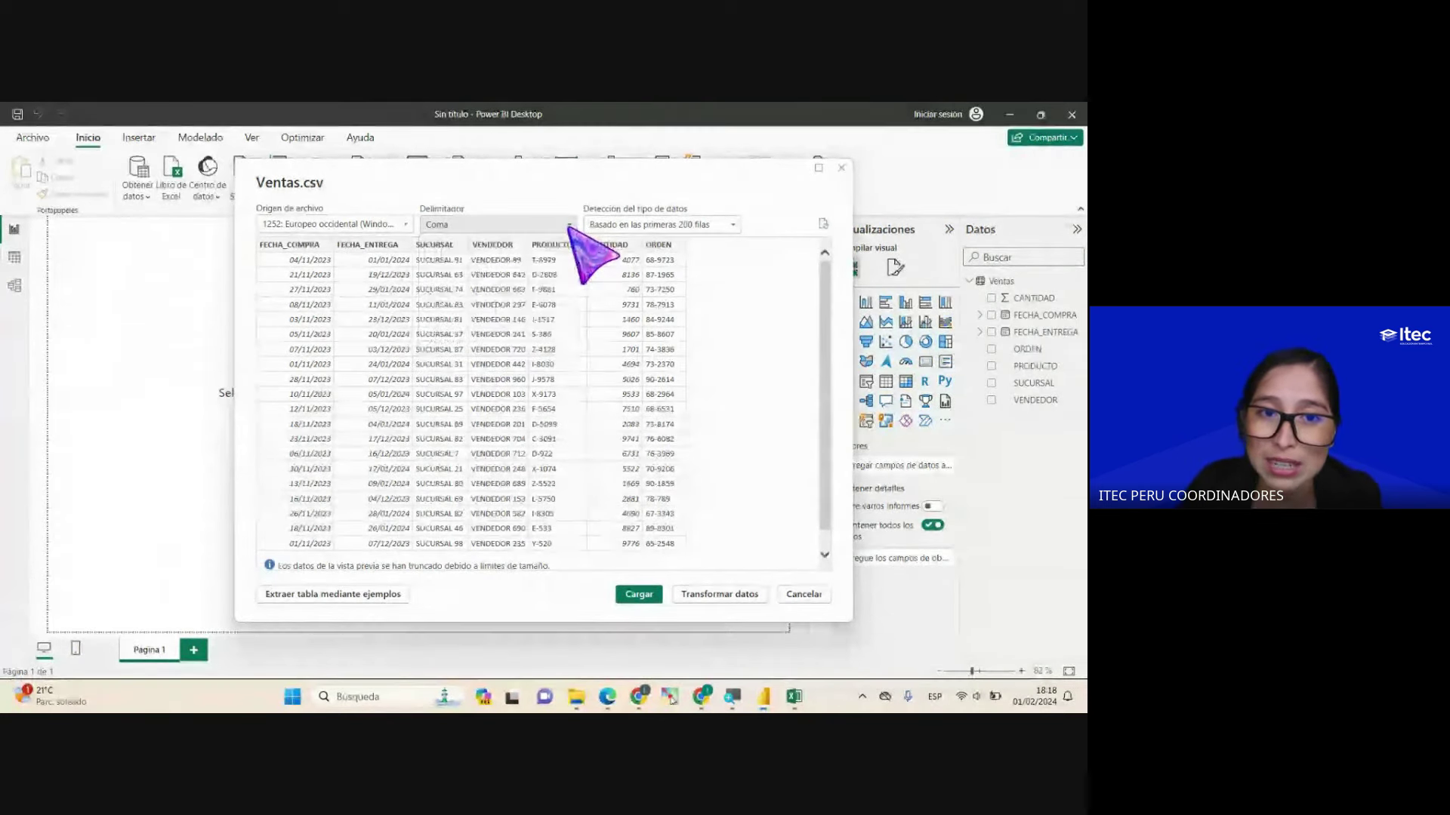
Step: Switch to Excel, examine the comma-separated text of cell A2 in the Ventas sheet, and return to the Power BI Desktop import preview
click(794, 696)
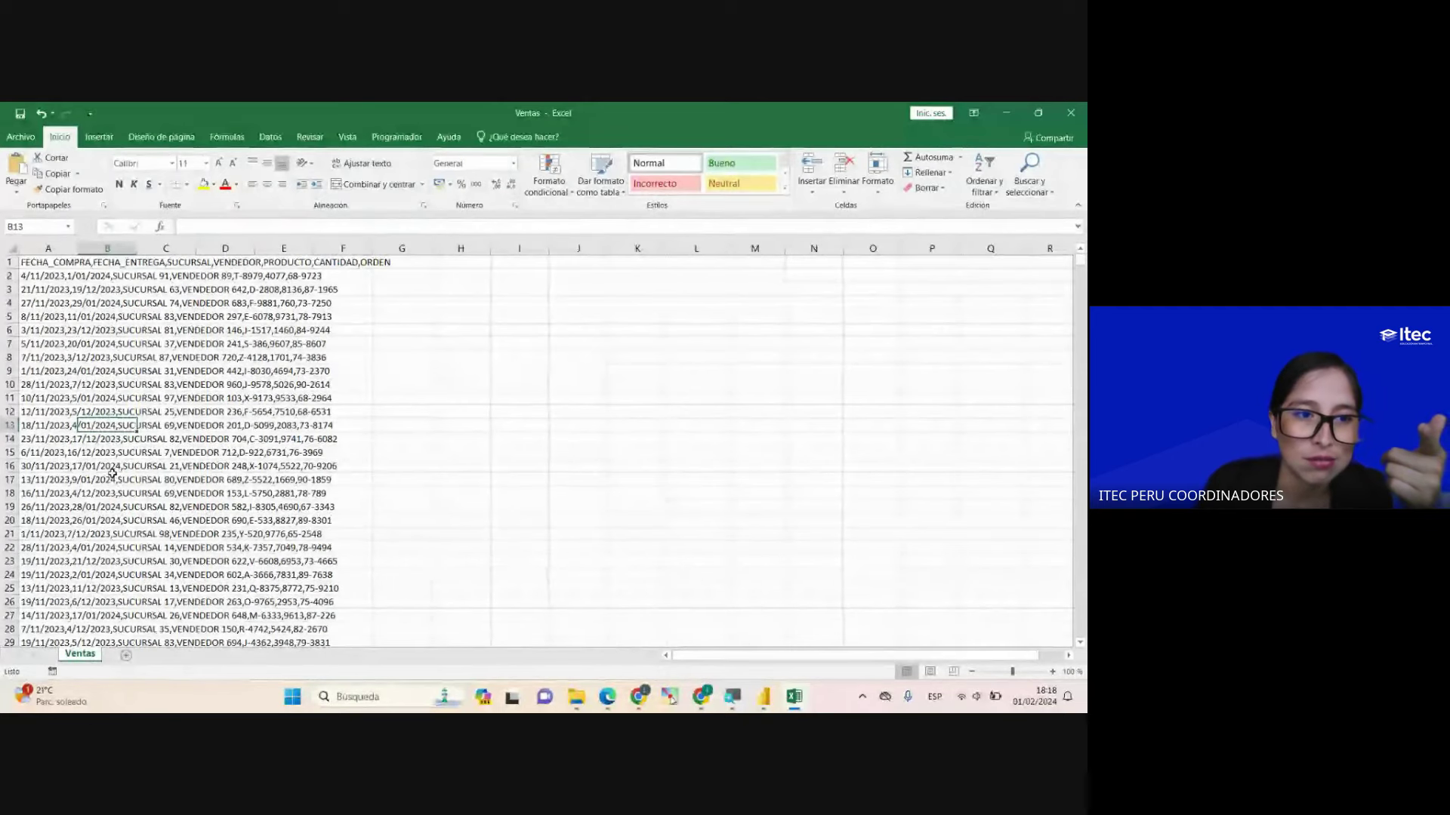
click(61, 275)
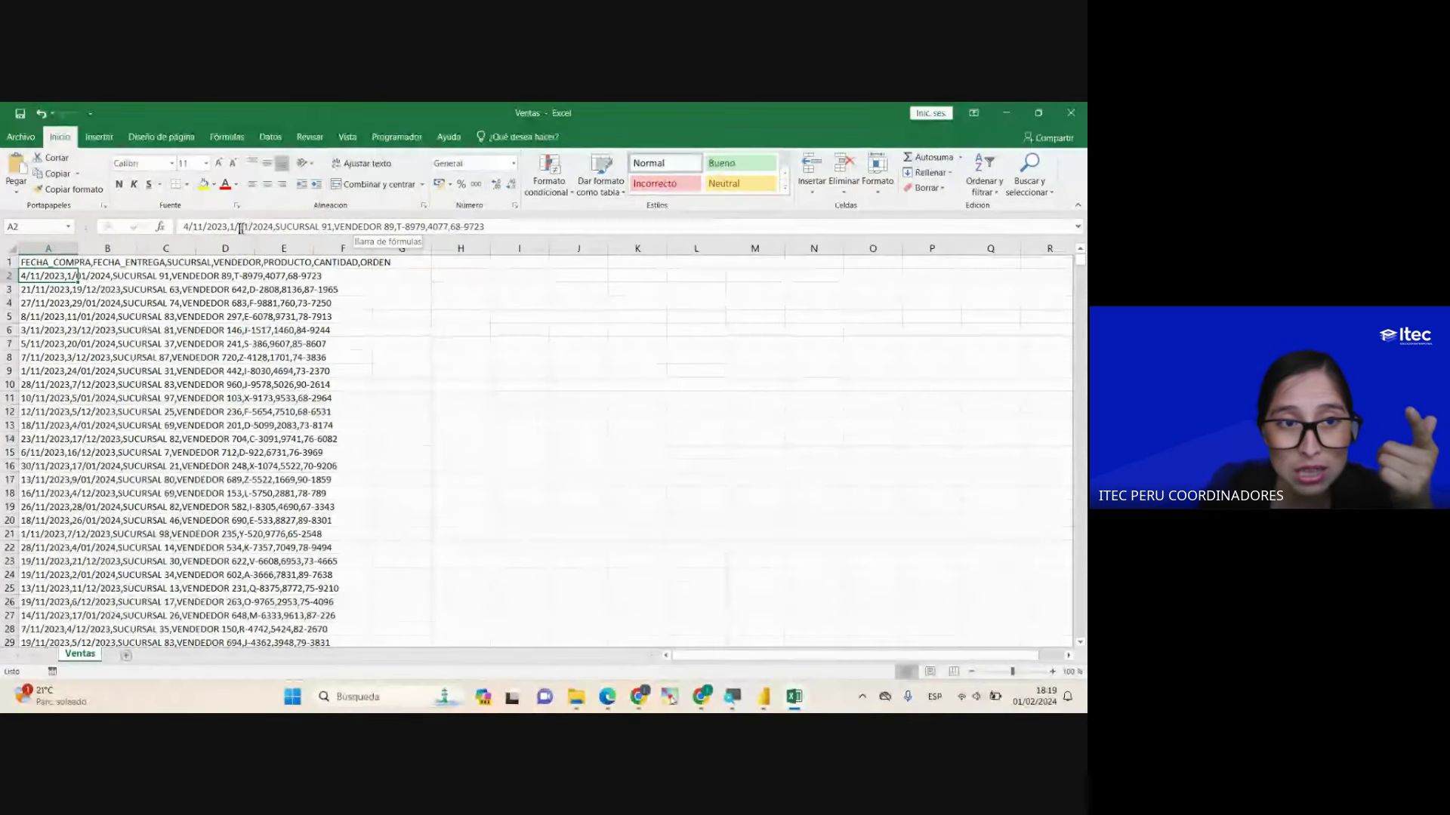
key(F2)
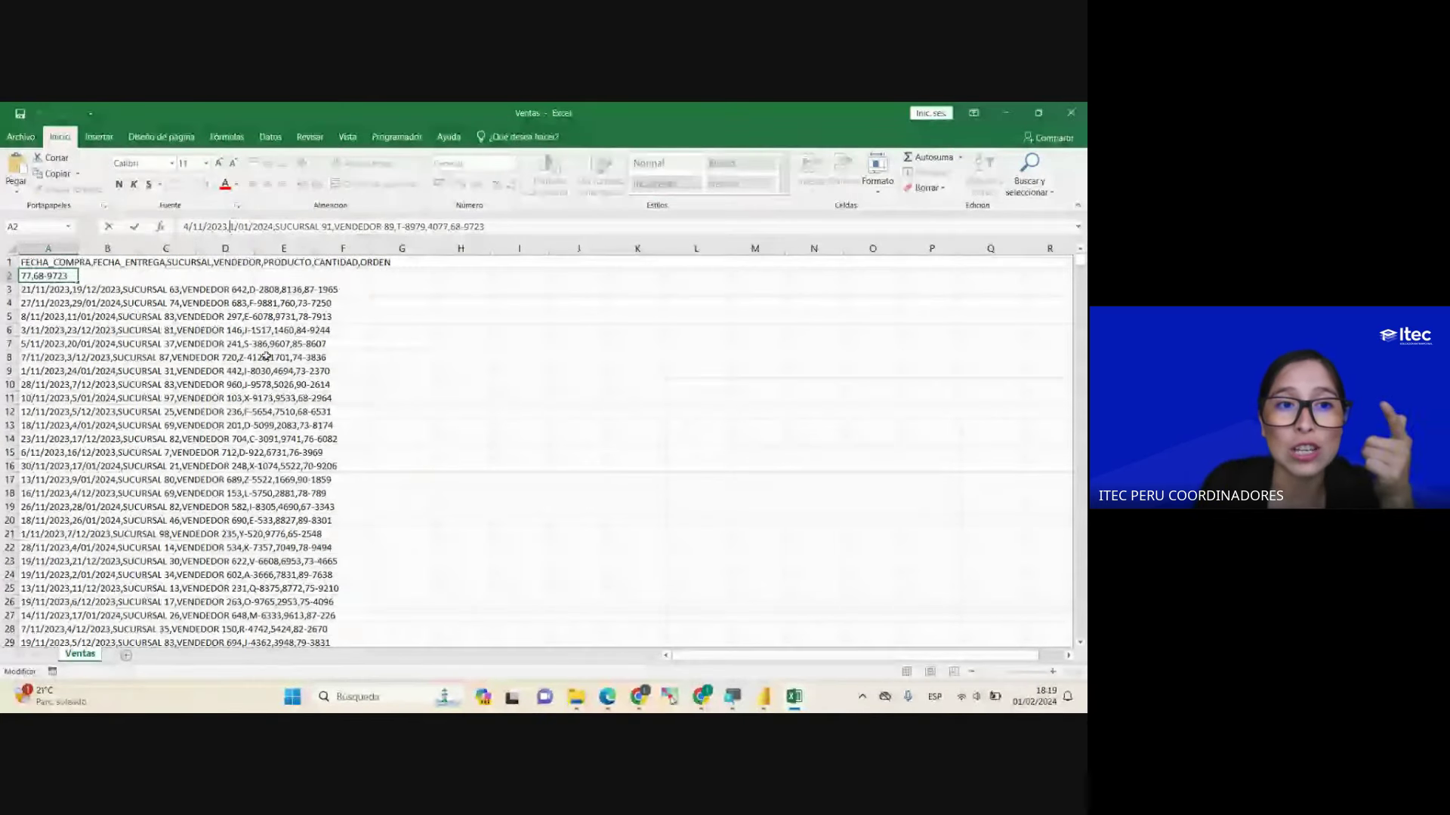
key(Escape)
click(546, 479)
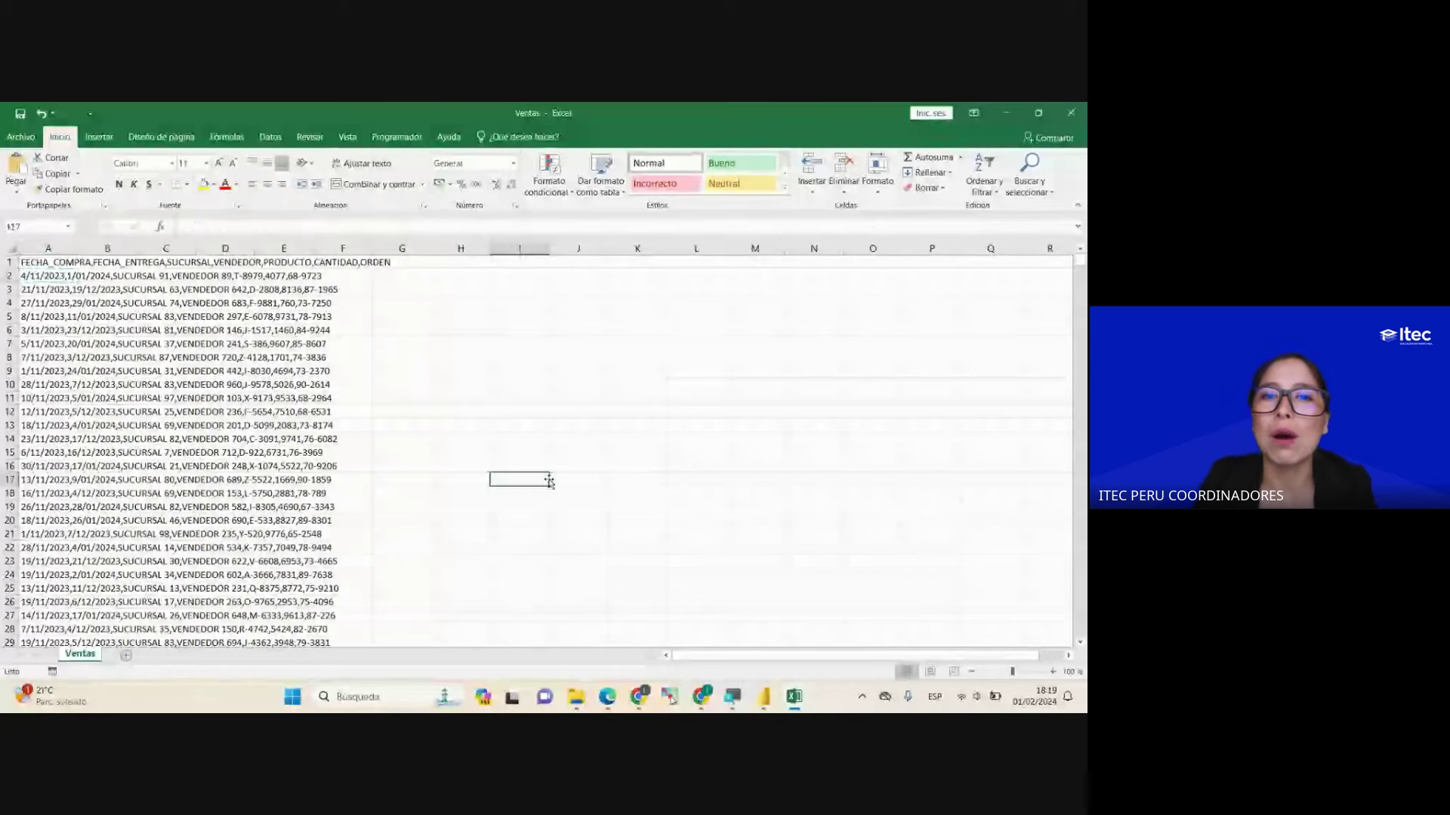
key(alt+Tab)
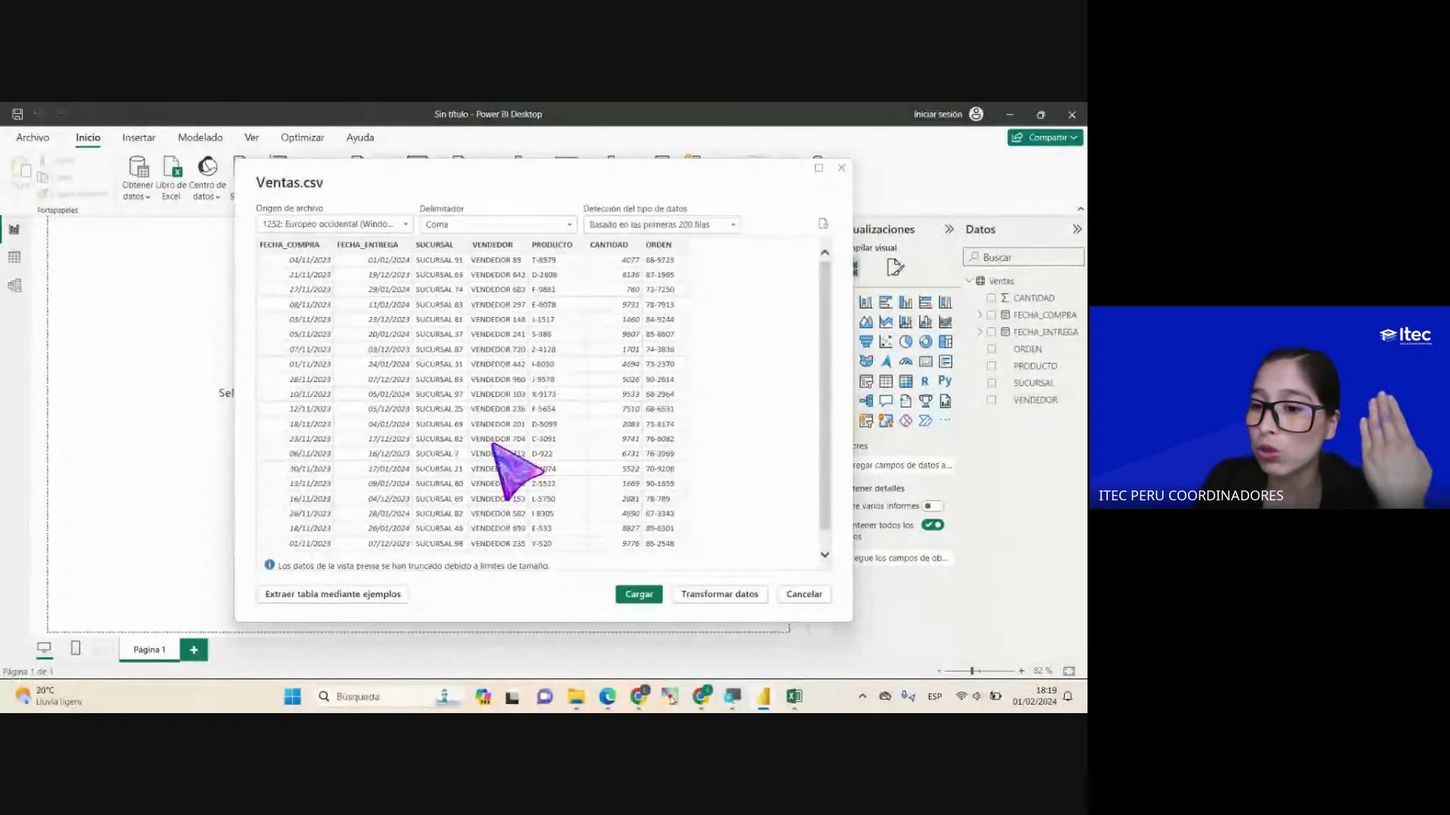
Step: Compare the preview's Delimitador options with the raw Ventas rows in Excel, and close the import preview
click(571, 224)
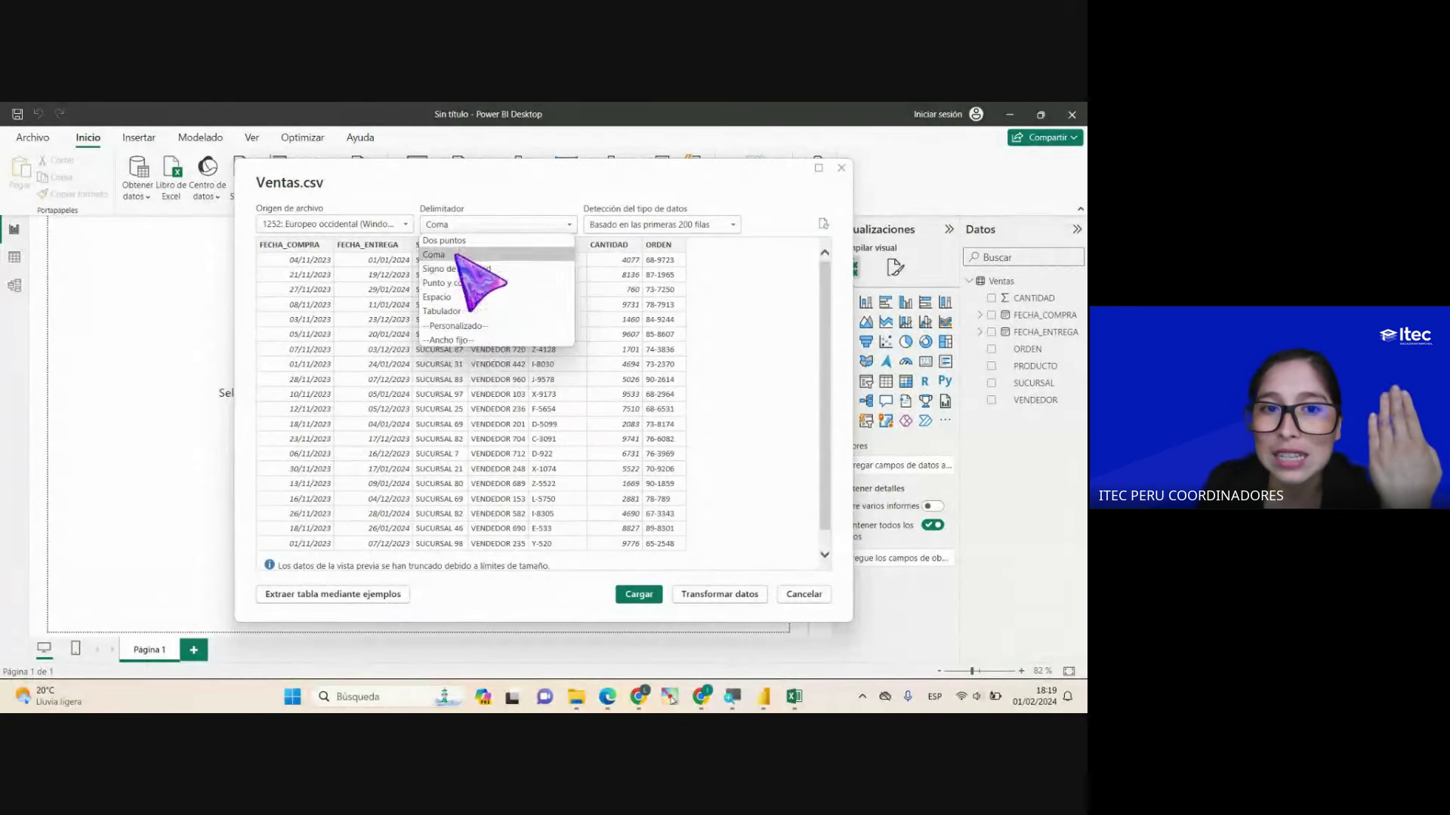
click(551, 223)
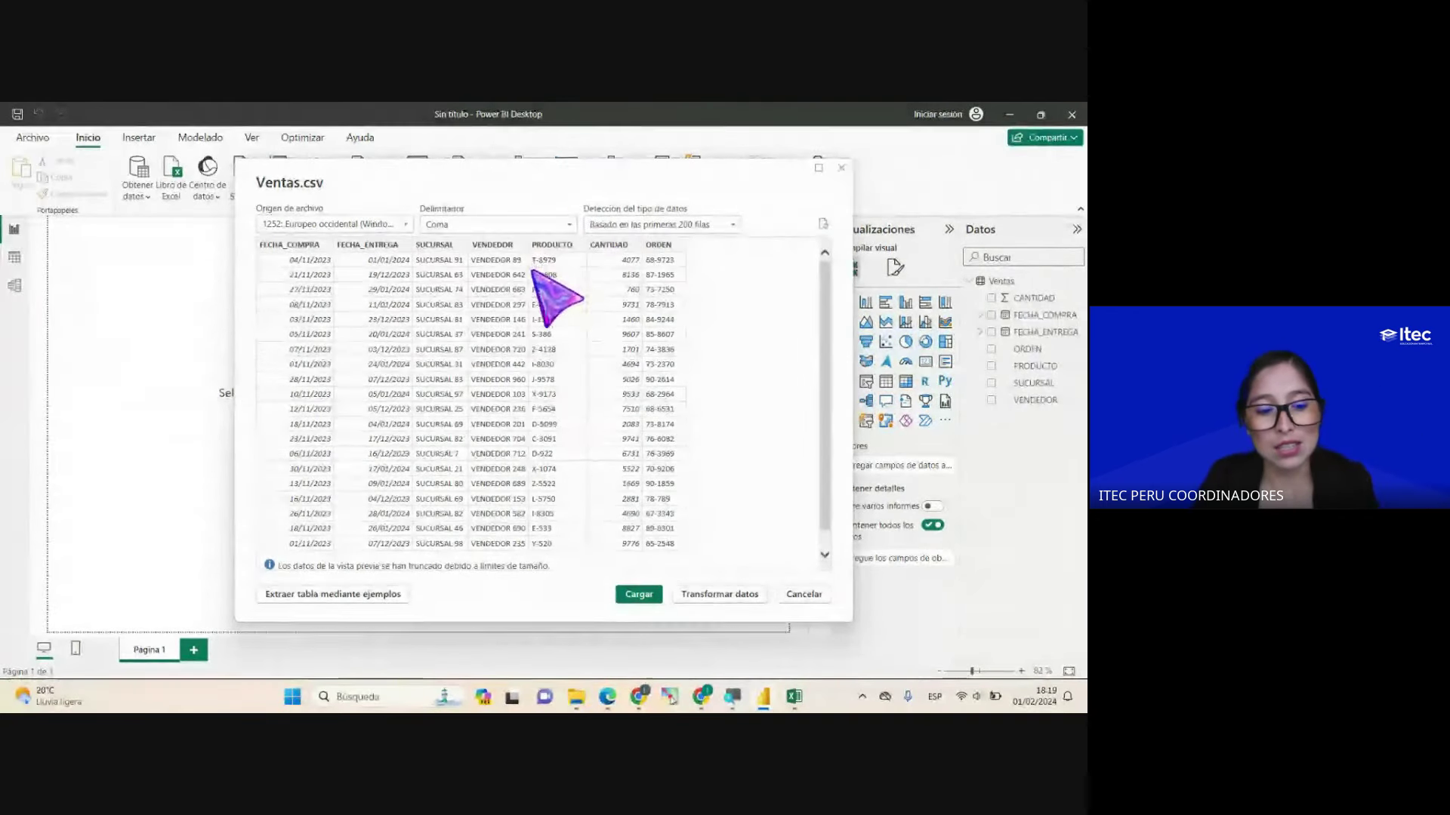
key(alt+Tab)
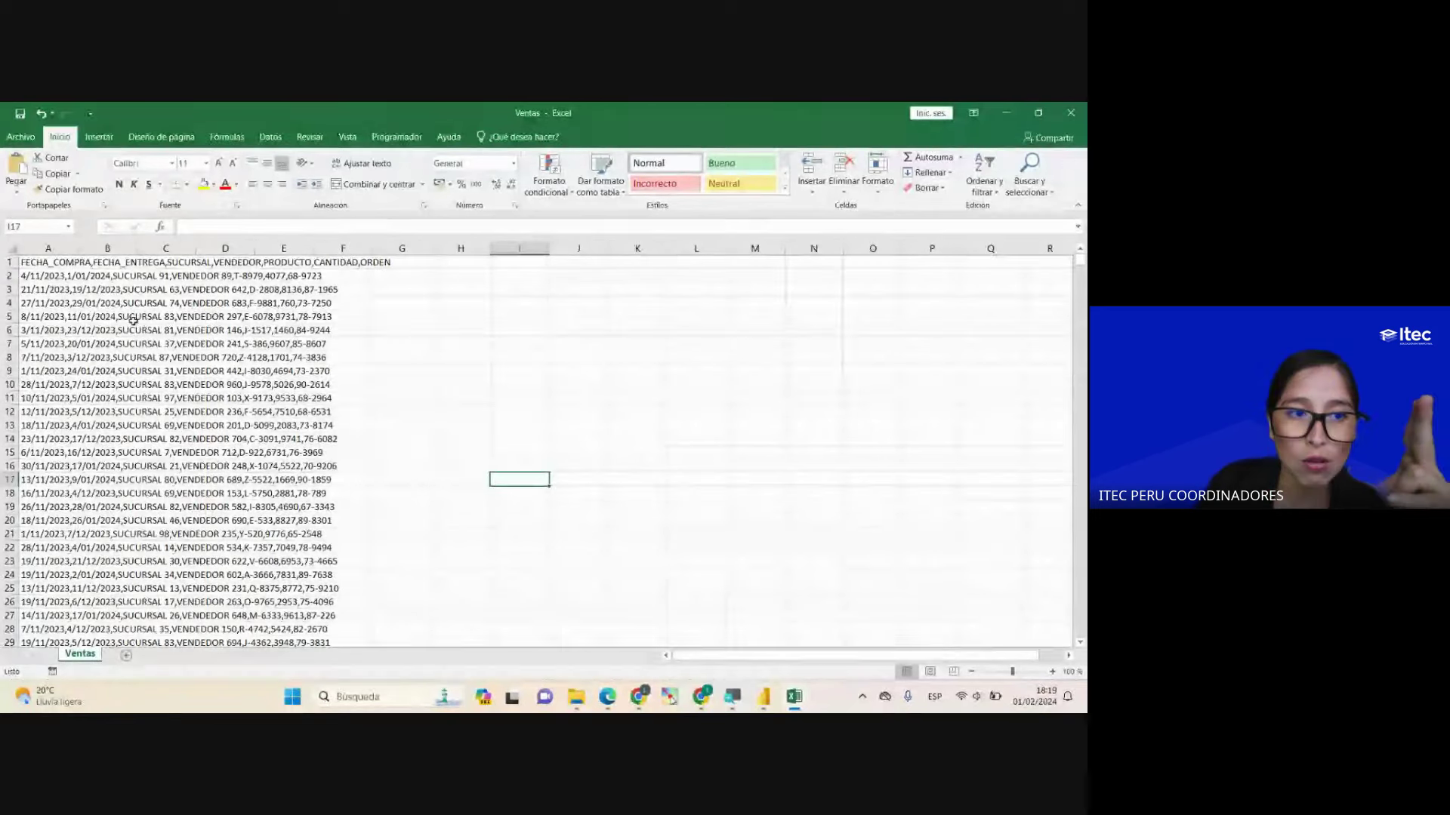
click(128, 303)
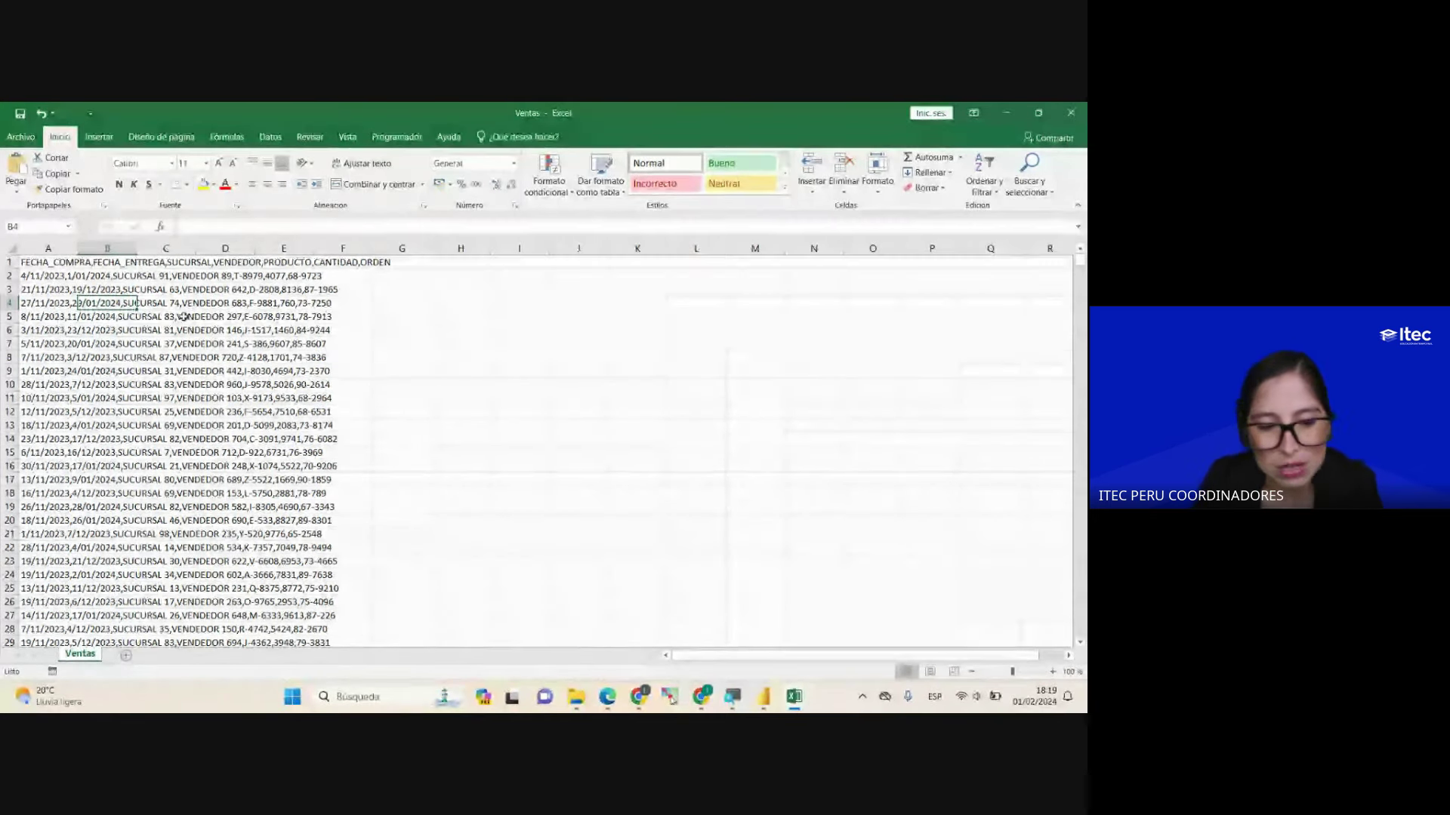
key(alt+Tab)
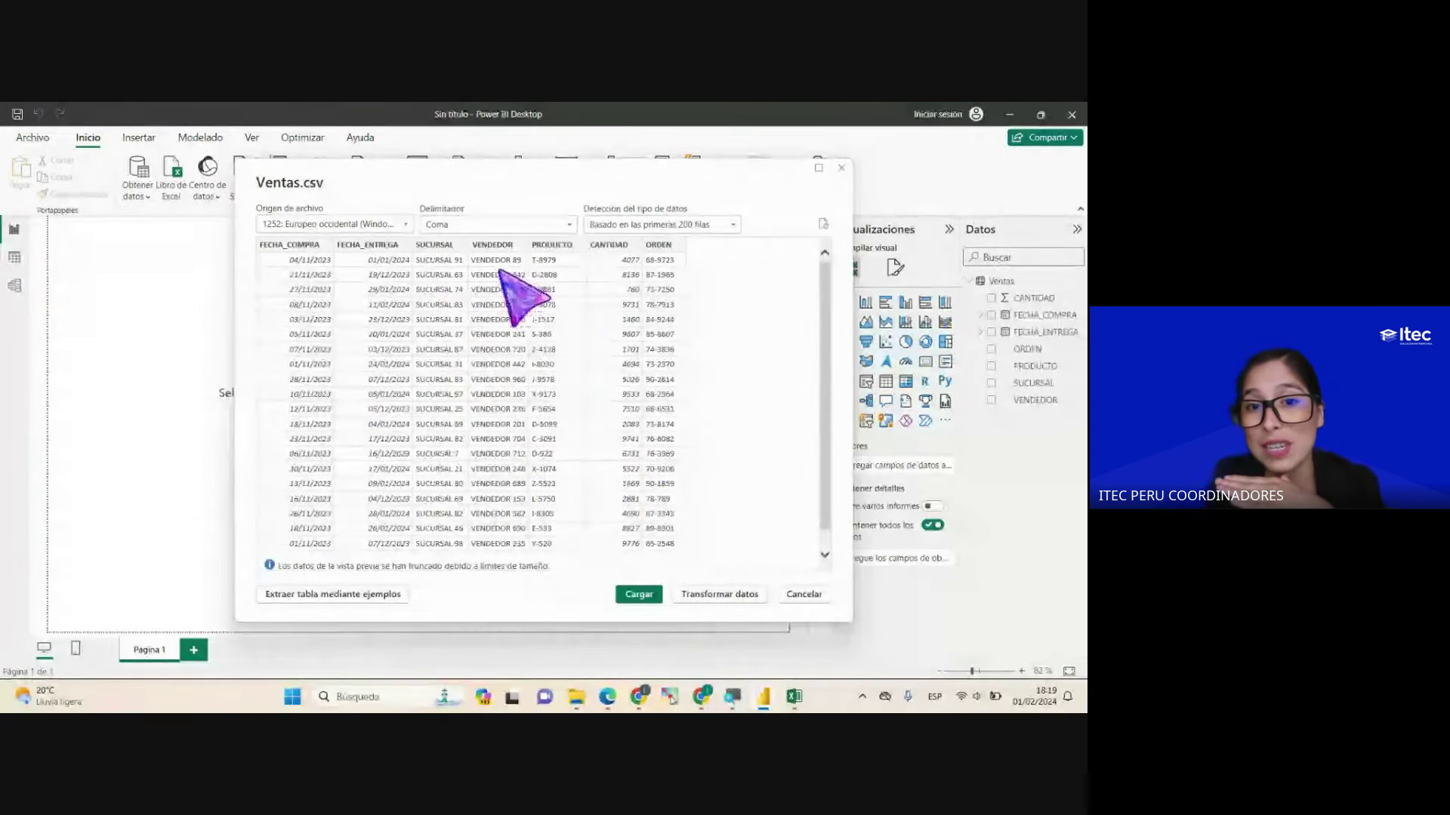
click(634, 595)
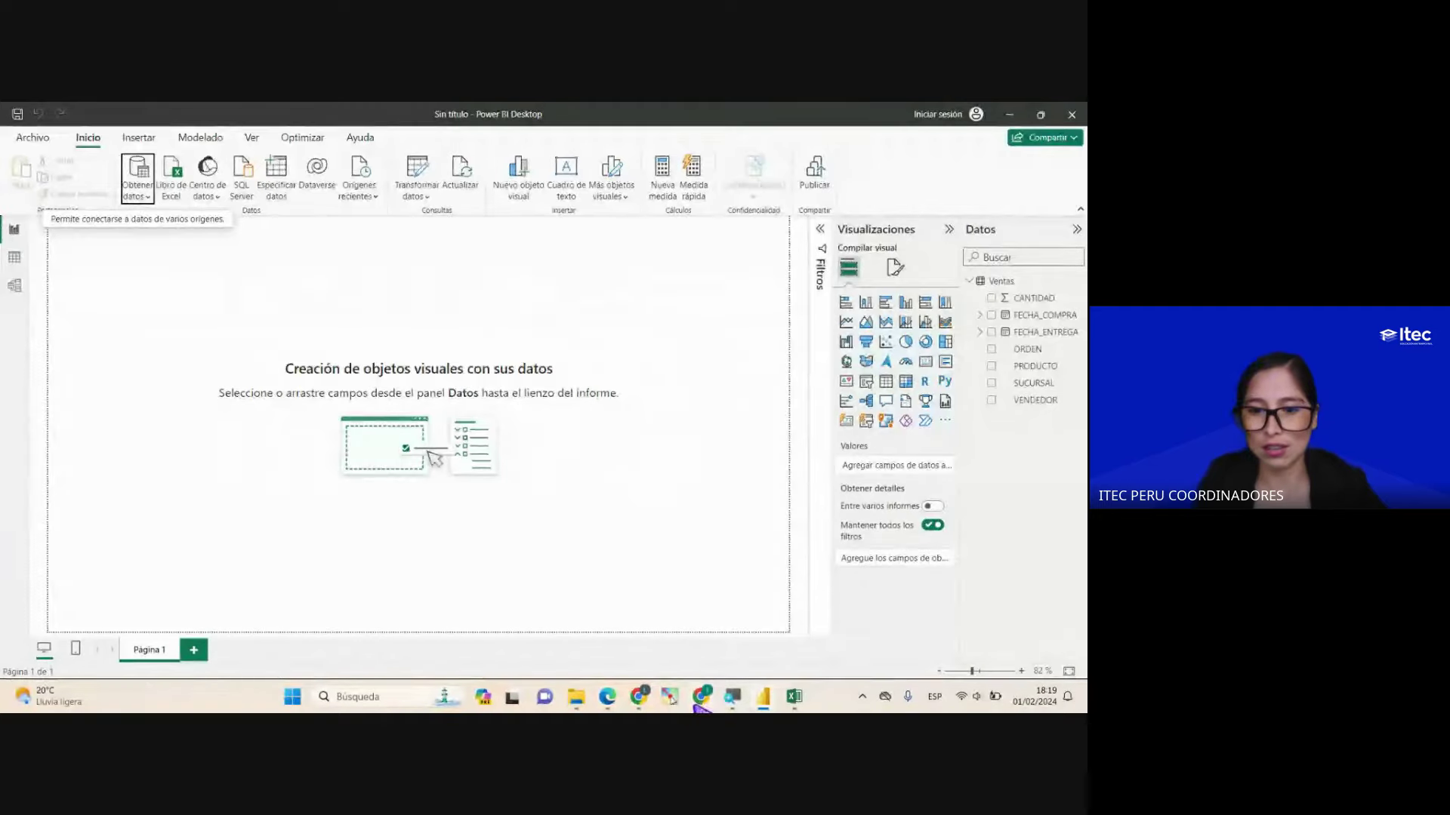
Step: Switch to the Google Meet call in Chrome, allow everyone to turn on their microphone, and reopen the call chat
click(700, 698)
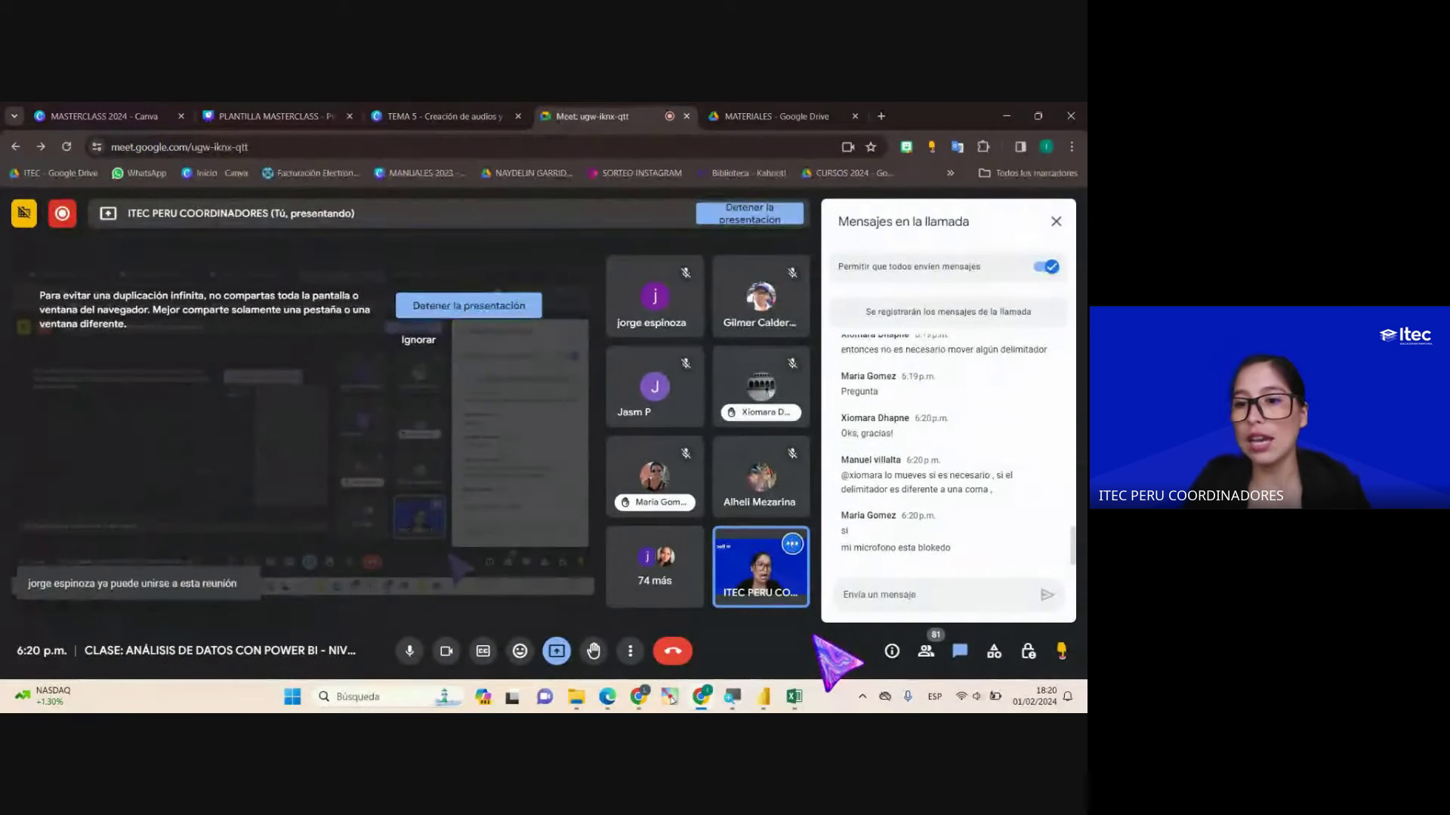
click(1029, 651)
click(1039, 546)
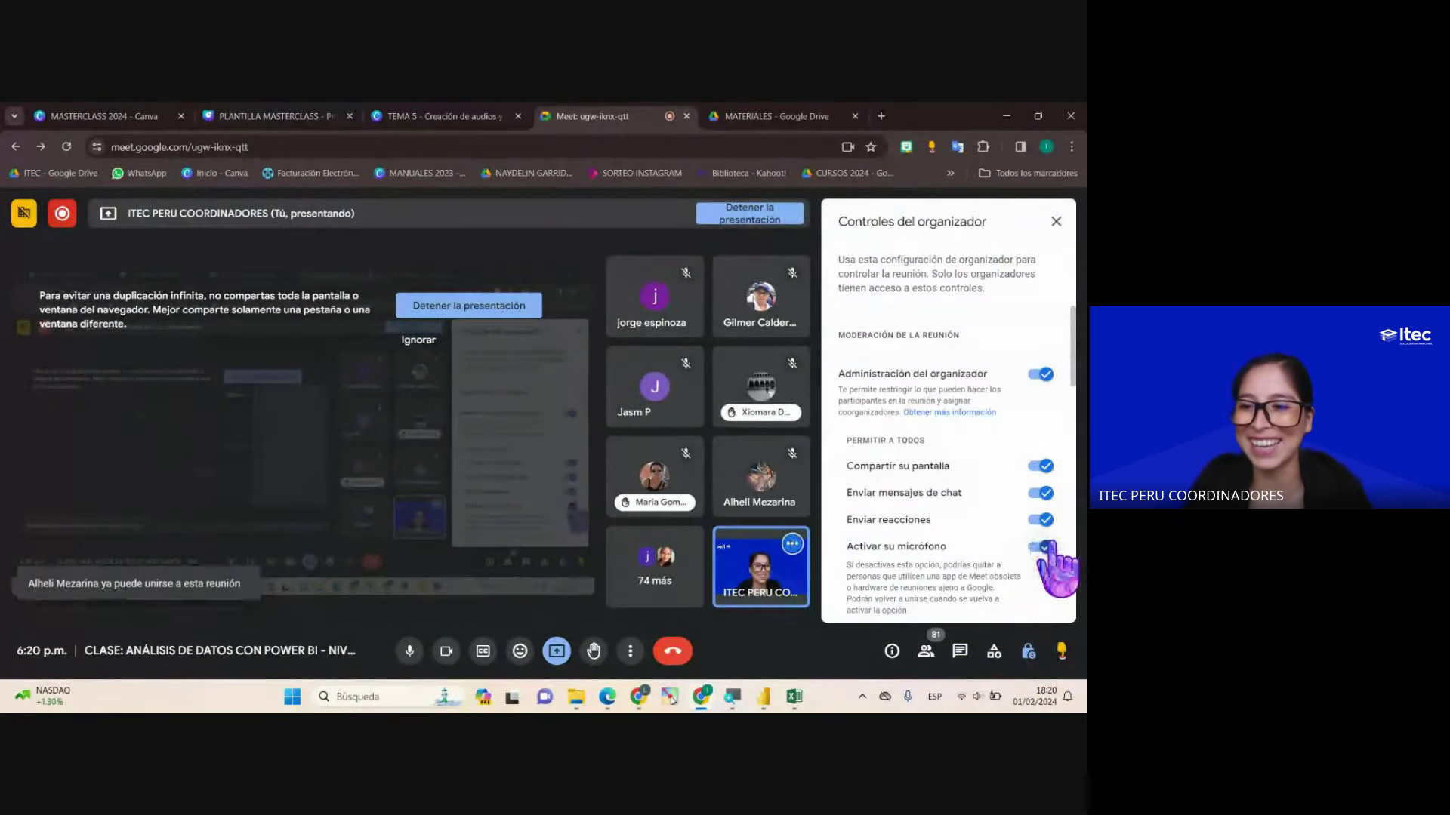
click(959, 651)
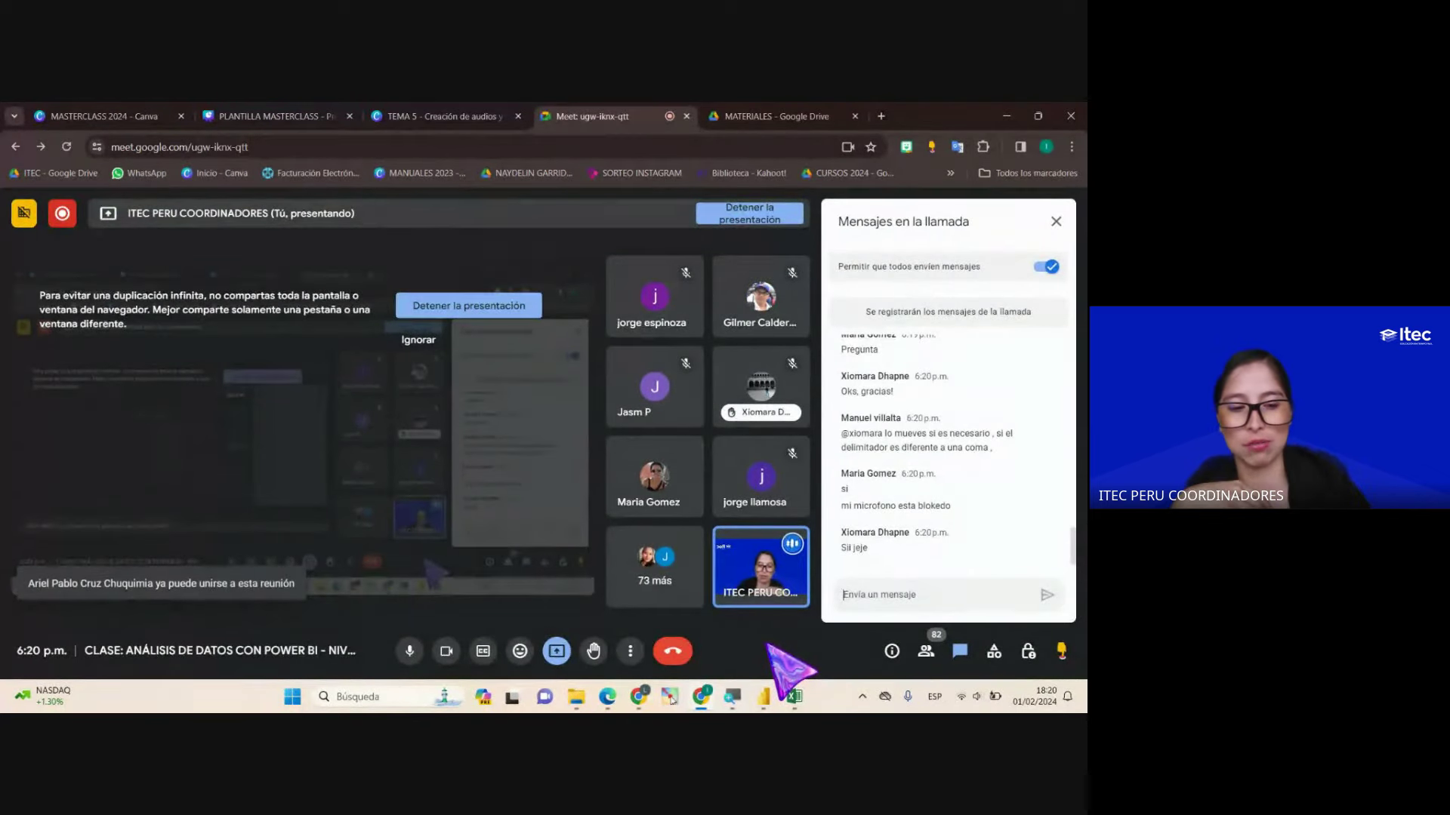
Step: Switch back to Power BI Desktop, look over the Ventas rows in the table view, and return to the report view
key(alt+Tab)
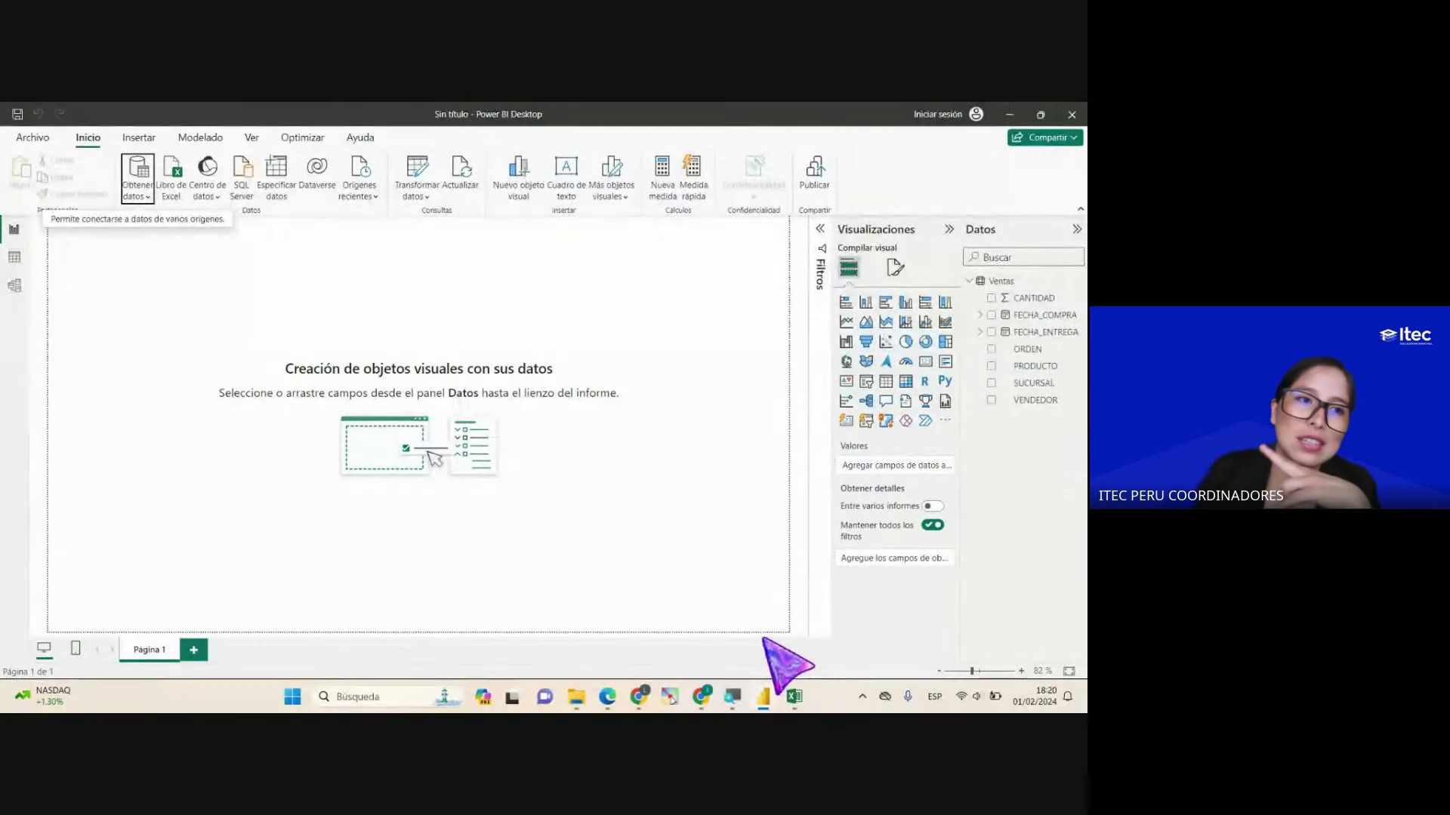
click(14, 257)
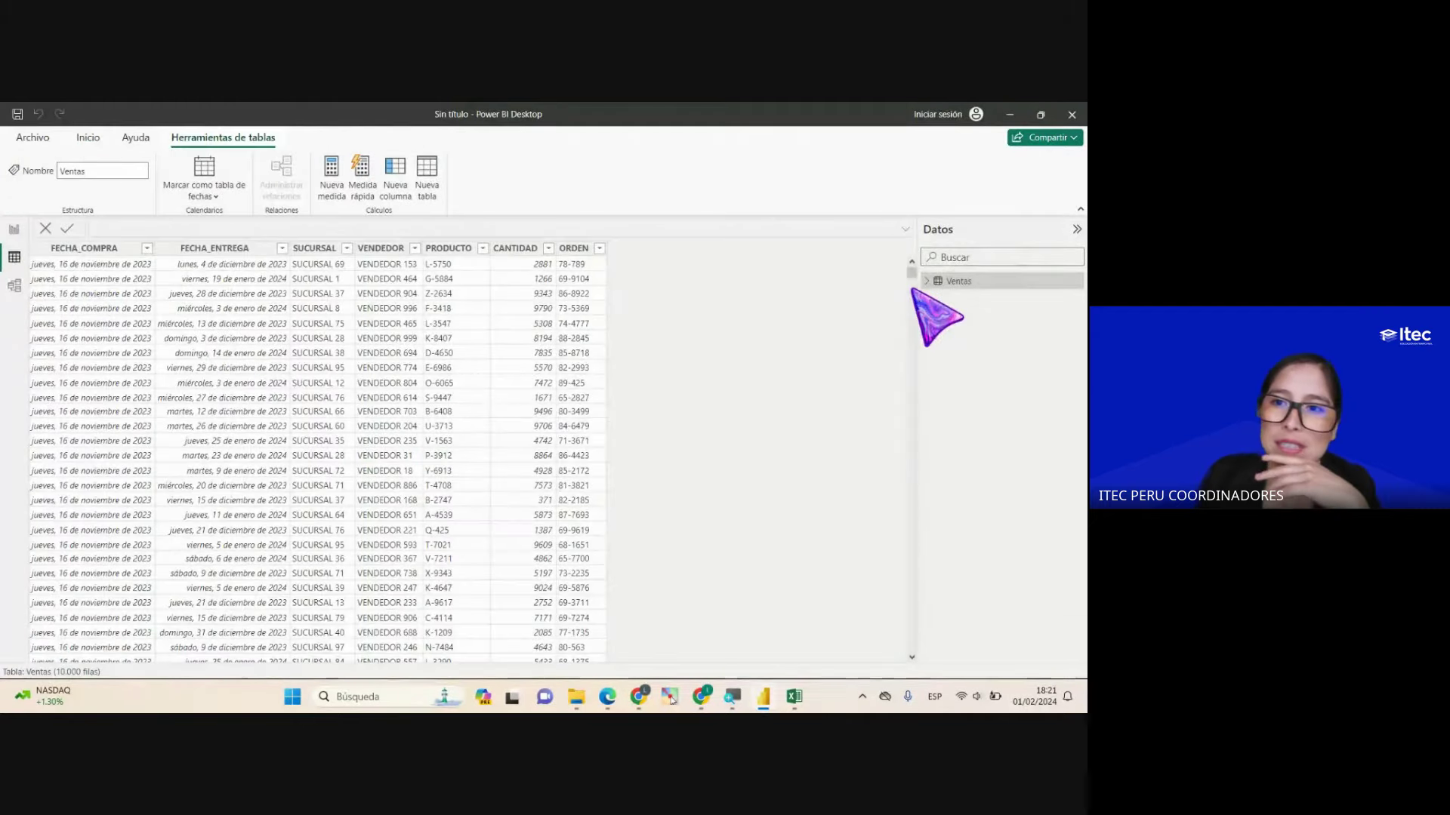
mouse_move(911, 272)
mouse_down()
mouse_move(912, 610)
mouse_move(911, 274)
mouse_up()
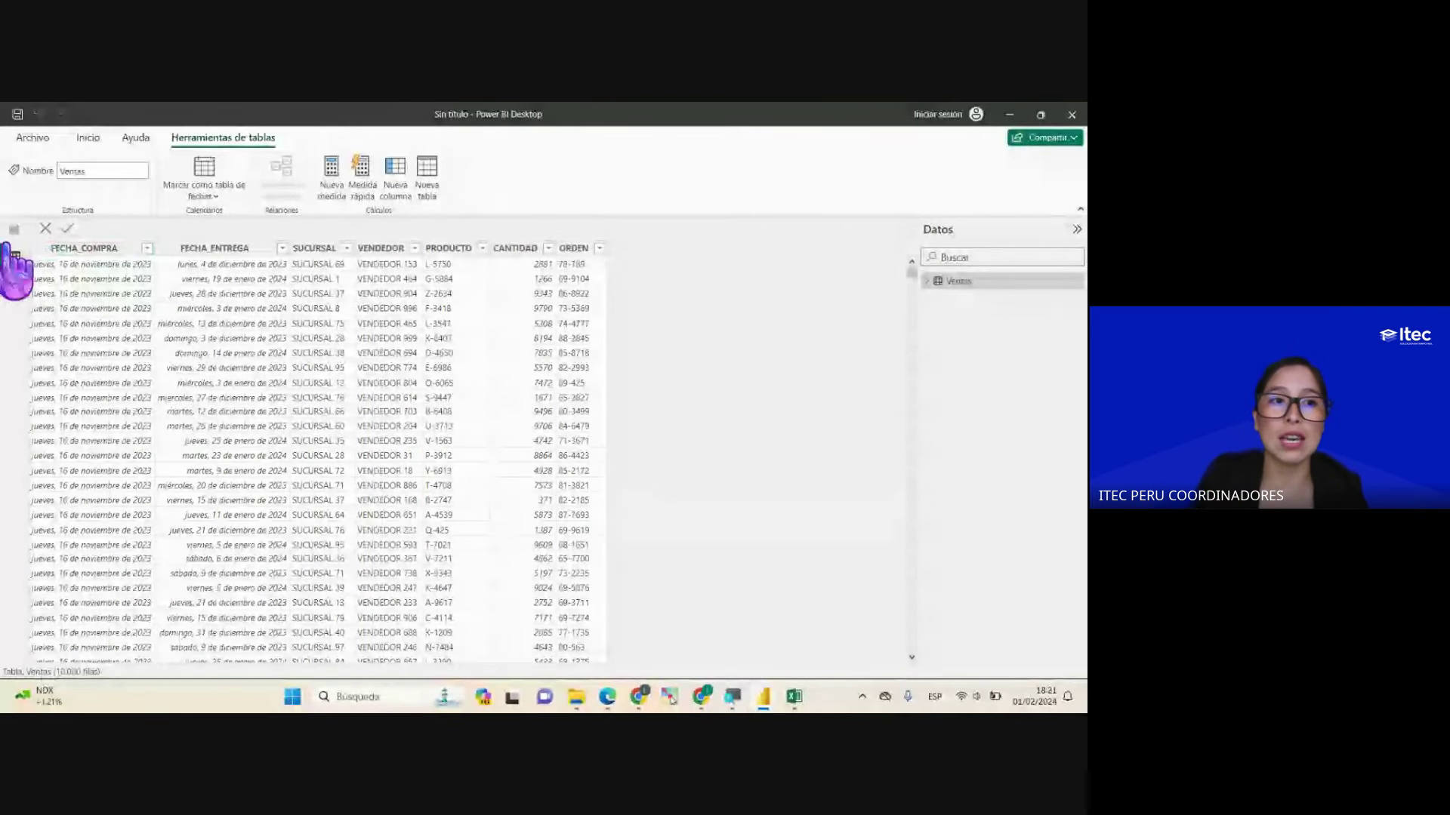
click(14, 229)
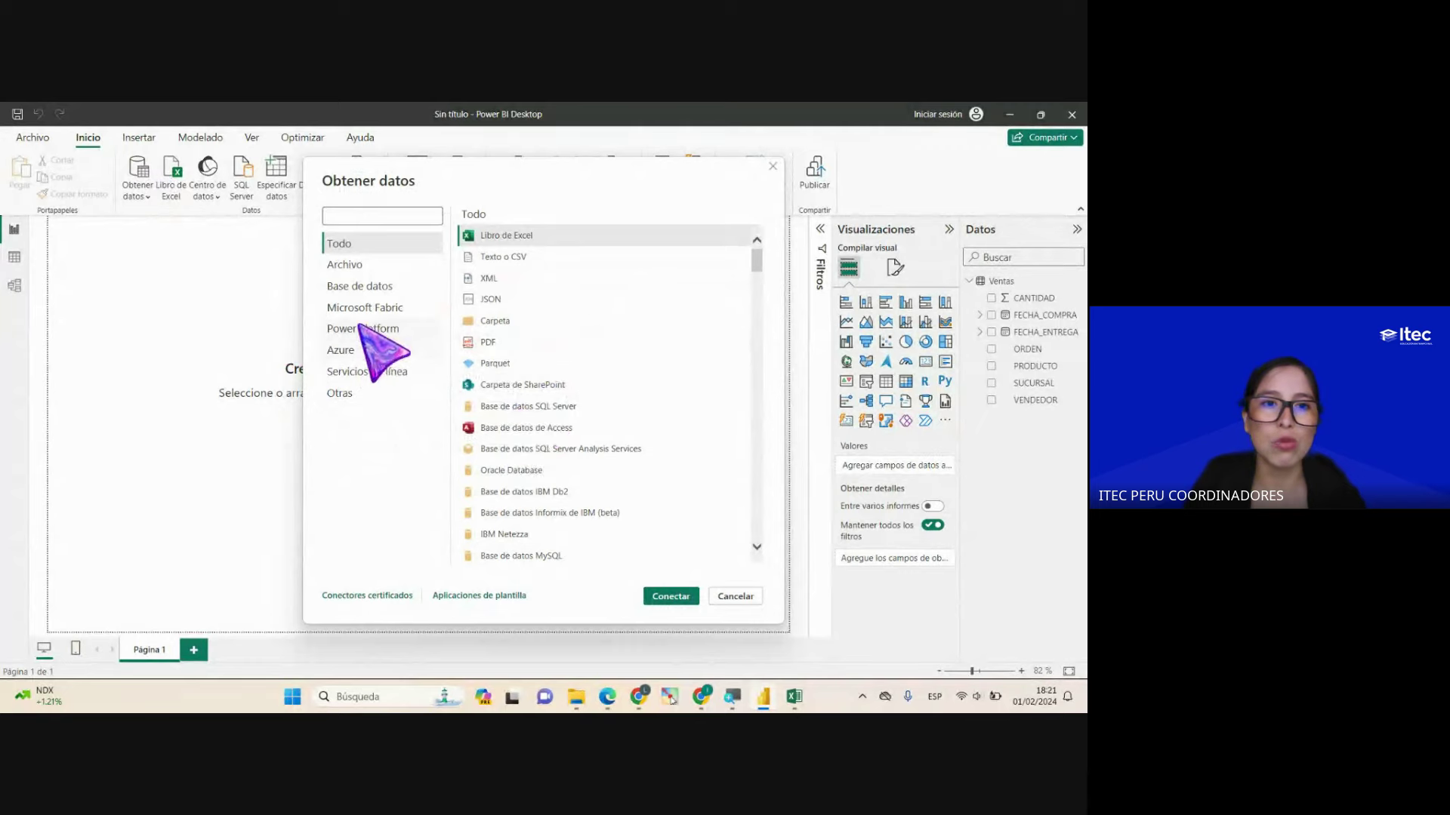
Step: Open Ventas.csv through the Texto o CSV data source, review its import preview, and close the preview without loading it
click(504, 257)
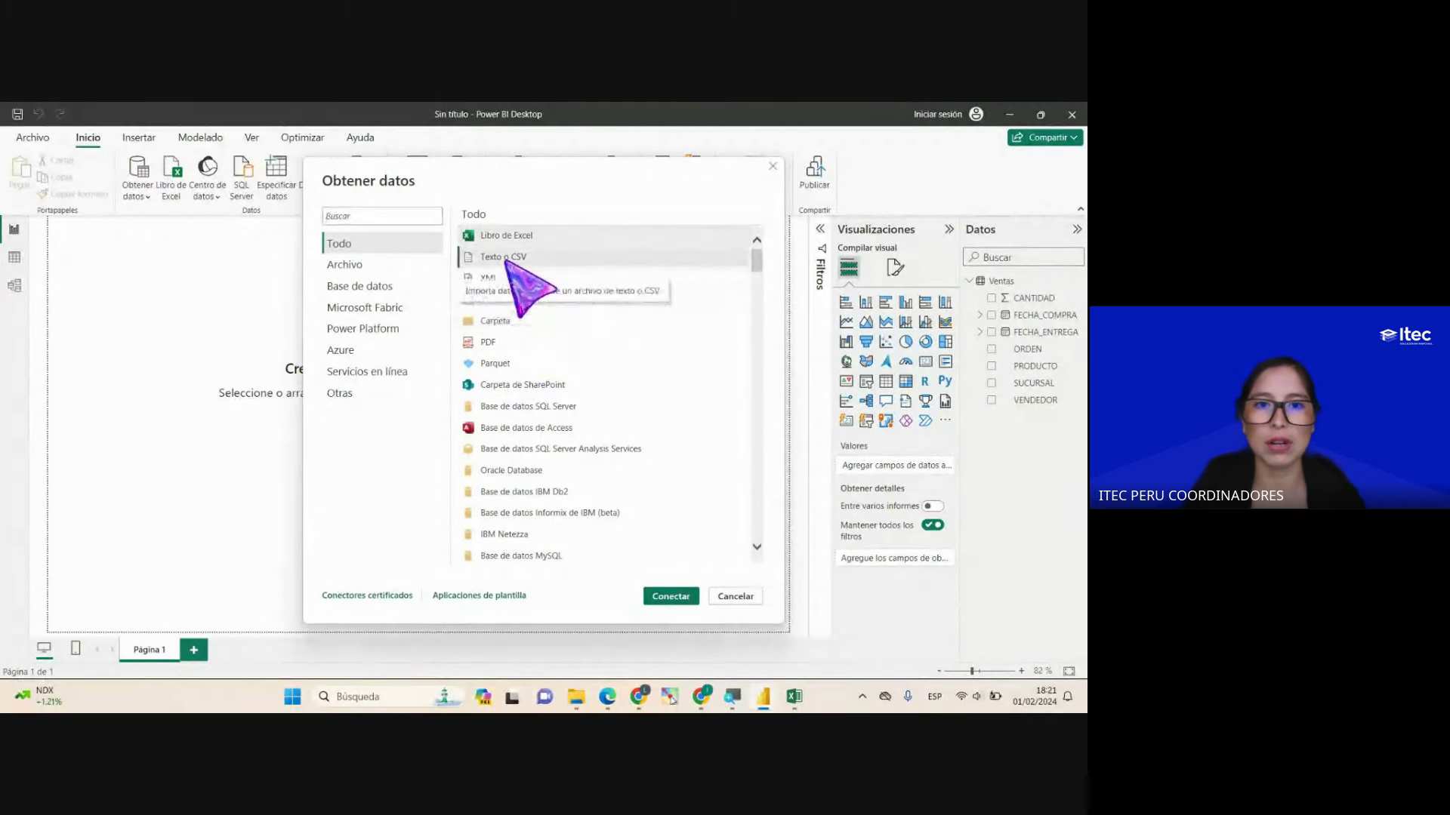
double_click(505, 257)
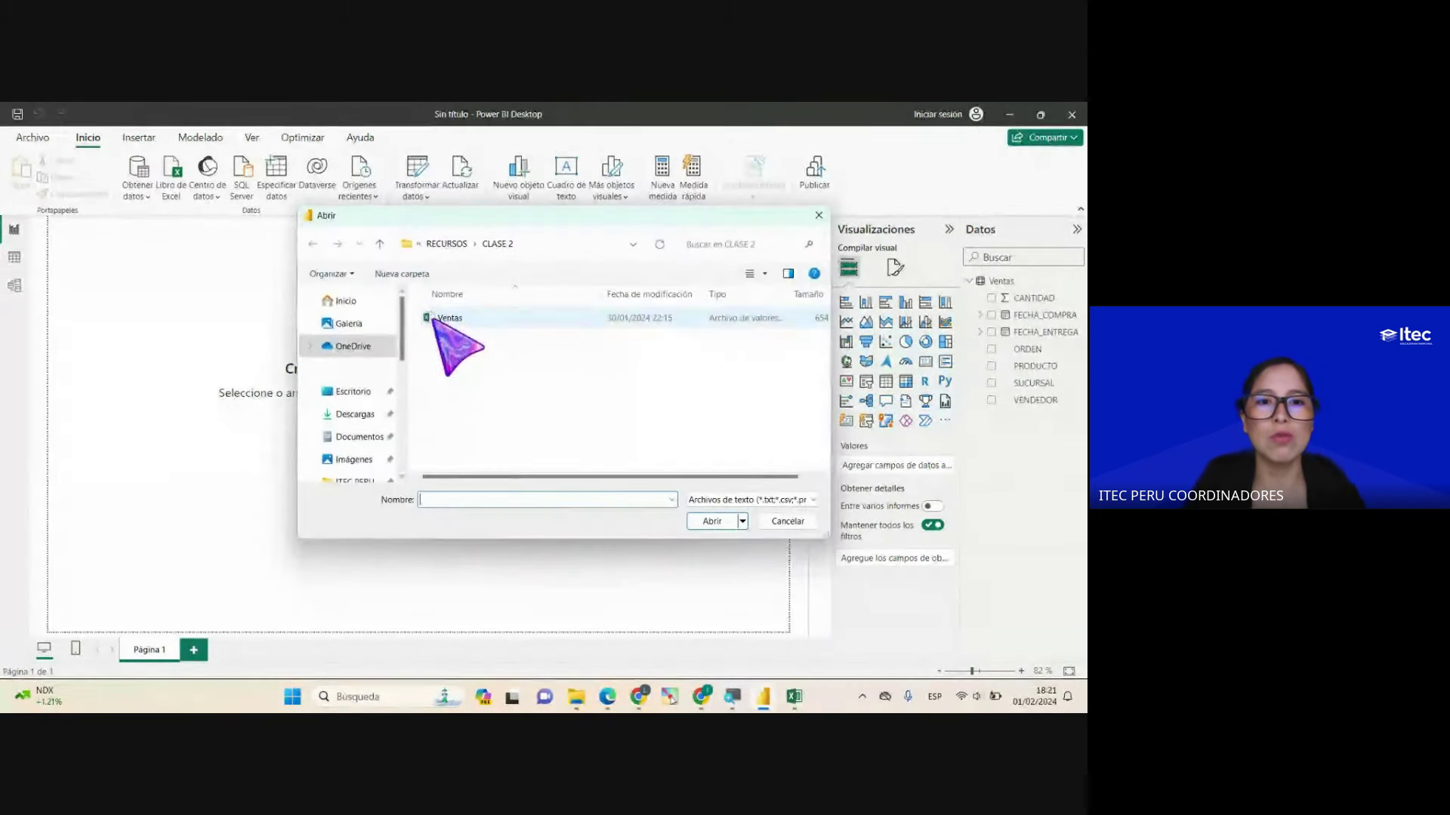
click(445, 317)
click(713, 521)
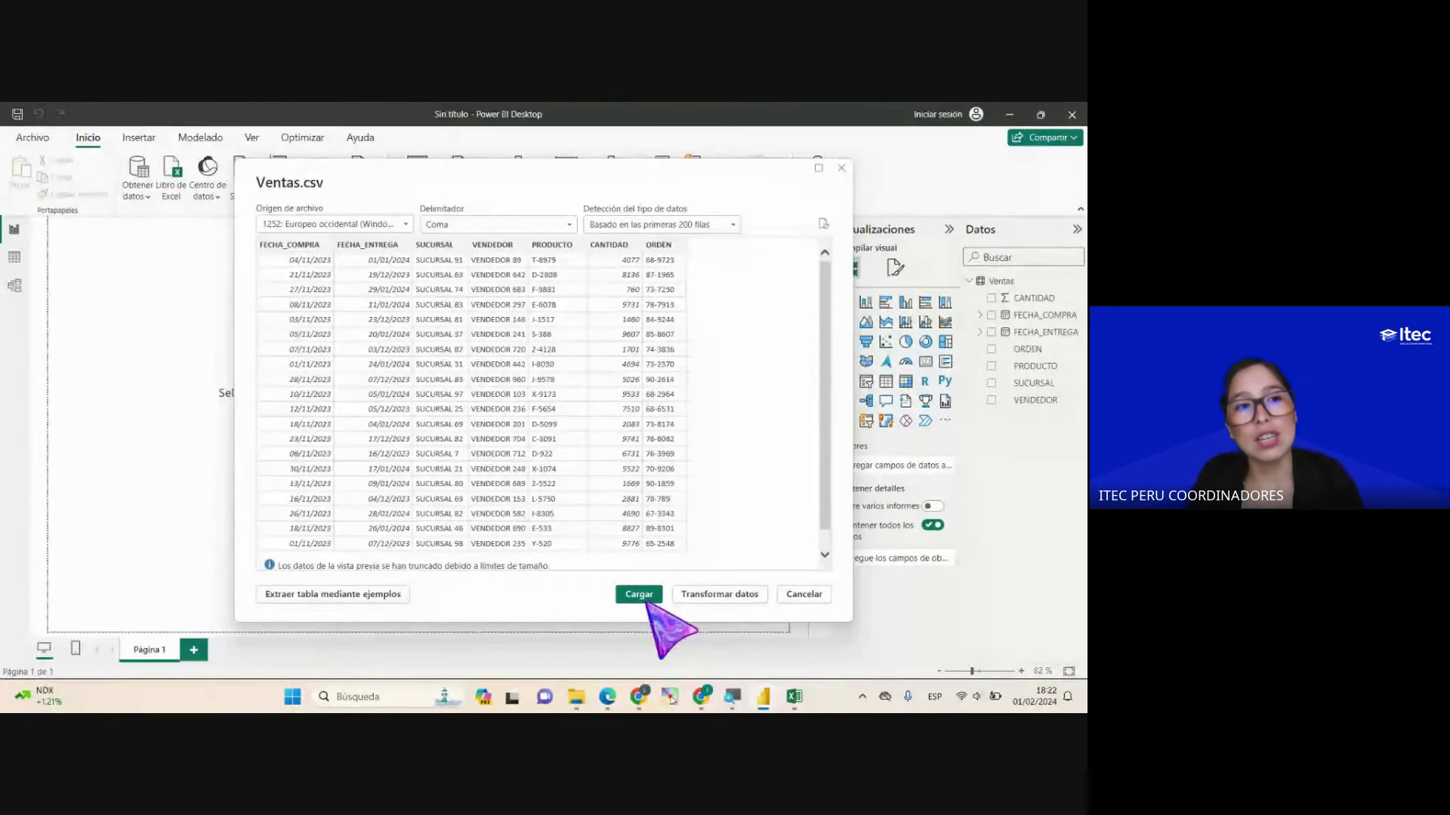
click(841, 168)
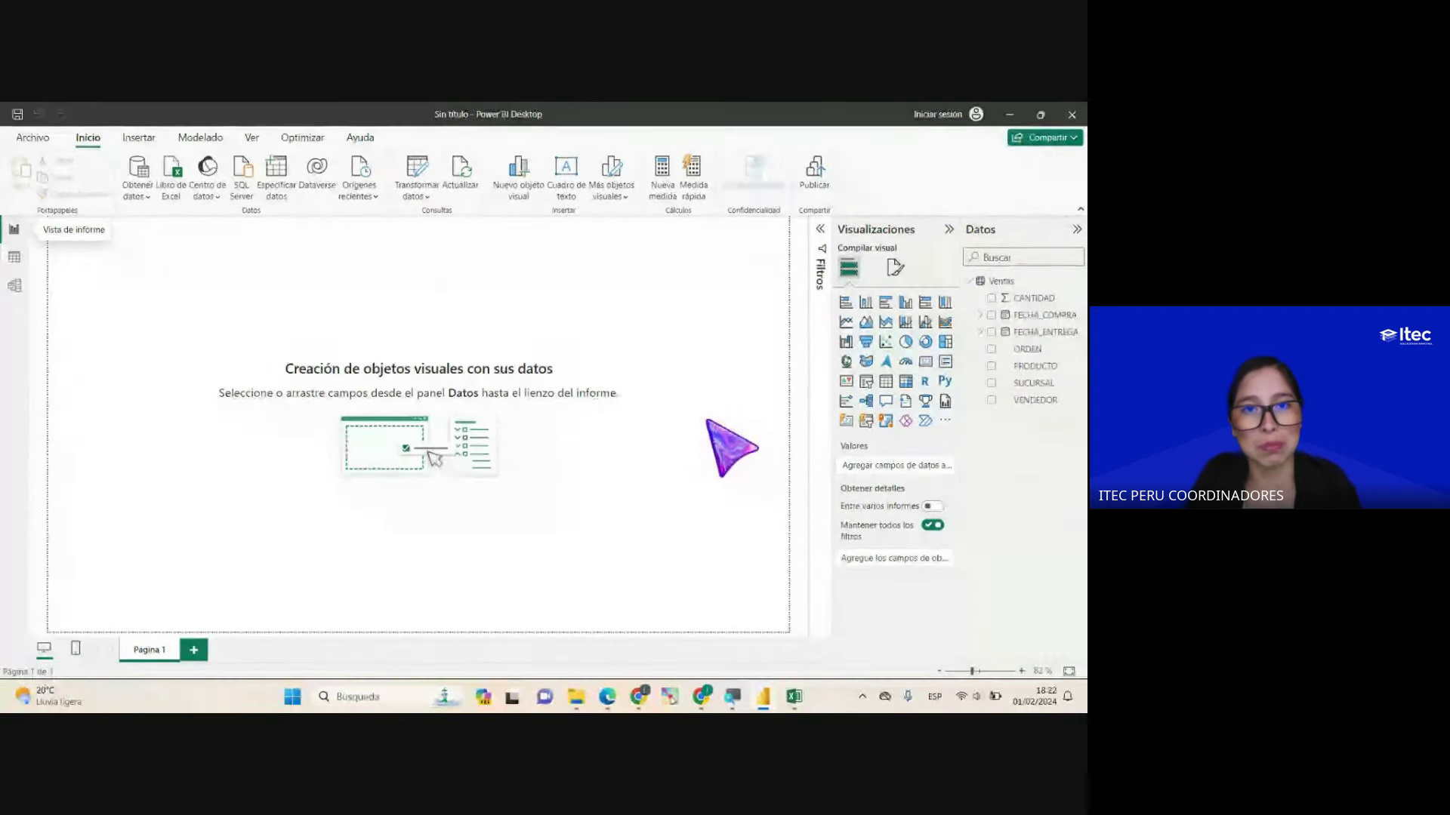
Step: Check the Google Meet call in Chrome, and view the Componentes de Power BI diagram of Sesión 1.pdf in Edge
mouse_move(640, 695)
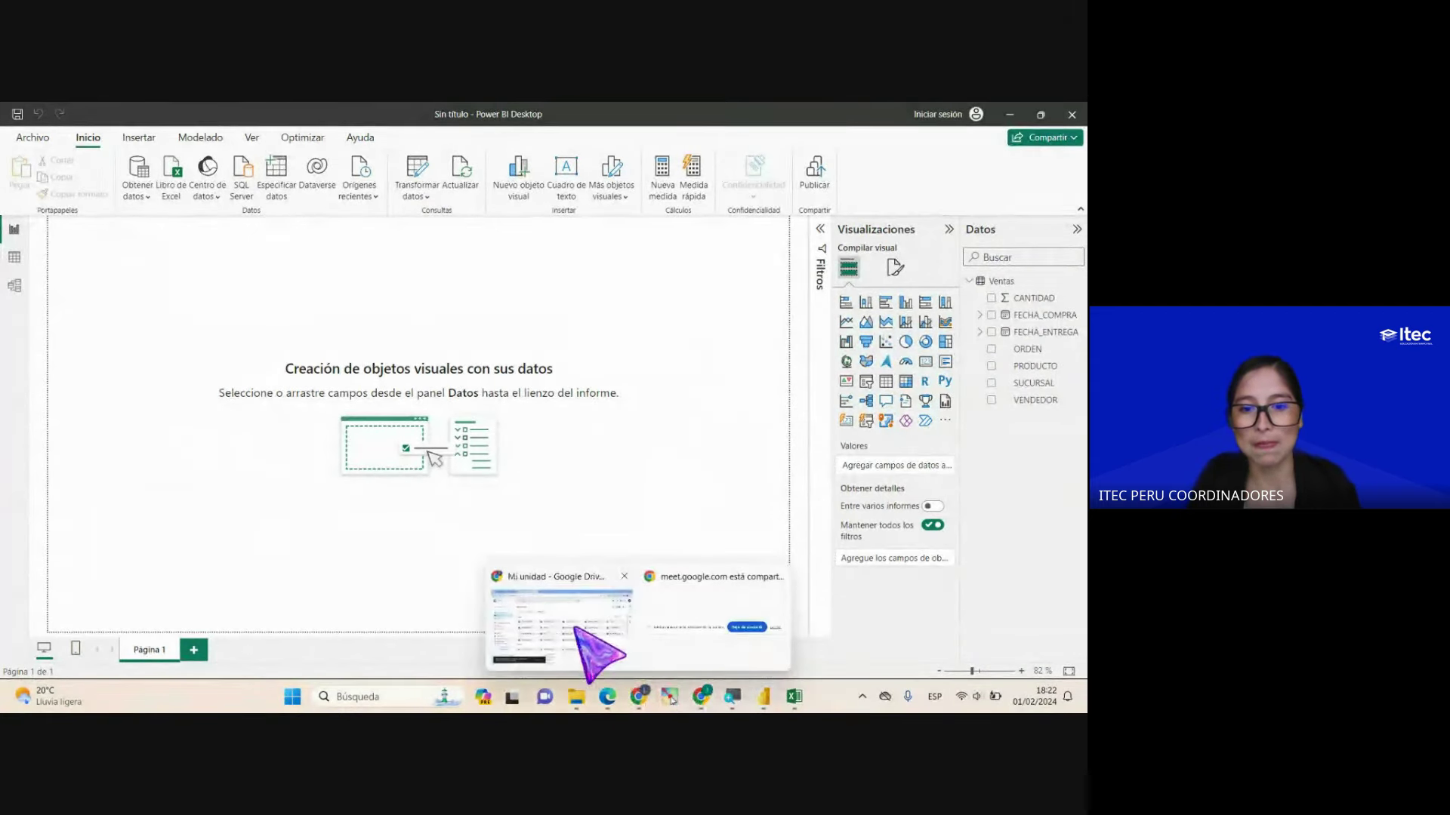
click(702, 695)
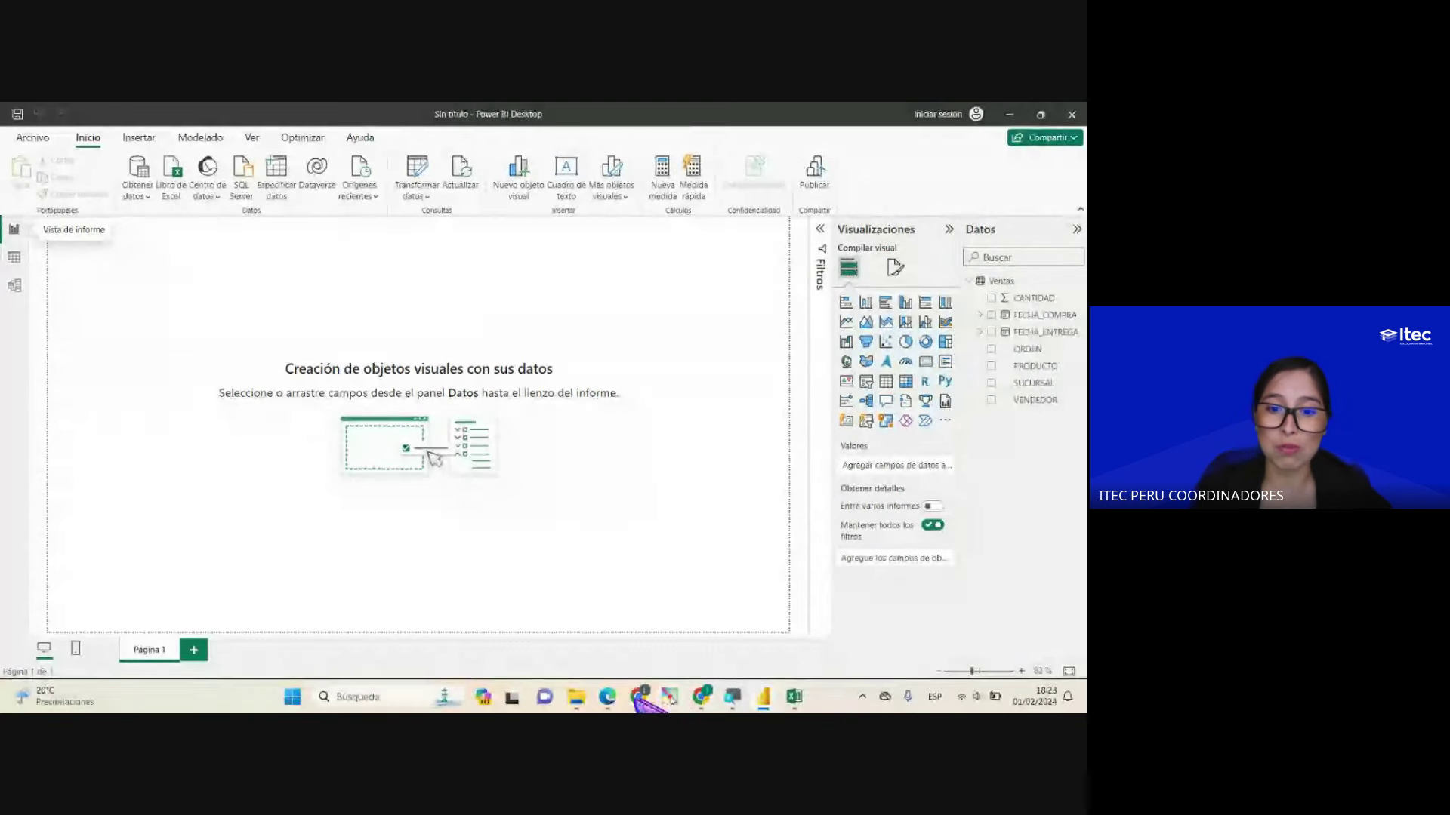
click(607, 696)
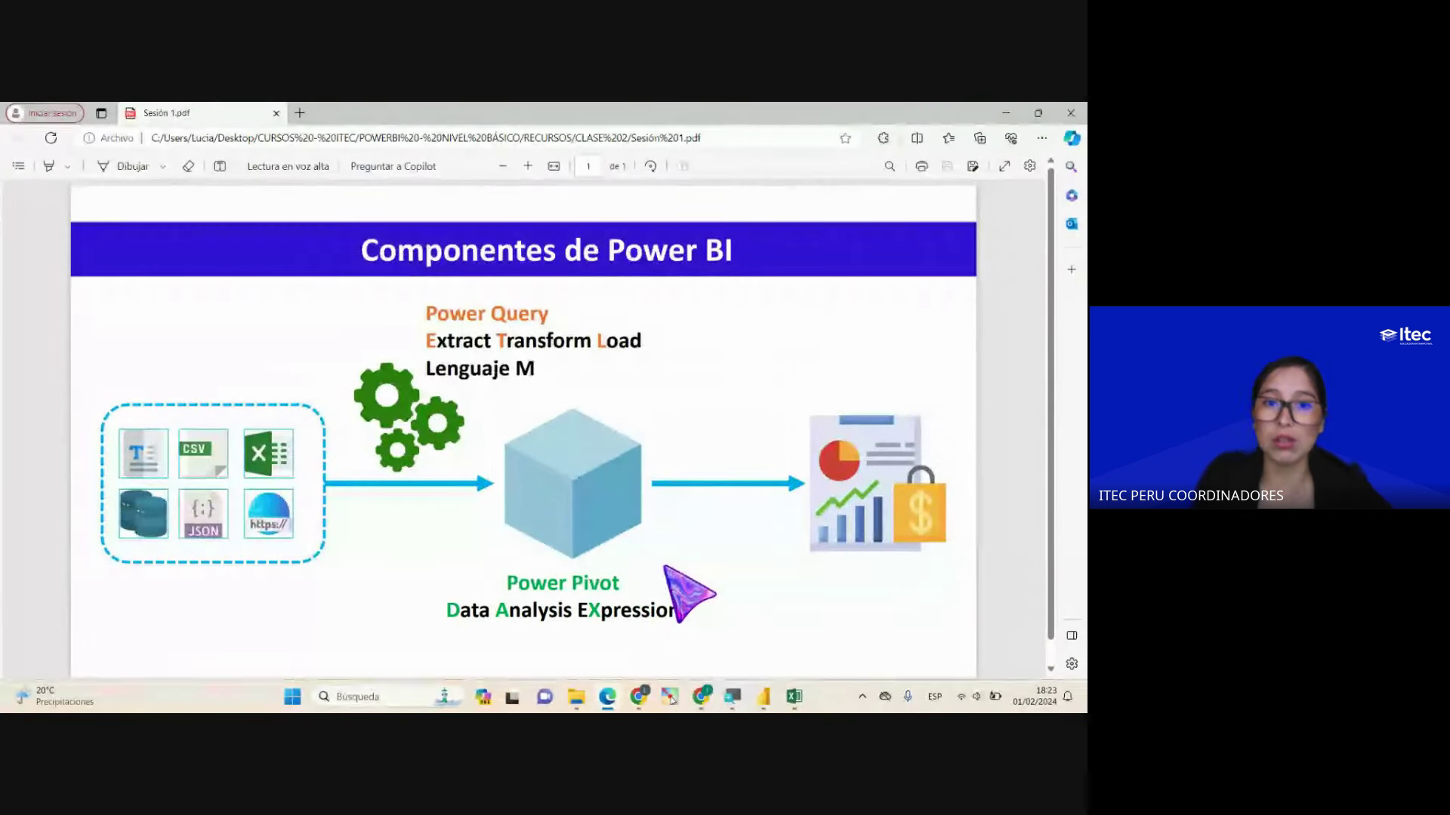
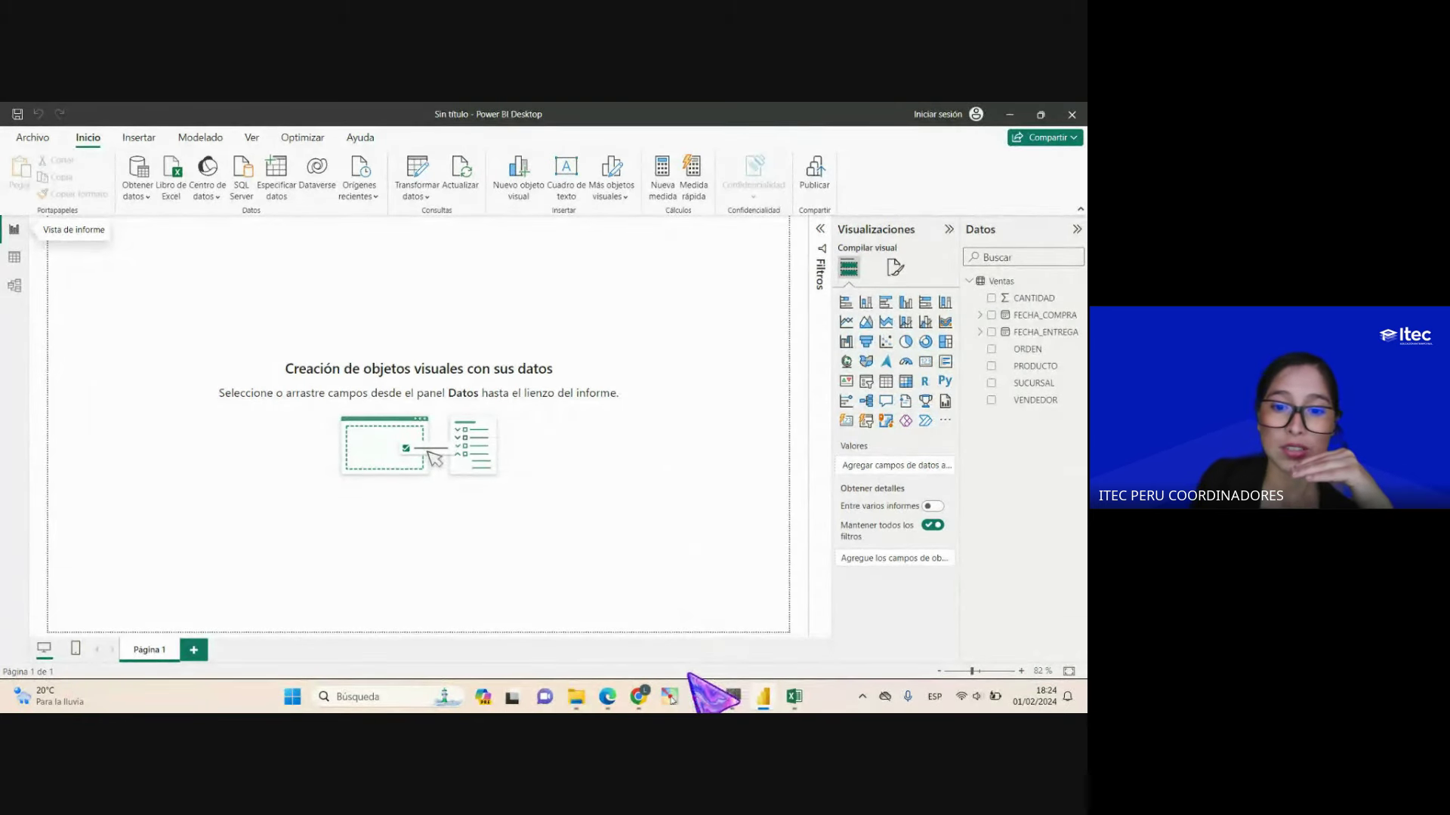
Step: Switch to Chrome, search Google in a new tab for "poblacion humana mundial wikipedia", and open the Wikipedia article Población humana mundial
mouse_move(639, 696)
click(628, 658)
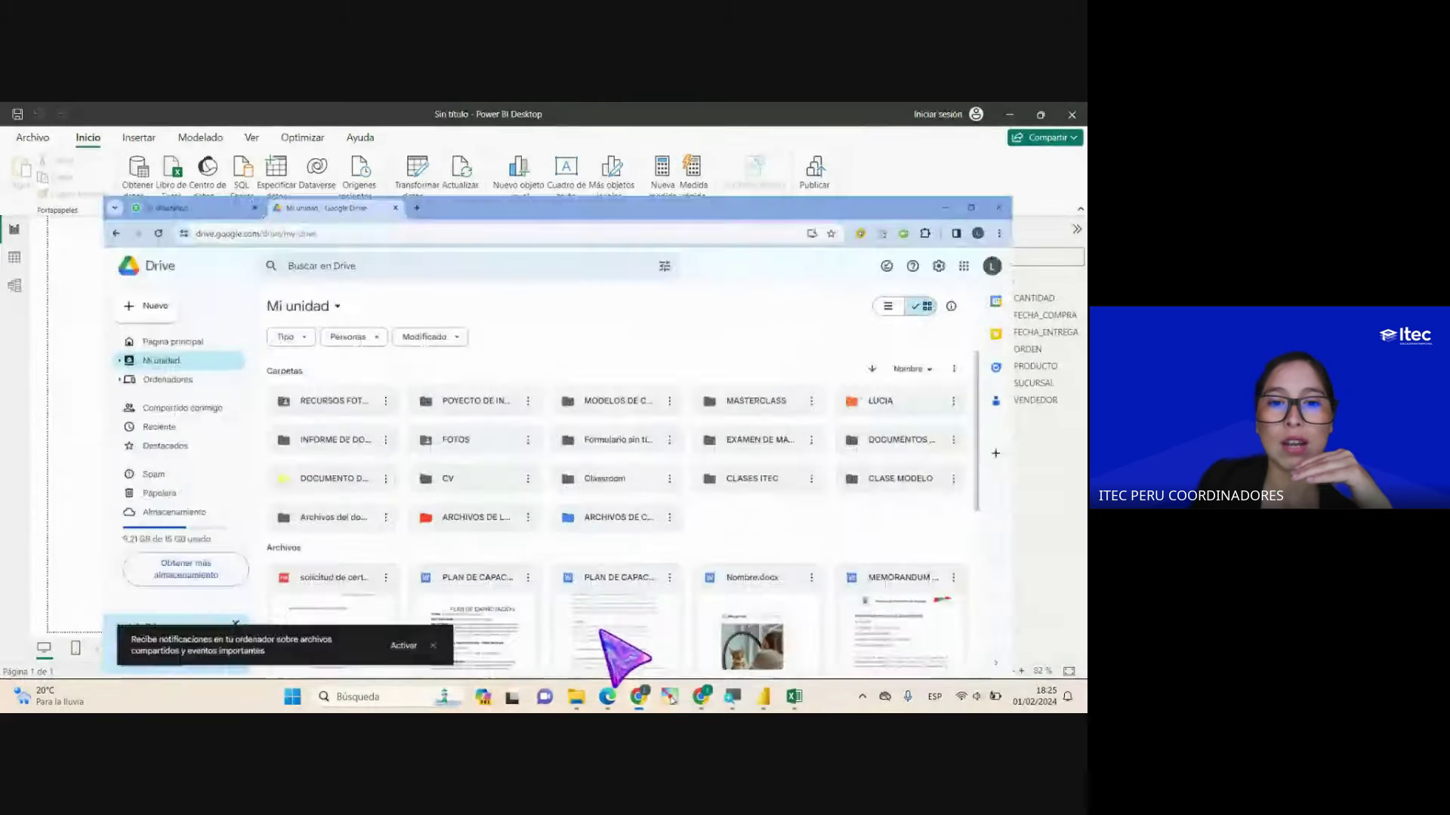
click(375, 116)
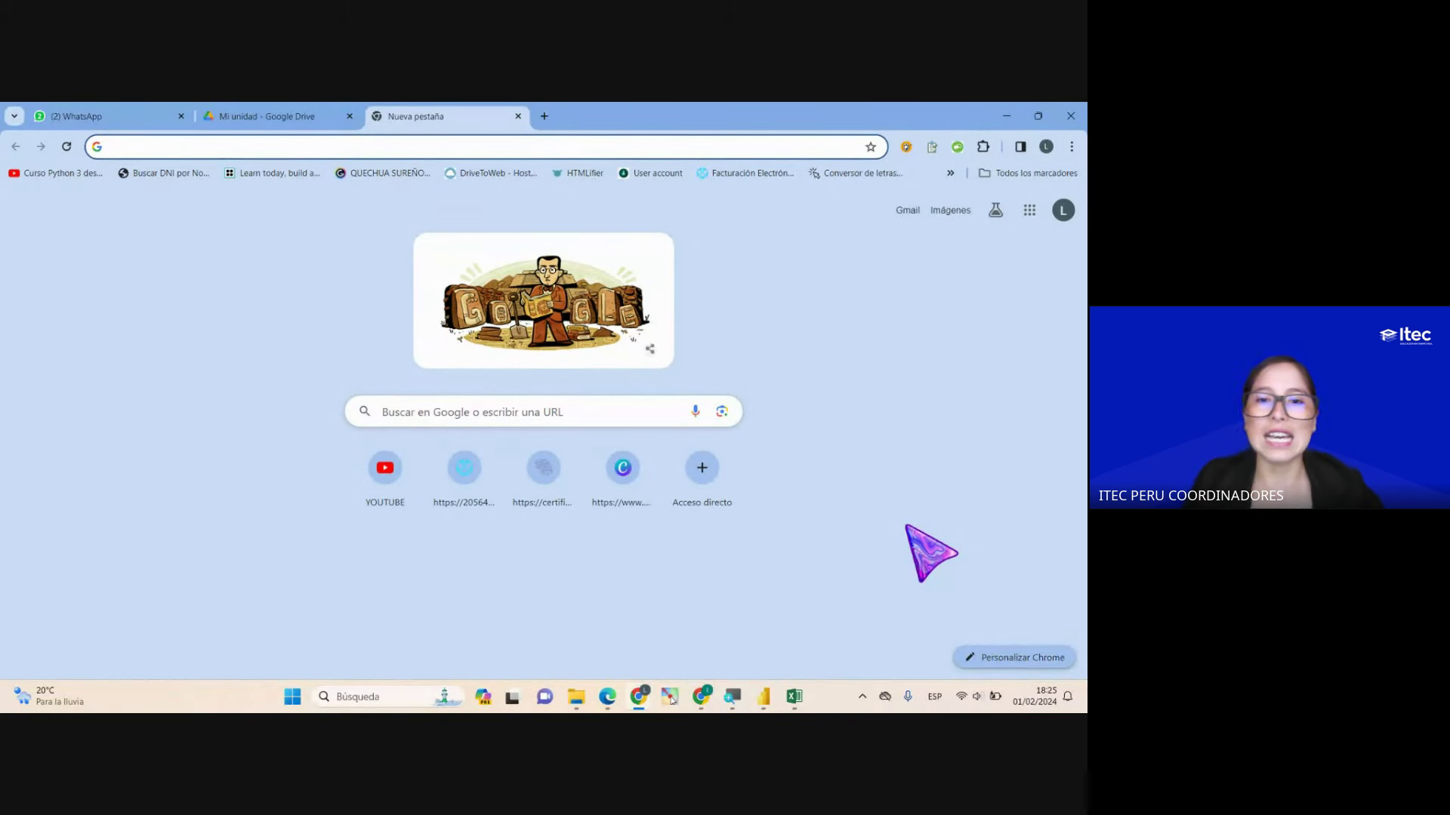
click(550, 415)
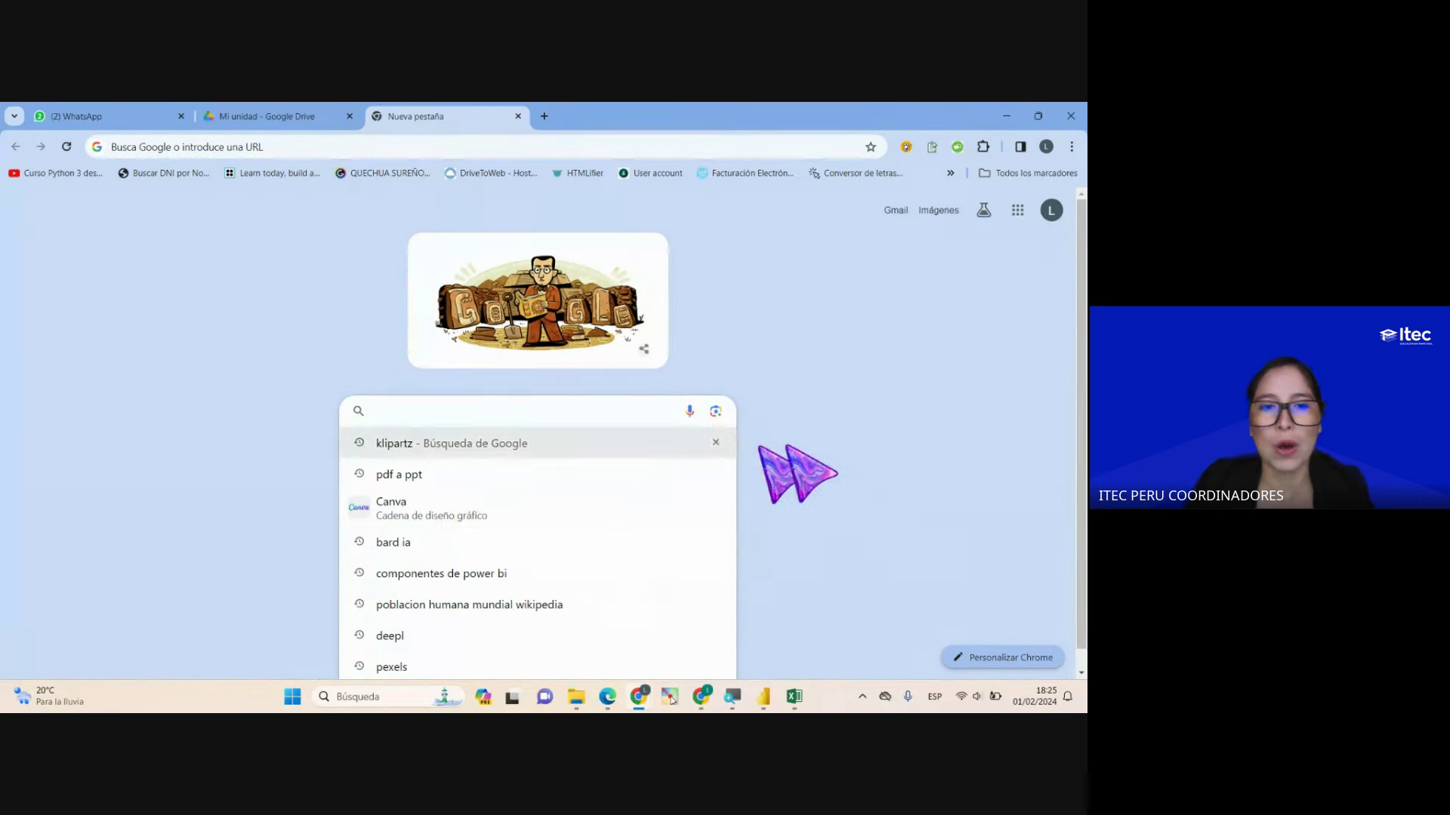
text(pobla)
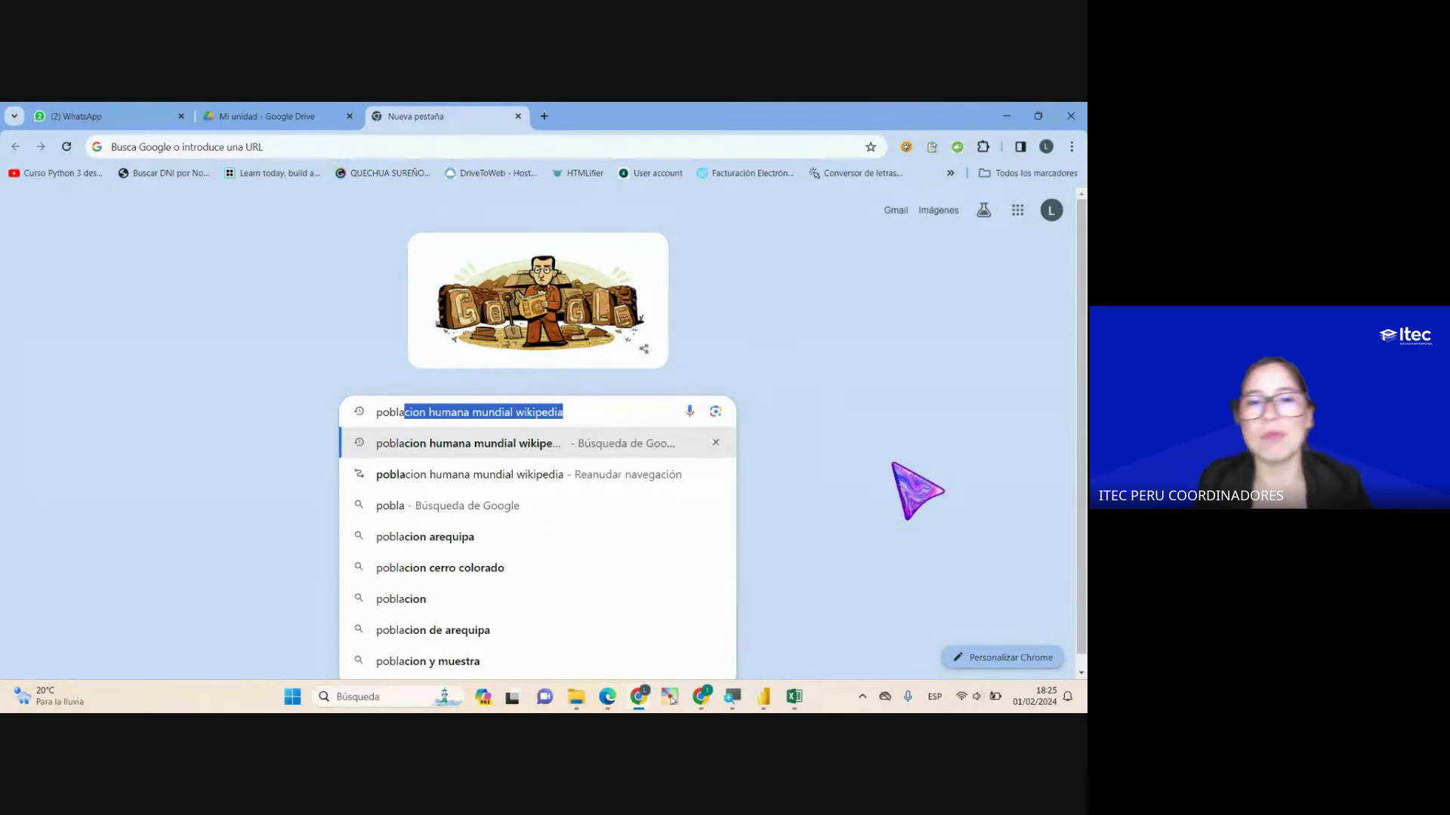
key(Right)
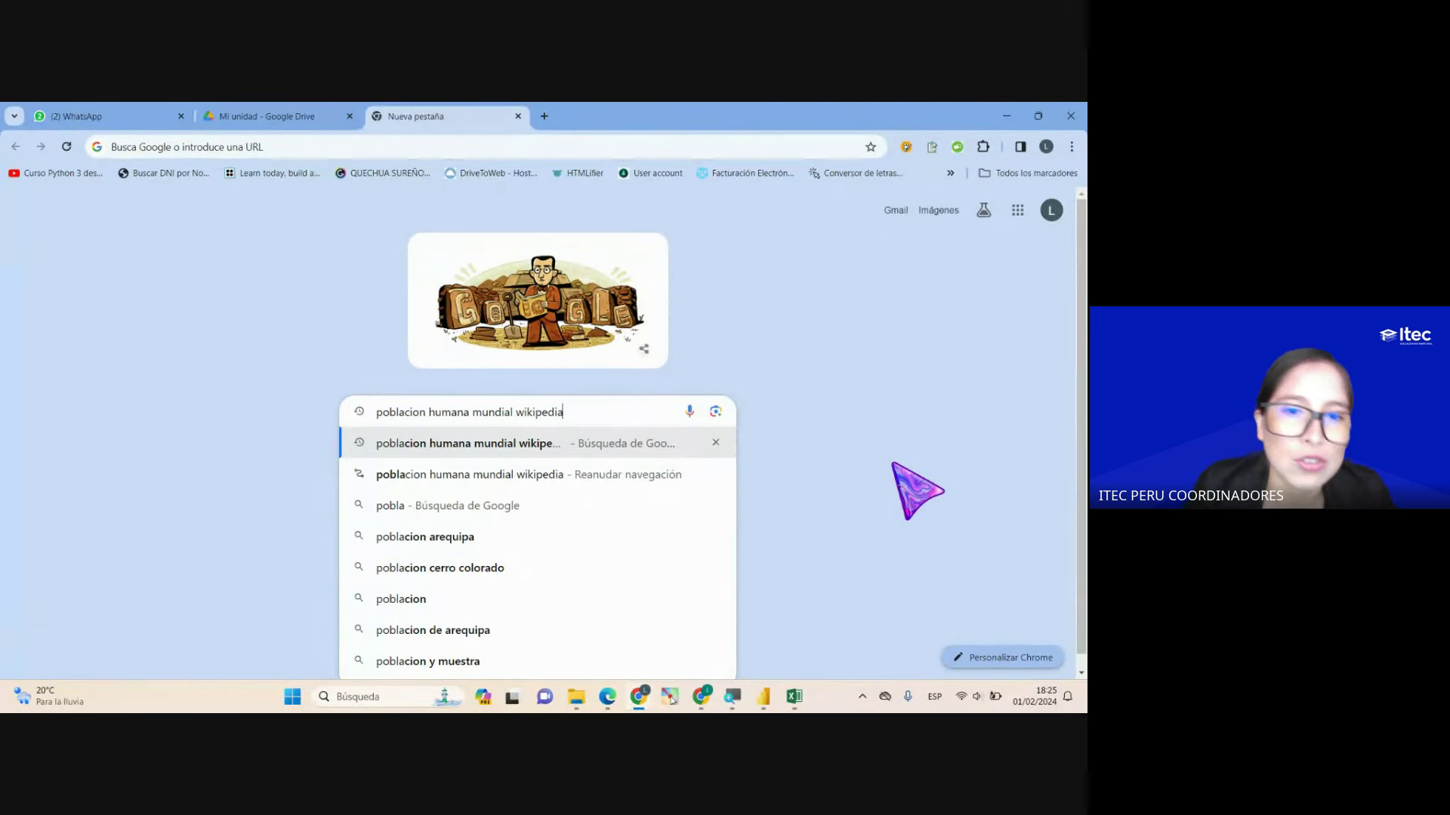
key(Return)
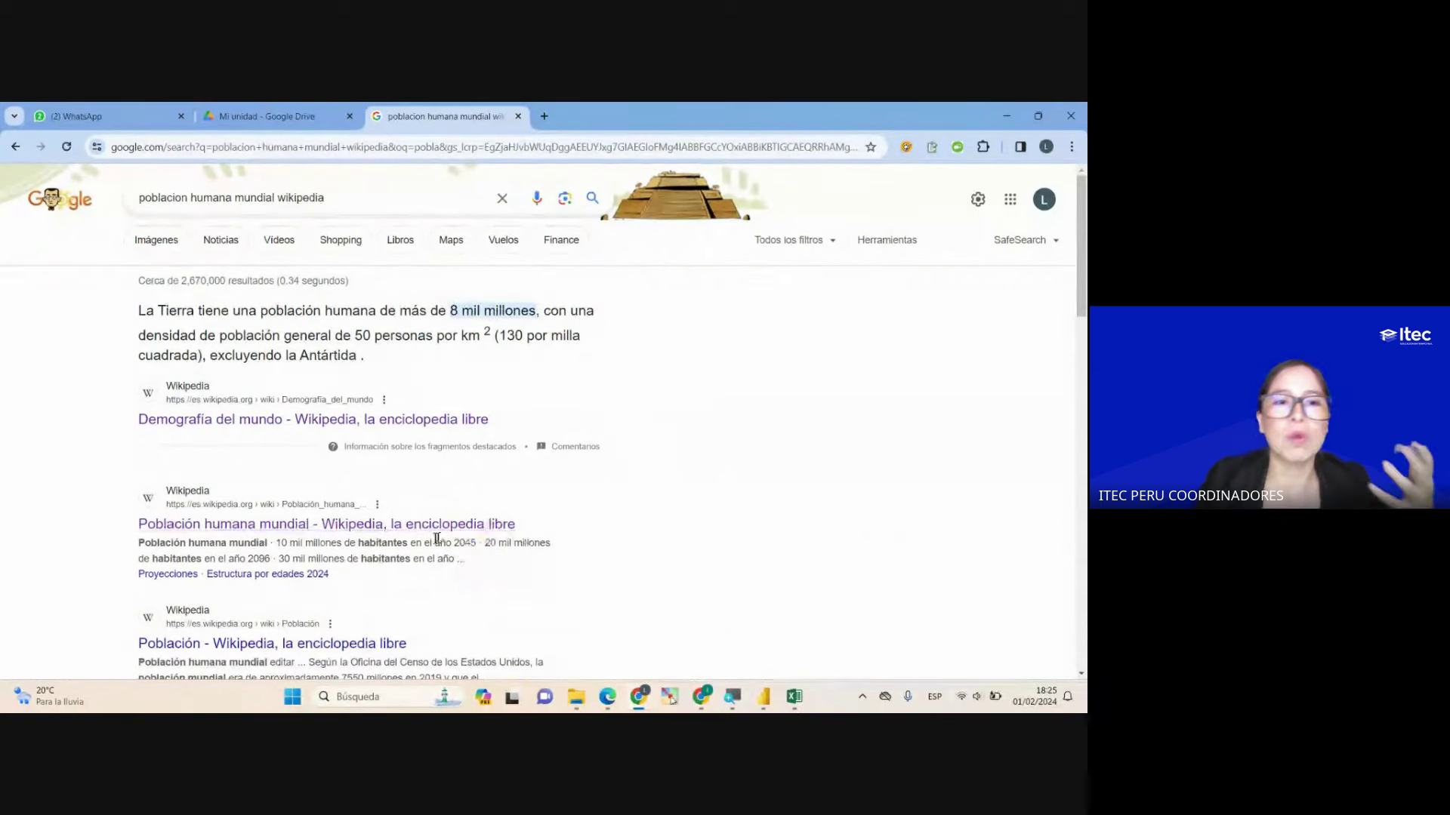
click(295, 527)
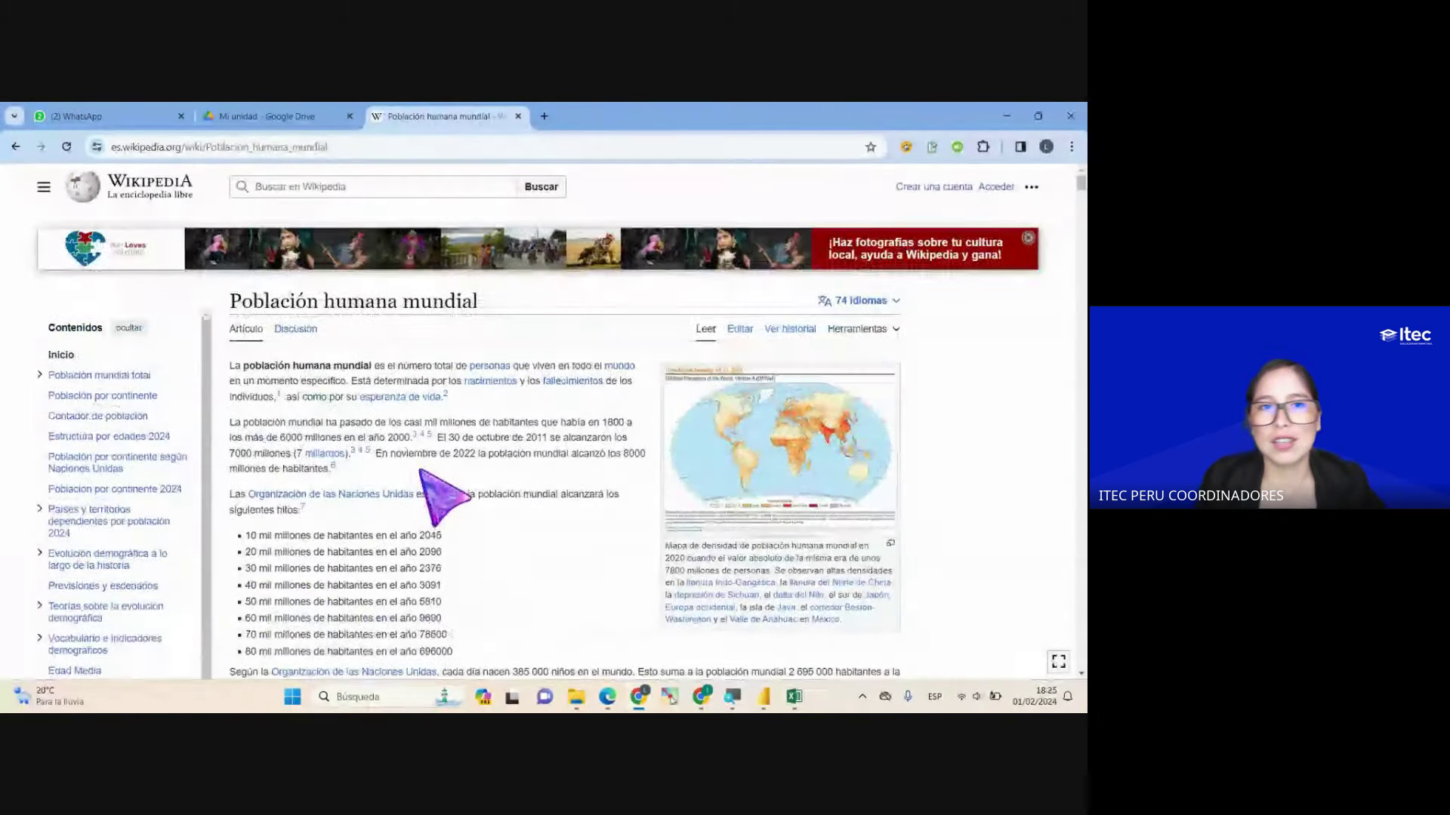
Step: Copy the Wikipedia article's address, send it in the Google Meet call chat, and return to the article
click(367, 148)
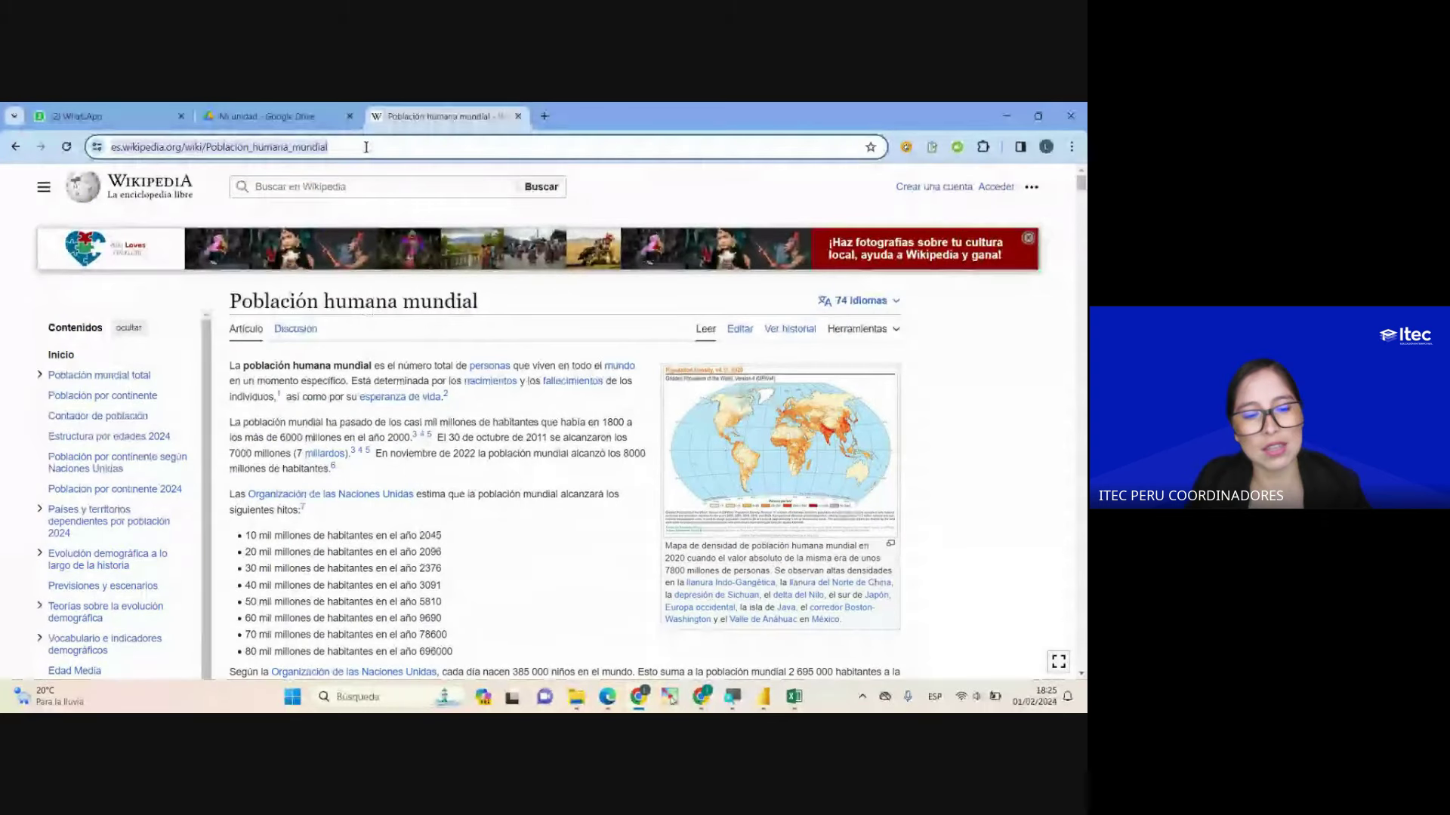
click(704, 696)
click(907, 593)
text(https://es.wikipedia.org/wiki/Poblaci%C3%B3n_humana_mundial)
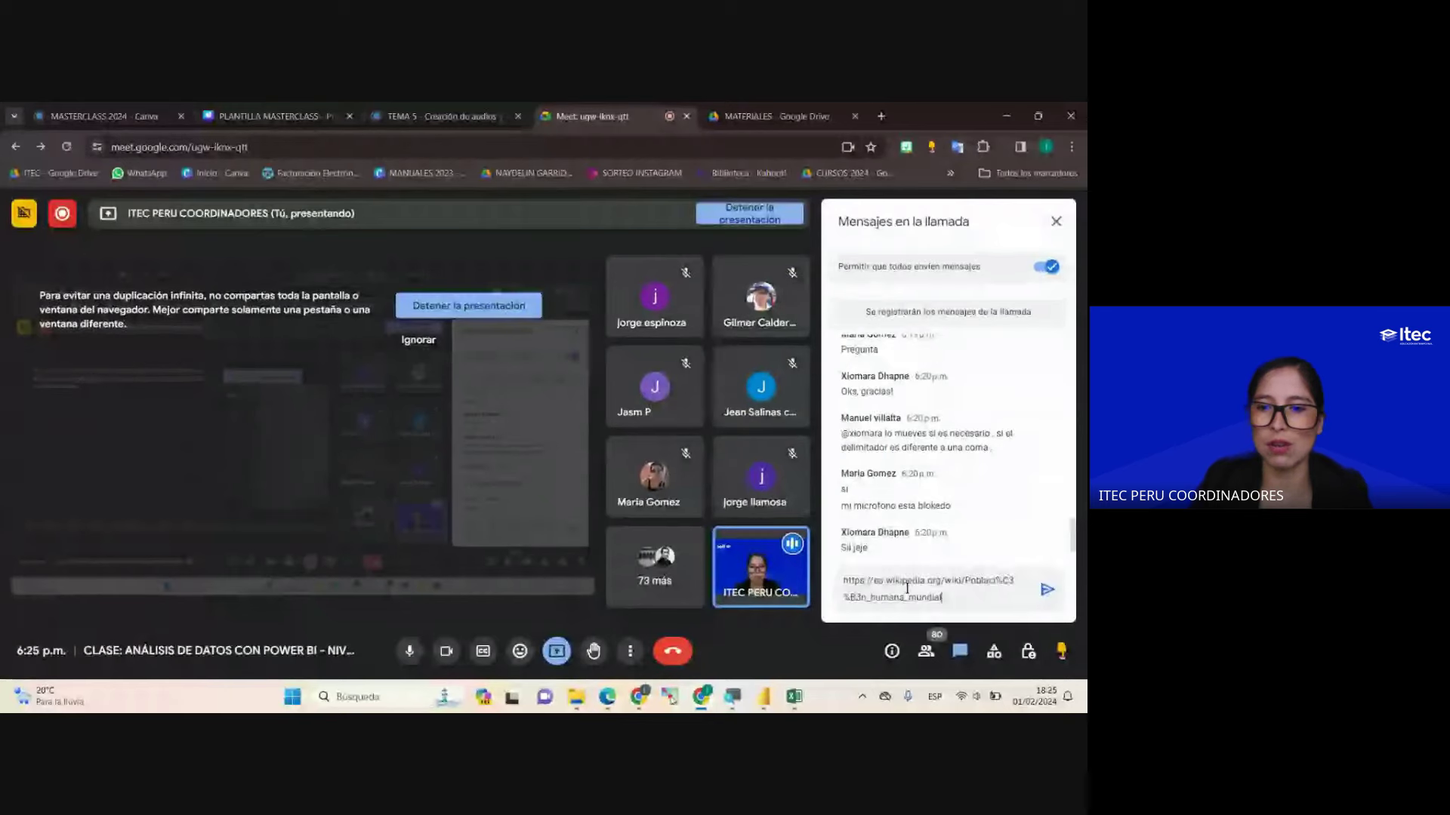
key(Return)
key(alt+Tab)
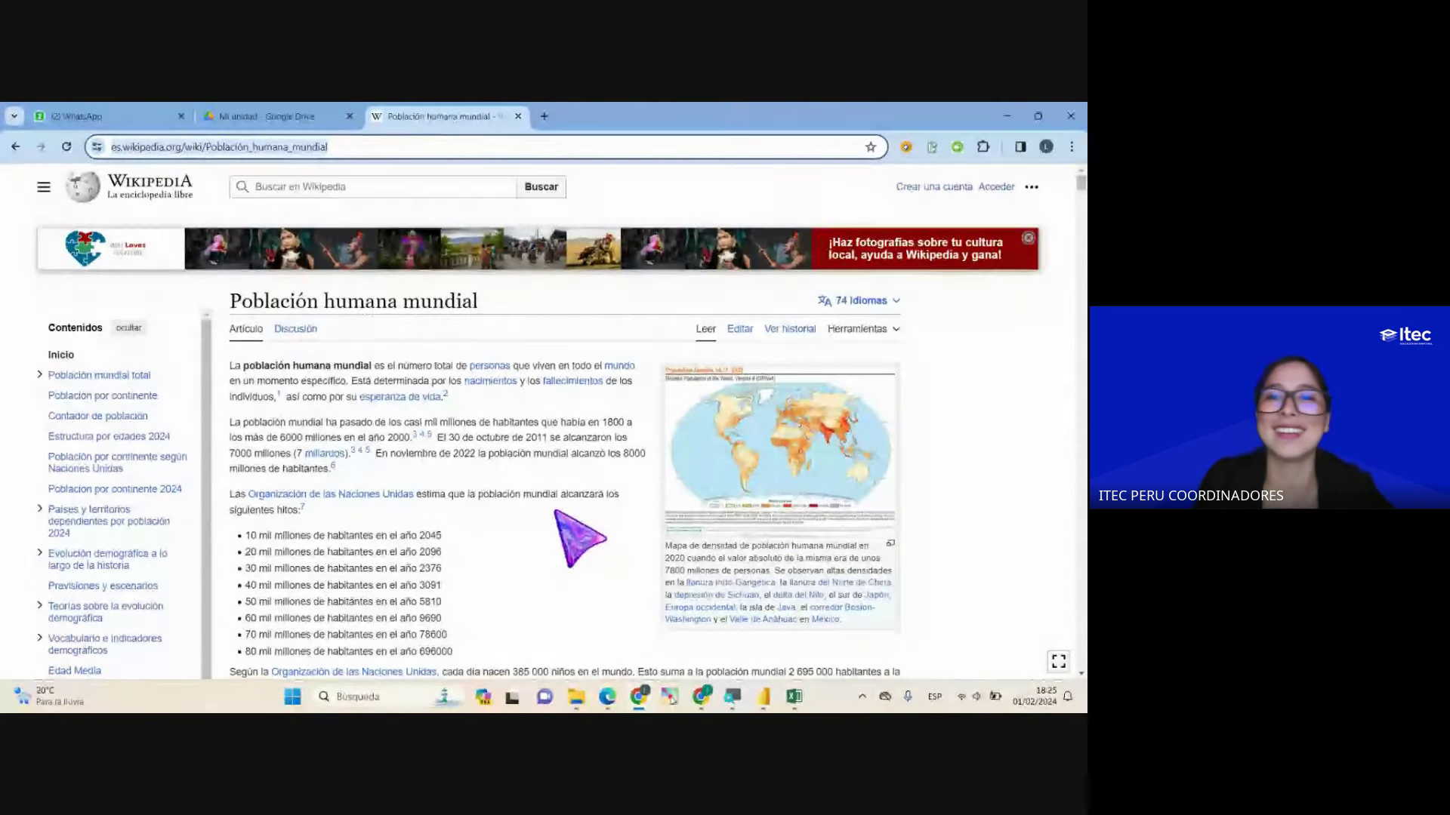
Step: Examine the article's population tables, from Proyecciones and Población por continente through the end of Países y territorios dependientes por población 2024
scroll(580, 538, down, 5)
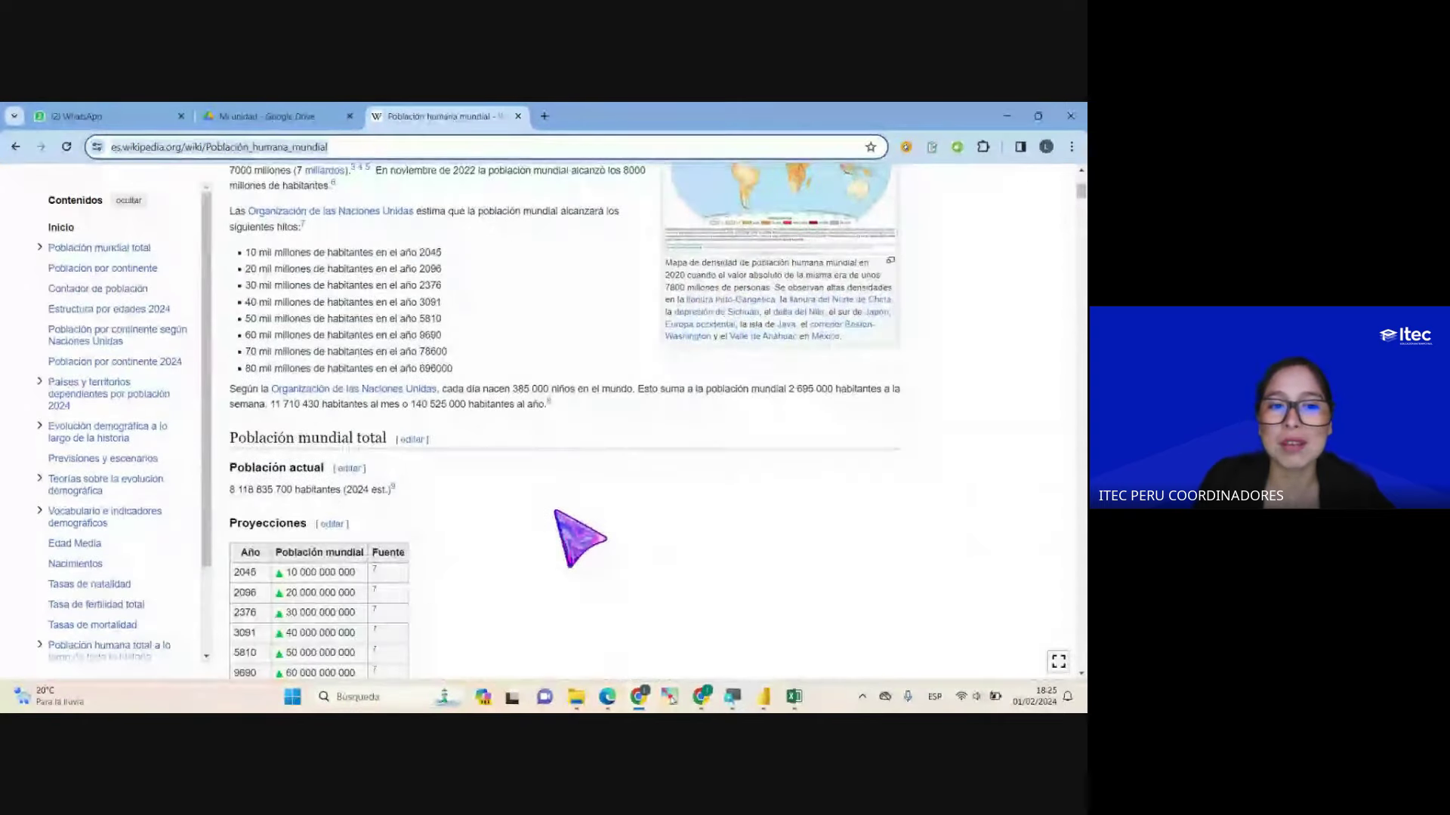
scroll(580, 538, down, 2)
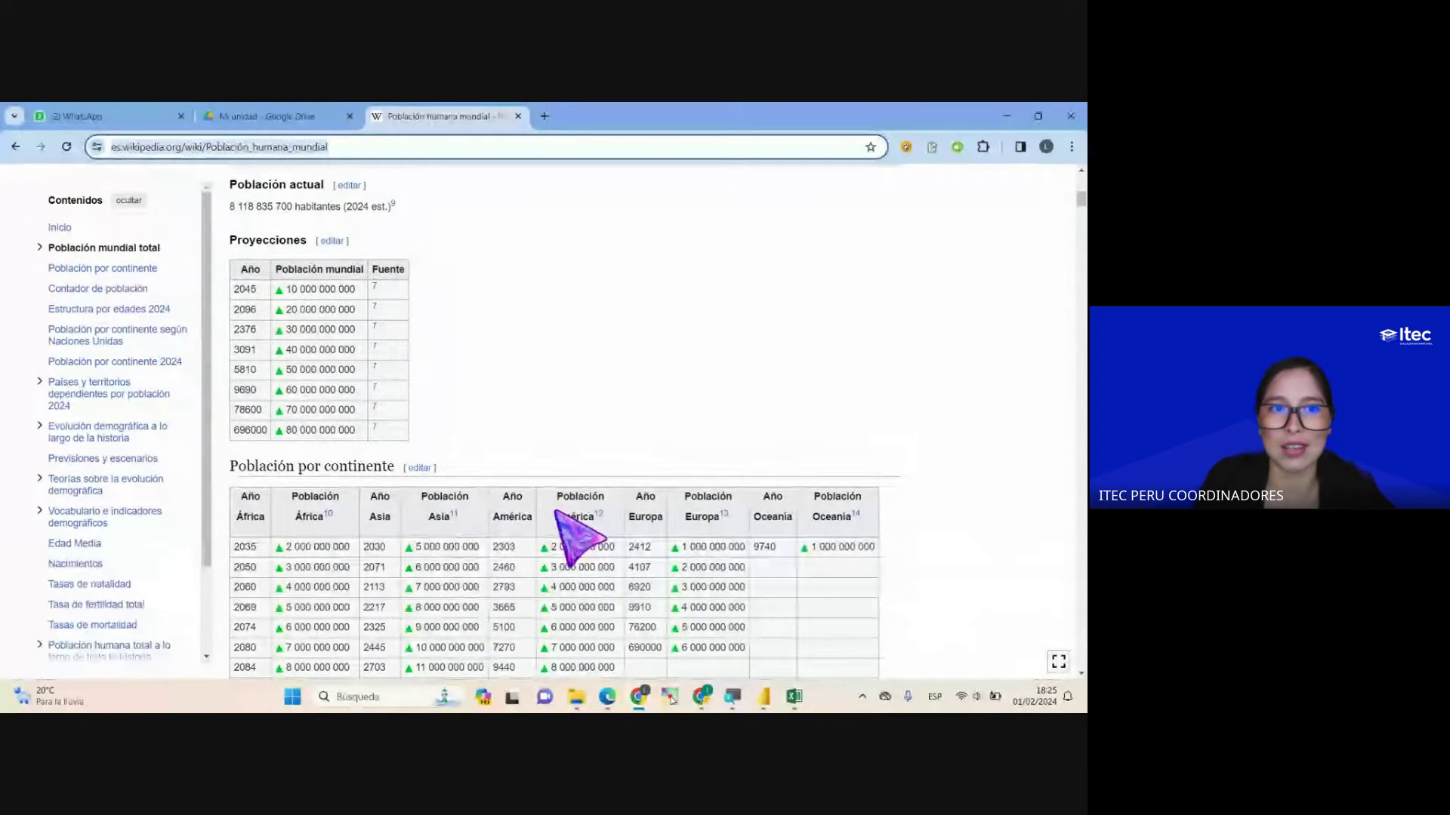
scroll(580, 538, down, 3)
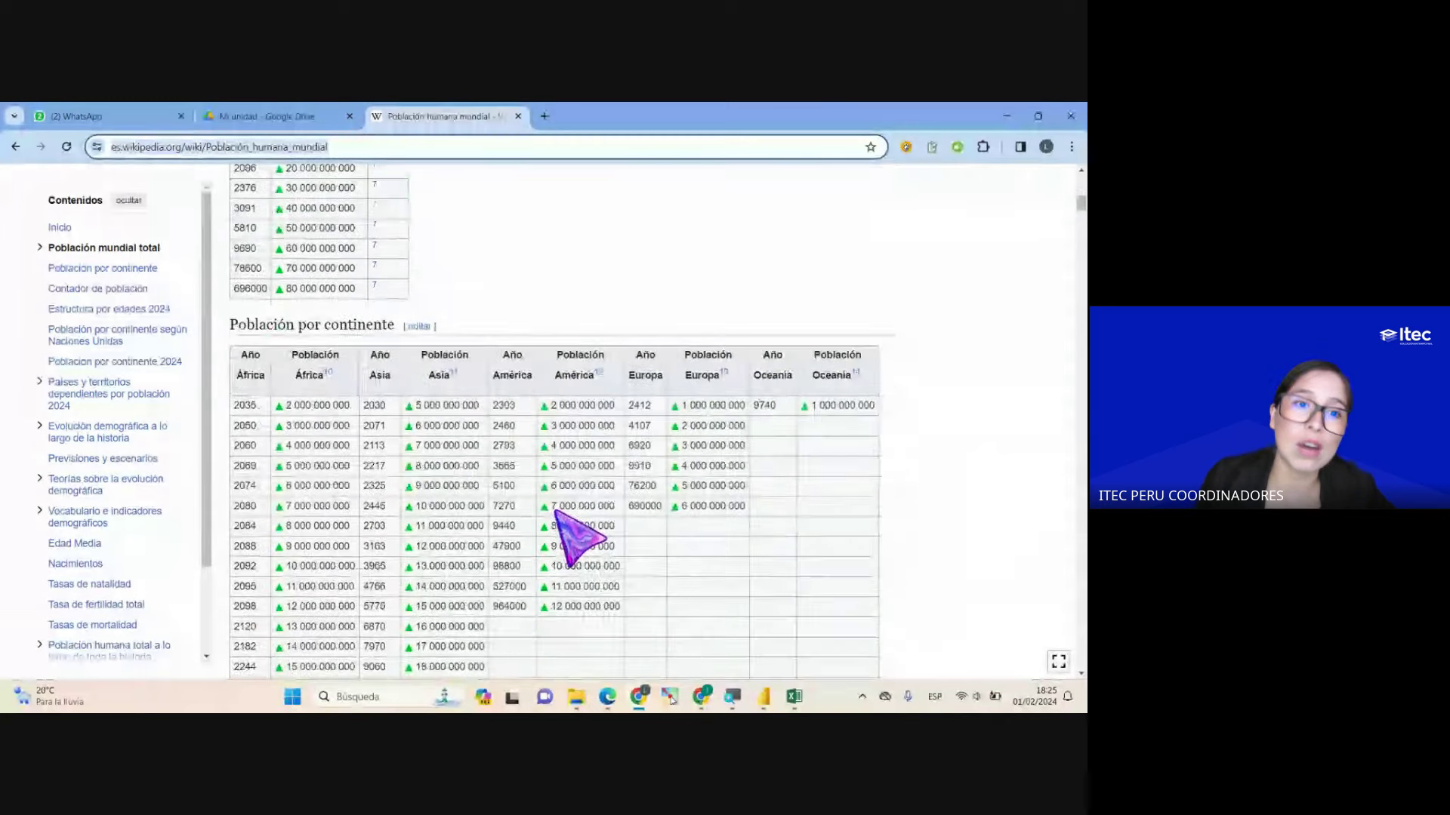
scroll(580, 537, down, 10)
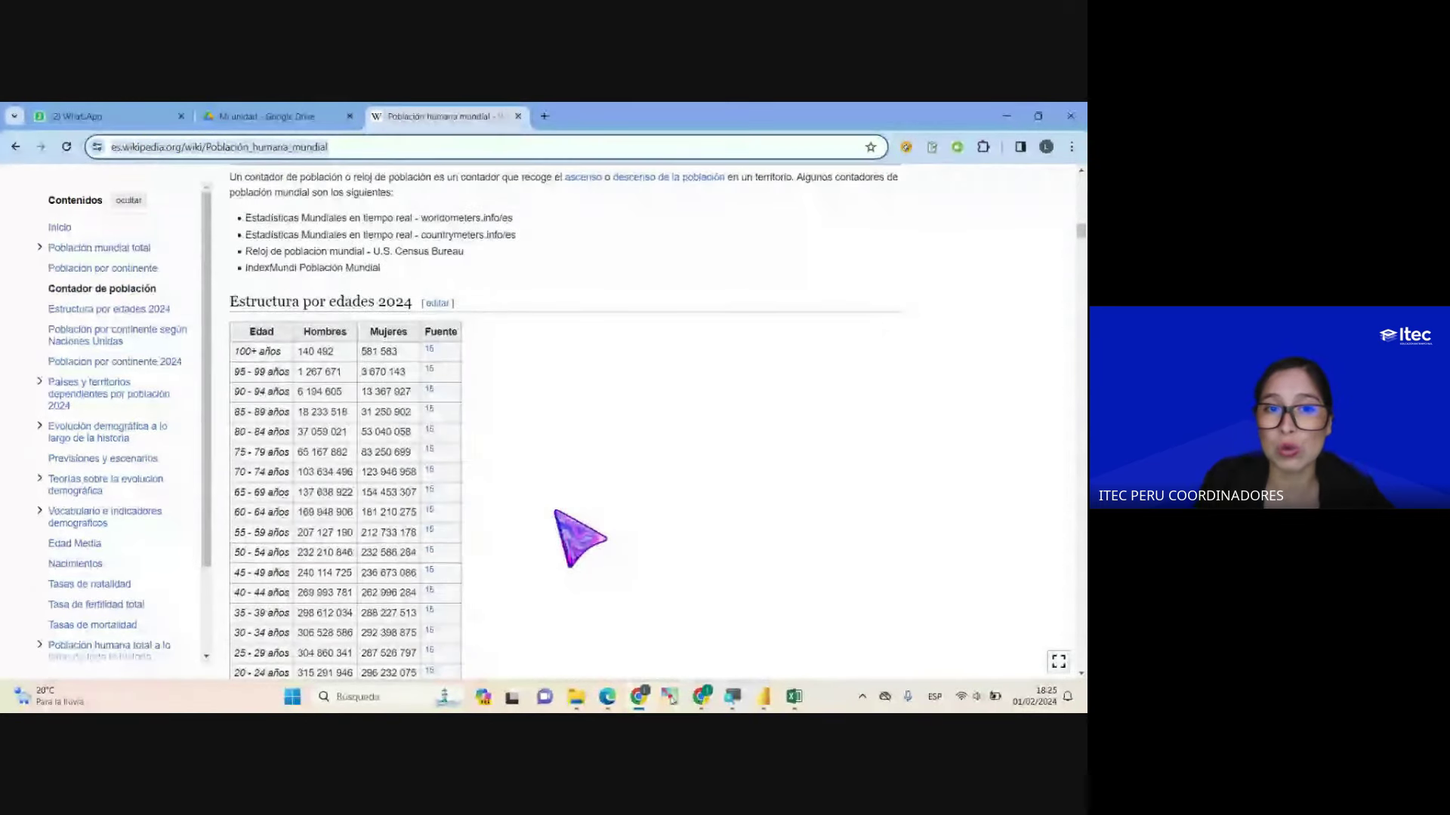
scroll(580, 538, down, 8)
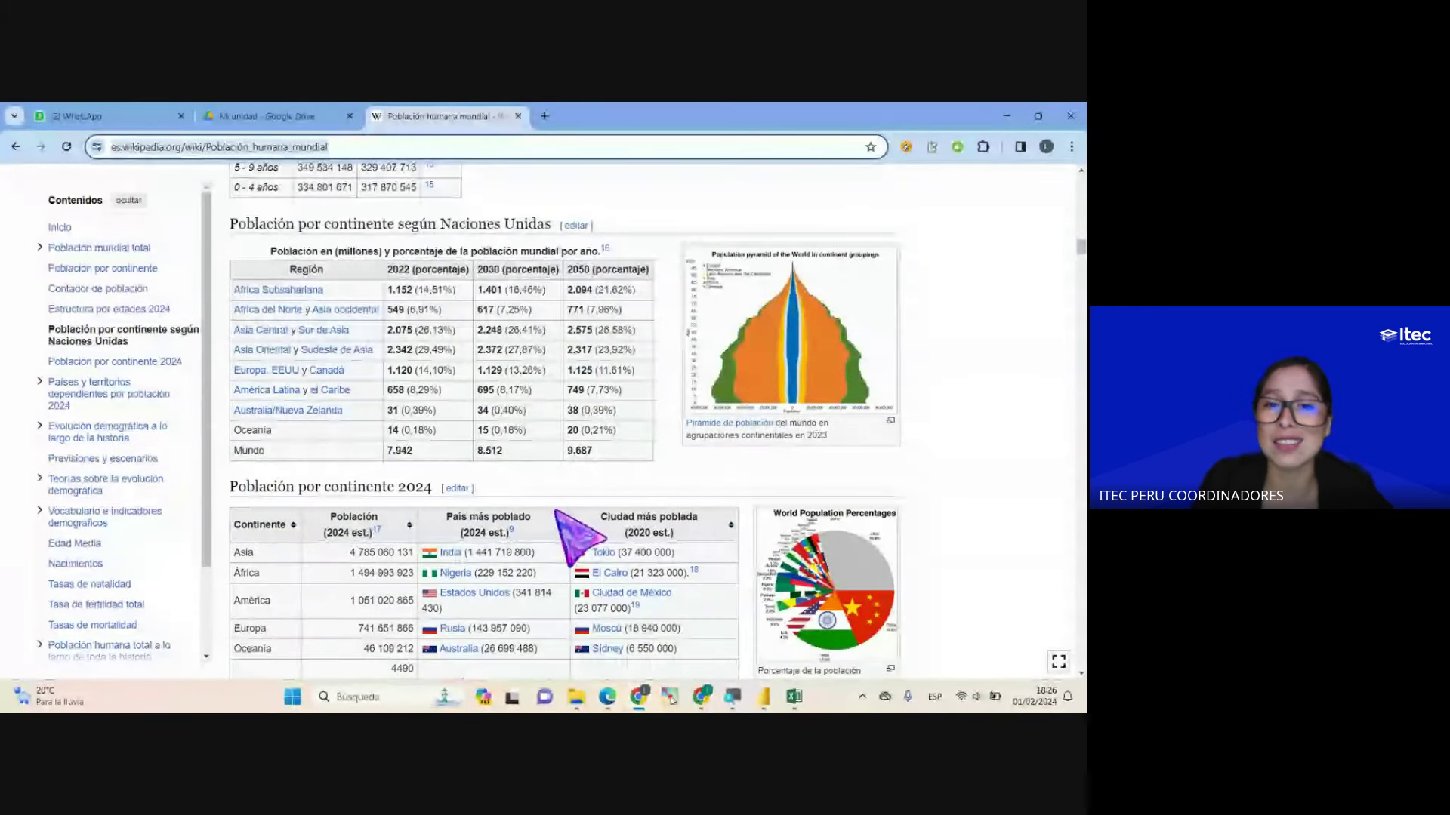
scroll(558, 521, down, 2)
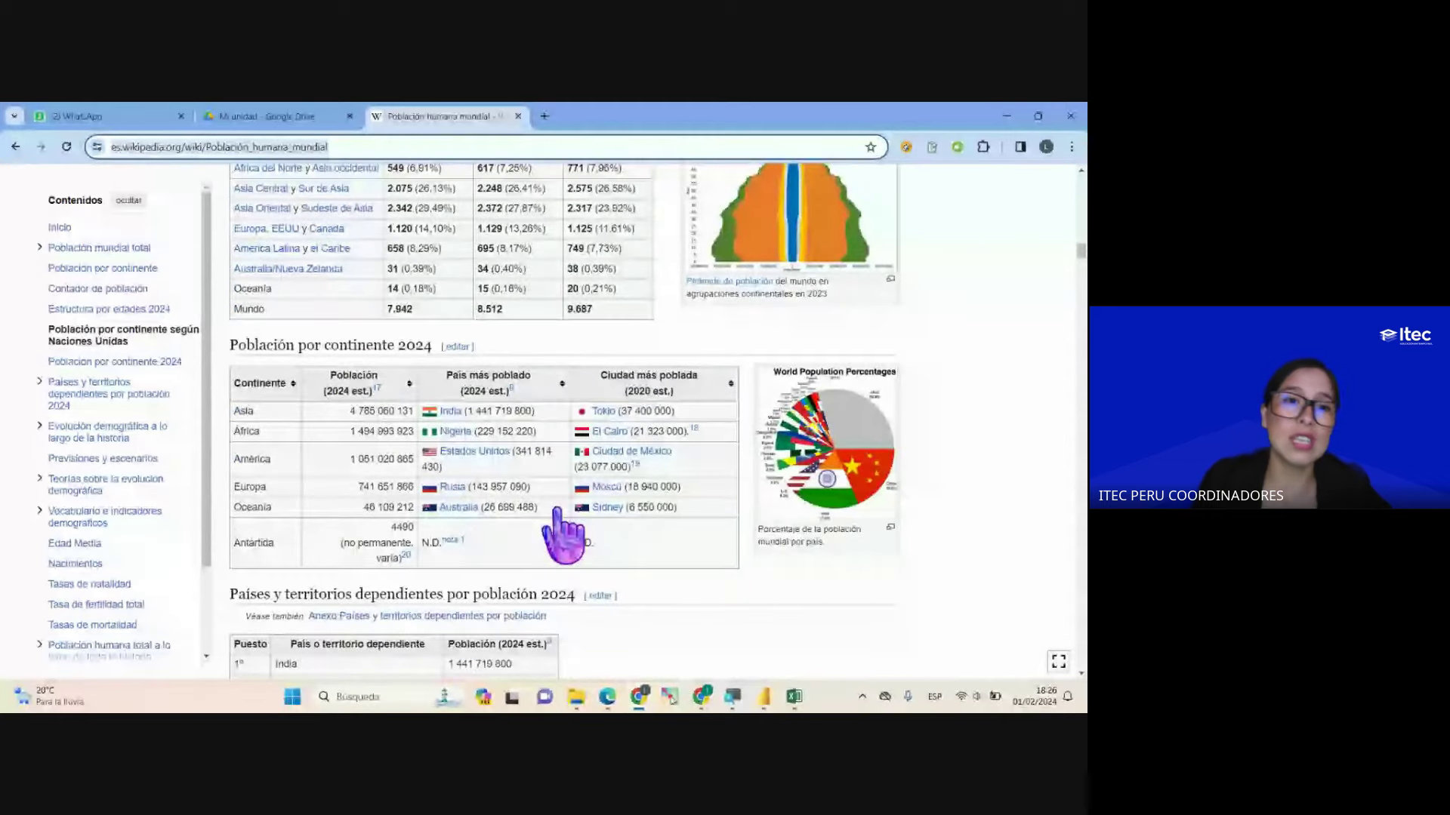
scroll(557, 521, down, 1)
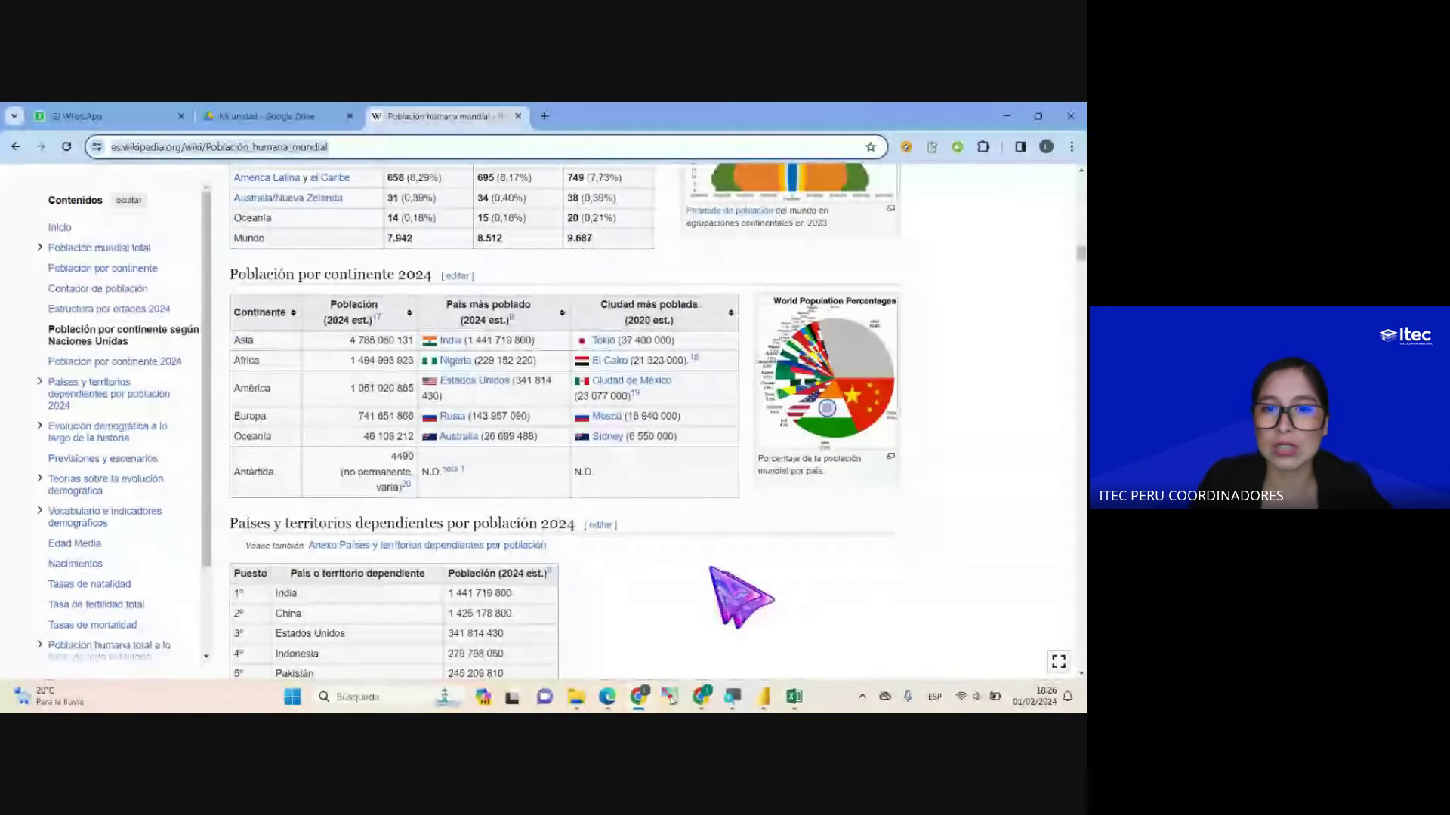
scroll(689, 557, down, 2)
scroll(688, 557, down, 3)
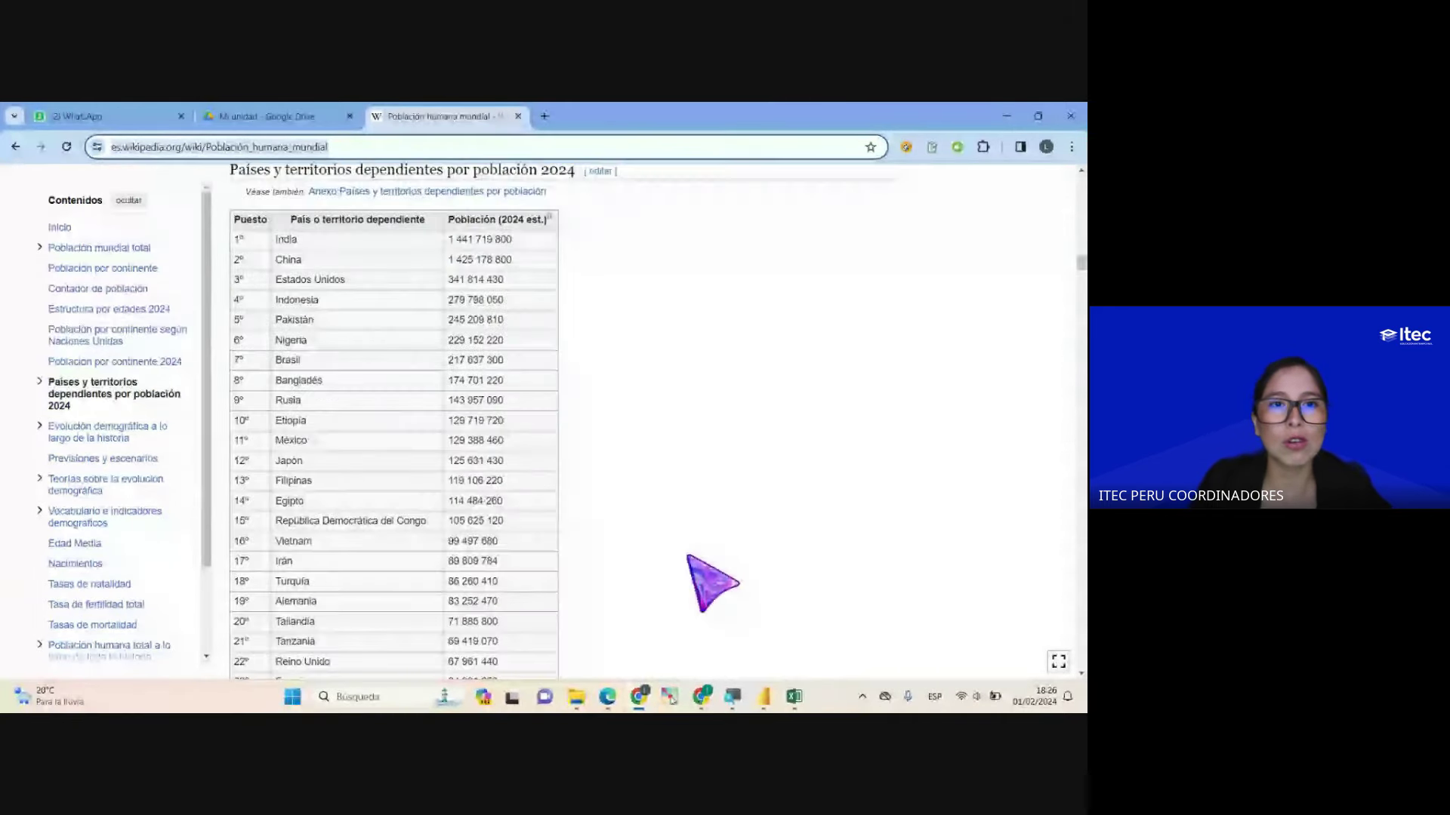
scroll(689, 557, up, 1)
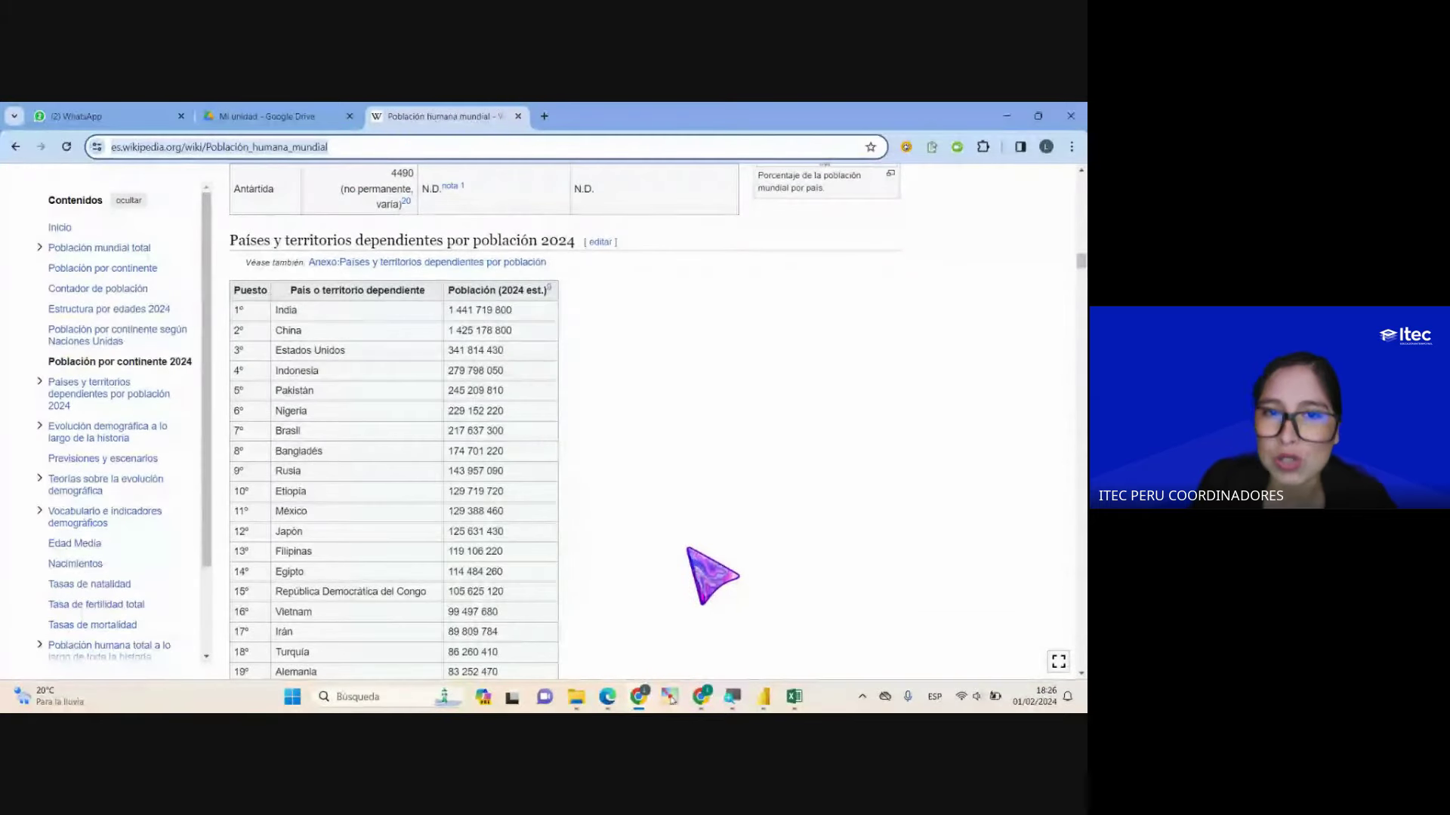
scroll(688, 548, down, 4)
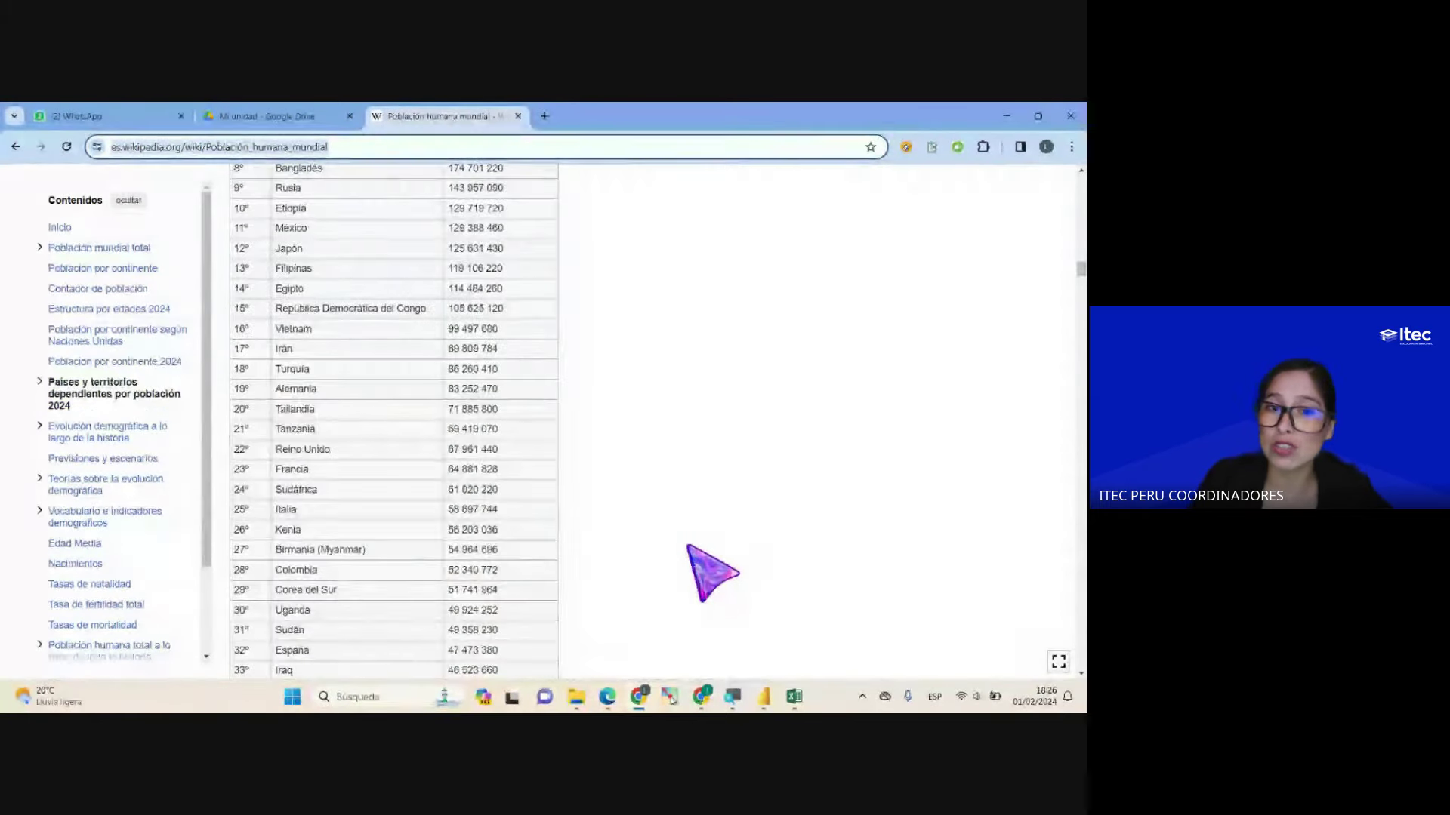
scroll(689, 548, down, 20)
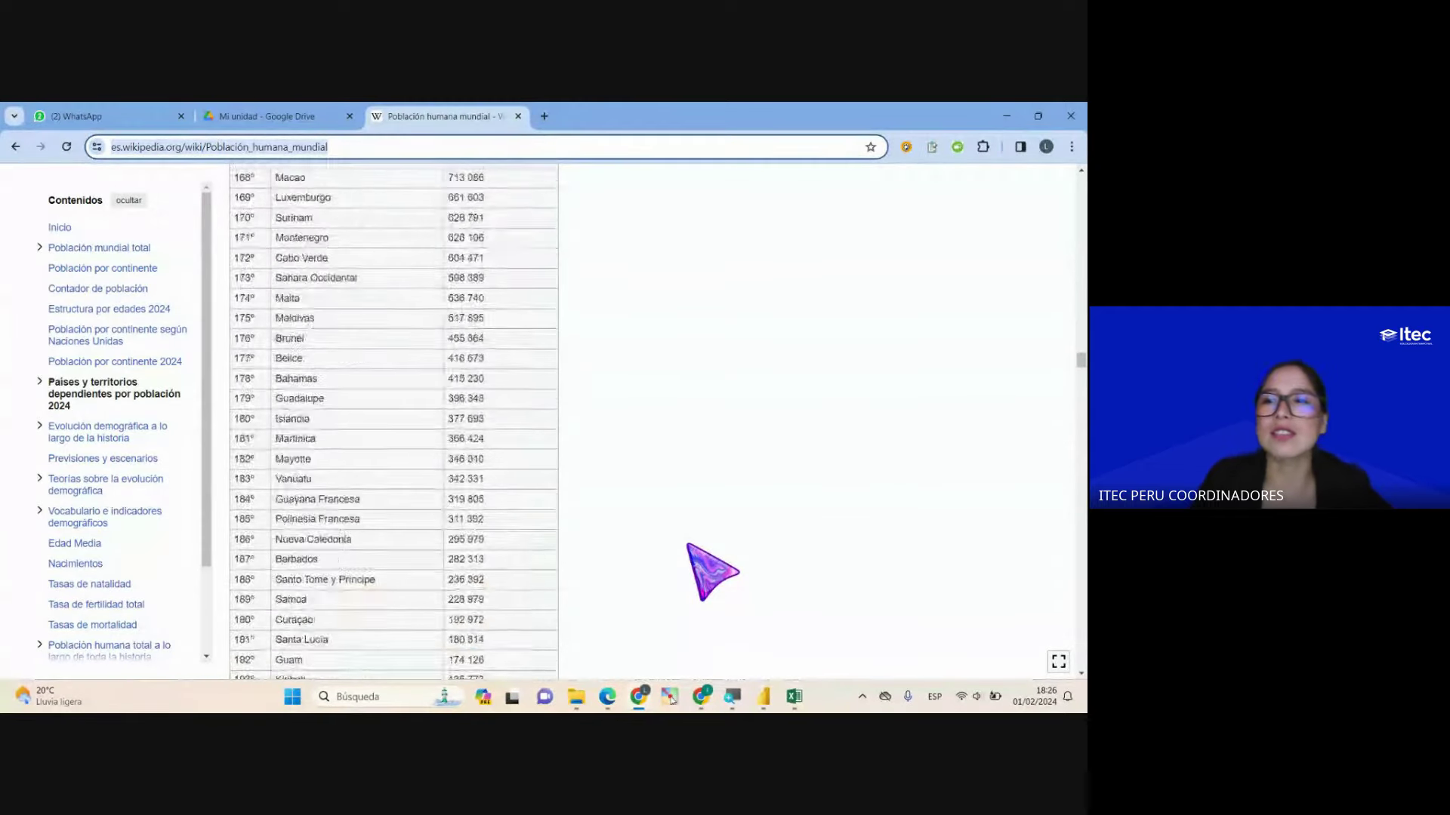
scroll(689, 545, down, 2)
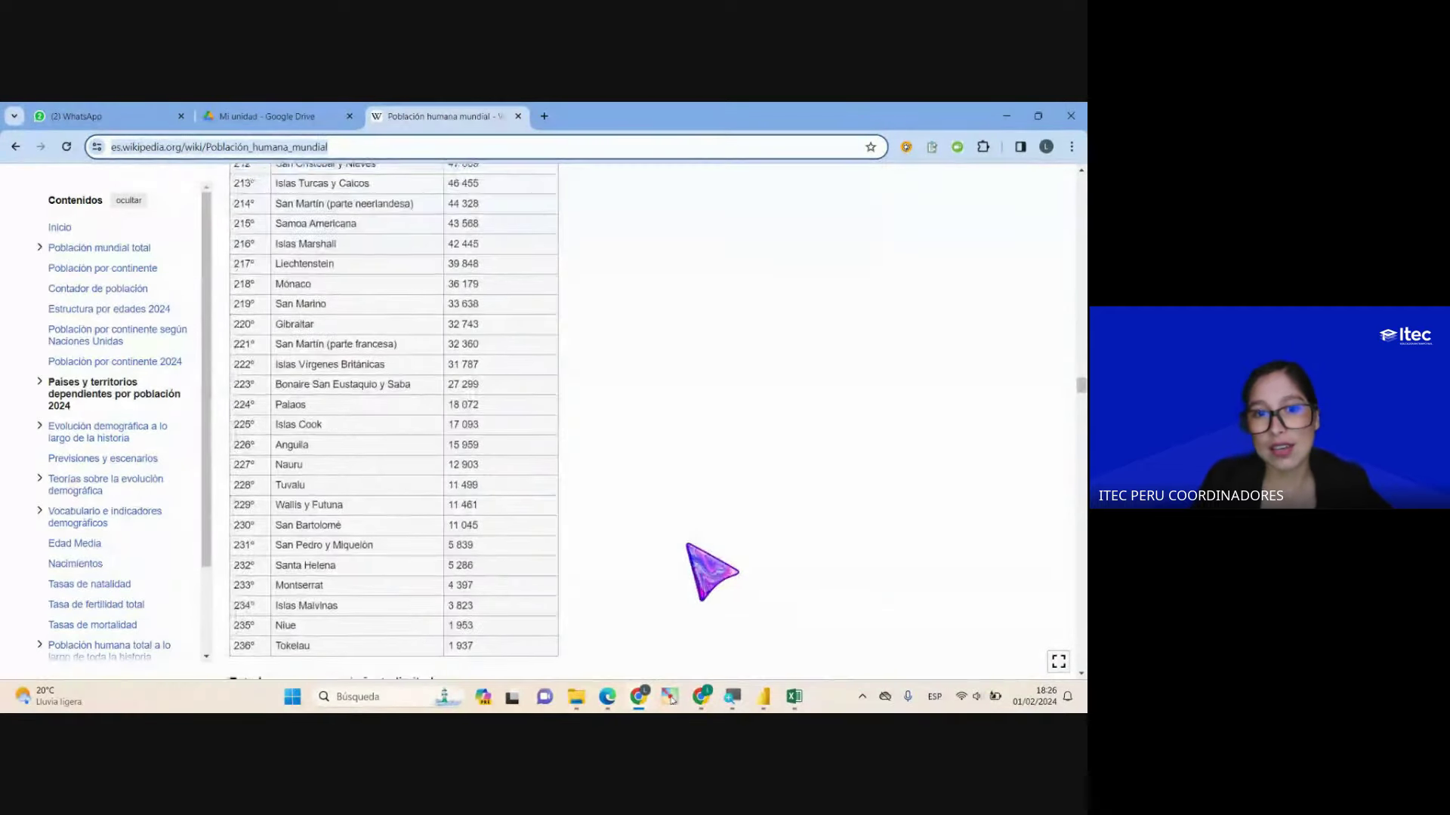
scroll(710, 572, down, 3)
scroll(604, 565, up, 2)
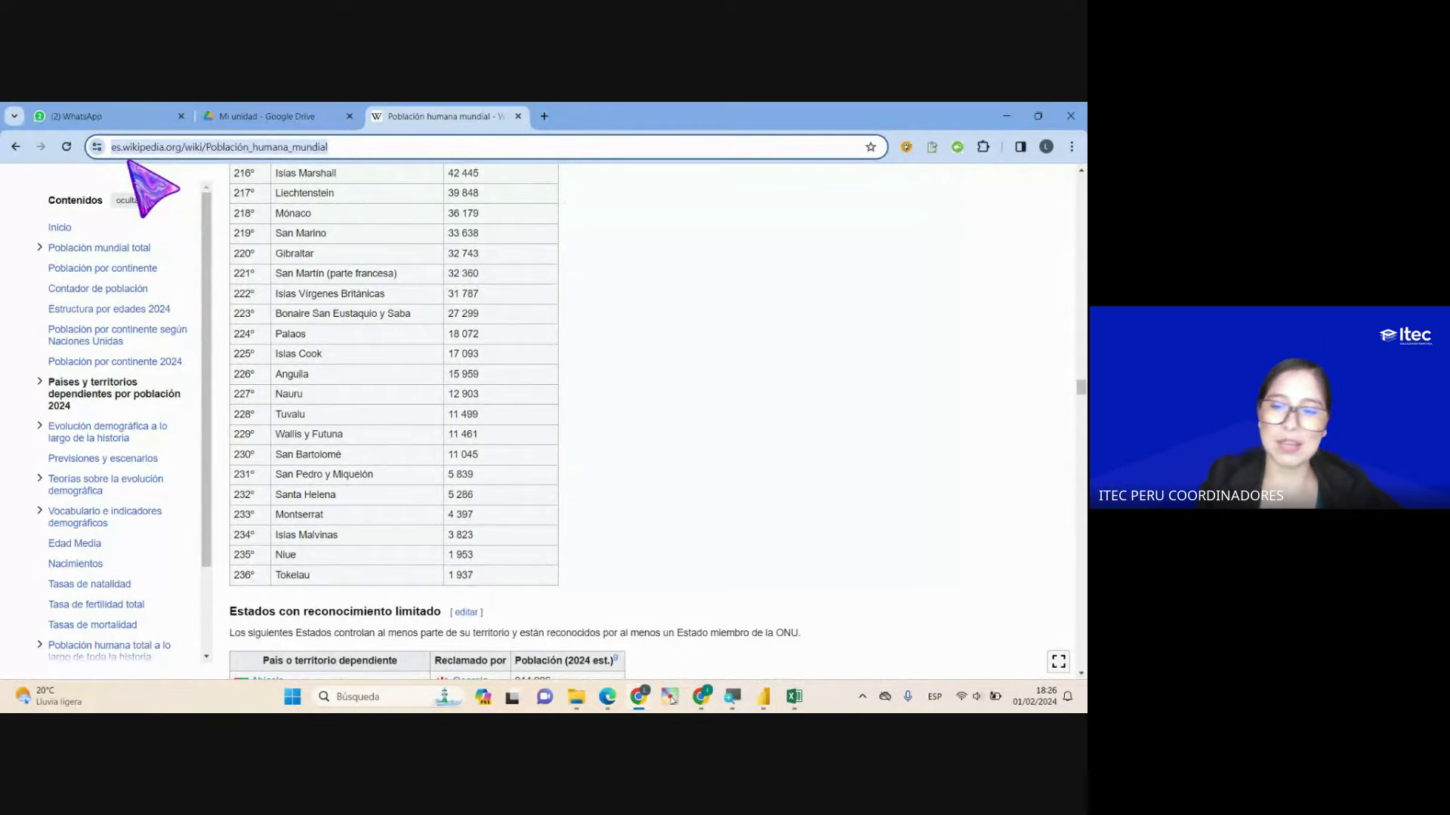
click(367, 149)
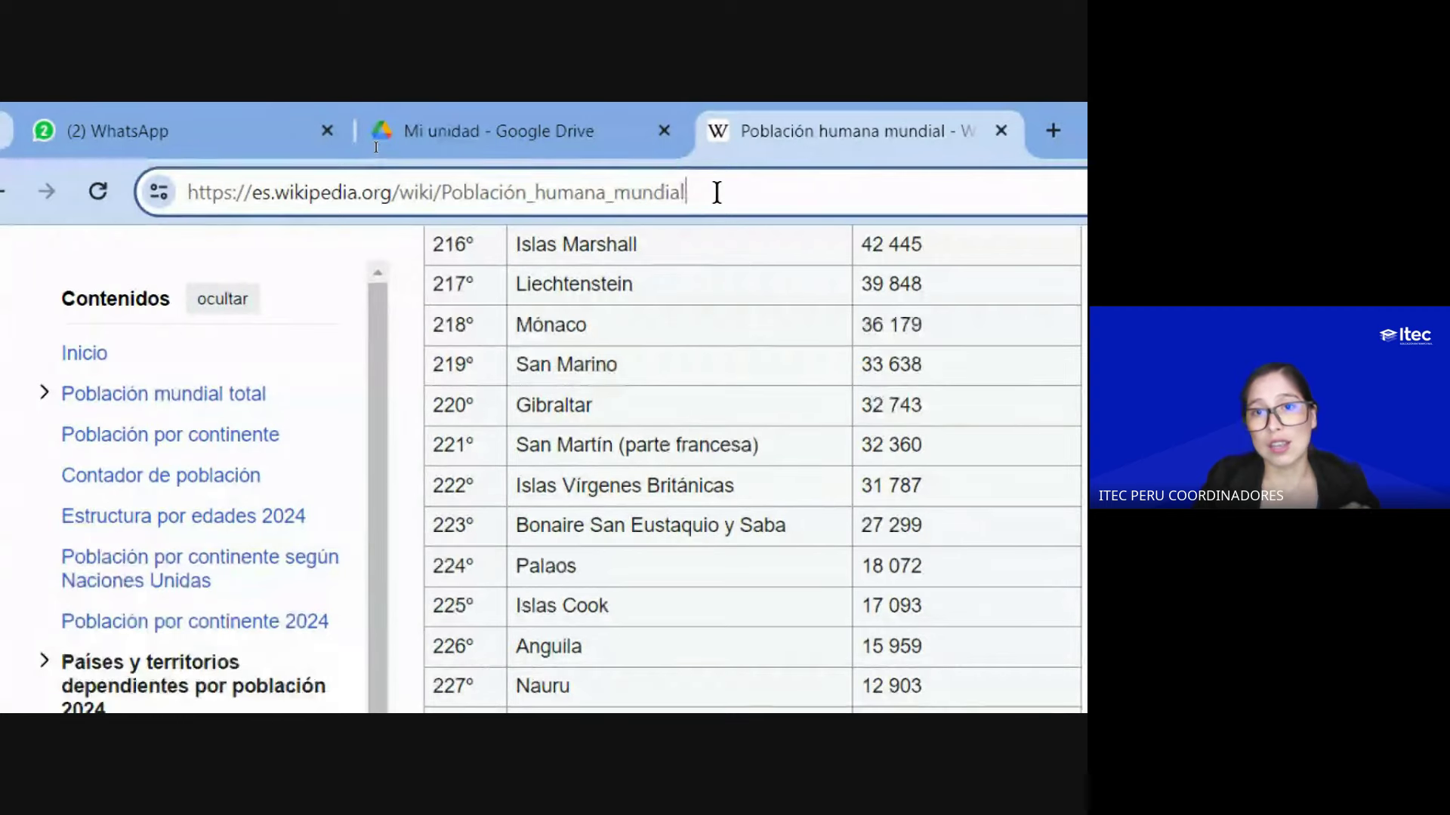
drag(717, 192, 185, 186)
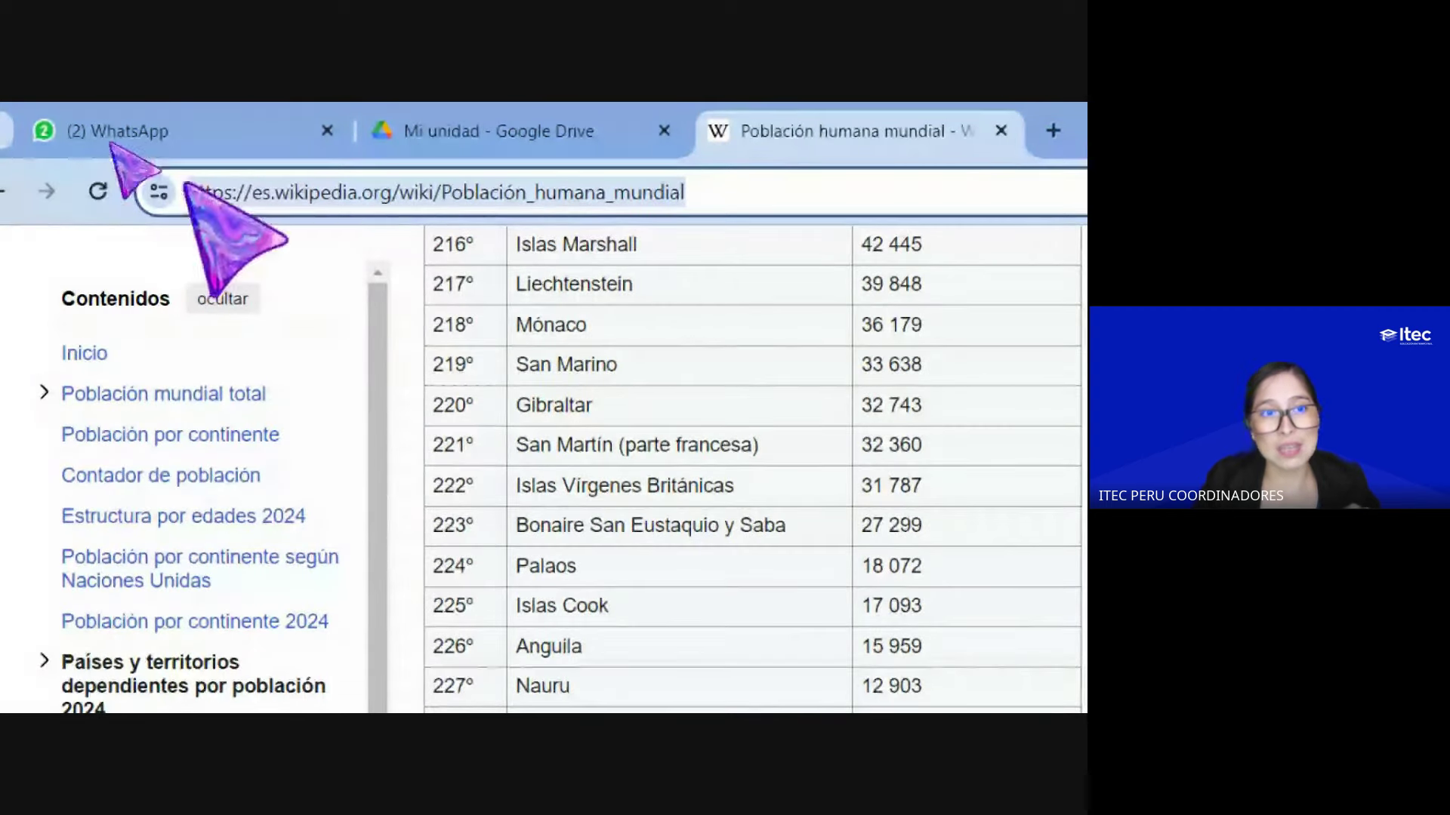
right_click(366, 190)
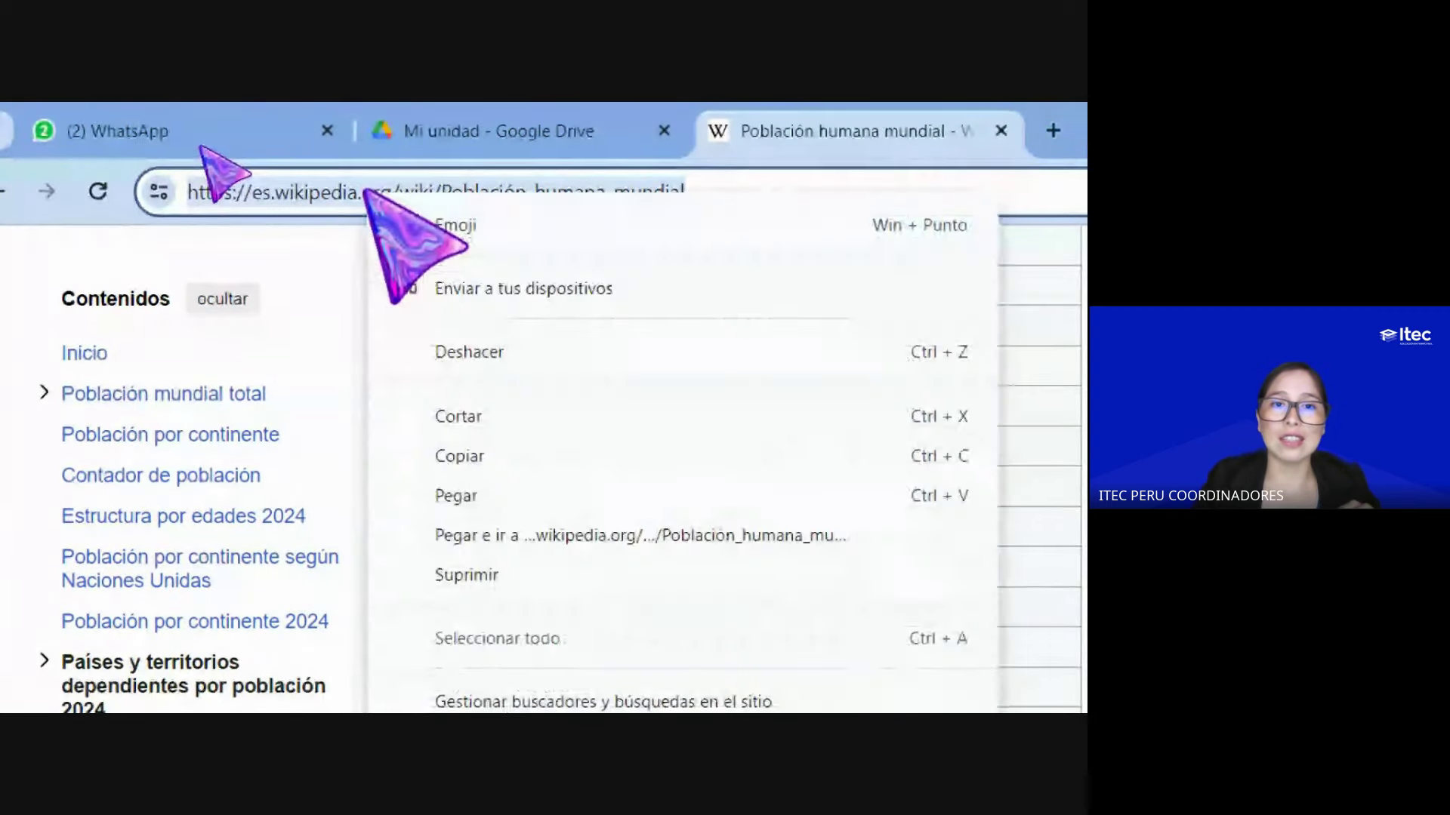
click(468, 456)
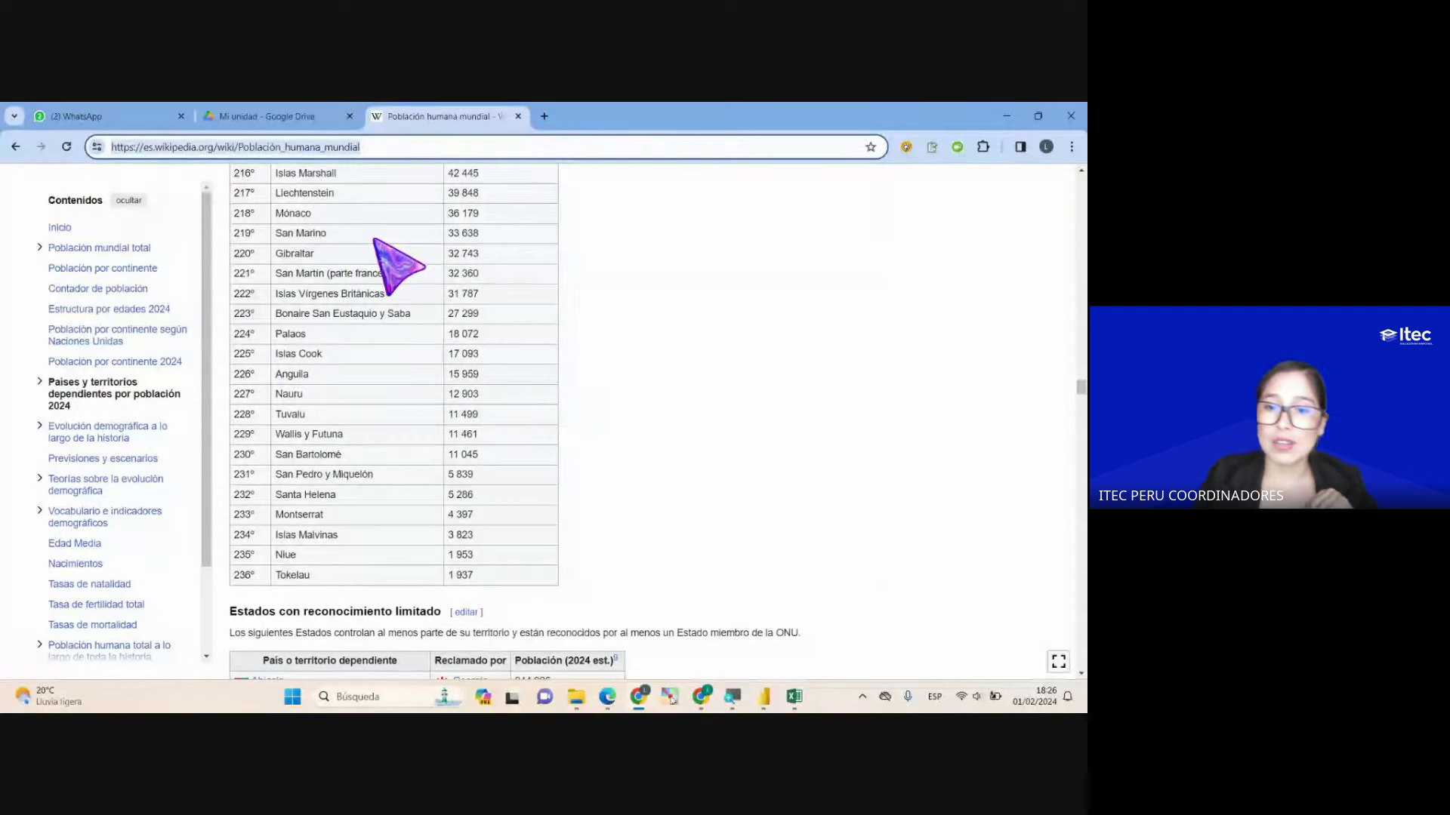
Step: Switch to Power BI Desktop
click(763, 696)
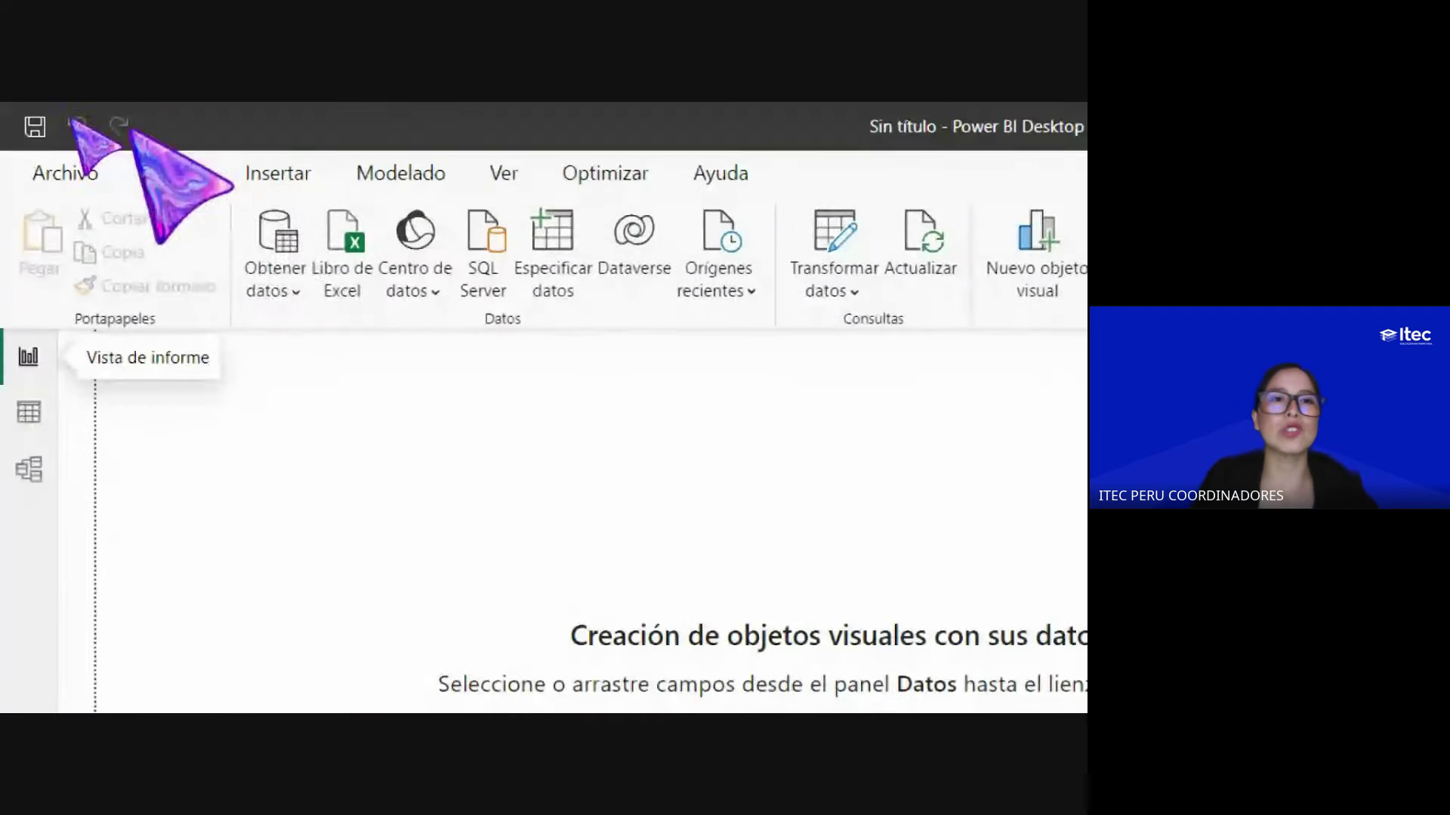
click(275, 280)
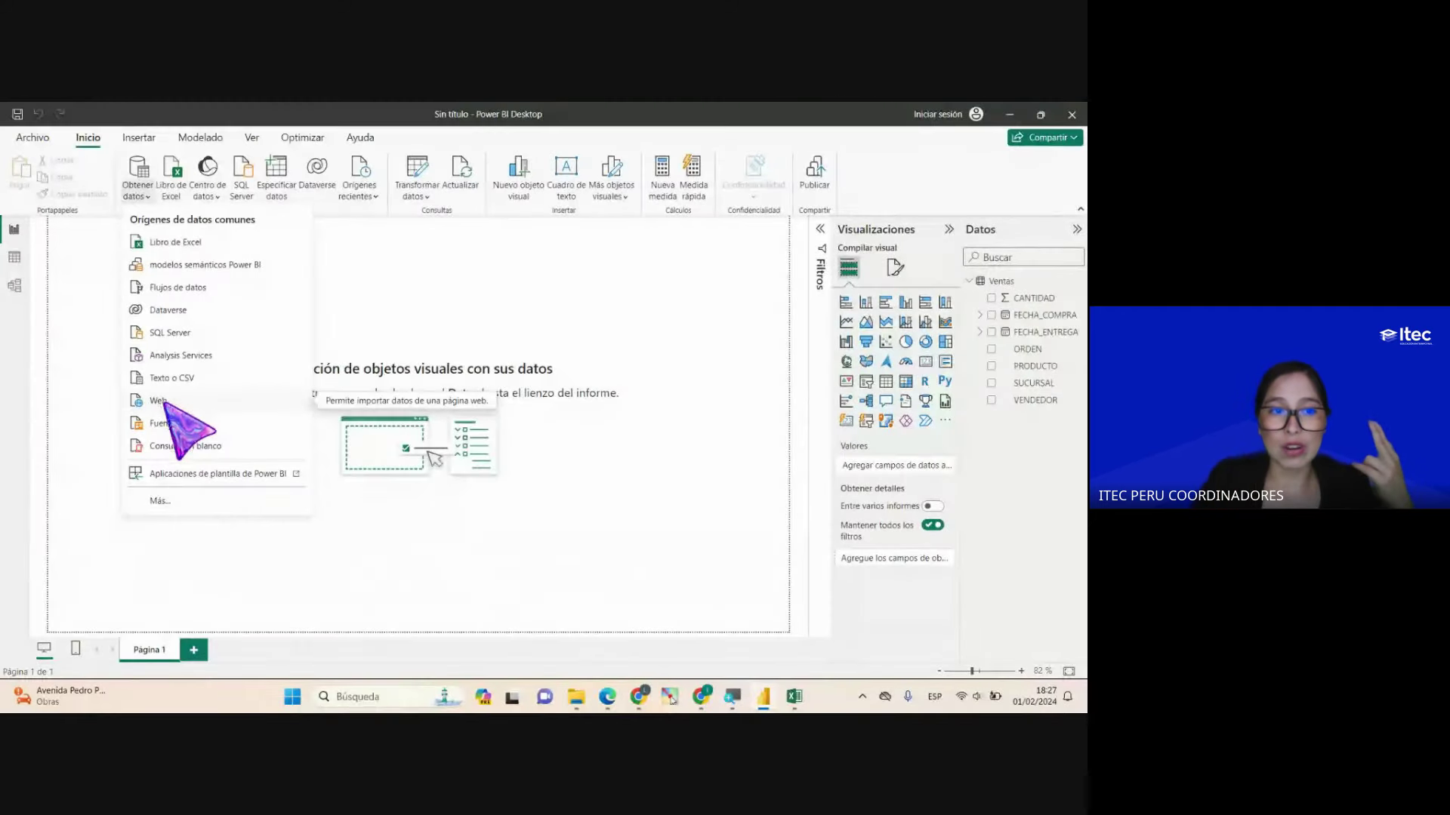
click(167, 401)
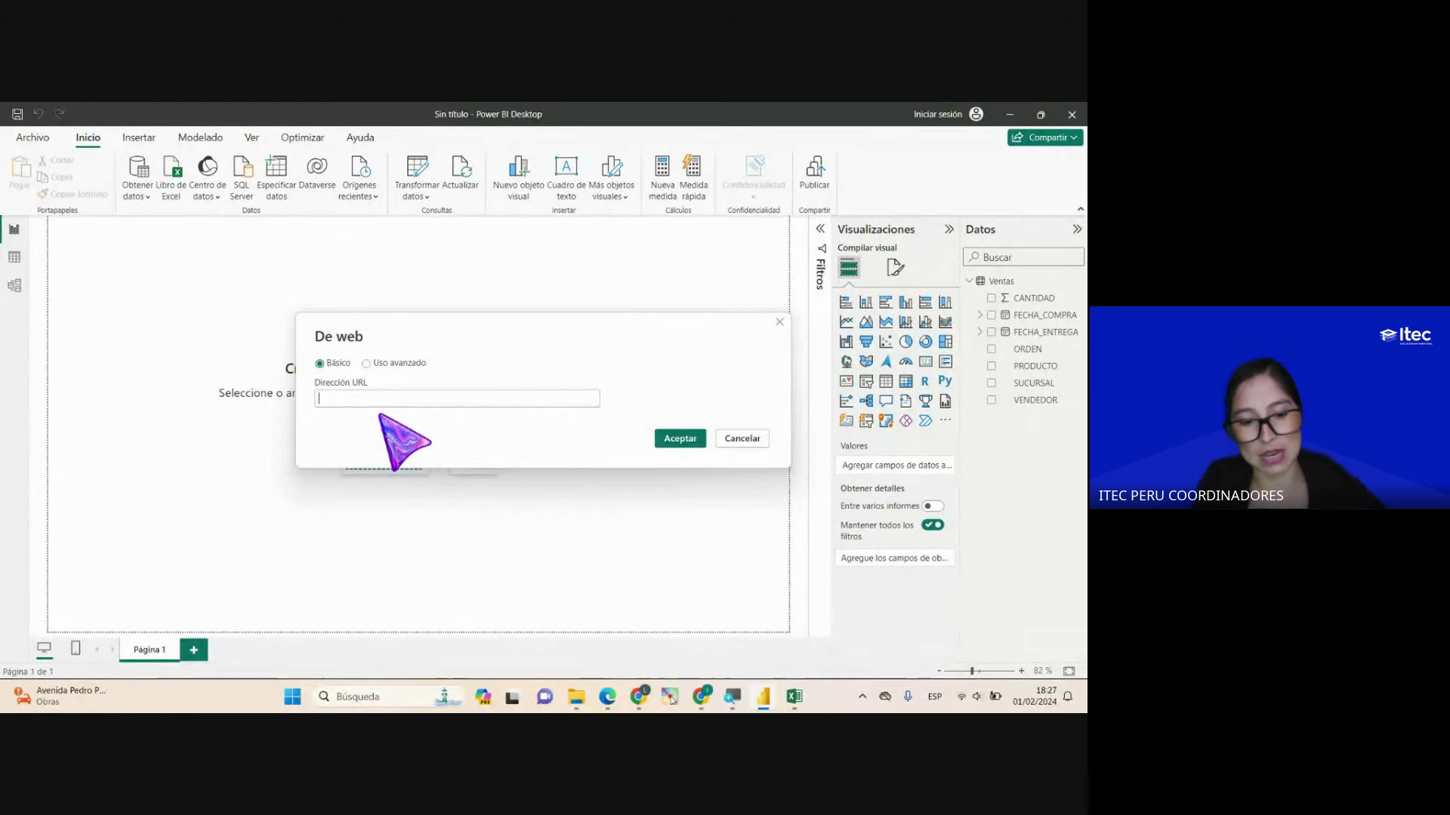
right_click(336, 399)
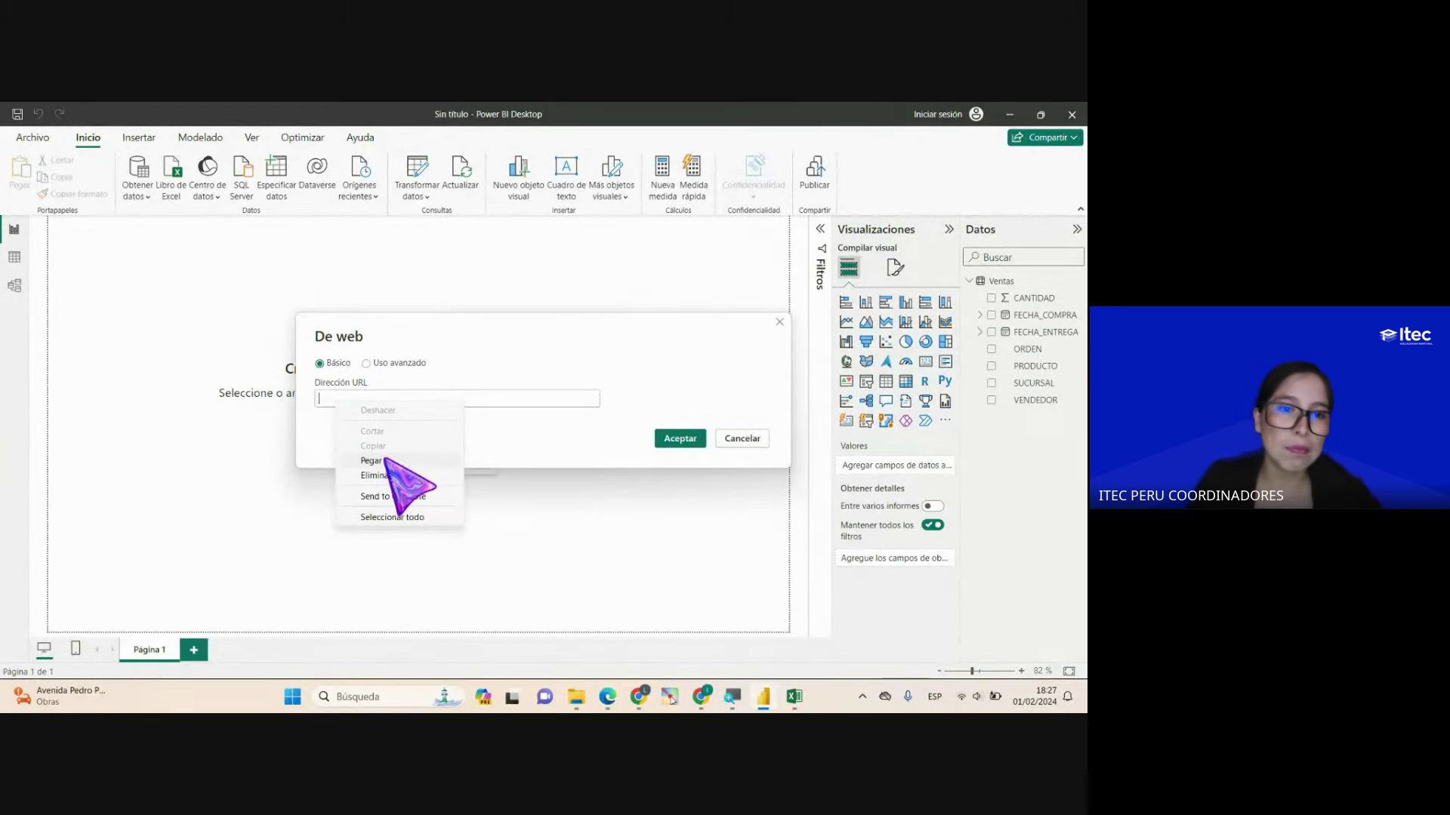
click(387, 459)
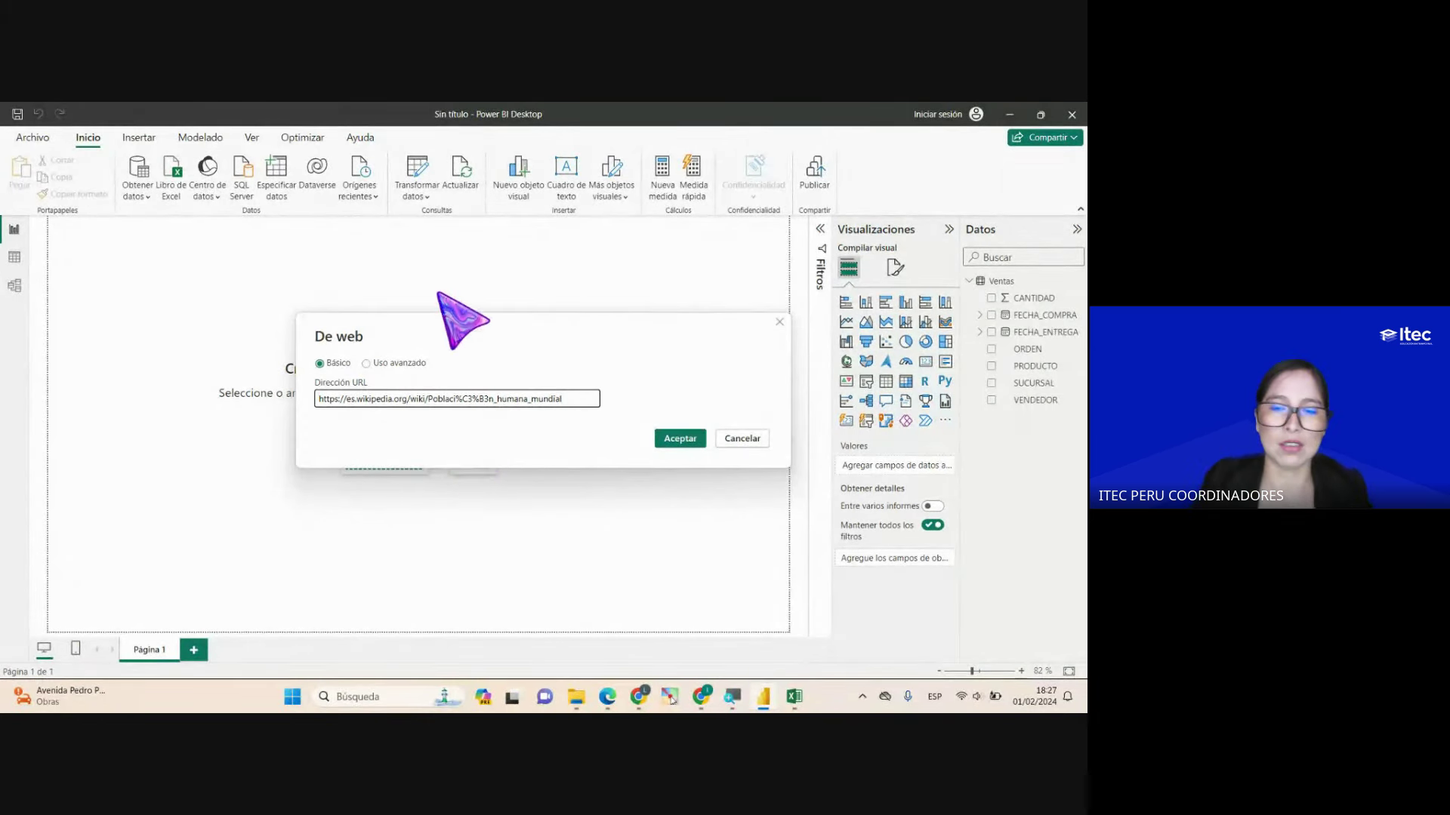
click(780, 322)
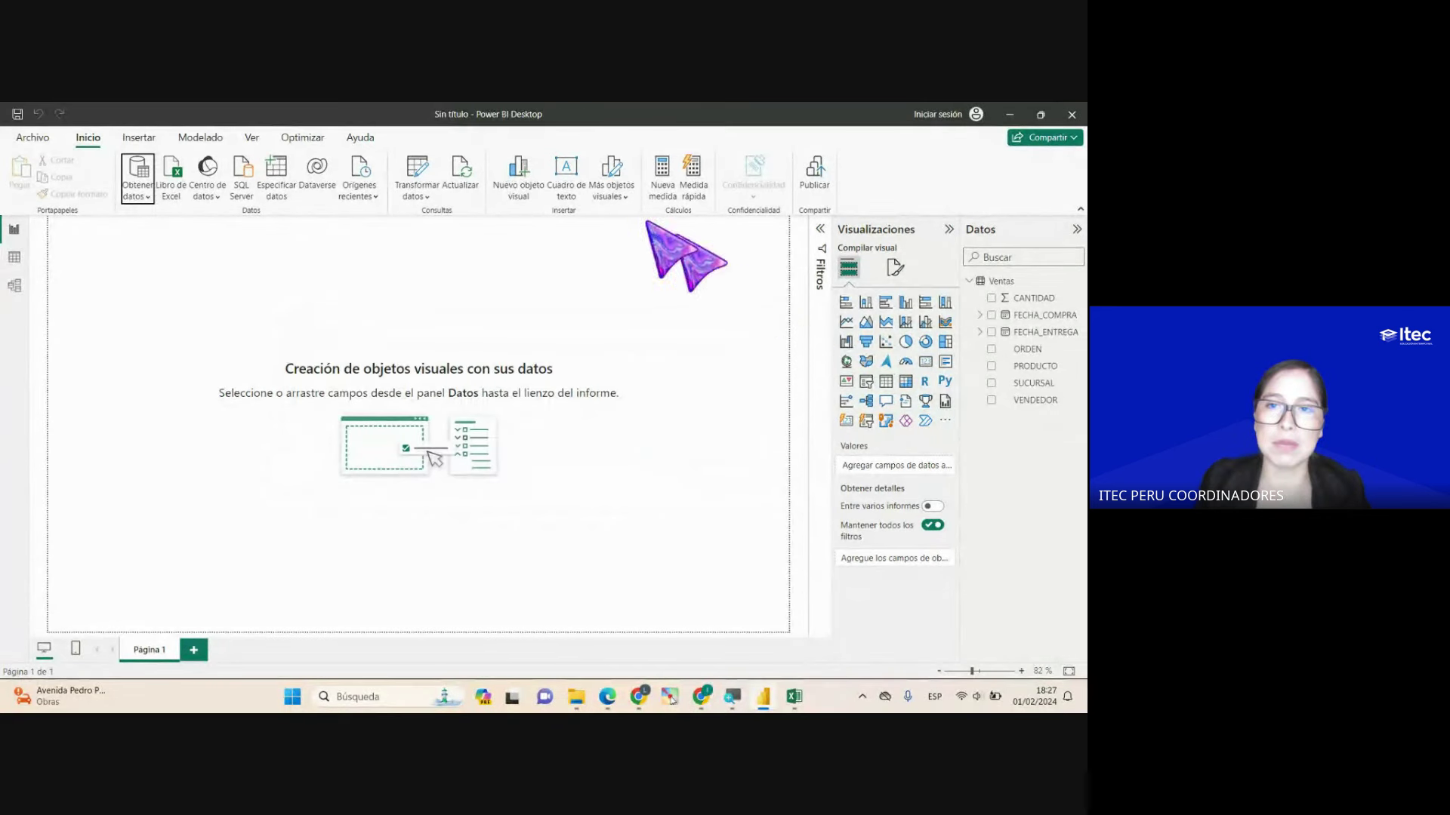
click(140, 194)
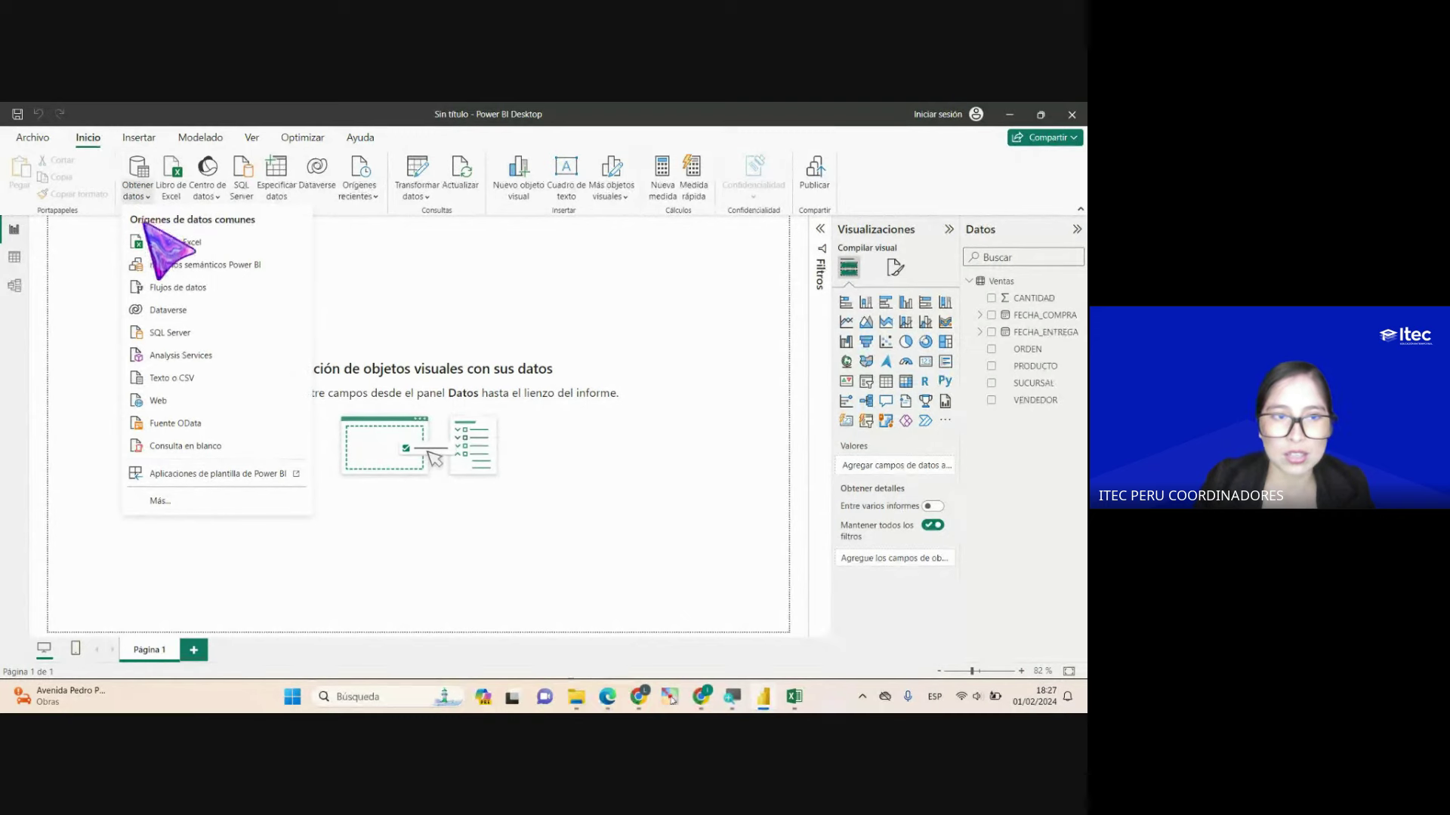
click(161, 402)
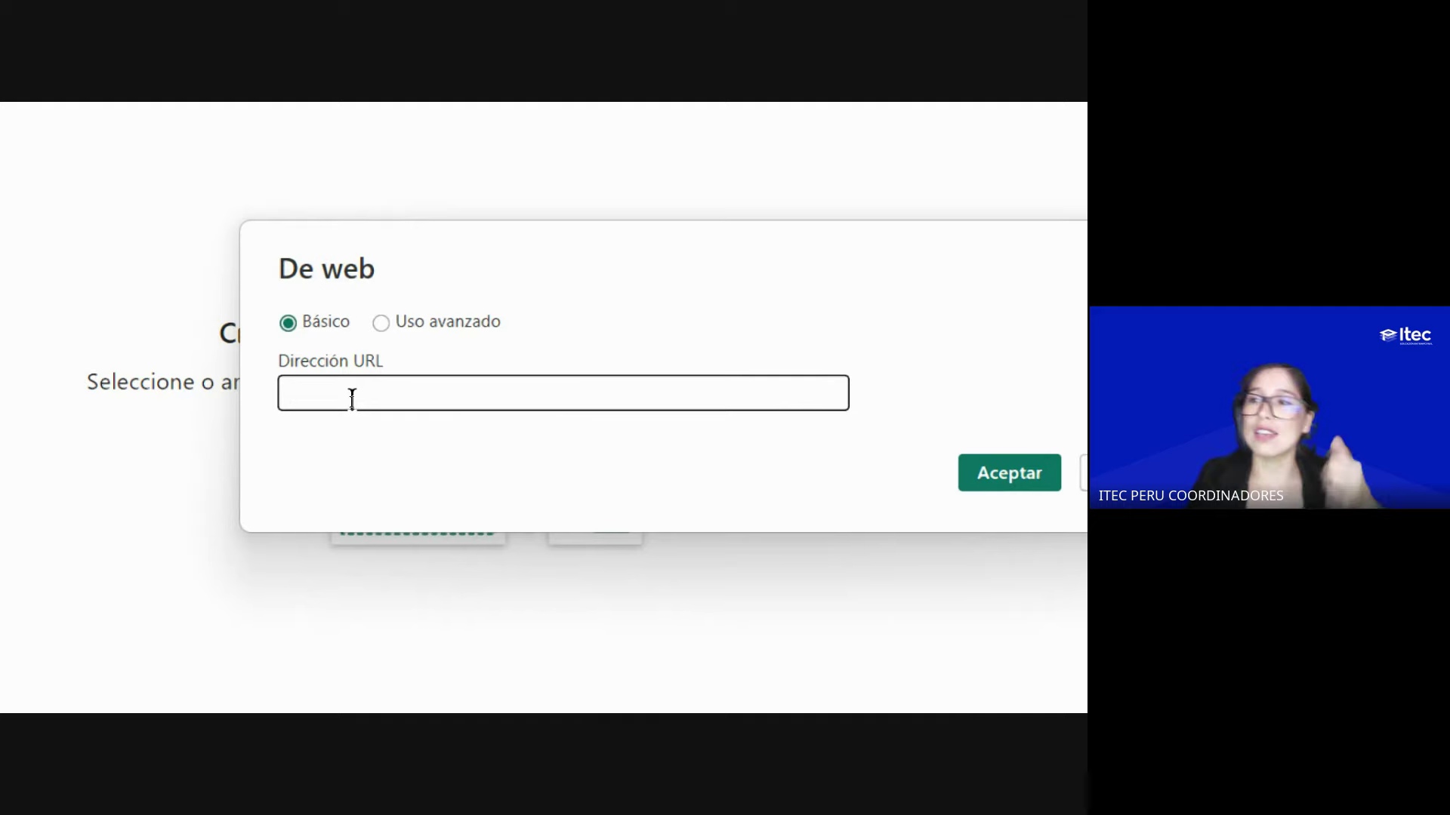
text(https://es.wikipedia.org/wiki/Poblaci%C3%B3n_humana_mundial)
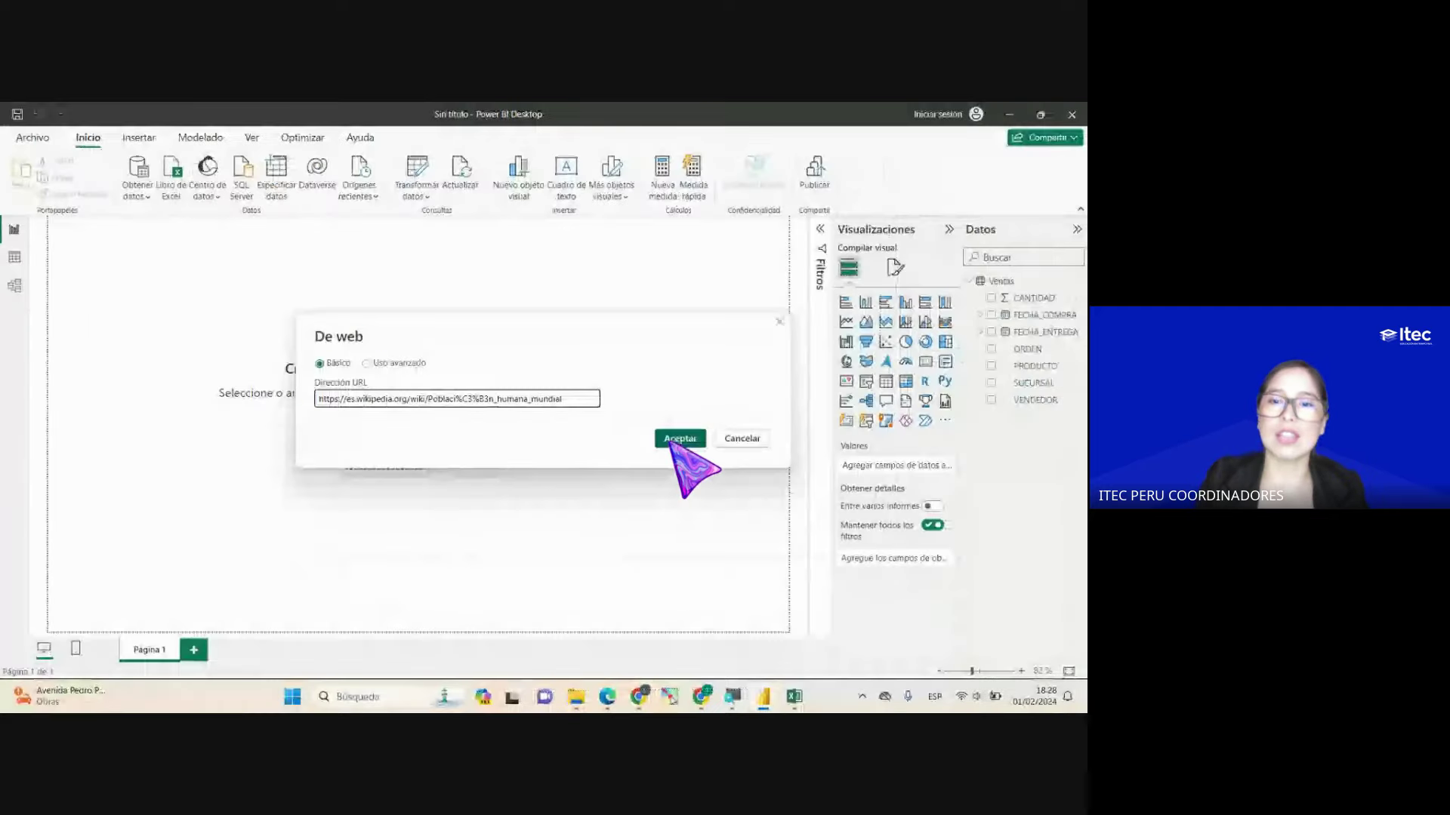
click(691, 439)
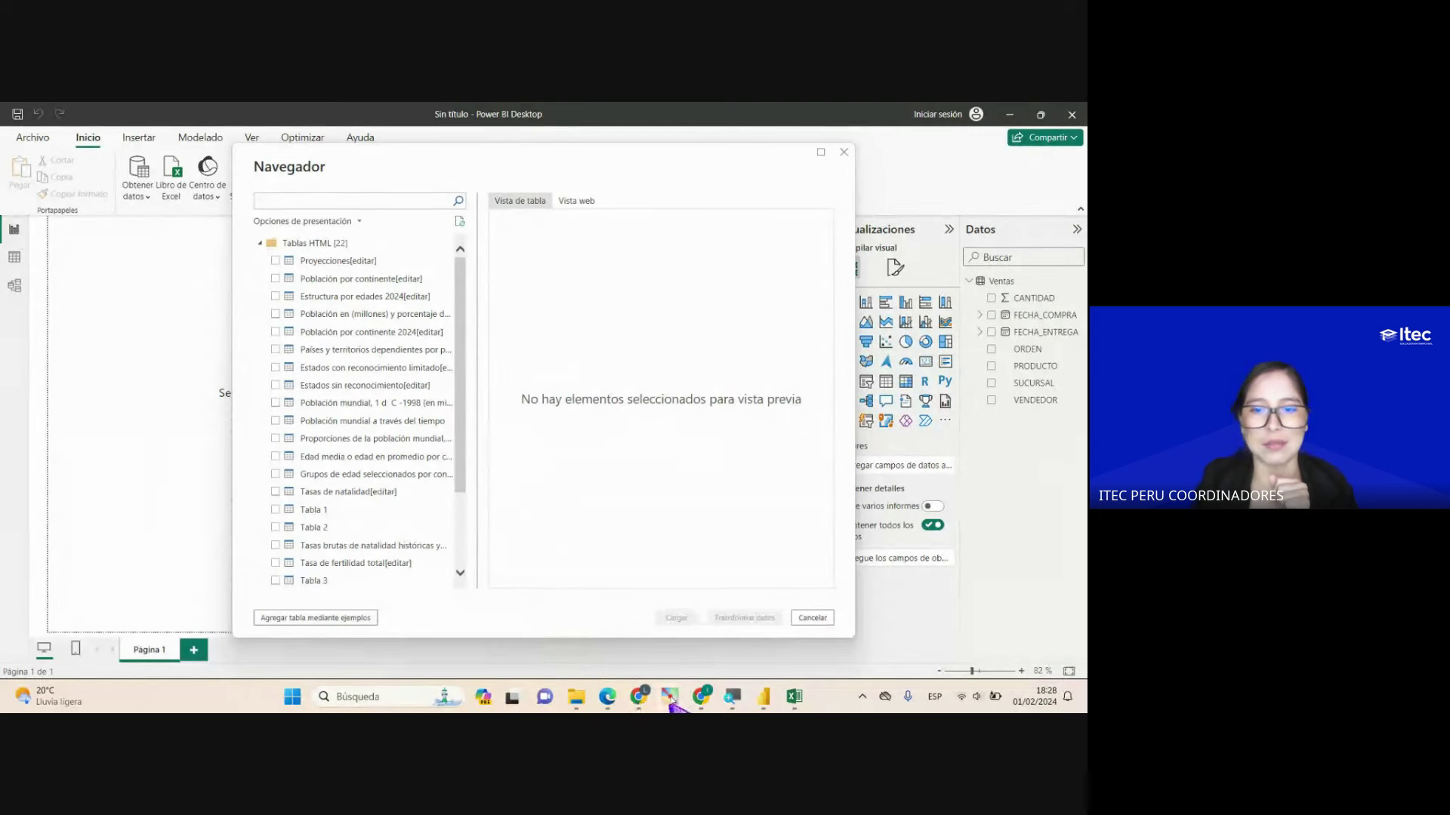
Step: Switch to the Google Meet call in Chrome, turn off the camera, and return to Power BI Desktop
click(714, 698)
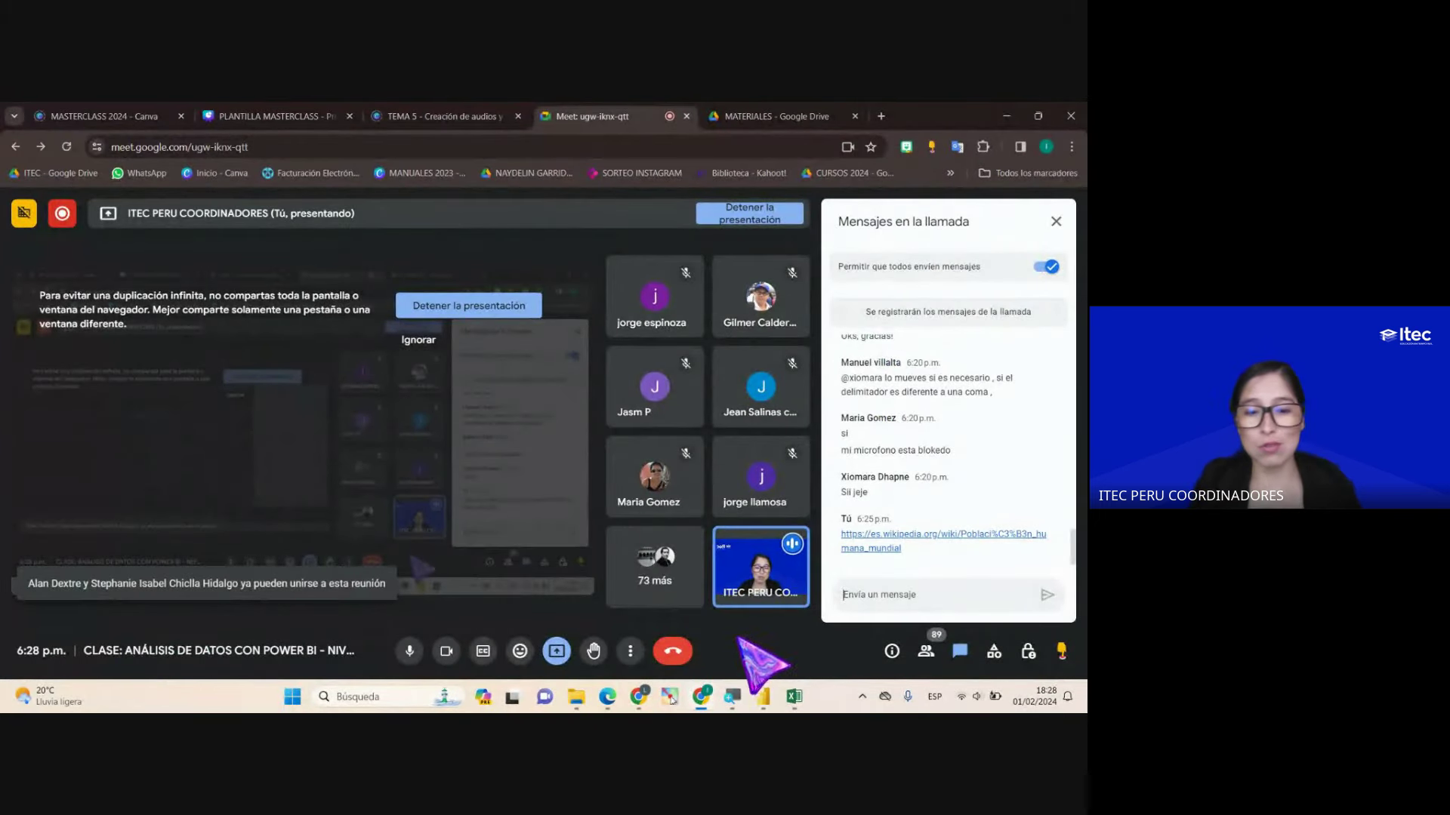
click(446, 651)
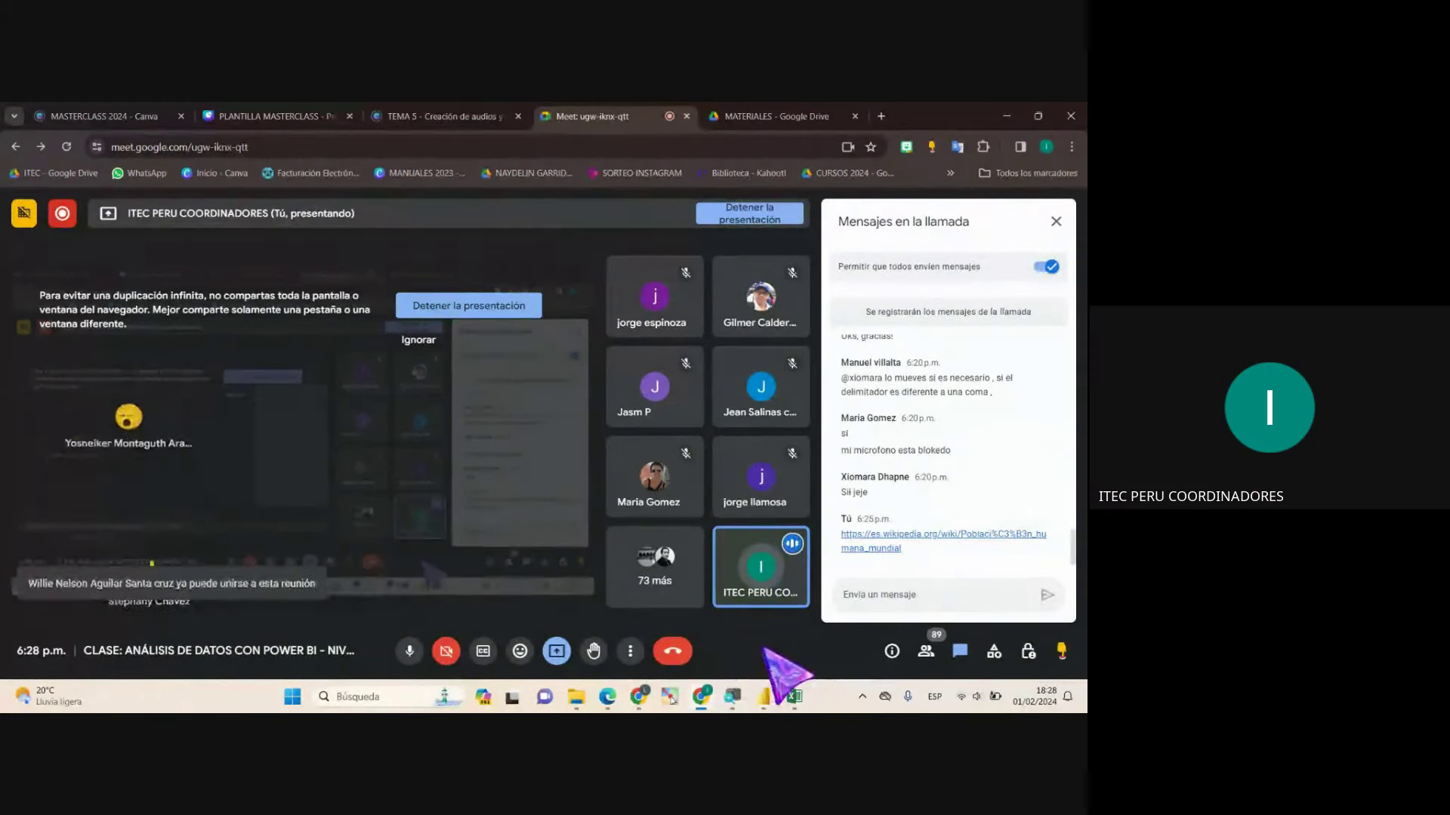
click(763, 696)
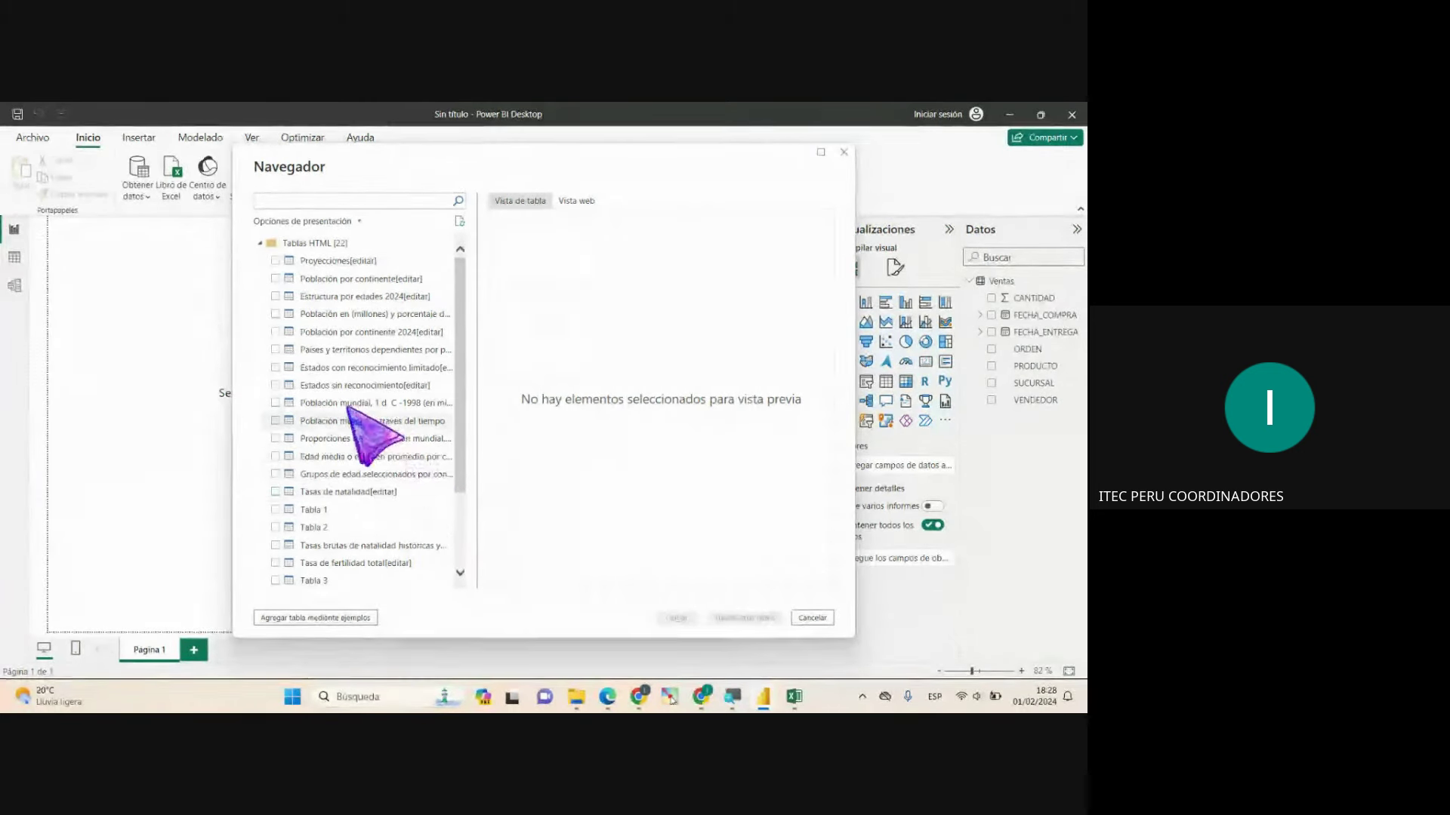
Step: Preview the HTML table Población mundial a través del tiempo and look through its rows
click(275, 420)
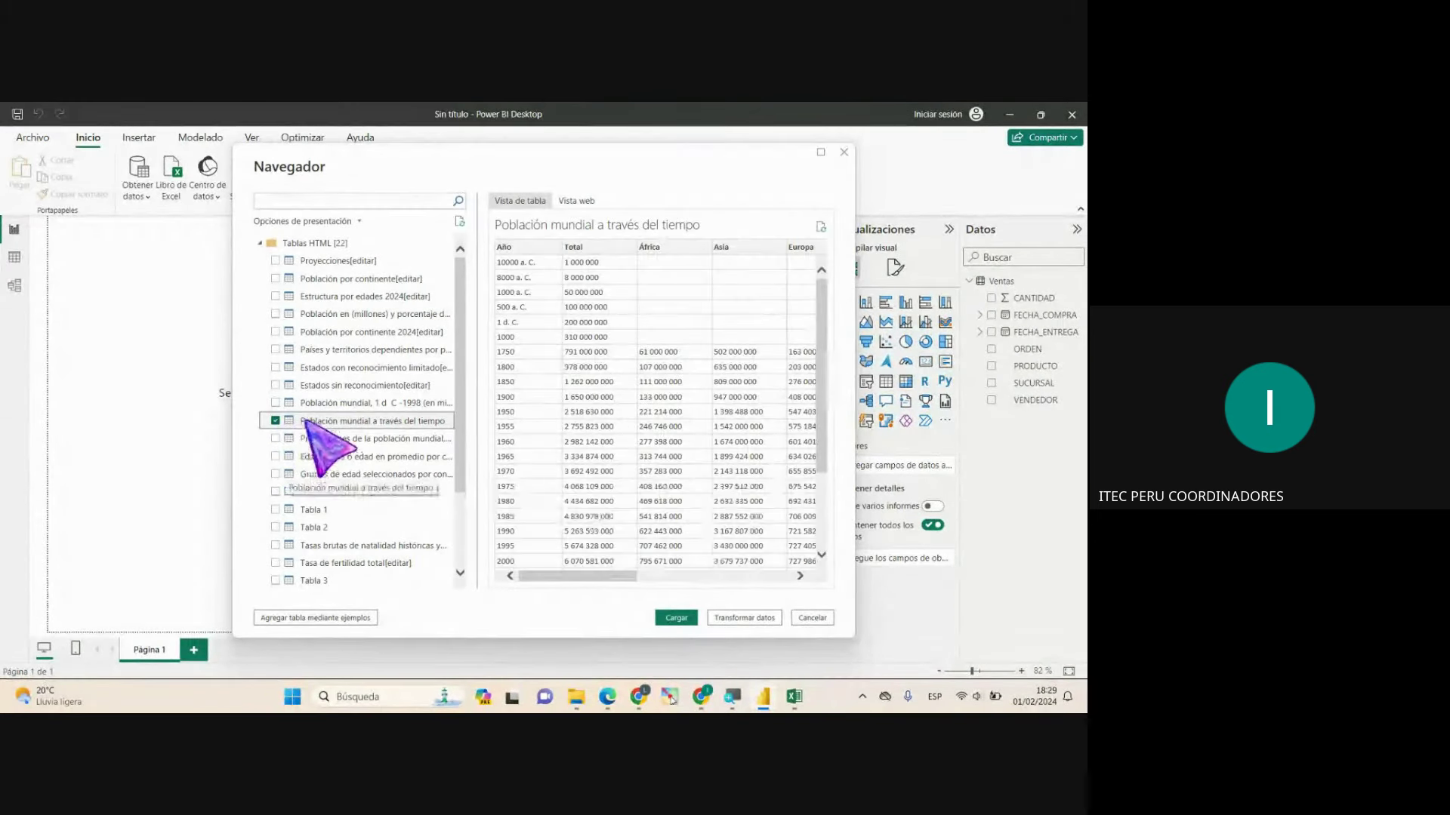
scroll(591, 438, down, 2)
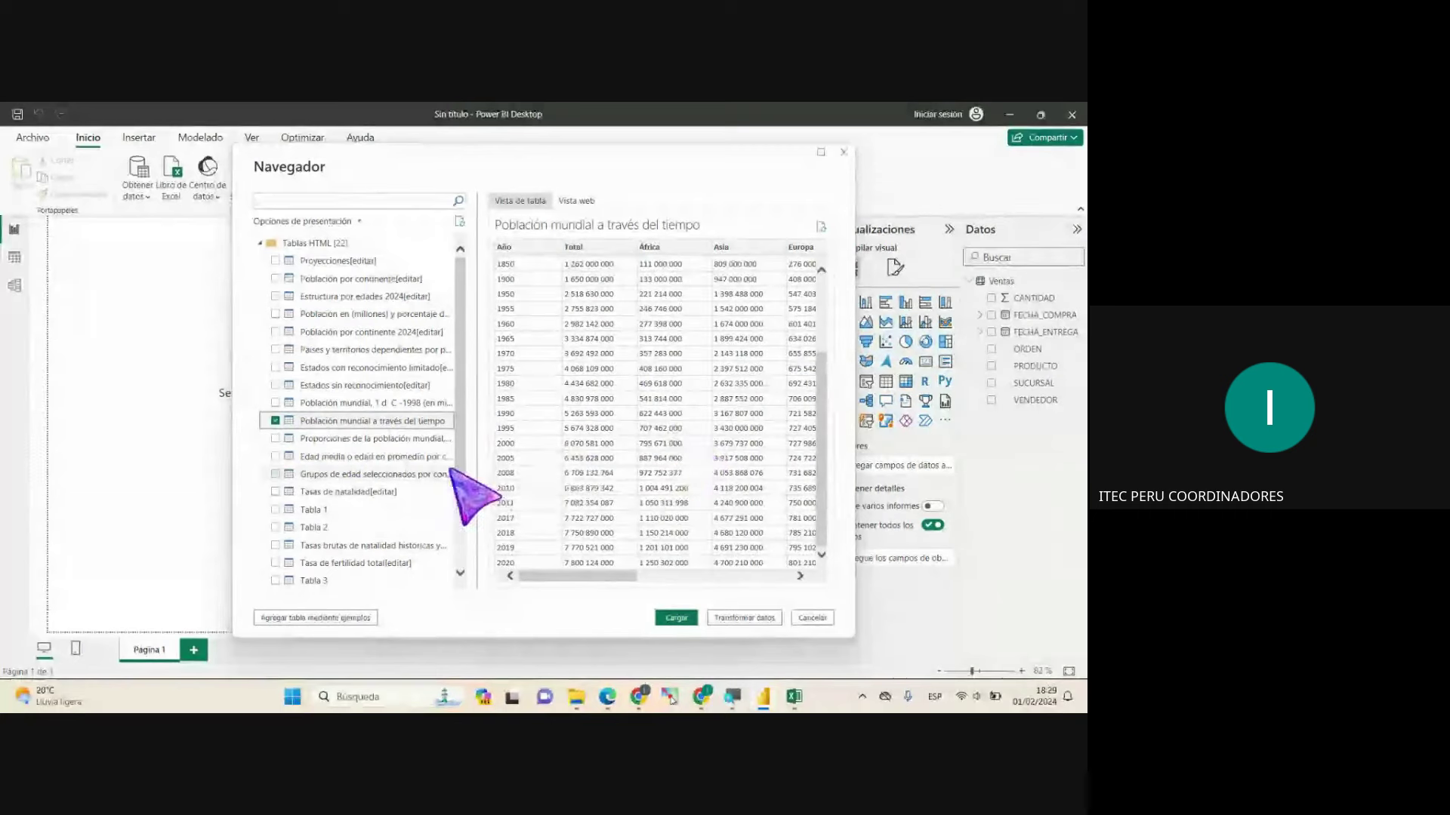
scroll(546, 456, up, 2)
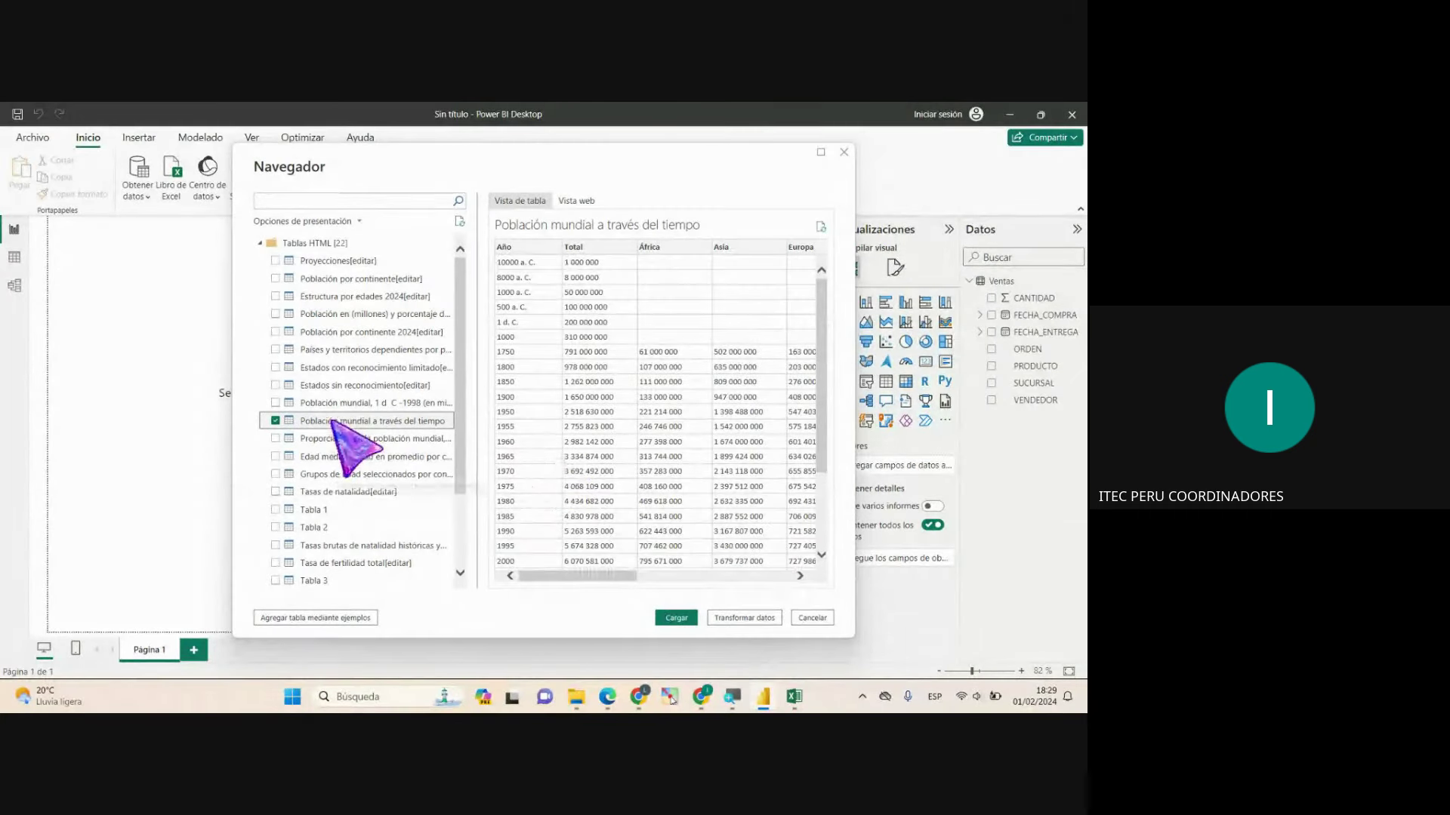
Step: Switch to the Wikipedia article in Chrome, examine its Proyecciones and Población por continente tables, and return to Power BI Desktop
mouse_move(639, 696)
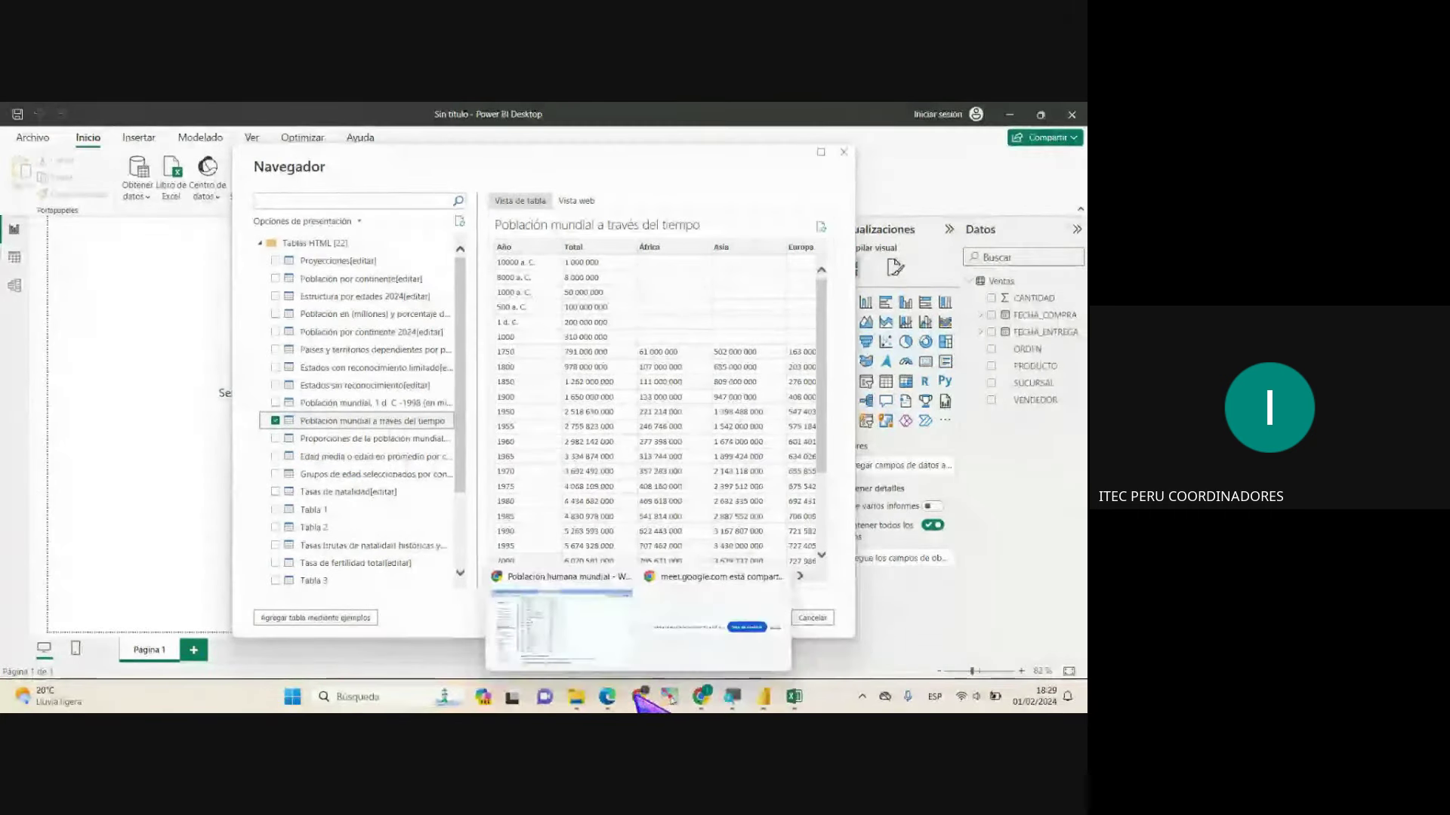
click(577, 628)
scroll(459, 437, up, 5)
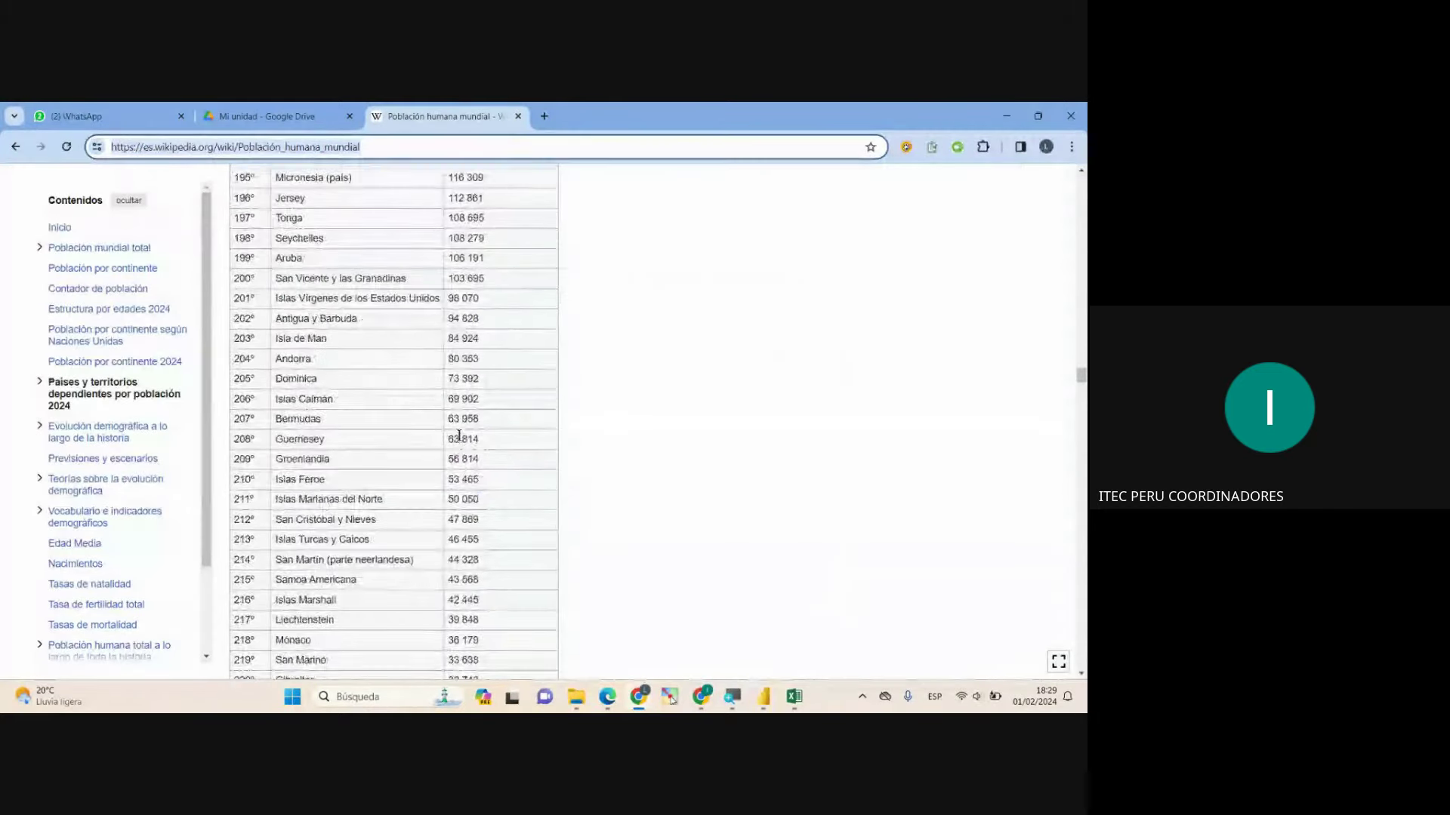
scroll(460, 437, up, 5)
drag(1081, 408, 1081, 202)
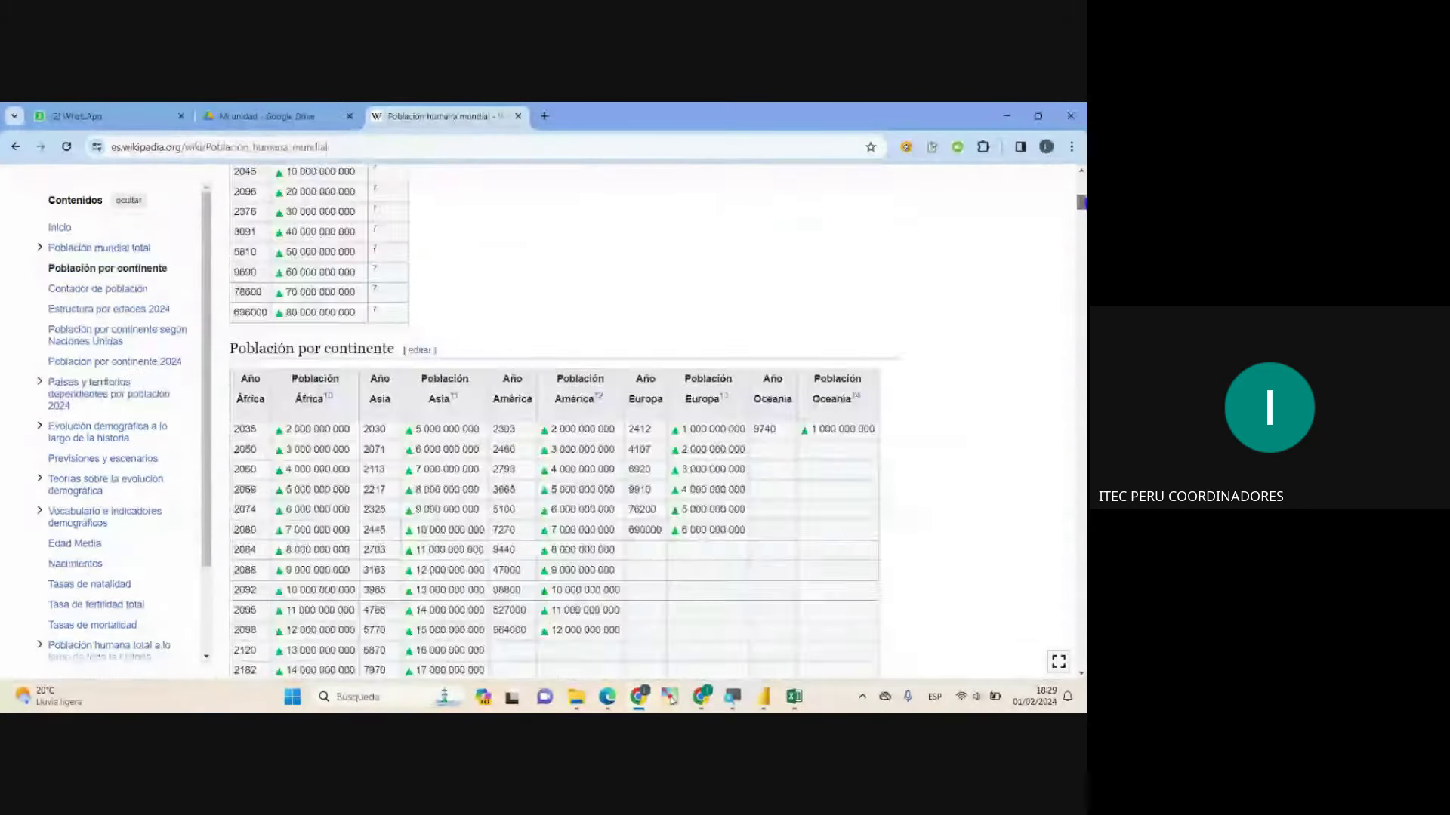
scroll(503, 495, up, 9)
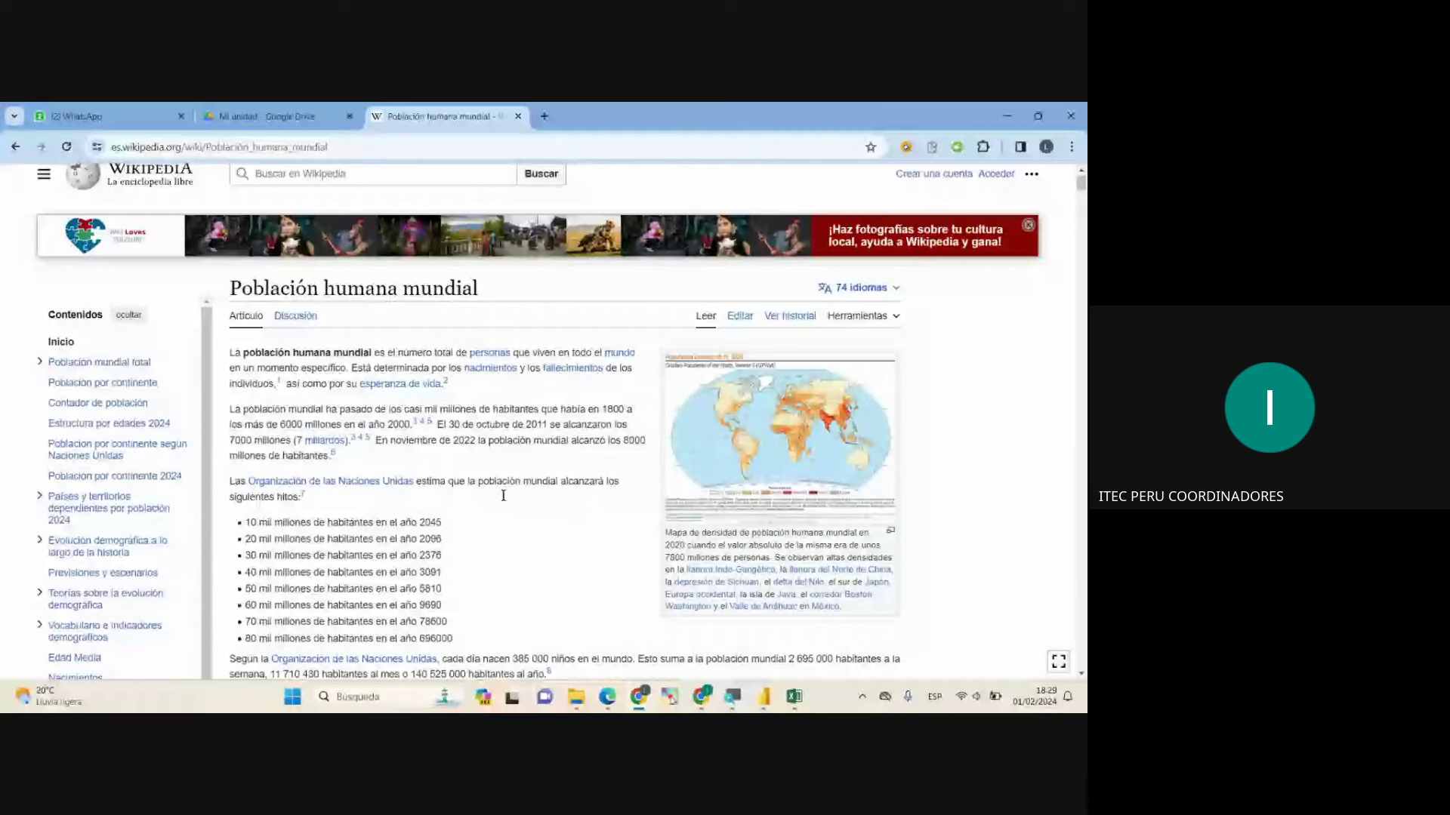
scroll(503, 495, down, 10)
scroll(388, 430, up, 3)
scroll(355, 453, down, 1)
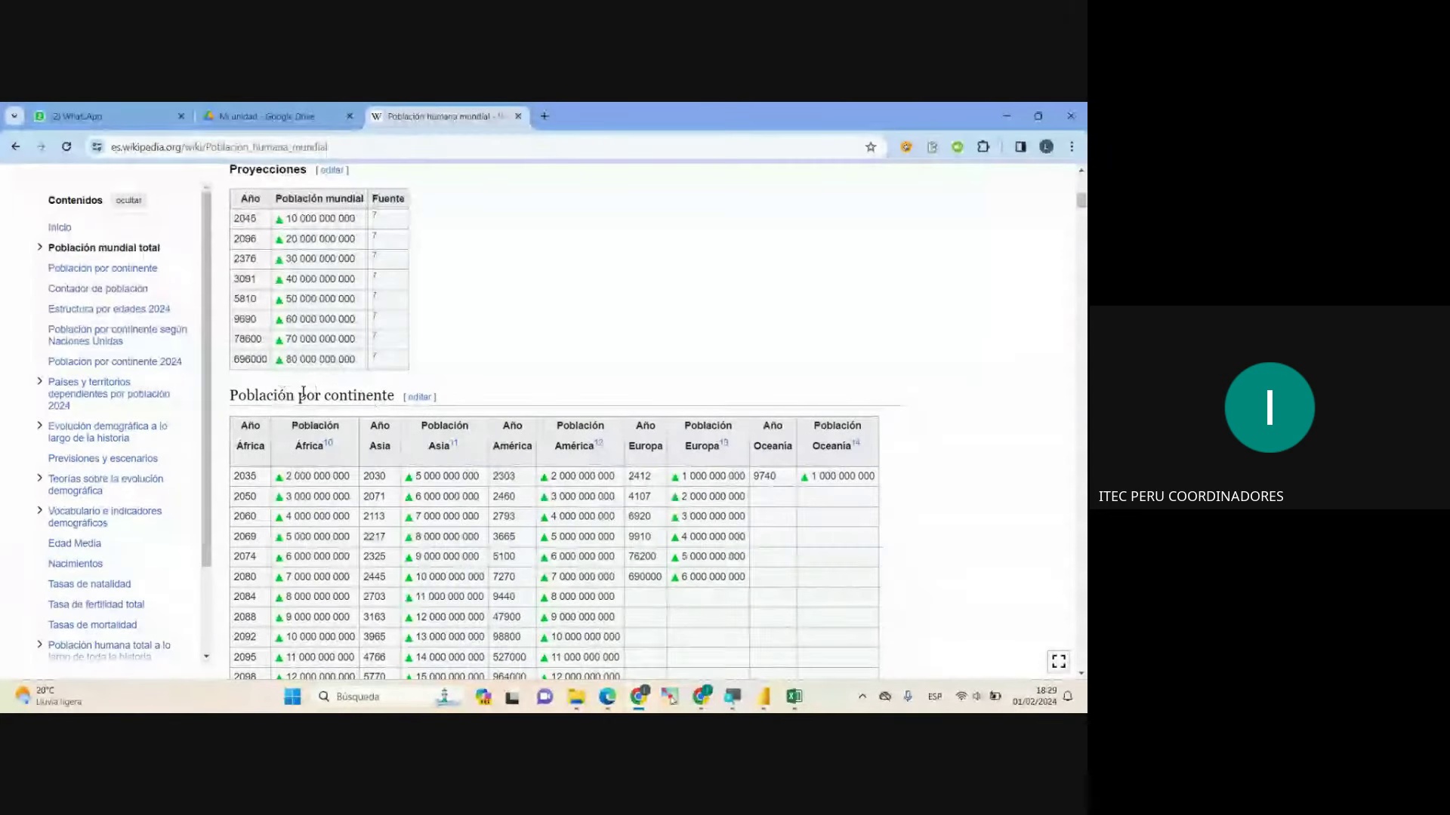
click(761, 694)
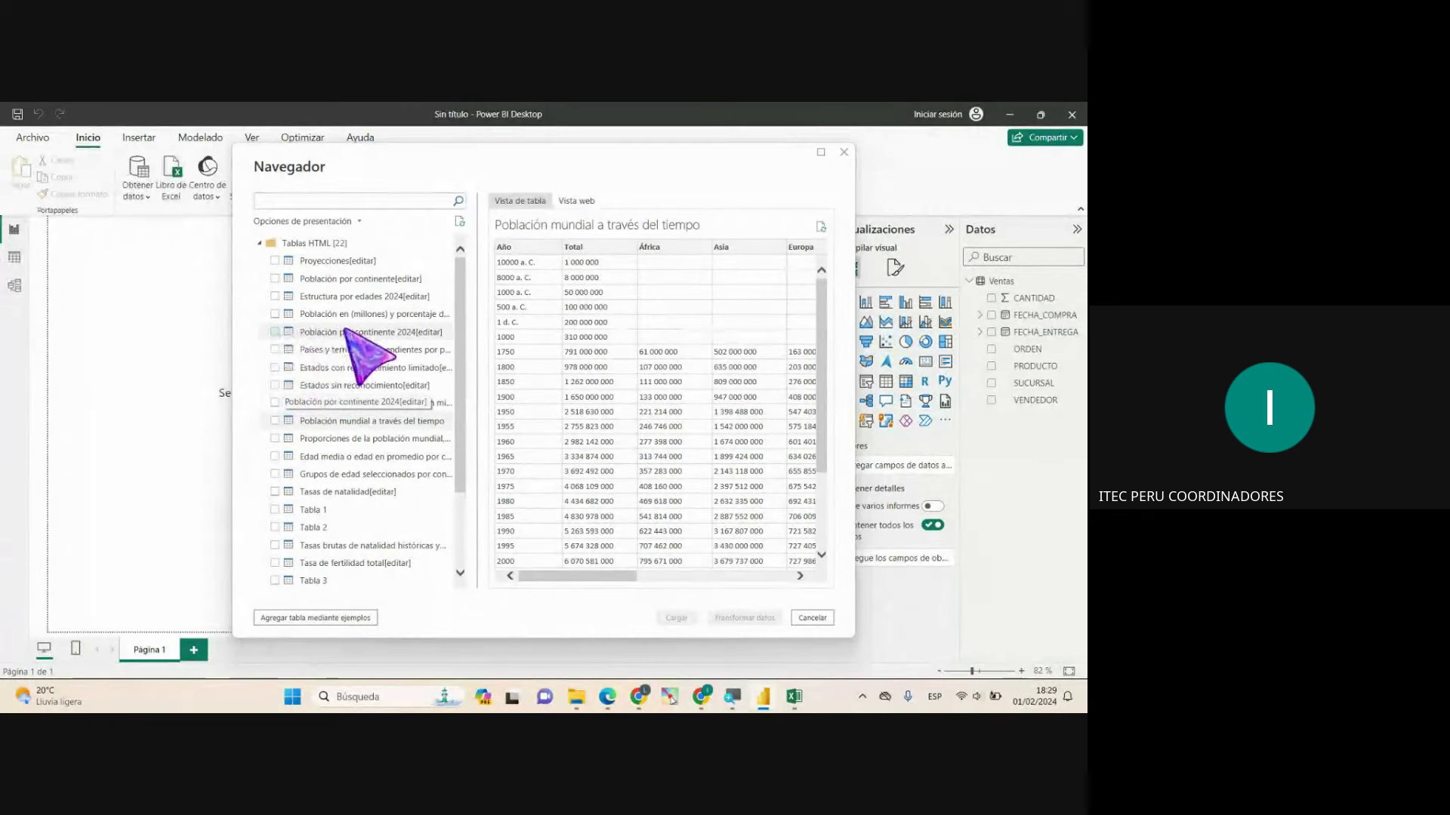
Step: Preview the Población por continente table, compare it with the same table in the Wikipedia article in Chrome, and return to Power BI Desktop
click(276, 279)
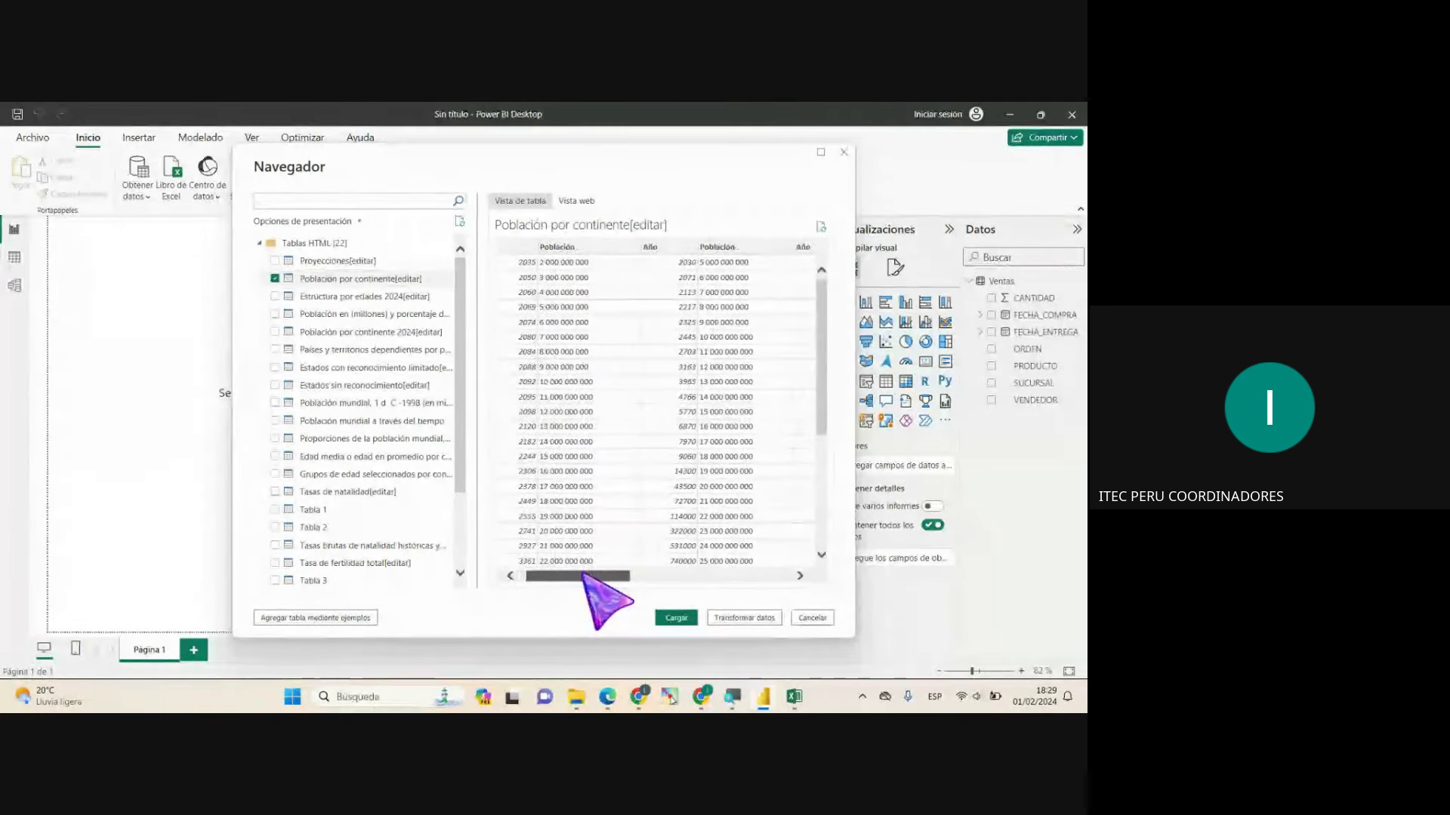
drag(588, 573, 547, 545)
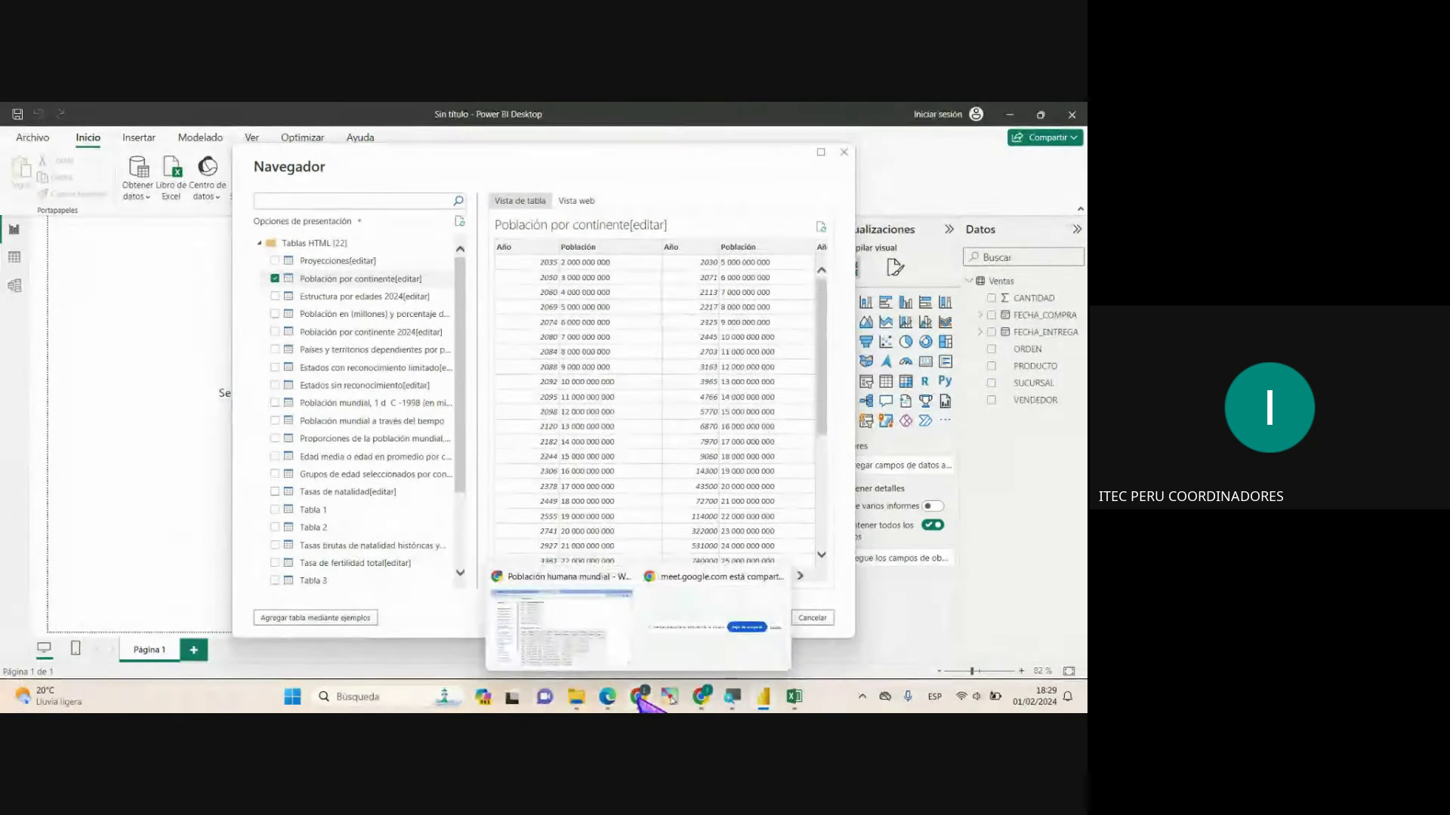
click(576, 655)
scroll(543, 562, down, 1)
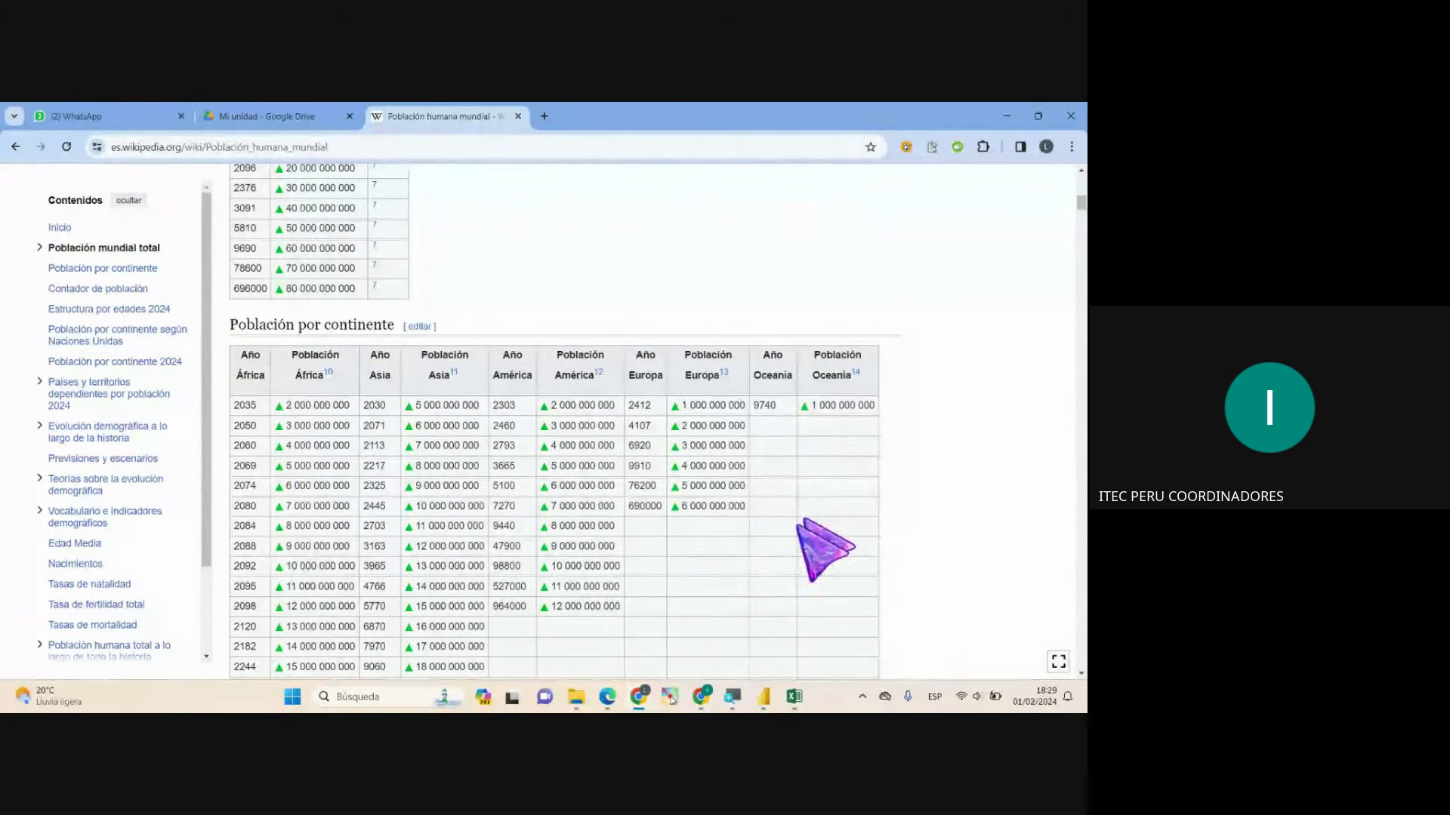
scroll(566, 477, up, 2)
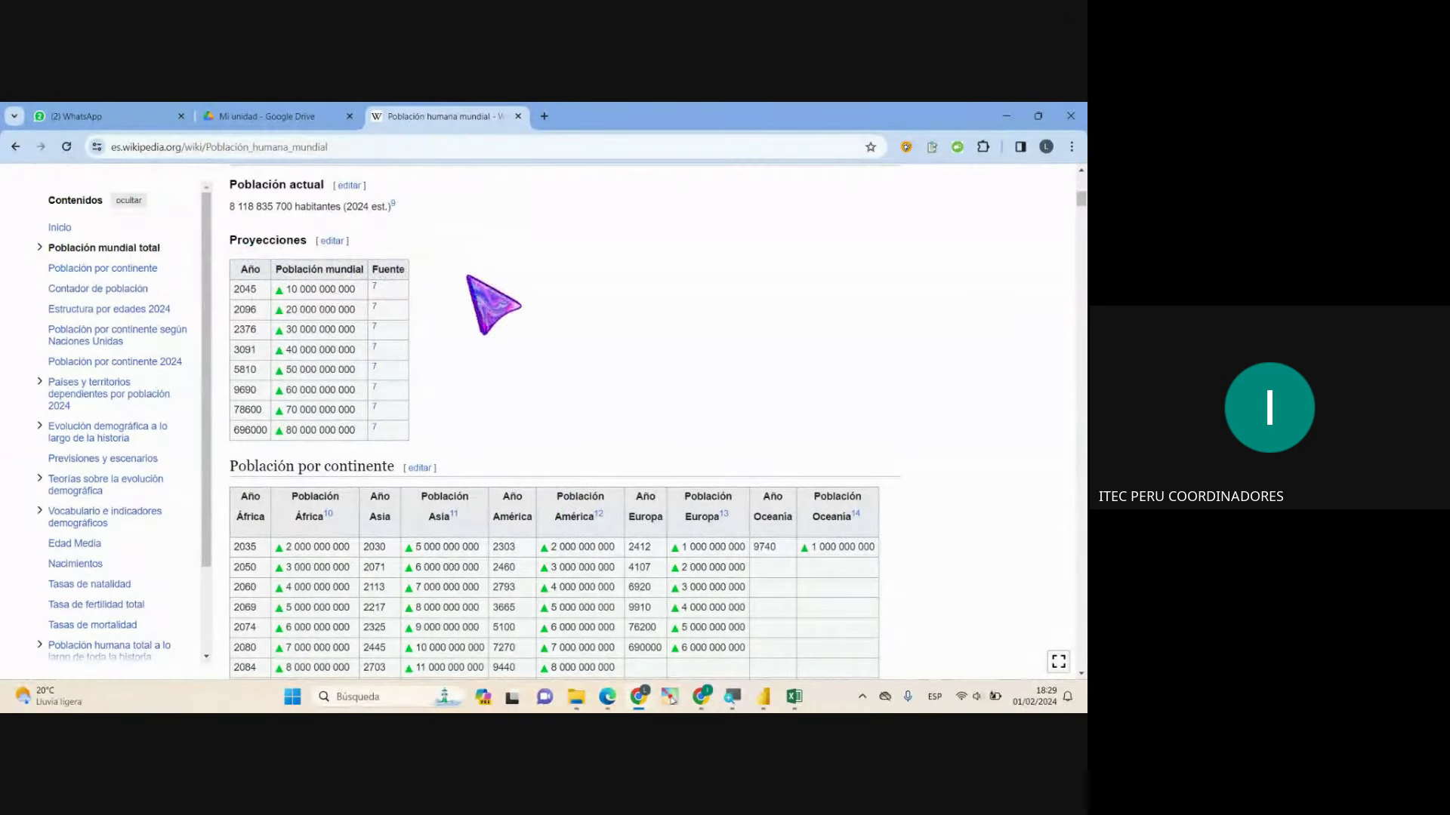
scroll(303, 238, up, 1)
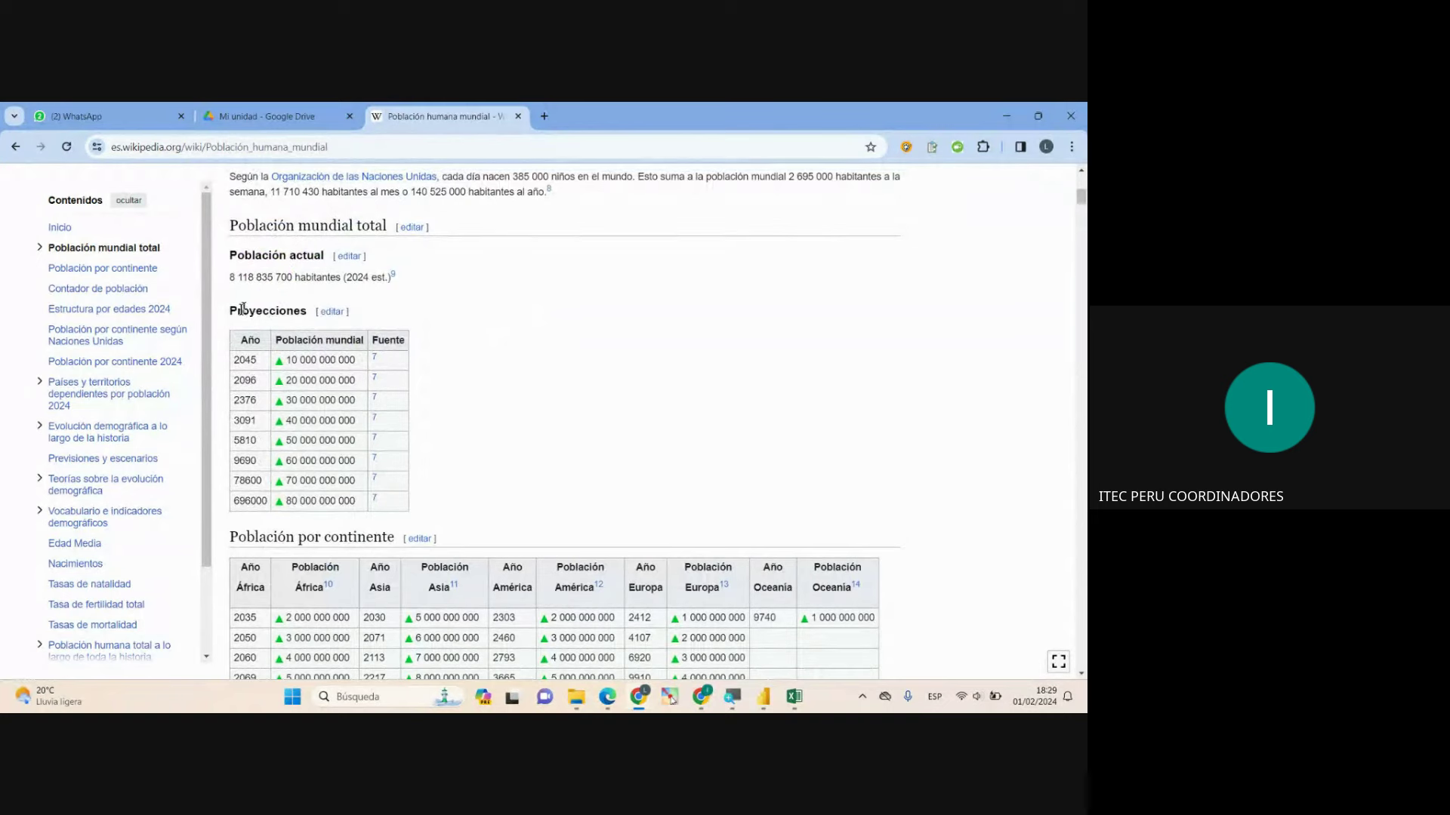
key(alt+Tab)
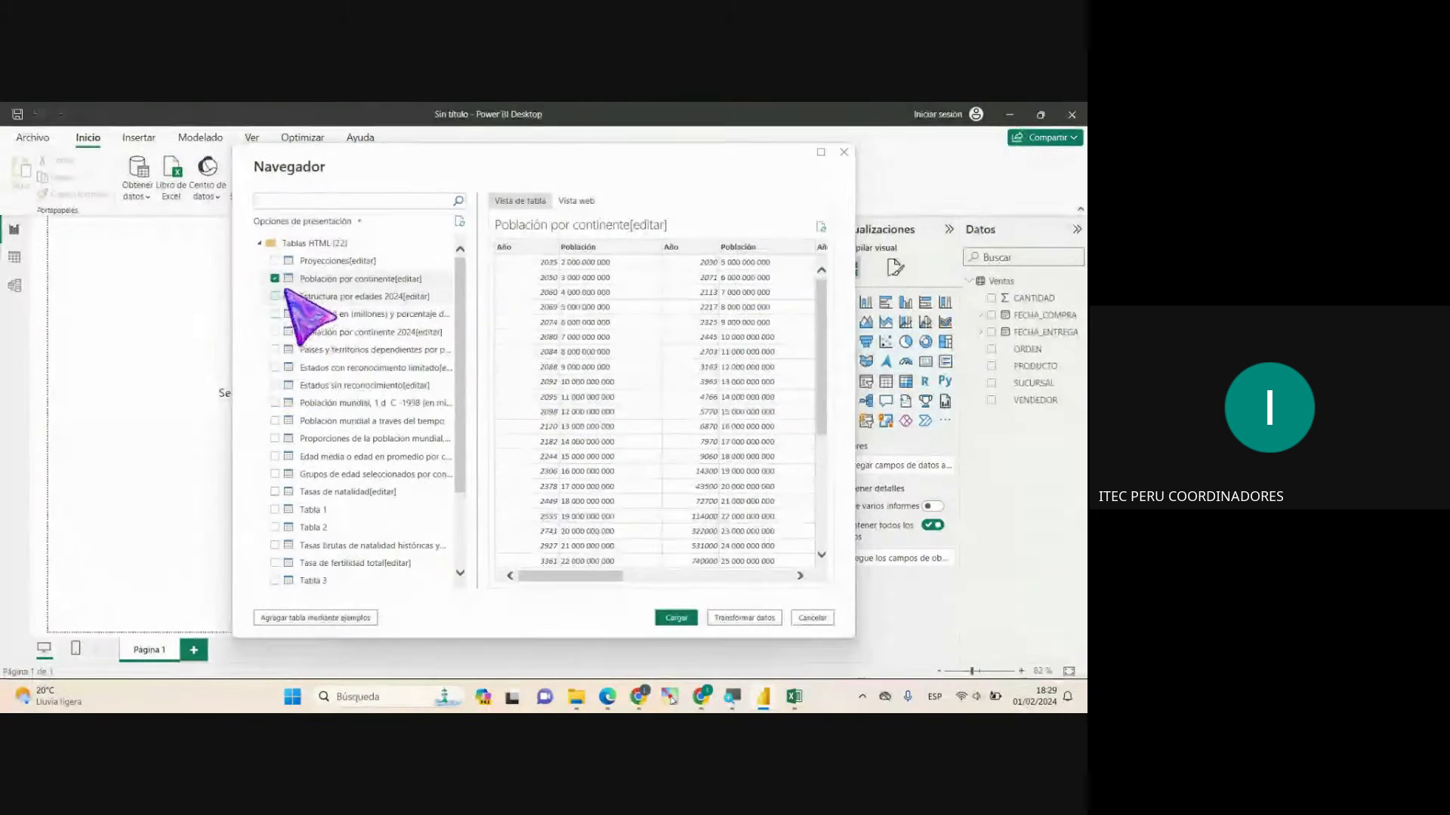
Step: Select the Proyecciones table instead of Población por continente, compare it with the Wikipedia article's table in Chrome, and load it into Power BI
click(275, 261)
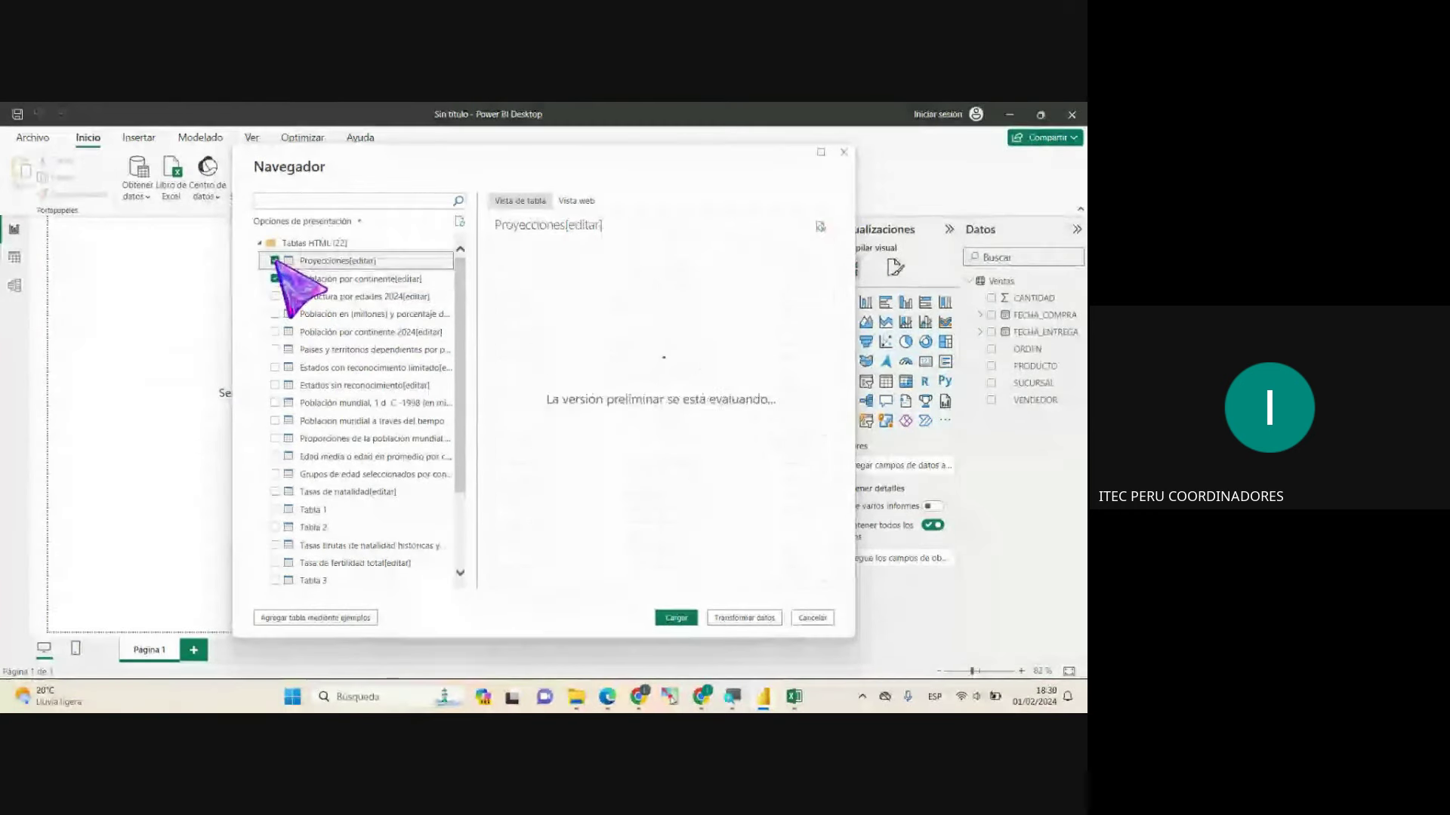
click(275, 279)
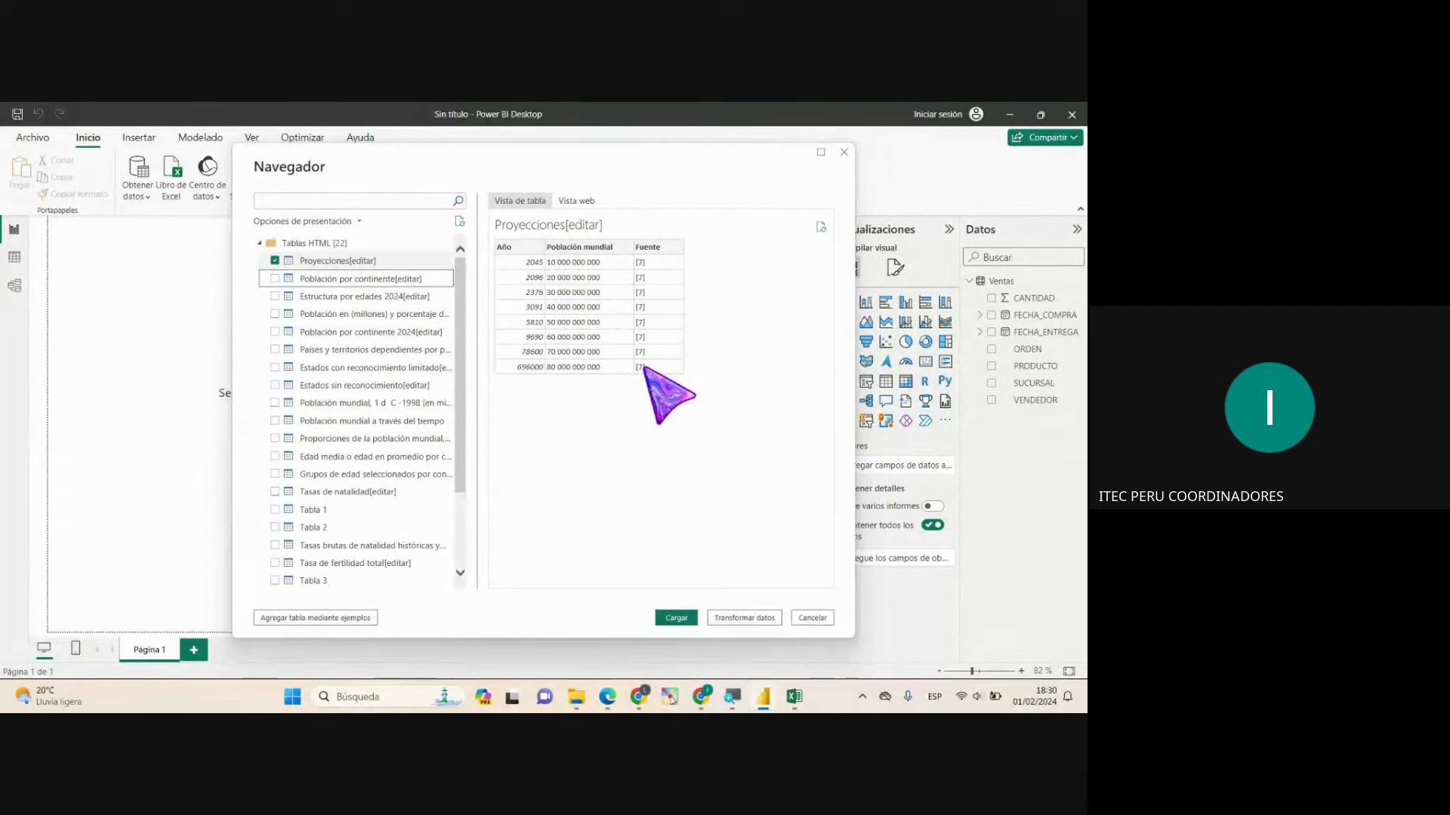
key(alt+Tab)
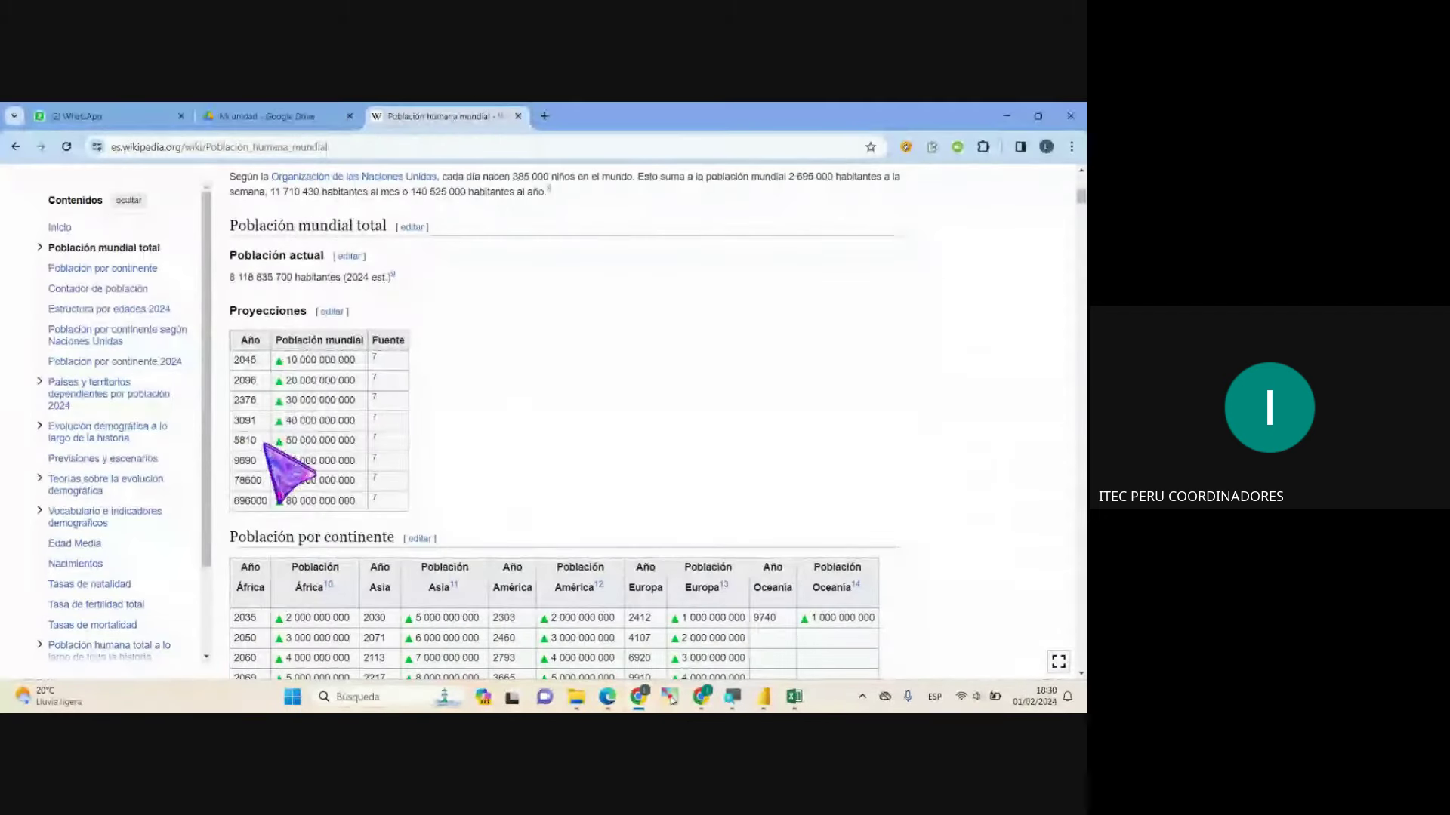
key(alt+Tab)
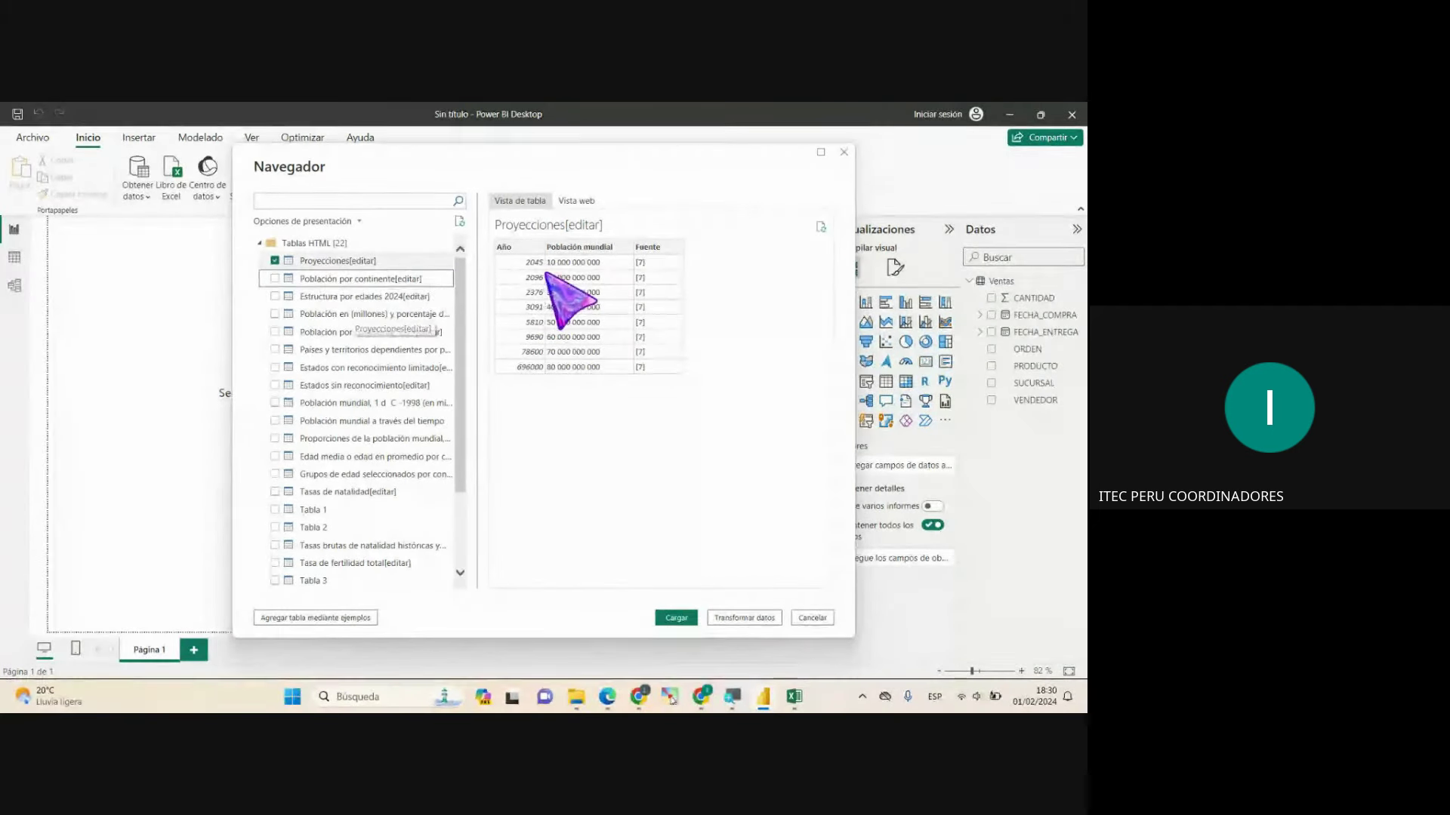
click(676, 618)
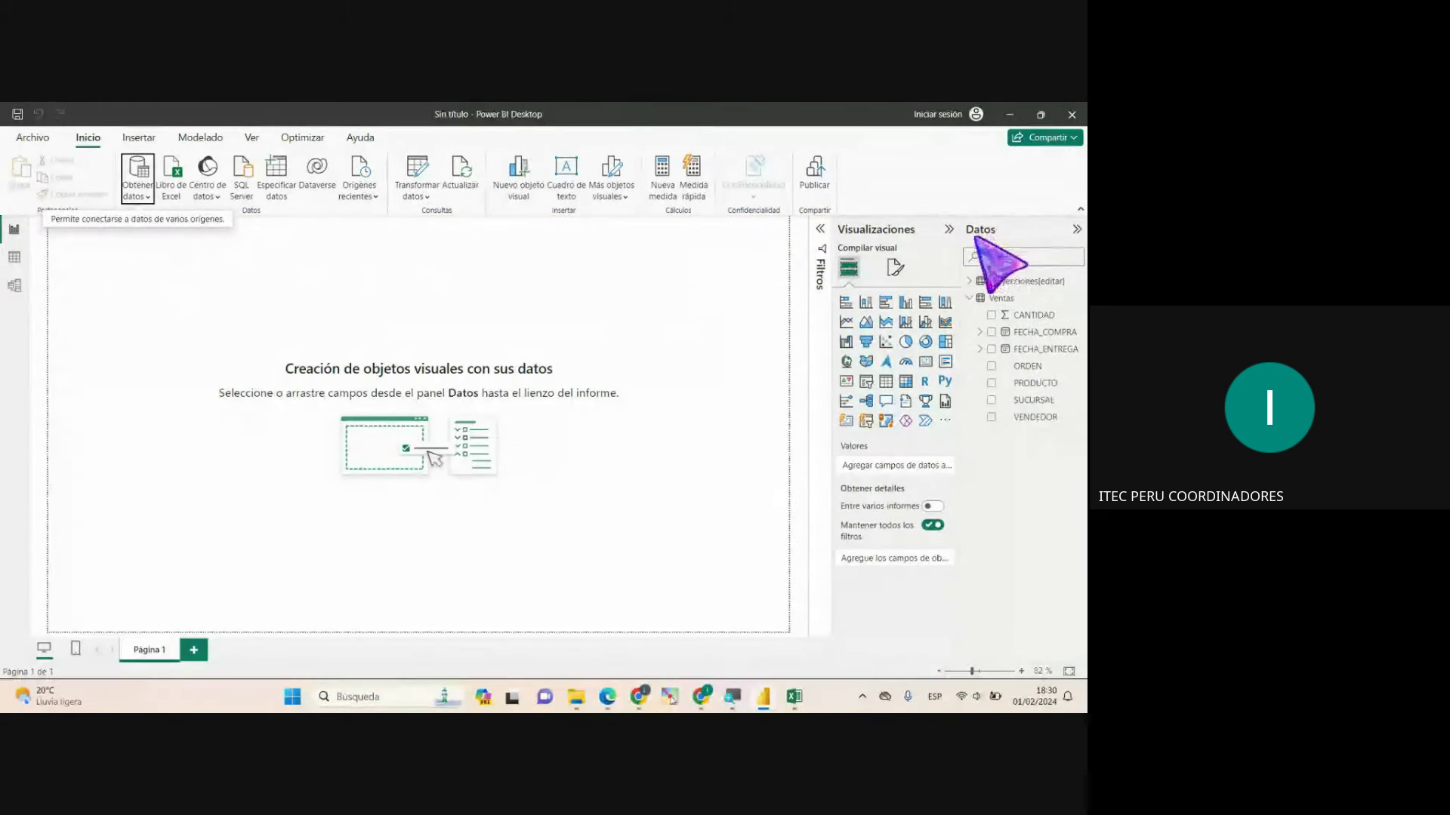
Step: Expand the fields of the loaded Proyecciones table and open Table view
click(970, 281)
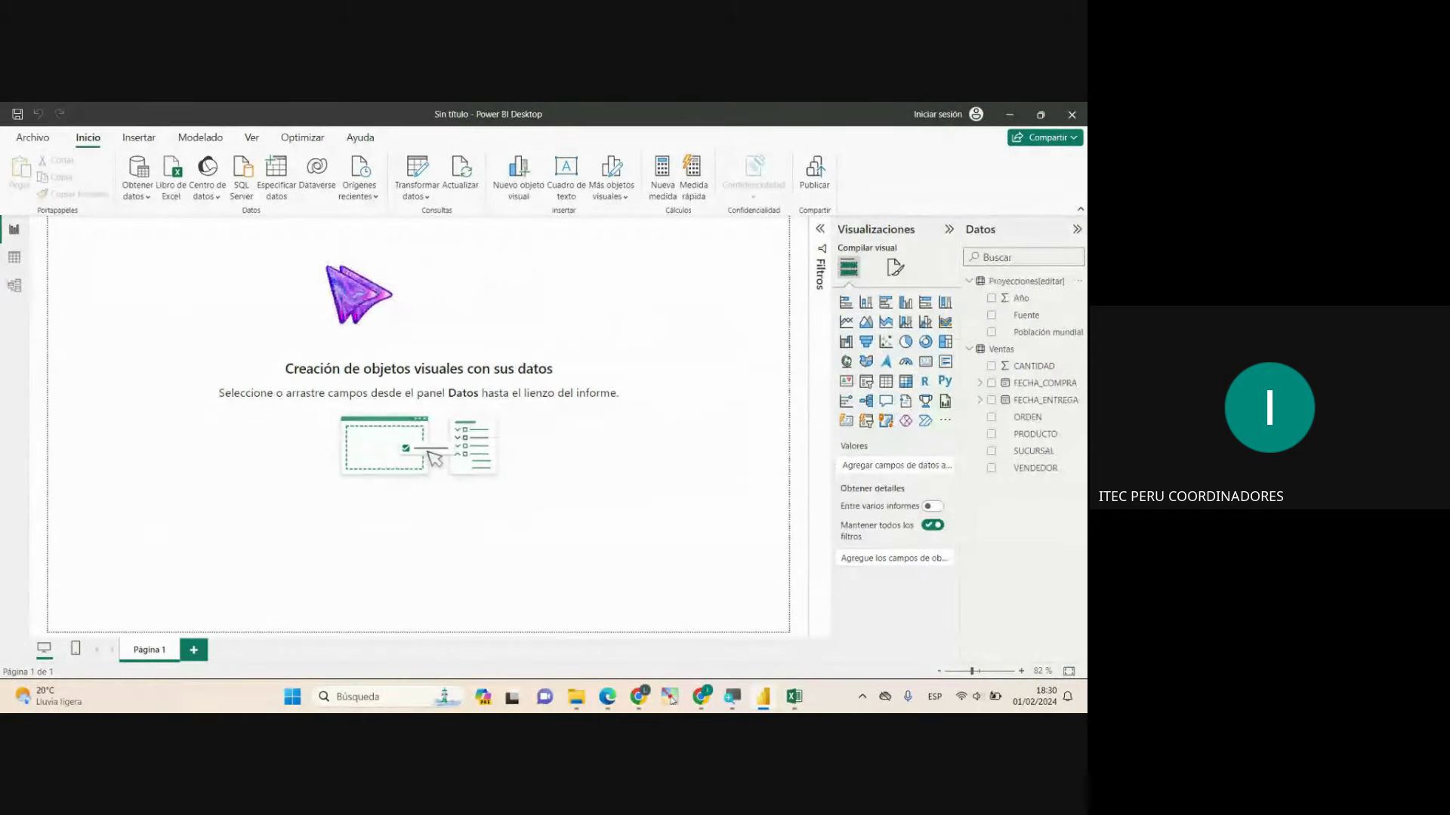
click(14, 258)
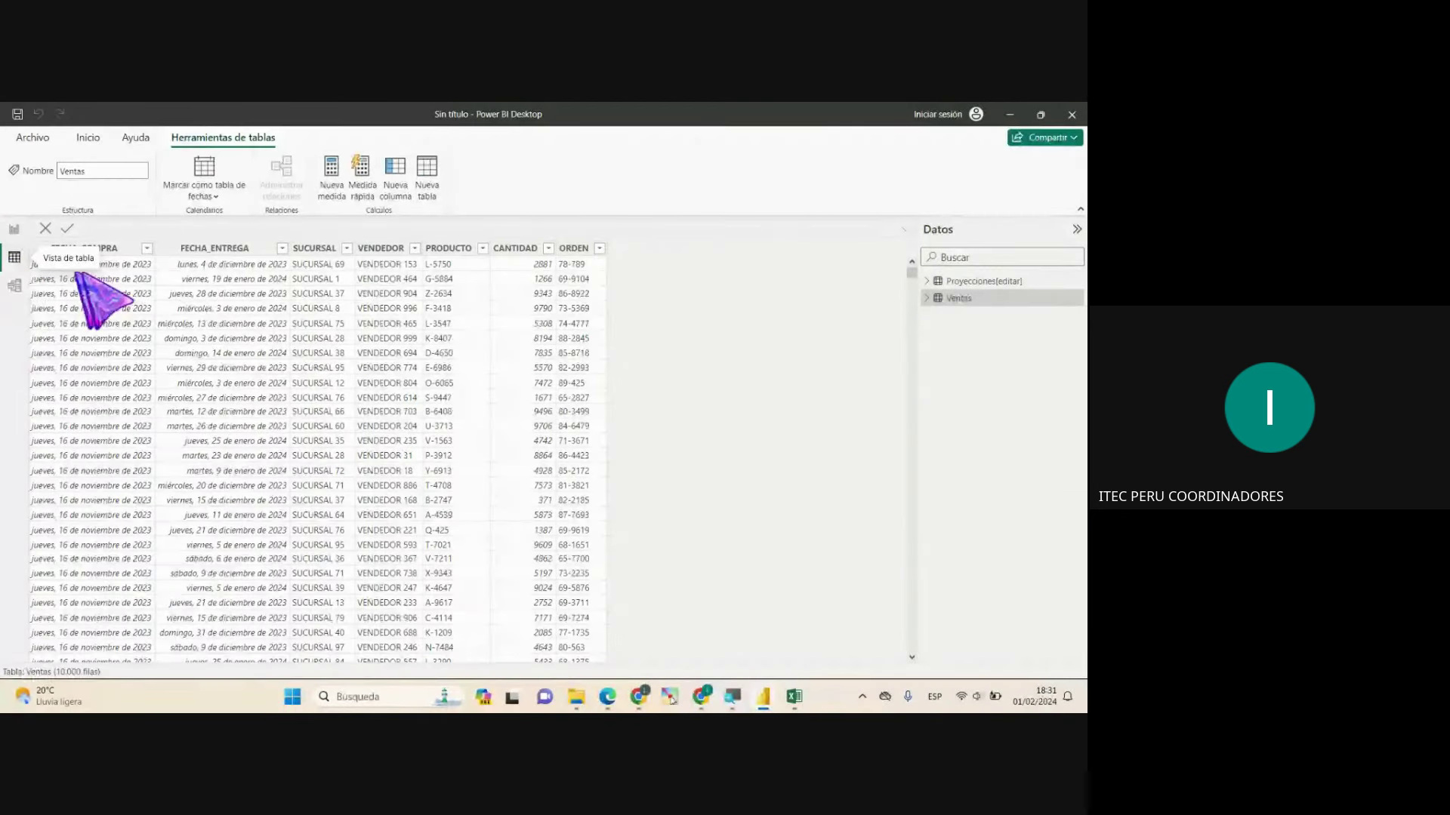
Step: View the rows of the Proyecciones table in Table view and return to Report view
click(953, 281)
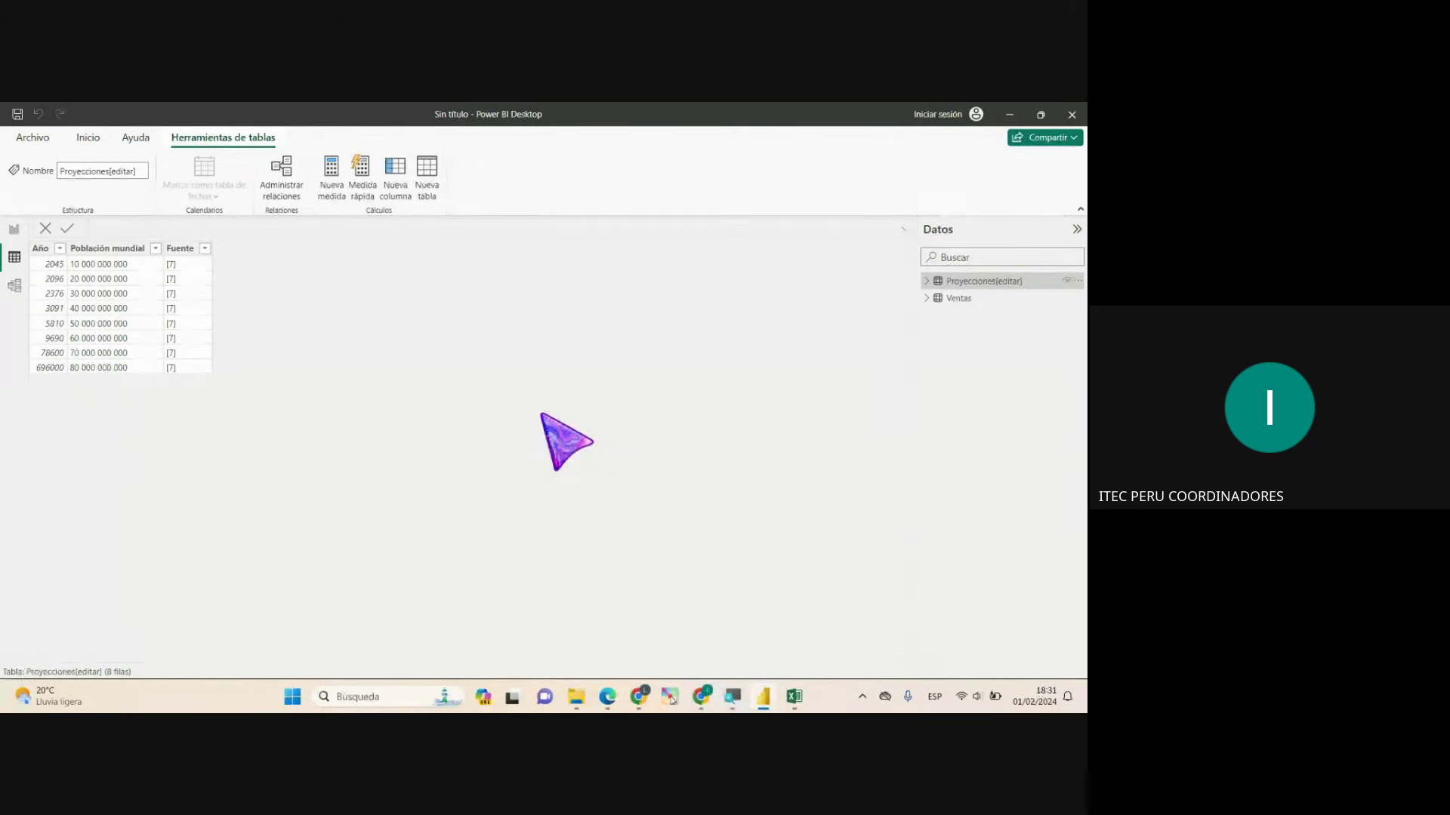
click(14, 229)
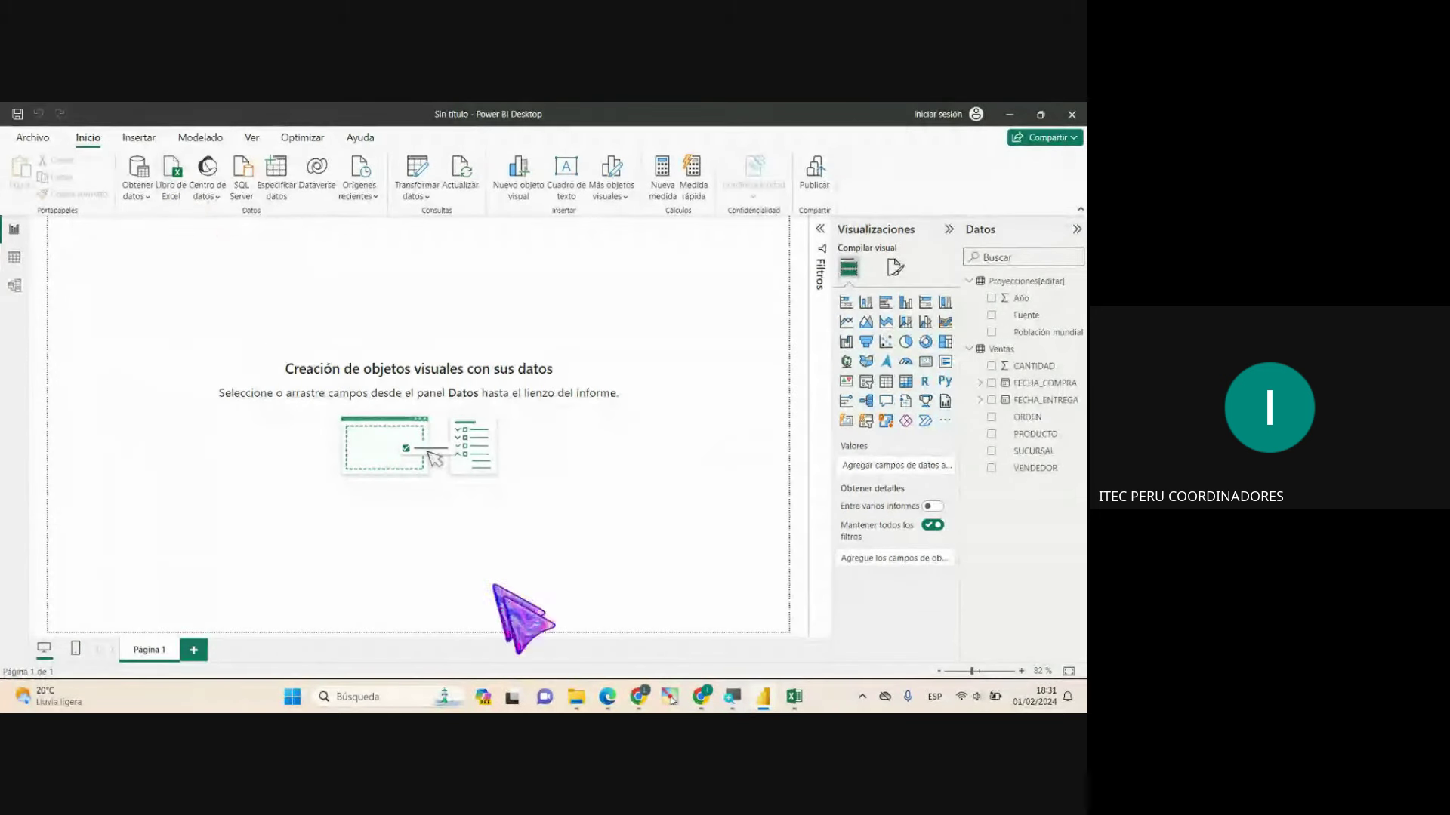
Step: In File Explorer's CLASE 2 folder, preview BASE_VENTAS and BASE_CLIENTES, and open the BASE_VENTAS workbook in Excel
click(576, 696)
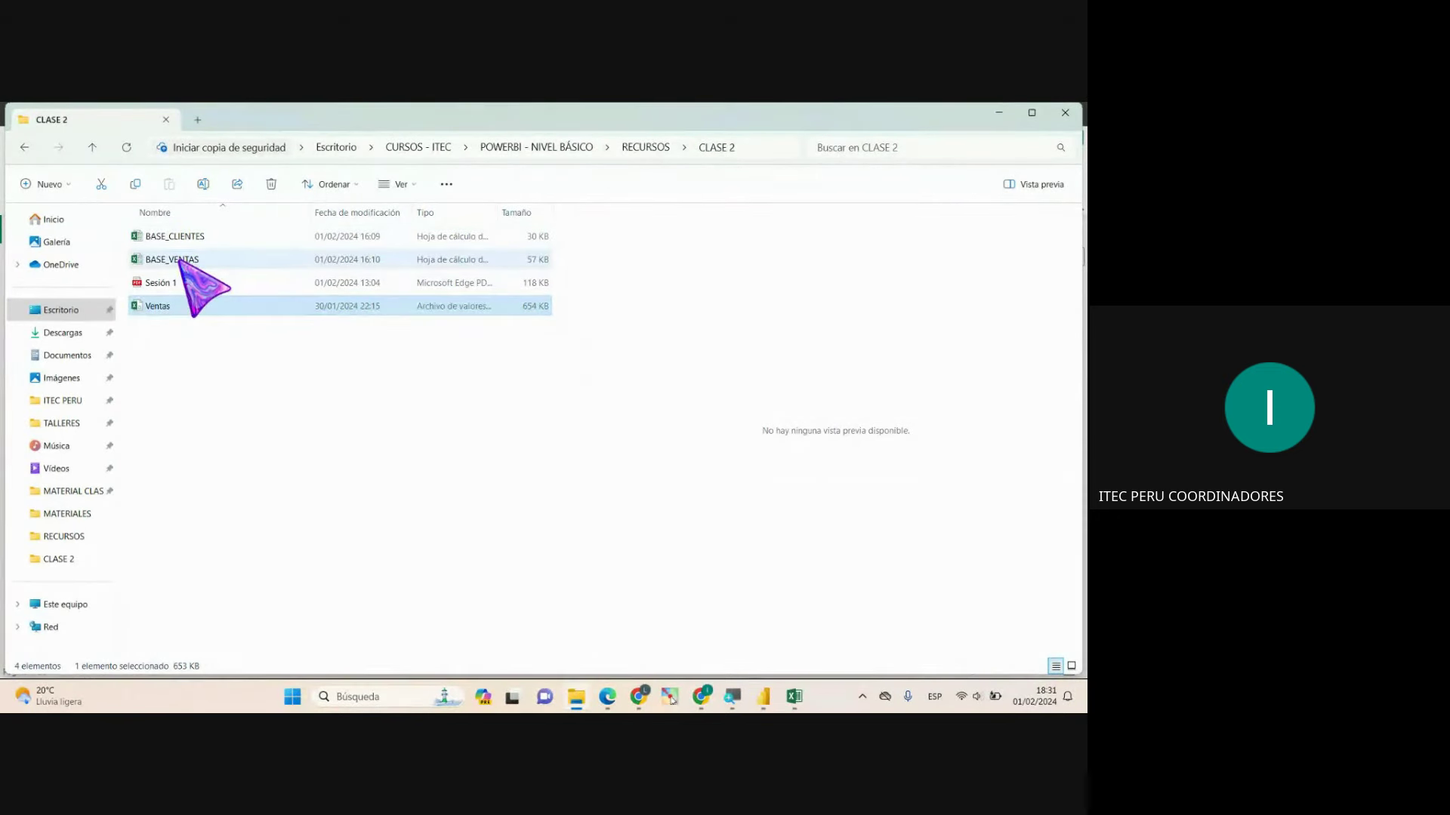
click(183, 259)
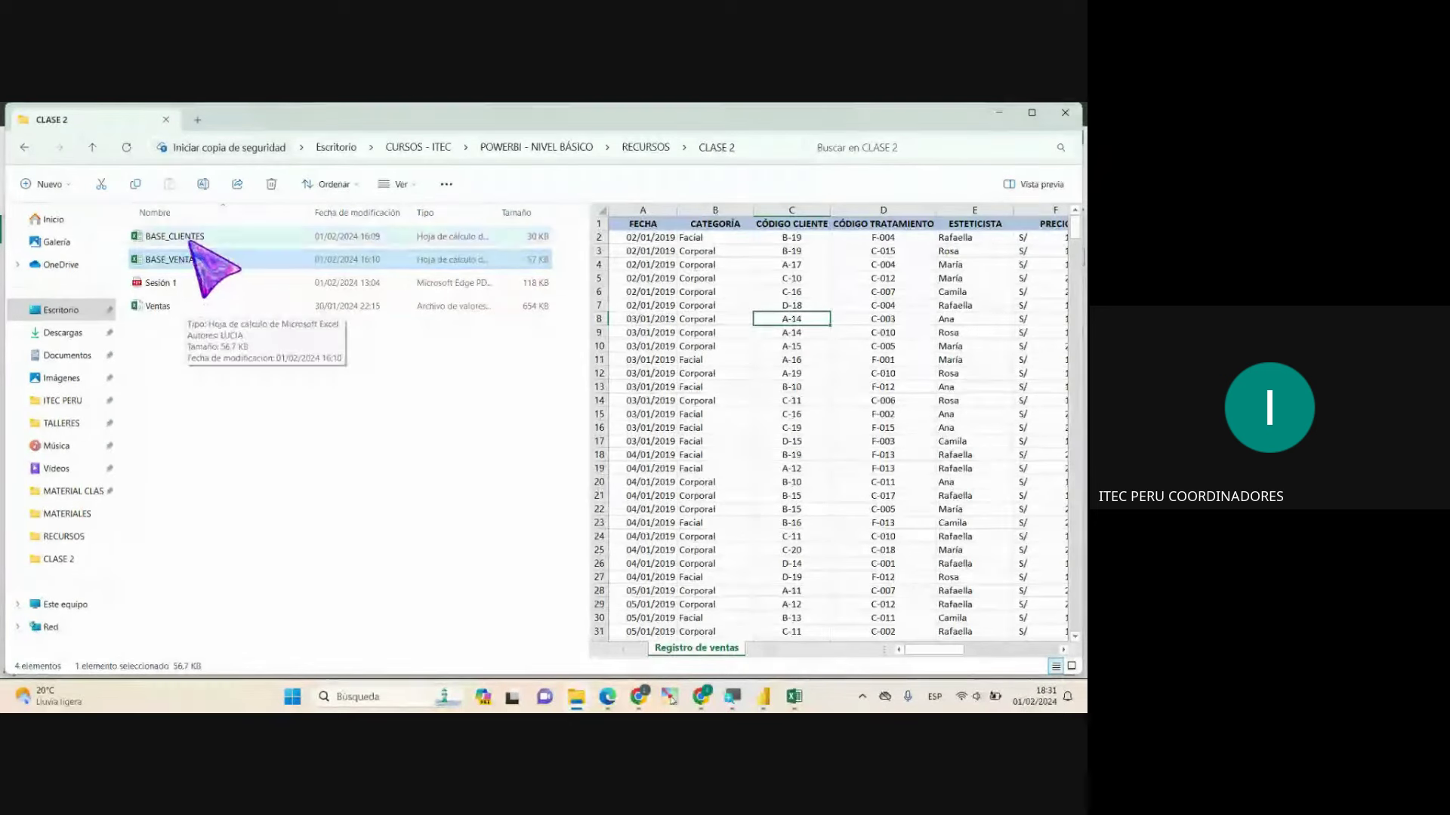
click(189, 237)
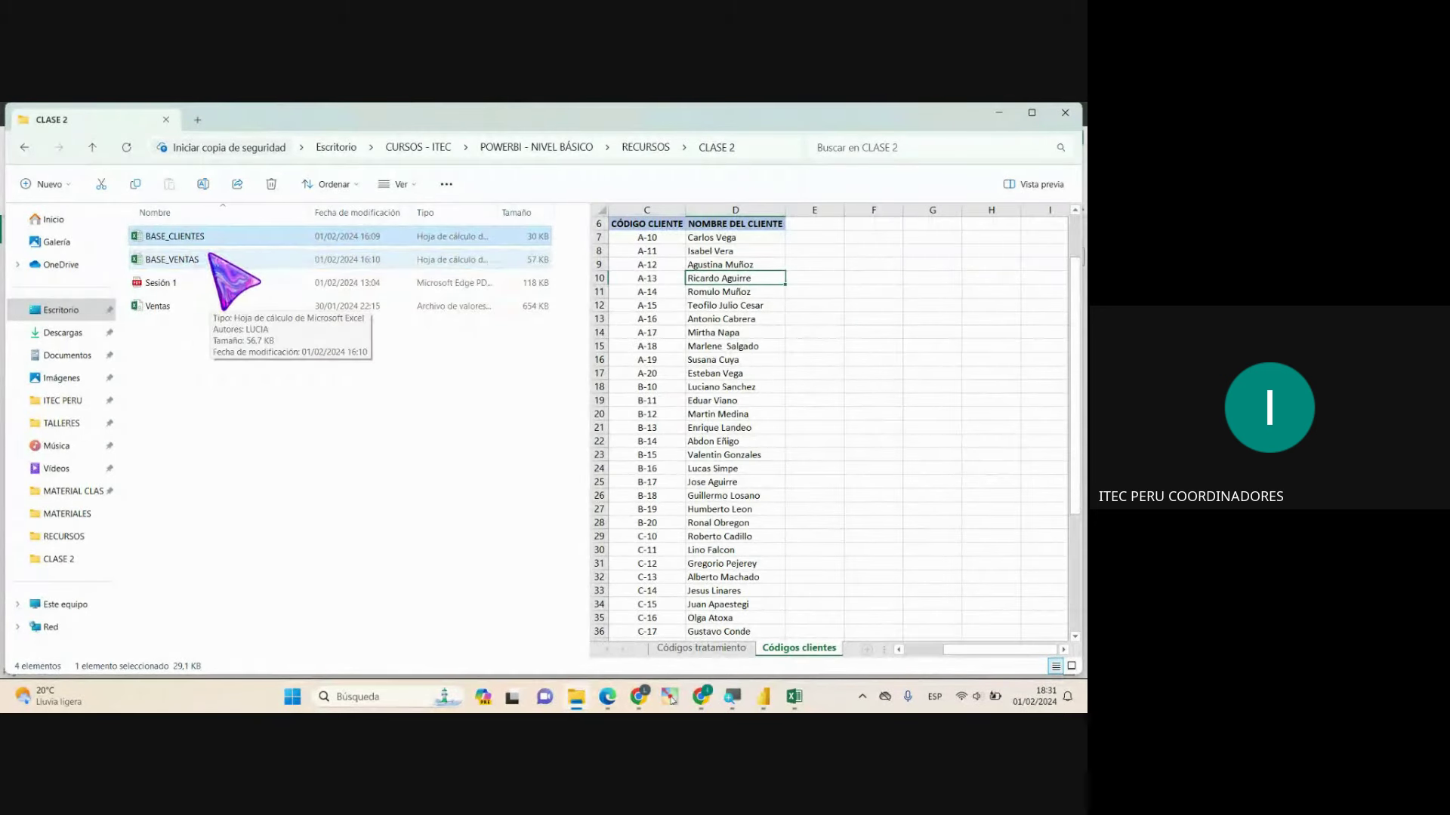
click(196, 259)
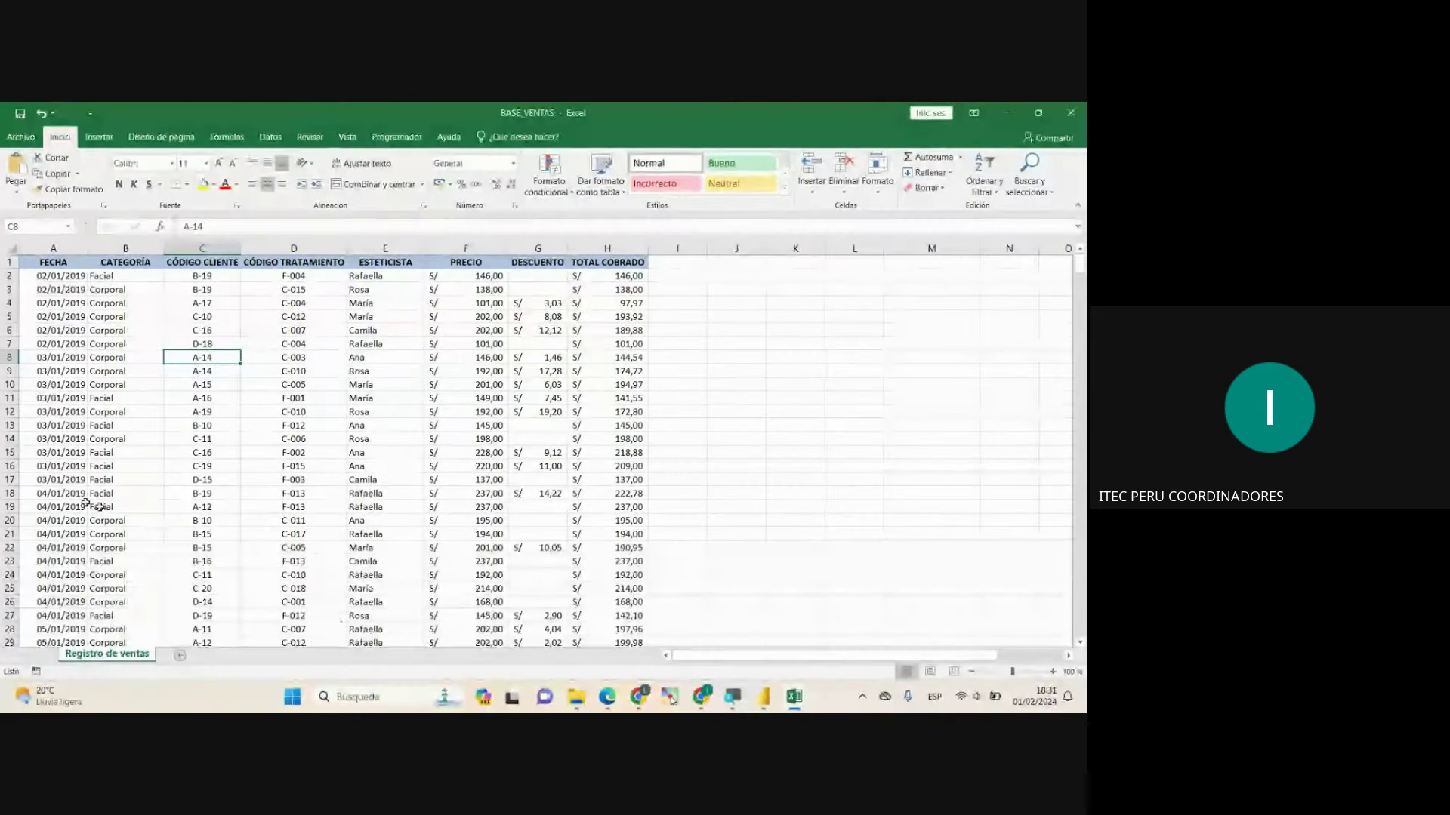
Step: Examine the records and columns of the Registro de ventas sheet in the BASE_VENTAS workbook
click(321, 409)
scroll(324, 453, down, 14)
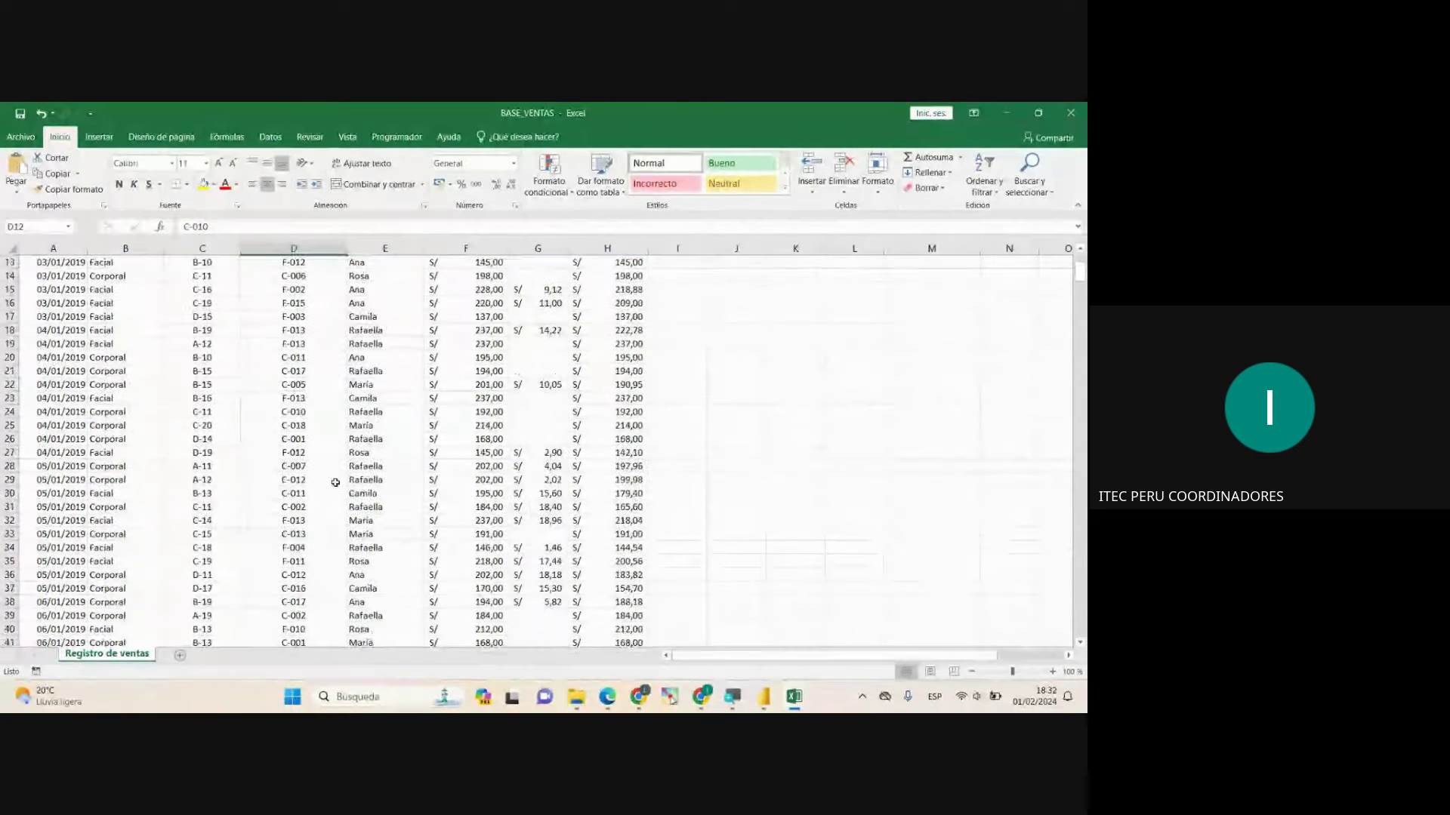
scroll(333, 499, up, 14)
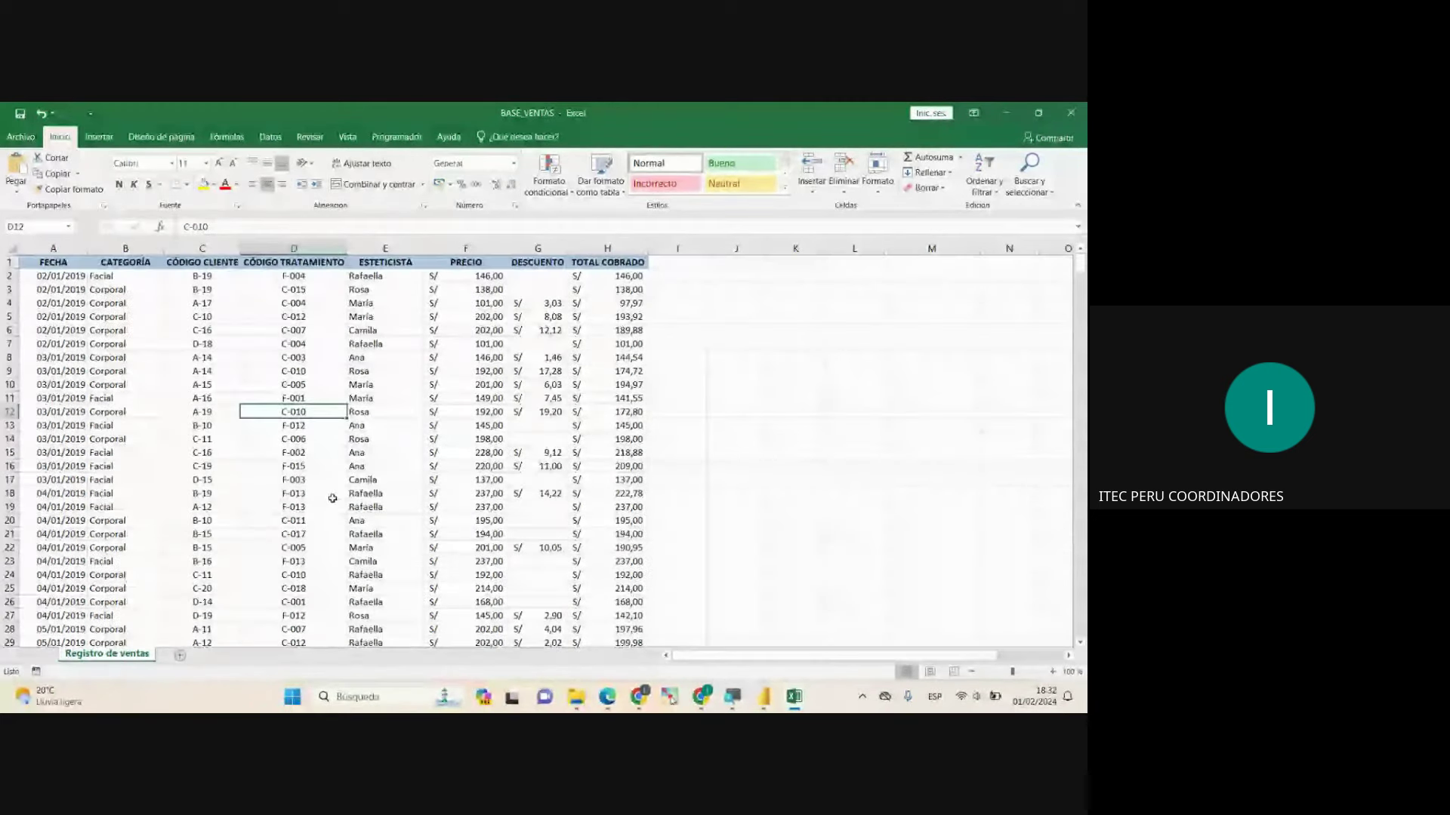
click(270, 357)
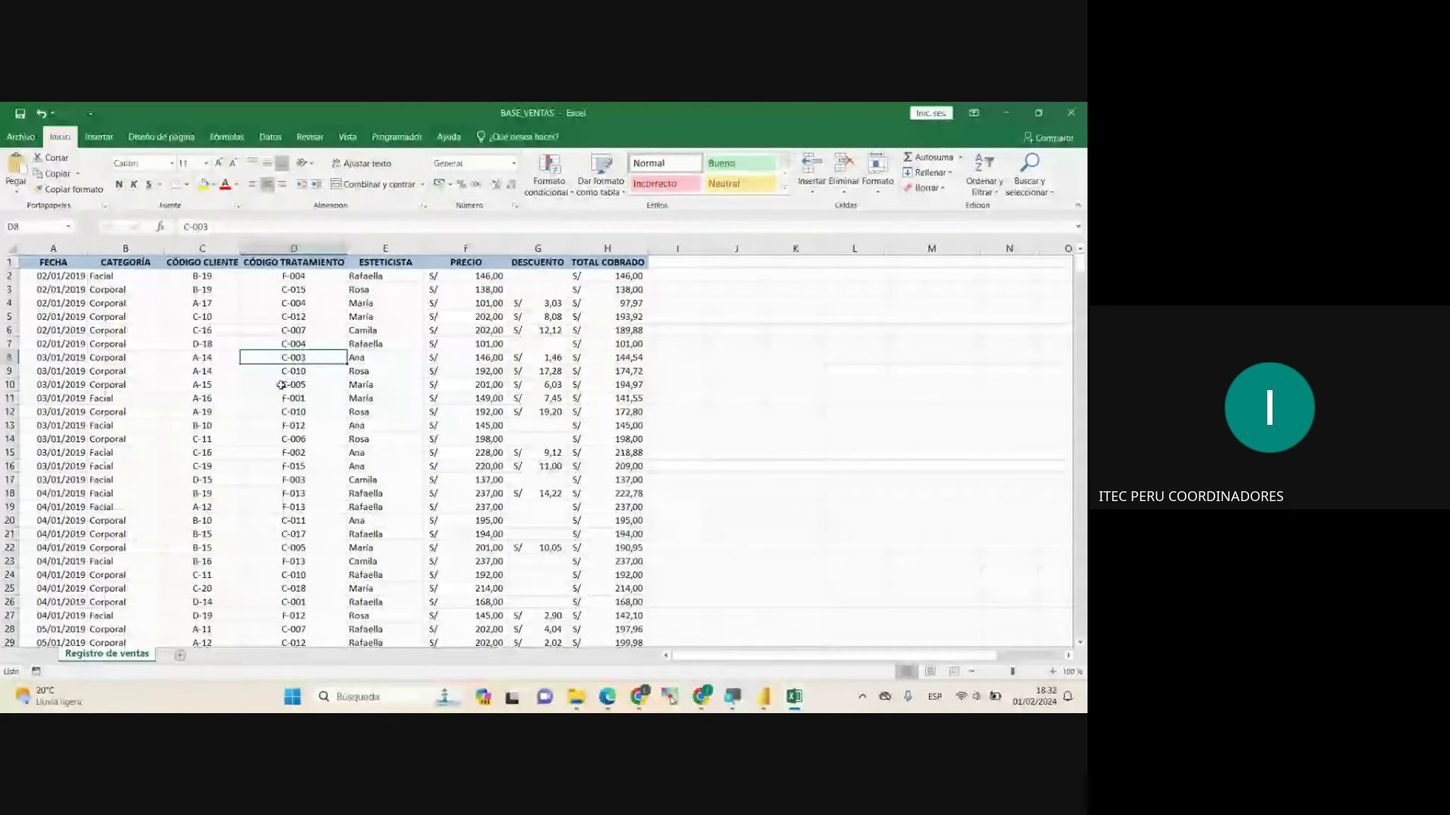
Step: Switch to Power BI Desktop and connect to the BASE_VENTAS Excel workbook from the CLASE 2 folder
click(765, 696)
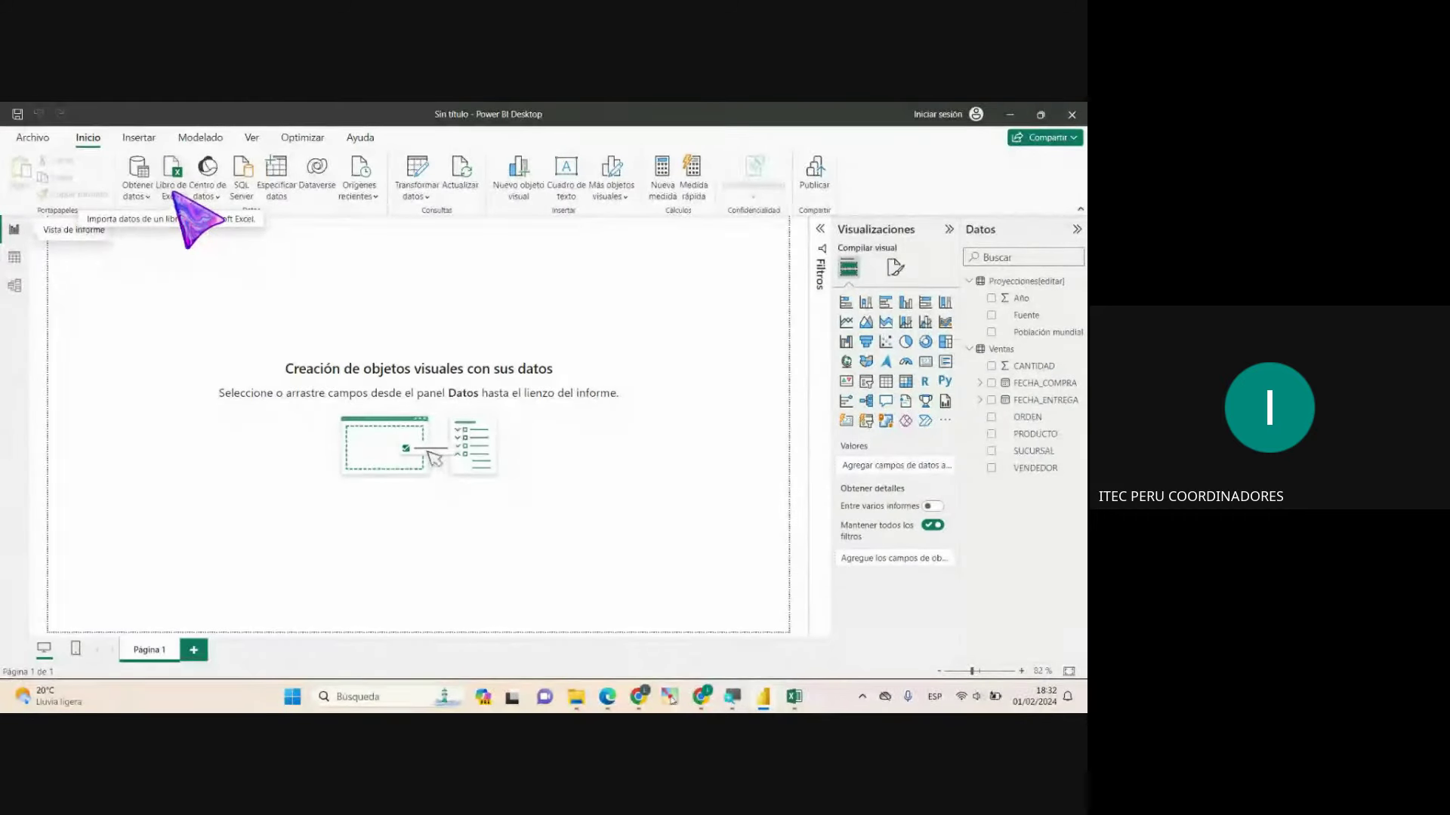
click(174, 185)
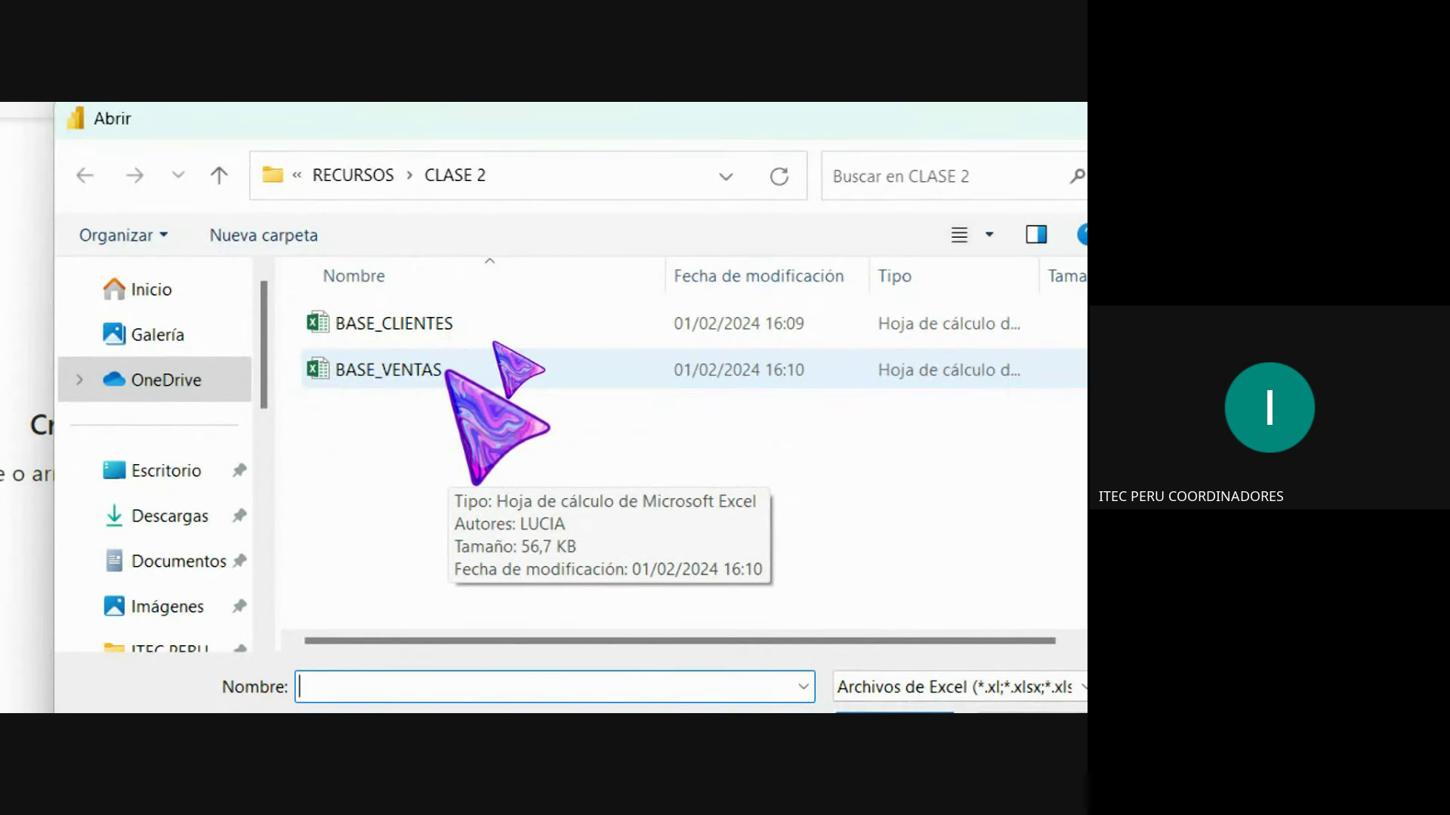
click(407, 369)
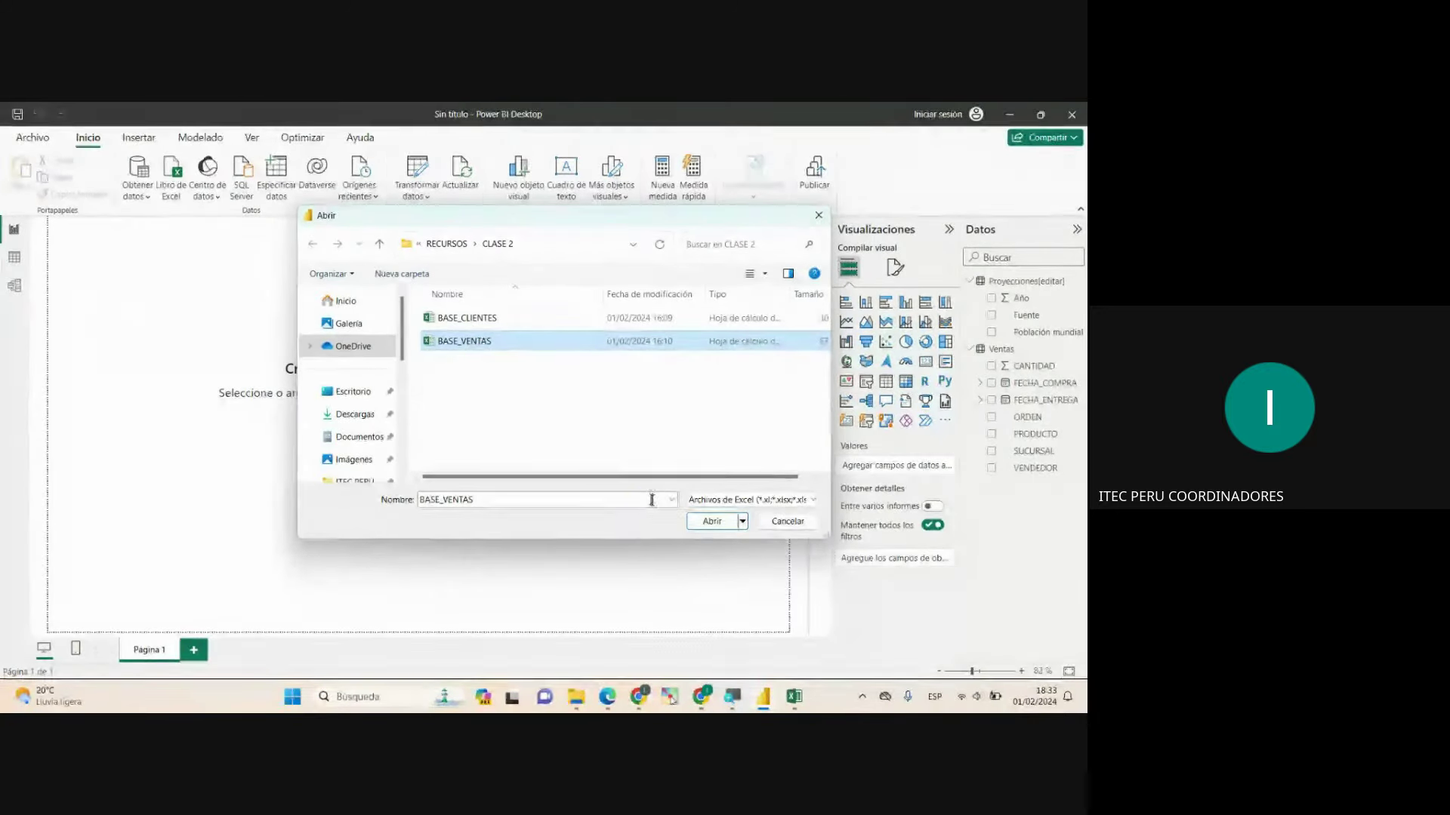
click(710, 521)
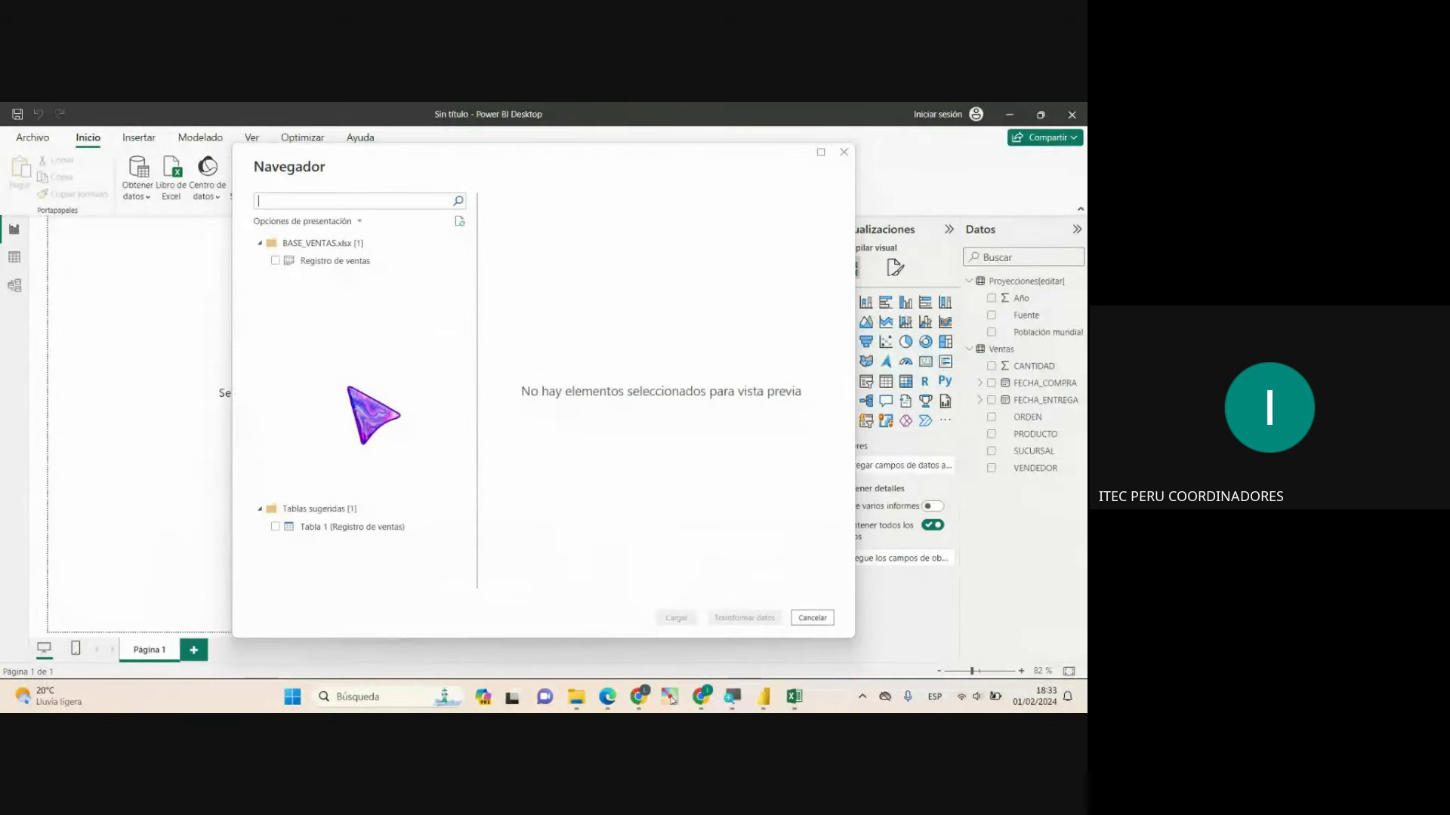
Step: Switch to BASE_VENTAS in Excel, check its Registro de ventas sheet, and return to the Power BI Desktop Navigator
mouse_move(797, 693)
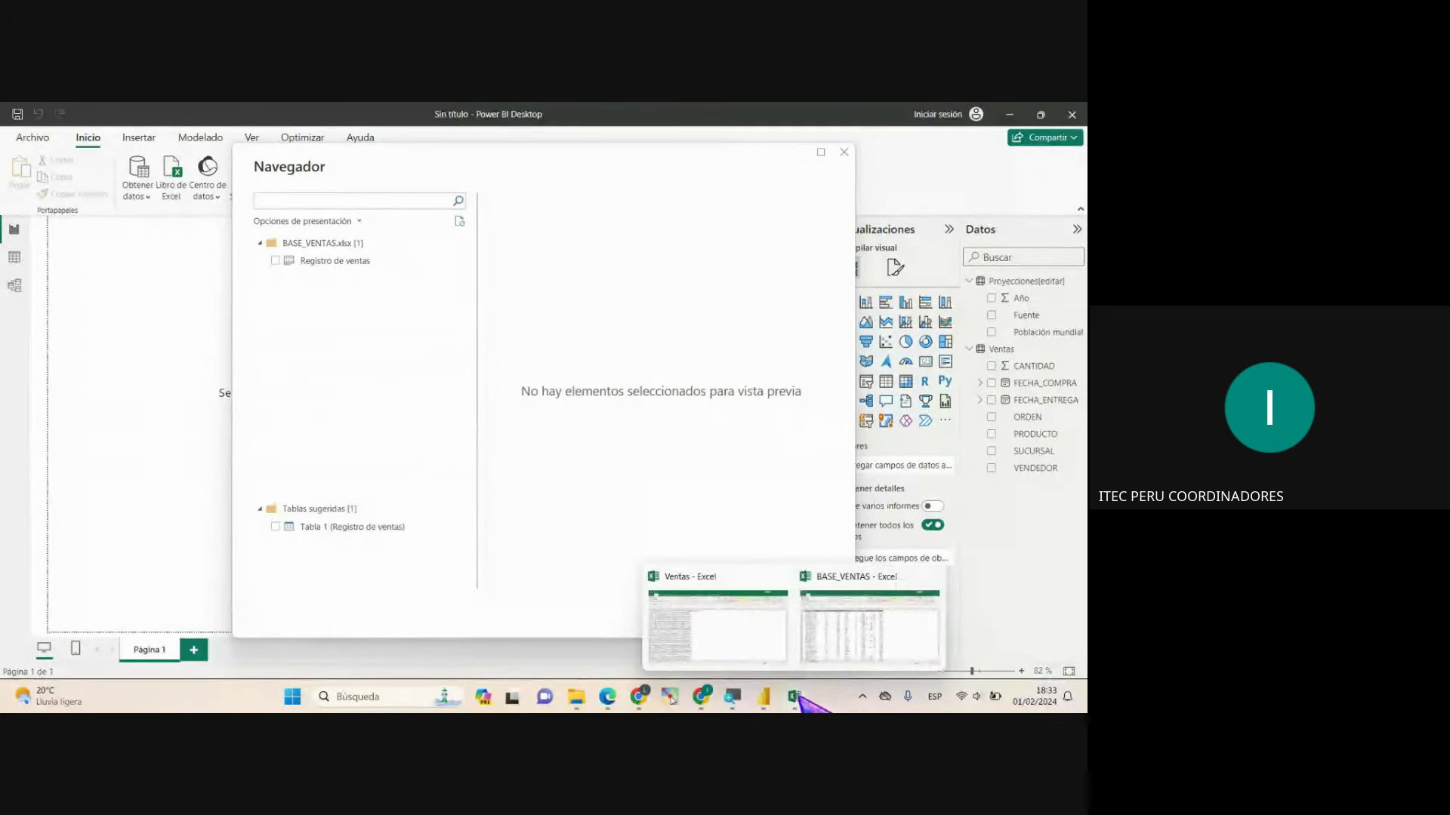
click(836, 641)
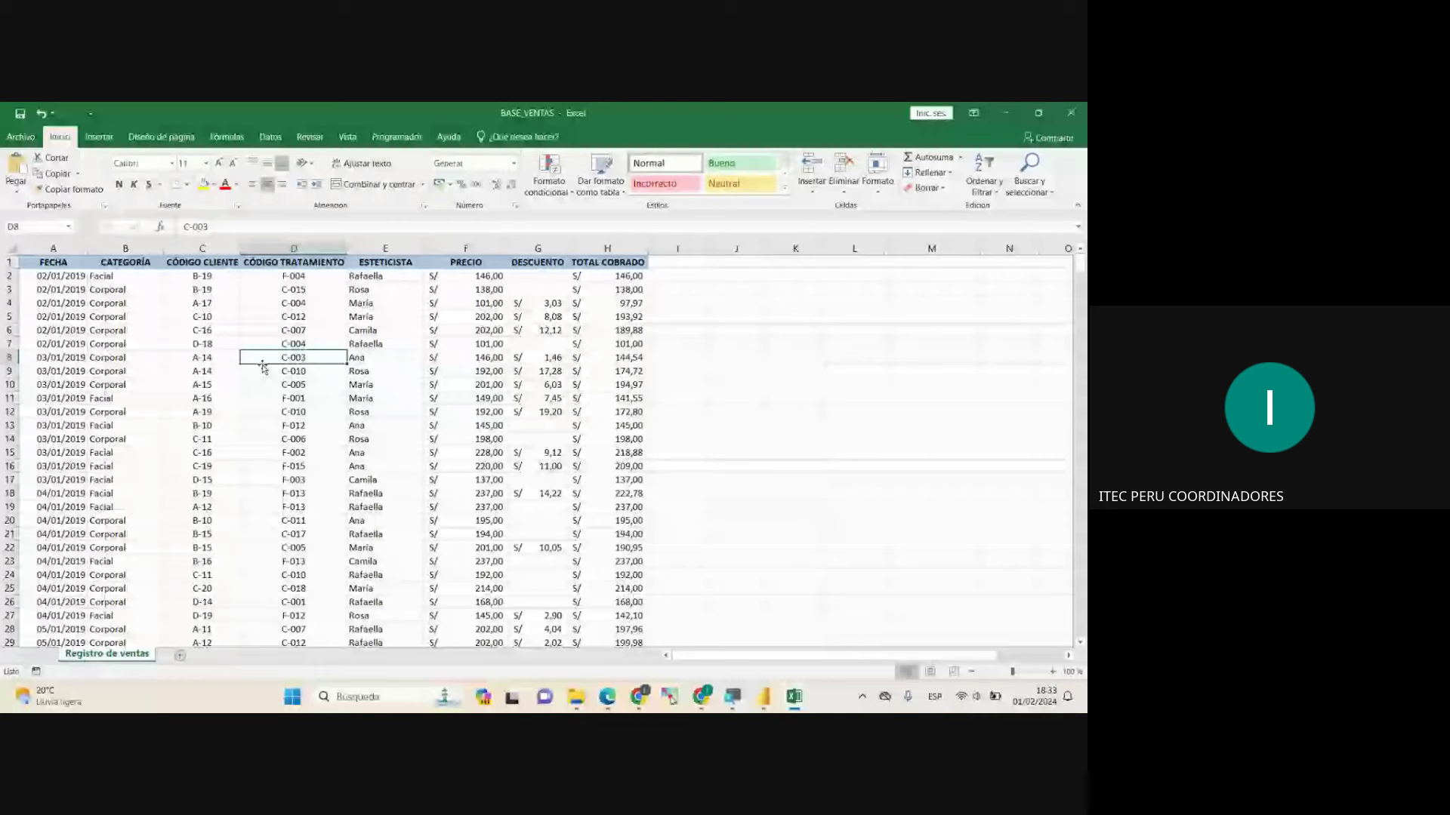
key(Up)
key(Up)
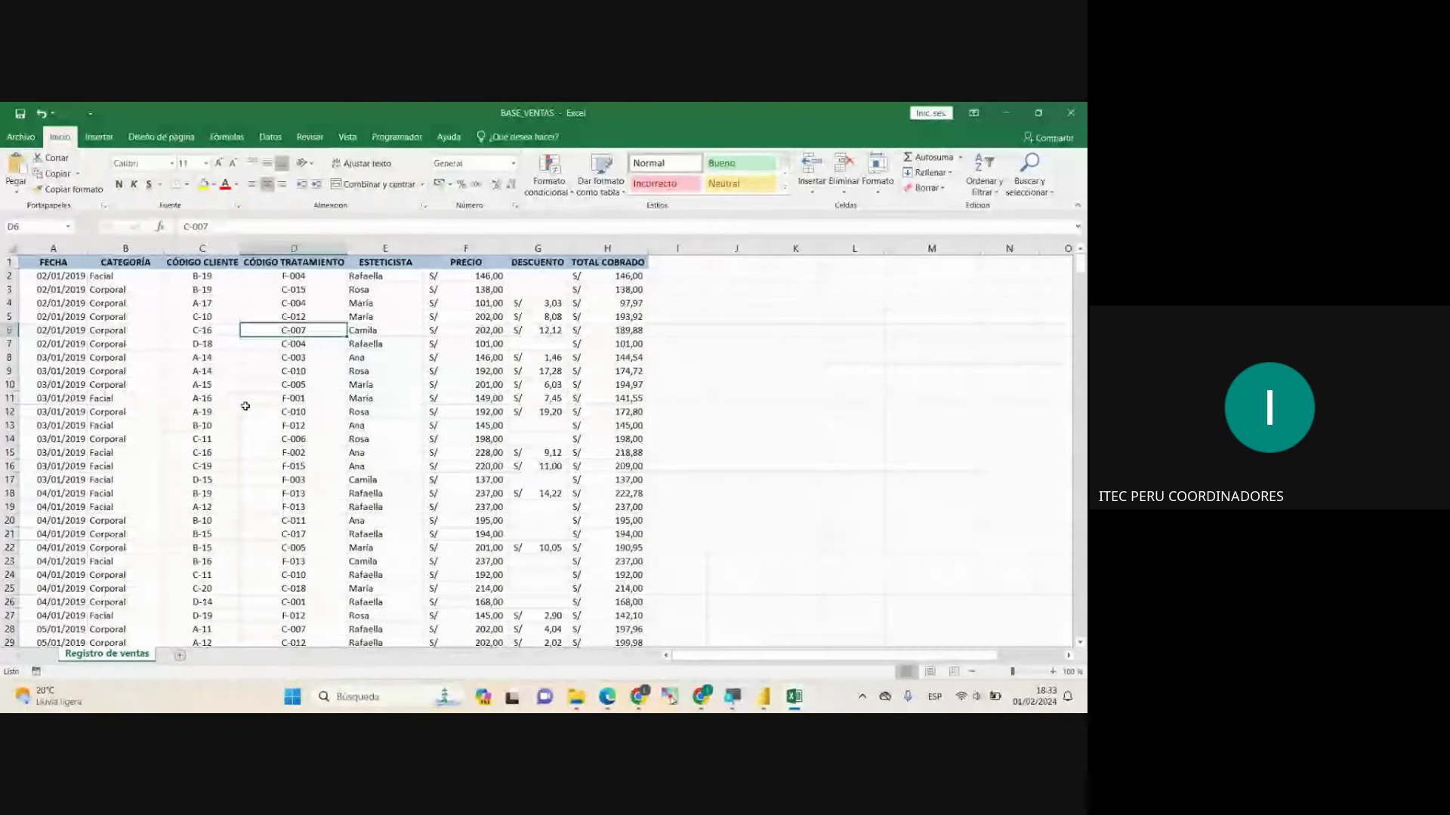
click(764, 696)
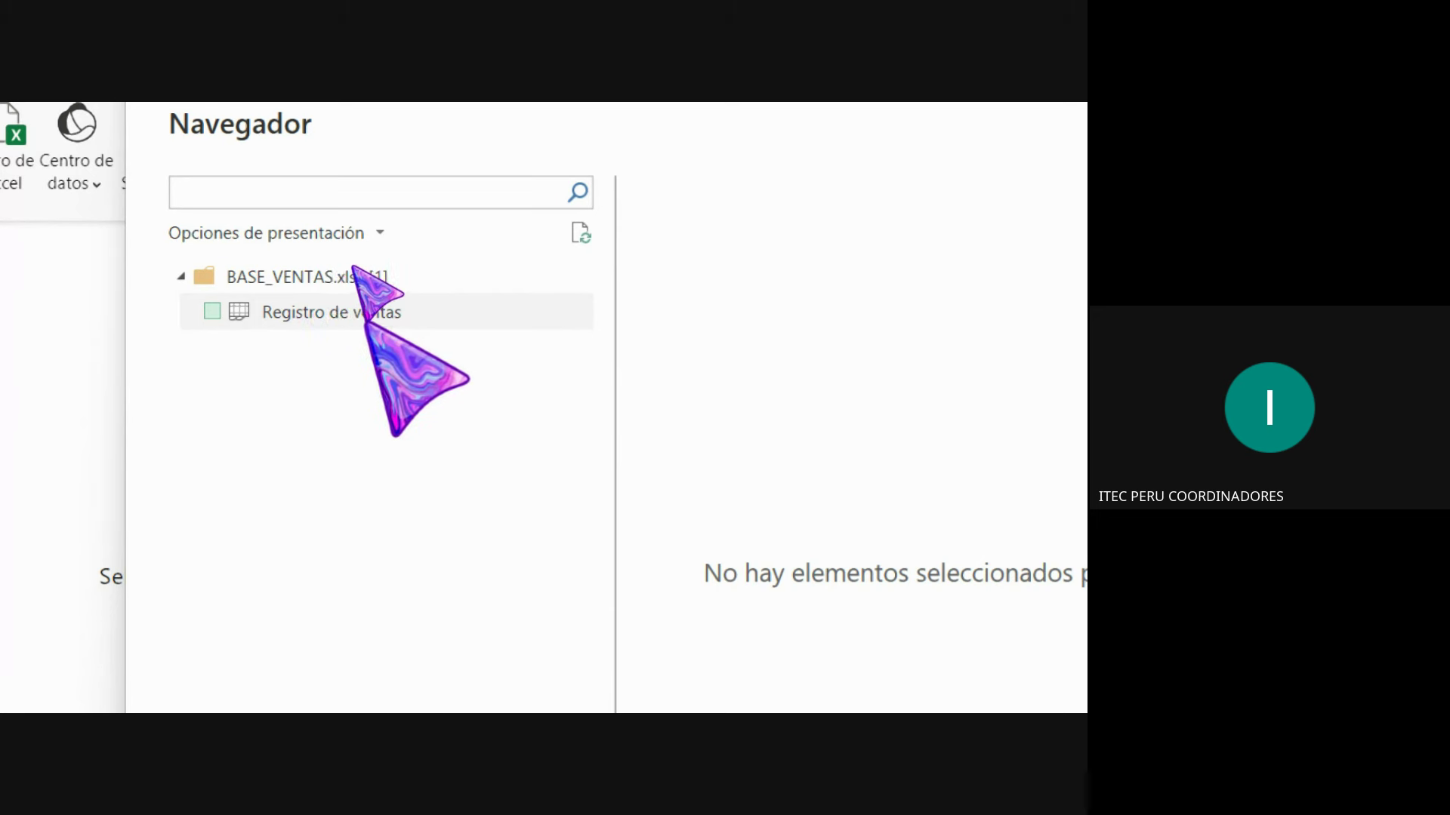
Step: Preview the Registro de ventas sheet in the Navigator and examine its columns from FECHA through Column13
click(316, 312)
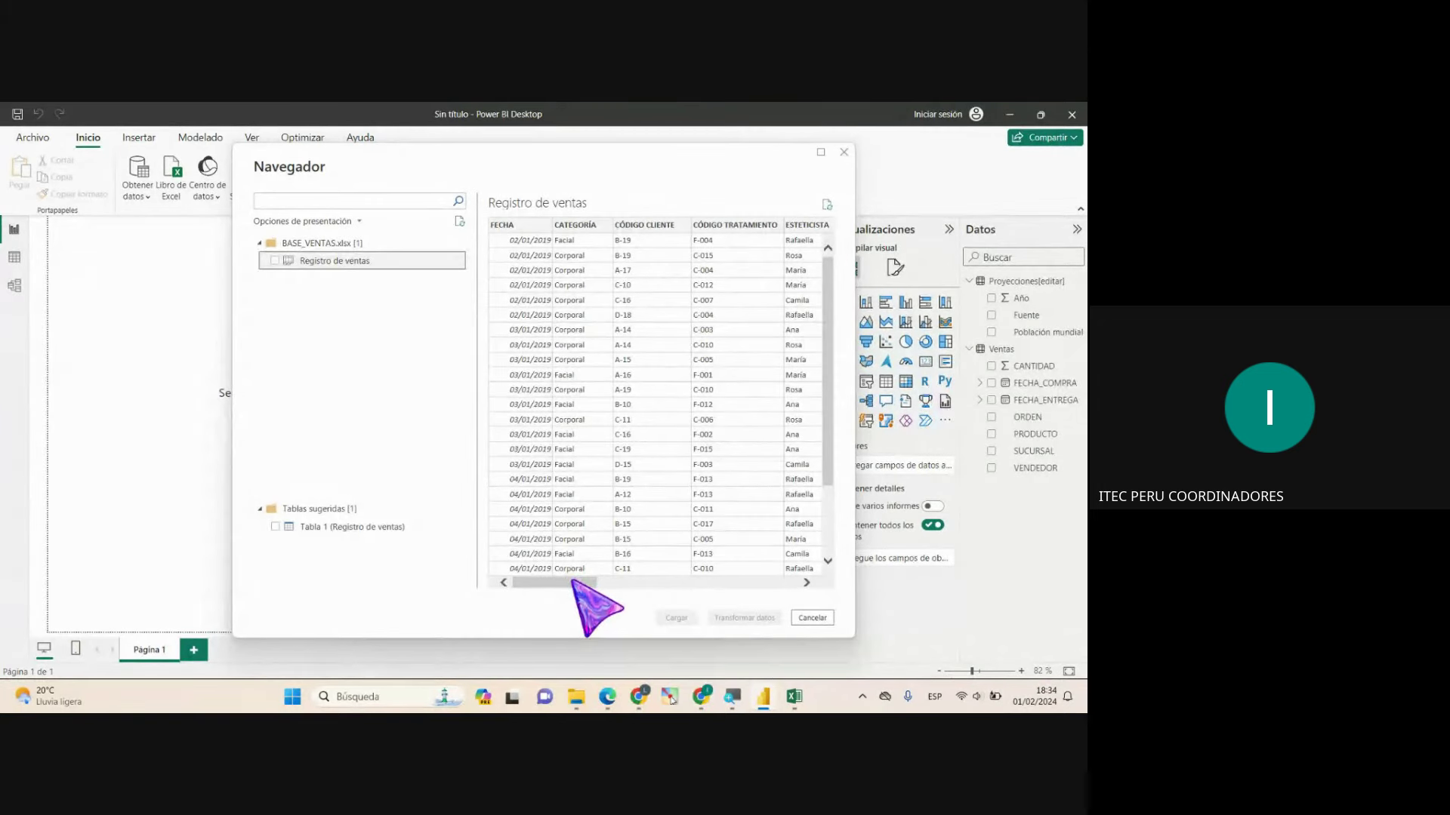
drag(571, 581, 623, 588)
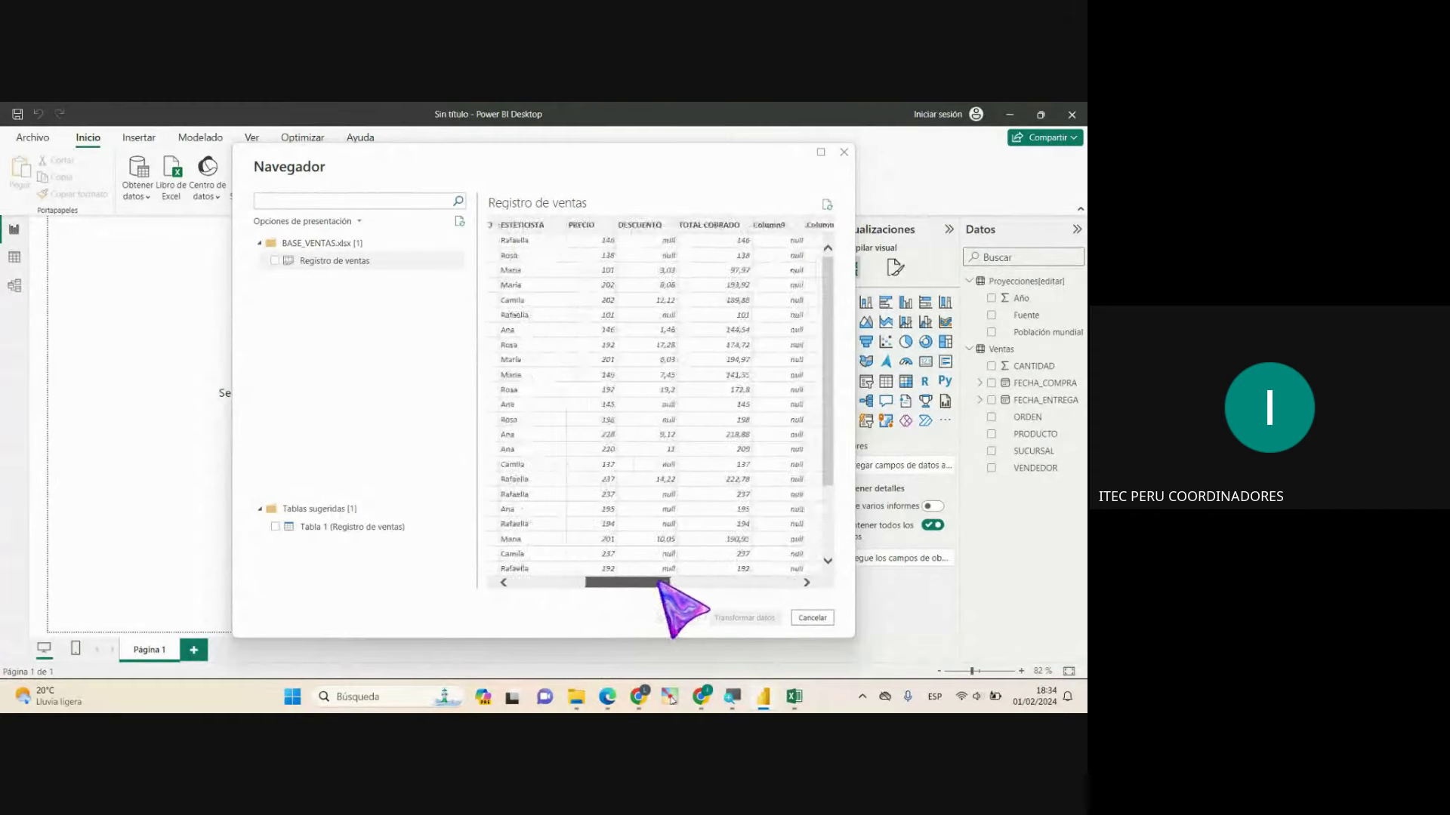
drag(716, 583, 576, 588)
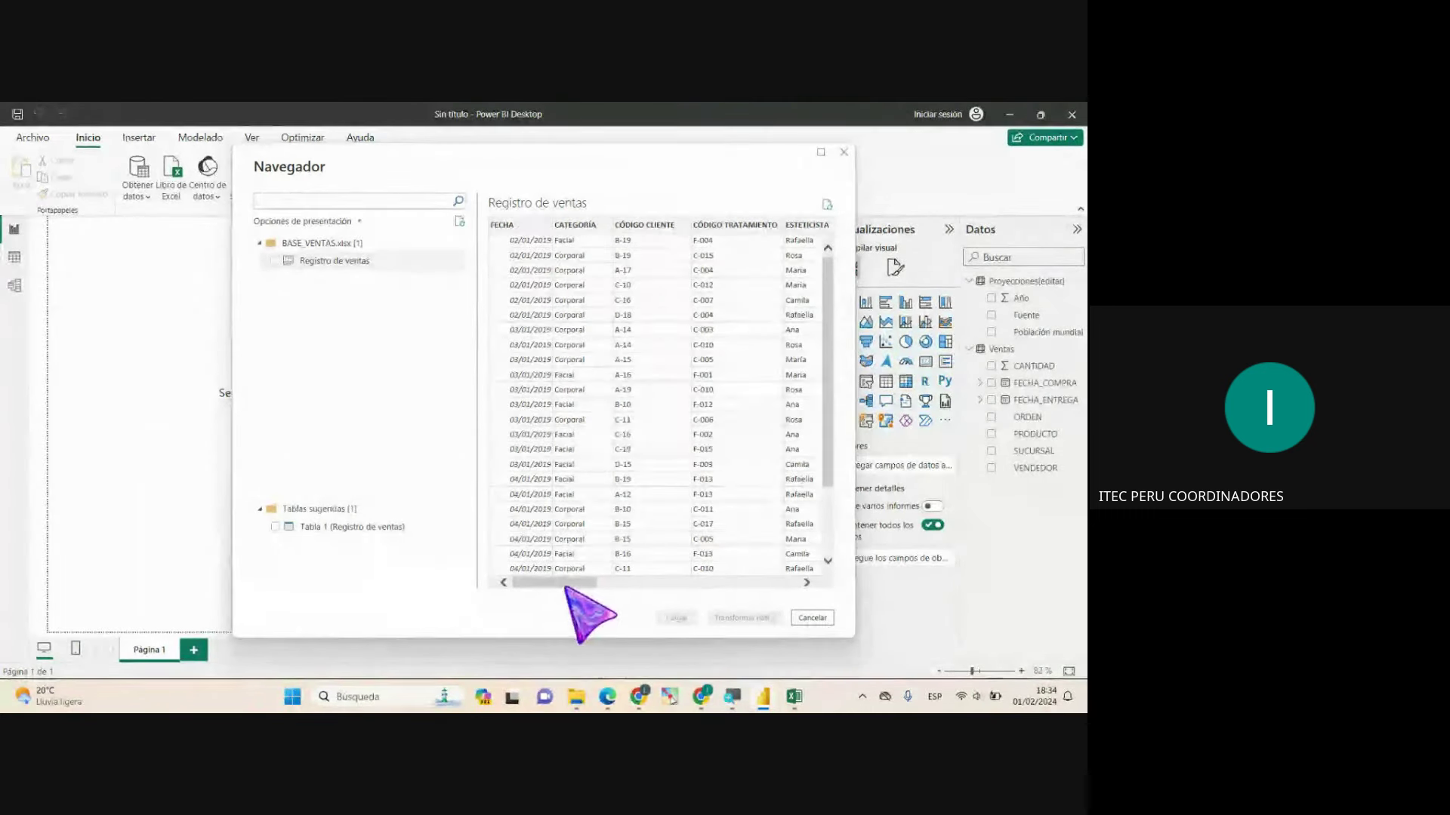
drag(565, 584, 693, 583)
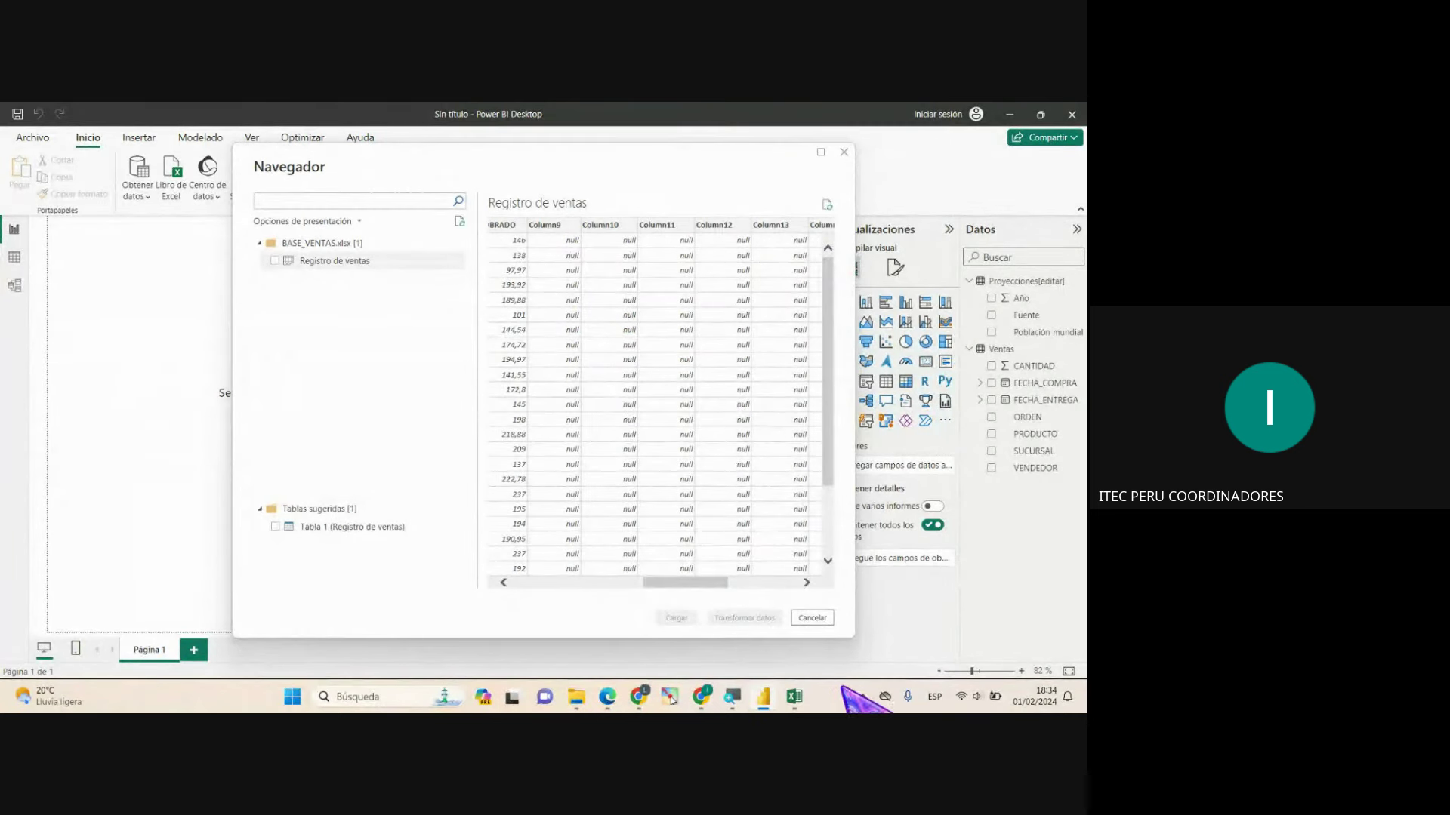
Step: Switch to the BASE_VENTAS workbook in Excel and examine the data columns of its sheet for comparison with the preview
mouse_move(789, 689)
click(827, 650)
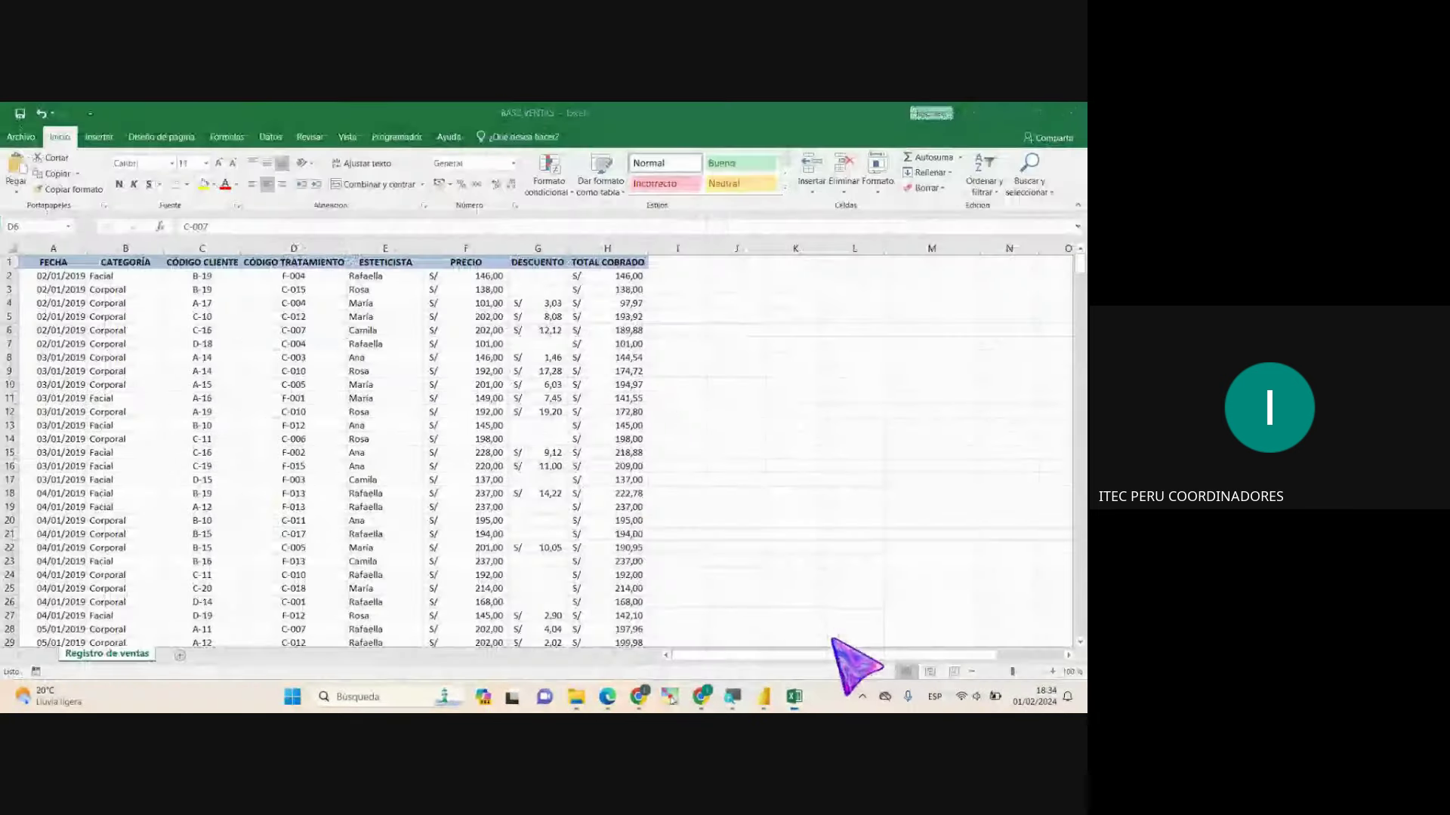
click(795, 262)
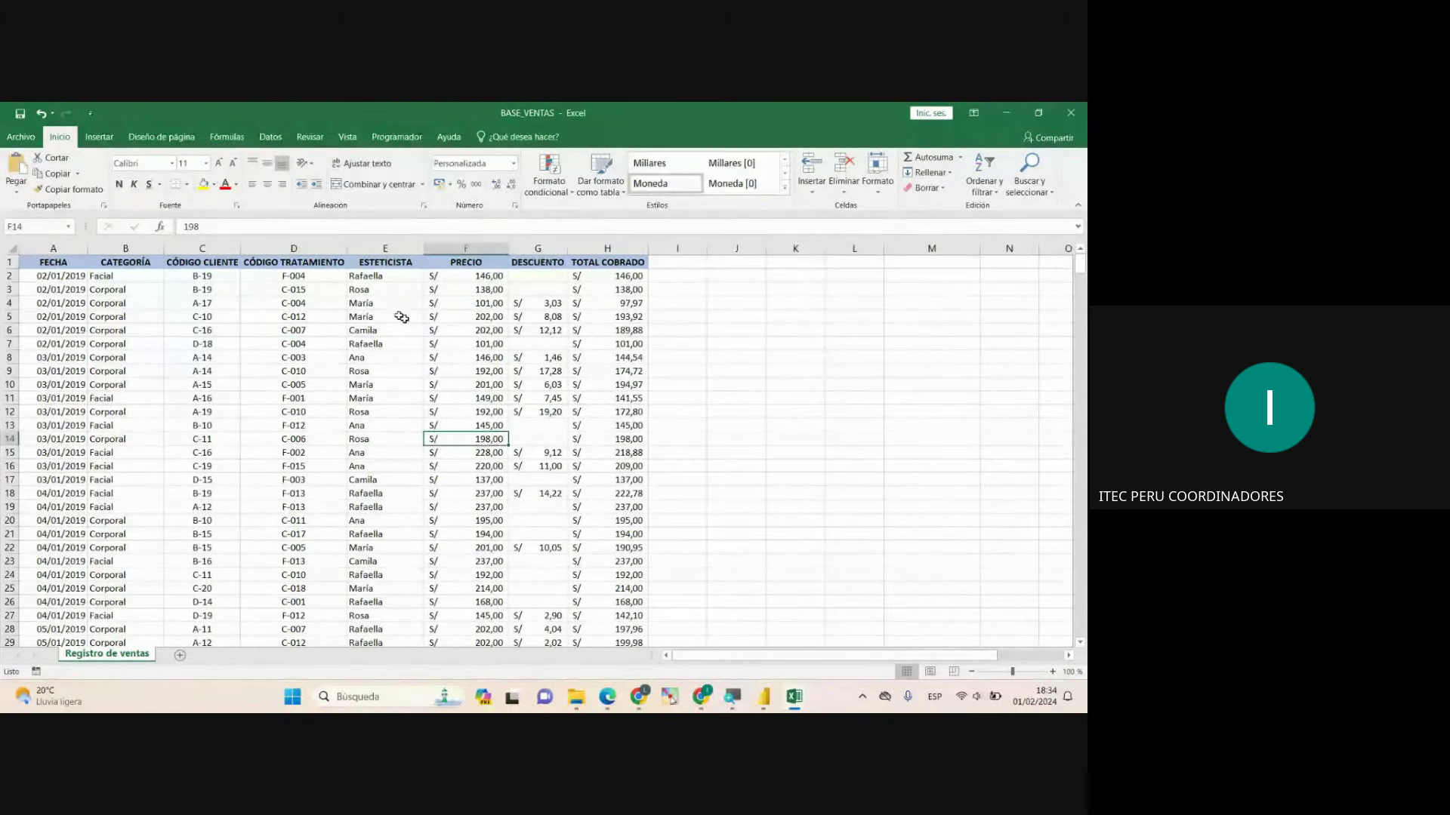
click(360, 412)
click(290, 438)
click(284, 359)
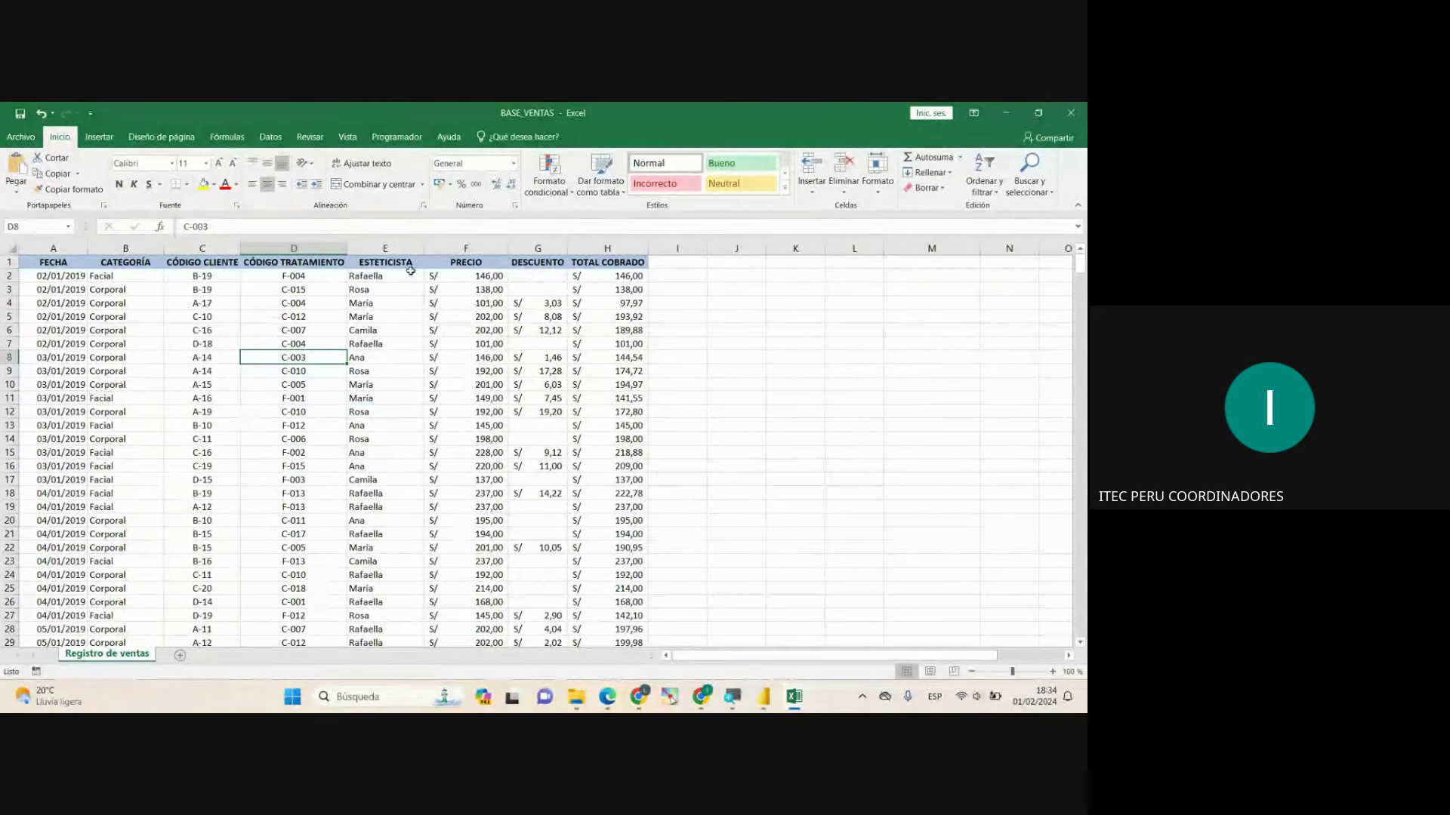
Step: Check header cells I1 to N1 beyond the TOTAL COBRADO column in Excel and return to Power BI Desktop
click(669, 263)
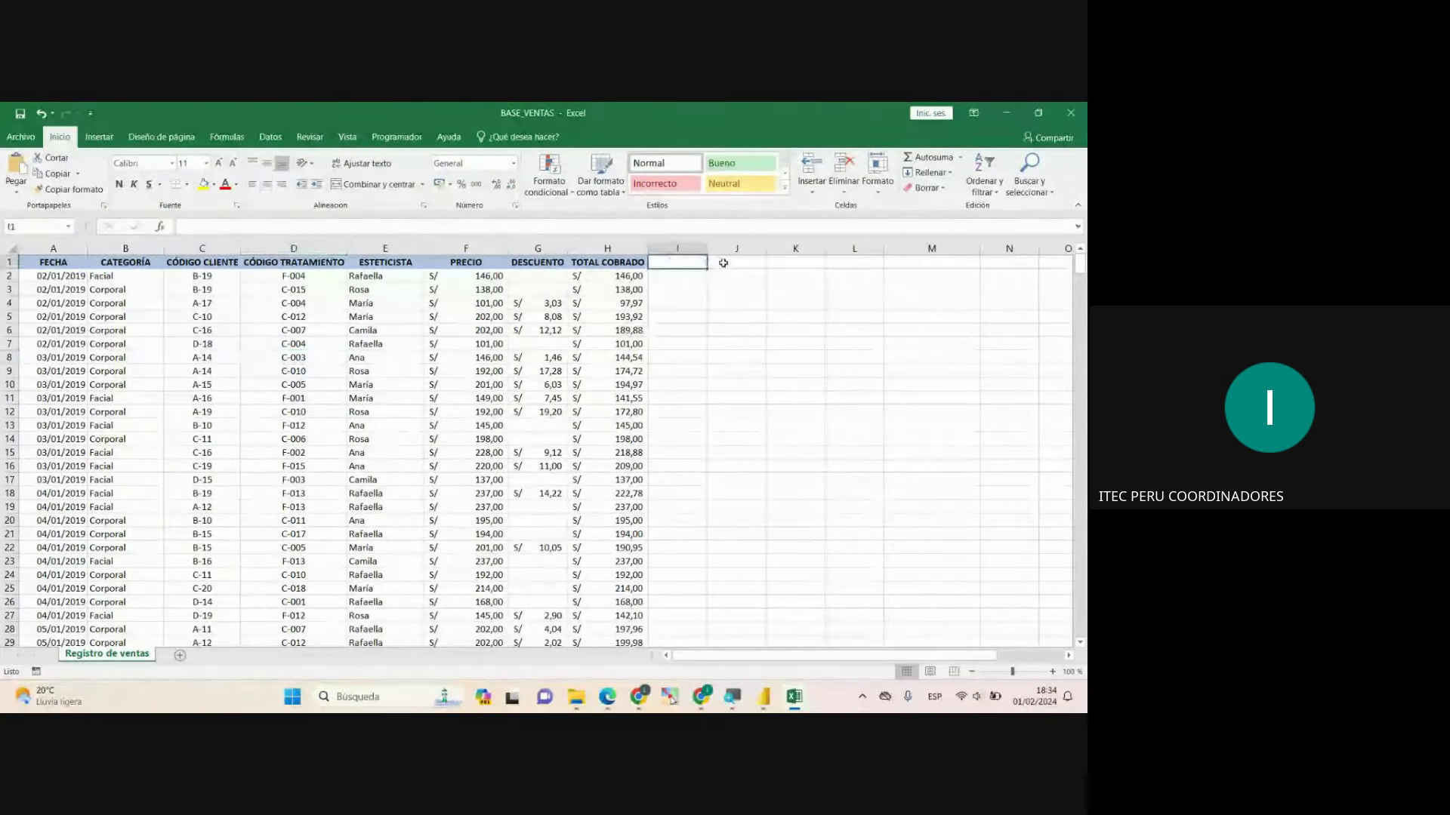
click(736, 263)
click(793, 264)
click(840, 264)
click(929, 262)
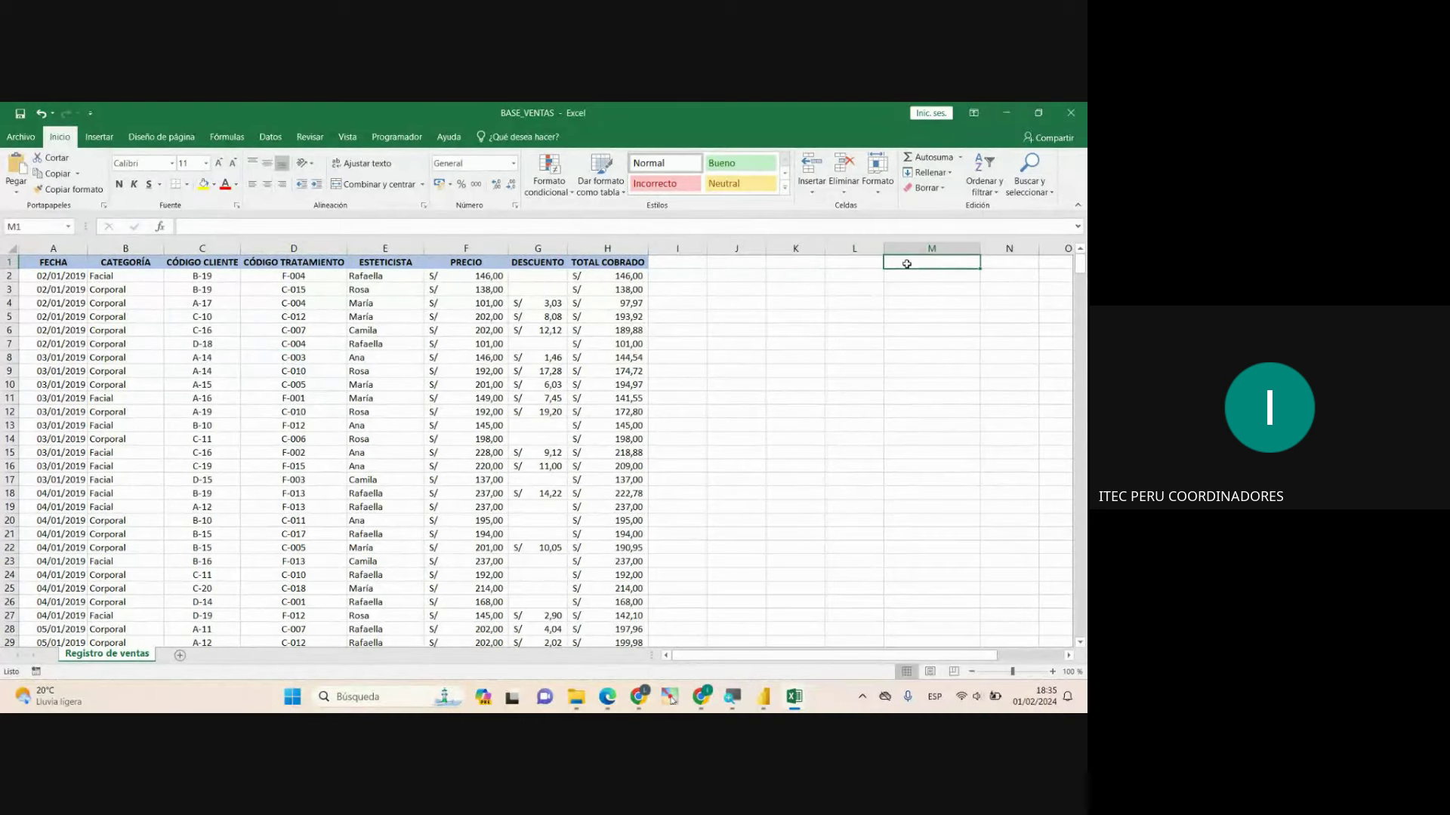
click(995, 262)
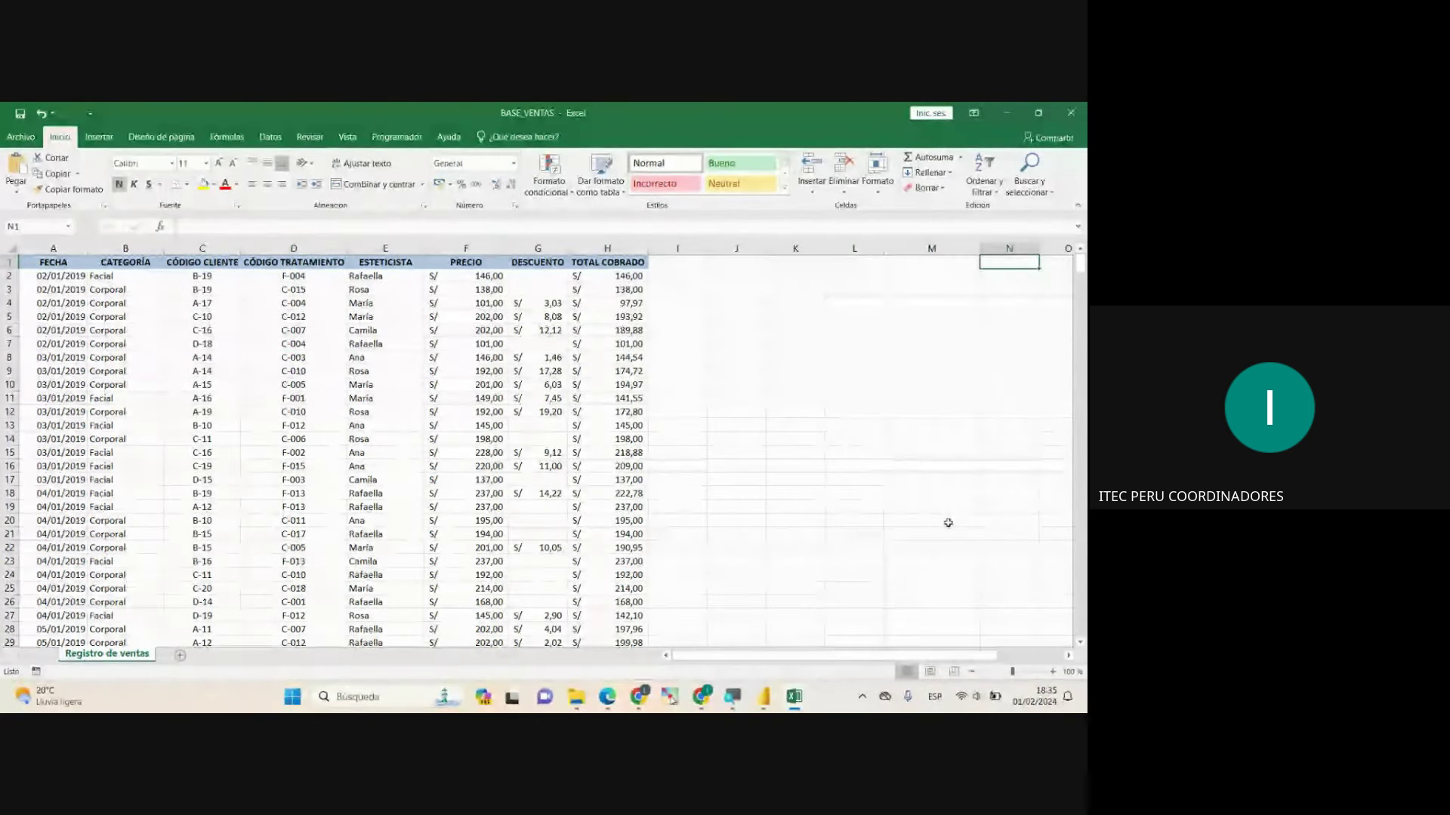
click(677, 263)
click(736, 263)
click(790, 262)
click(853, 262)
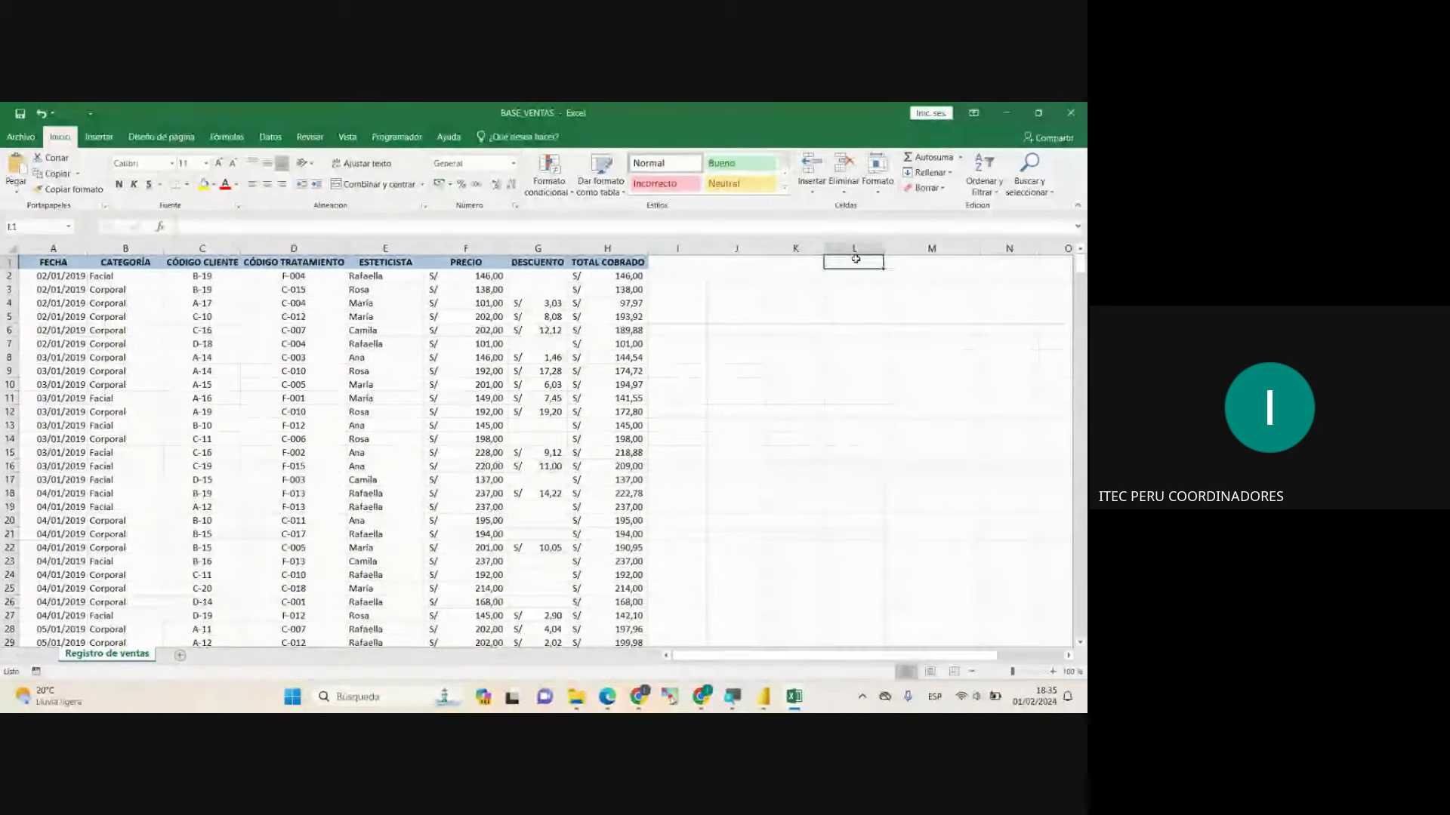
click(763, 697)
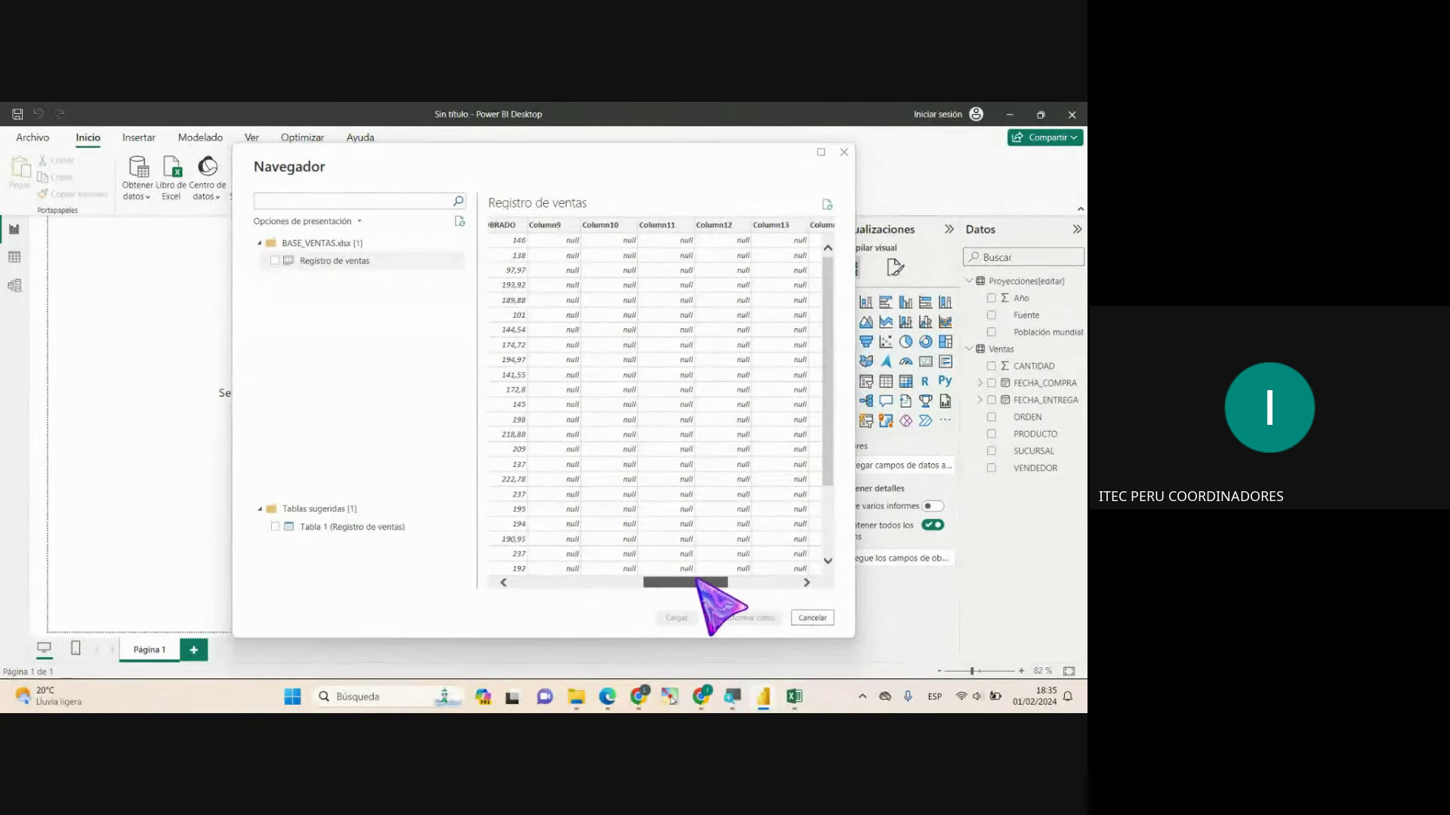
Step: Compare the first columns of the Registro de ventas preview with the BASE_VENTAS sheet in Excel and return to Power BI Desktop
drag(692, 582, 565, 580)
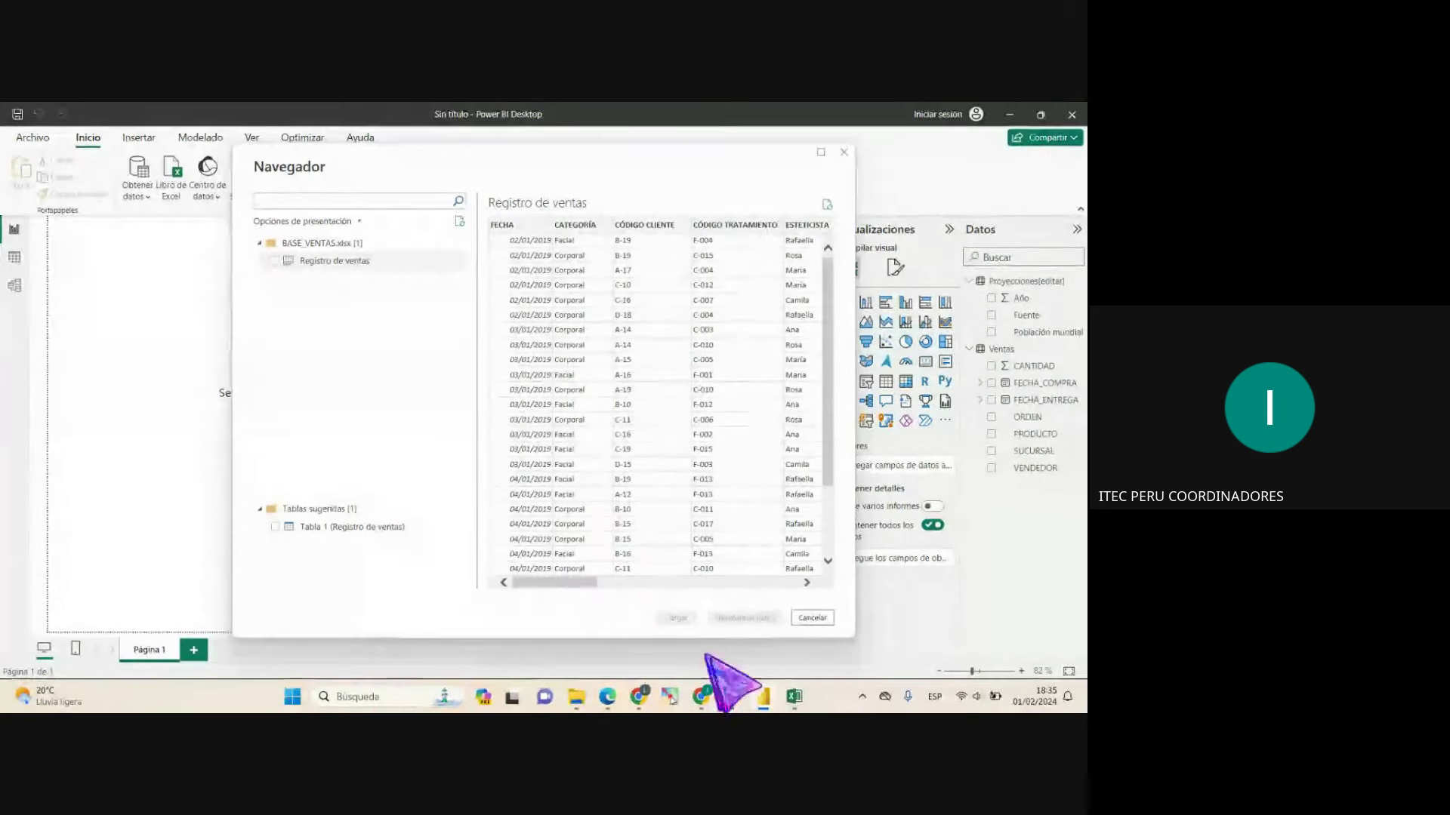
mouse_move(794, 696)
click(838, 642)
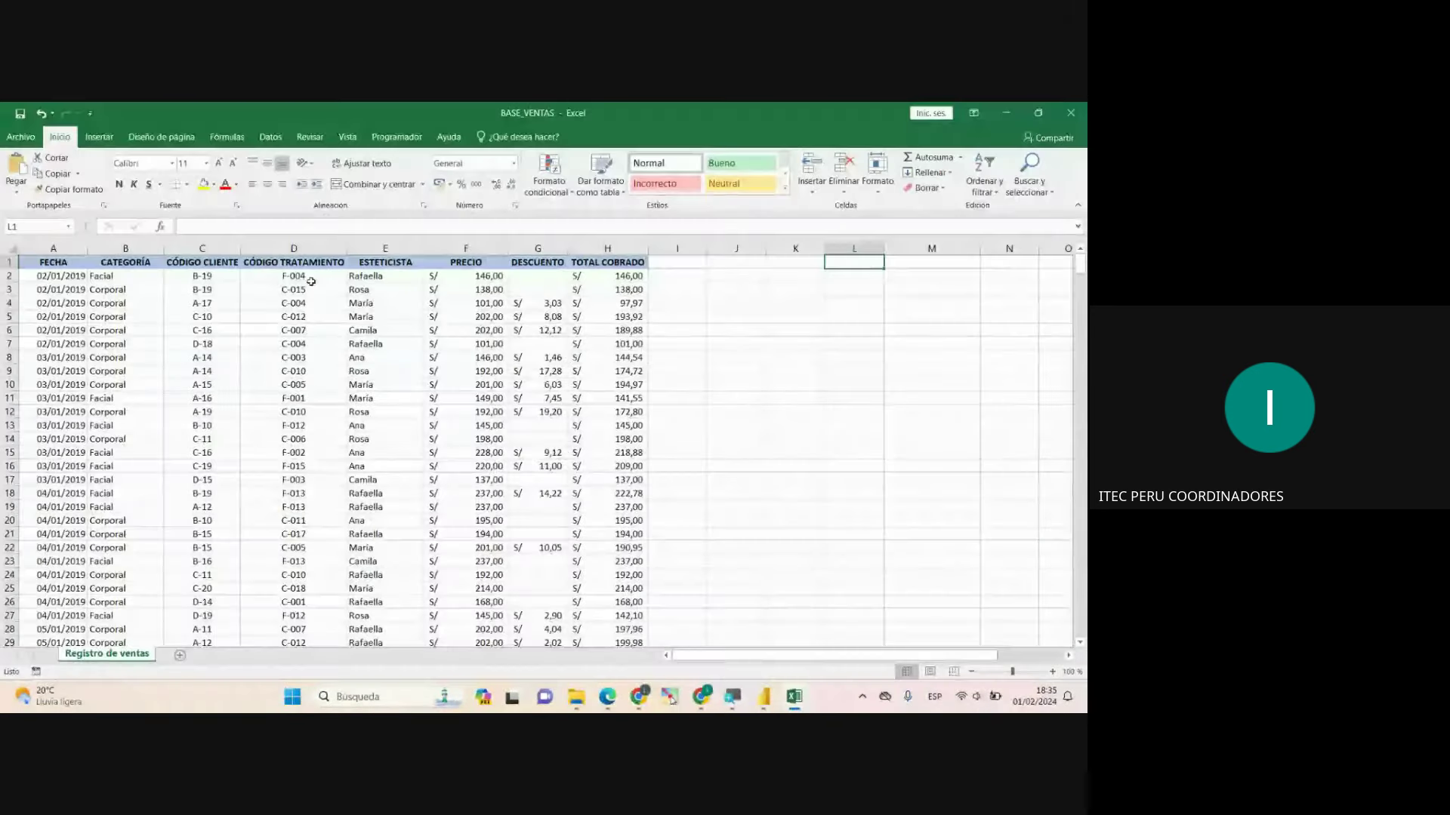
click(275, 450)
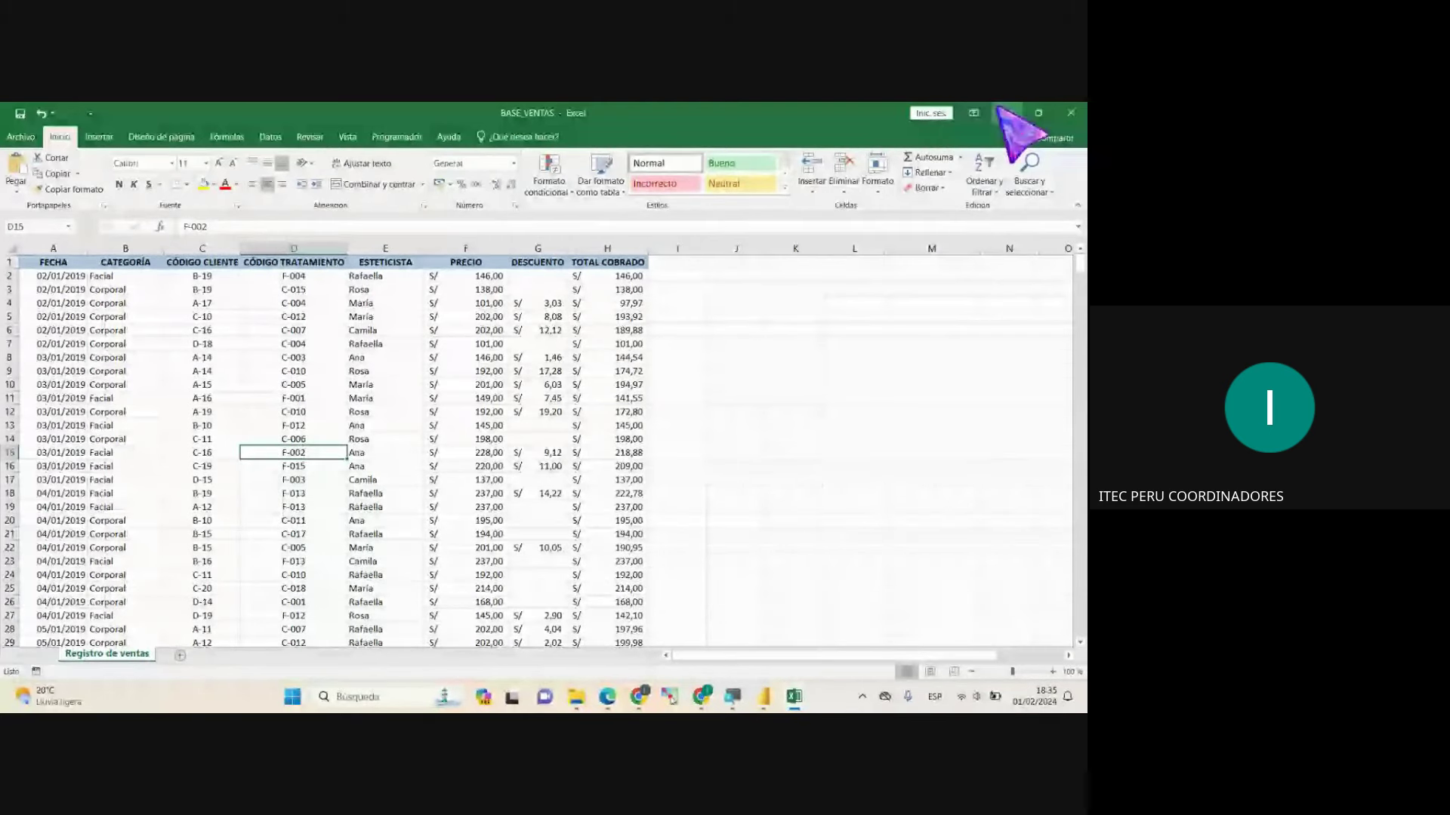
click(758, 710)
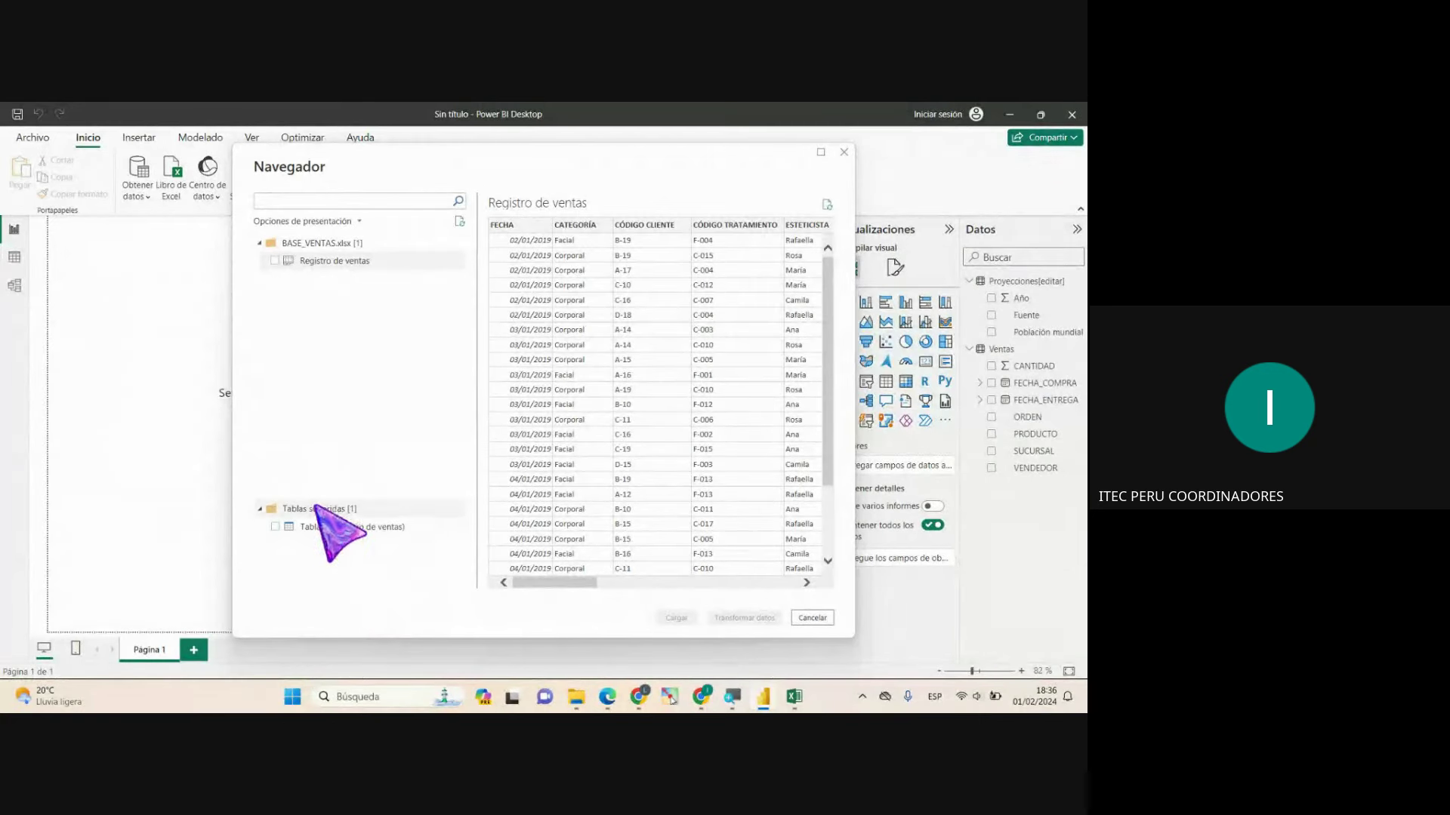
Step: Examine the Registro de ventas preview through Column16 and preview the suggested table Tabla 1 (Registro de ventas)
drag(579, 584, 753, 580)
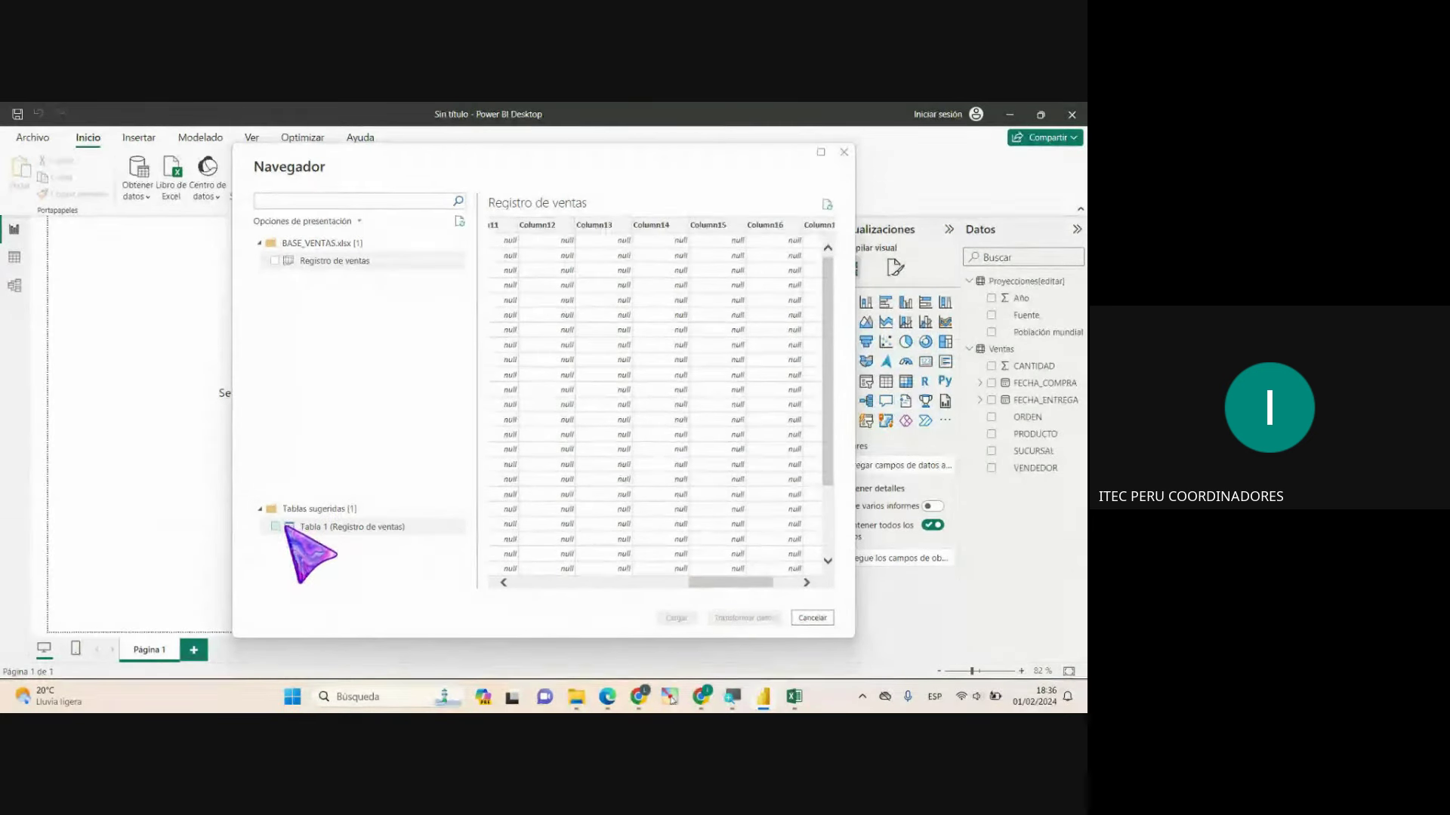
click(327, 528)
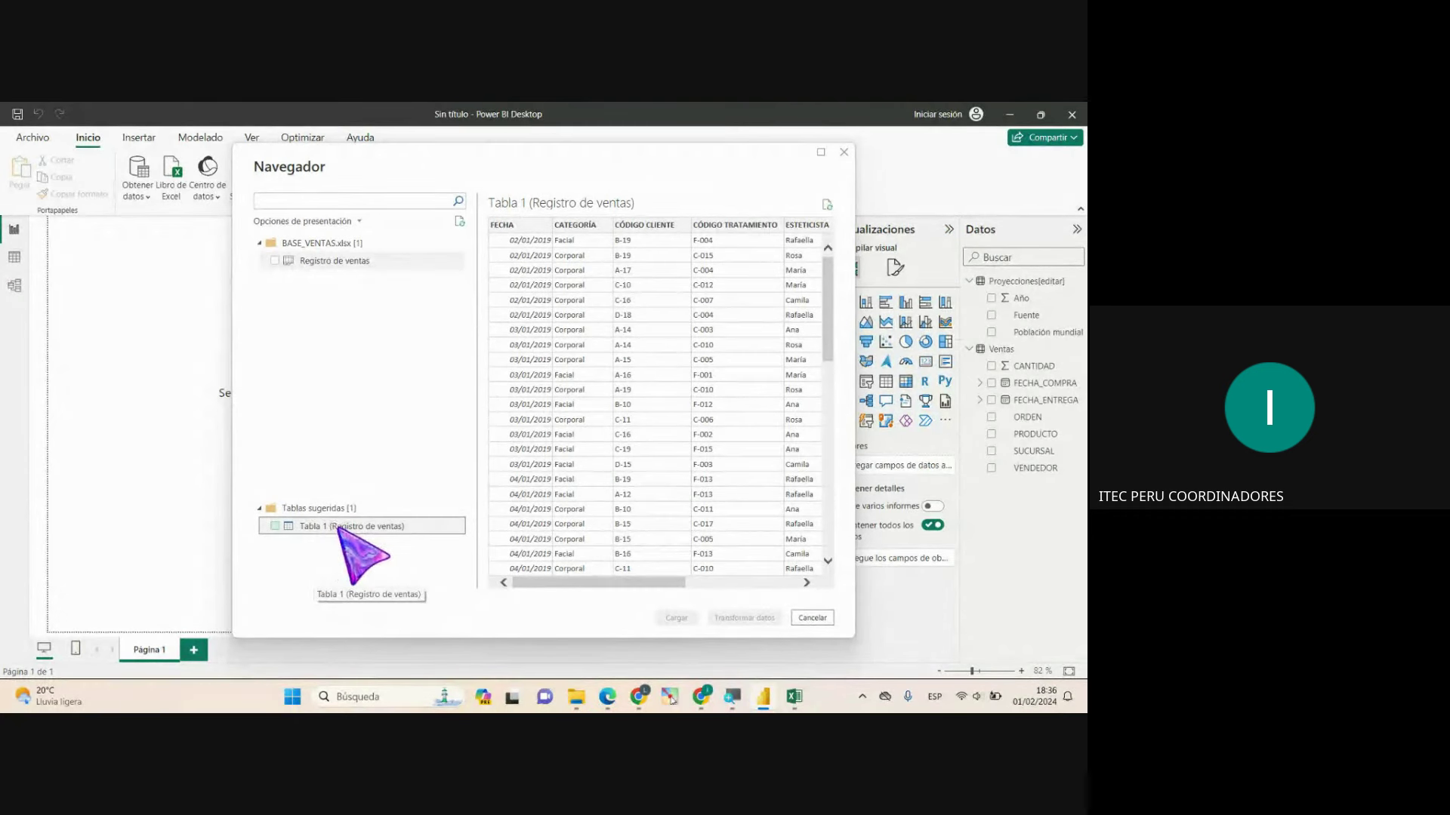
Step: Compare the previews of Tabla 1 (Registro de ventas) and the Registro de ventas sheet across their columns, and close the Navegador dialog
drag(524, 583, 672, 583)
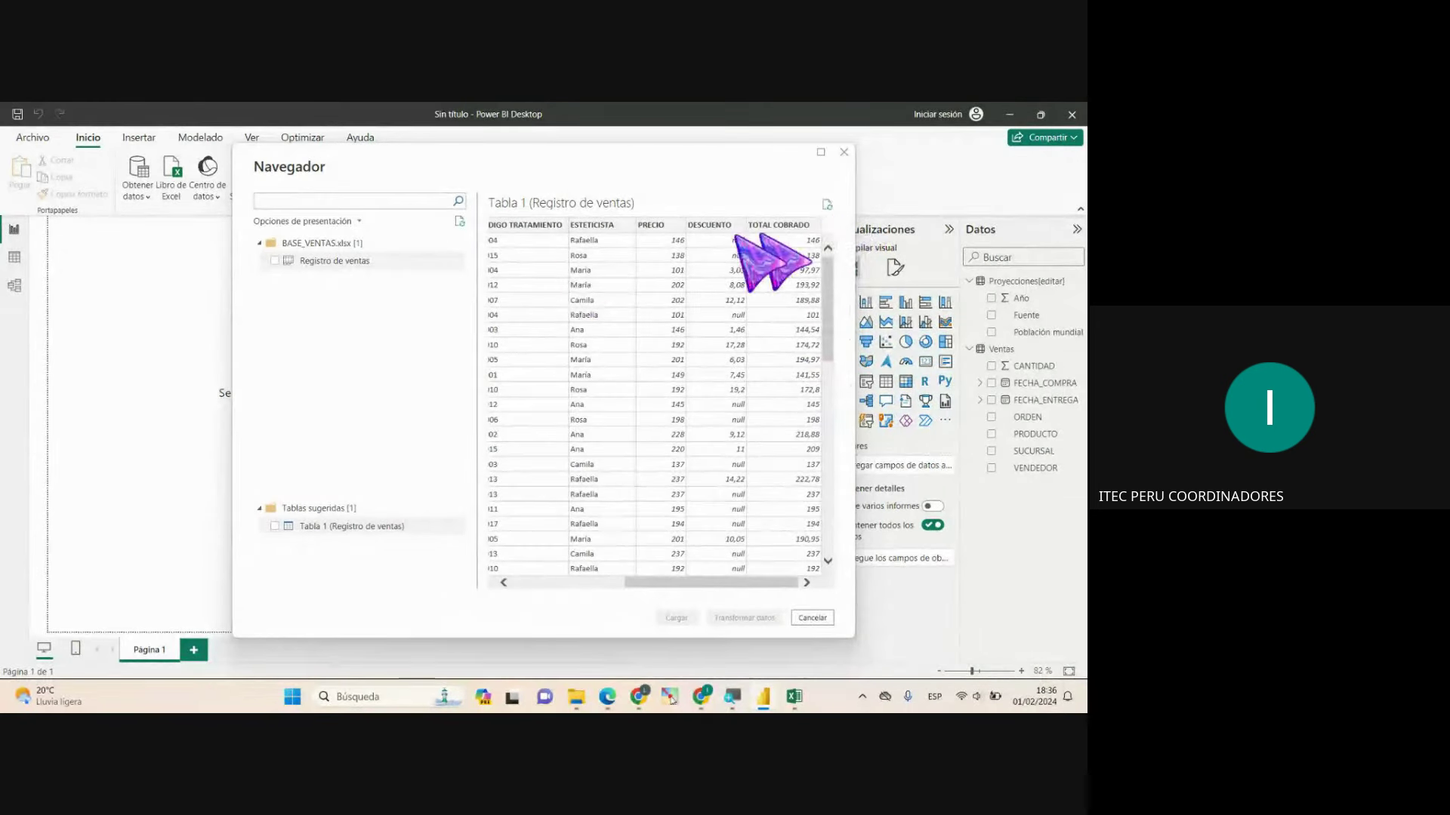
click(327, 262)
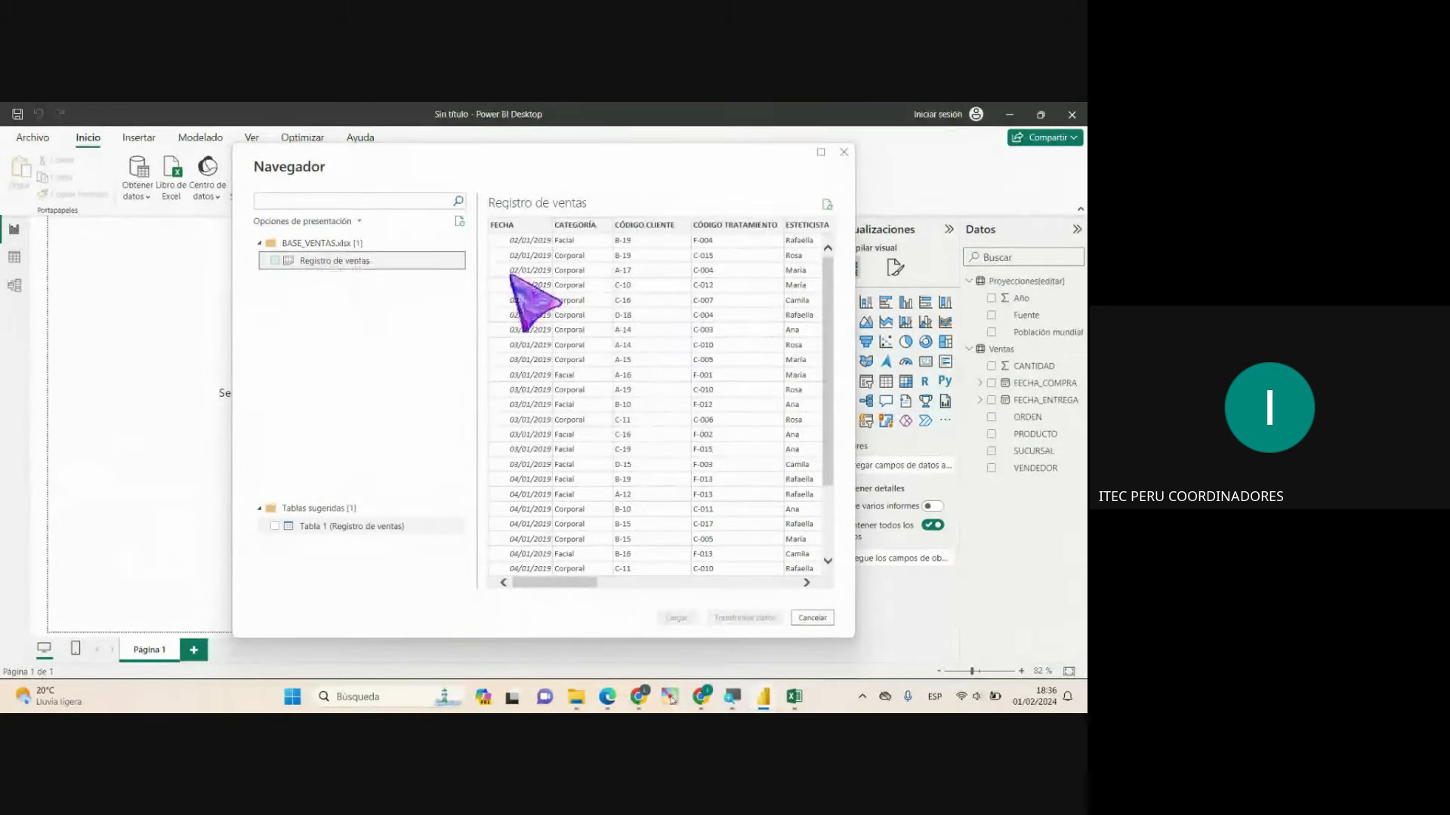
mouse_move(557, 584)
mouse_down()
mouse_move(704, 588)
mouse_move(542, 576)
mouse_up()
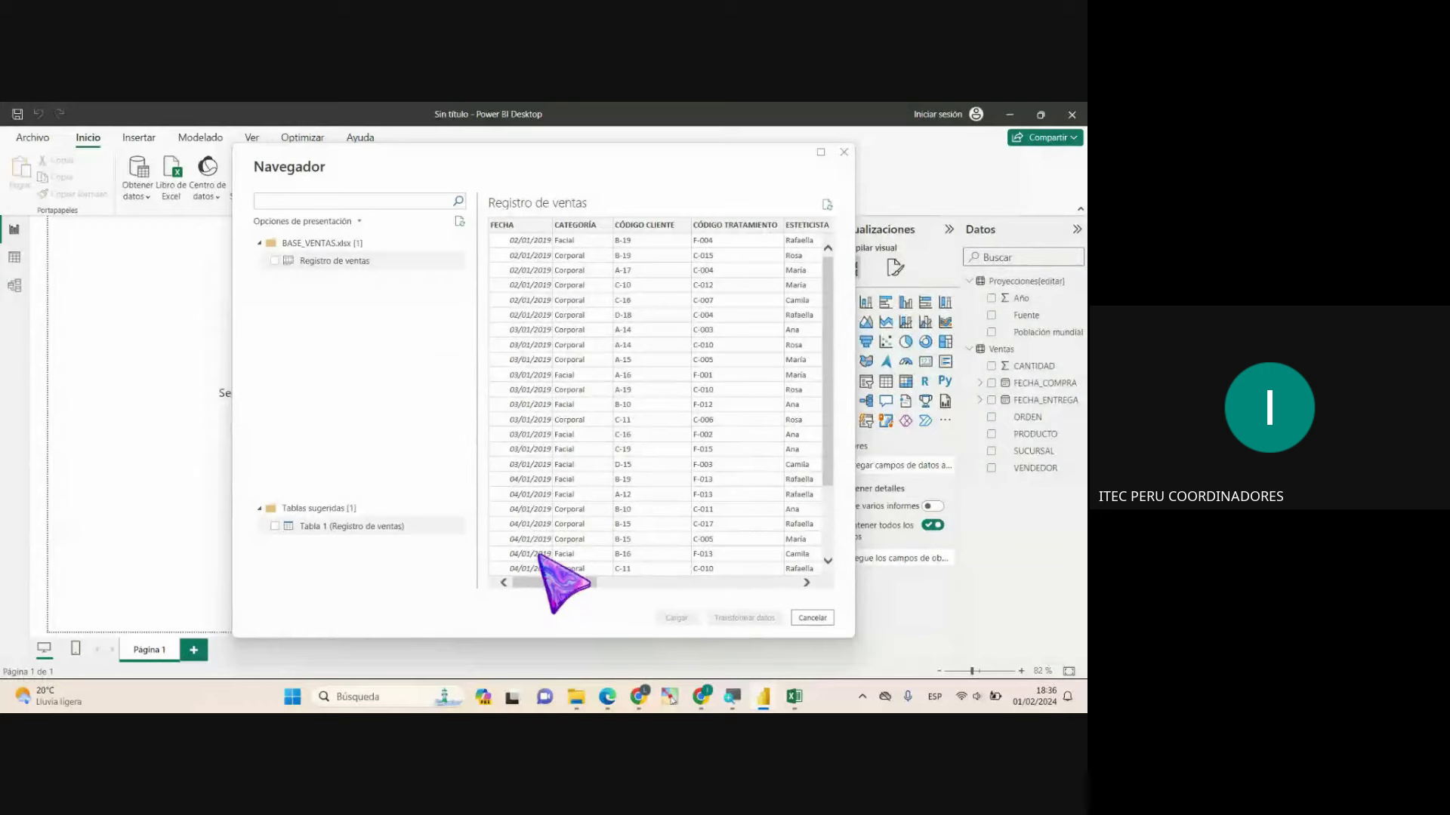
click(307, 528)
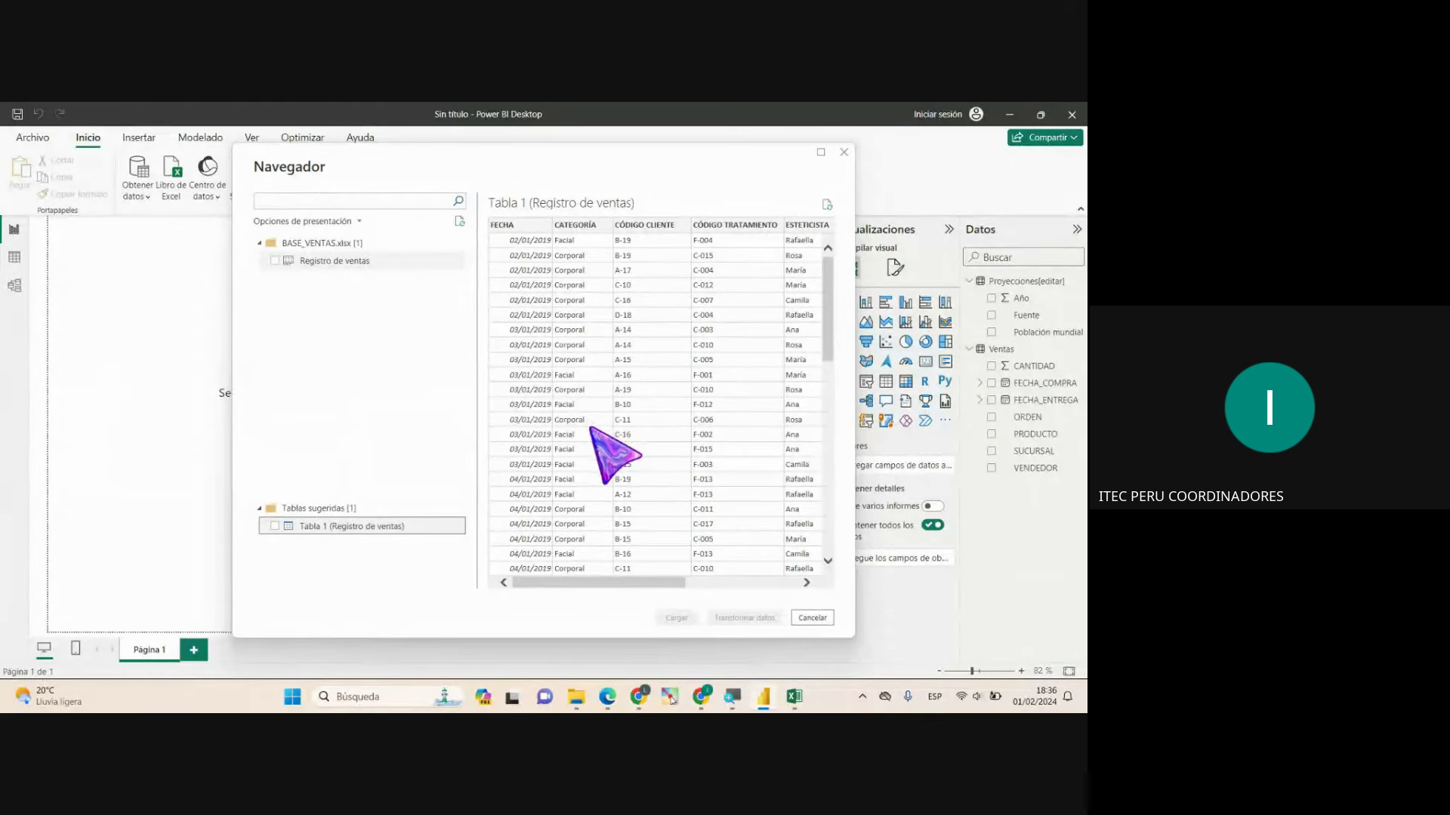
drag(601, 579, 749, 585)
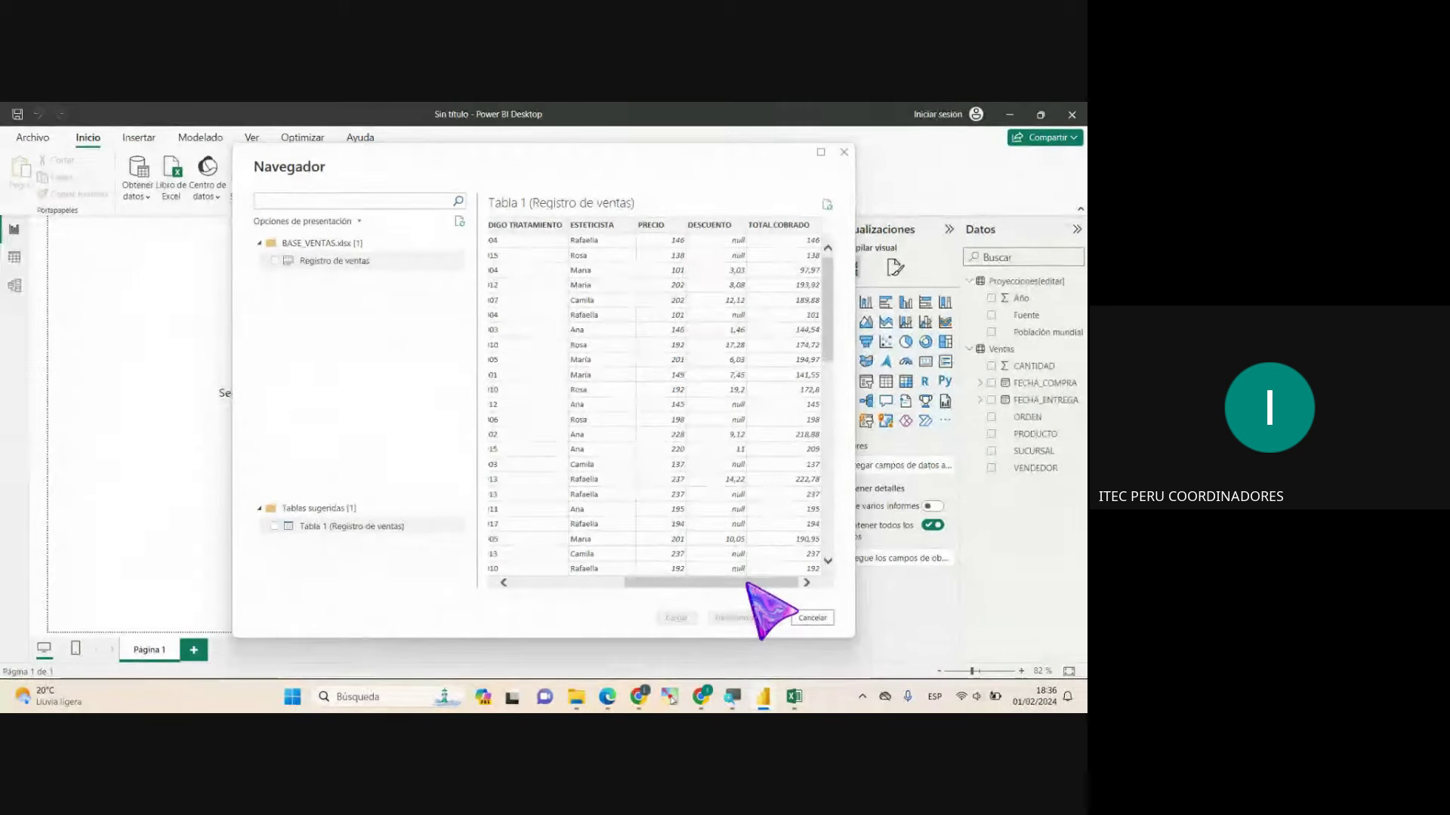
drag(734, 583, 619, 586)
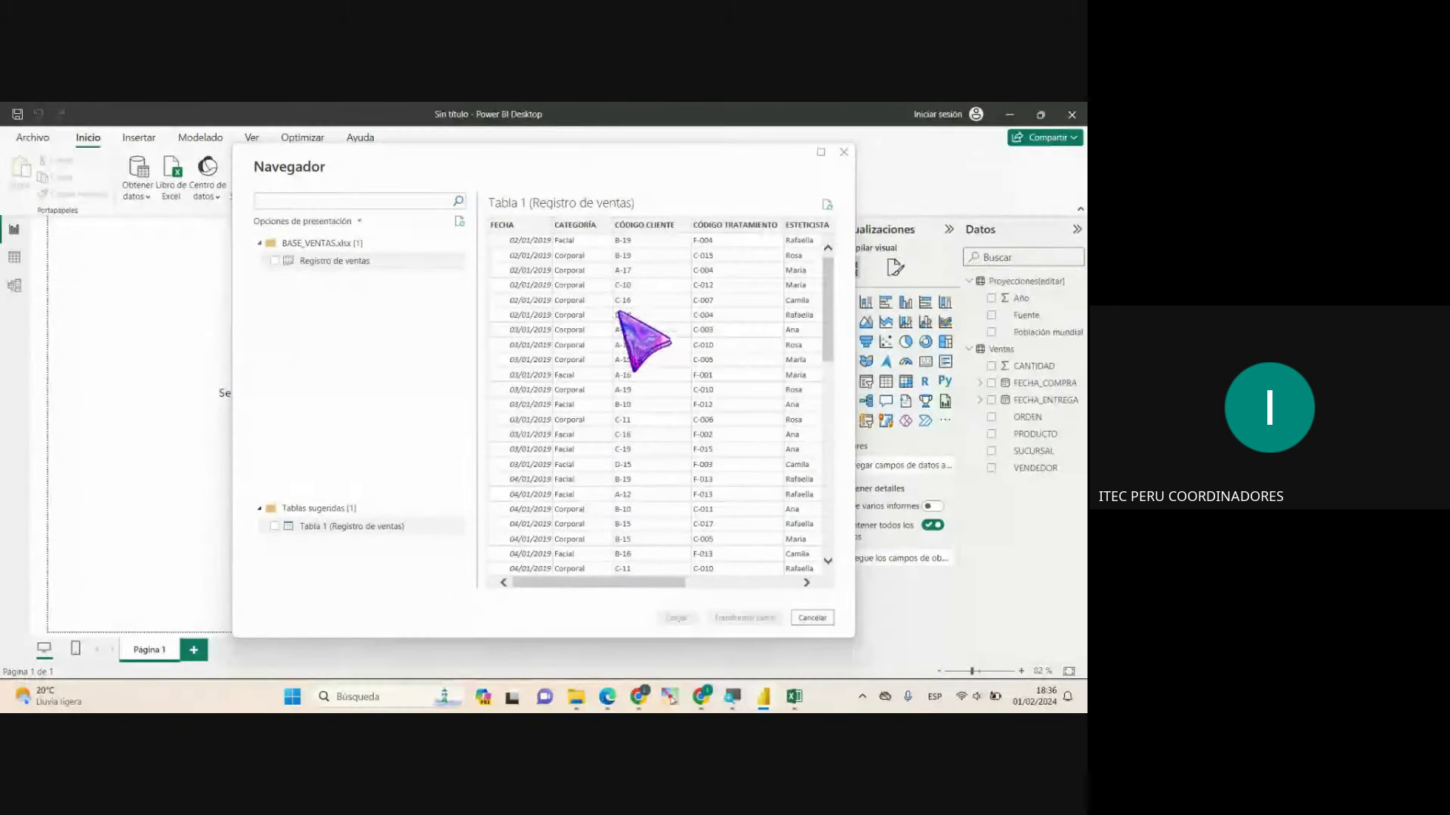
click(843, 152)
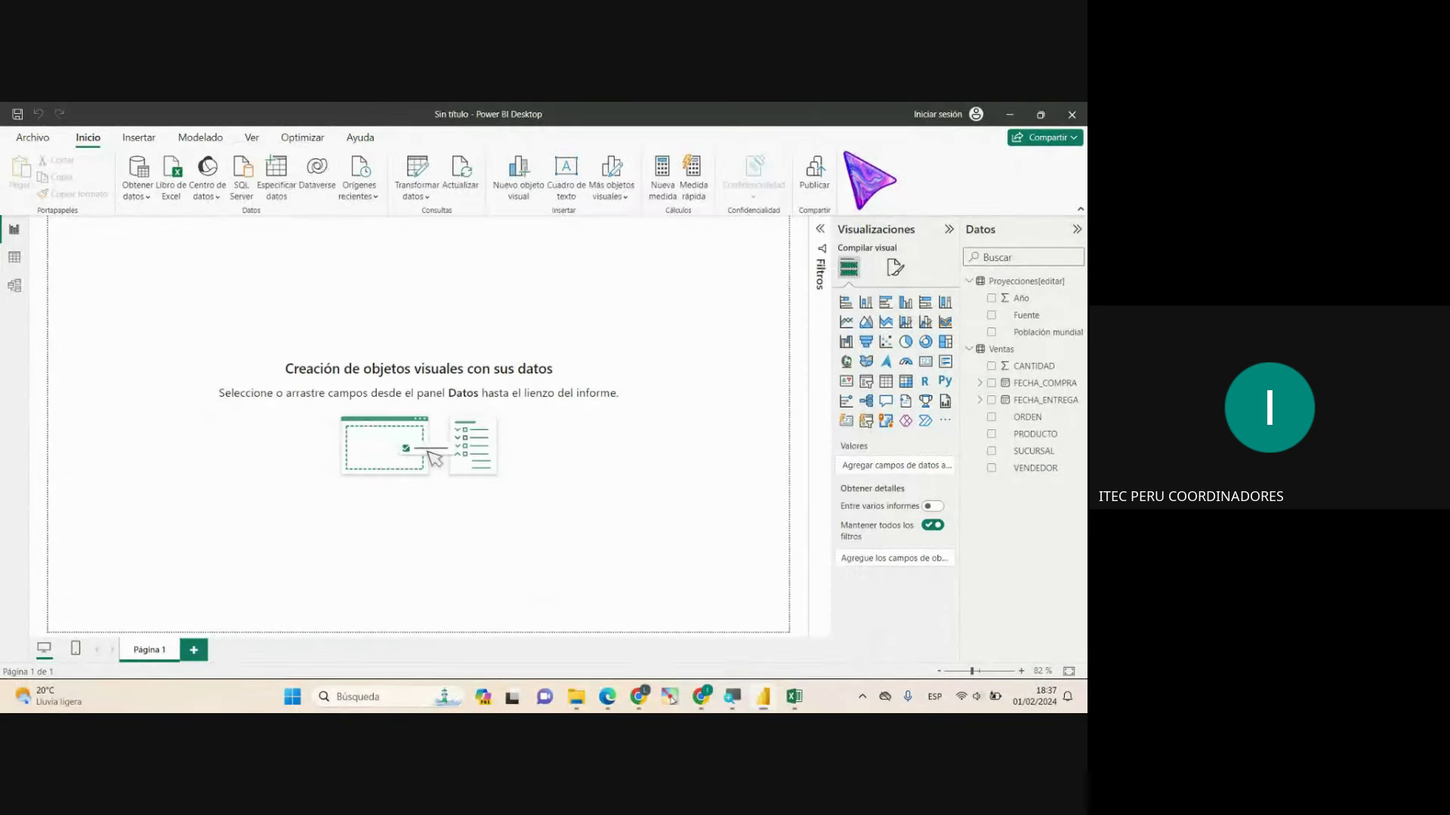
Step: Switch to the BASE_VENTAS workbook in Excel and insert four blank rows above the header row
mouse_move(793, 698)
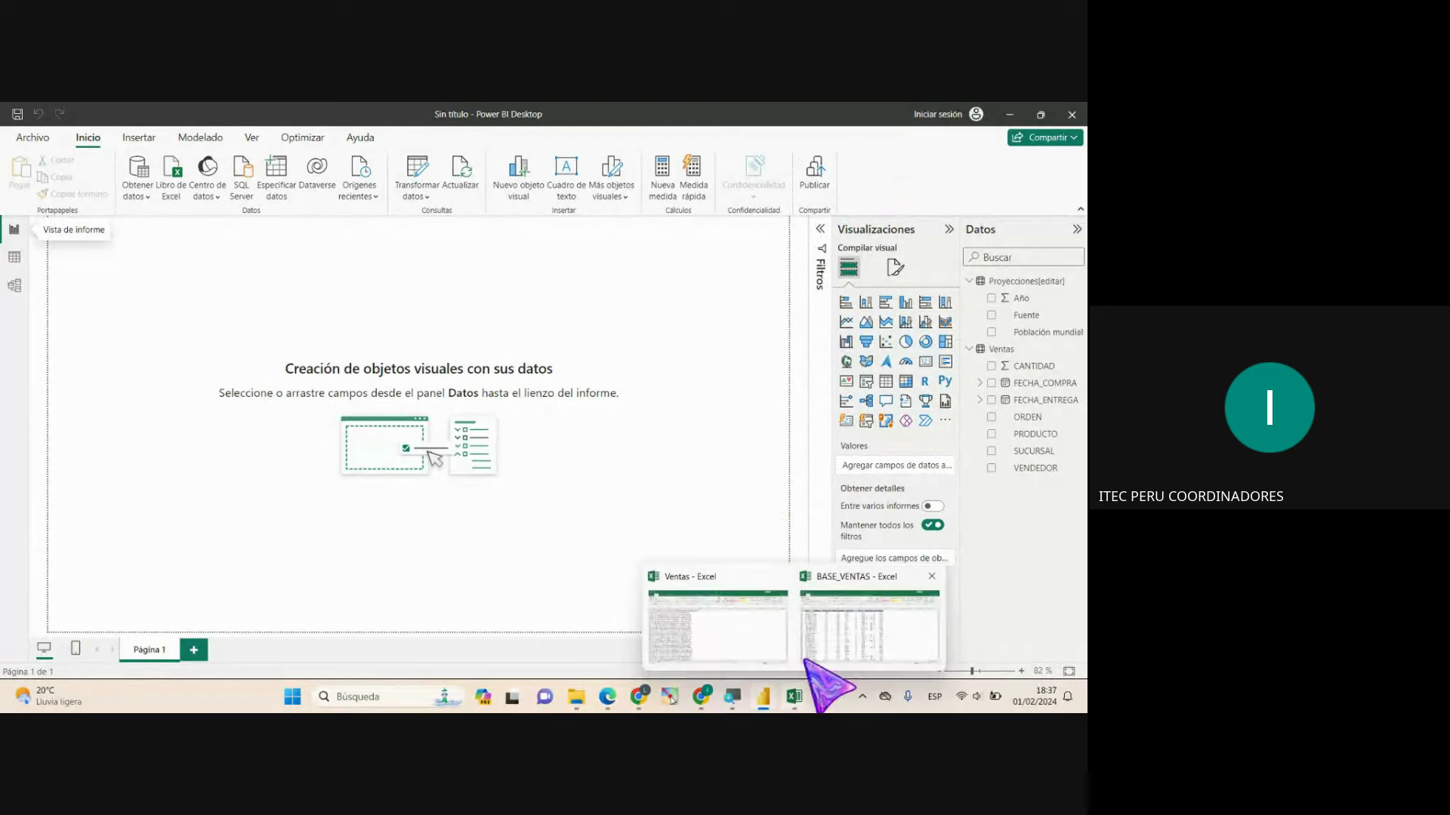
click(851, 653)
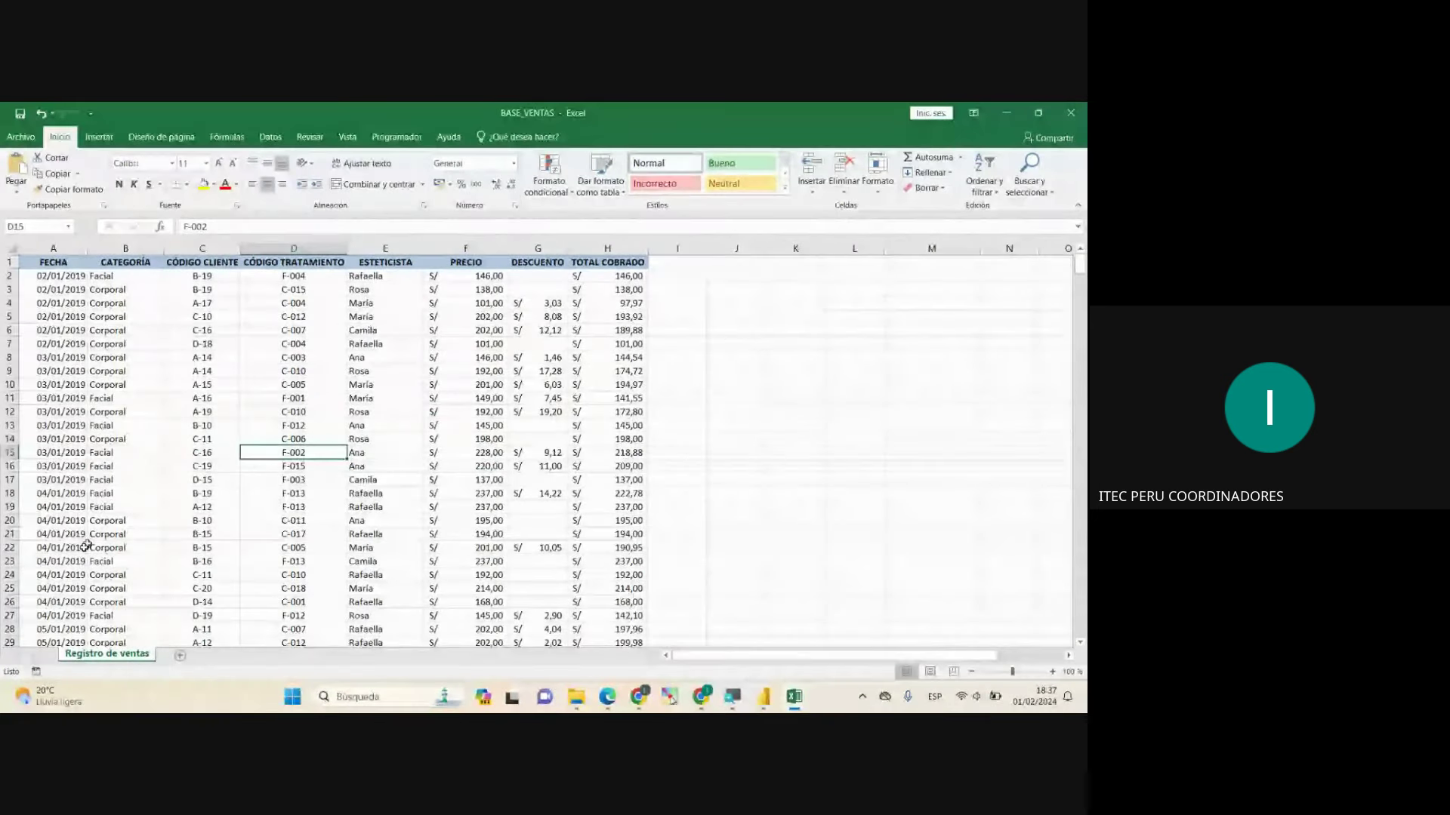
right_click(12, 262)
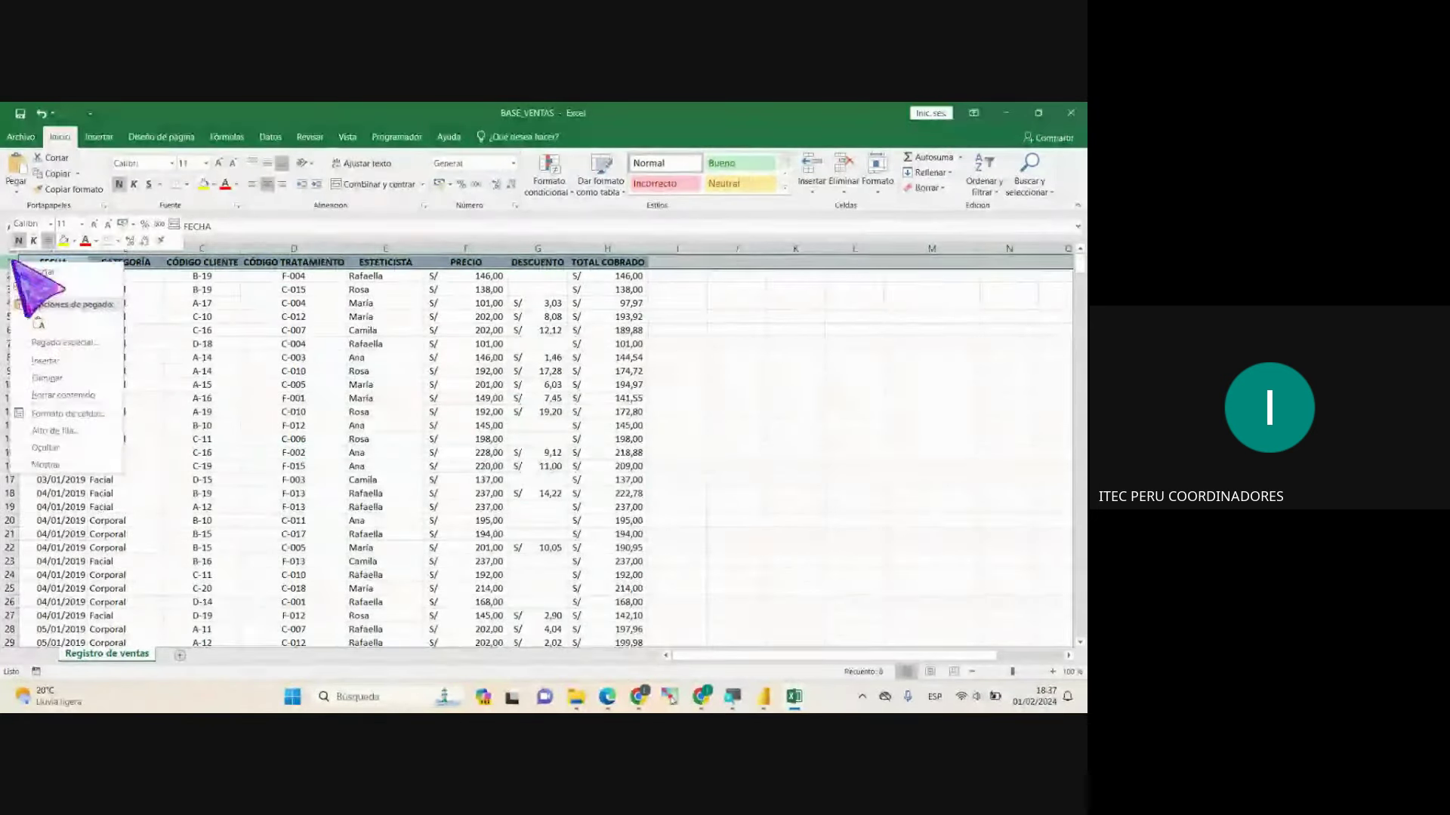
click(52, 361)
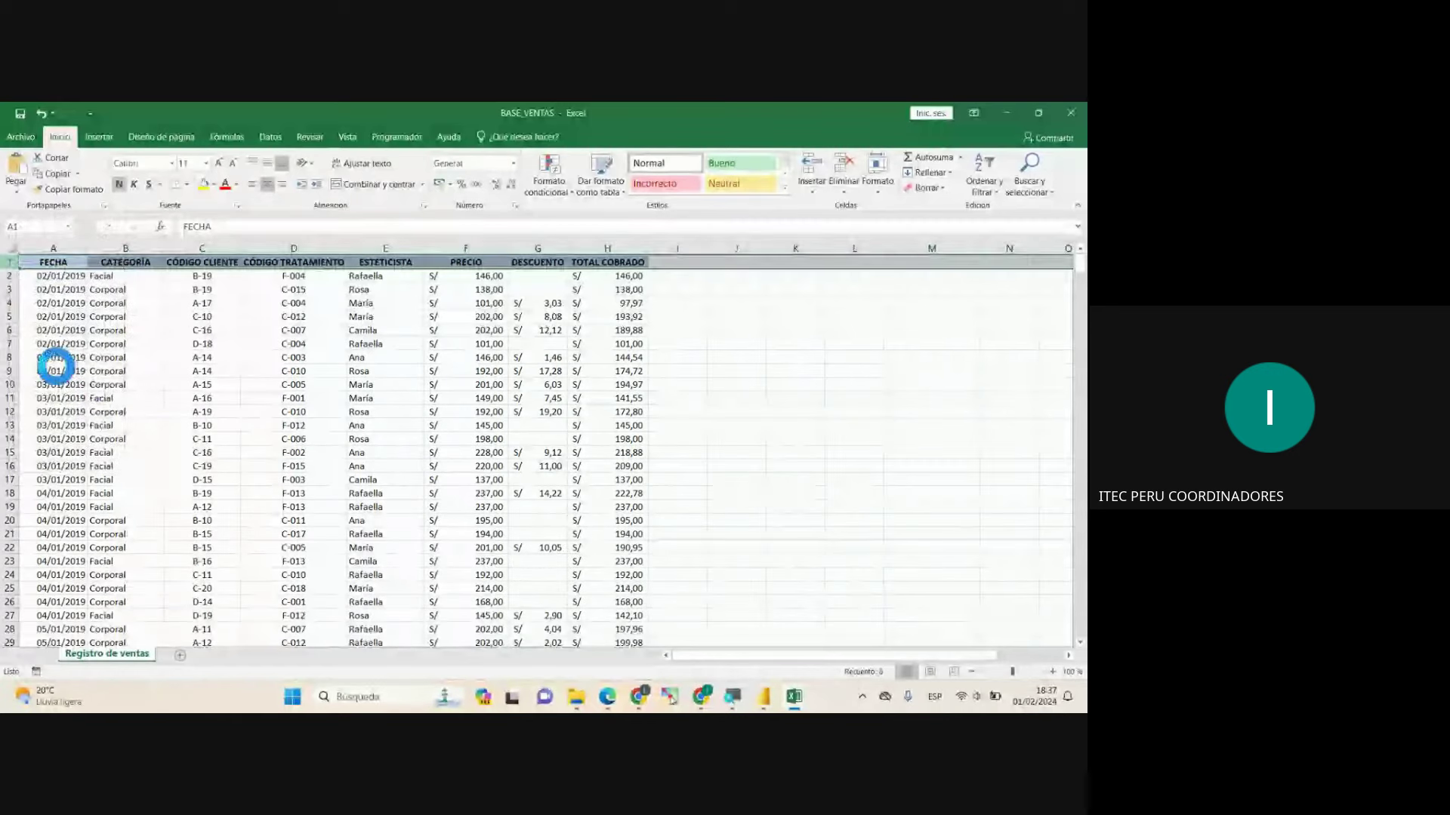
right_click(9, 262)
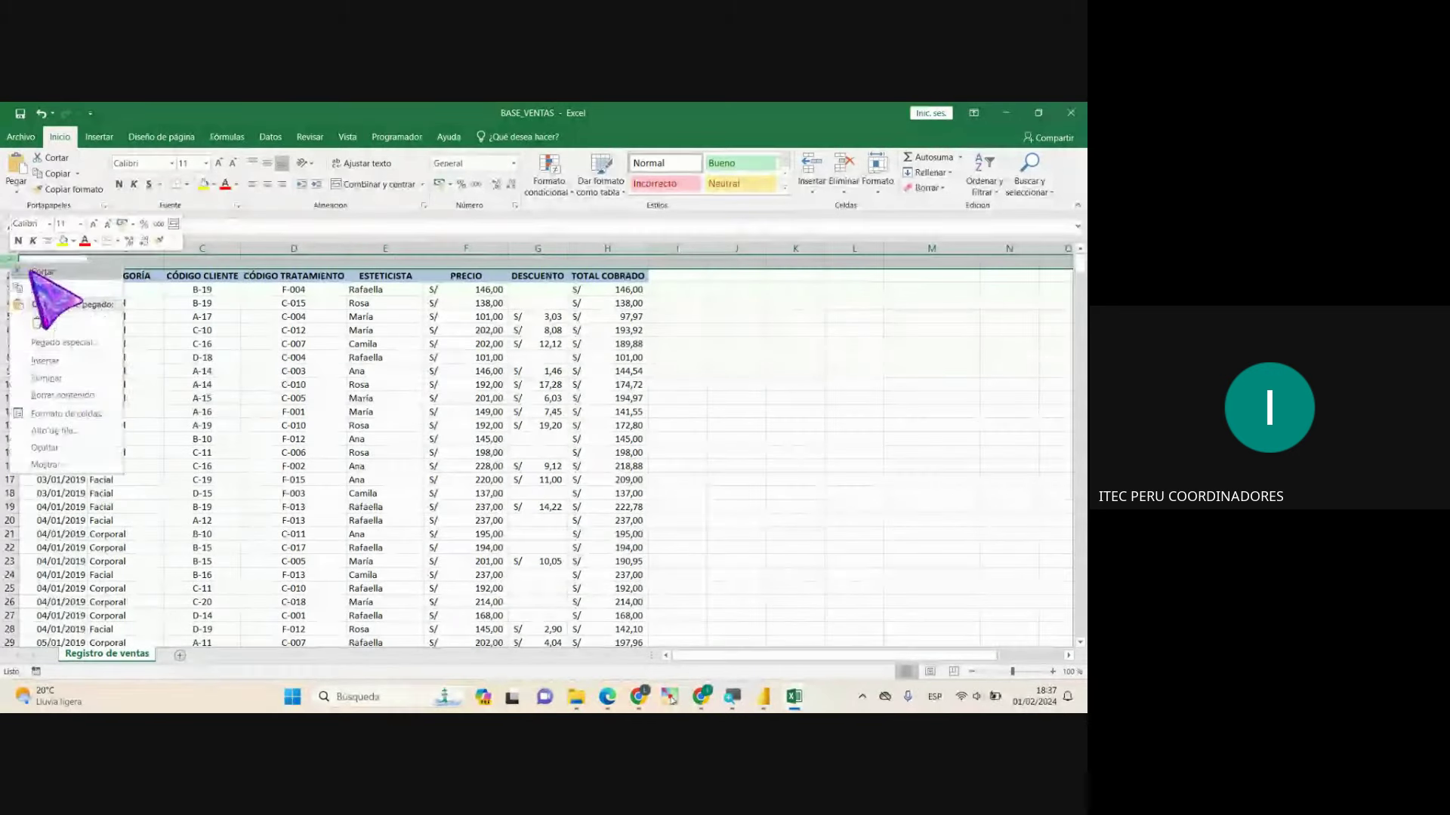
click(55, 362)
mouse_move(19, 263)
mouse_down()
mouse_move(15, 289)
mouse_move(15, 275)
mouse_up()
right_click(15, 275)
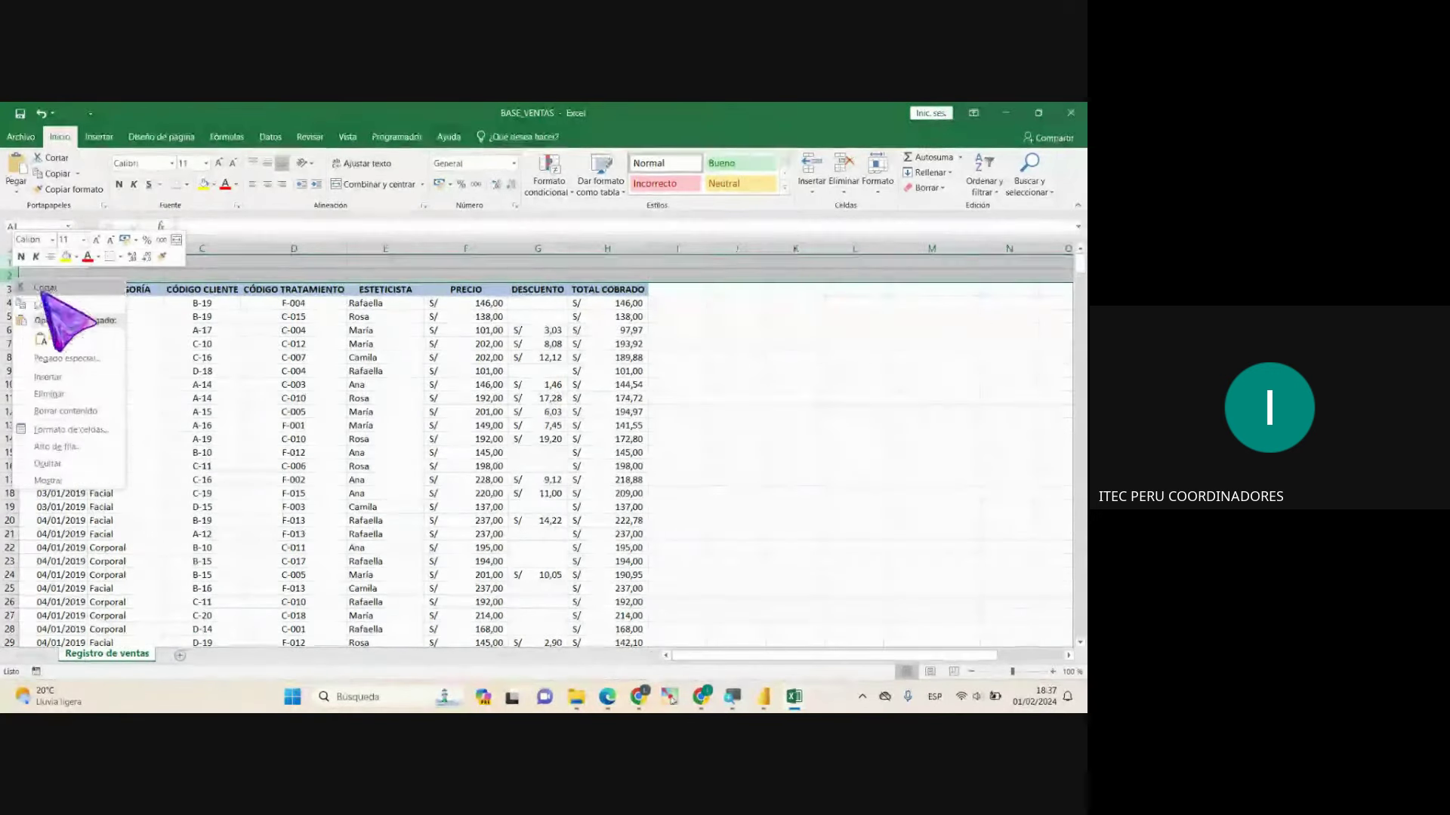
click(50, 377)
Step: Enter the title REGISTRO DE VENTAS in cell B2 and the date 31/01/2024 in cell D2
click(125, 291)
click(119, 278)
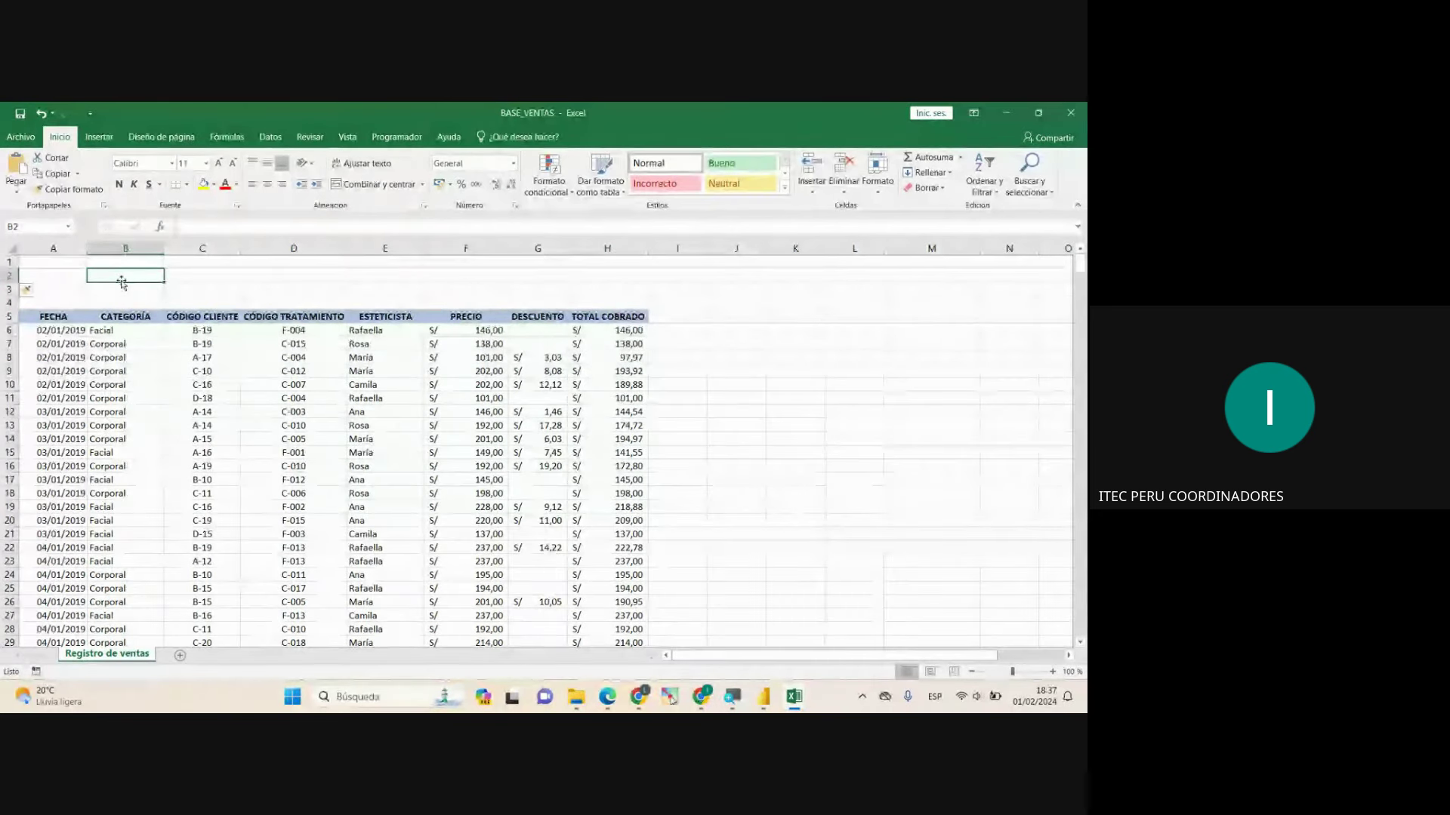
text(REGISTRO DE )
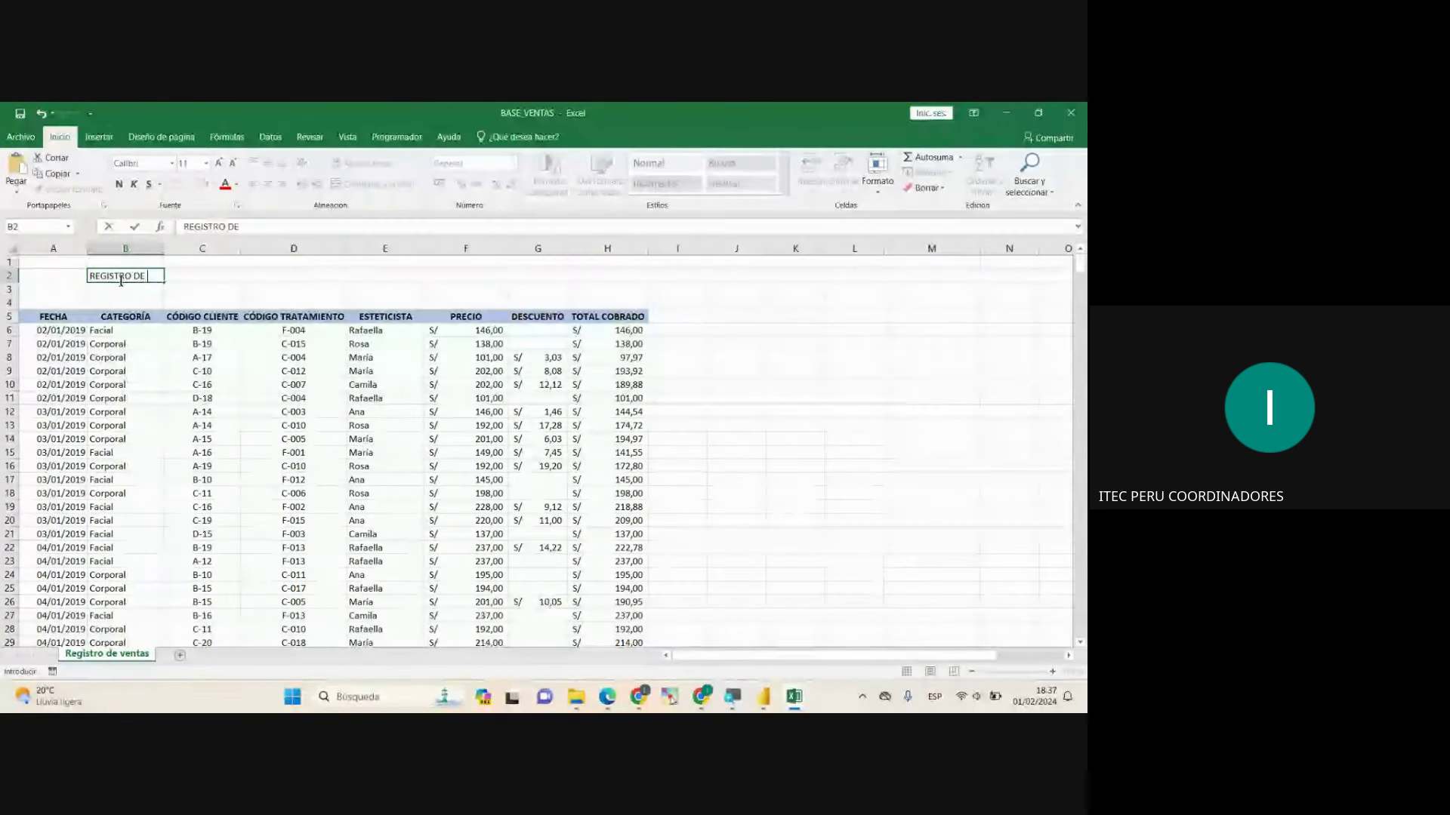
text(VENTAS)
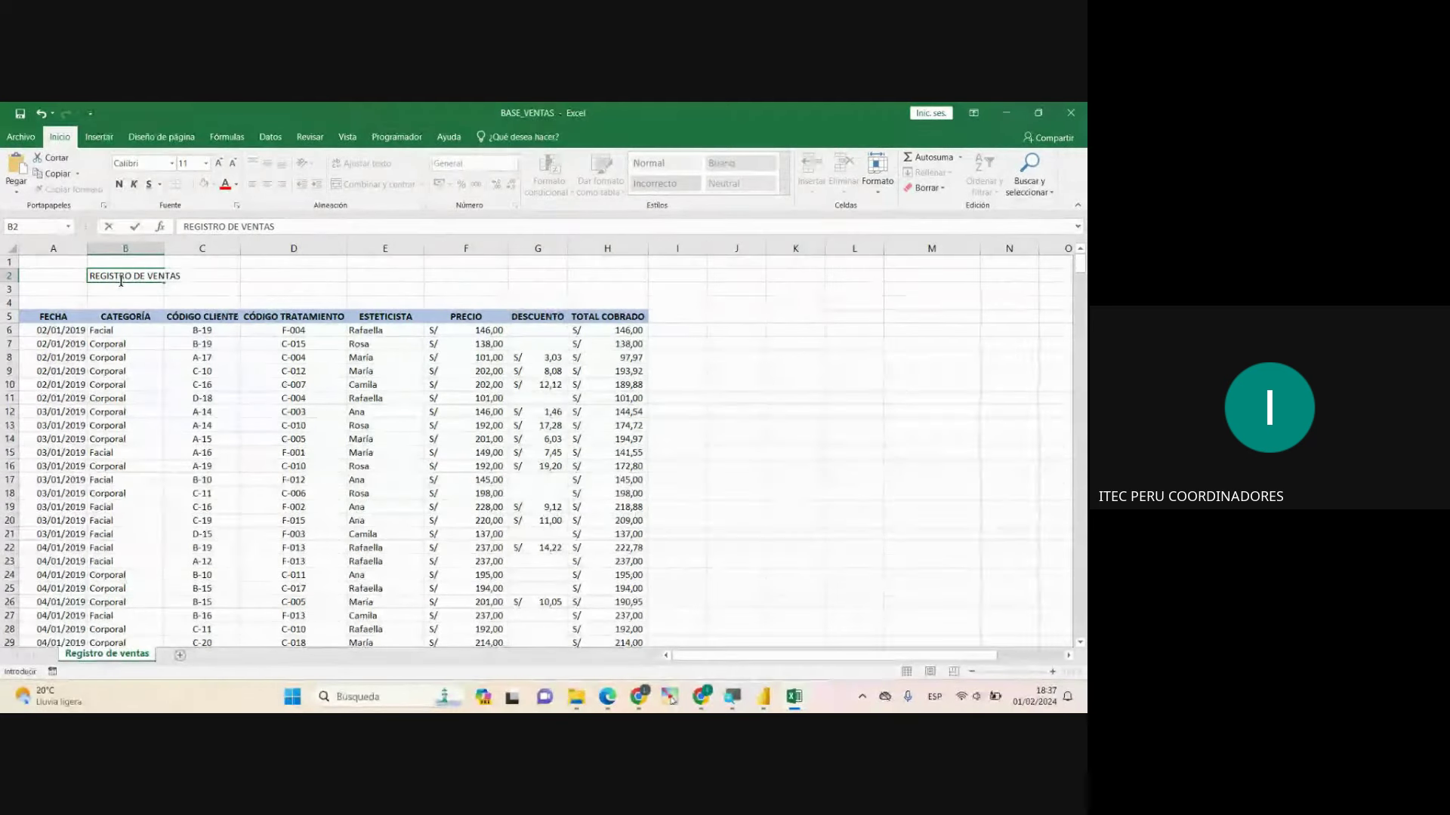
click(265, 277)
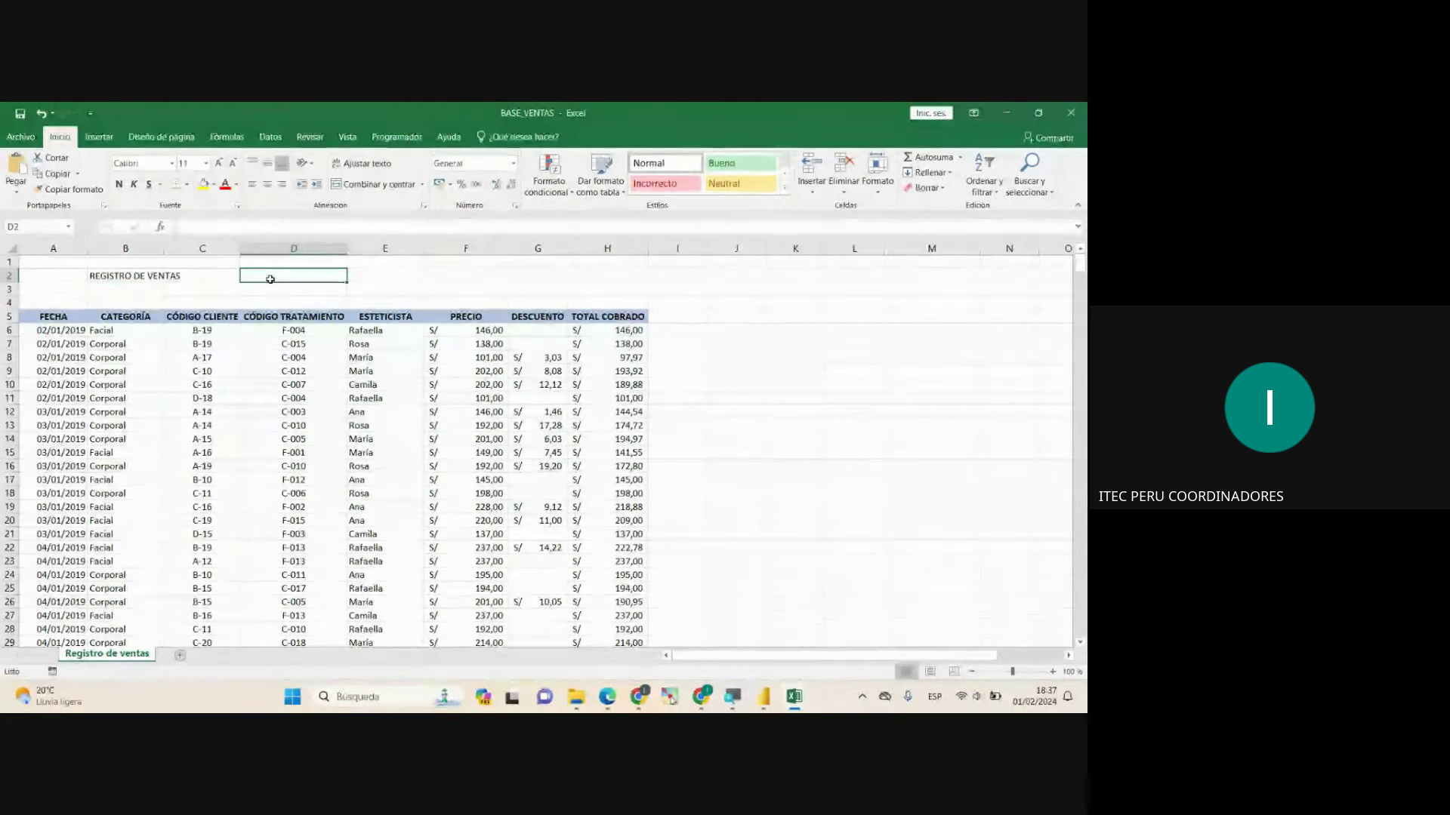
text(31/01/2024)
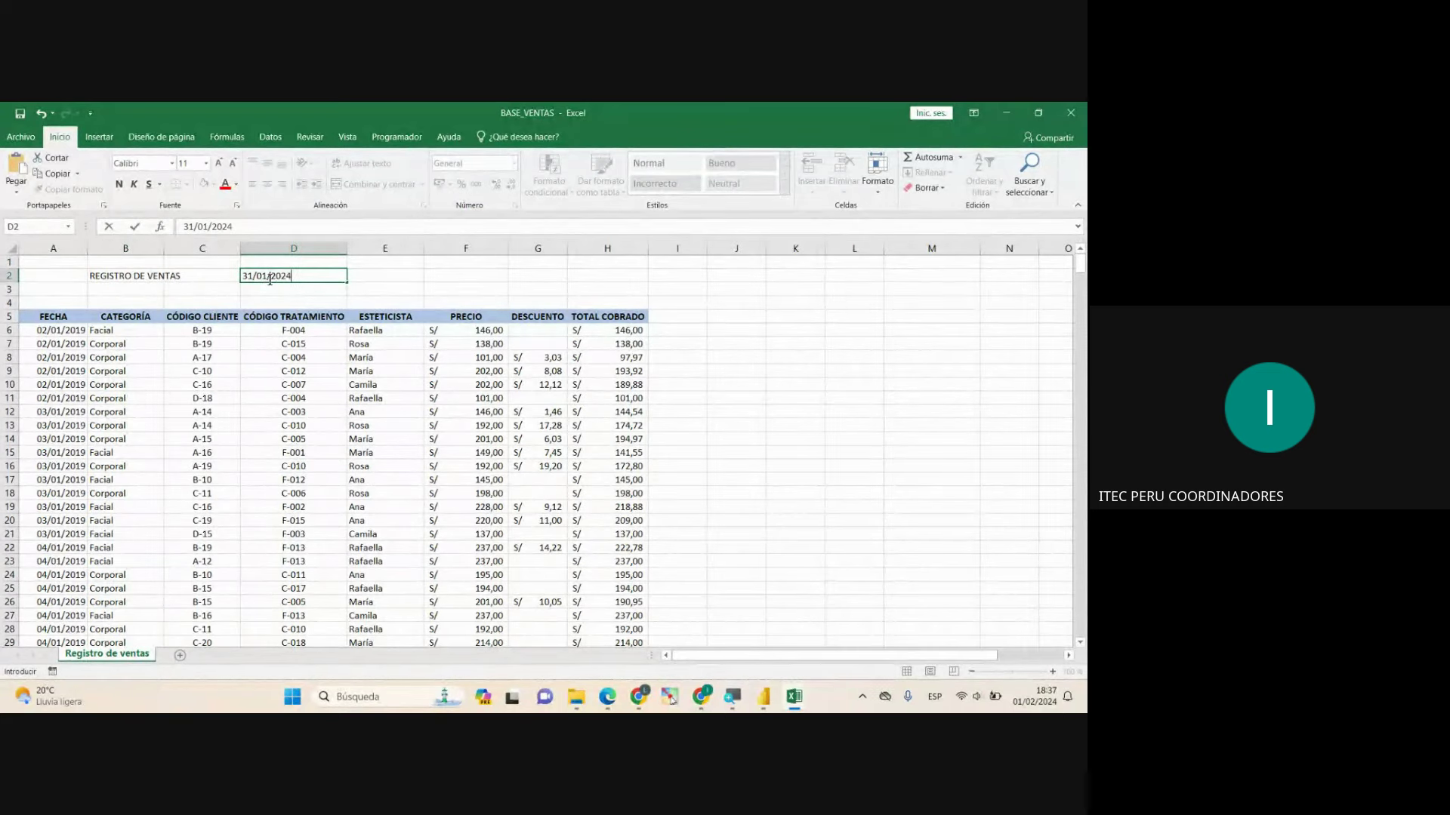
key(Tab)
Step: Widen column B to fit the title and make the title in B2 and the date in D2 bold
drag(165, 248, 186, 254)
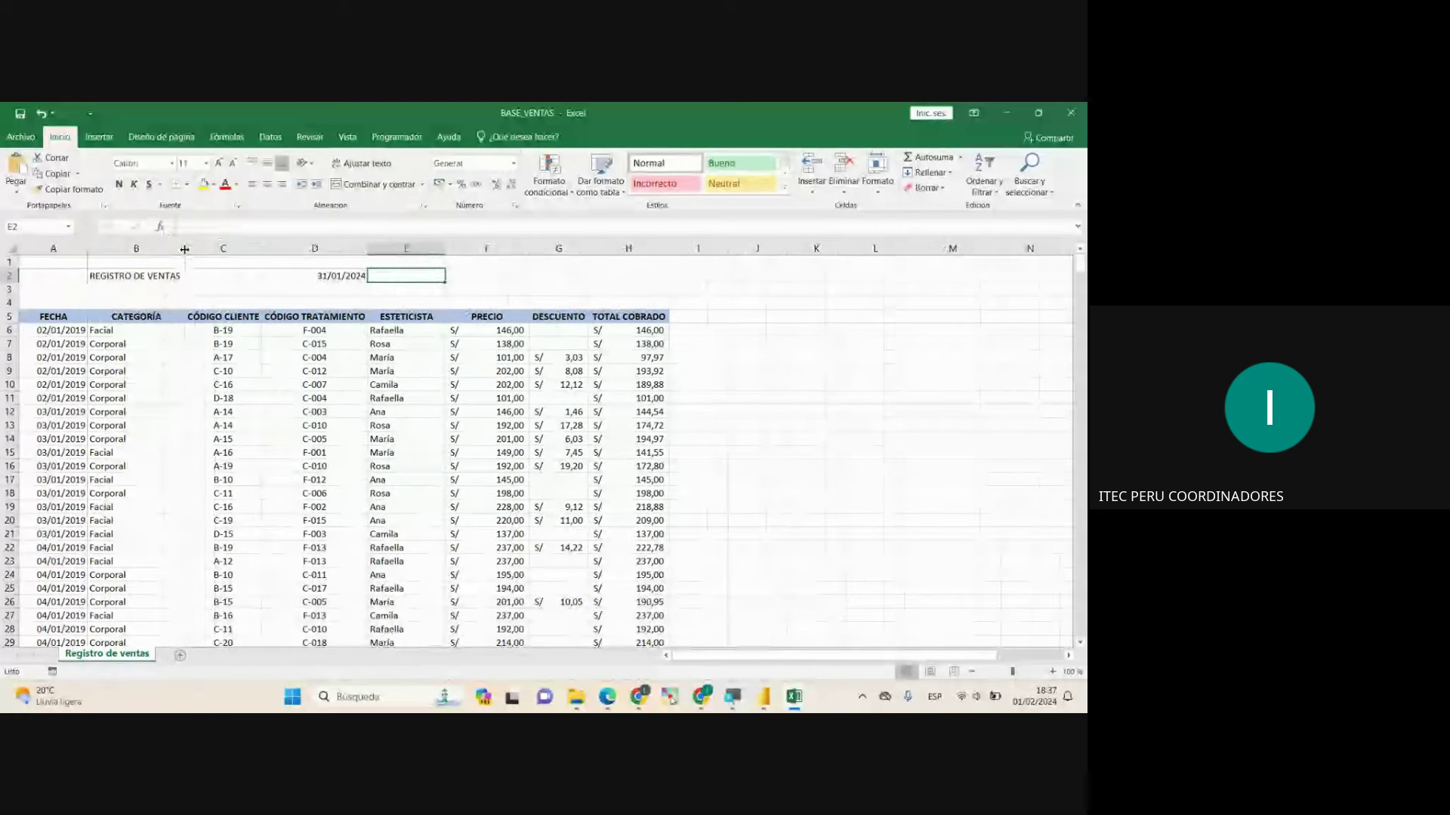
key(Left)
key(Left)
key(Left)
click(118, 185)
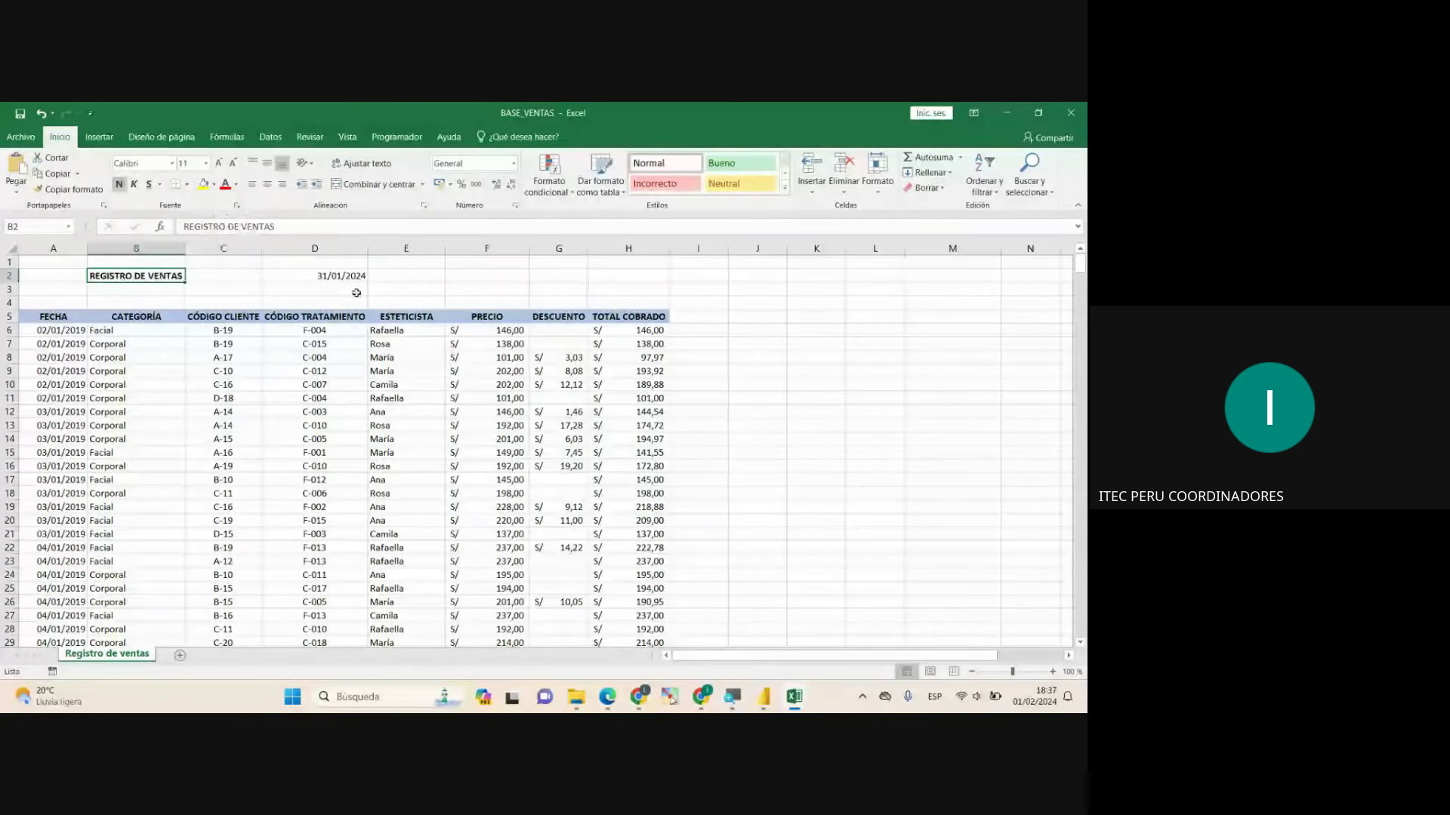
key(Right)
key(Right)
click(119, 184)
click(487, 306)
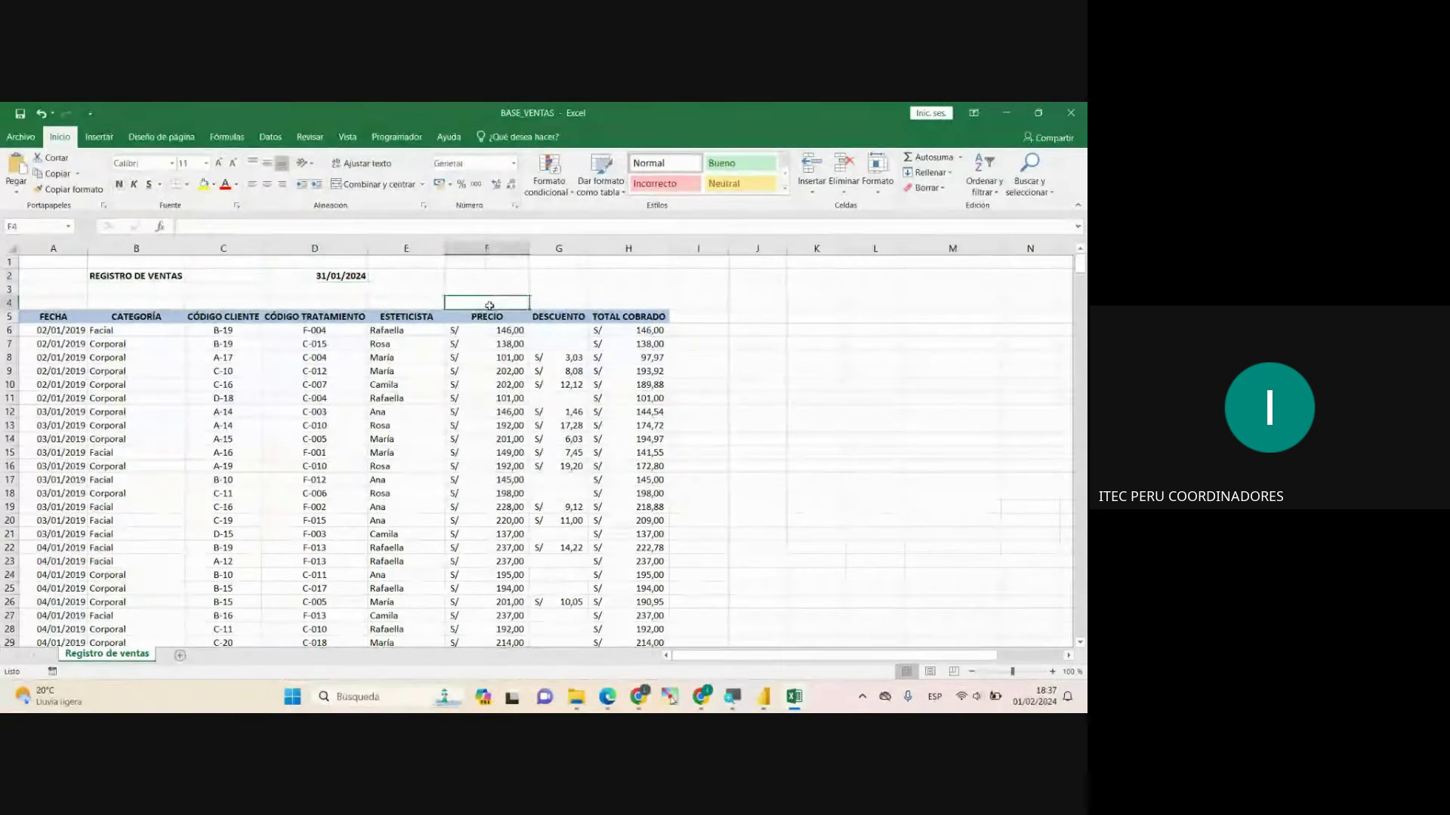
Step: Examine the title rows 1 to 4 above the table headers and the sales data beneath them
click(487, 279)
drag(315, 330, 366, 297)
click(491, 484)
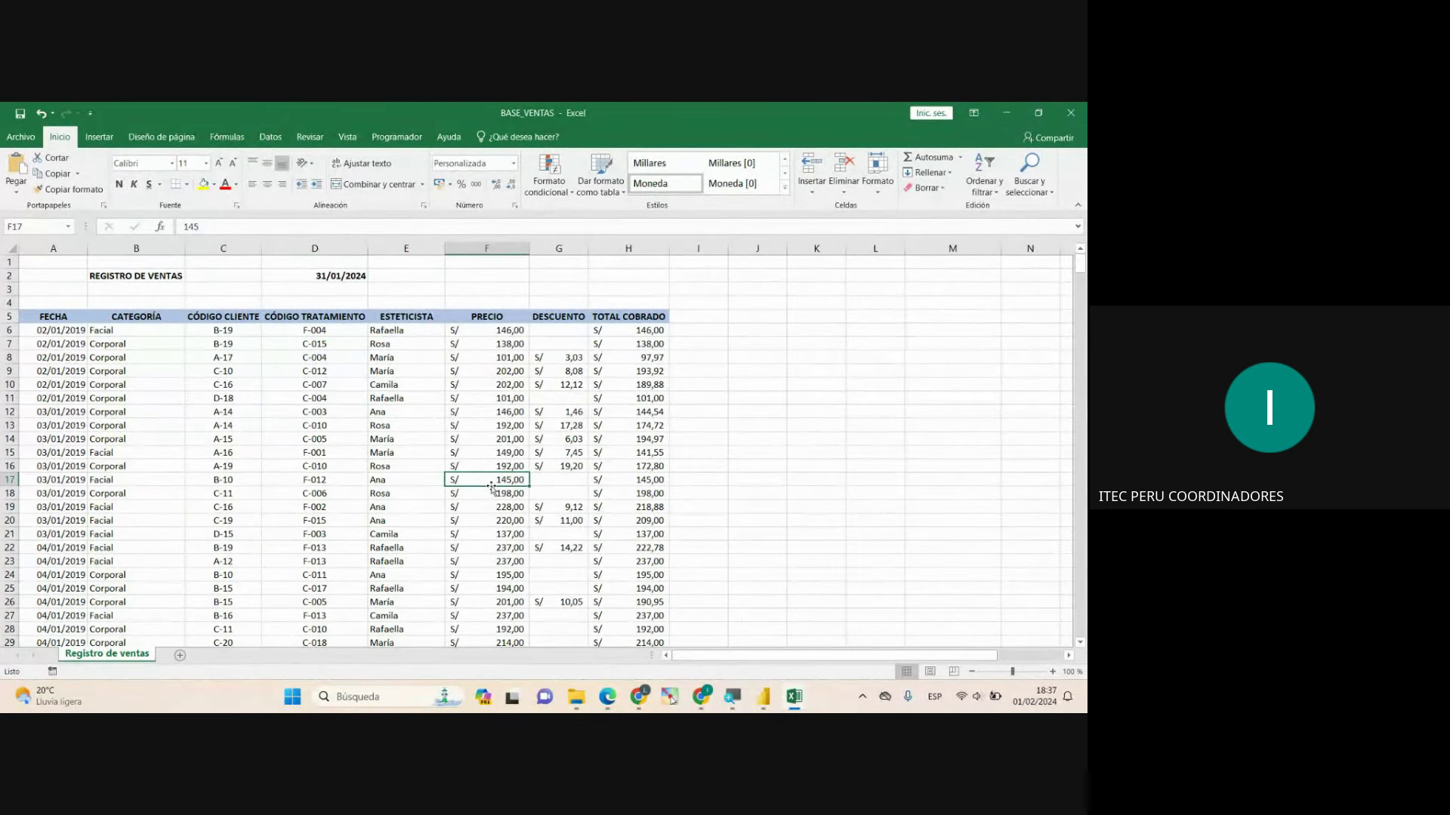
click(315, 398)
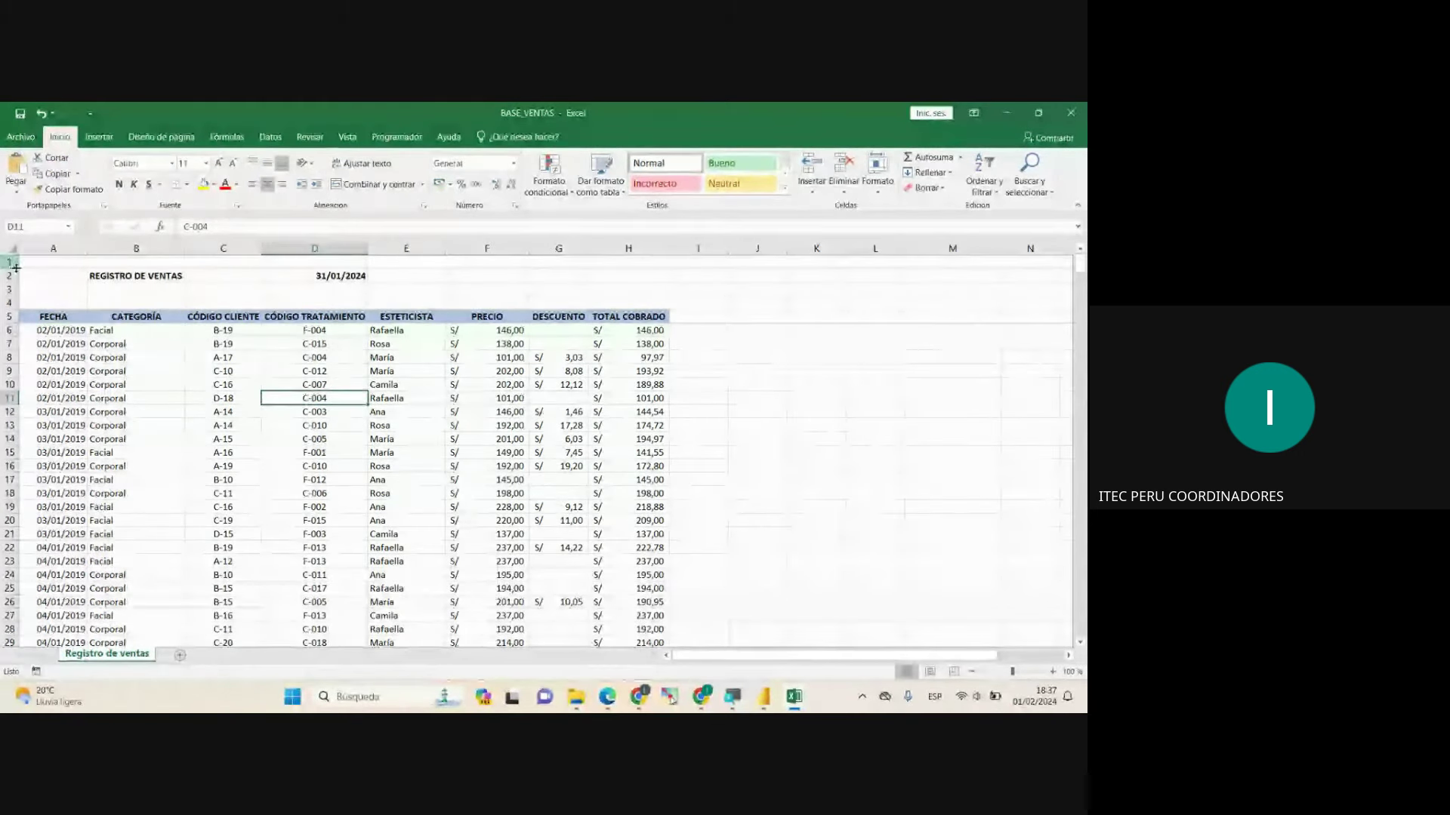
drag(53, 316, 113, 316)
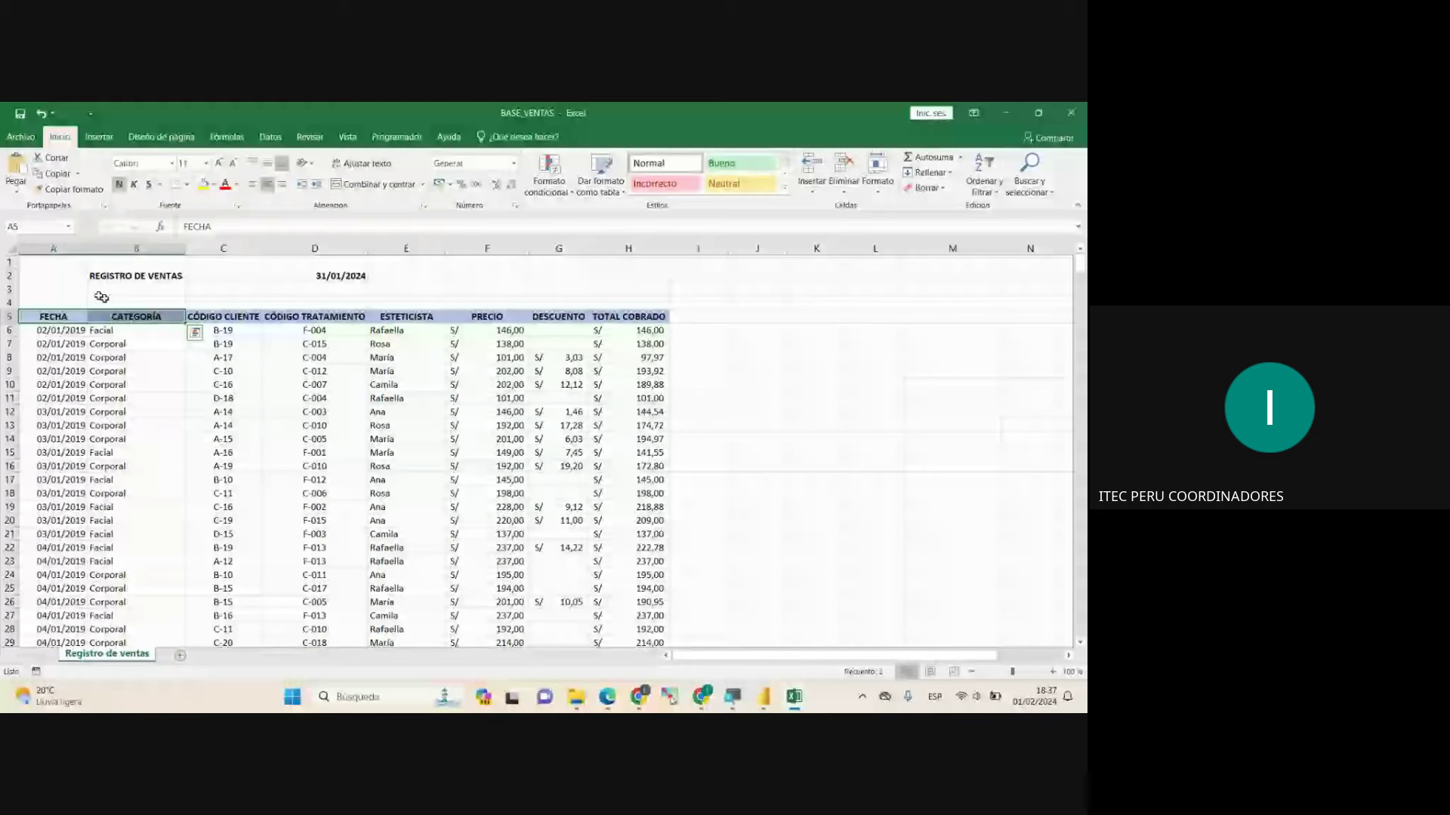
drag(9, 262, 8, 302)
click(136, 275)
click(321, 264)
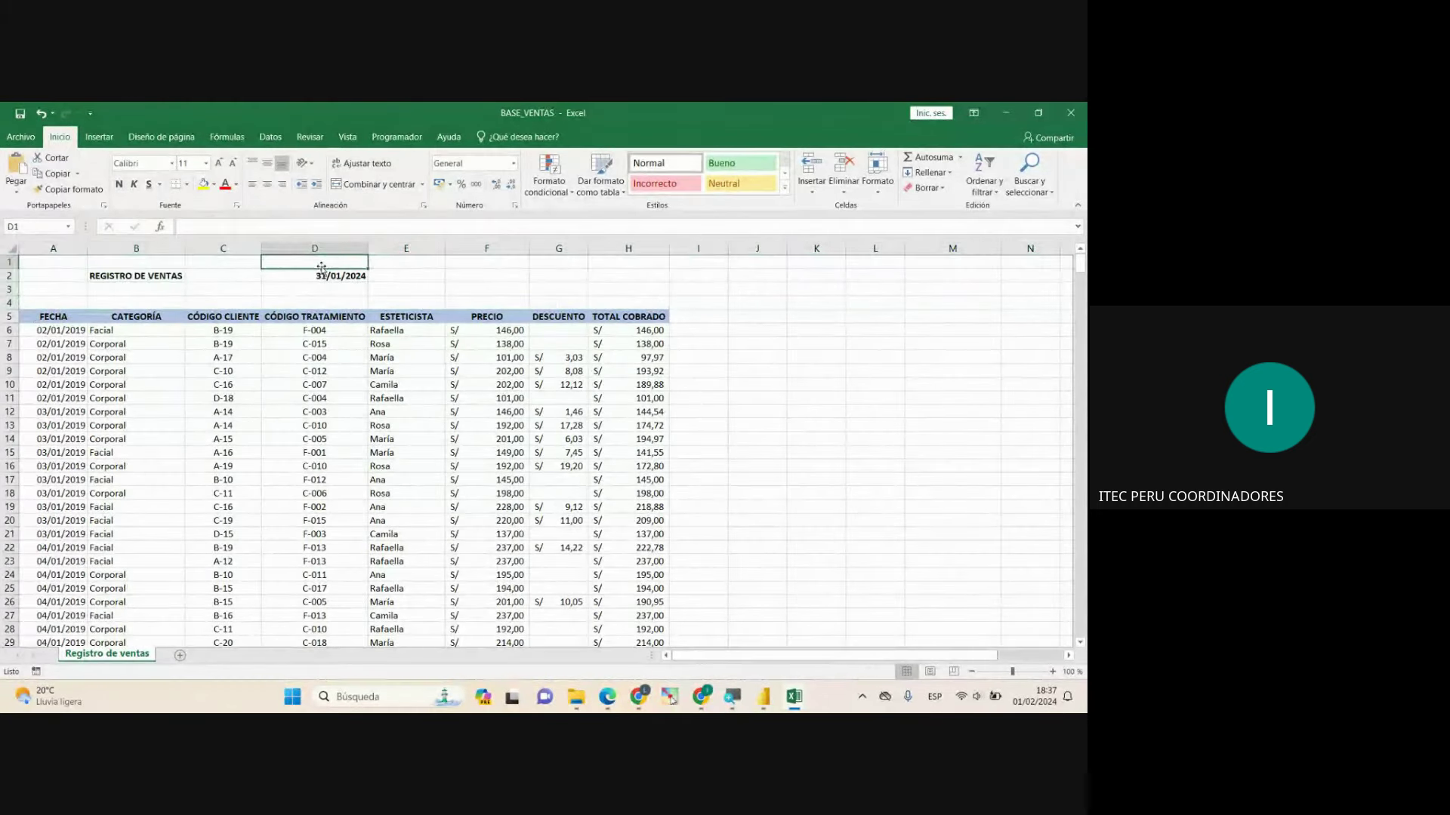
click(298, 290)
click(253, 318)
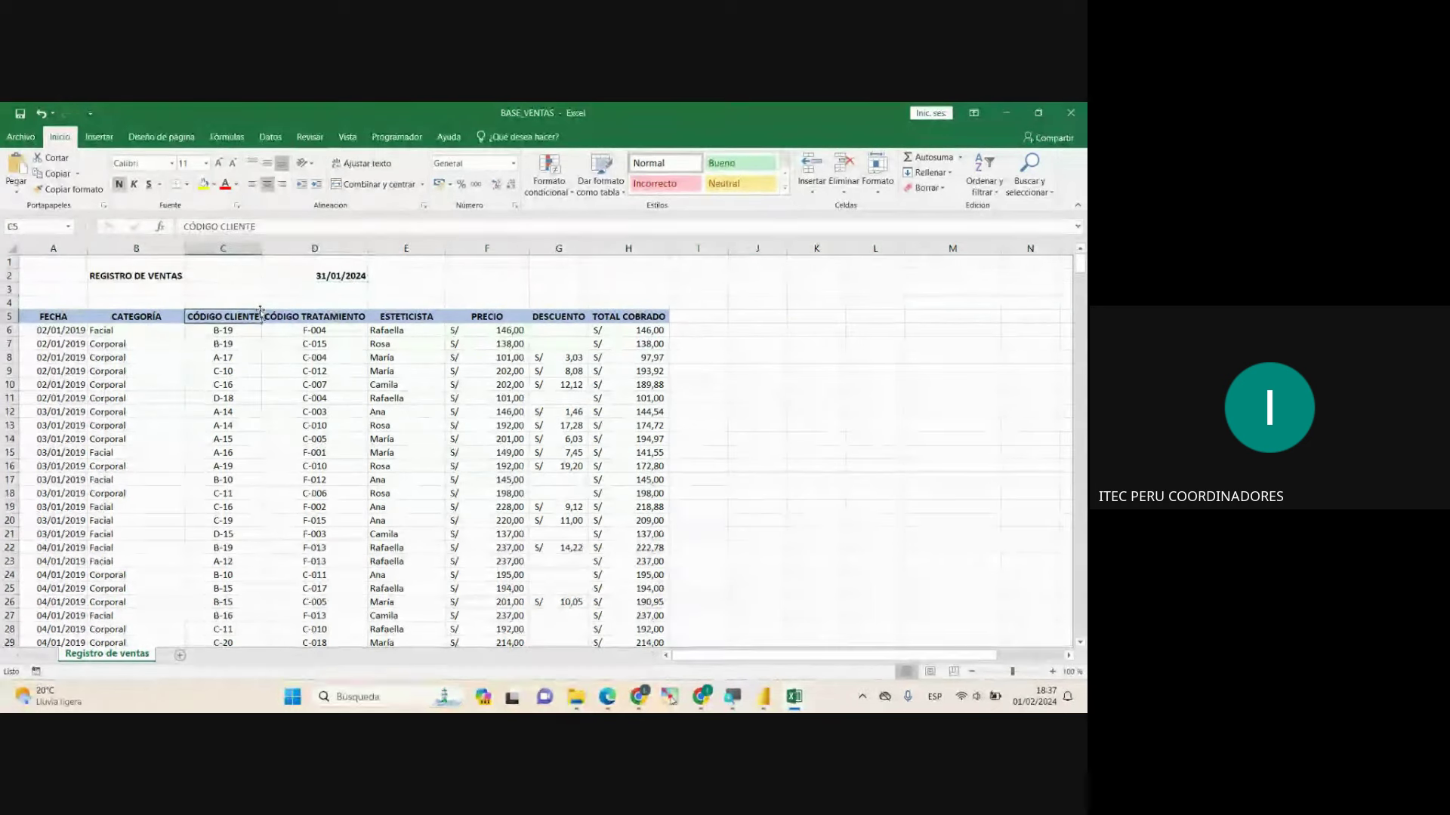
click(347, 394)
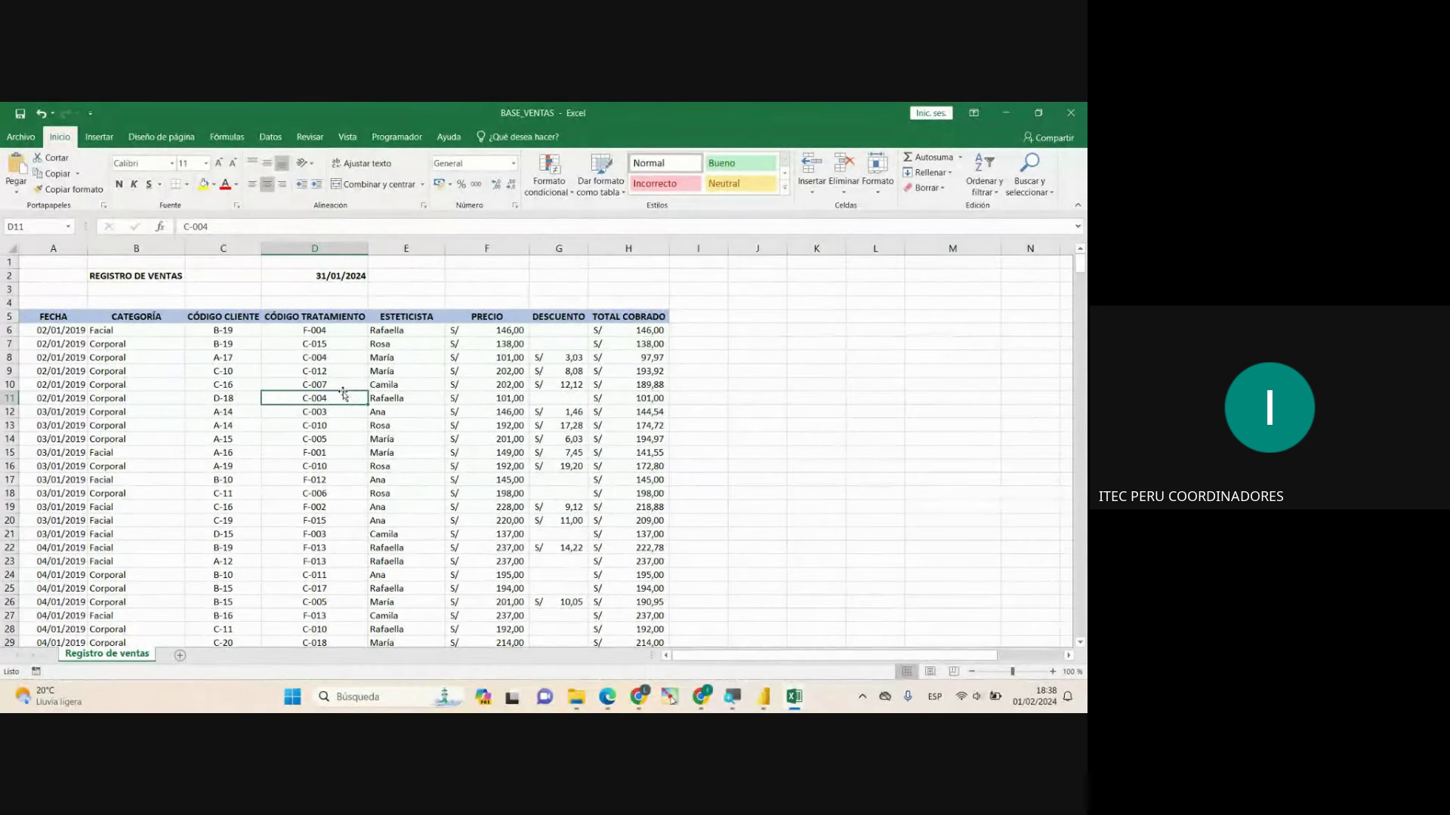
Step: Switch to Power BI Desktop and open the BASE_VENTAS Excel workbook from the CLASE 2 folder as a data source
click(770, 702)
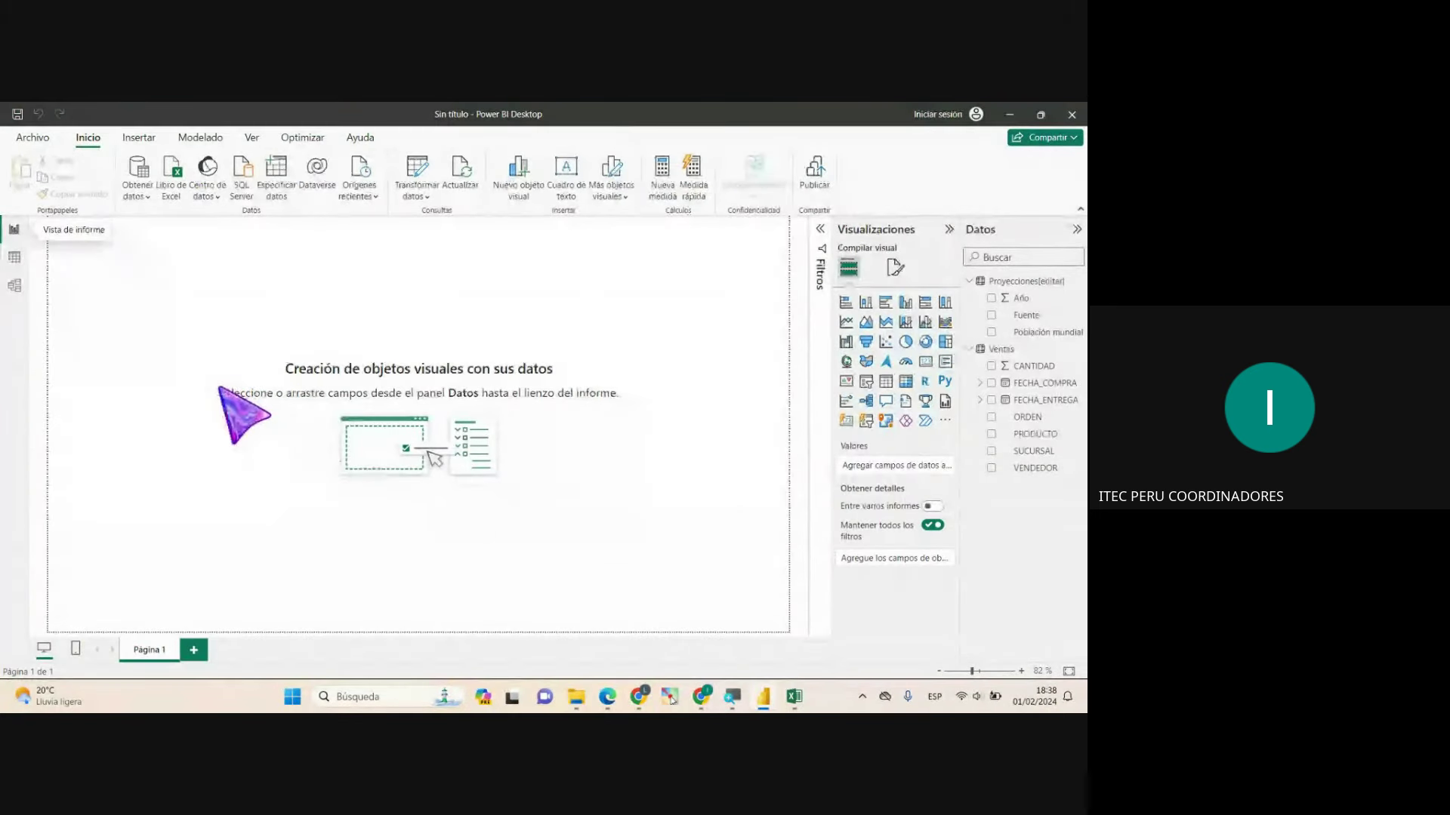
click(174, 172)
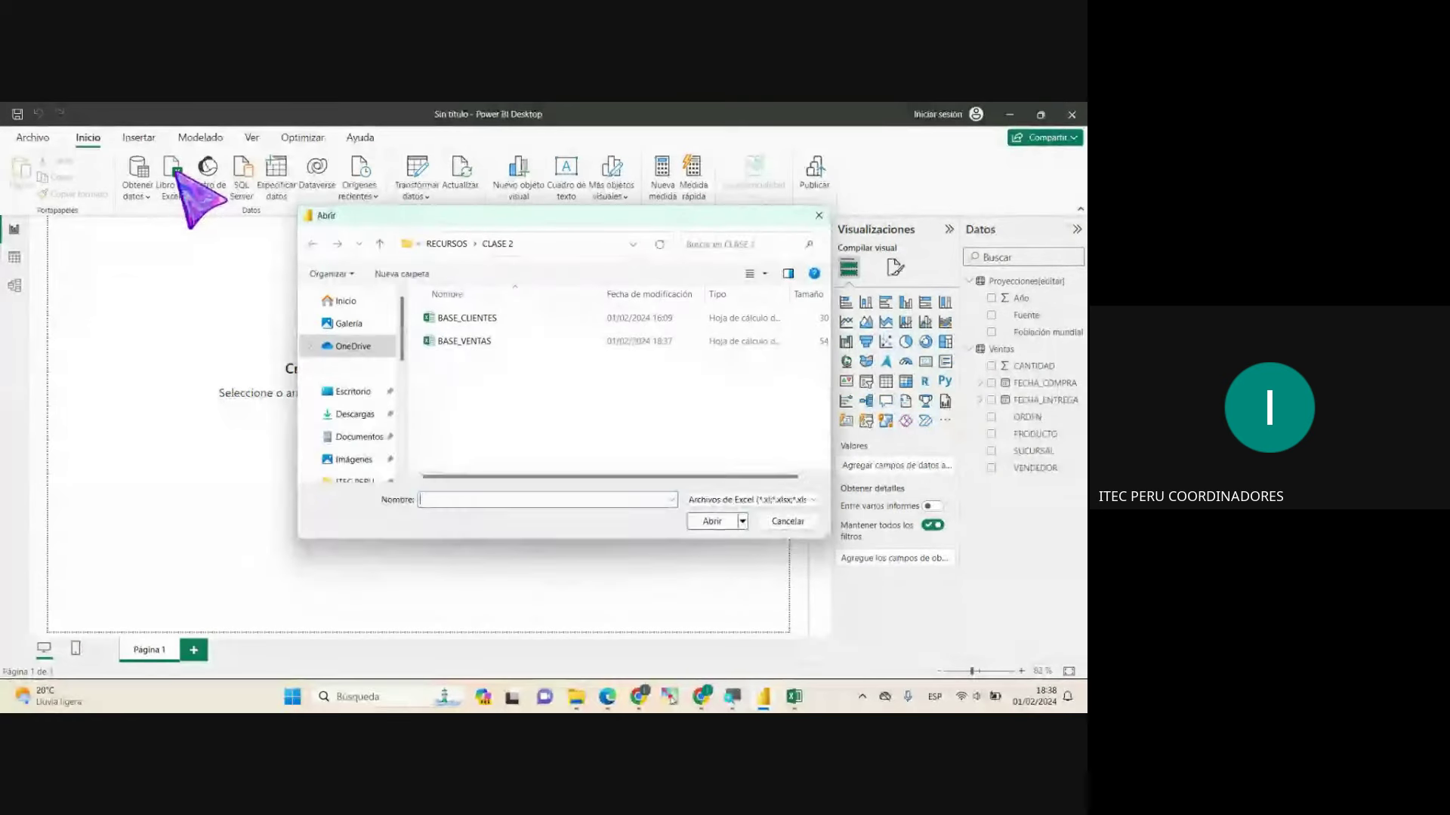
click(469, 340)
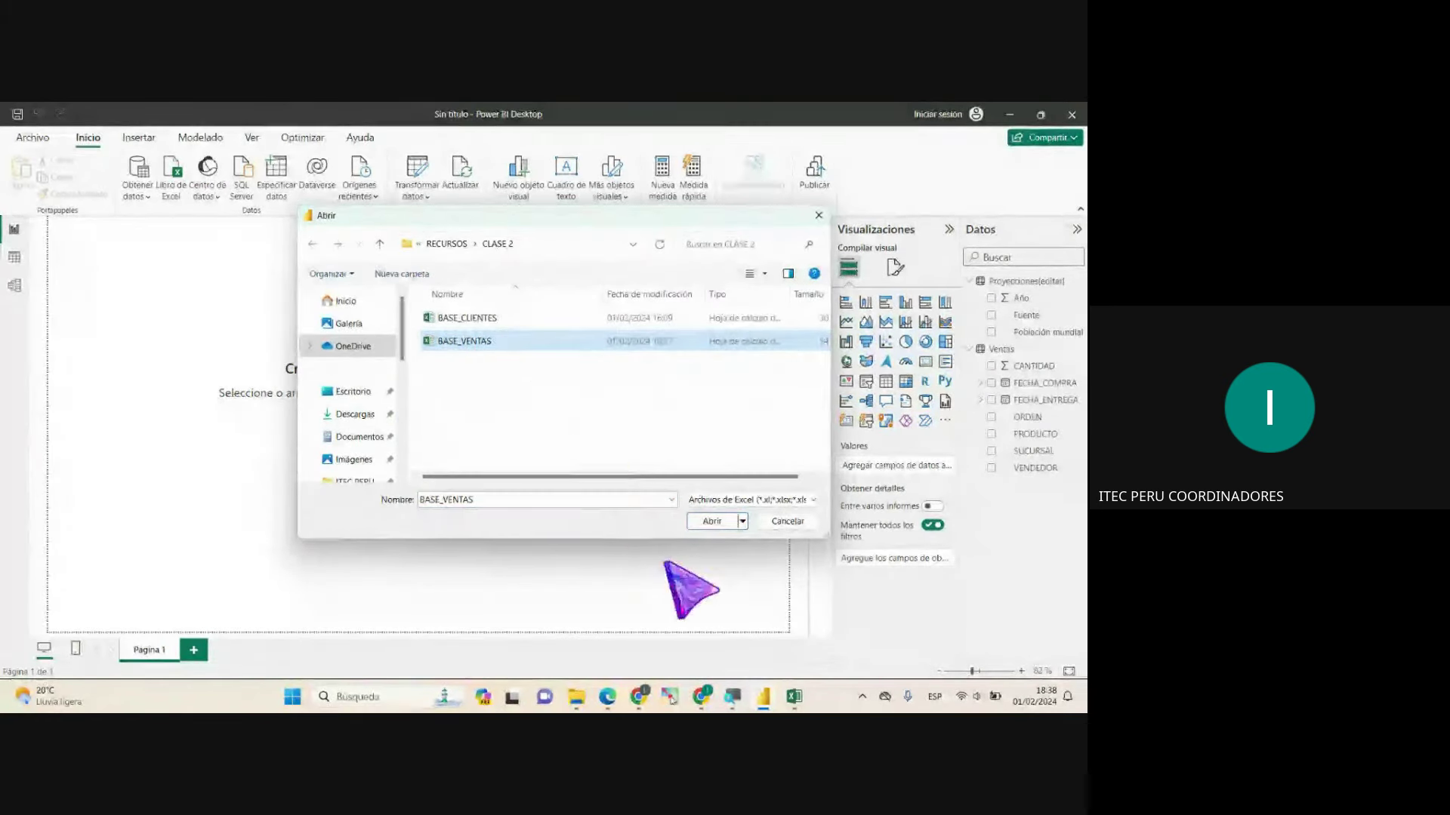
click(714, 521)
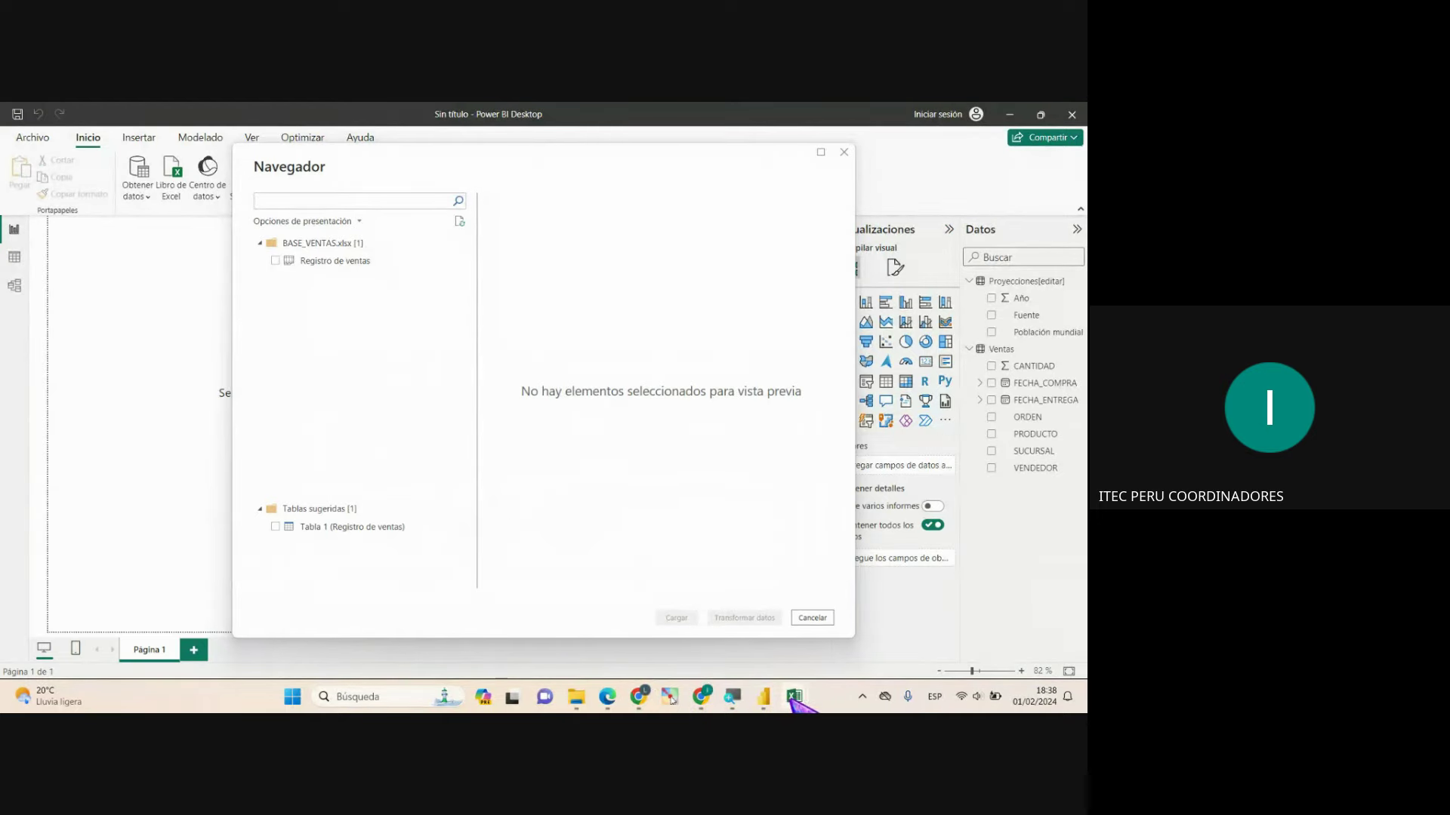
Step: Check the Registro de ventas sheet in Excel, return to Power BI Desktop and preview Registro de ventas in the Navegador
mouse_move(794, 698)
click(811, 634)
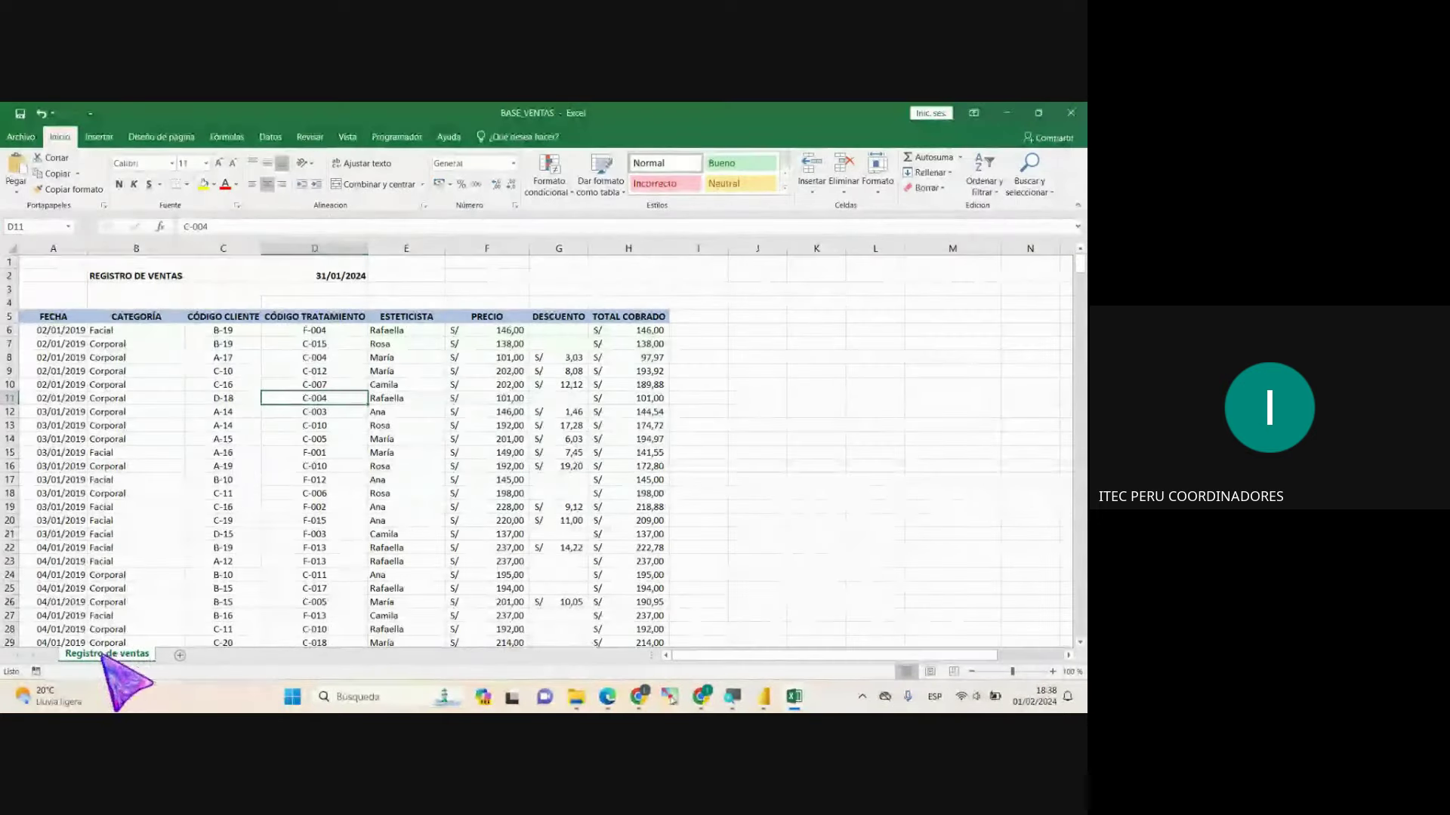
click(294, 505)
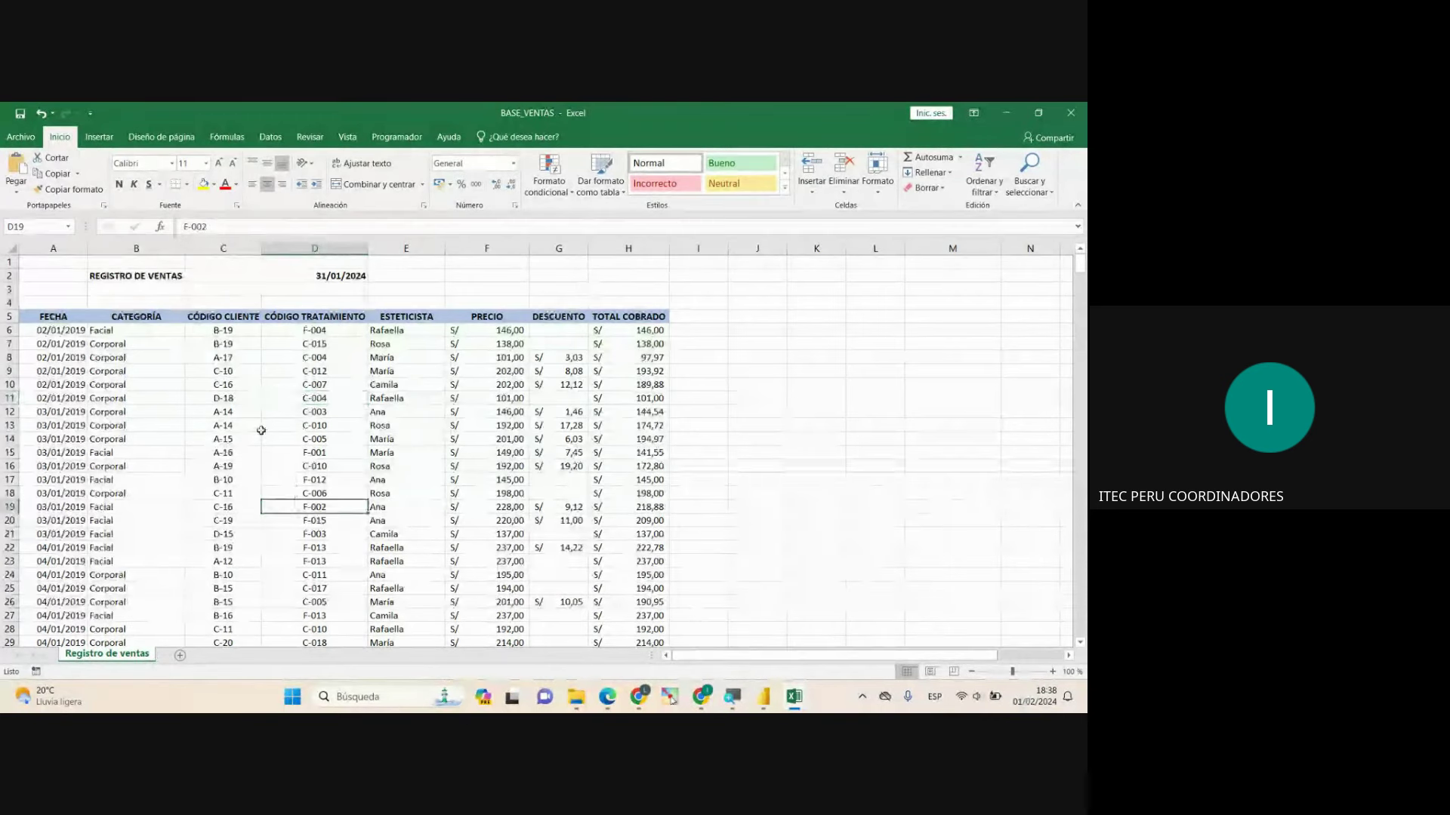
click(227, 398)
click(291, 374)
click(310, 438)
click(305, 397)
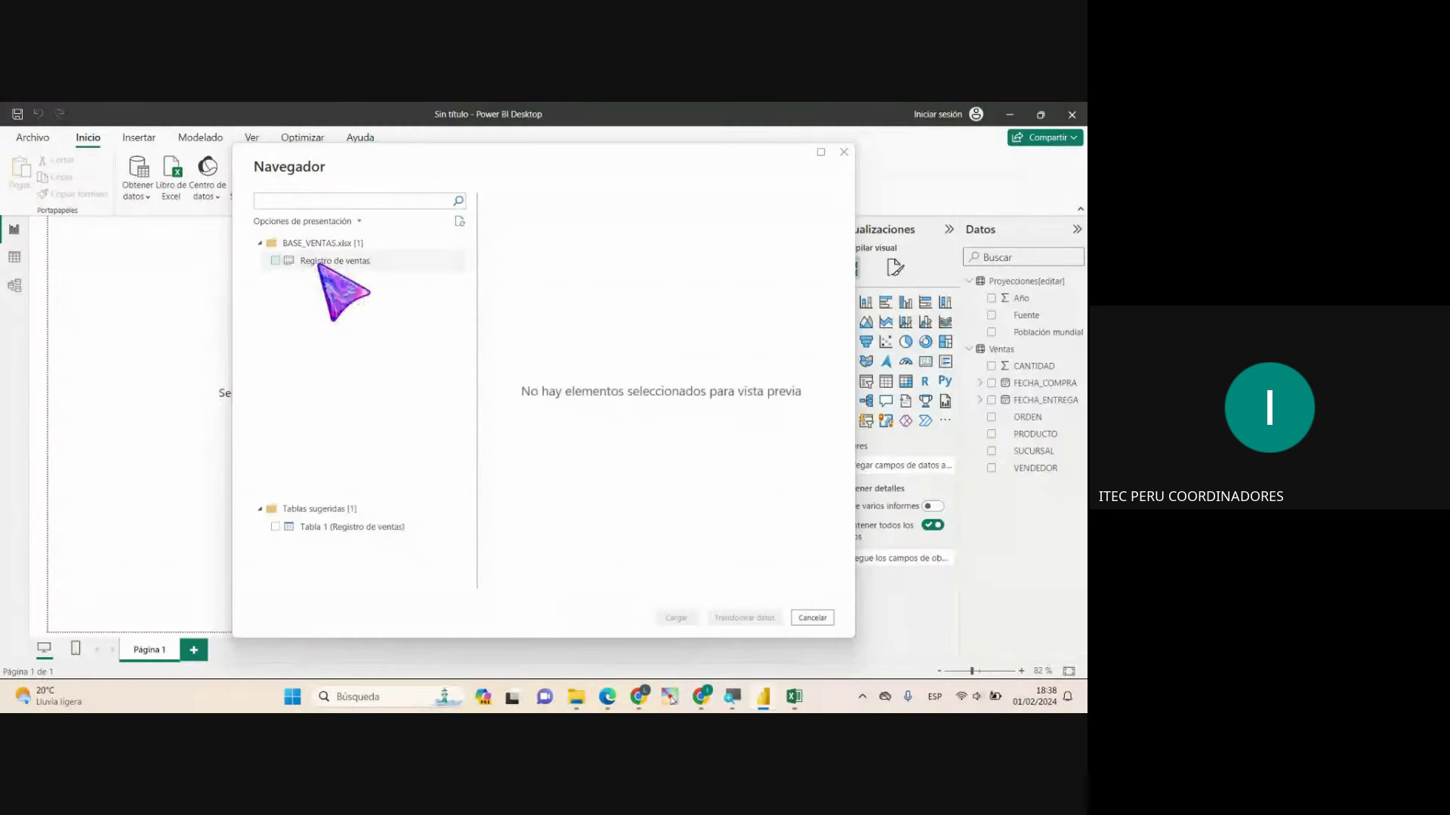
click(332, 262)
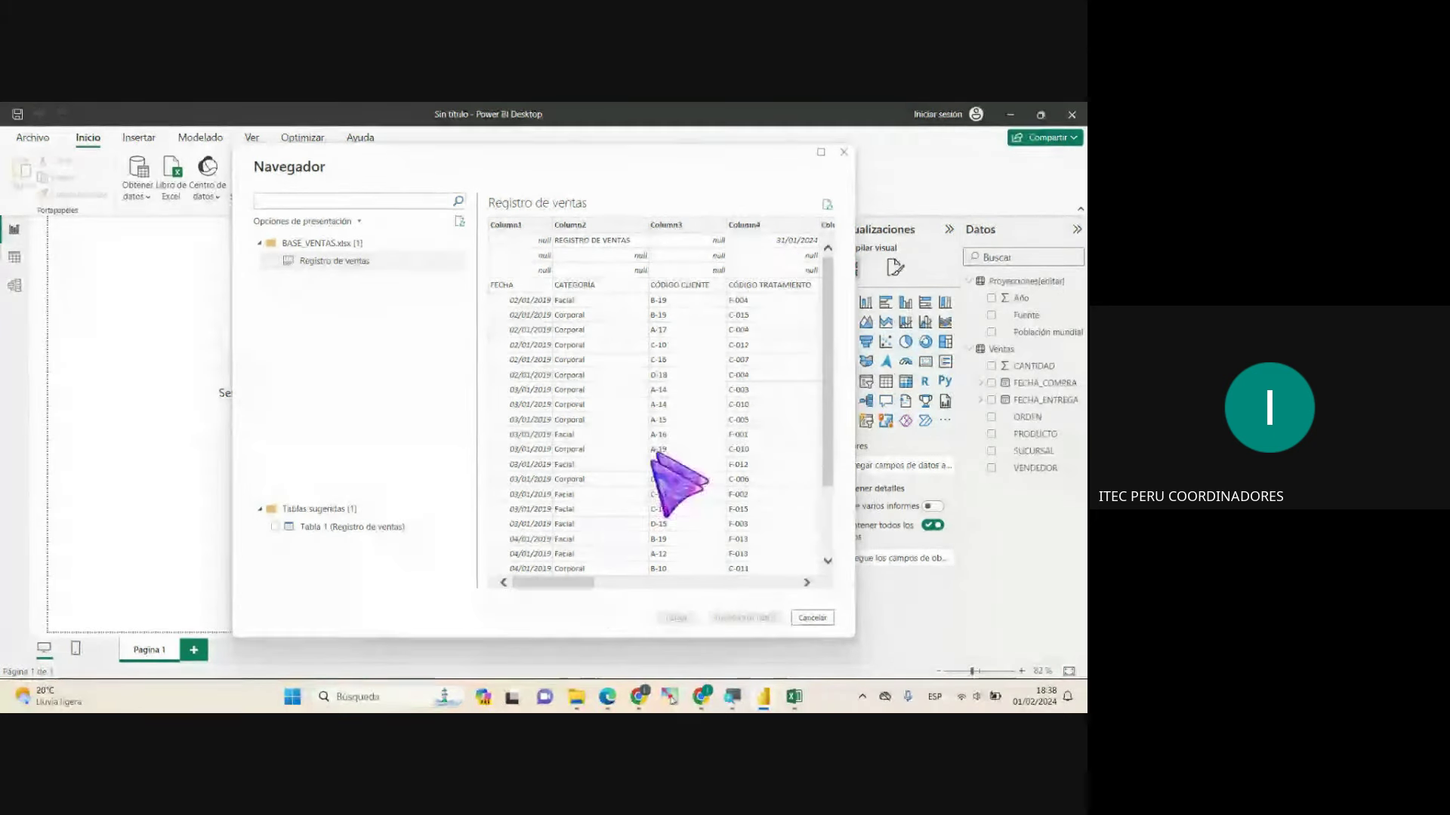
Step: Select the suggested table Tabla 1 (Registro de ventas) in the Navegador and review all its columns in the preview
mouse_move(586, 582)
mouse_down()
mouse_move(805, 582)
mouse_move(609, 592)
mouse_move(560, 582)
mouse_move(574, 557)
mouse_up()
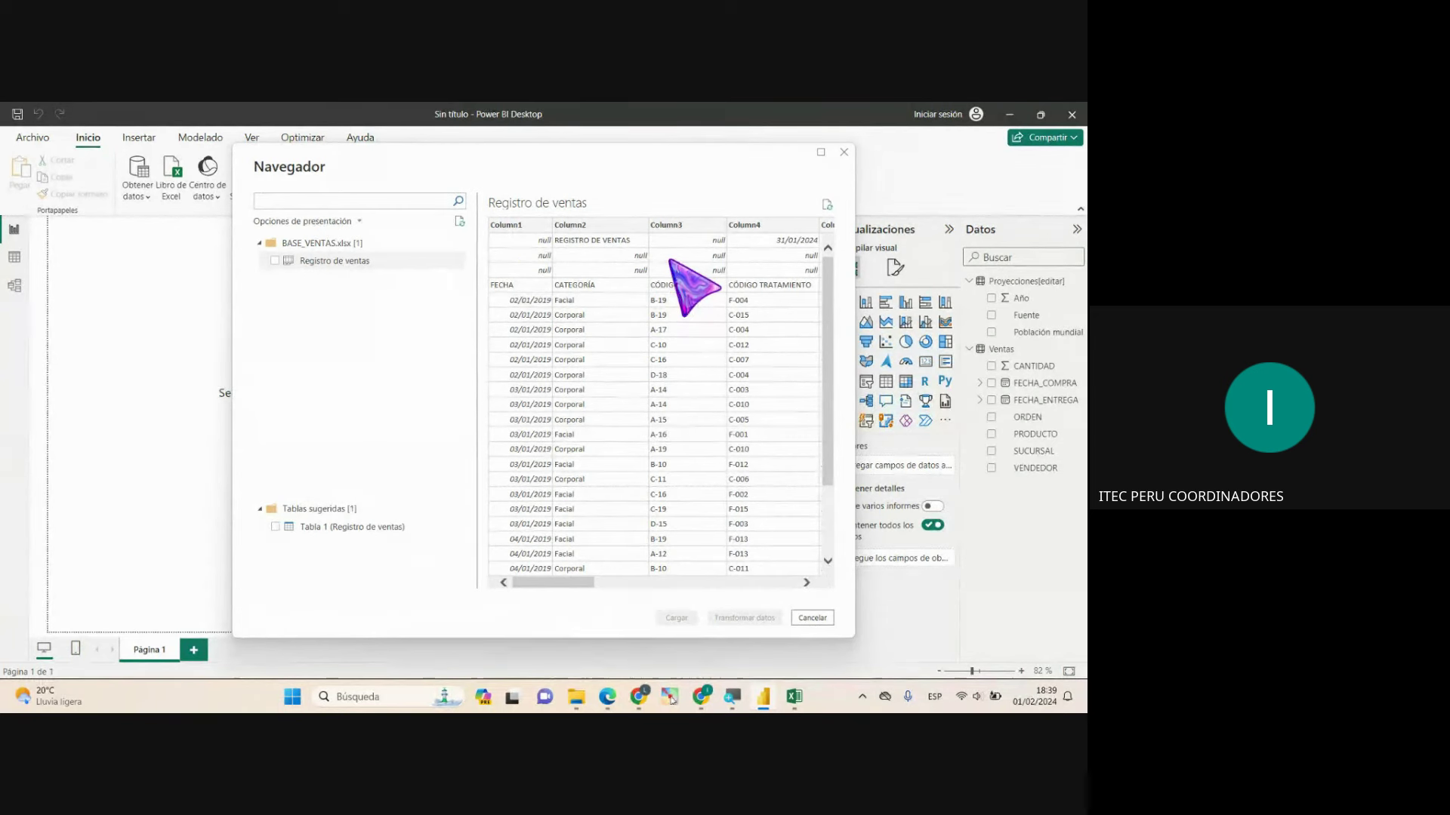
click(275, 527)
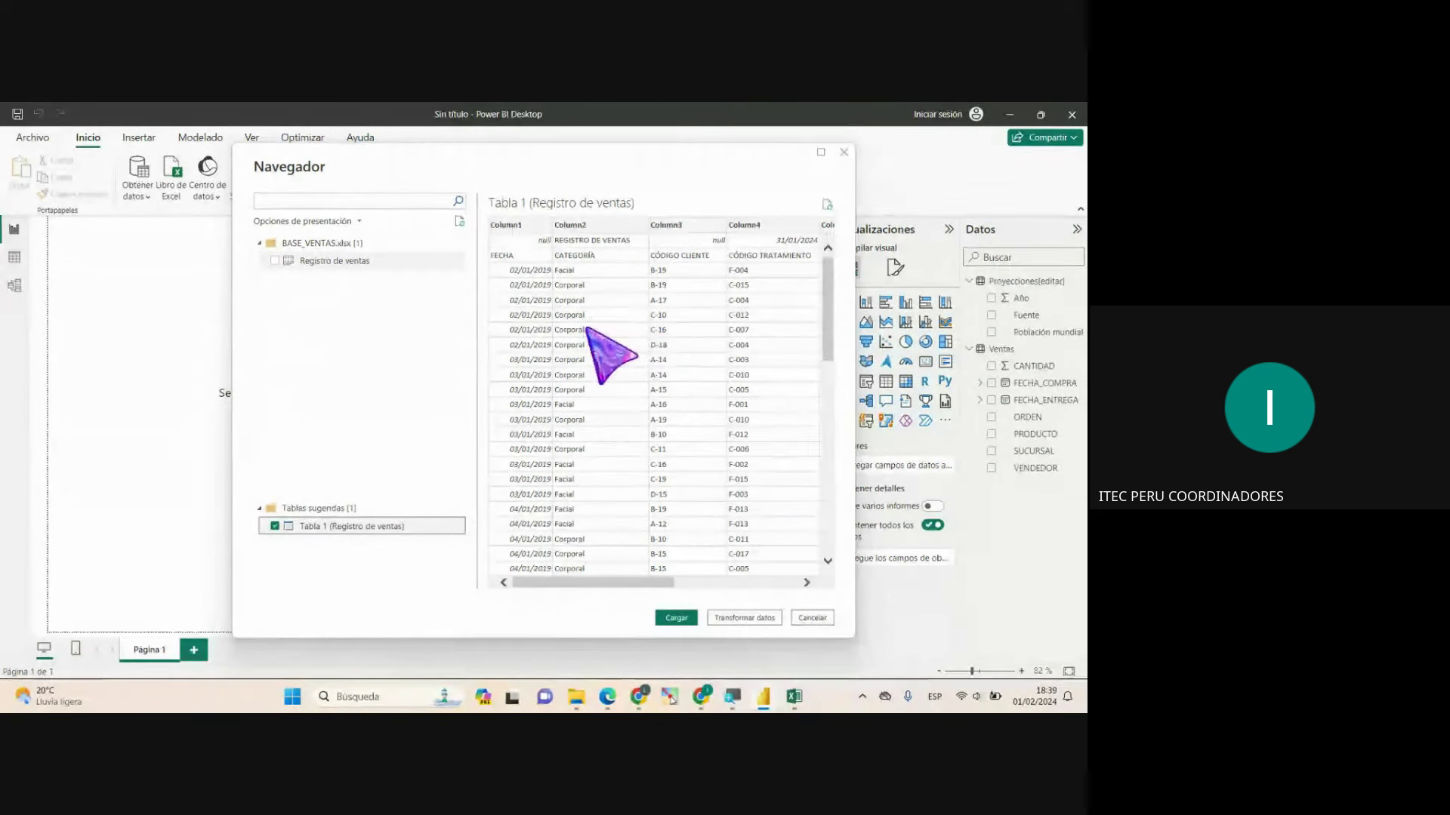
drag(593, 582, 793, 614)
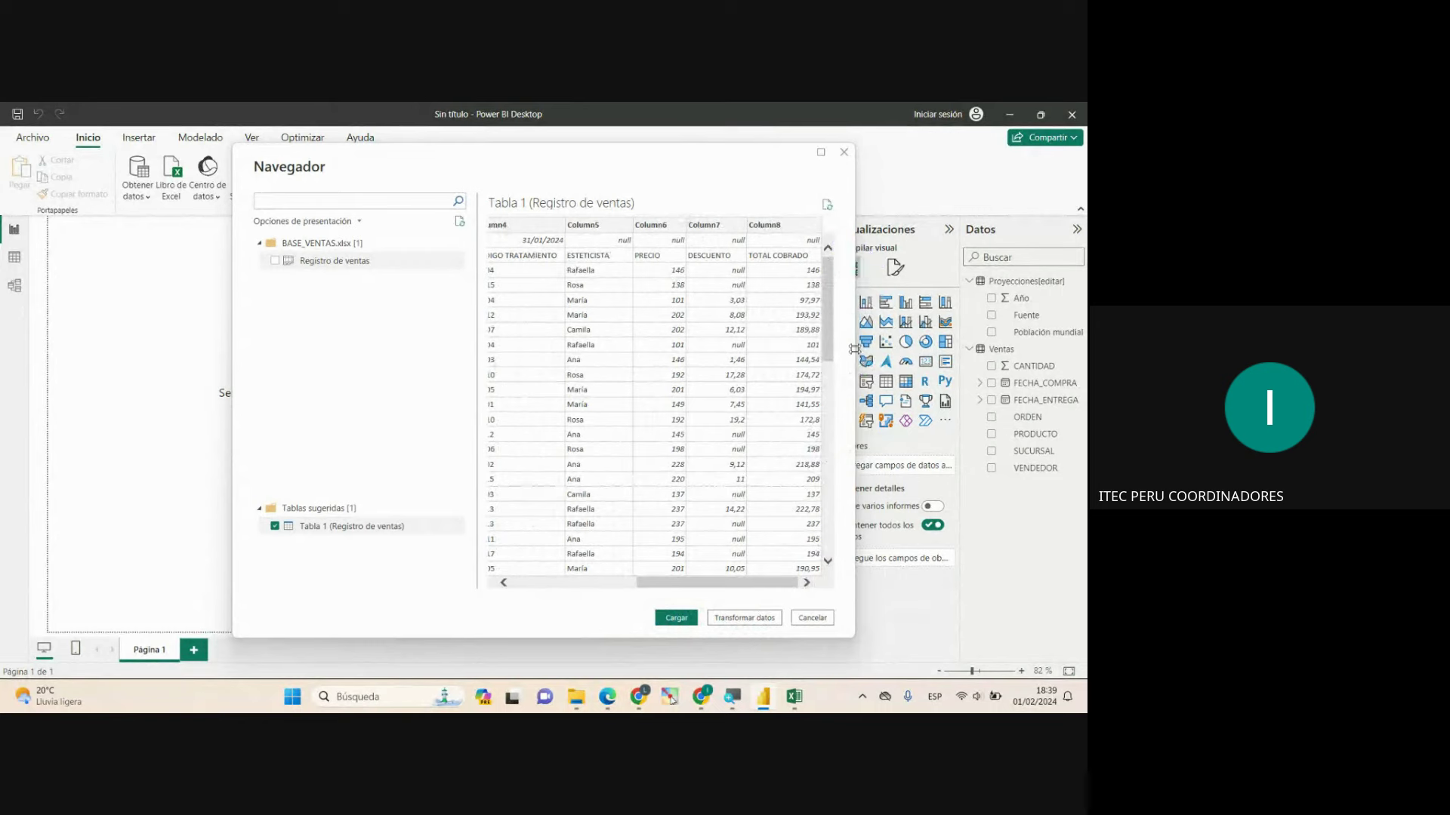
drag(714, 583, 551, 518)
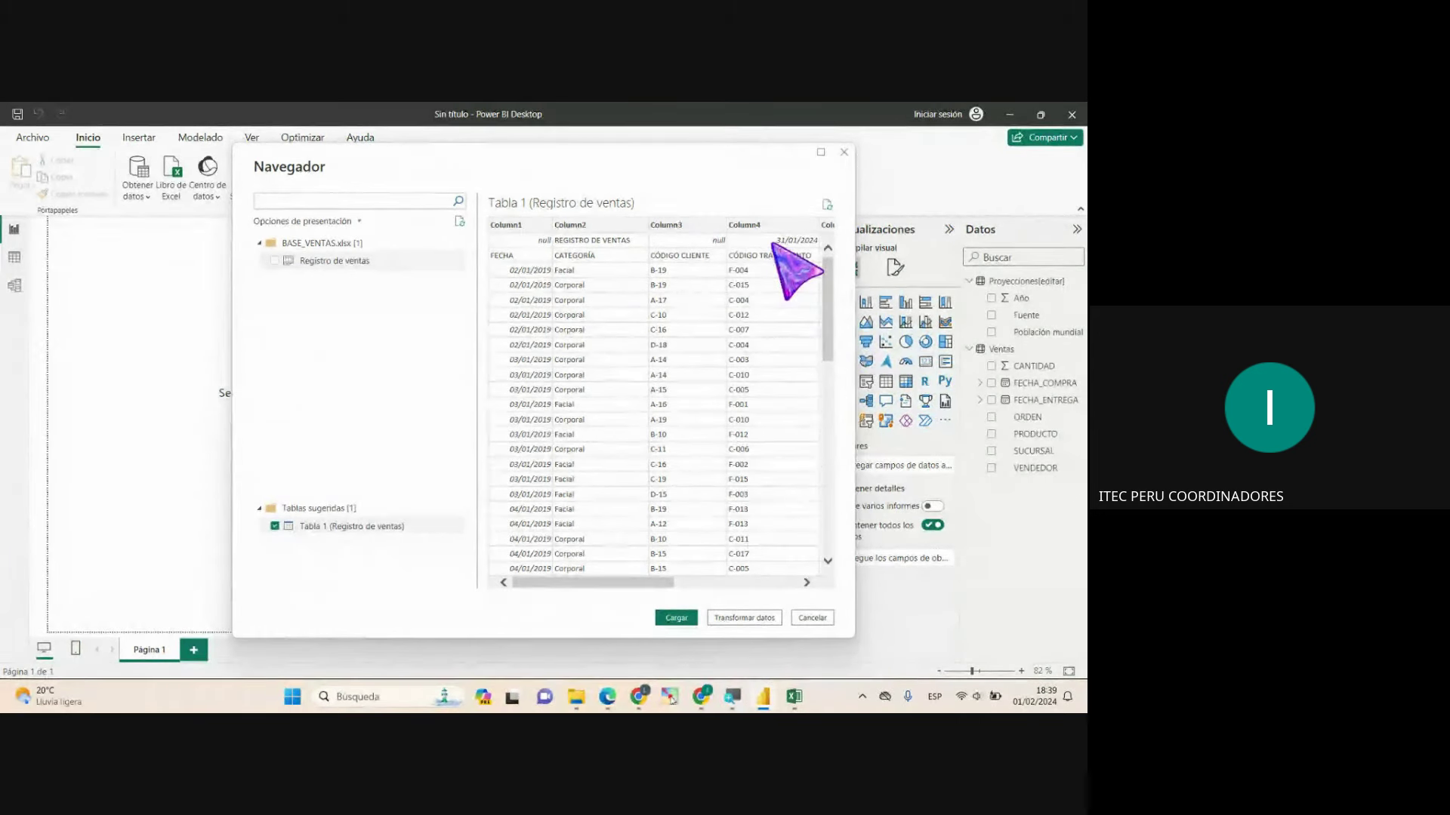
Step: Check title row 2 of the BASE_VENTAS workbook in Excel, return to Power BI Desktop and close the Navegador without loading anything
mouse_move(794, 697)
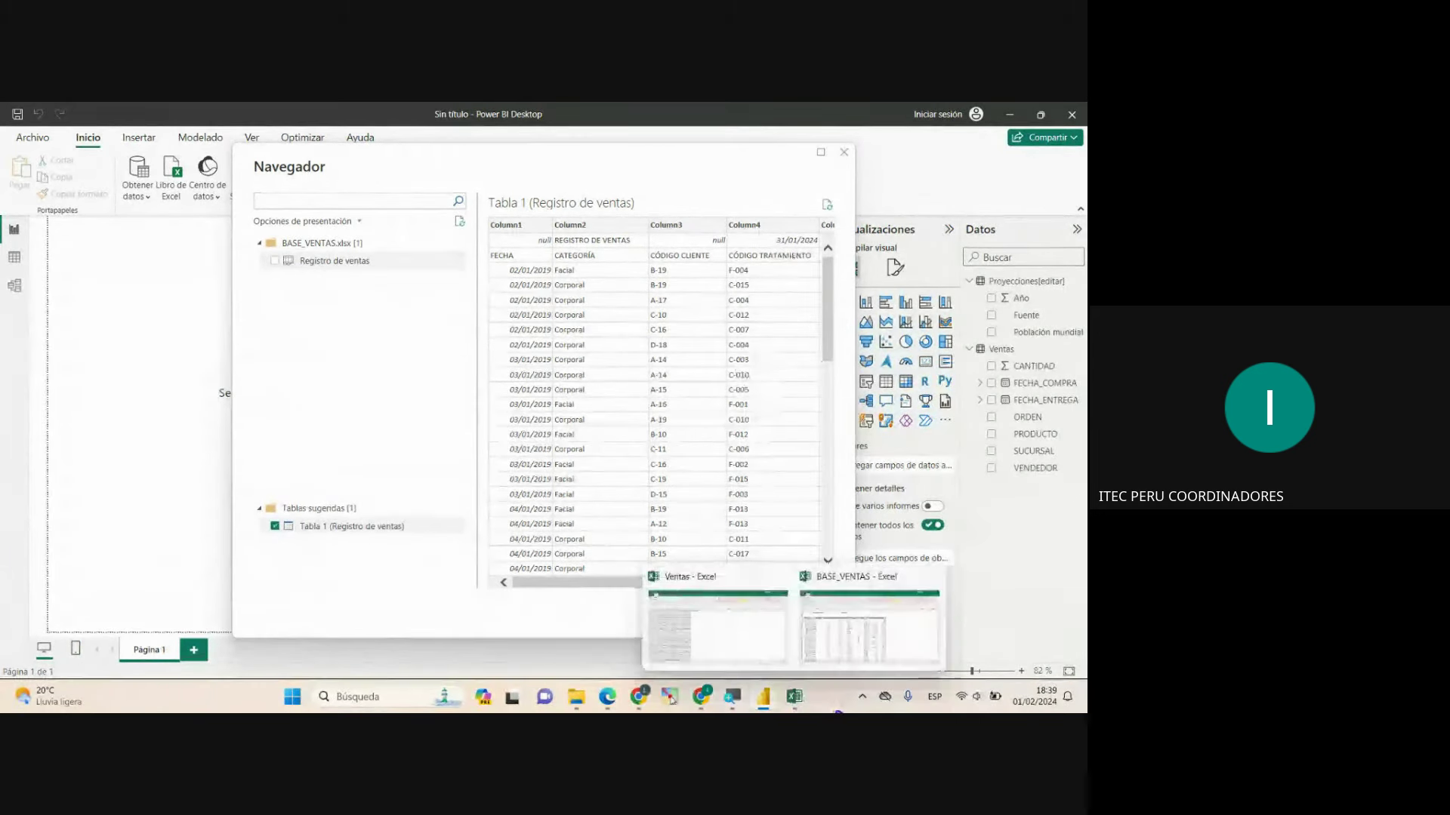
click(849, 628)
drag(131, 274, 340, 272)
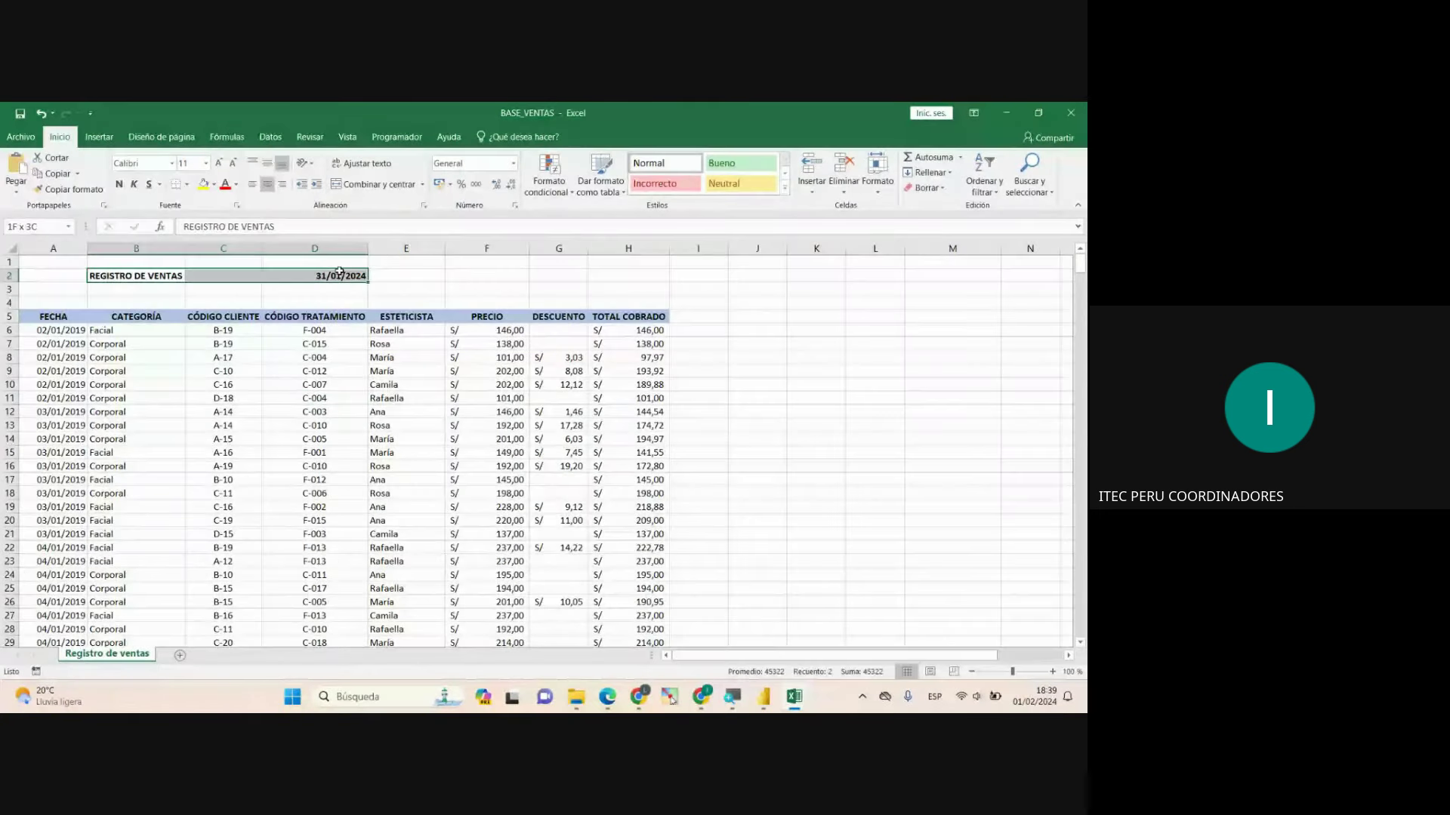
click(438, 287)
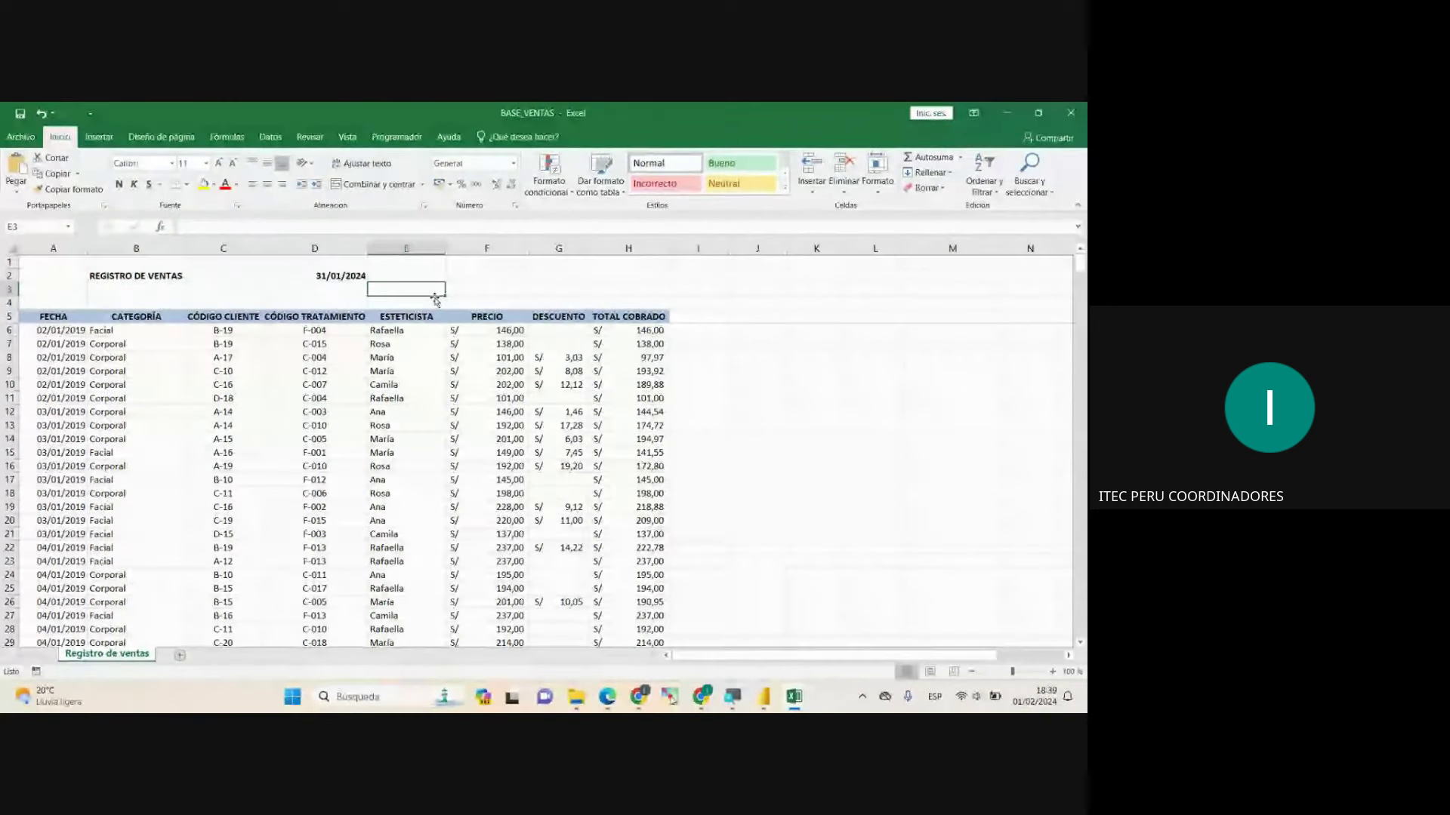
click(358, 438)
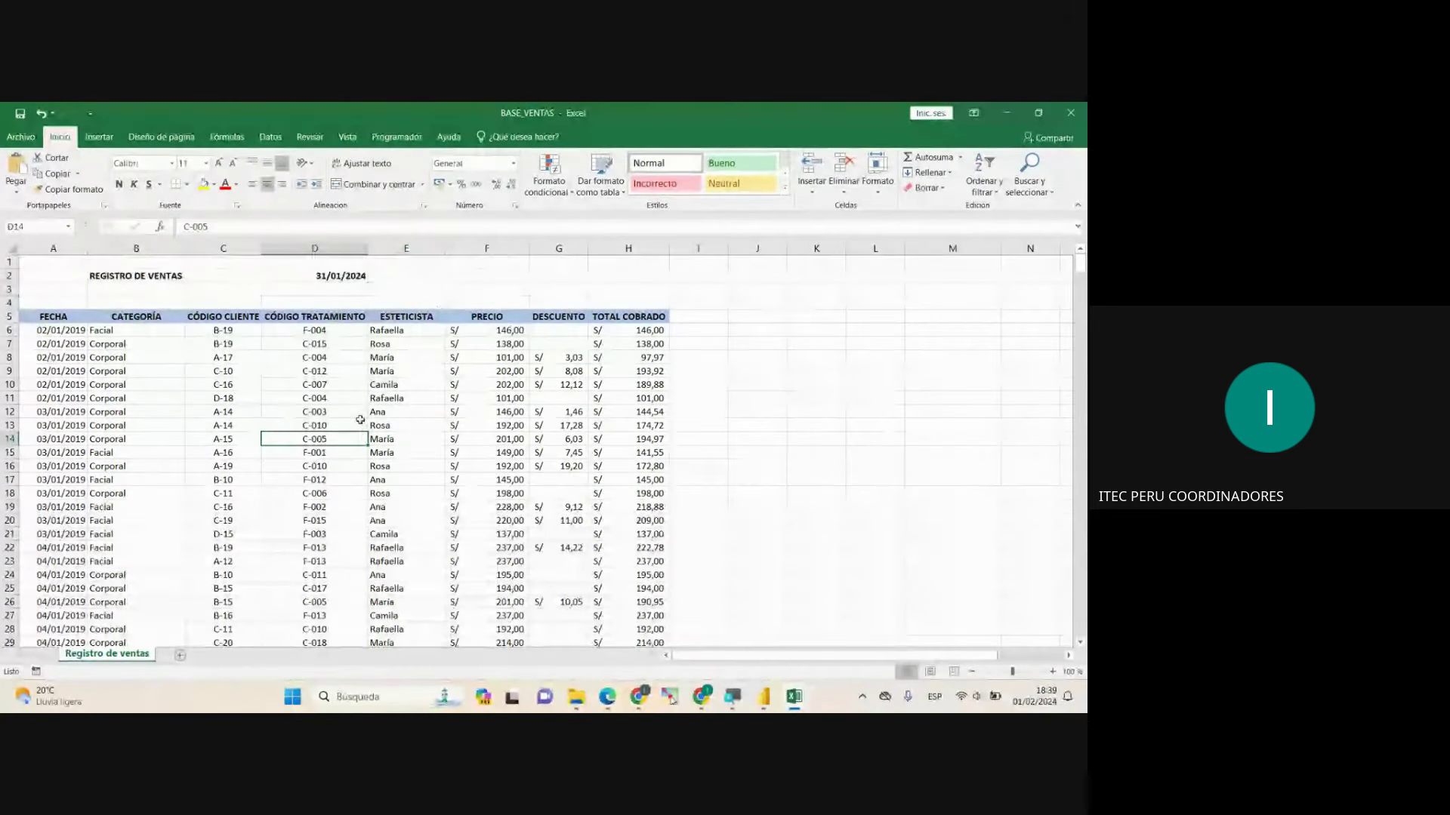
click(764, 696)
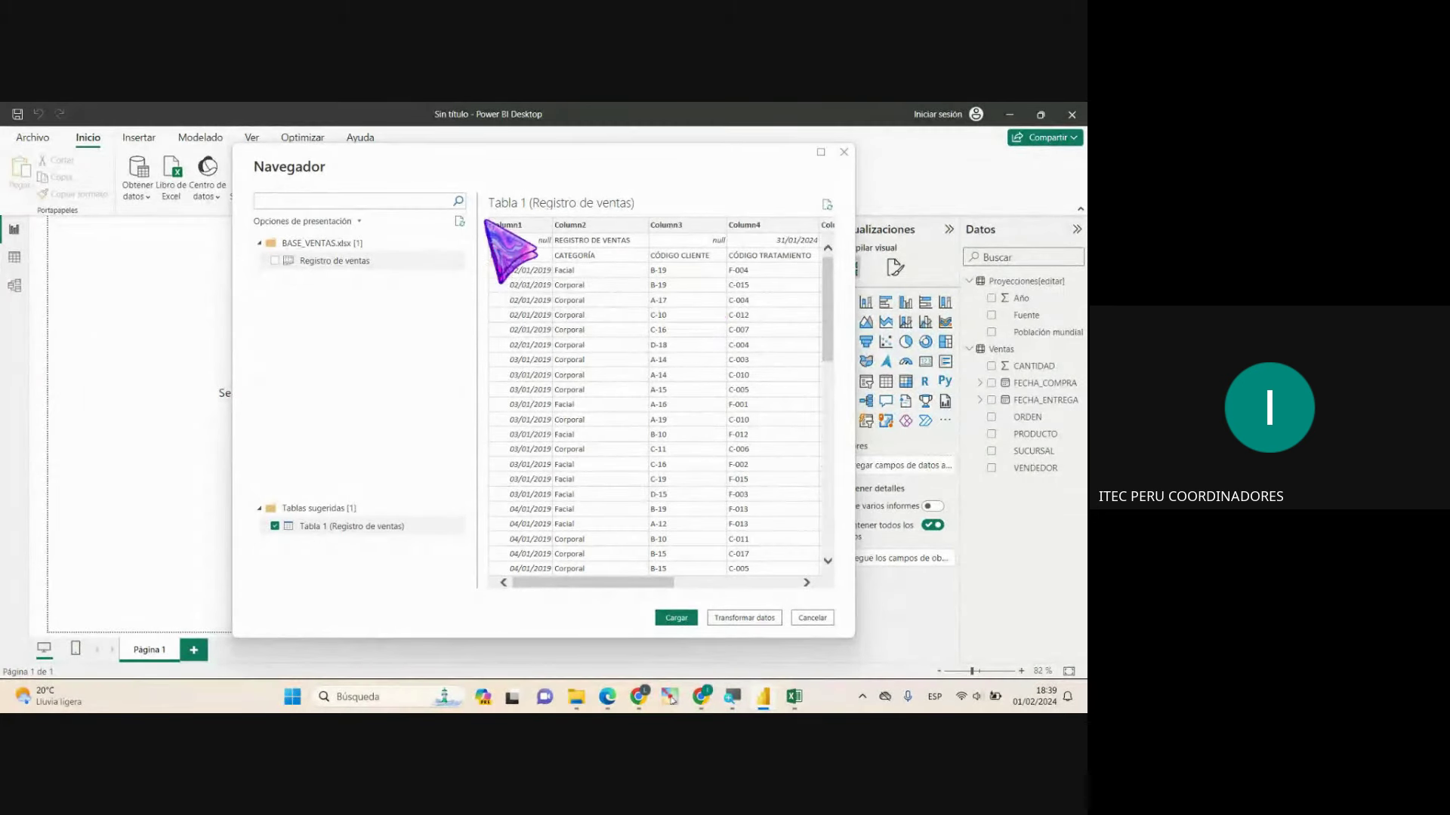
click(844, 151)
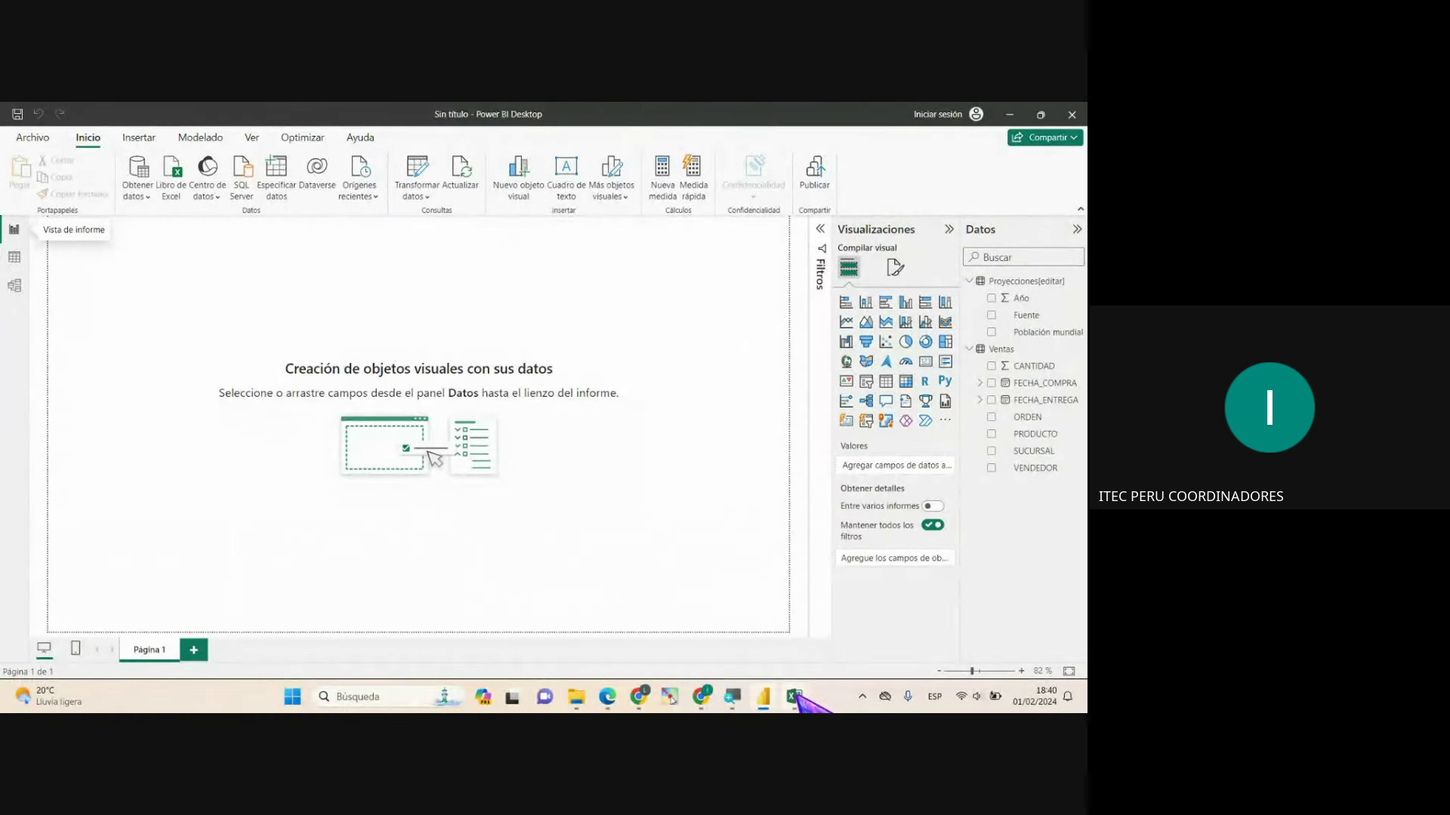
Step: Switch to the BASE_VENTAS workbook in Excel and examine the title rows above the headers and the sales records below
mouse_move(794, 696)
click(848, 656)
click(355, 382)
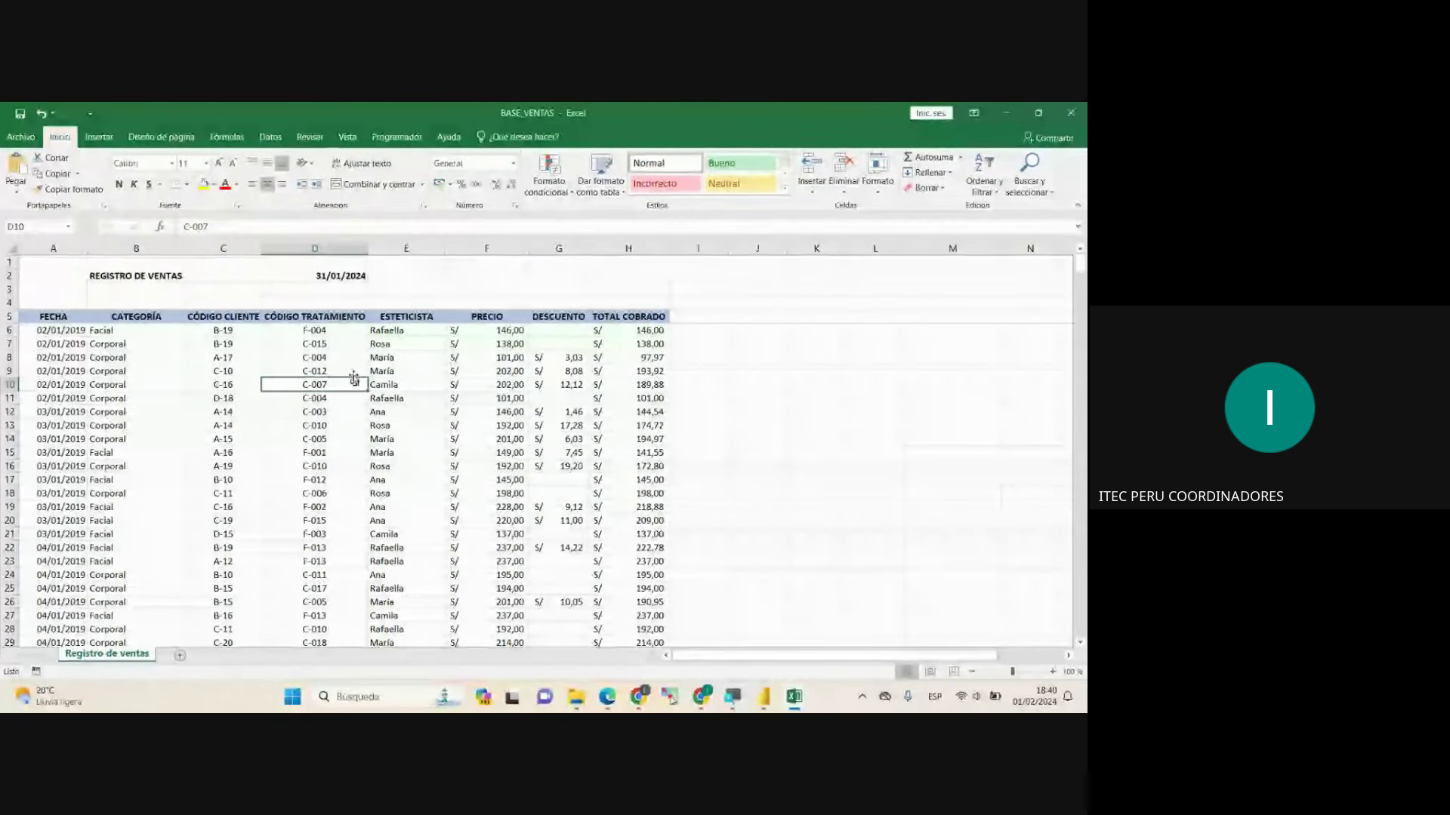
drag(188, 275, 491, 292)
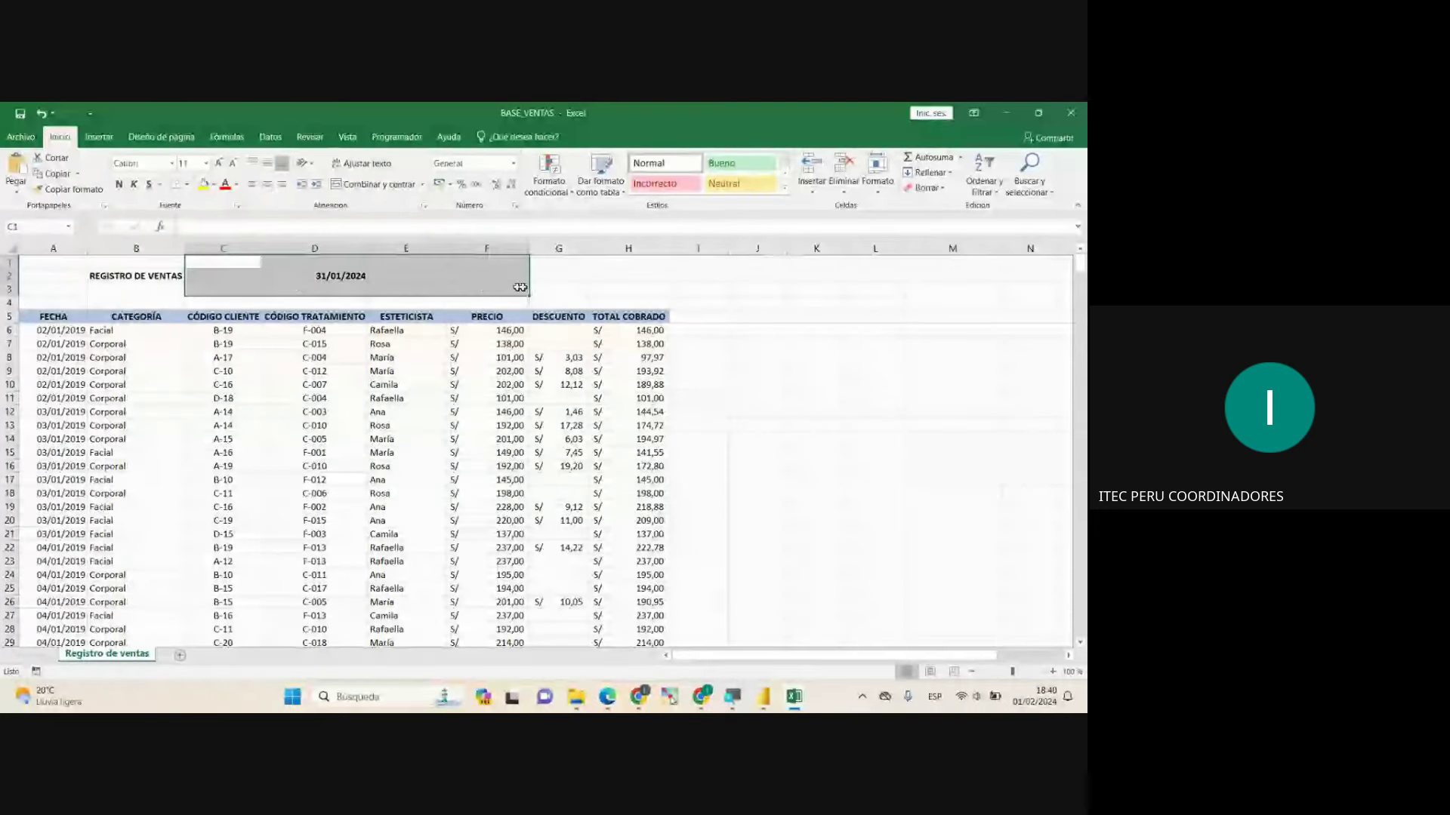
click(559, 289)
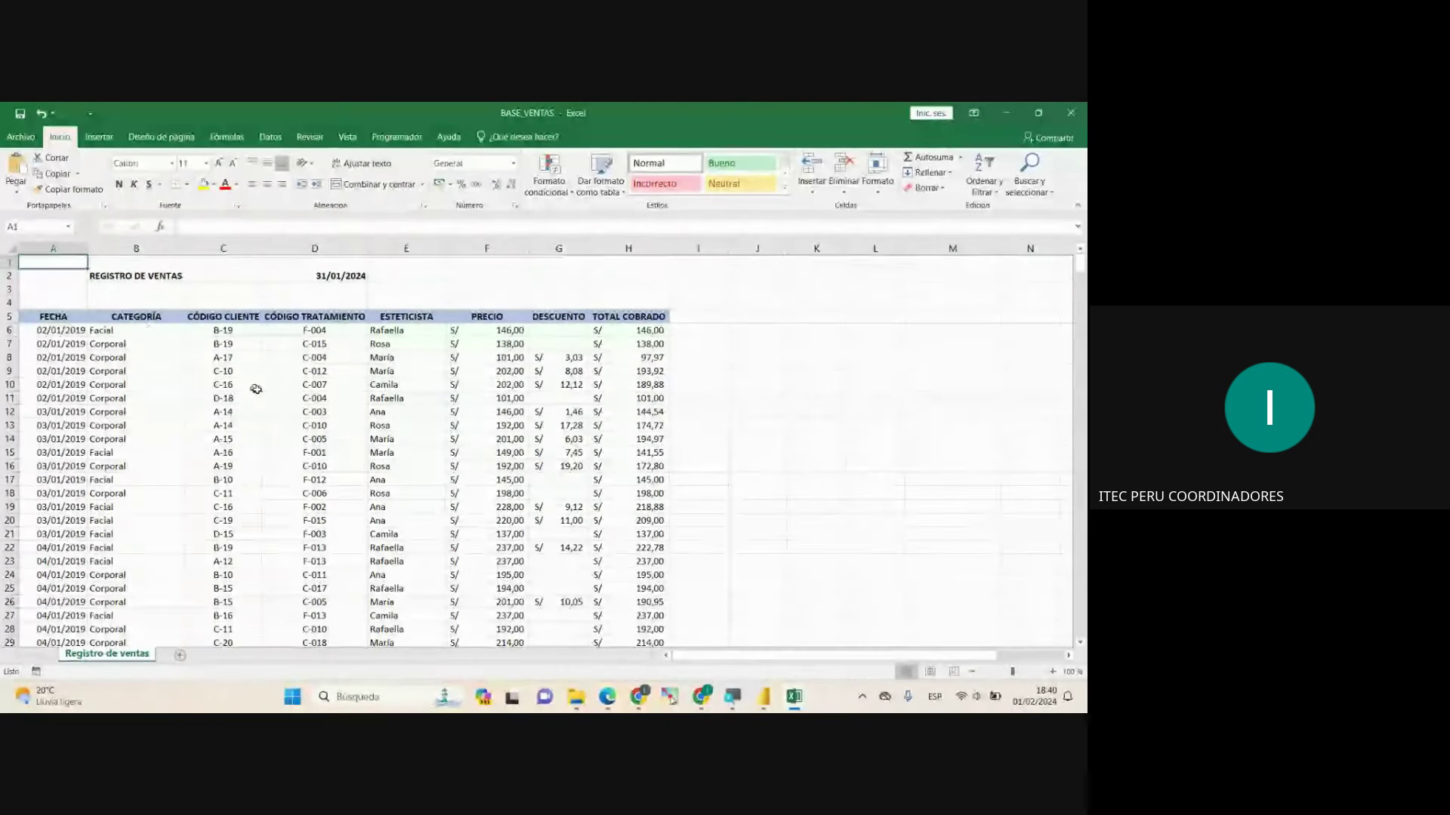
click(310, 397)
click(315, 480)
click(318, 437)
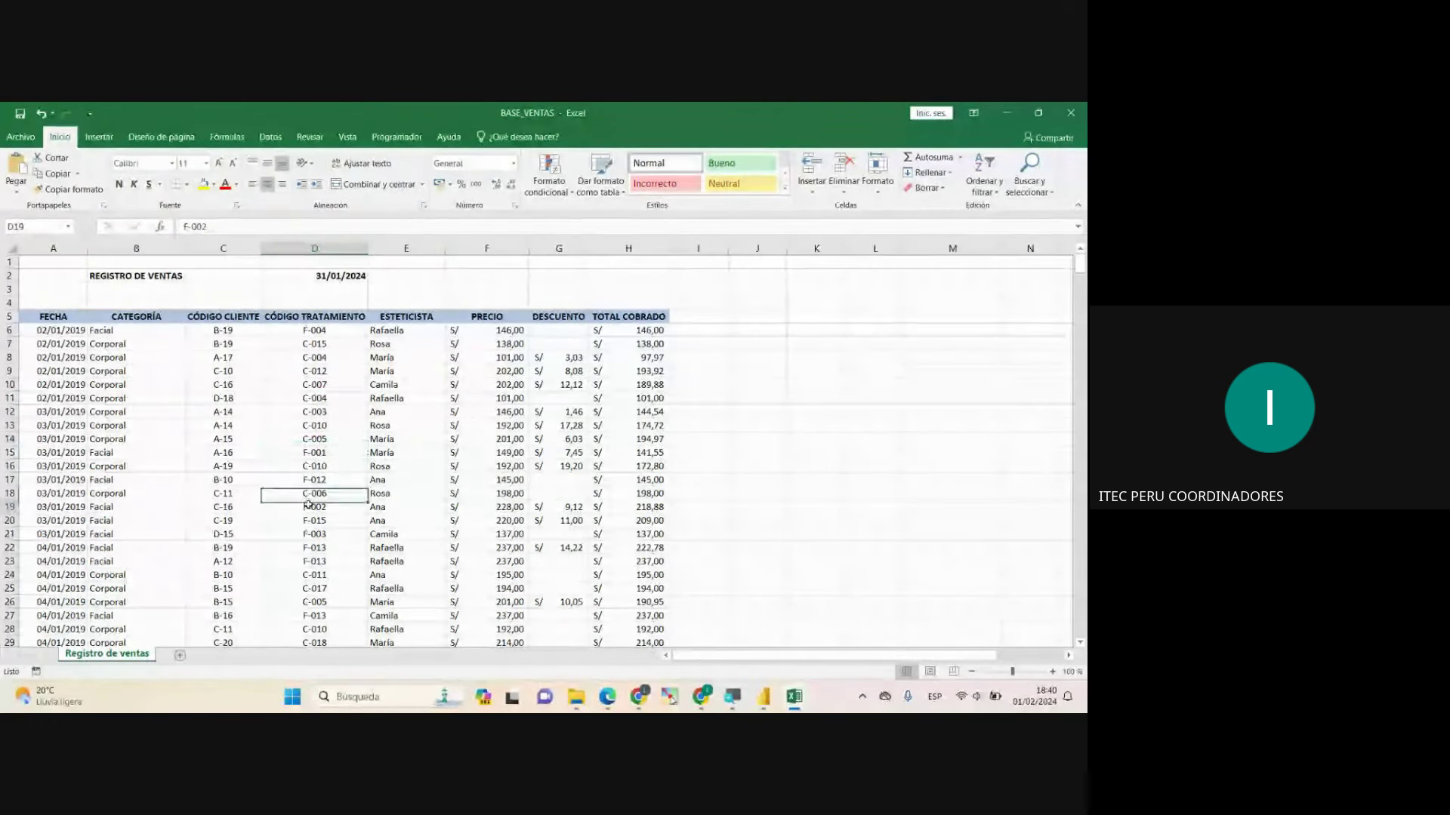
click(298, 427)
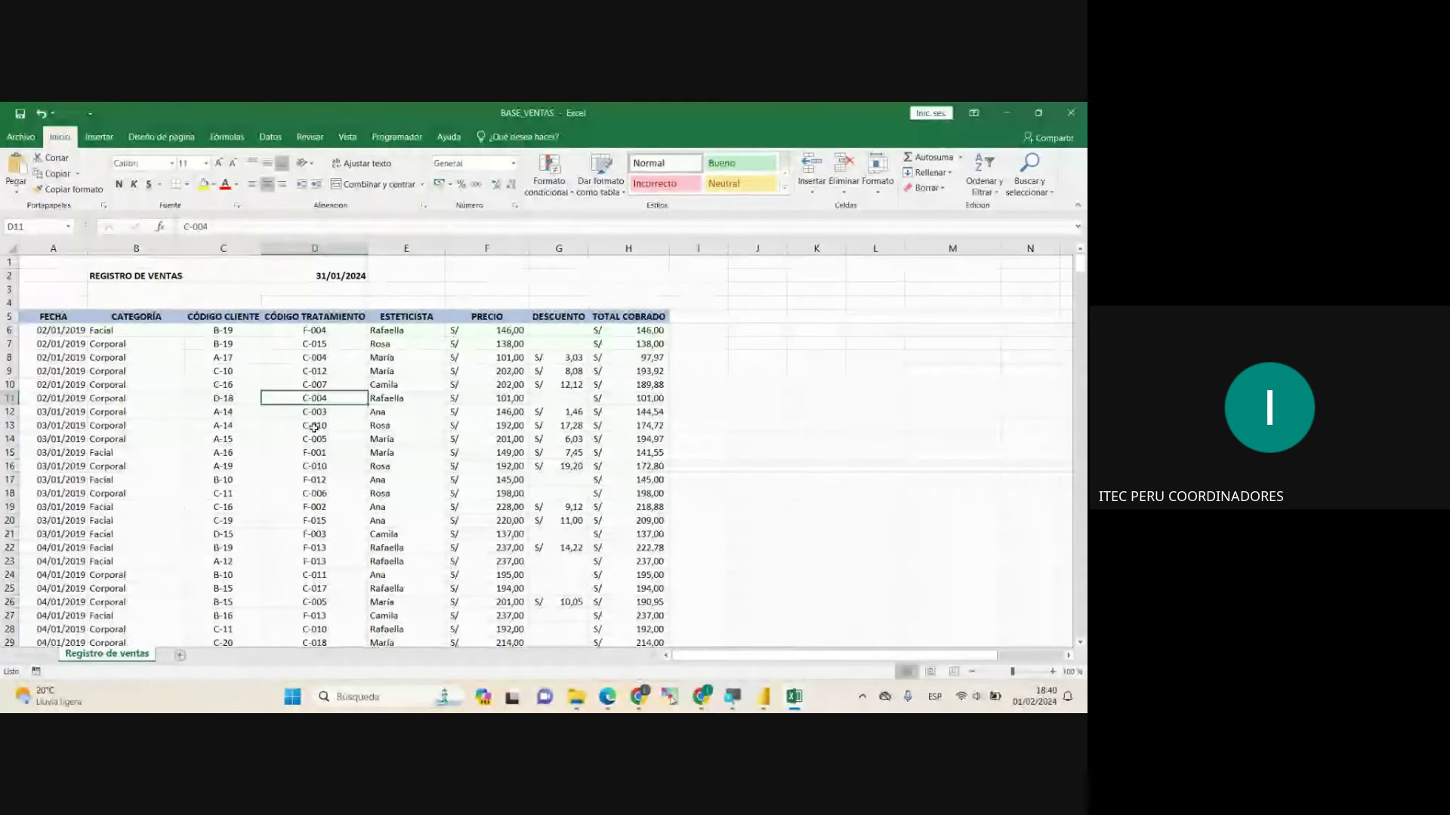
click(312, 481)
Step: Convert the sales data starting at the row 5 headers into an Excel table with headers, leaving the title rows outside
click(313, 372)
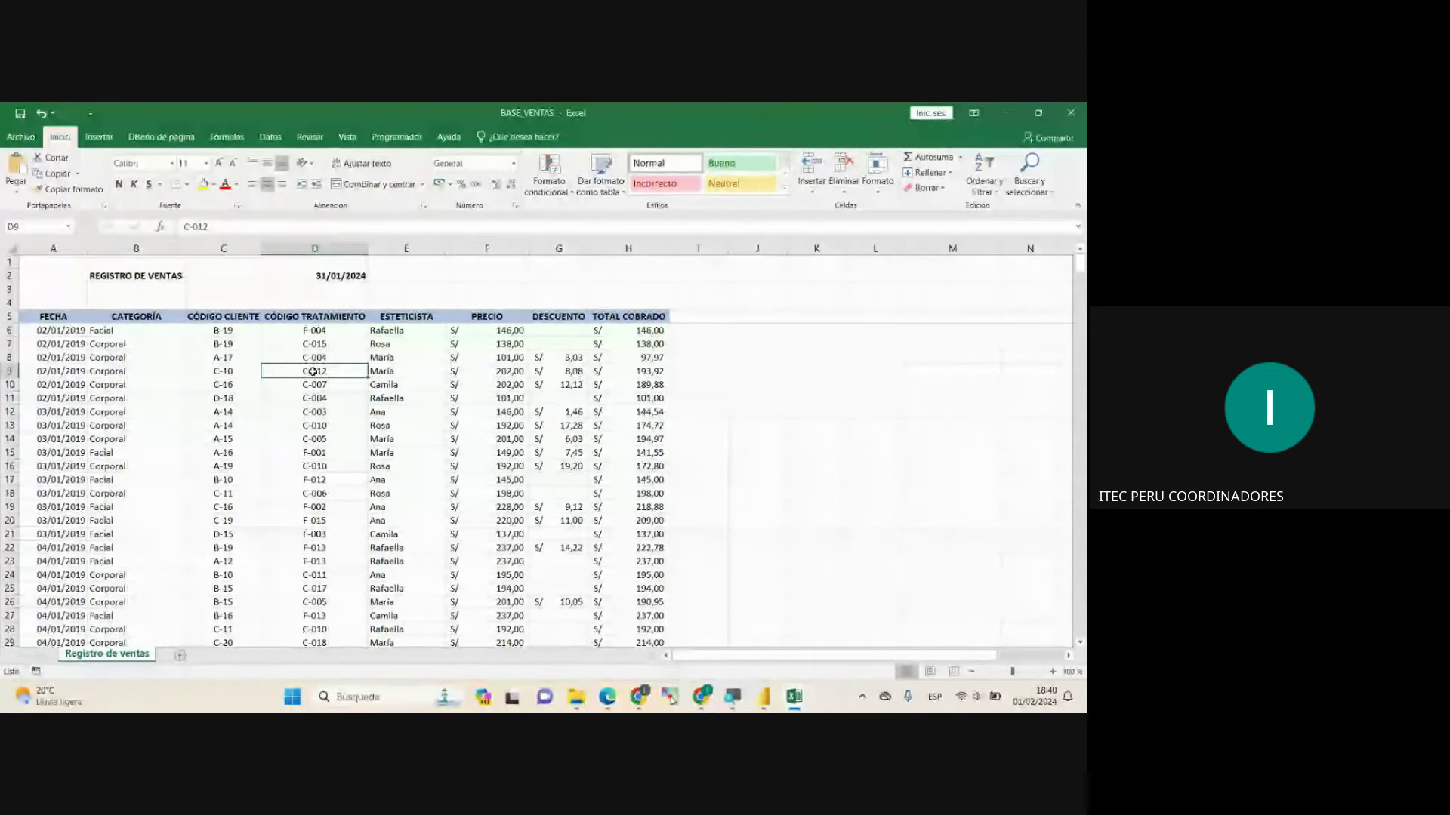
key(ctrl+t)
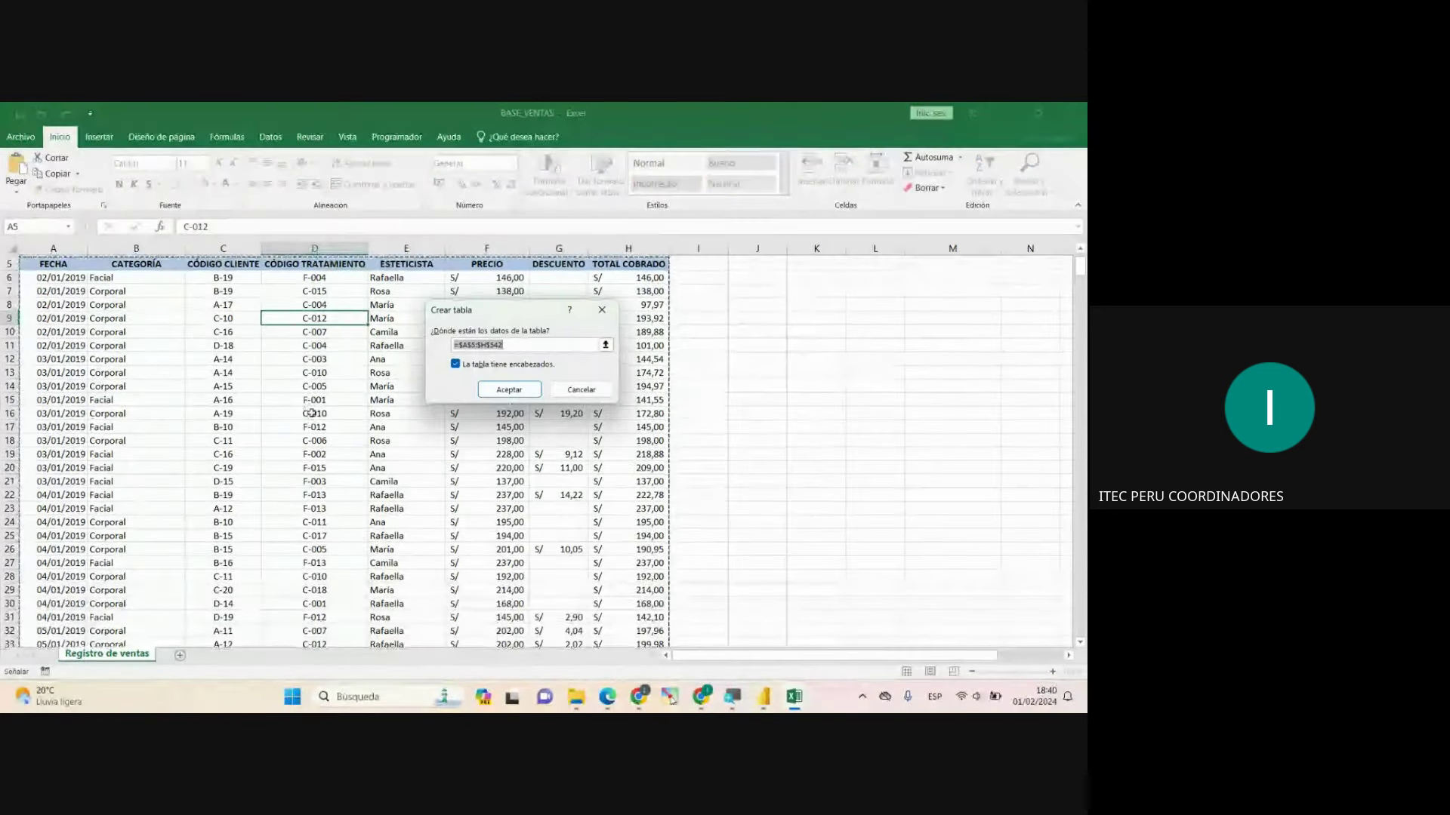
scroll(311, 412, up, 1)
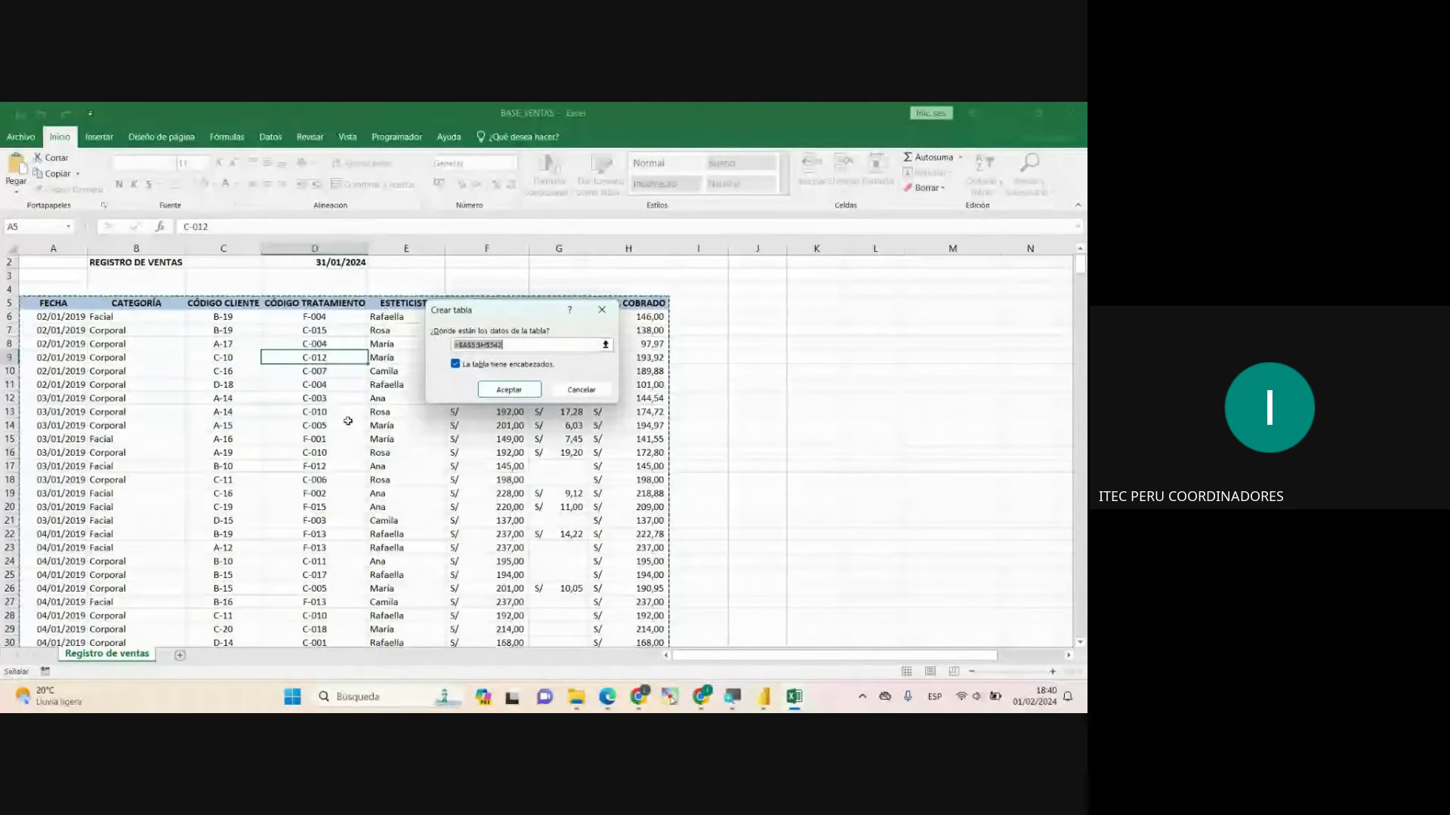
click(509, 390)
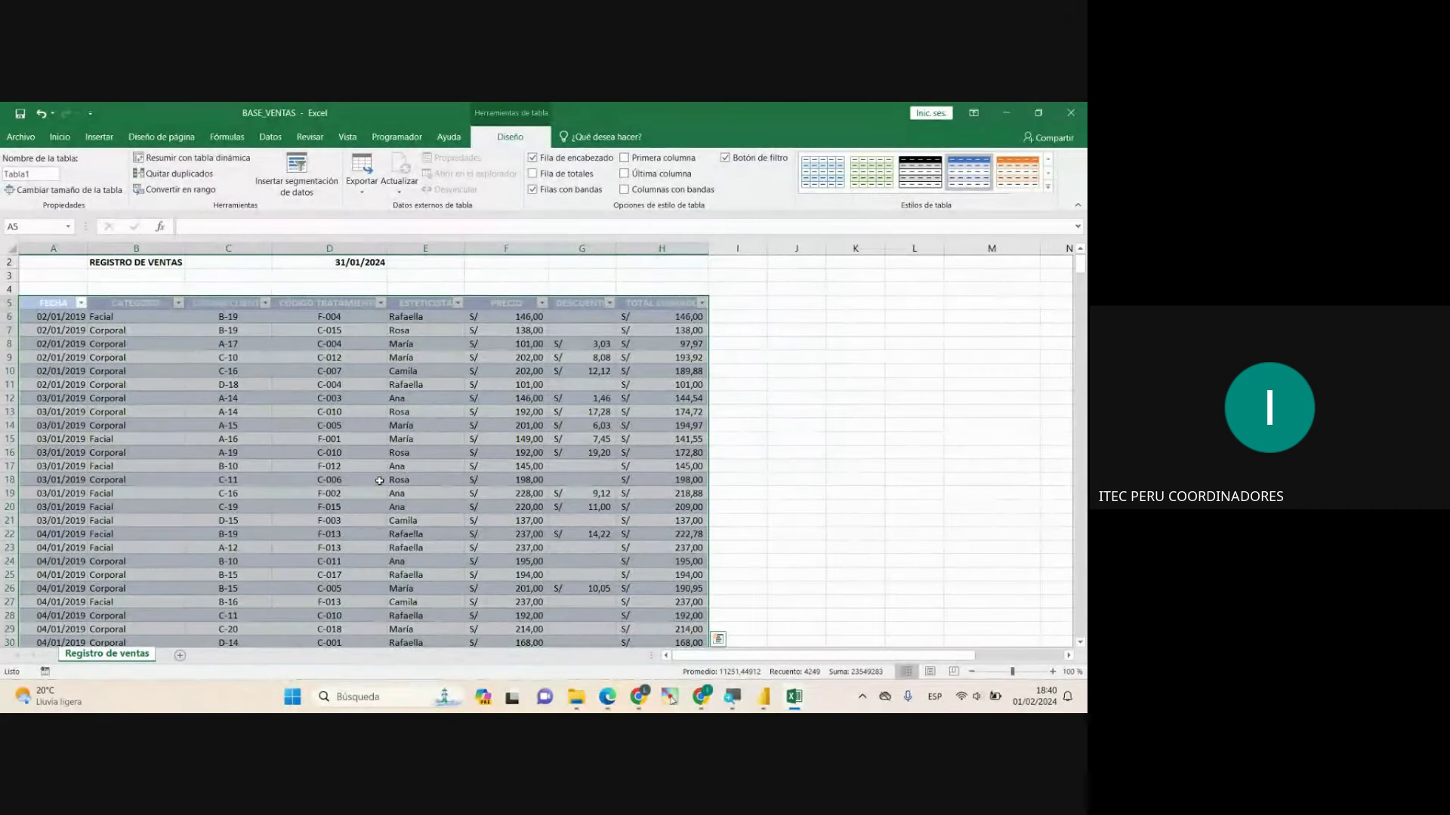
right_click(971, 179)
click(785, 199)
click(325, 472)
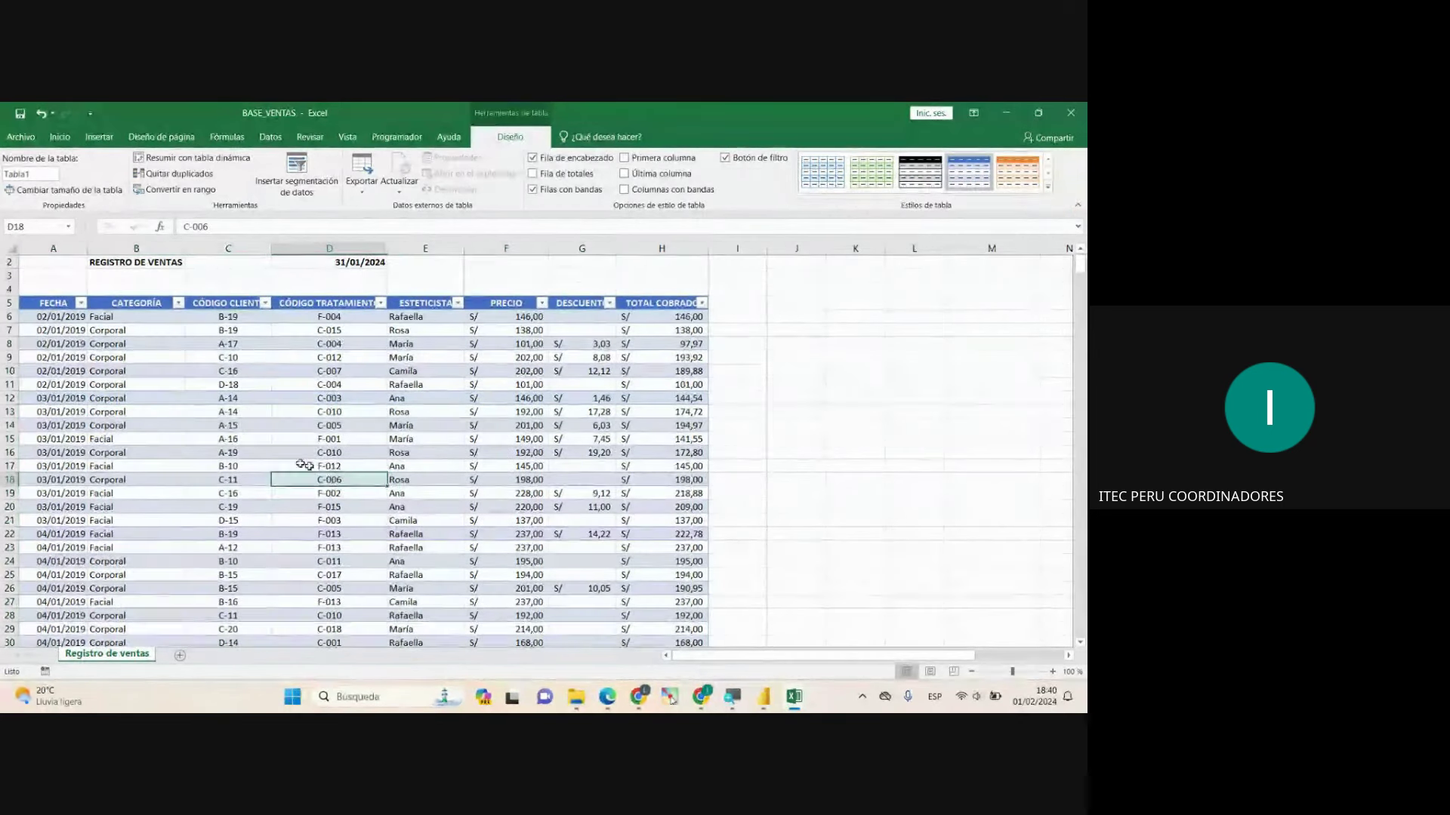
click(228, 425)
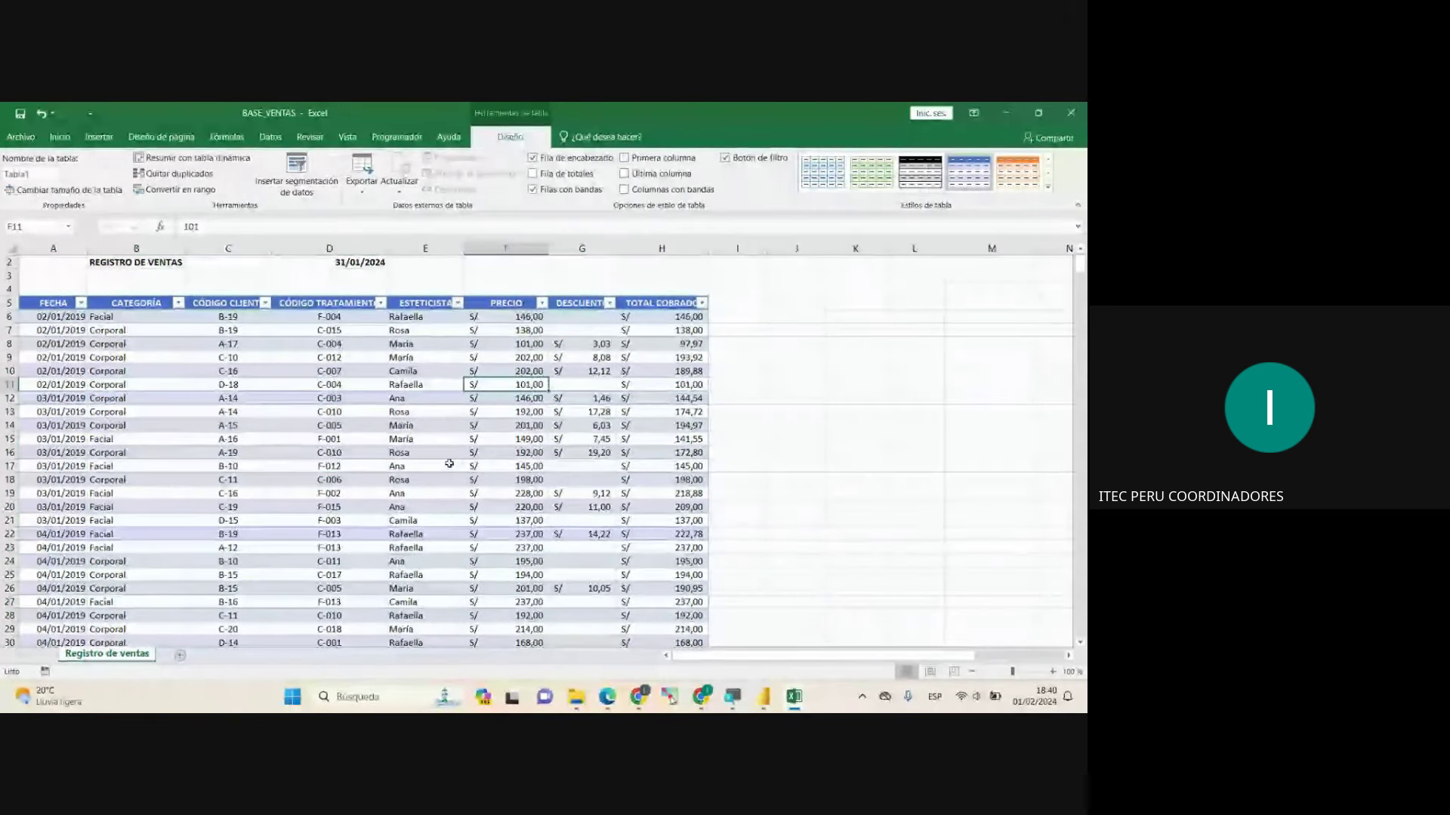
click(419, 409)
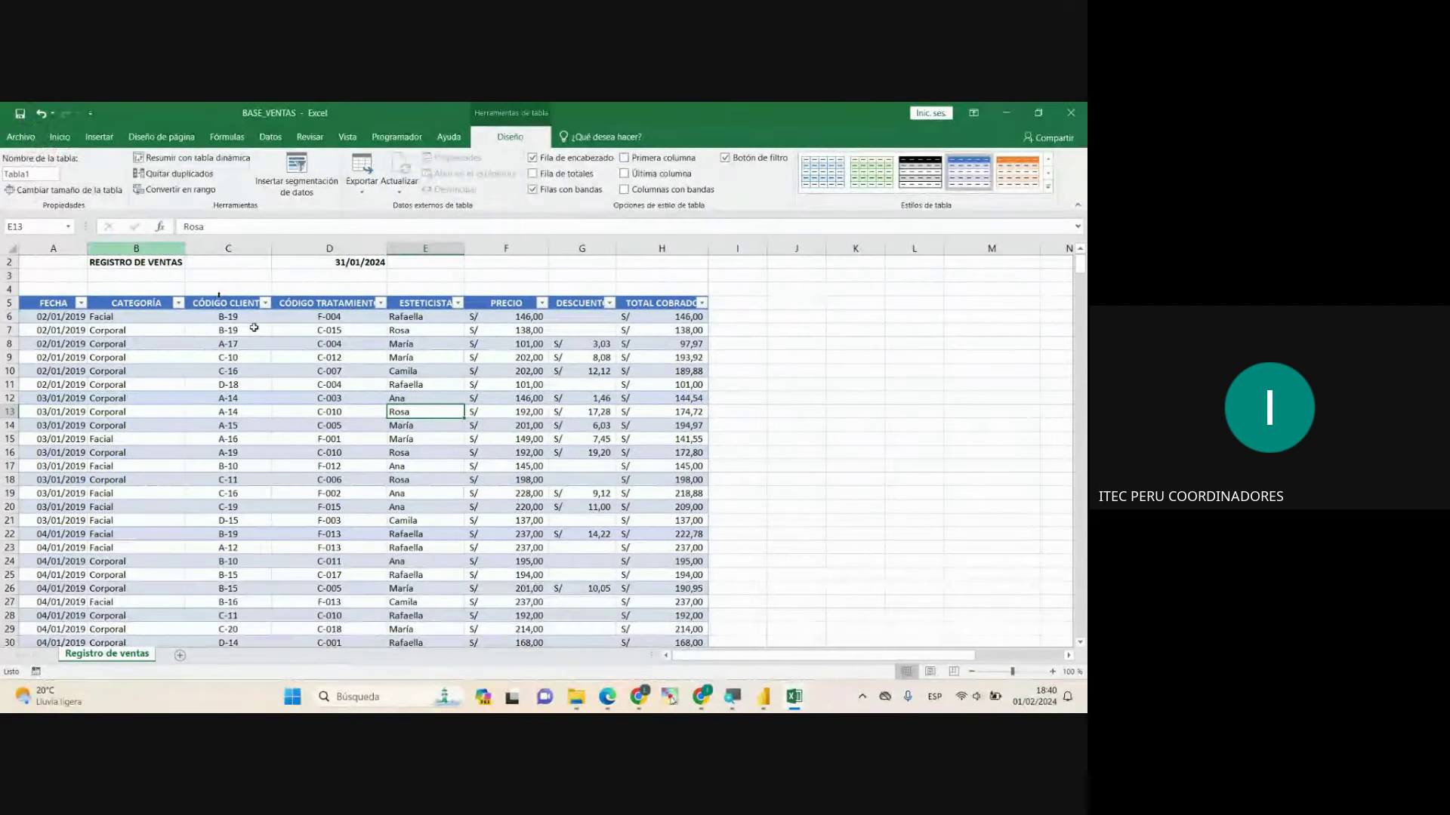
Step: Switch to Power BI Desktop and open the BASE_VENTAS Excel workbook from the CLASE 2 folder as a data source again
click(764, 698)
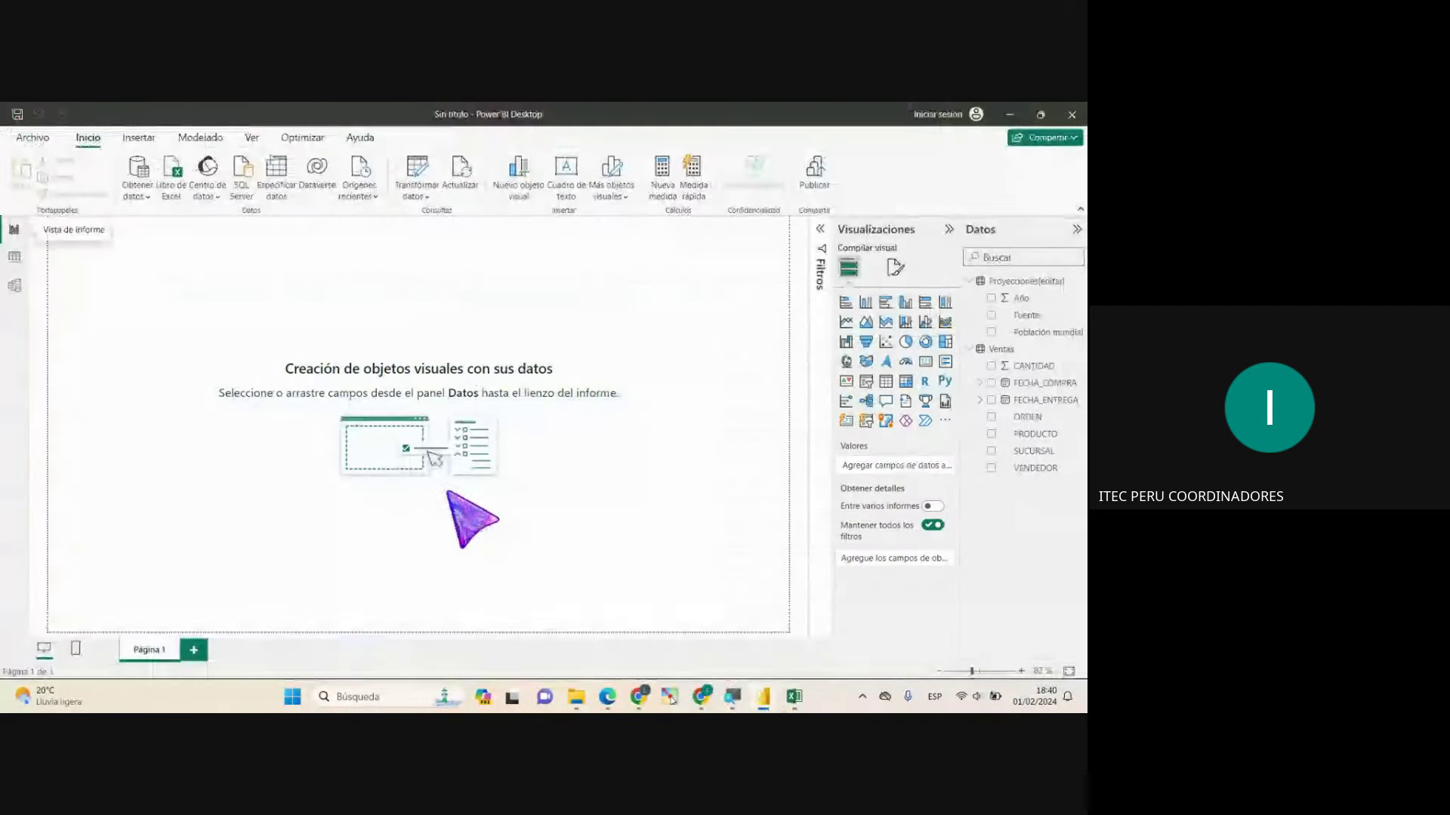
click(176, 181)
click(461, 341)
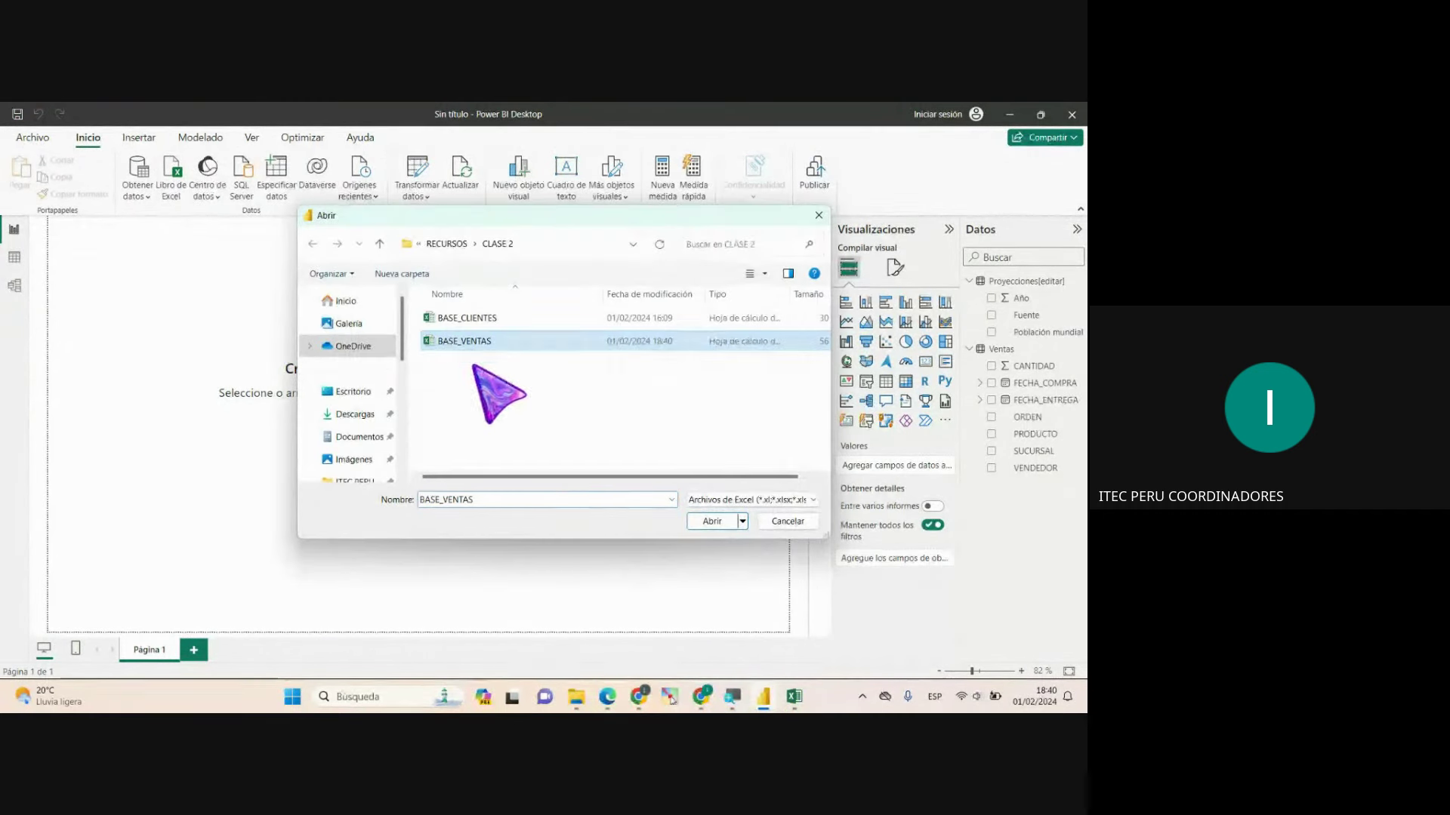
click(712, 521)
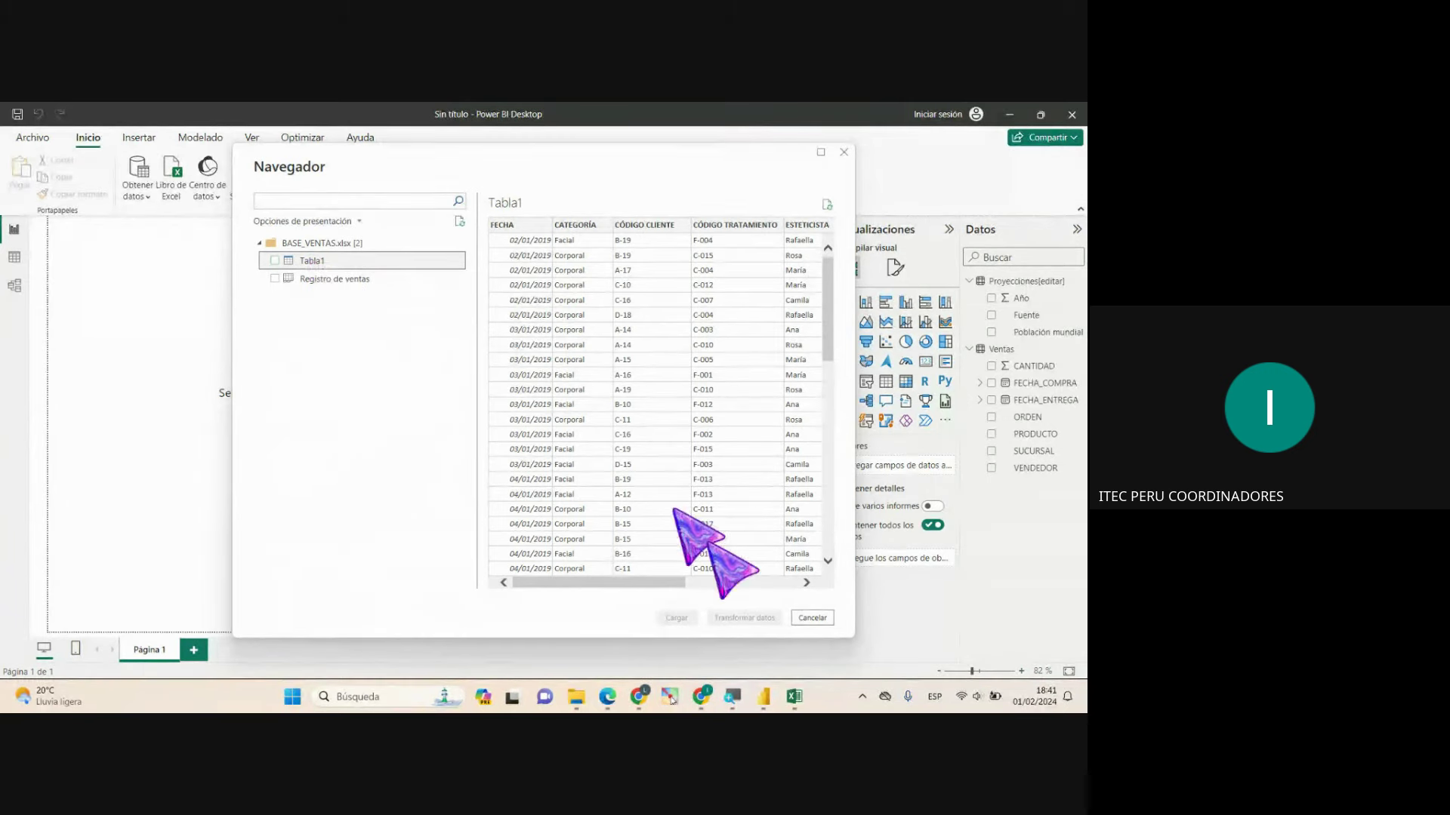
Step: Switch to BASE_VENTAS in Excel and examine the title and date in row 2 against the formatted table below
mouse_move(794, 696)
click(848, 647)
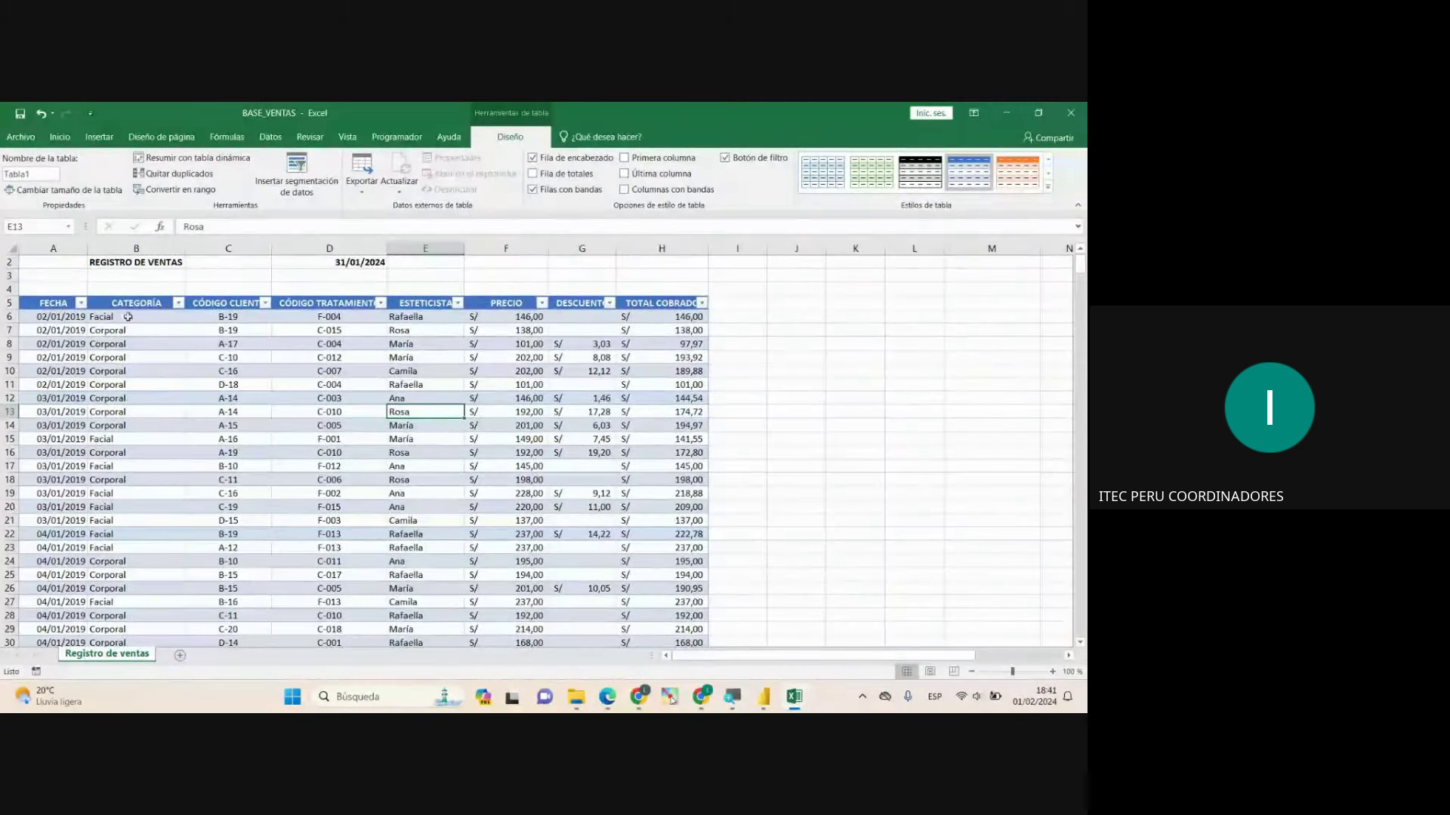
scroll(129, 316, up, 1)
click(202, 272)
key(Right)
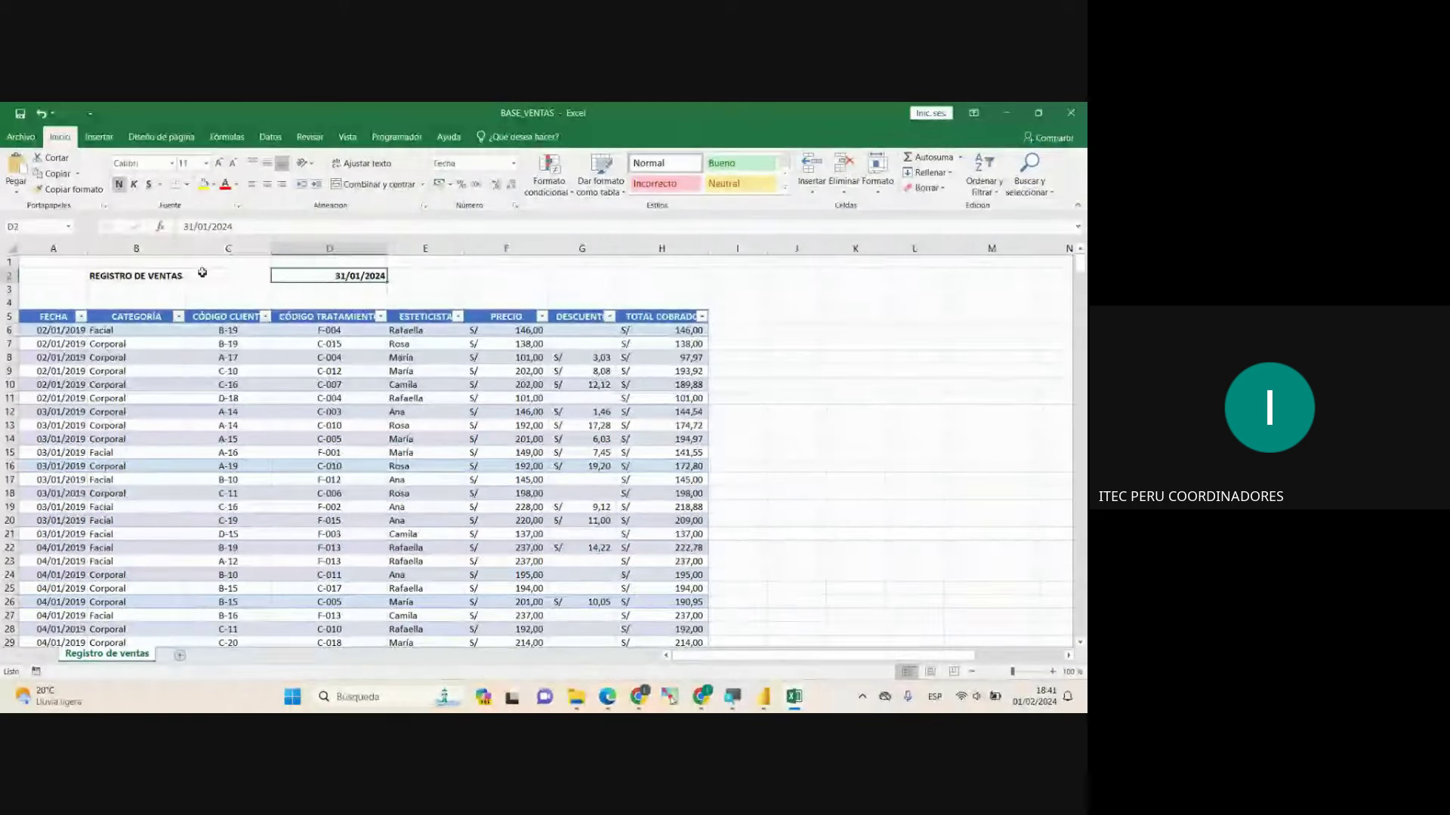
click(222, 281)
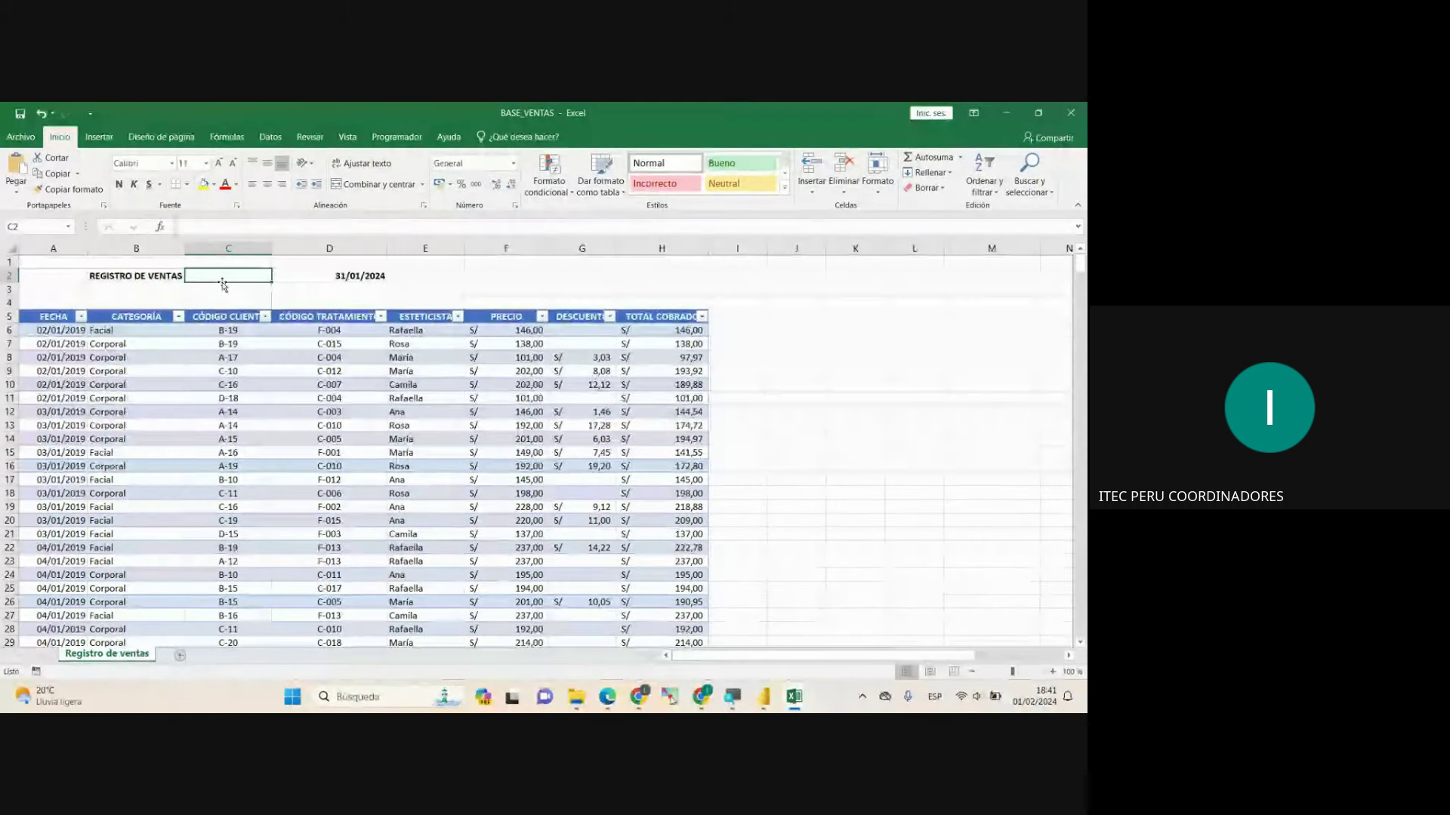
click(302, 454)
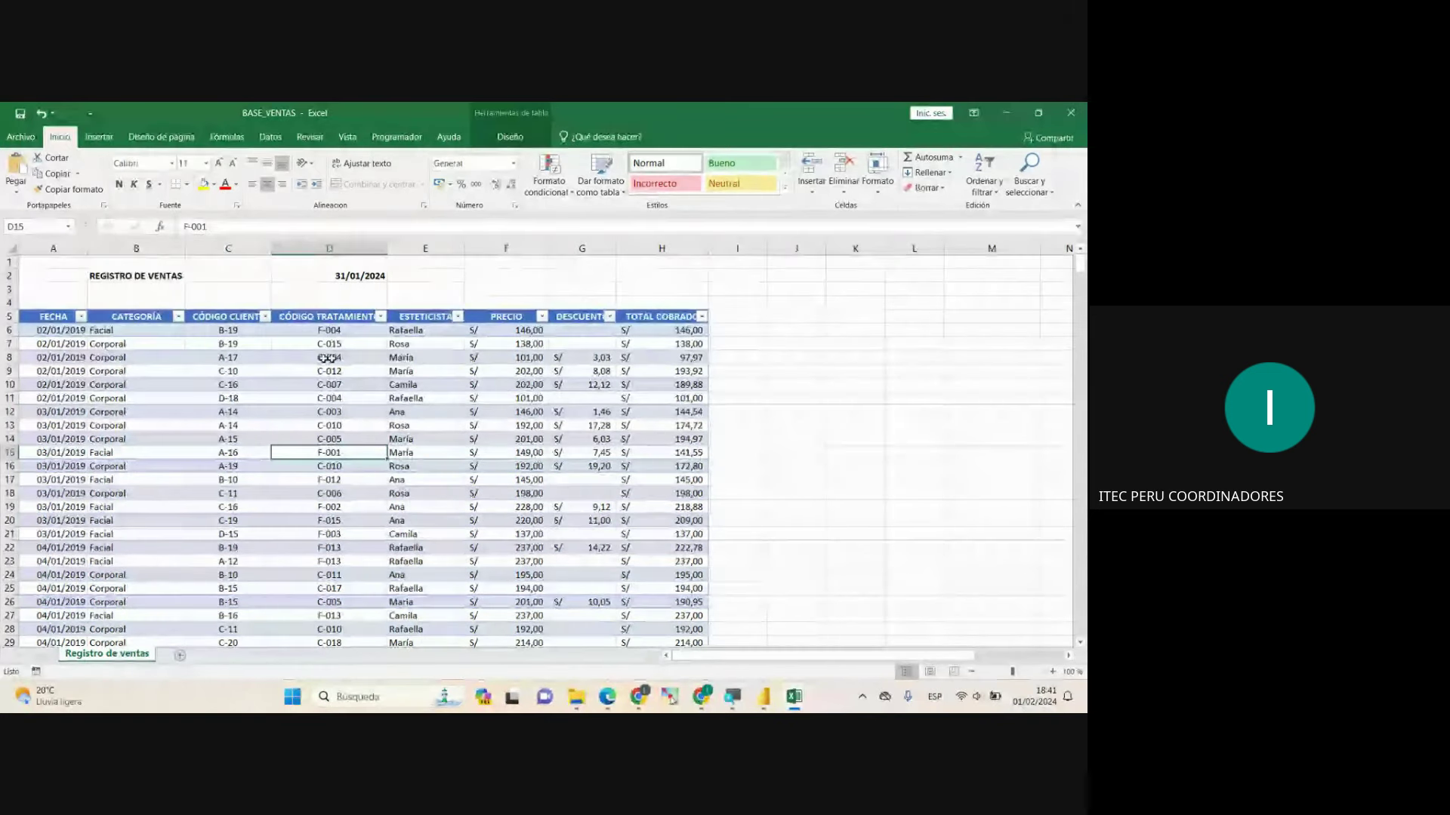
Step: Return to Power BI Desktop, review the remaining Tabla1 columns in the Navegador and compare them with the table in Excel
key(alt+Tab)
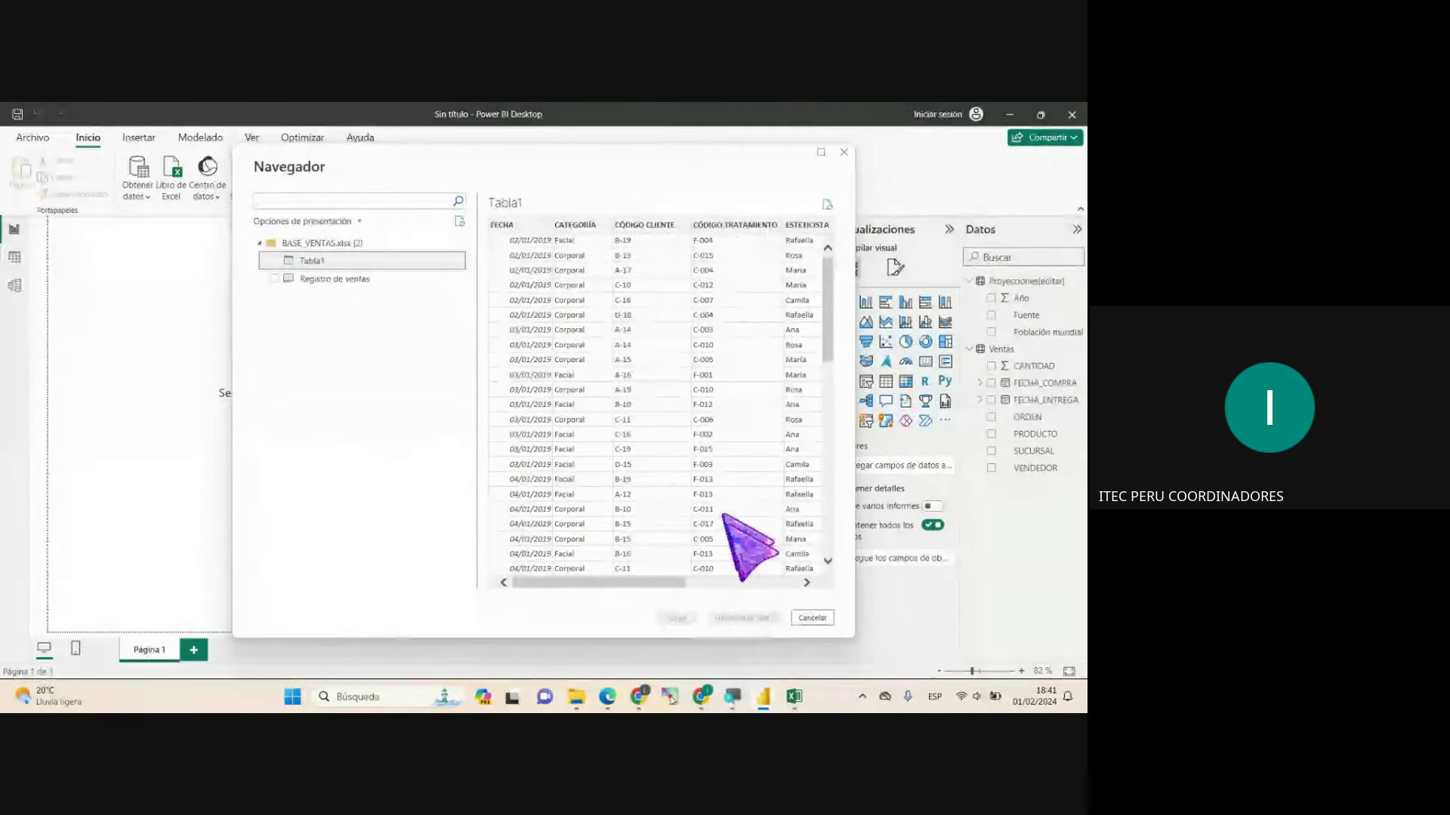
drag(668, 585, 788, 587)
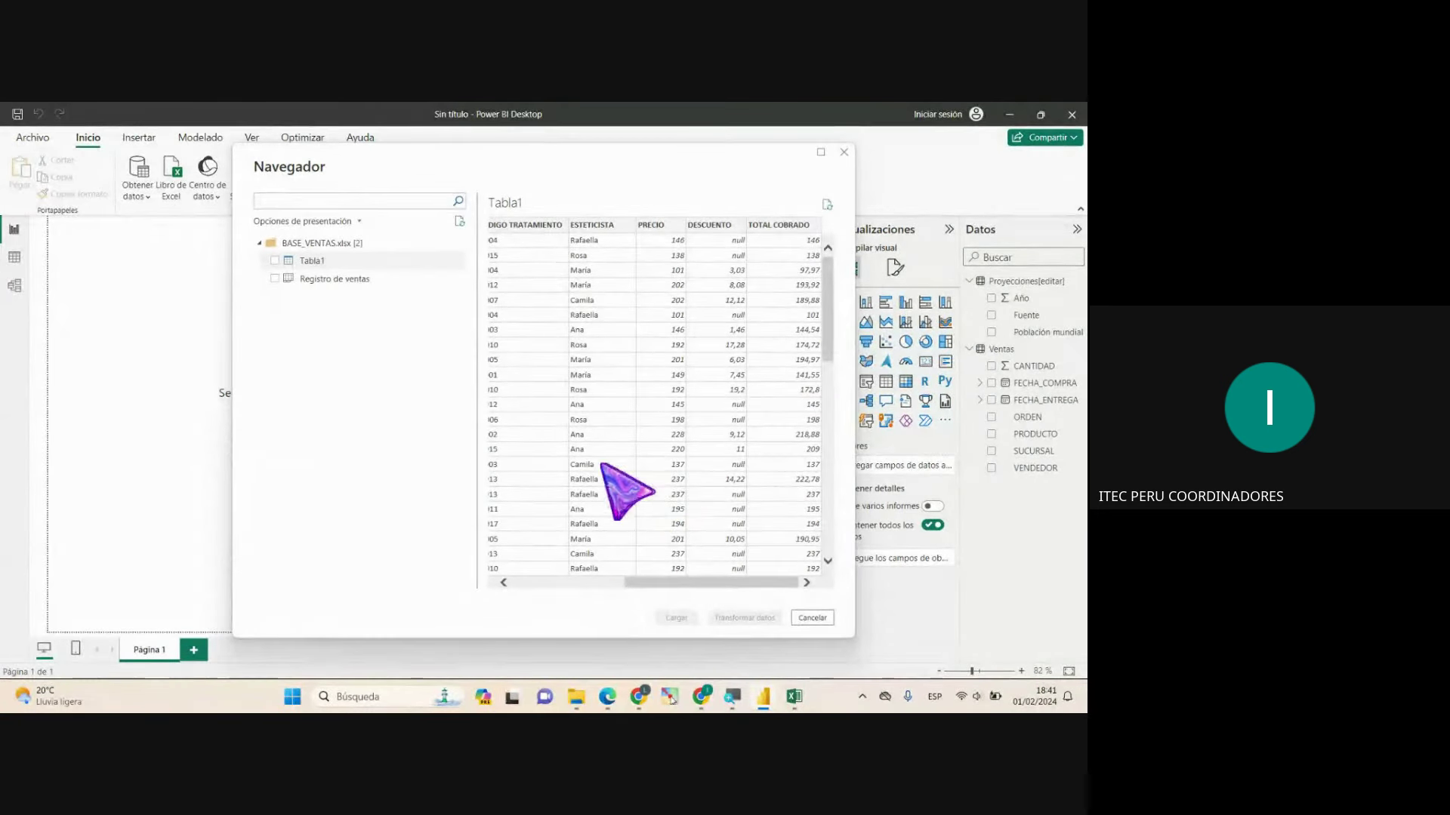
mouse_move(793, 696)
click(847, 638)
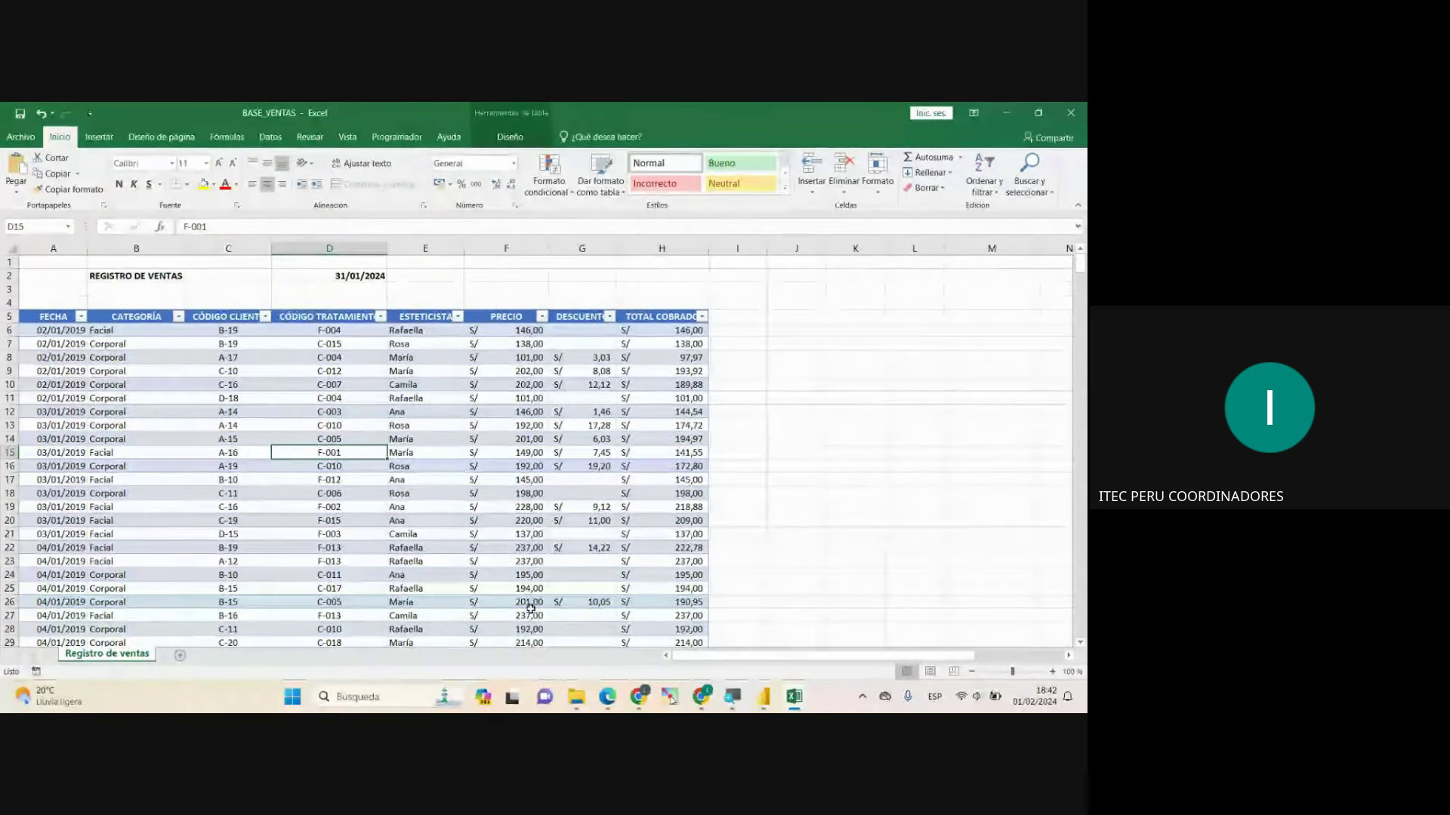
Step: Switch back to Power BI Desktop, select Tabla1 in the Navegador and load it into the model
click(763, 697)
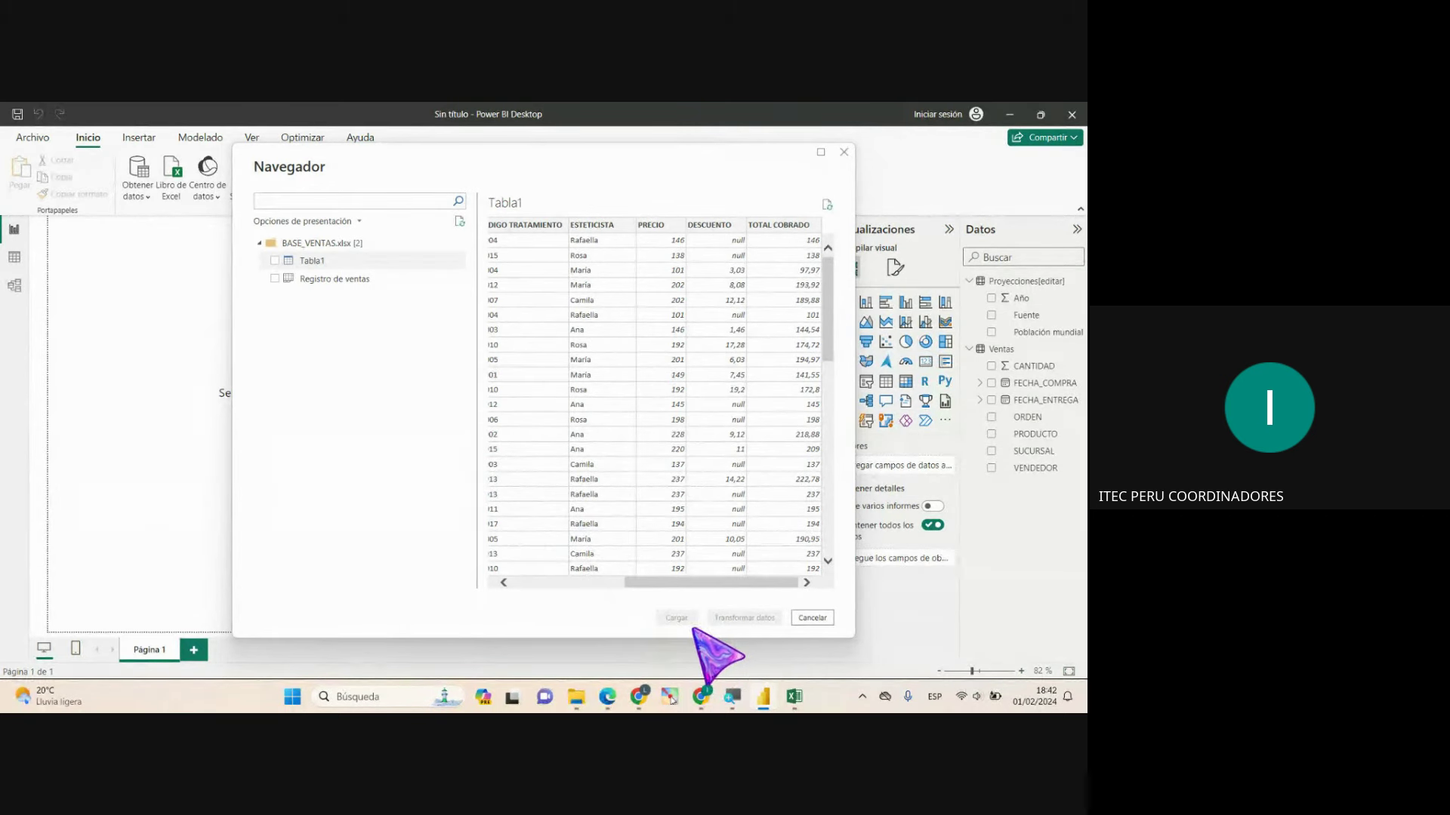
click(275, 261)
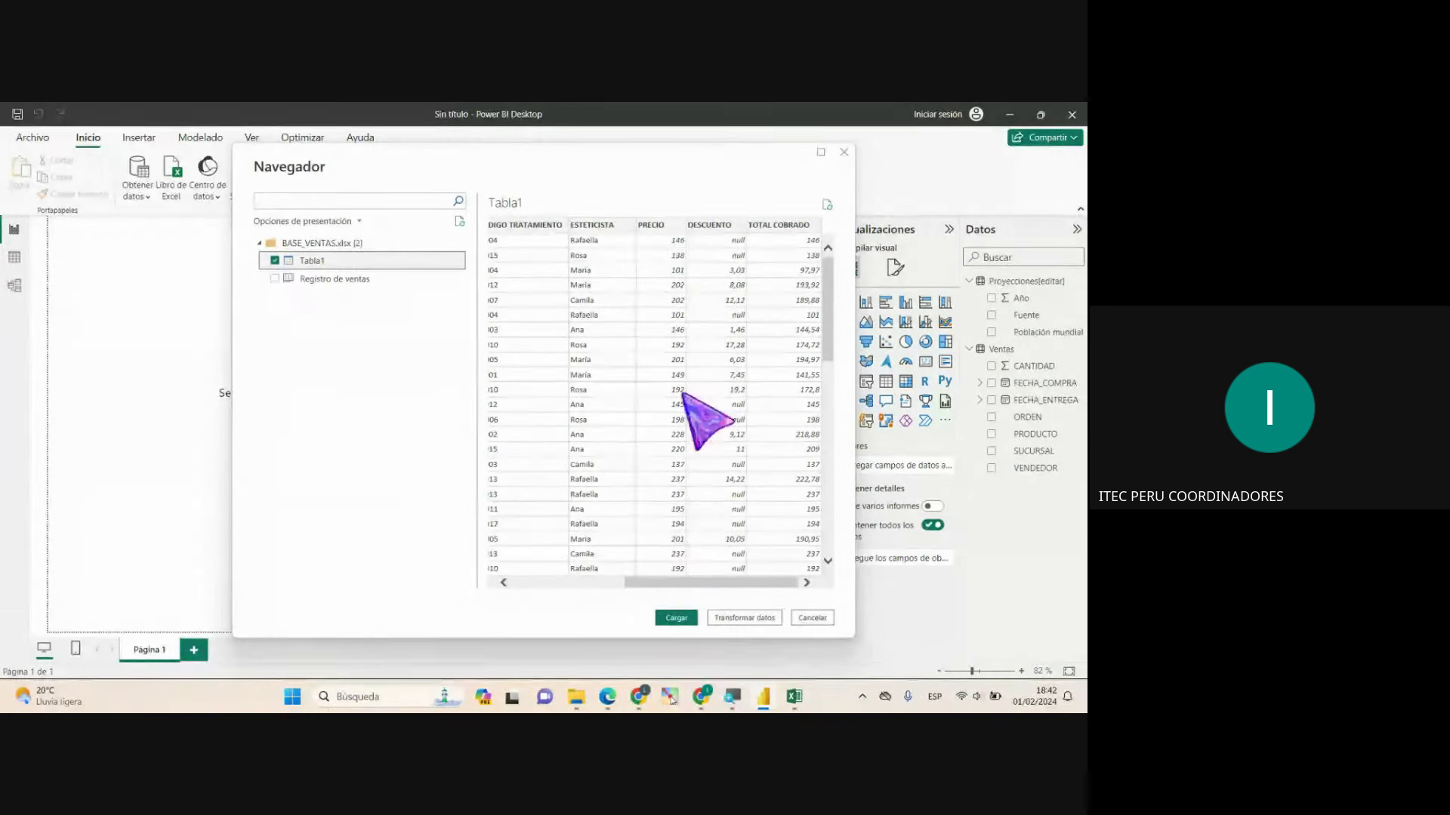
click(679, 619)
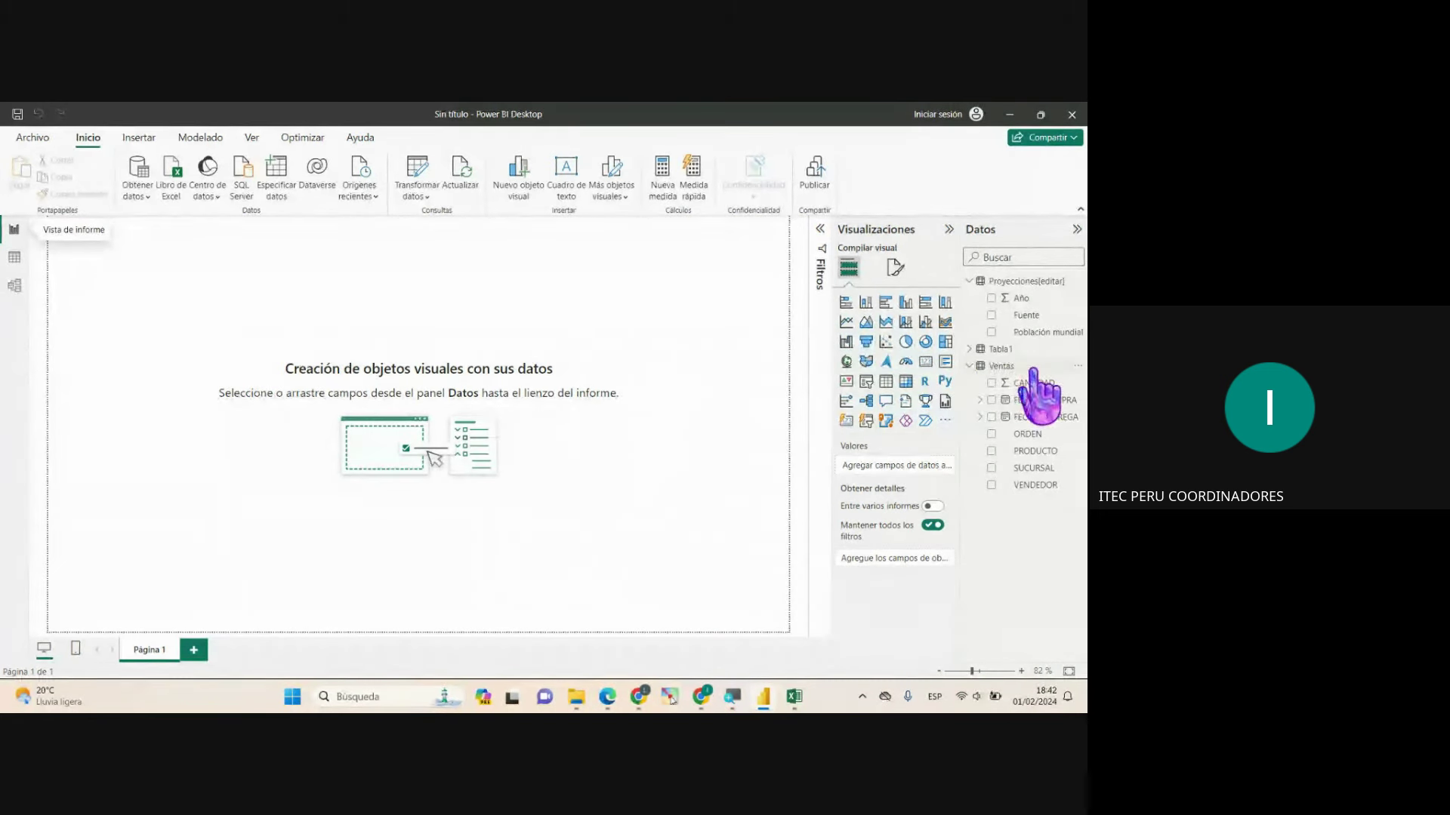
Step: Expand the fields of Tabla1, switch to BASE_VENTAS in Excel and check the table's name in its design properties
click(979, 349)
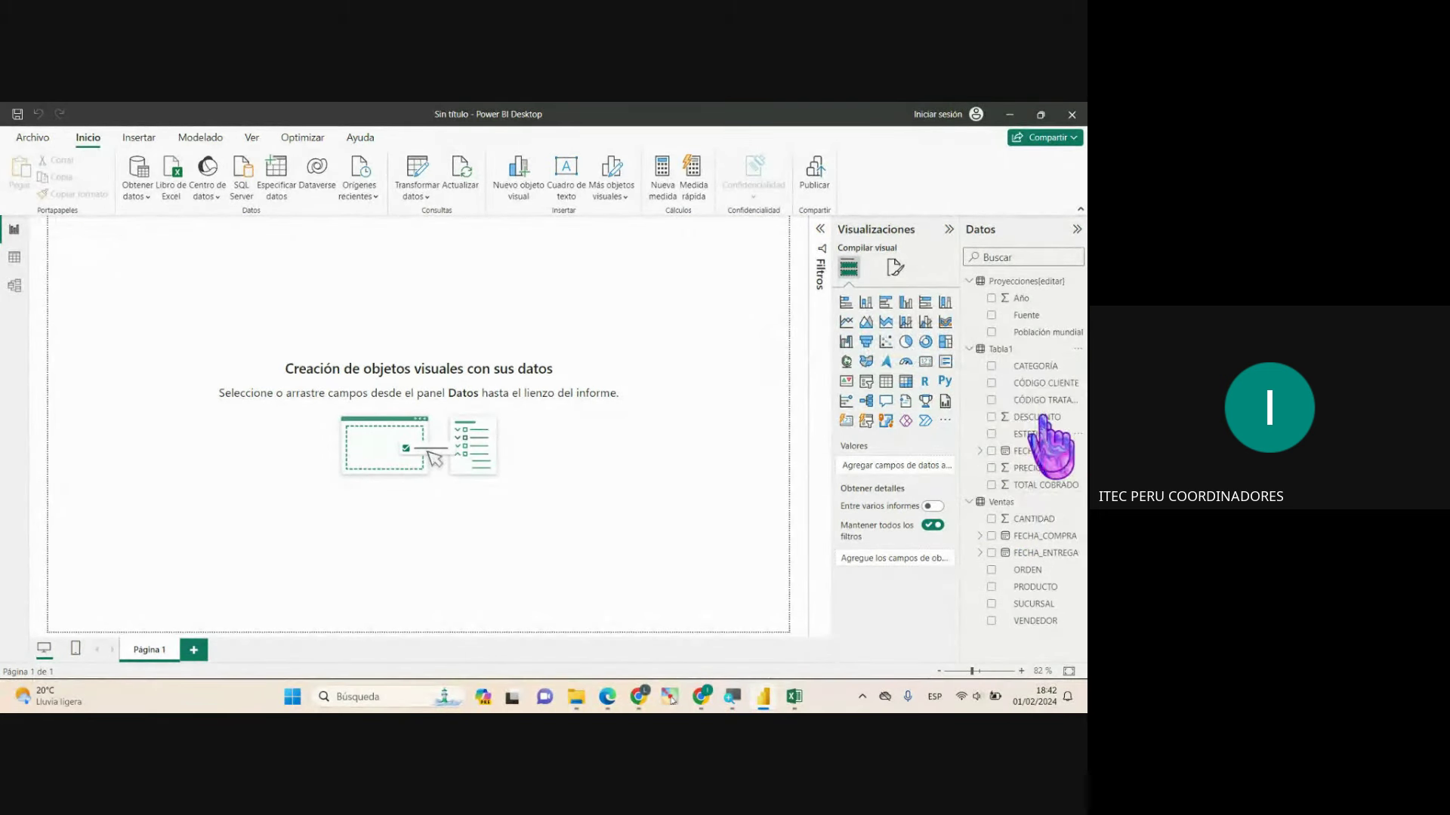
mouse_move(794, 696)
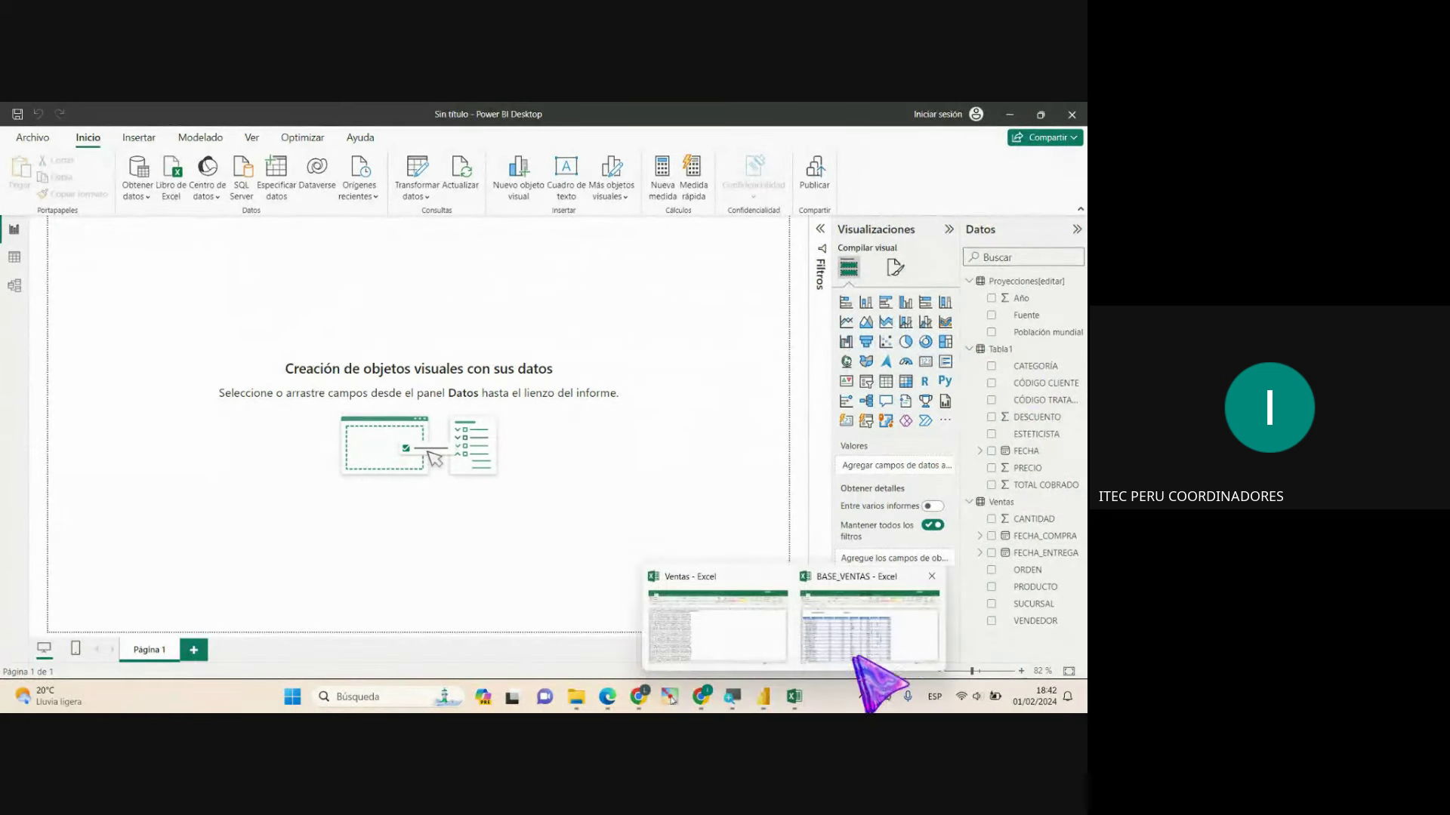
click(865, 653)
click(382, 412)
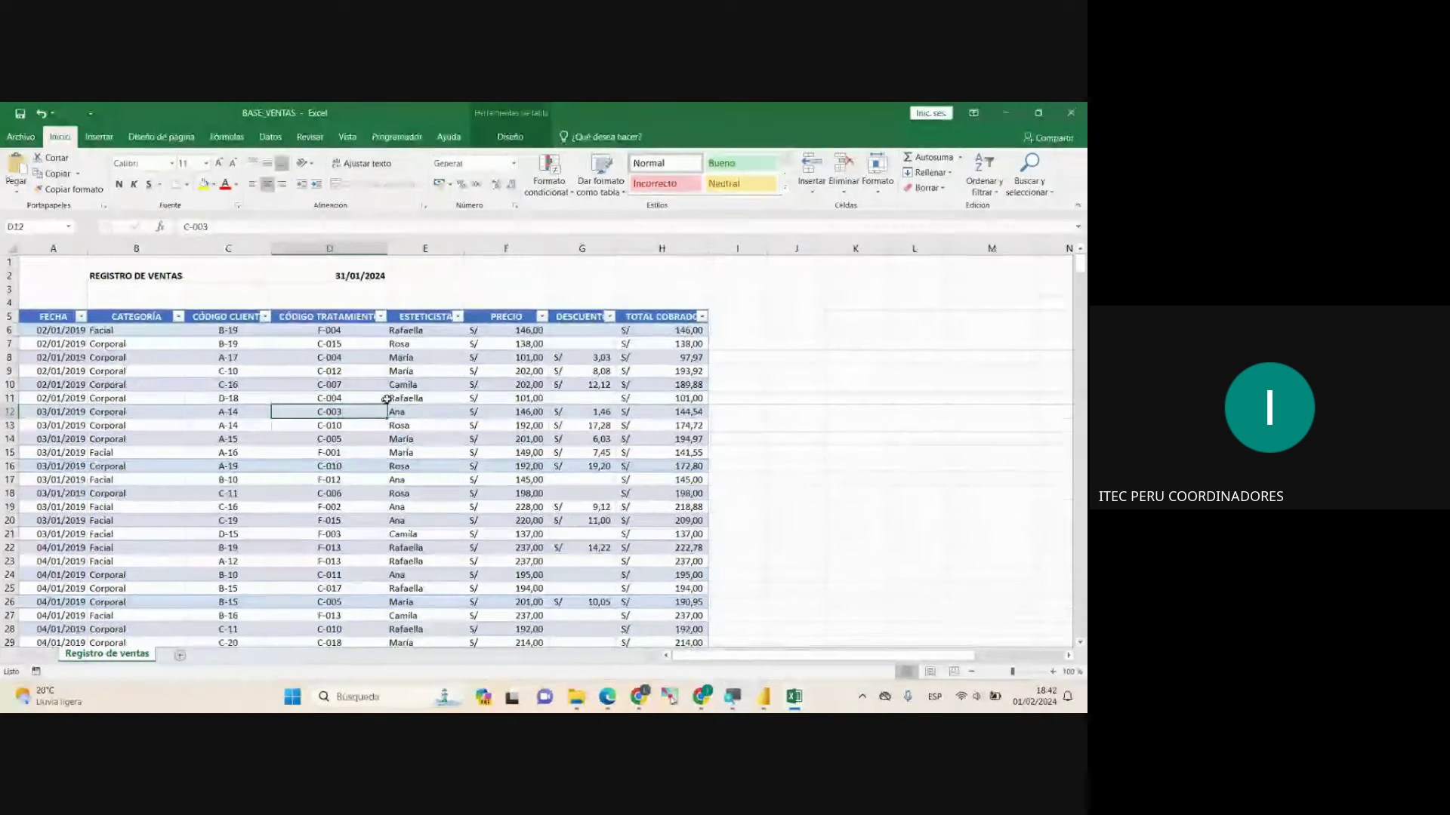
click(509, 137)
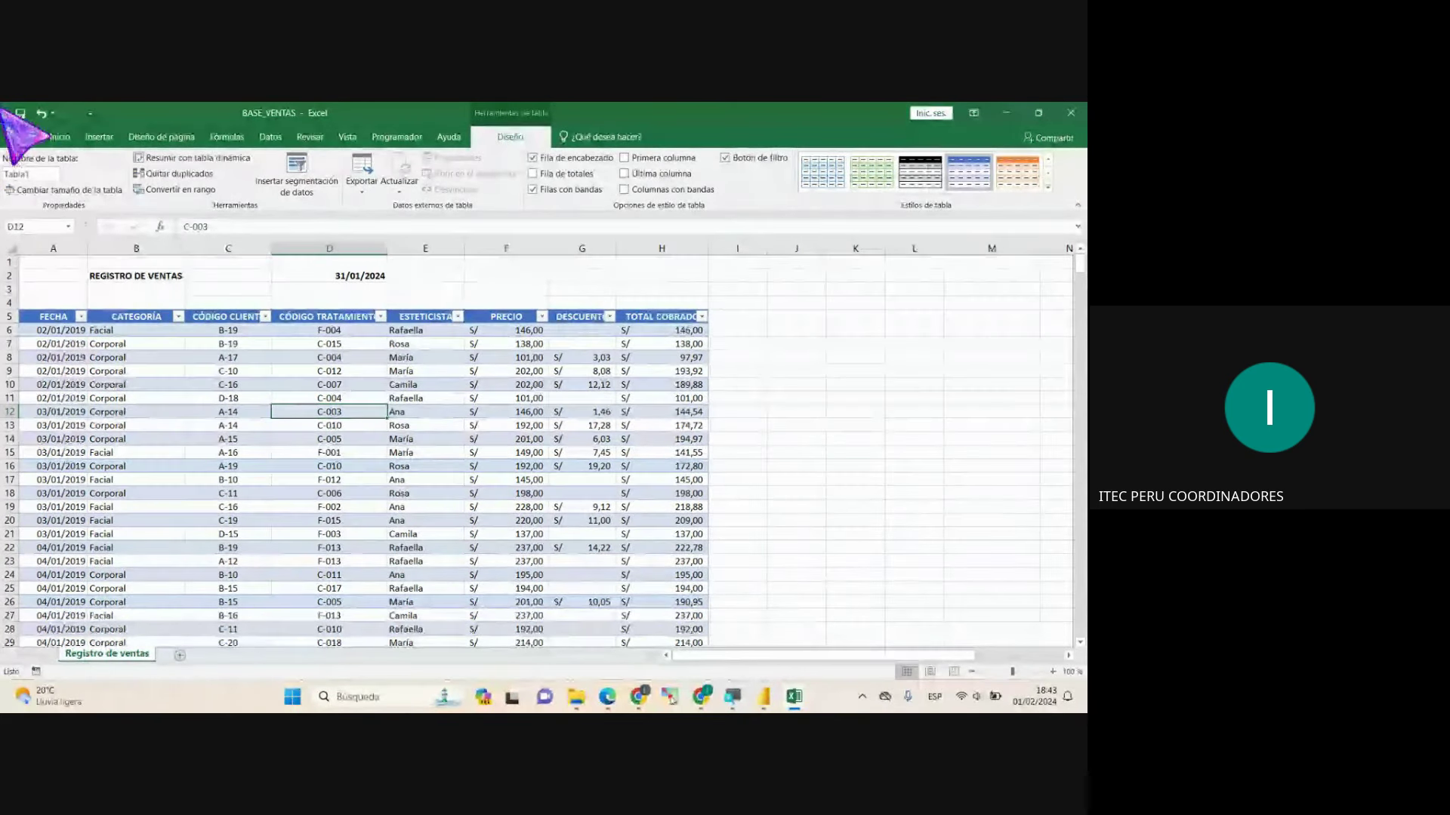
Step: Return to Power BI Desktop and rename the table Tabla1 as TBLVENTAS
click(763, 696)
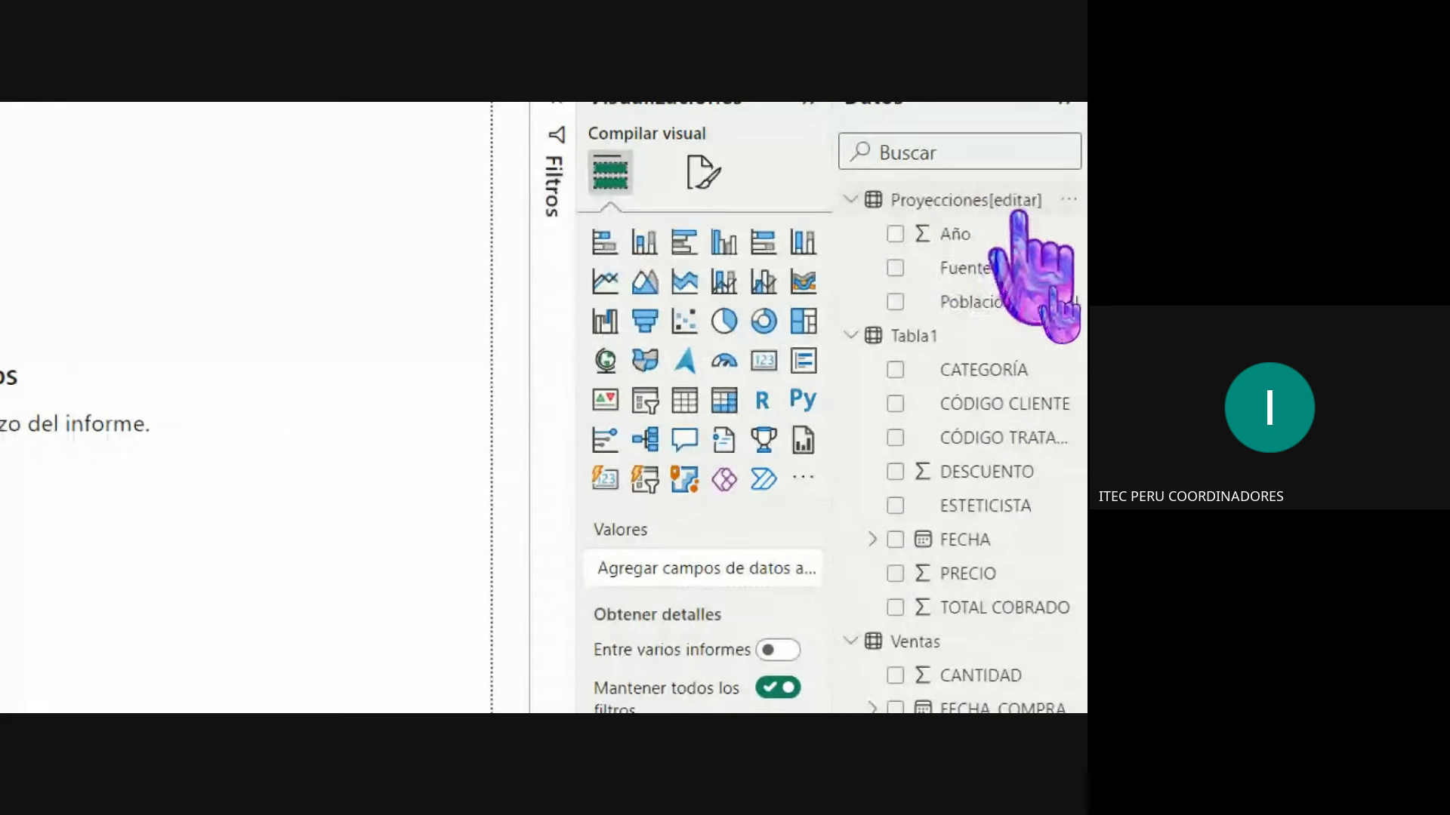
mouse_move(998, 202)
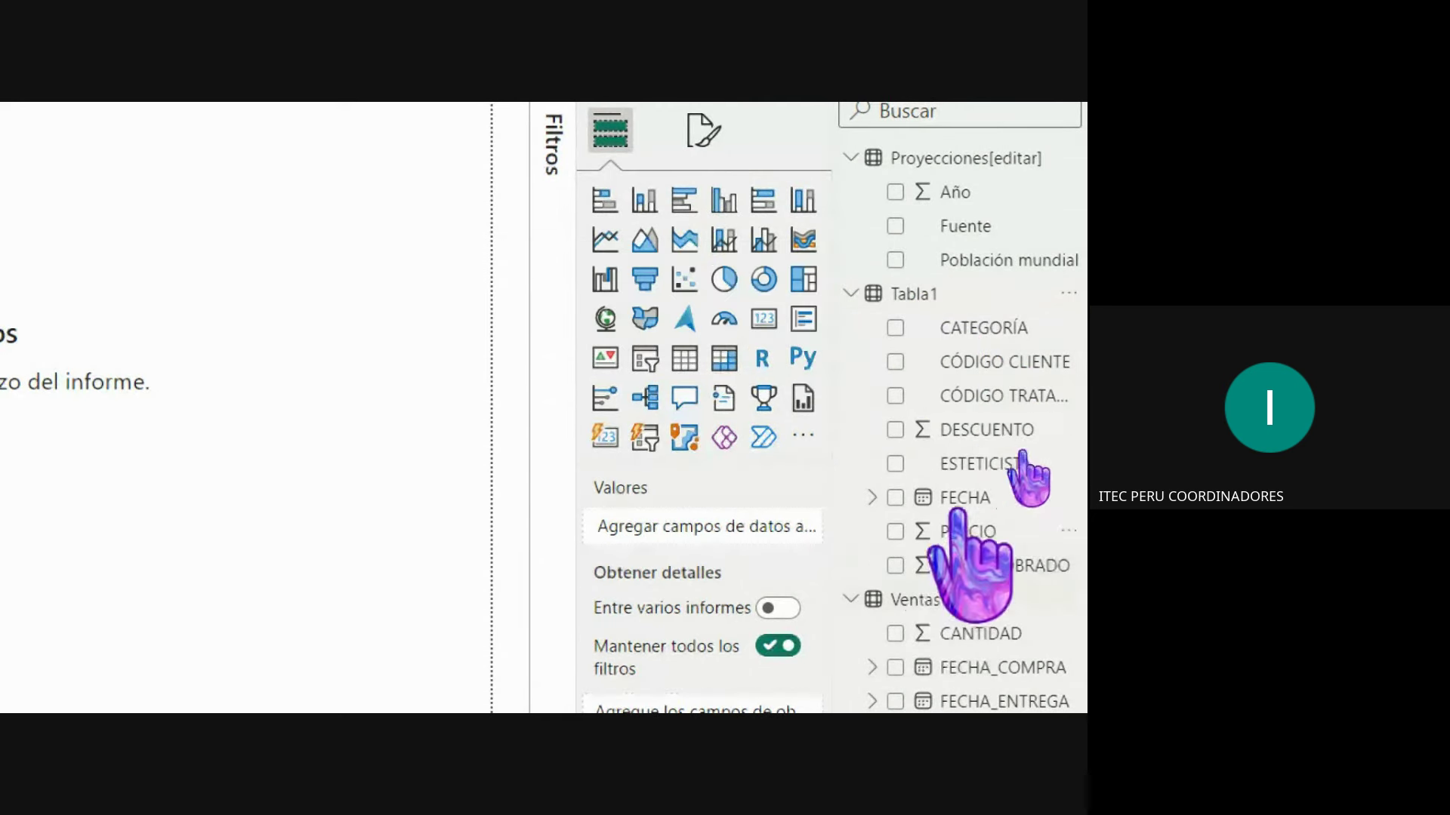
mouse_move(921, 293)
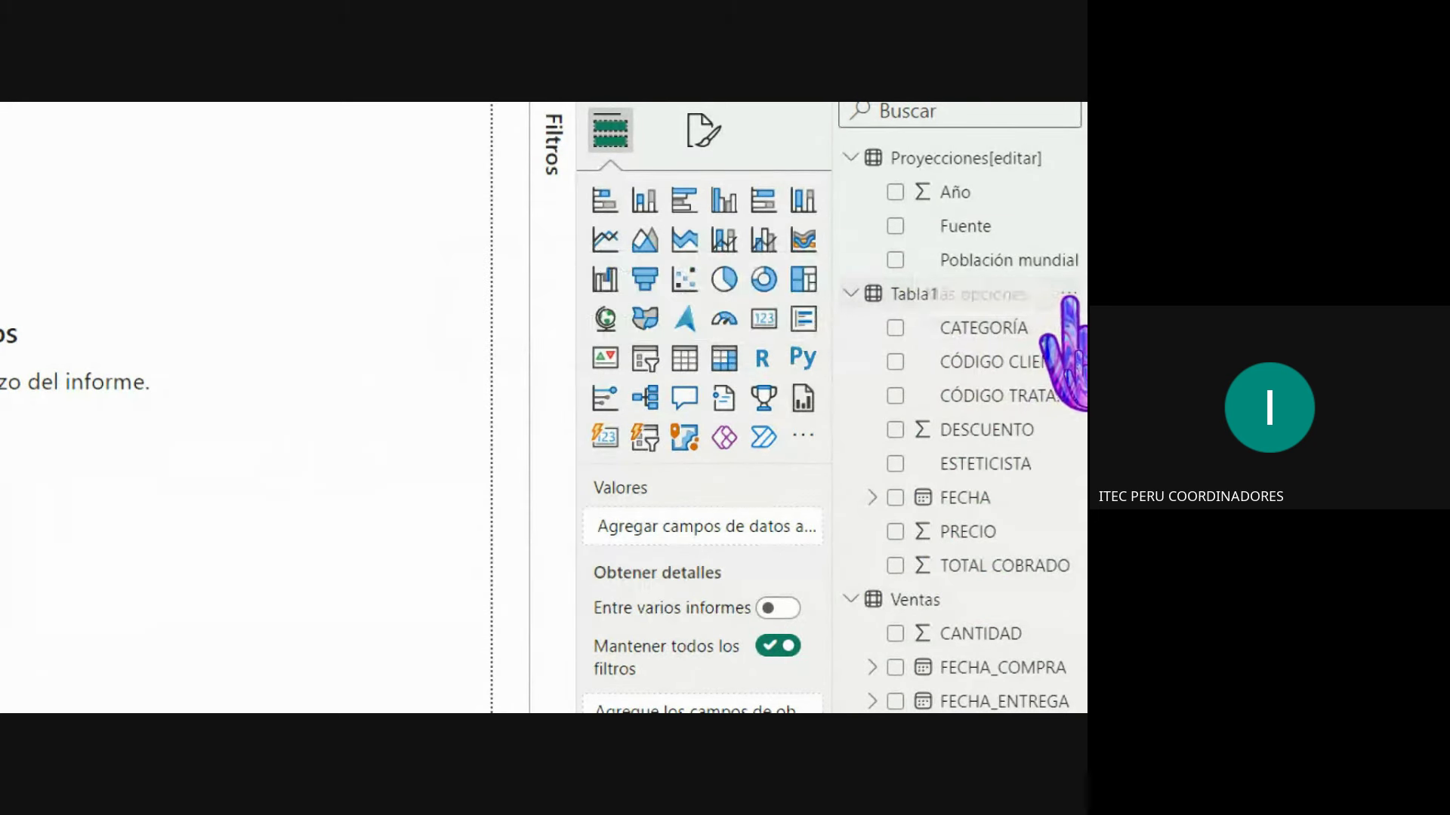
right_click(902, 294)
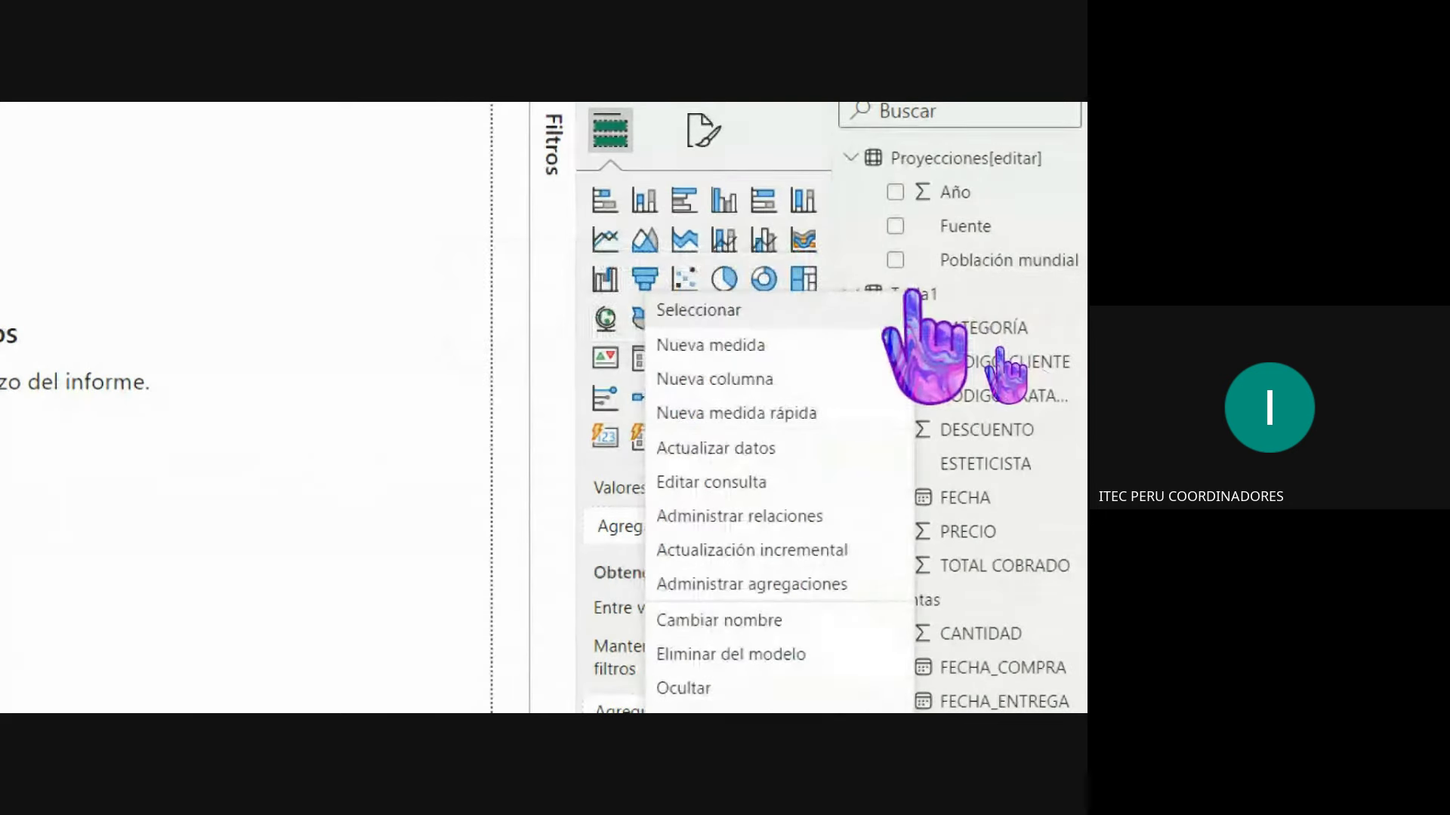
click(995, 294)
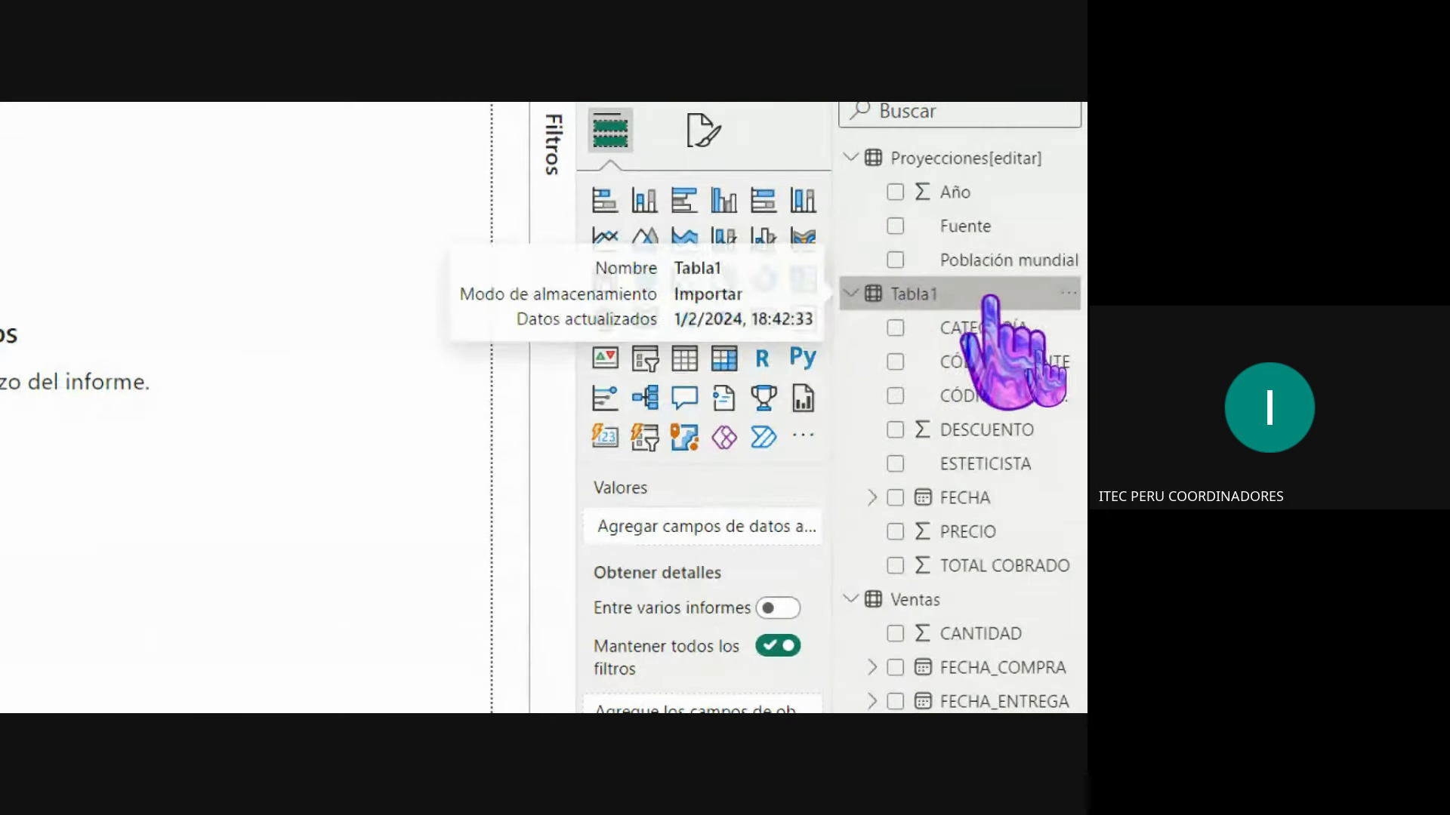
click(1069, 293)
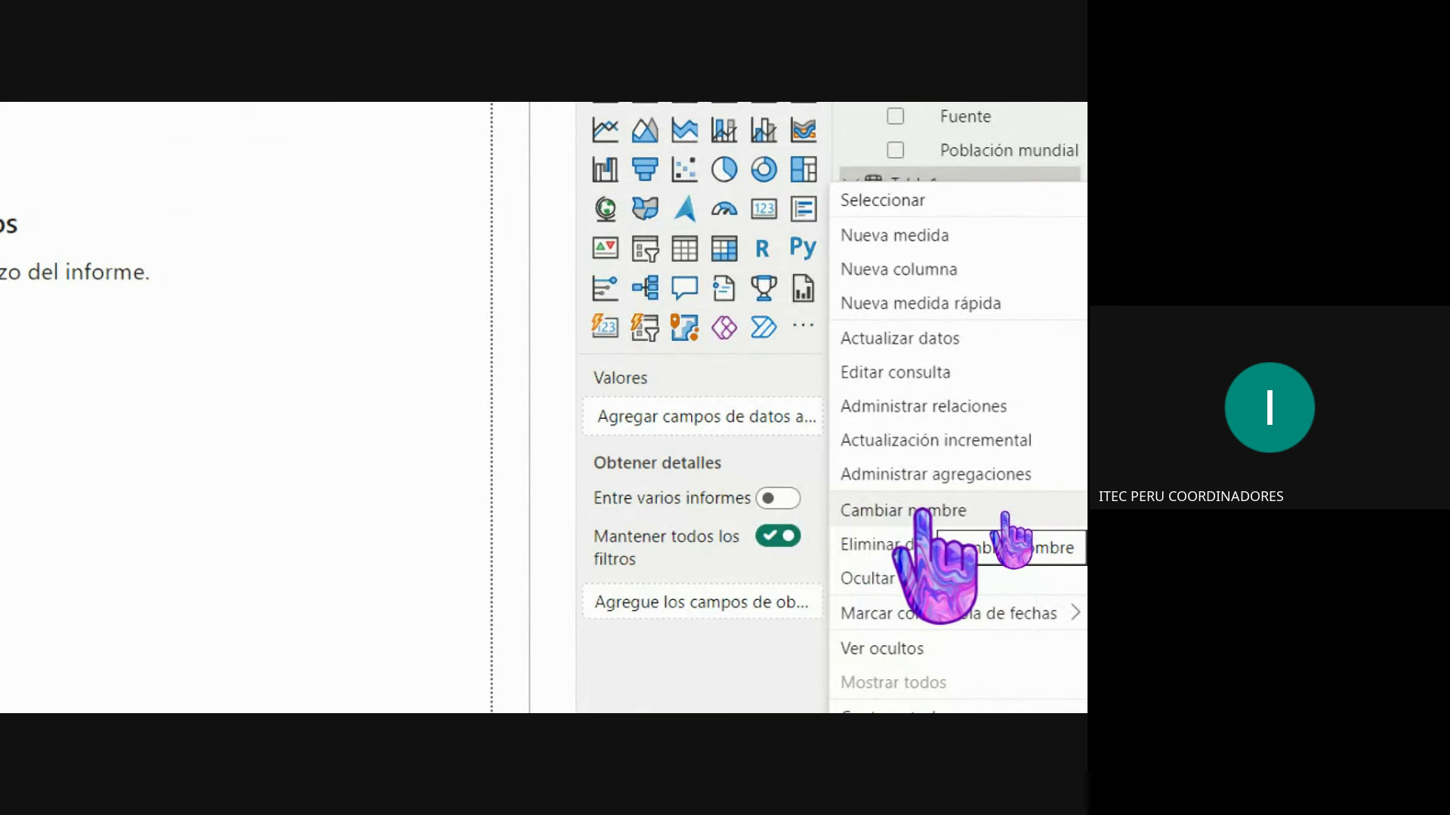
click(1008, 180)
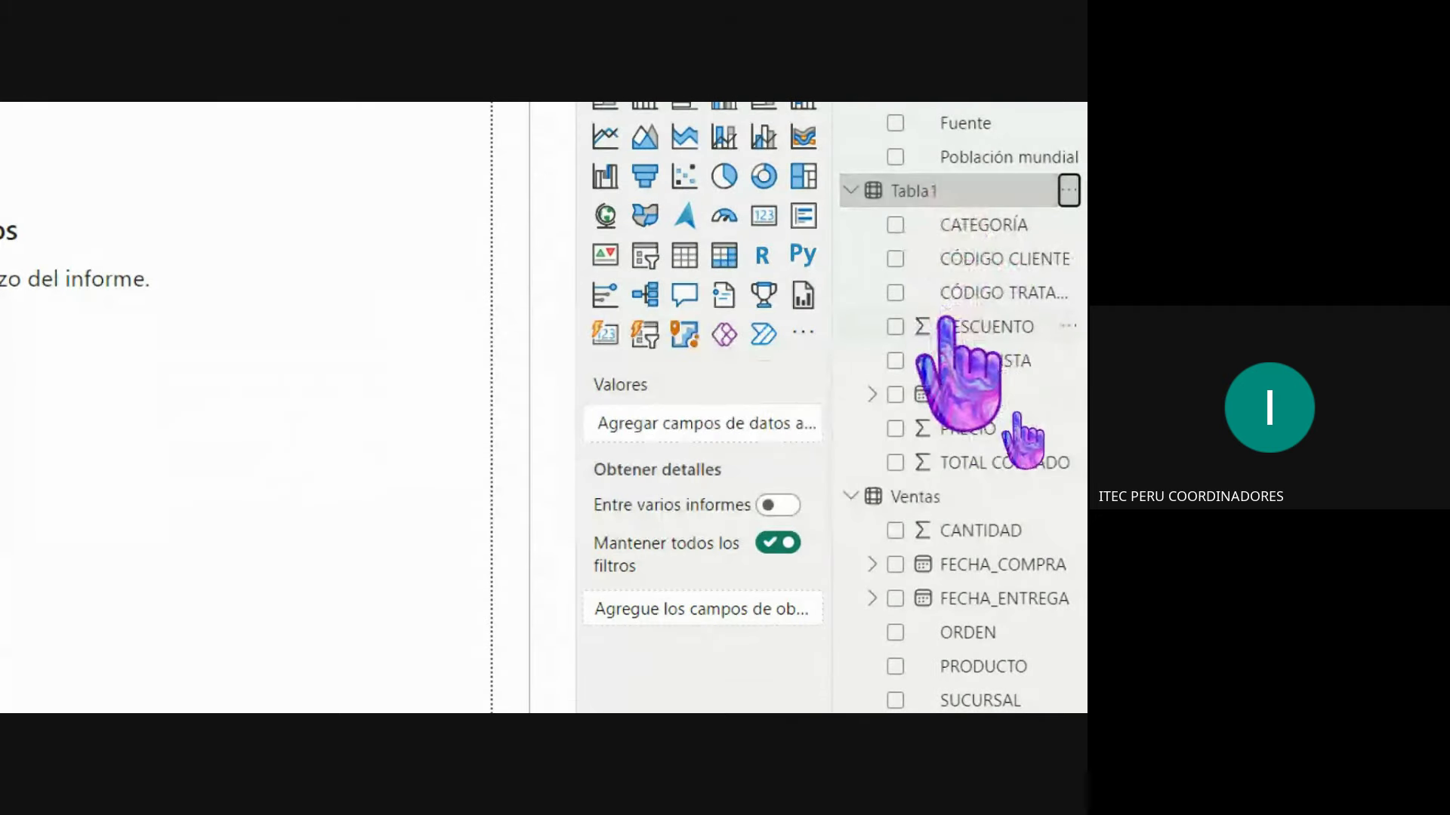
right_click(934, 190)
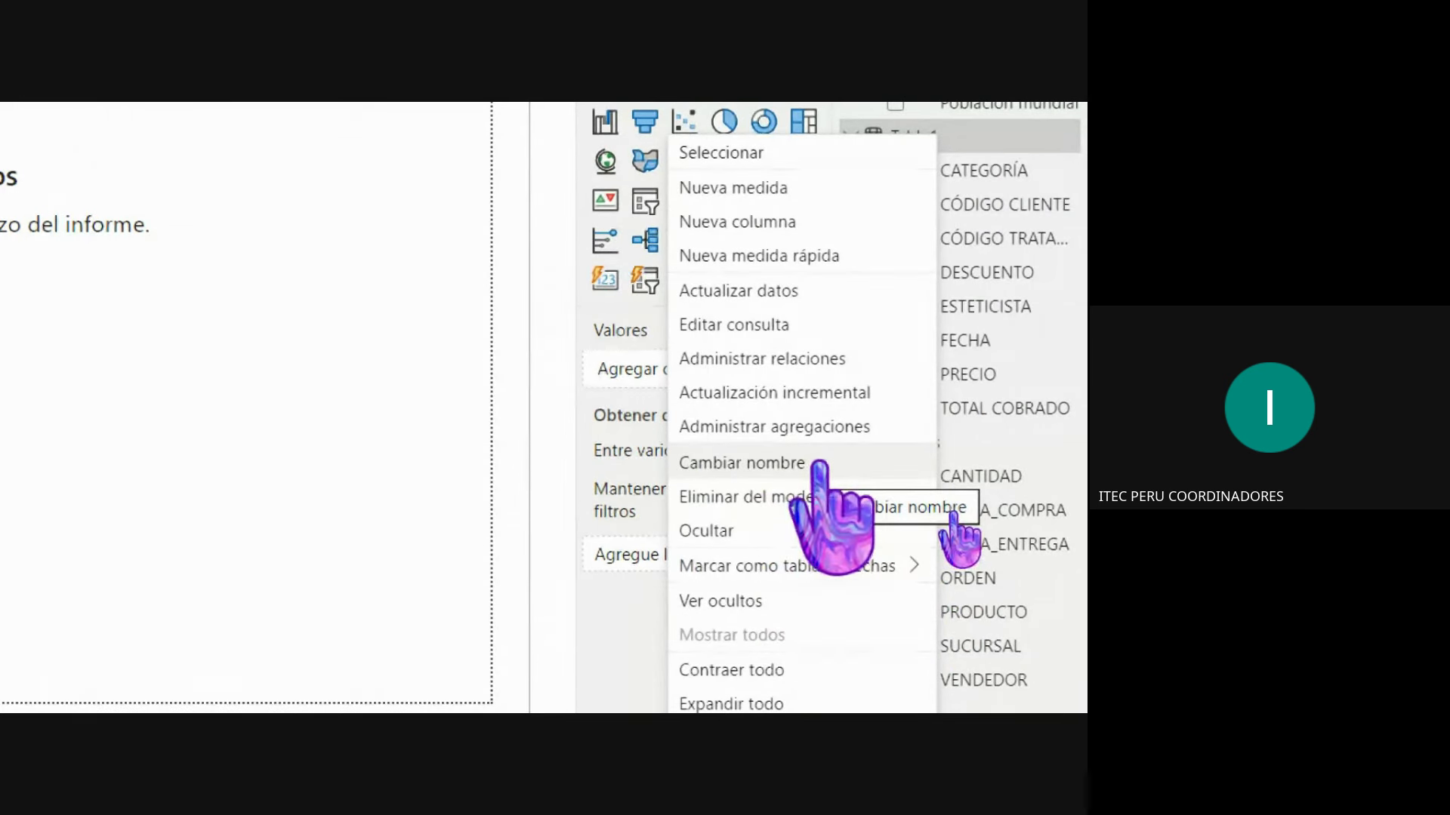
click(817, 465)
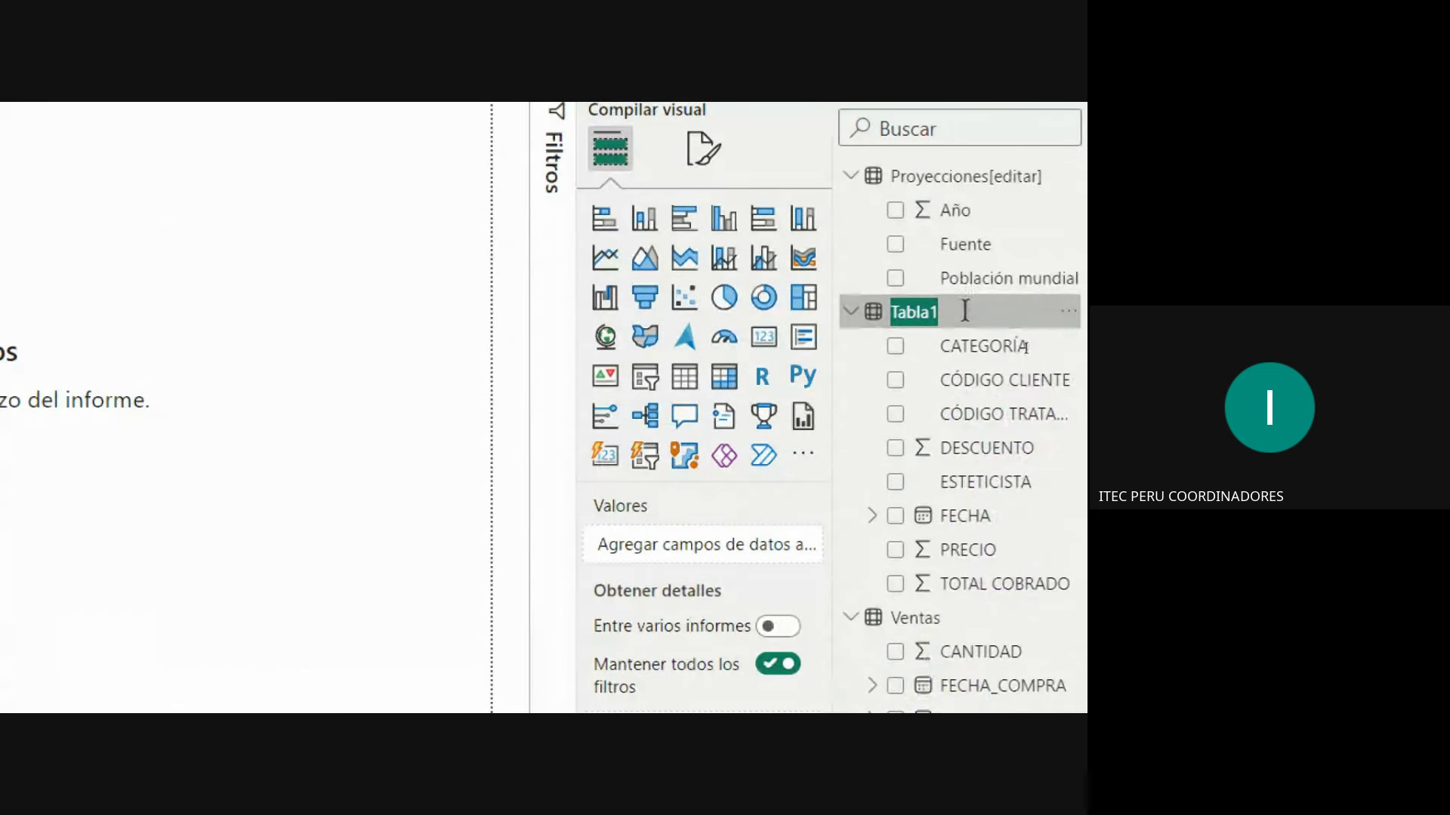
text(TAS)
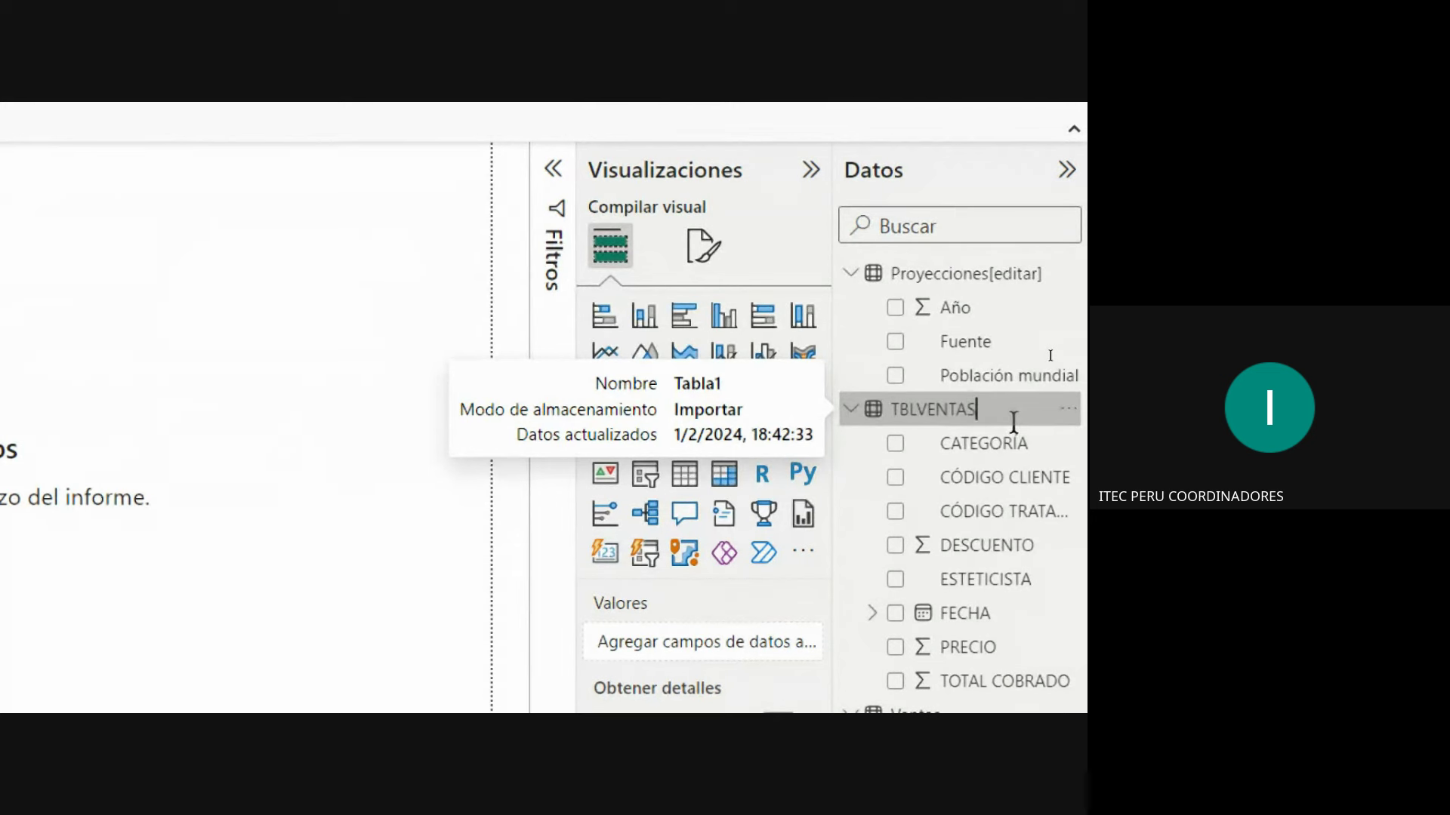
key(Return)
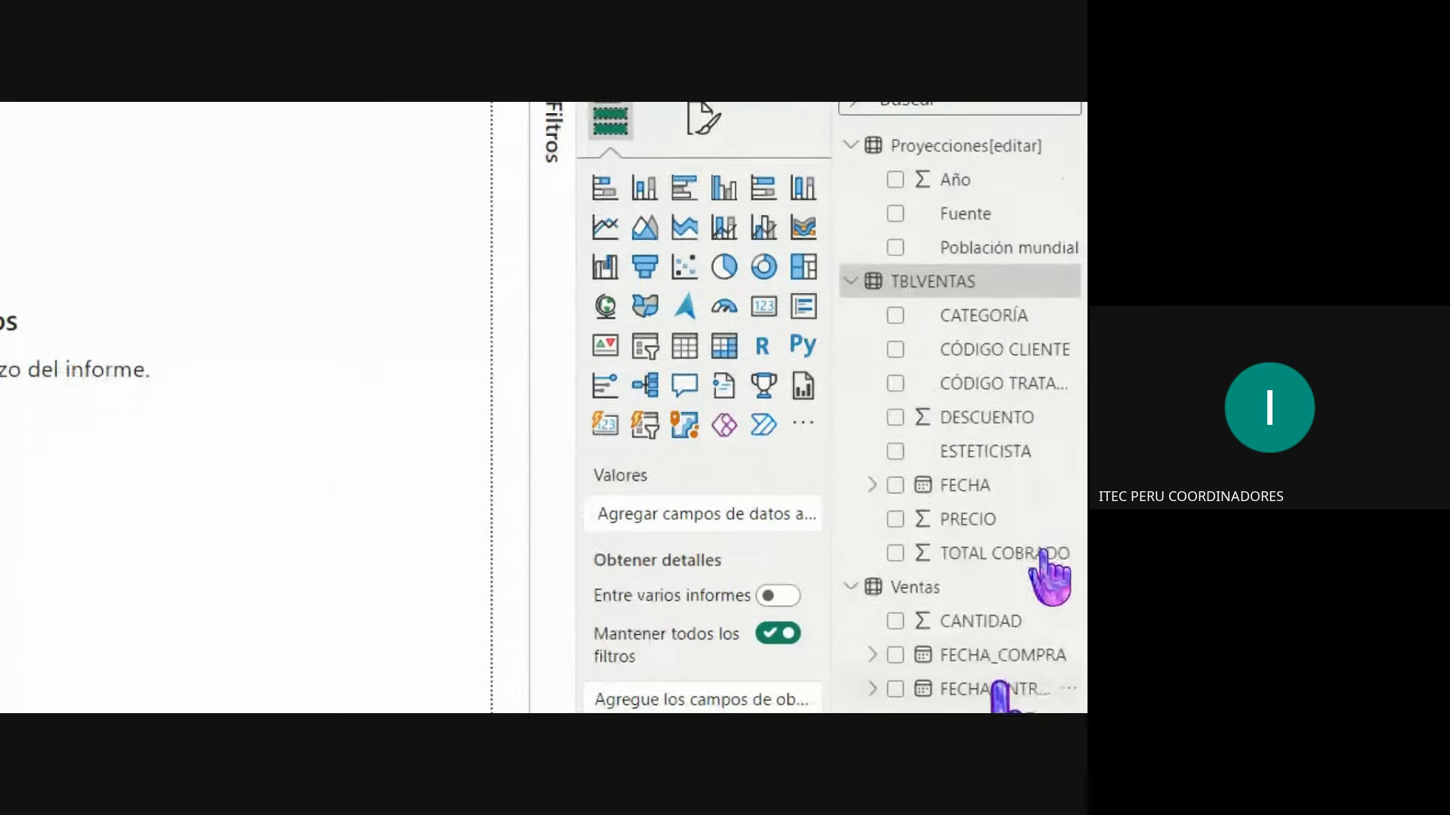
Step: Collapse the field lists of Proyecciones[editar], TBLVENTAS and Ventas
click(850, 145)
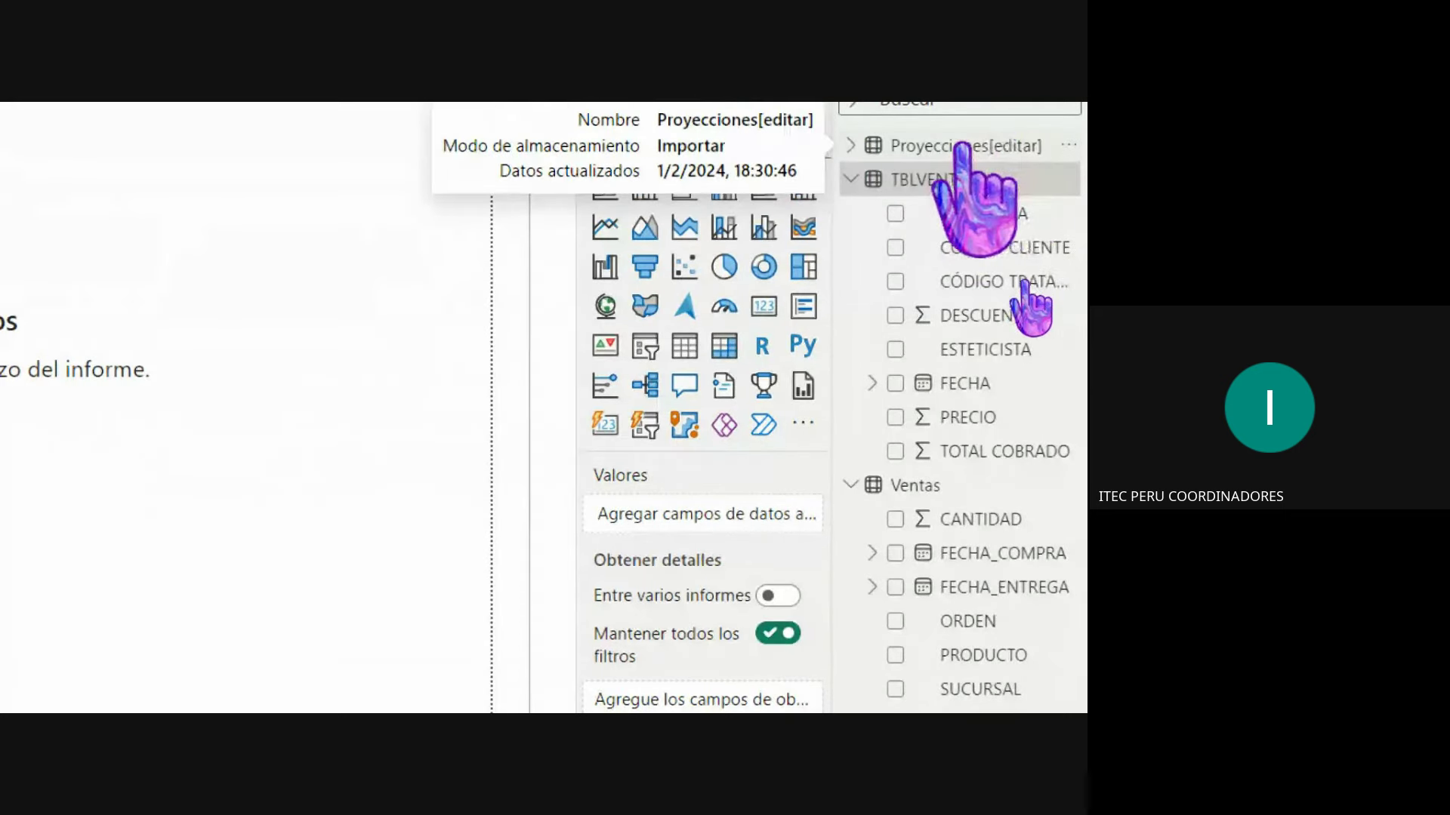
click(852, 179)
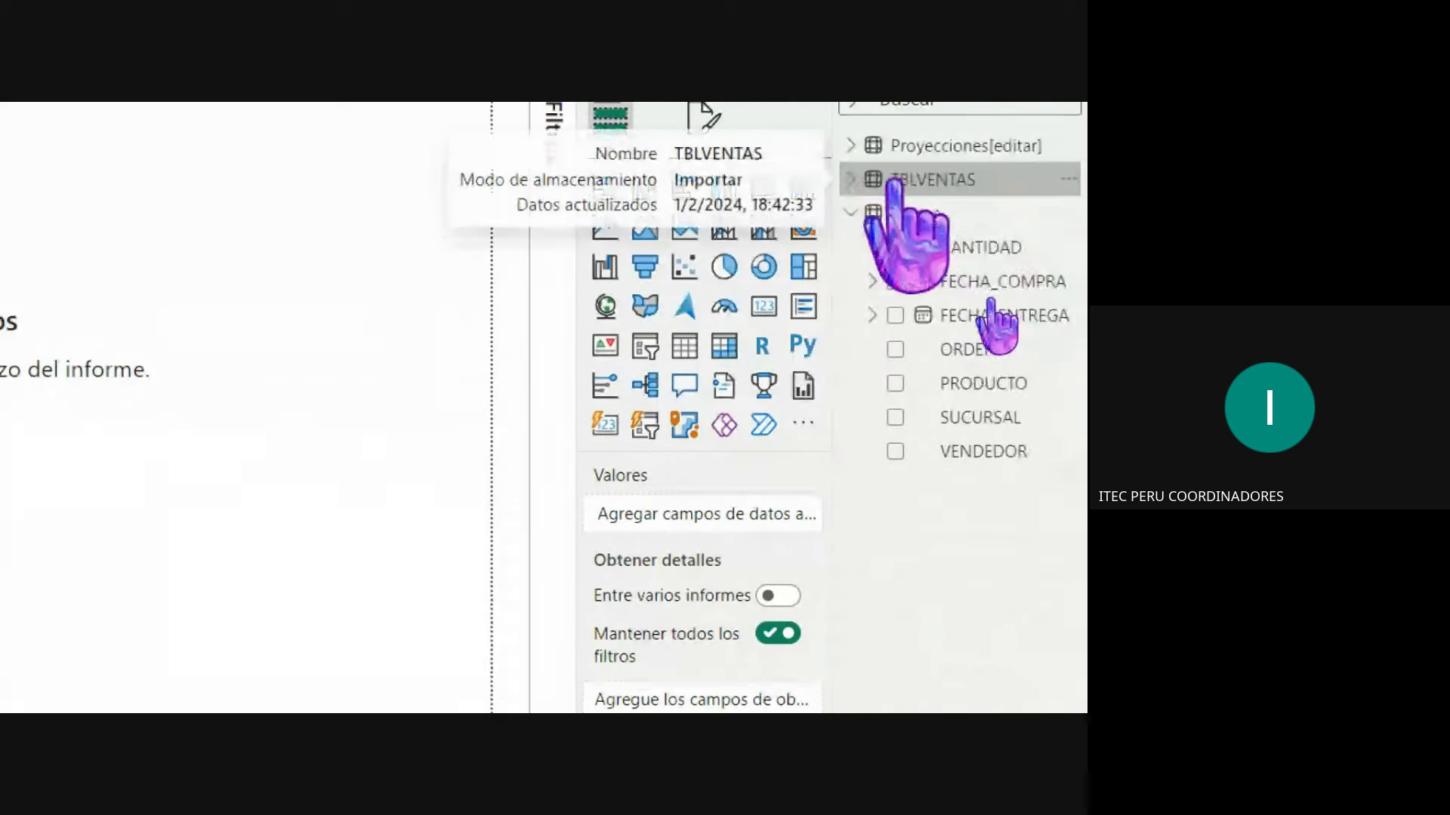
click(851, 212)
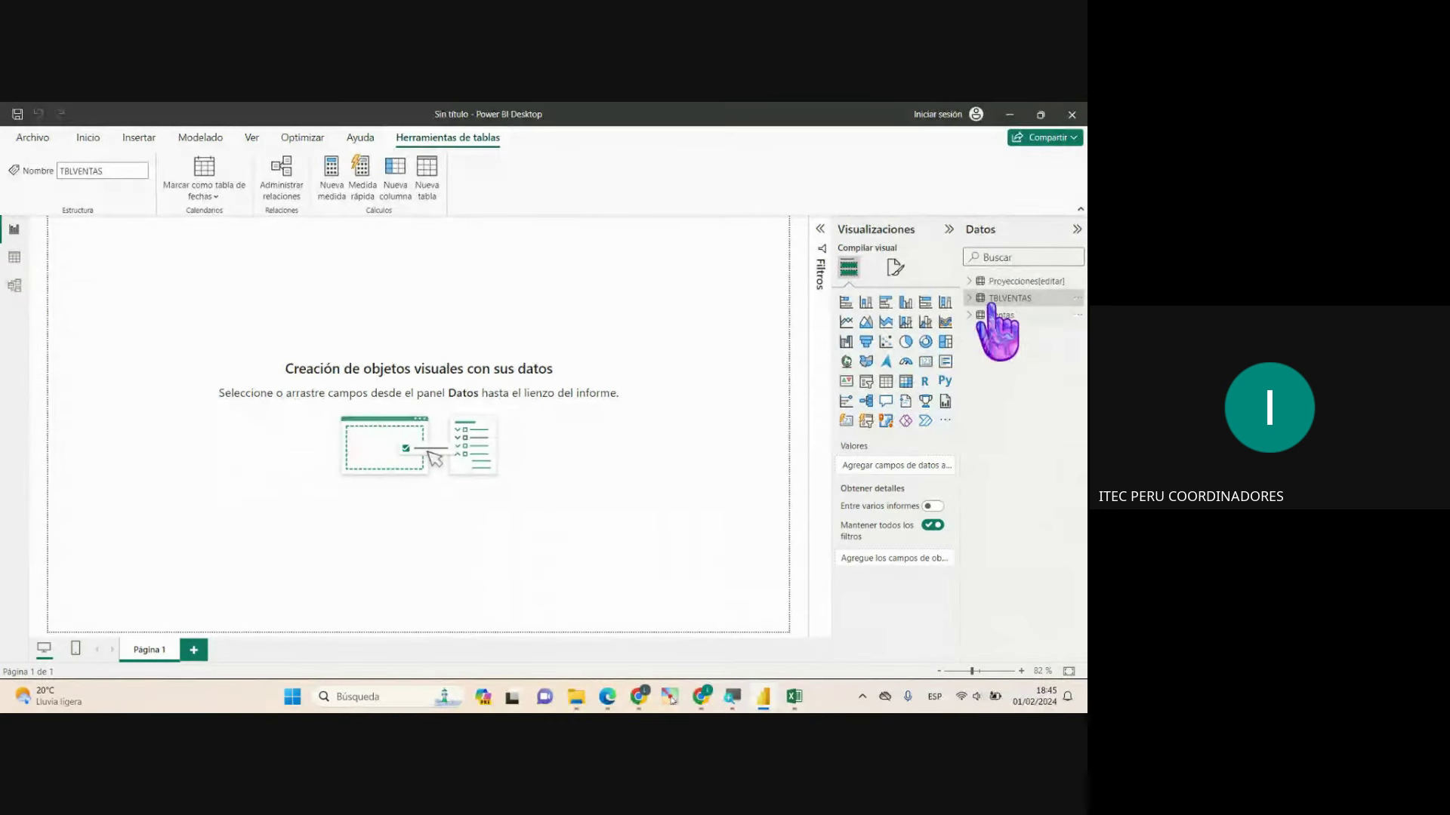
Step: Open TBLVENTAS in the table view and review its rows, returning to the first records
click(14, 258)
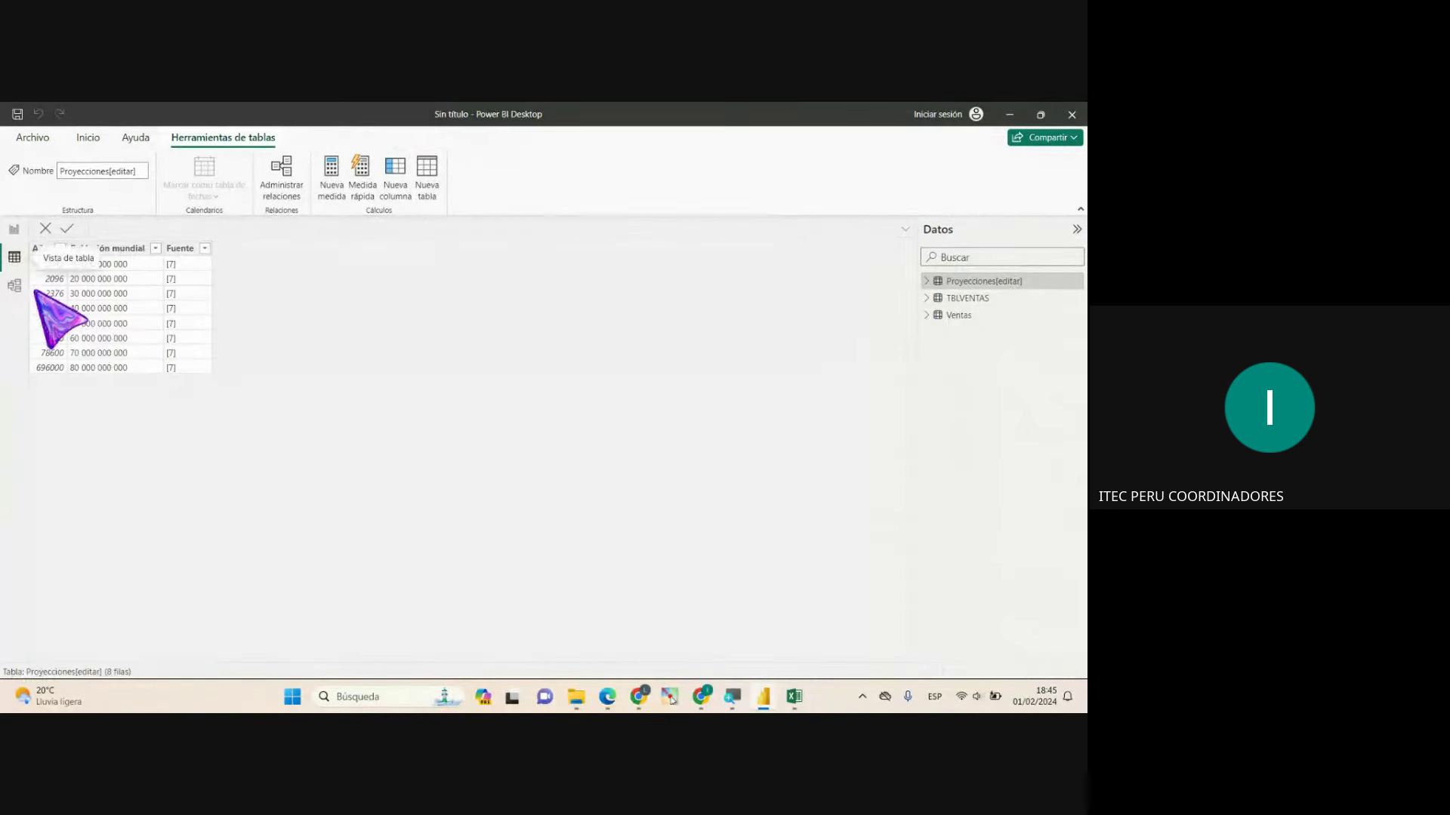
click(953, 299)
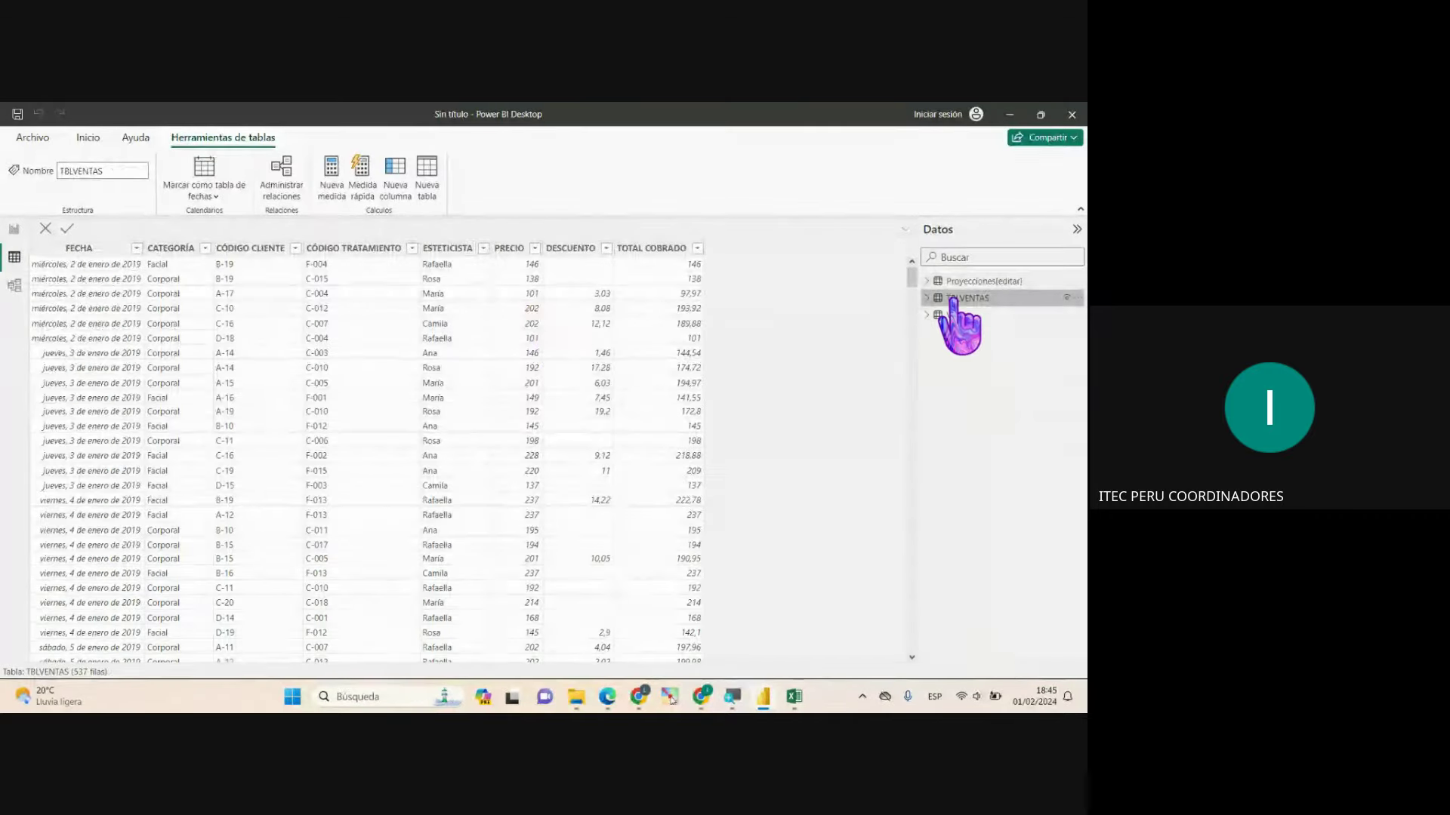
scroll(290, 493, down, 7)
scroll(289, 492, down, 20)
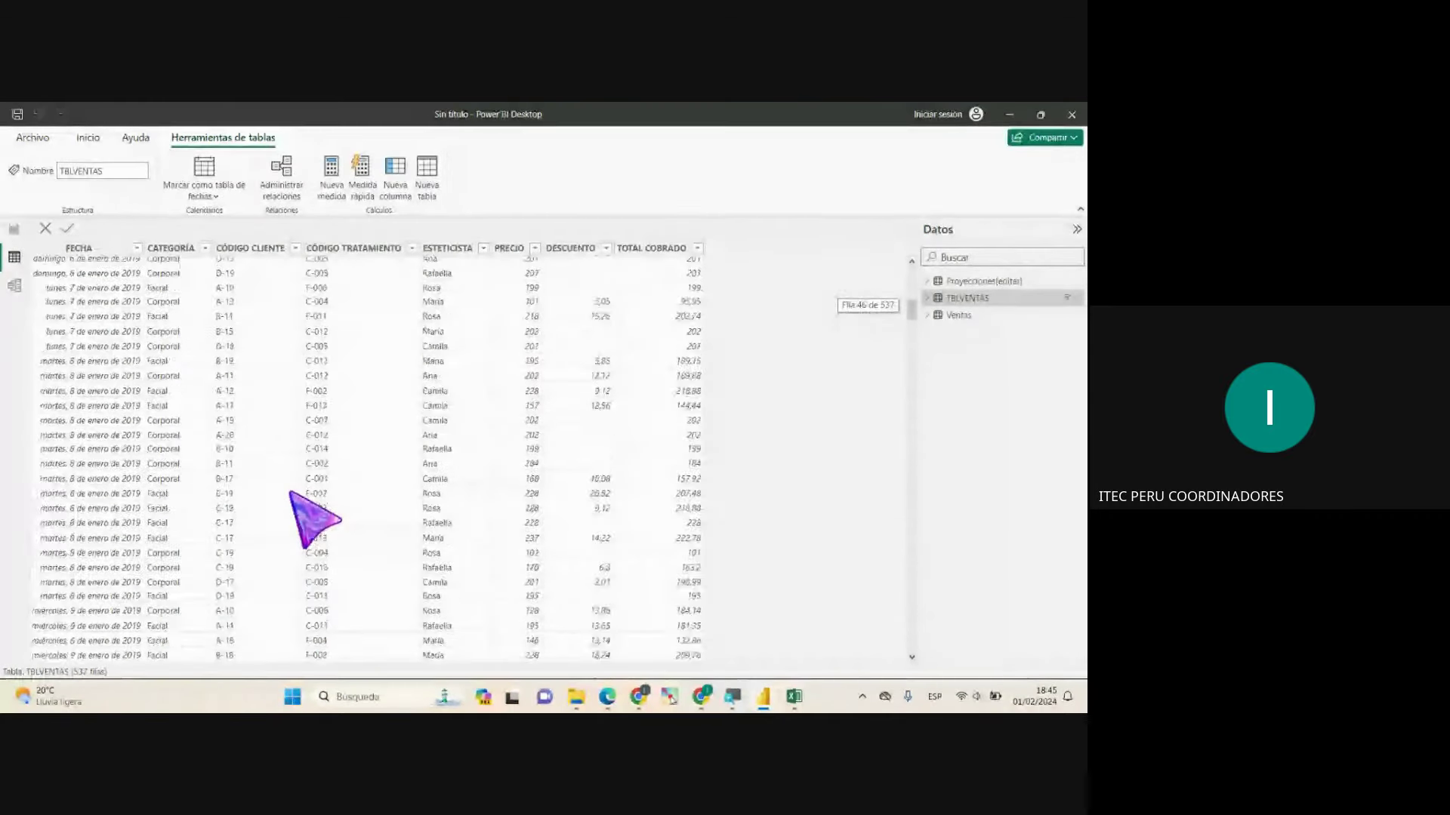
scroll(290, 492, down, 8)
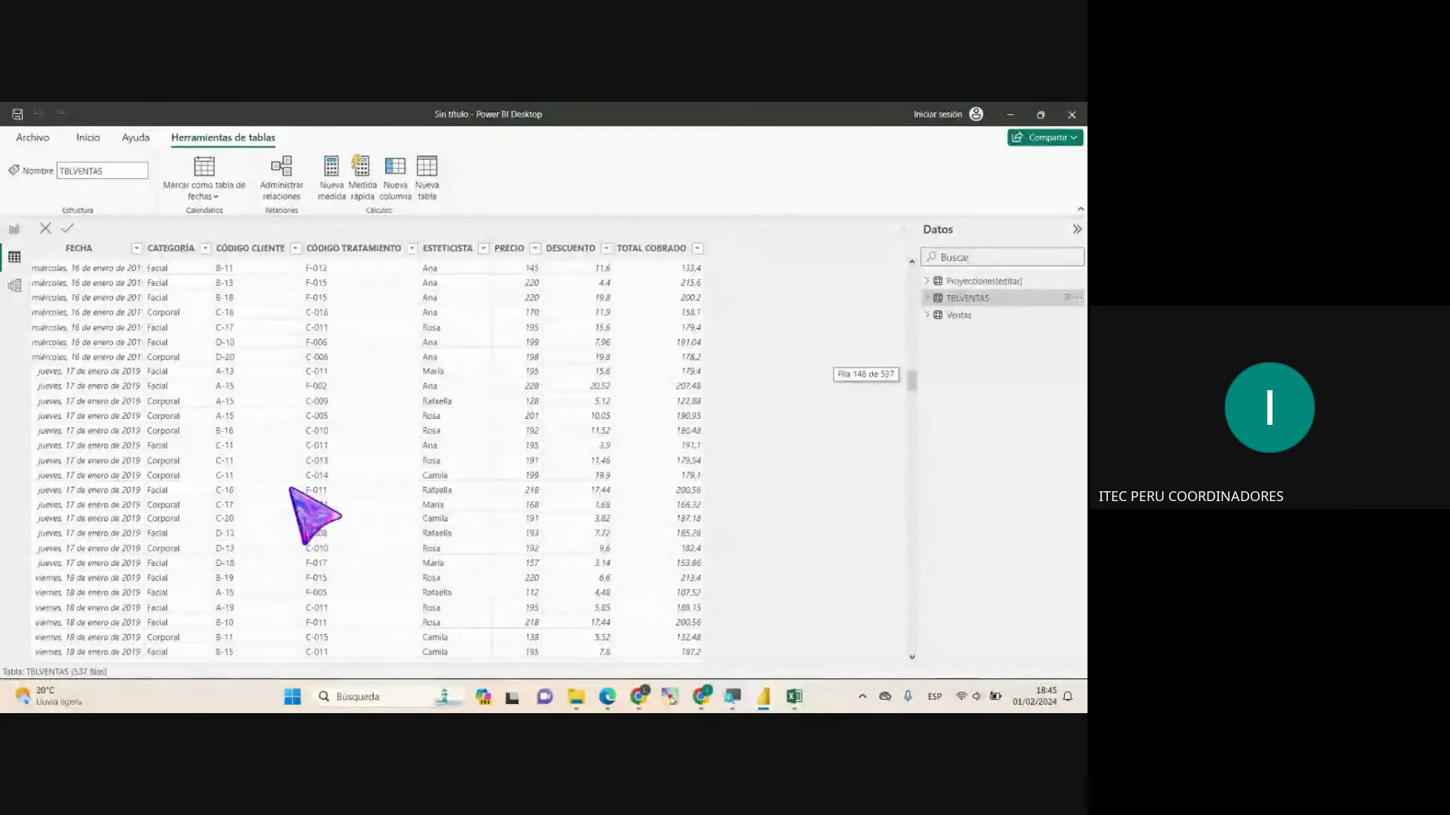
scroll(291, 491, down, 4)
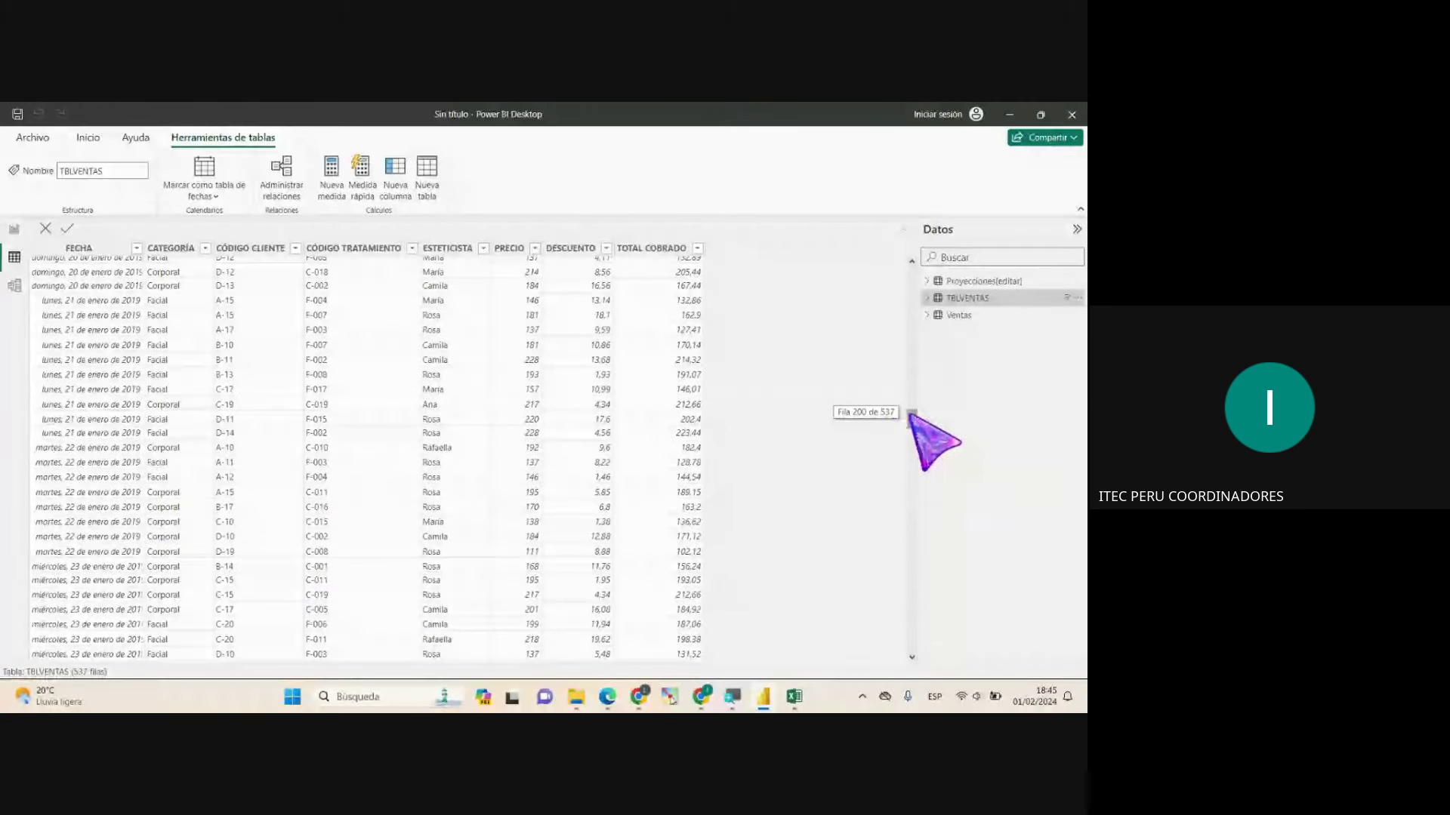
drag(913, 415, 923, 273)
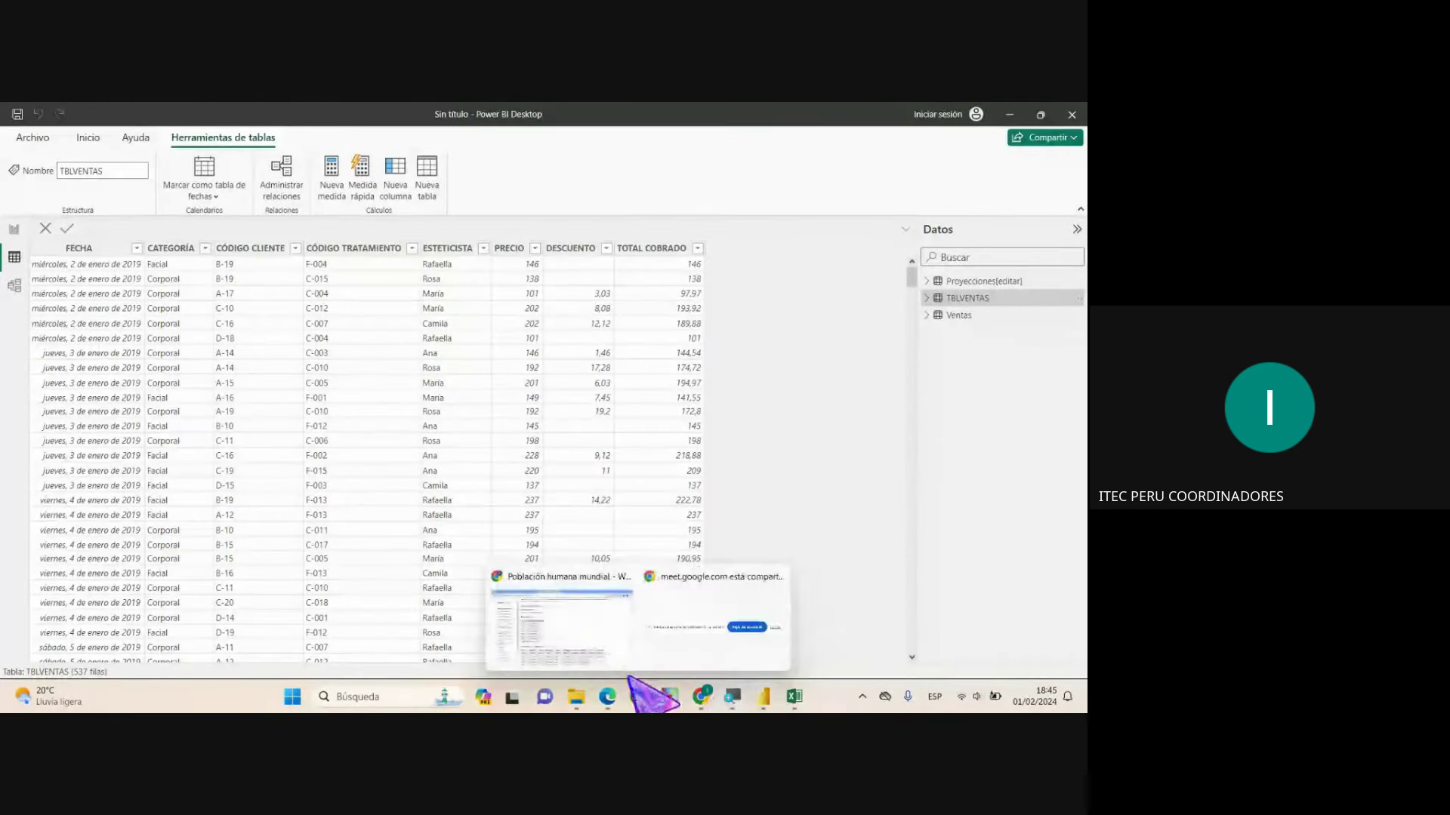
Step: Check the chat messages in the Google Meet call and return to the report view in Power BI Desktop
click(558, 615)
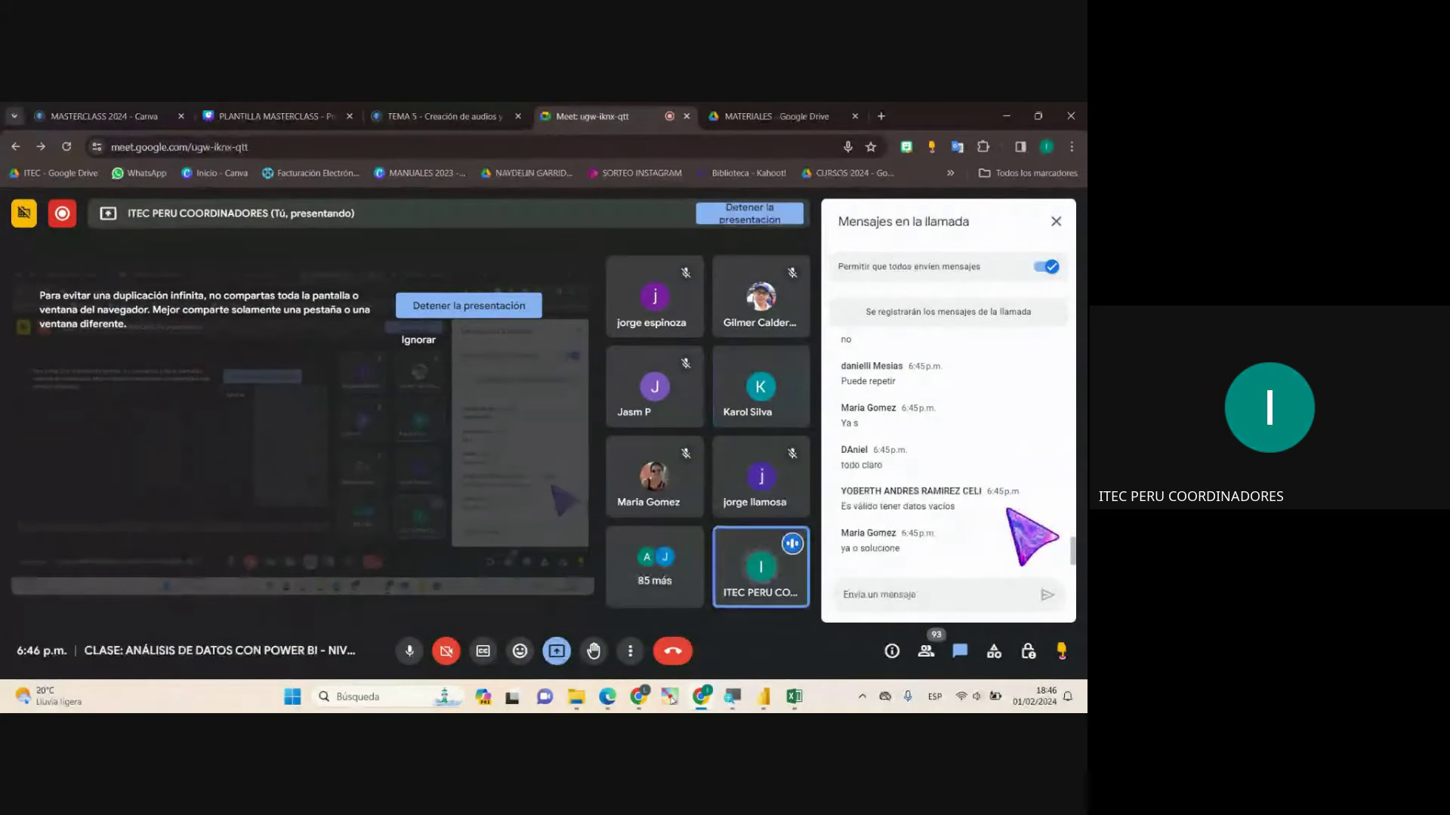
key(alt+Tab)
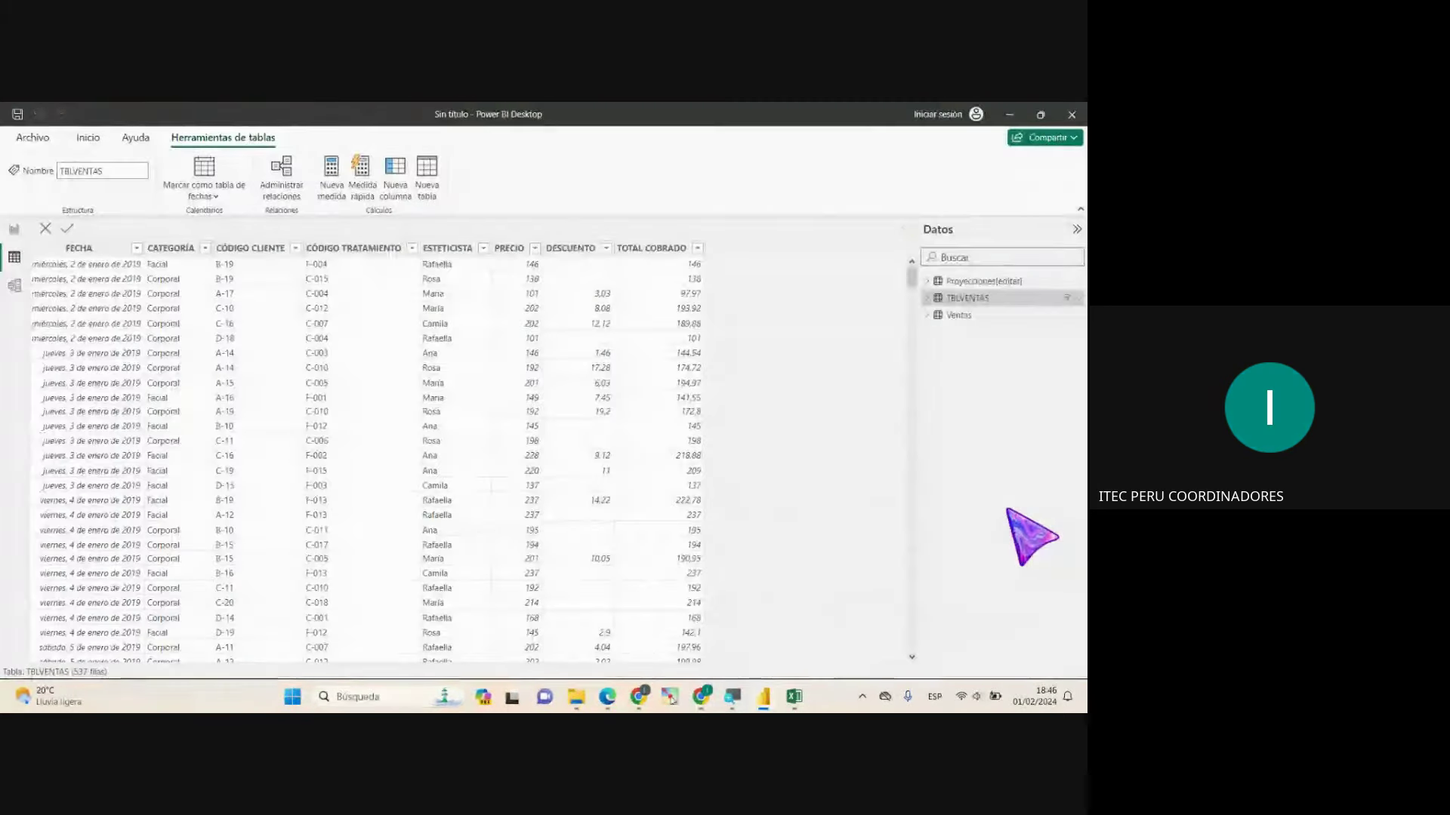
click(14, 229)
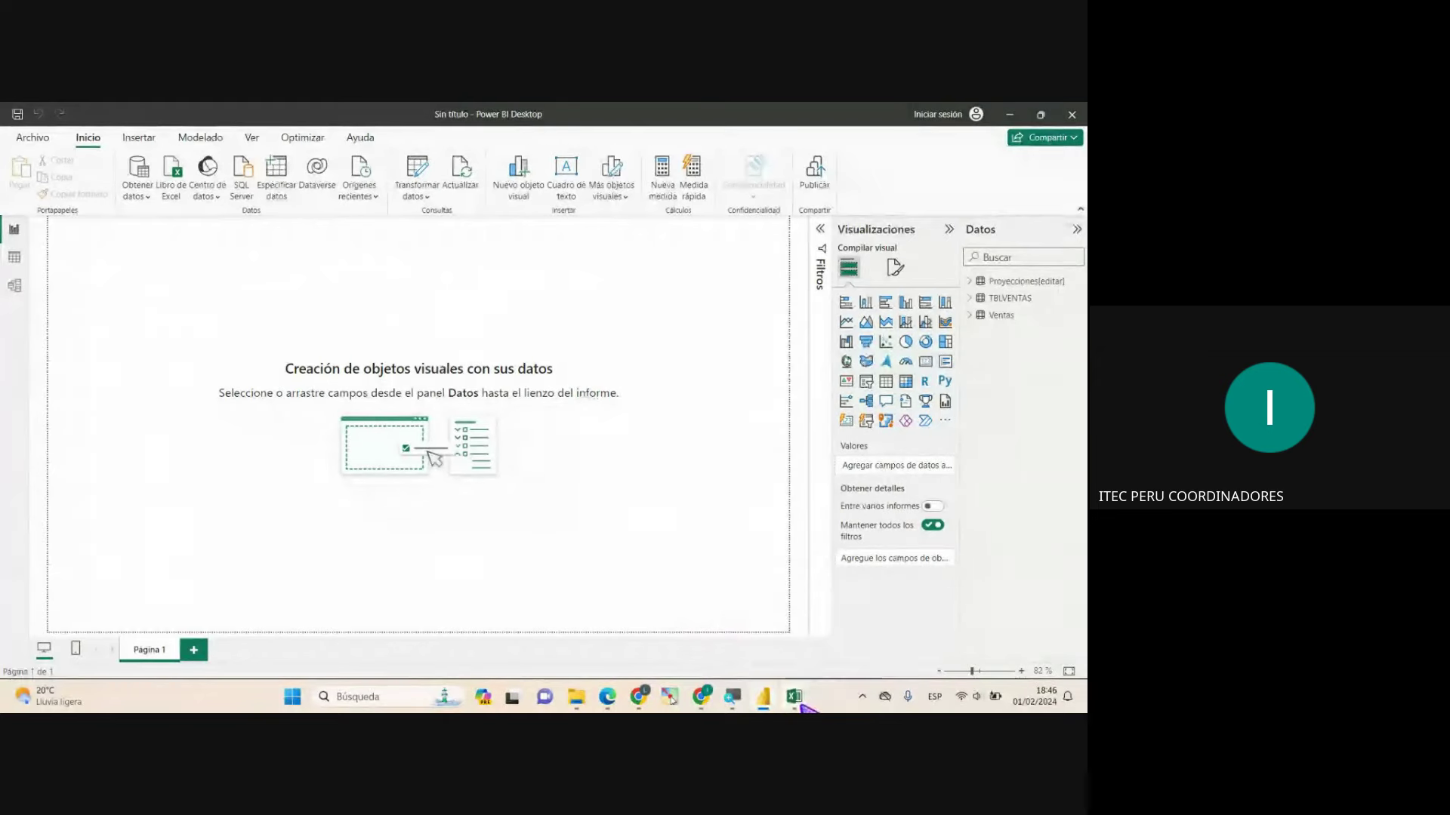
Step: Switch to BASE_VENTAS in Excel and examine the formatted table on the Registro de ventas sheet against the tables loaded in Power BI
mouse_move(806, 708)
click(857, 670)
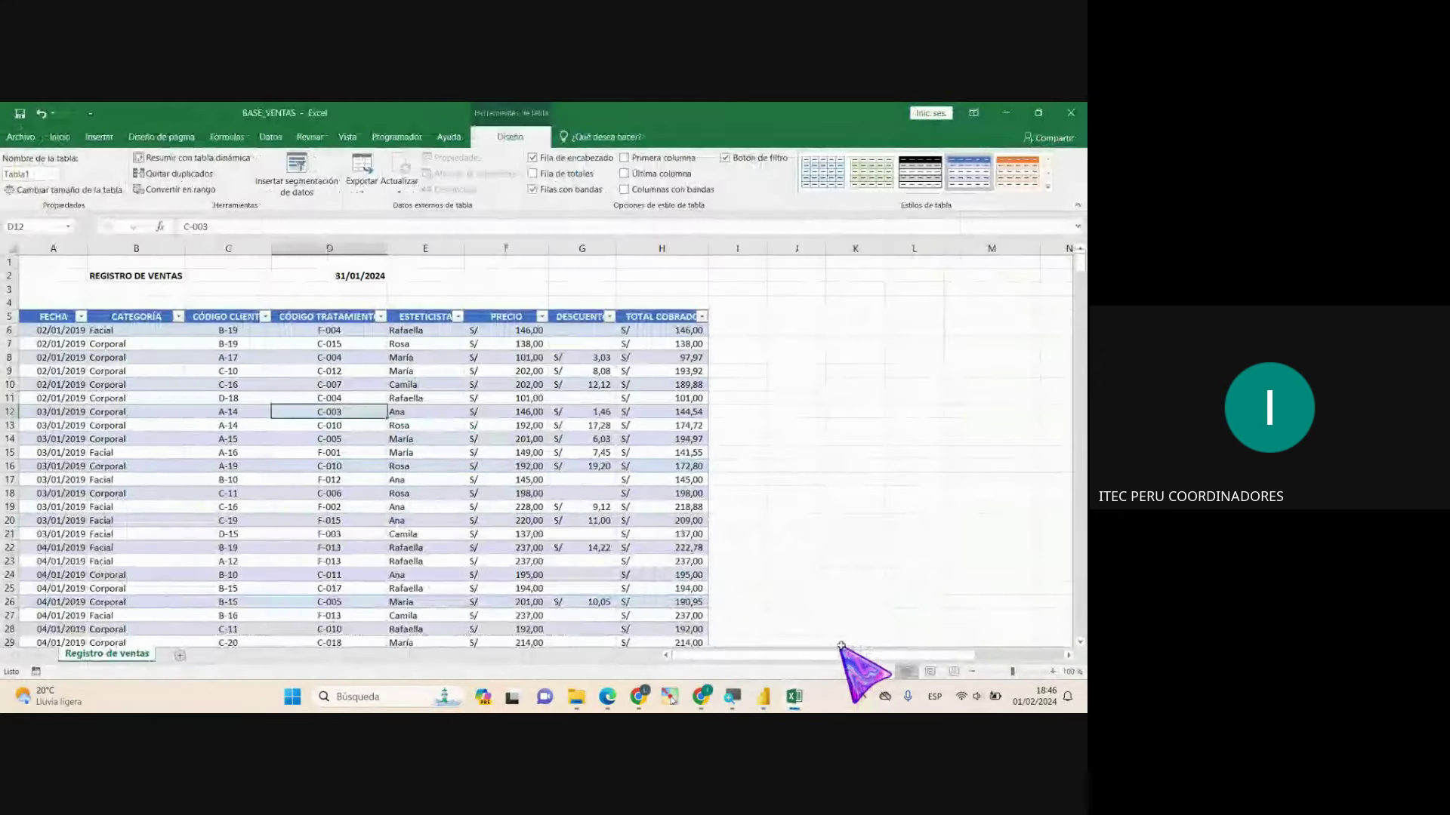
click(373, 478)
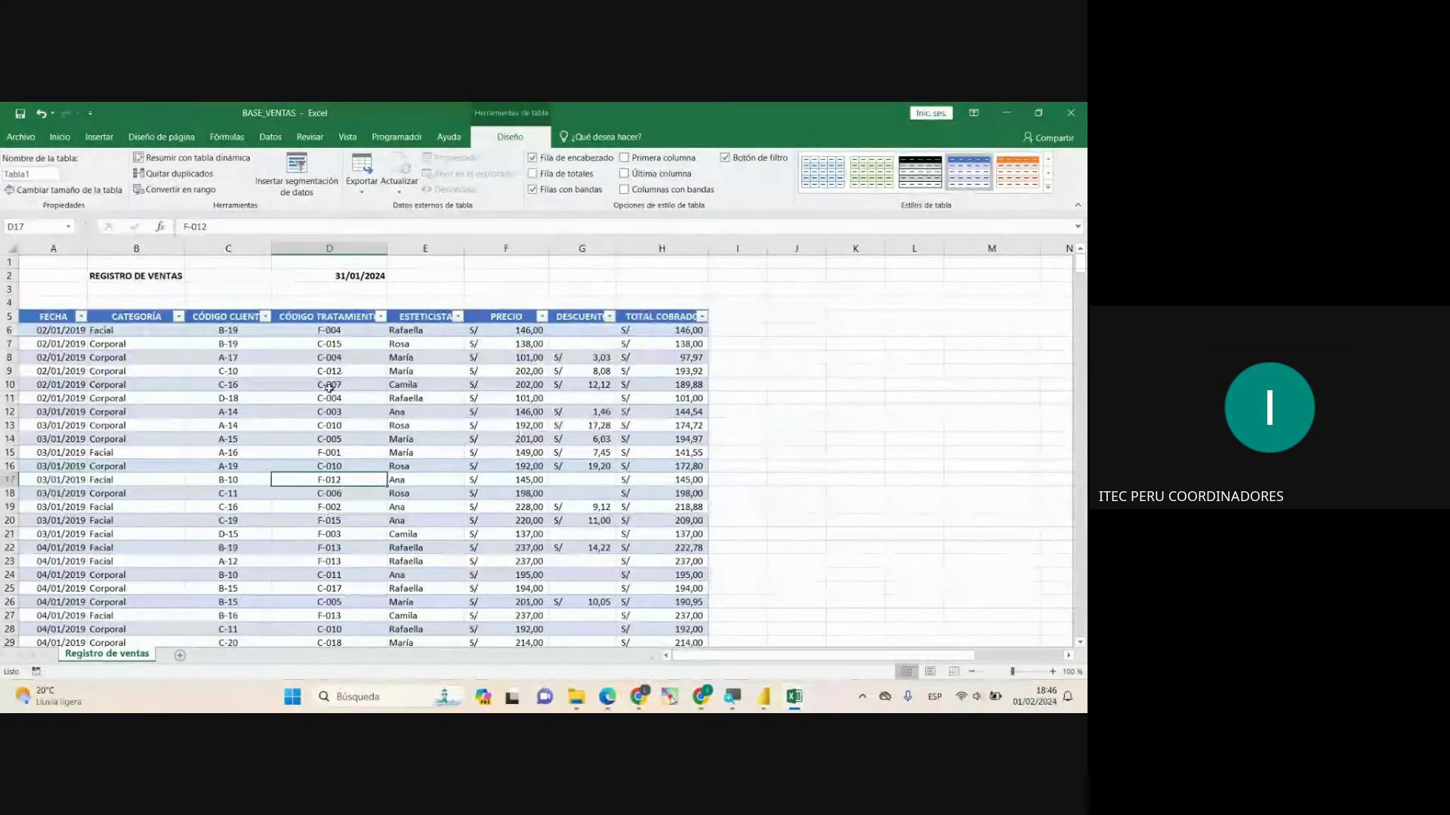
click(329, 372)
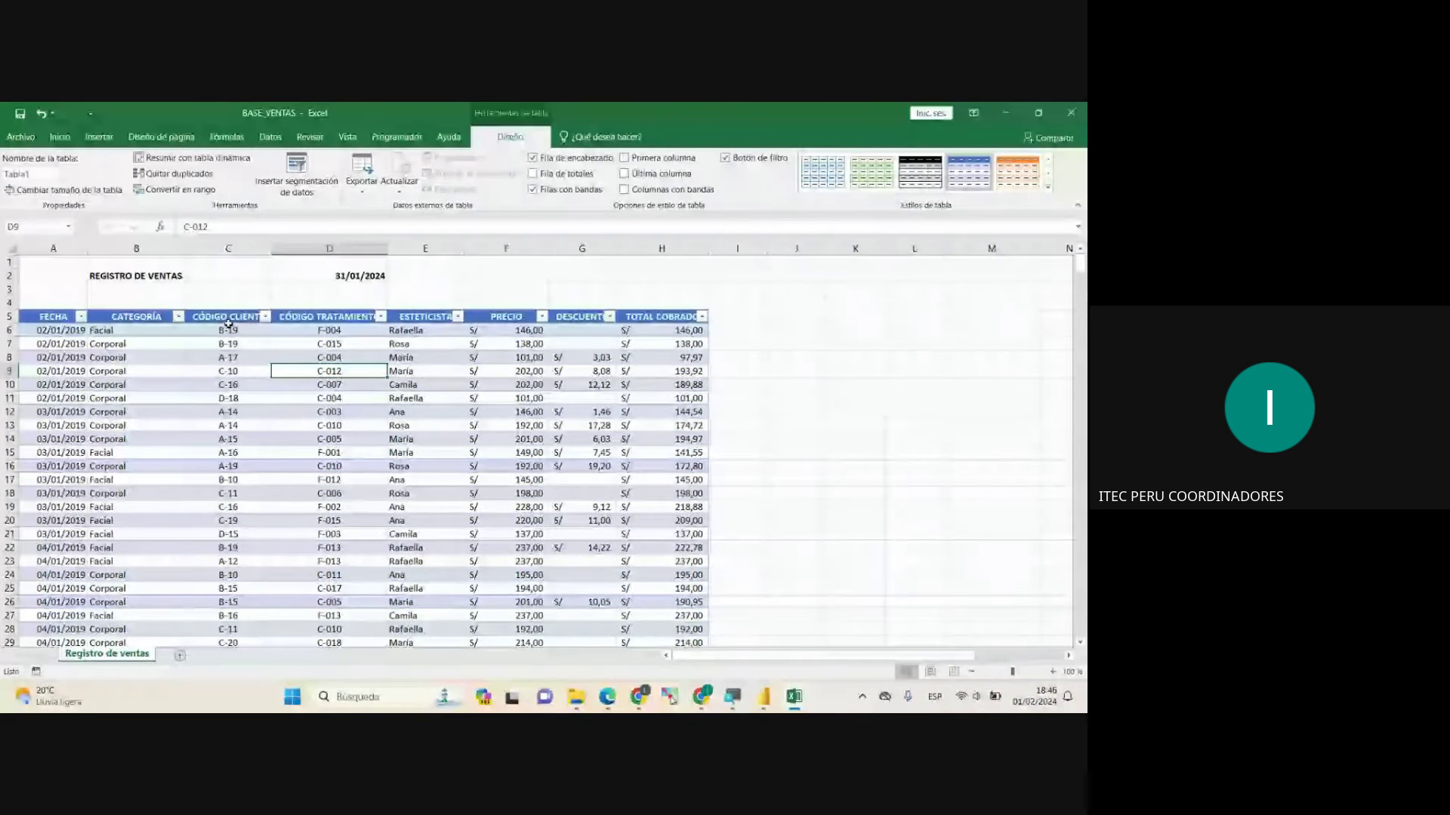
click(348, 490)
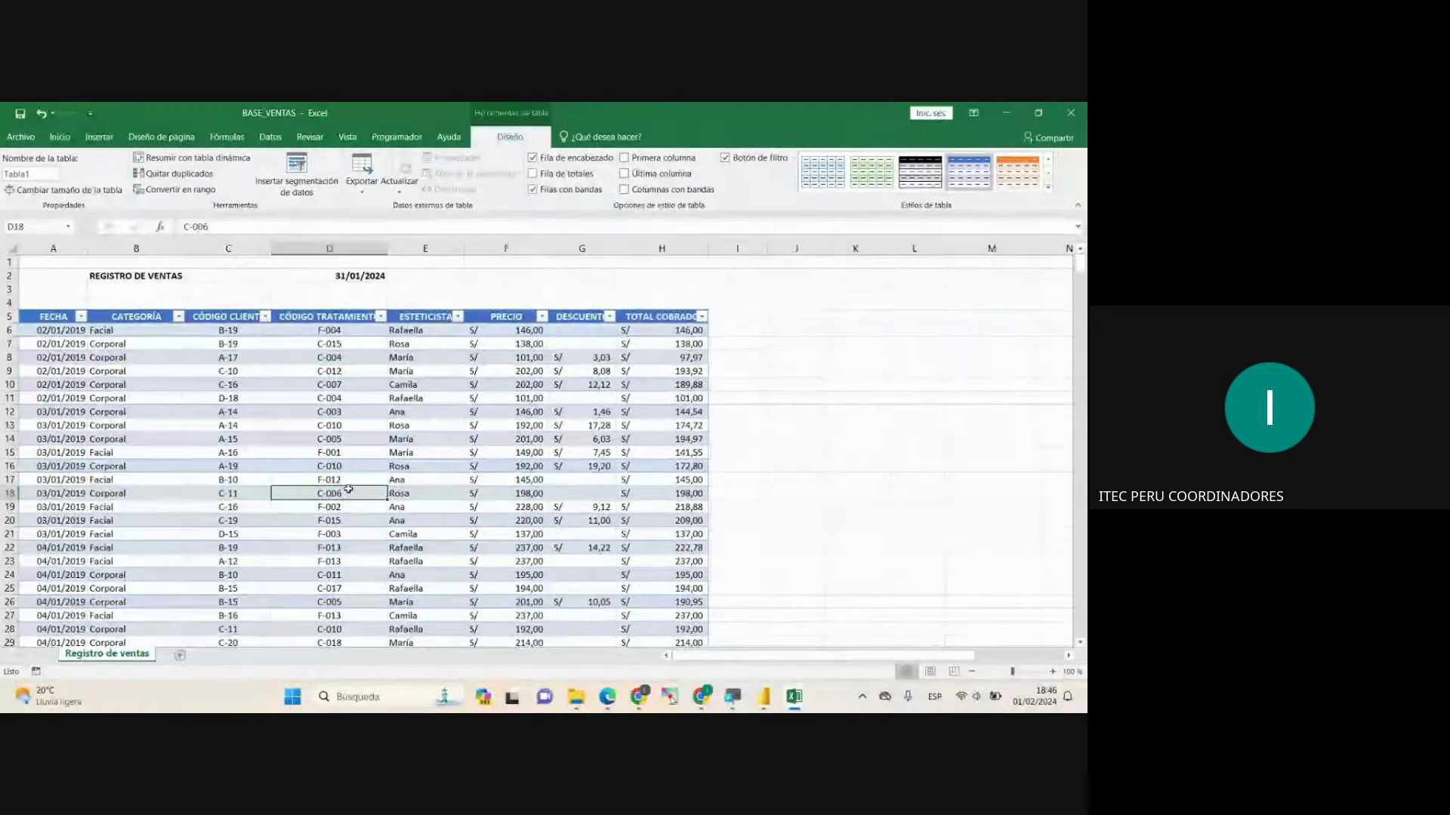
click(763, 696)
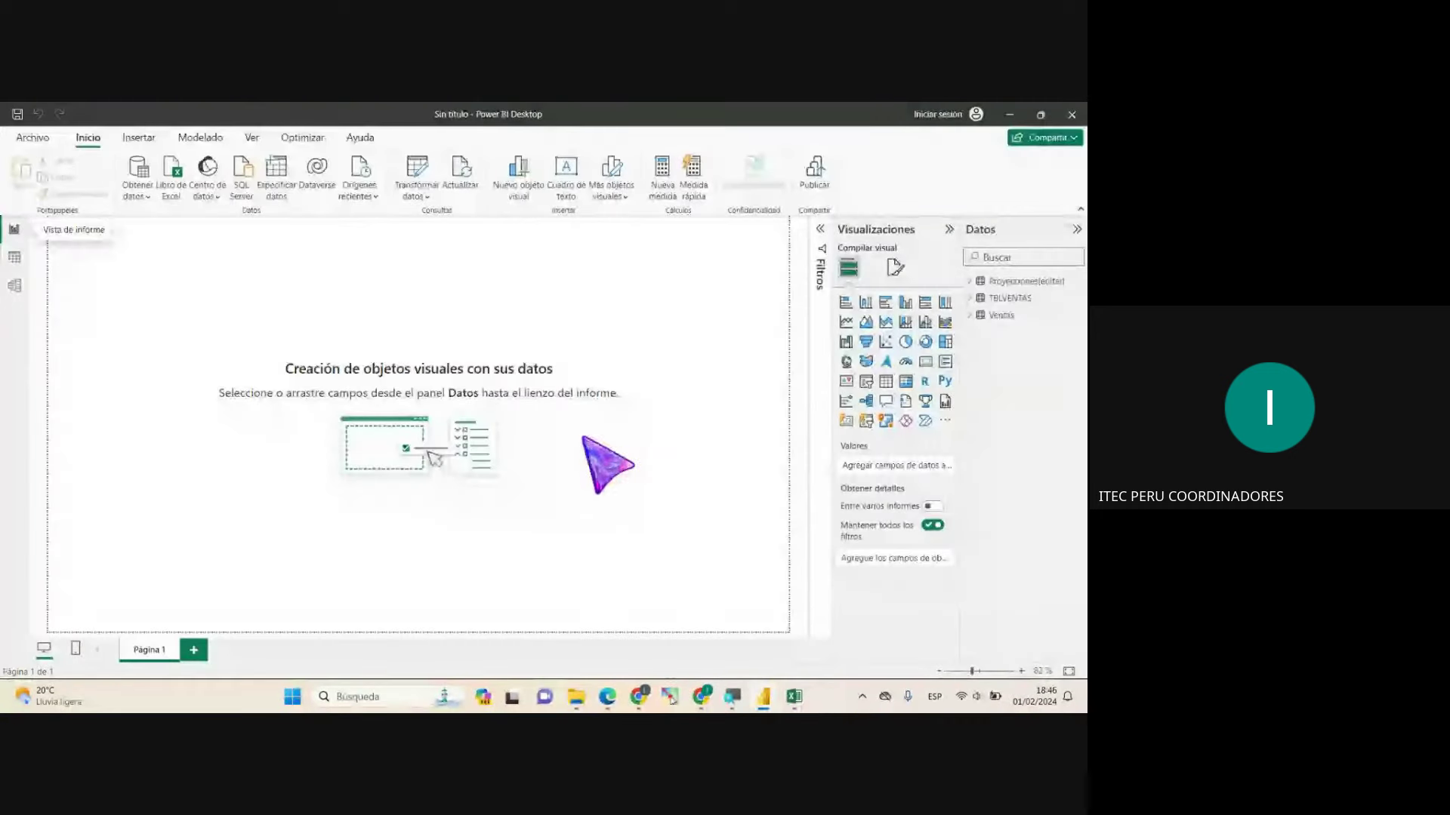
click(868, 642)
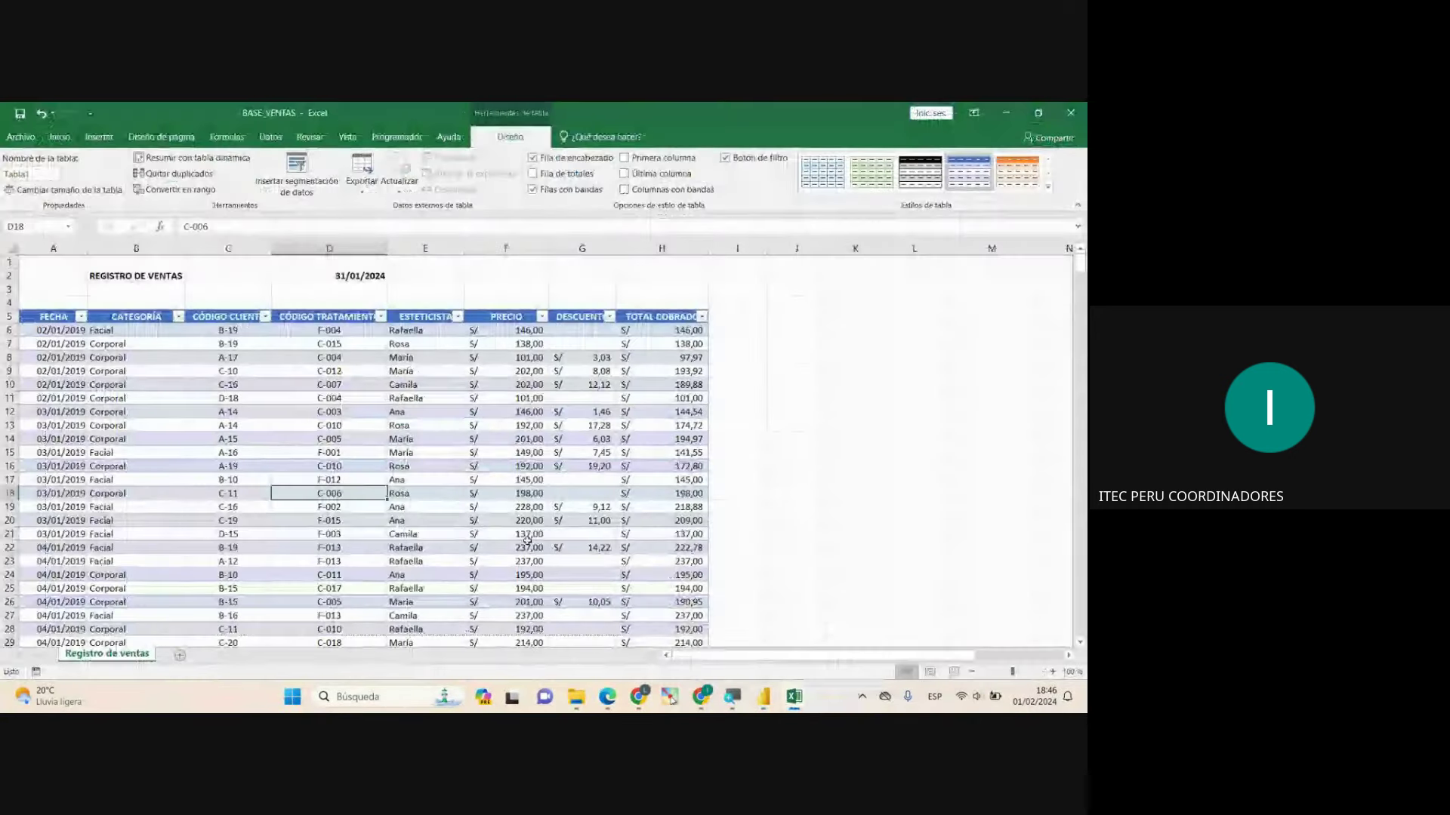
click(308, 410)
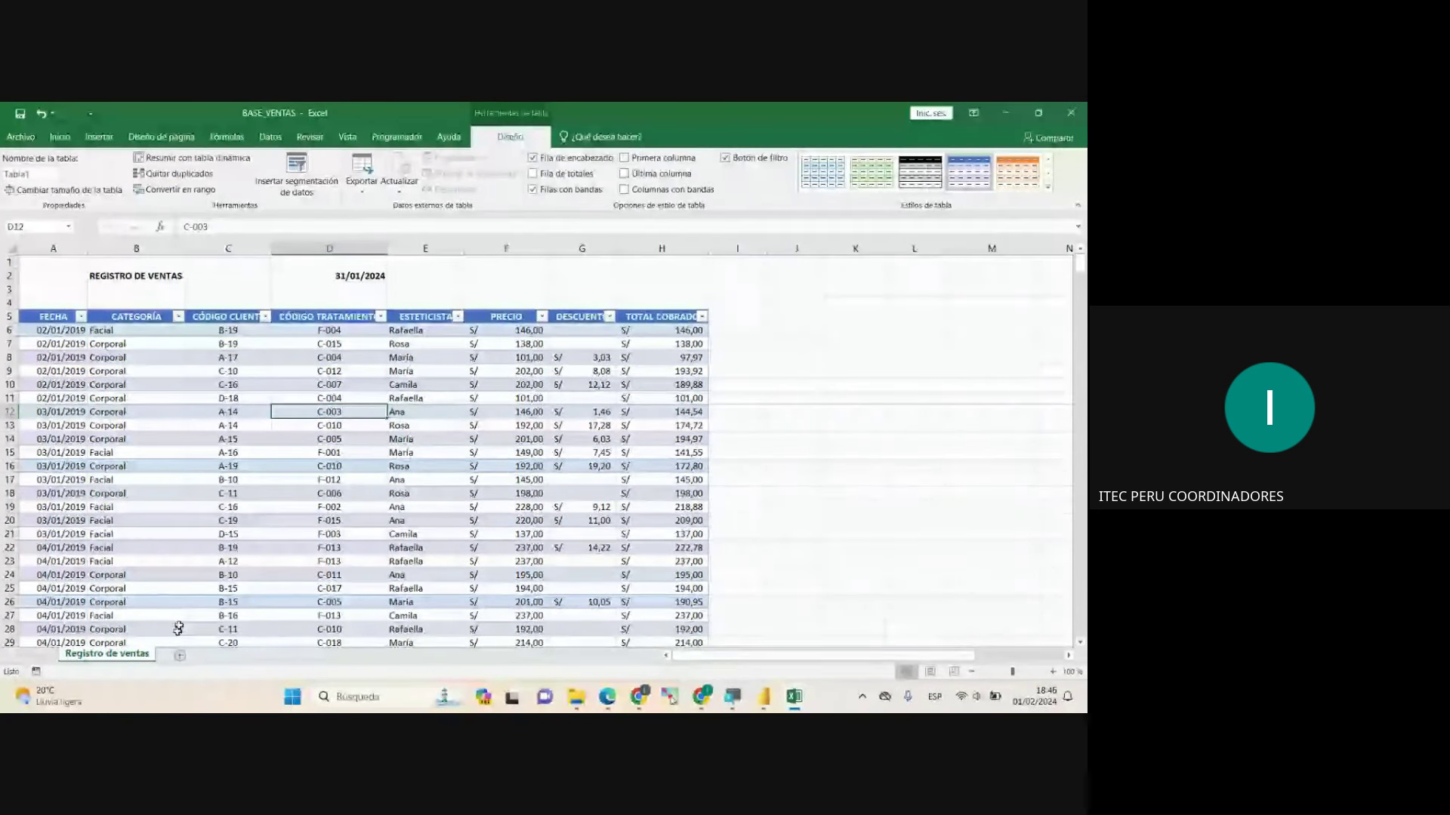
click(336, 450)
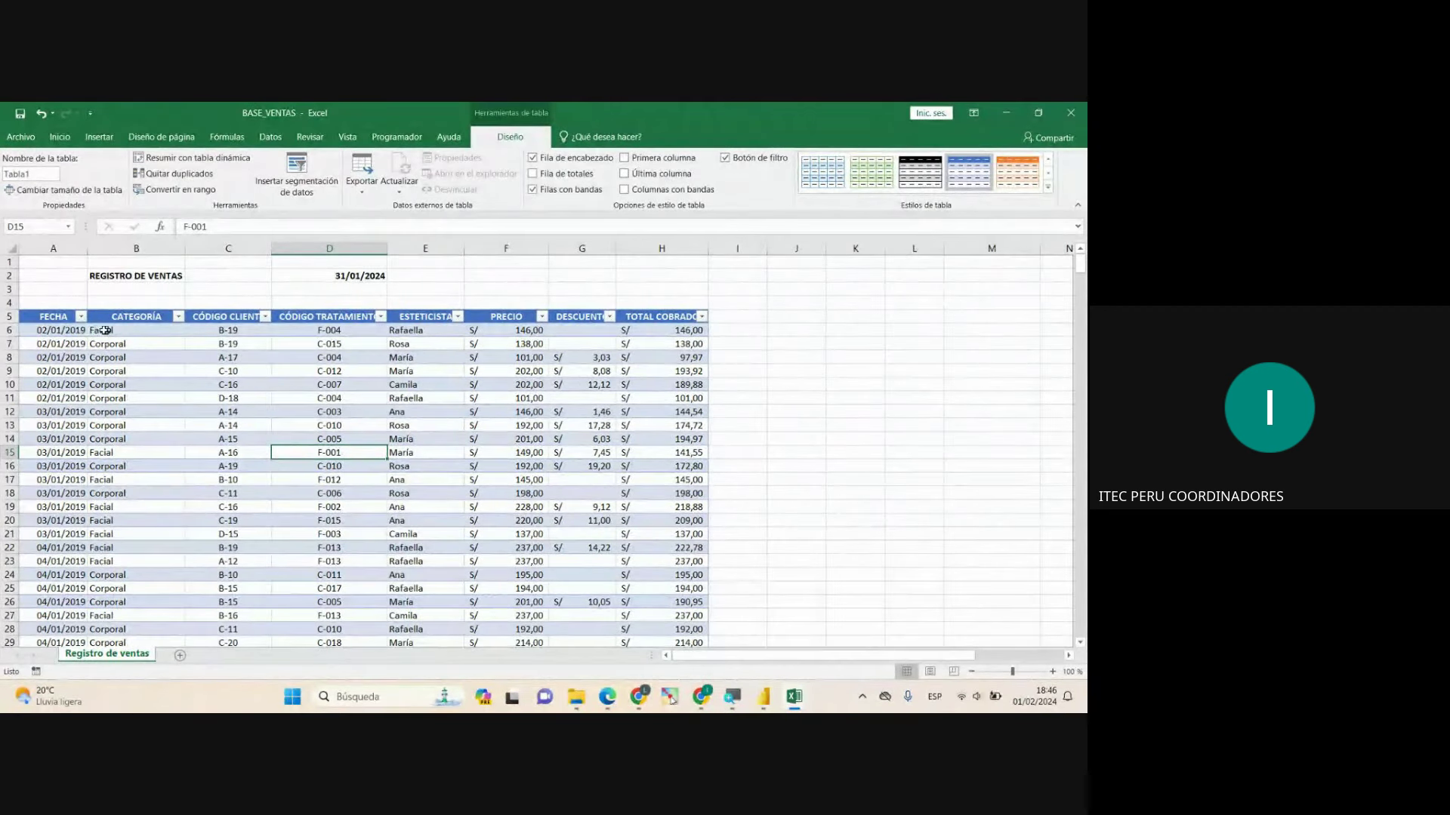
Step: Examine the formatted table on the Registro de ventas sheet in contrast to the title rows and empty cells around it
drag(56, 327, 679, 629)
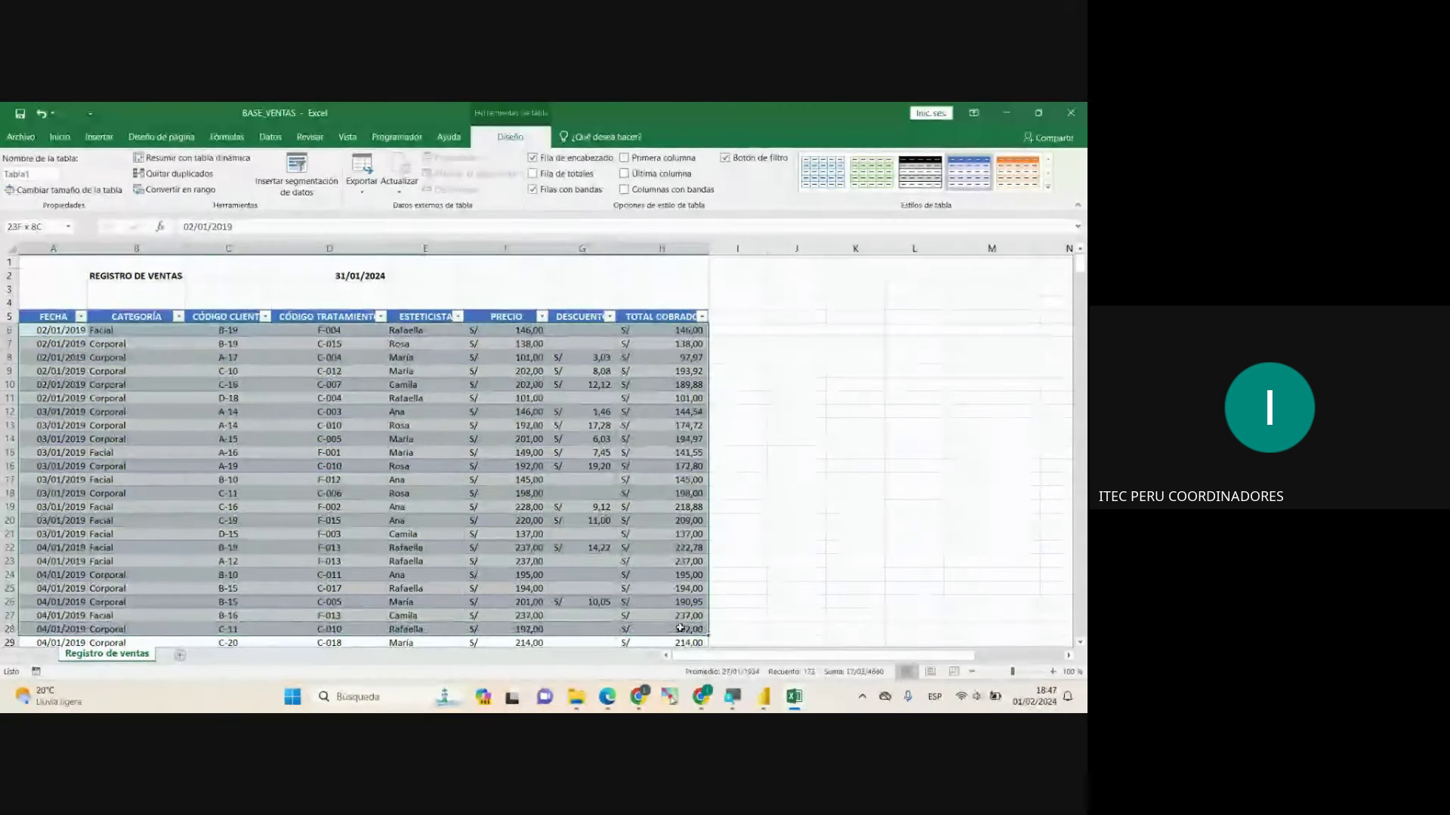
drag(64, 262, 682, 308)
drag(726, 262, 1002, 638)
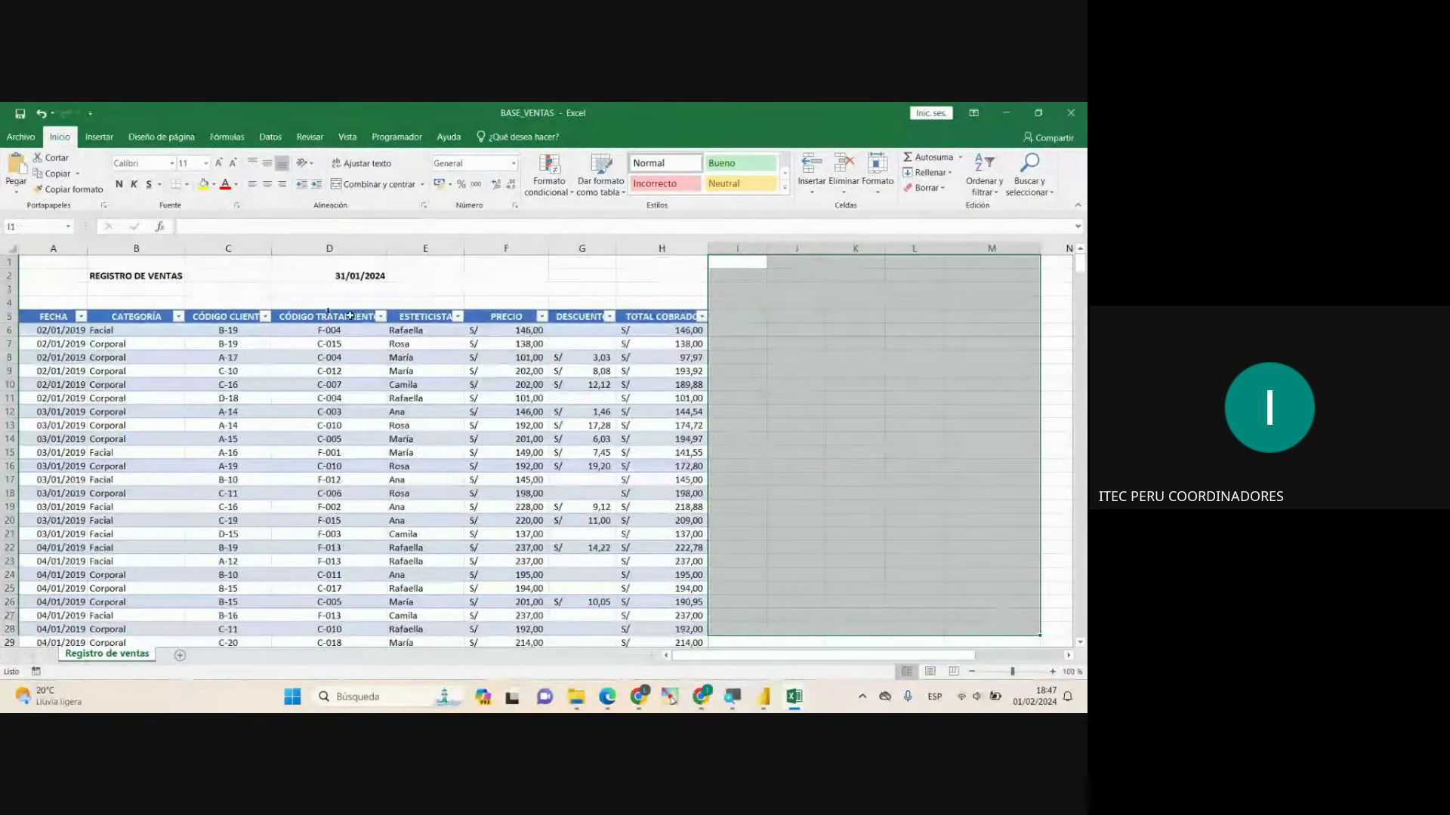
drag(9, 262, 9, 344)
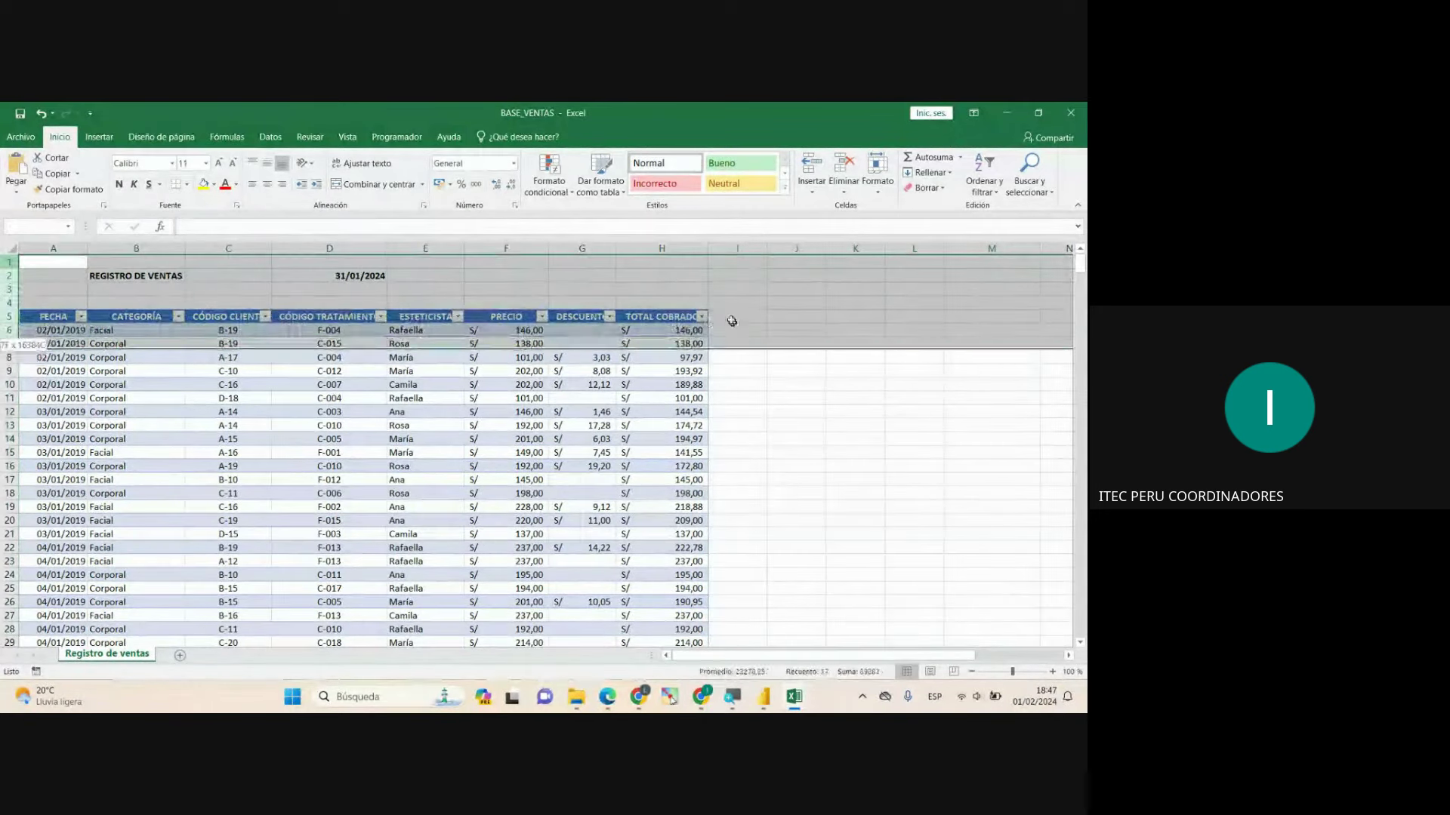
drag(732, 322, 702, 499)
click(581, 452)
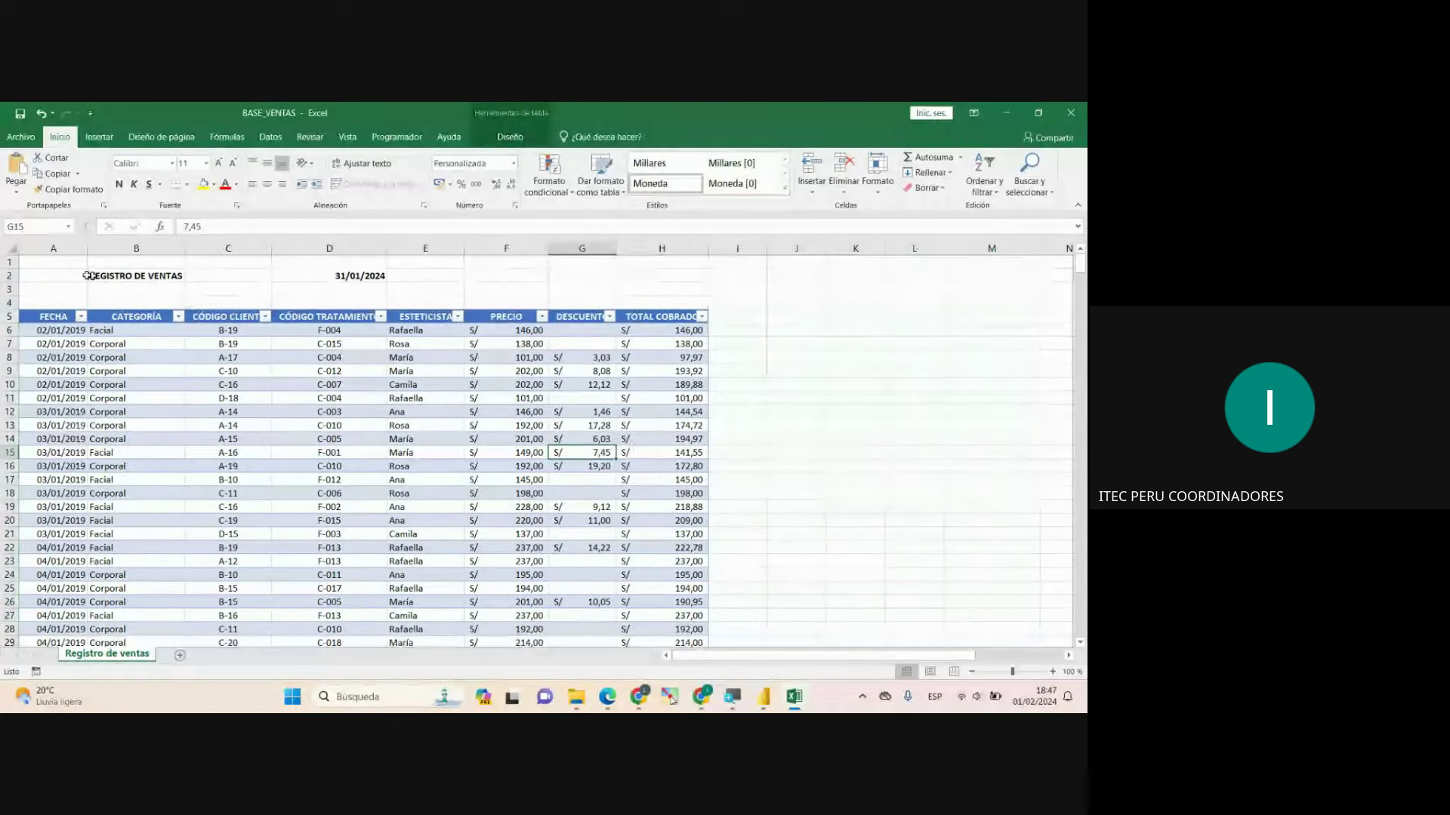
drag(20, 264, 913, 629)
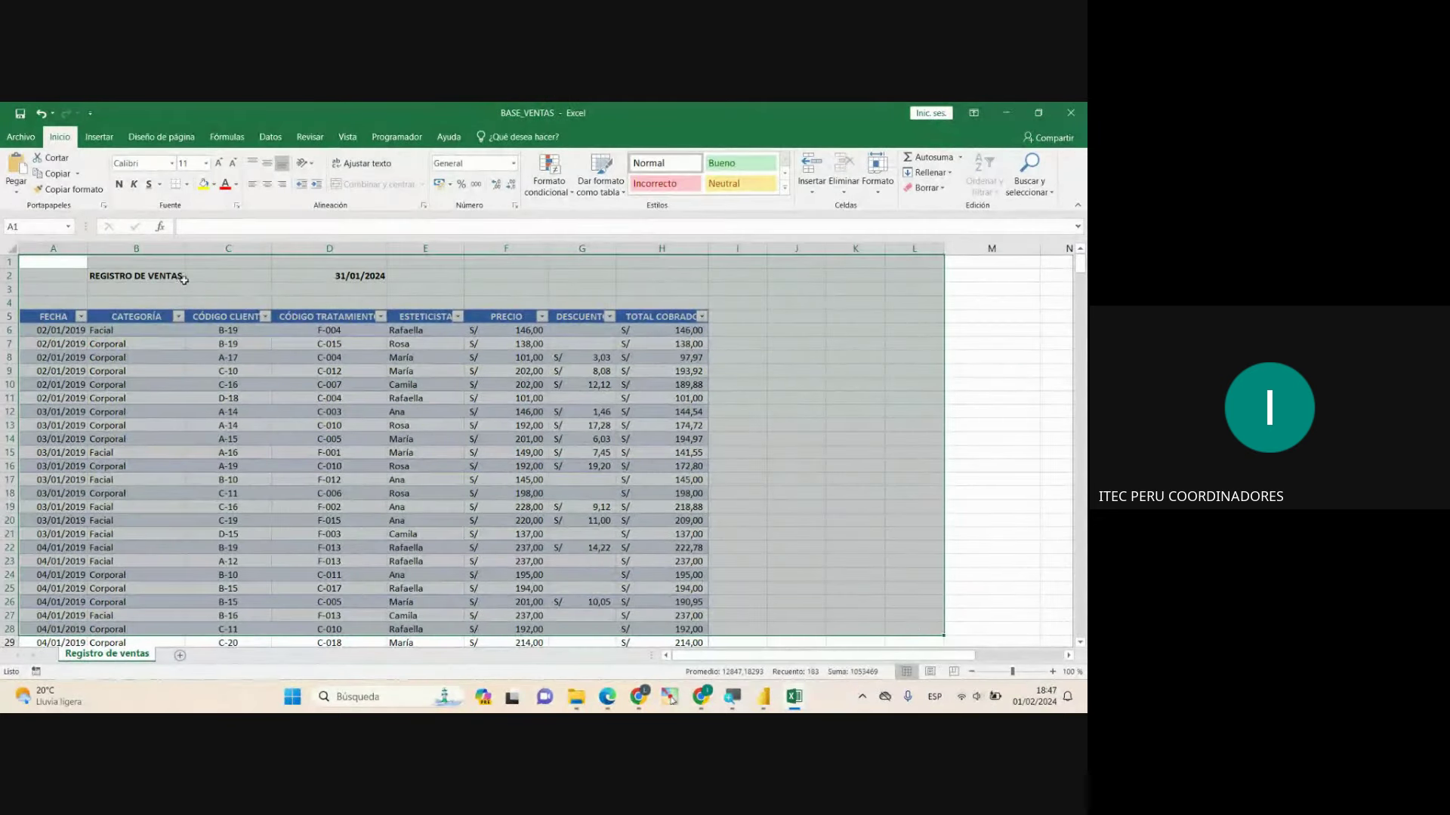
click(200, 384)
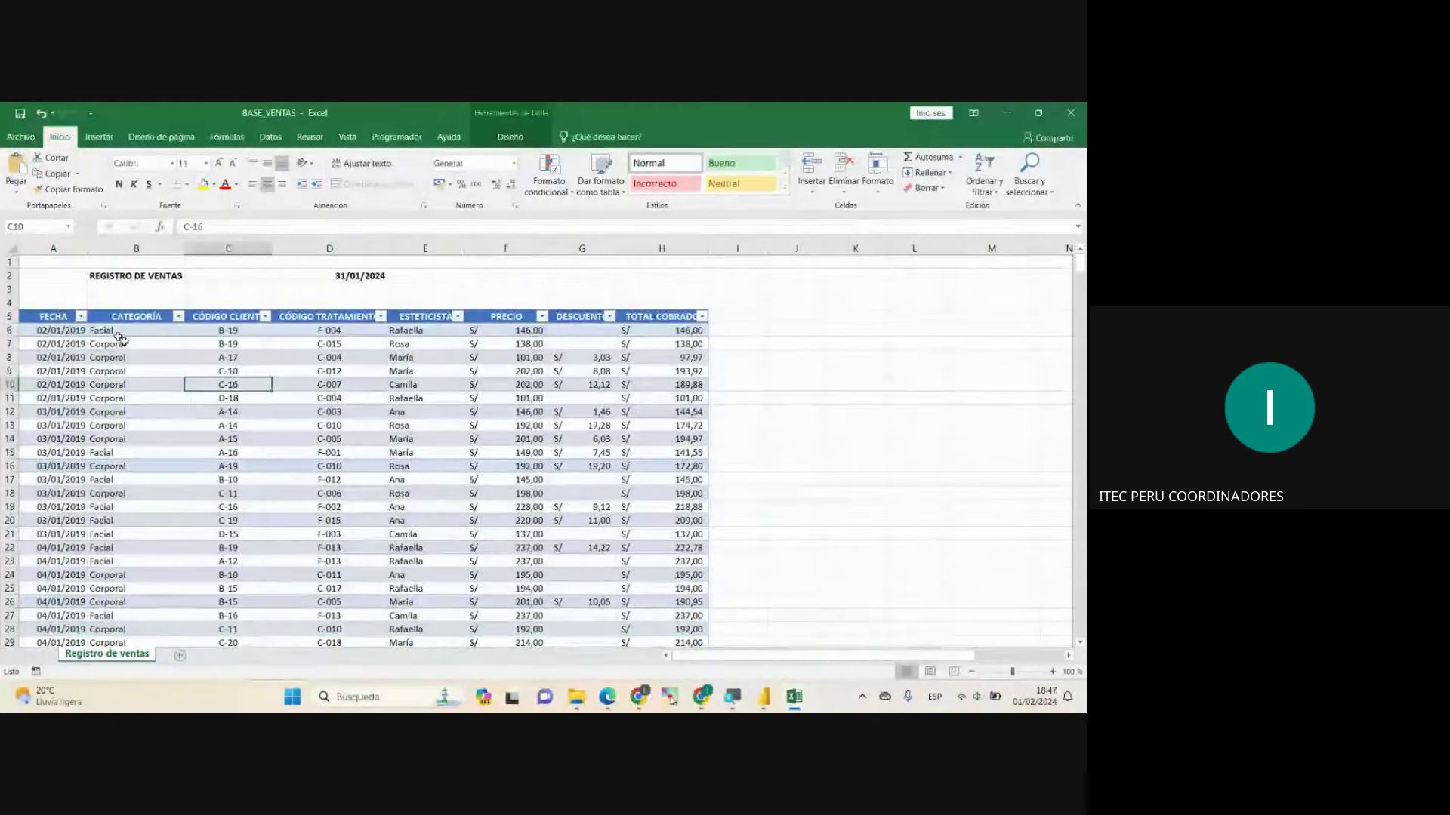
Step: Compare the range of the sales table, headers included, with the whole sheet area and the rows above the headers
drag(67, 315, 664, 631)
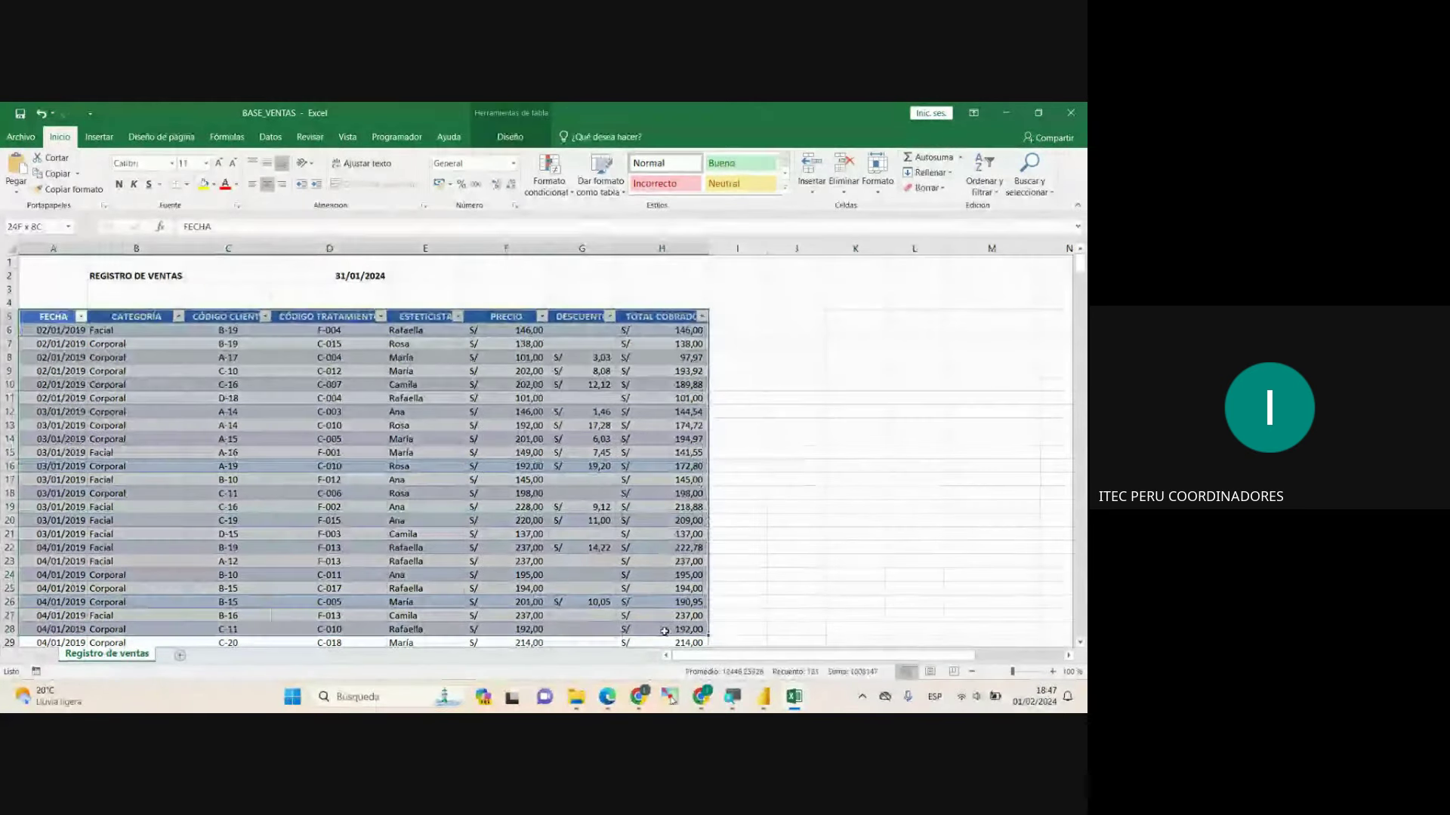
click(404, 478)
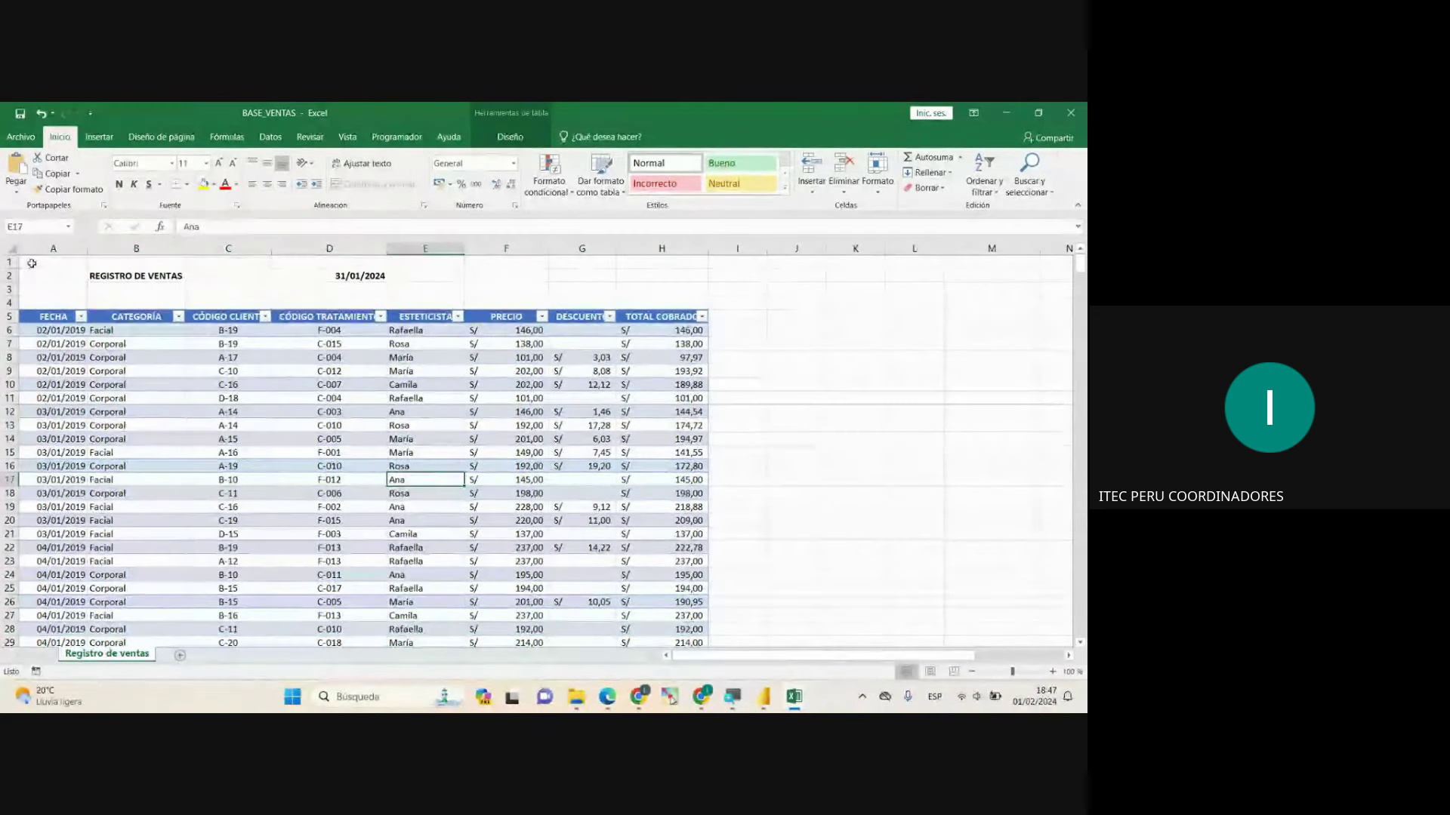
drag(34, 262, 1068, 645)
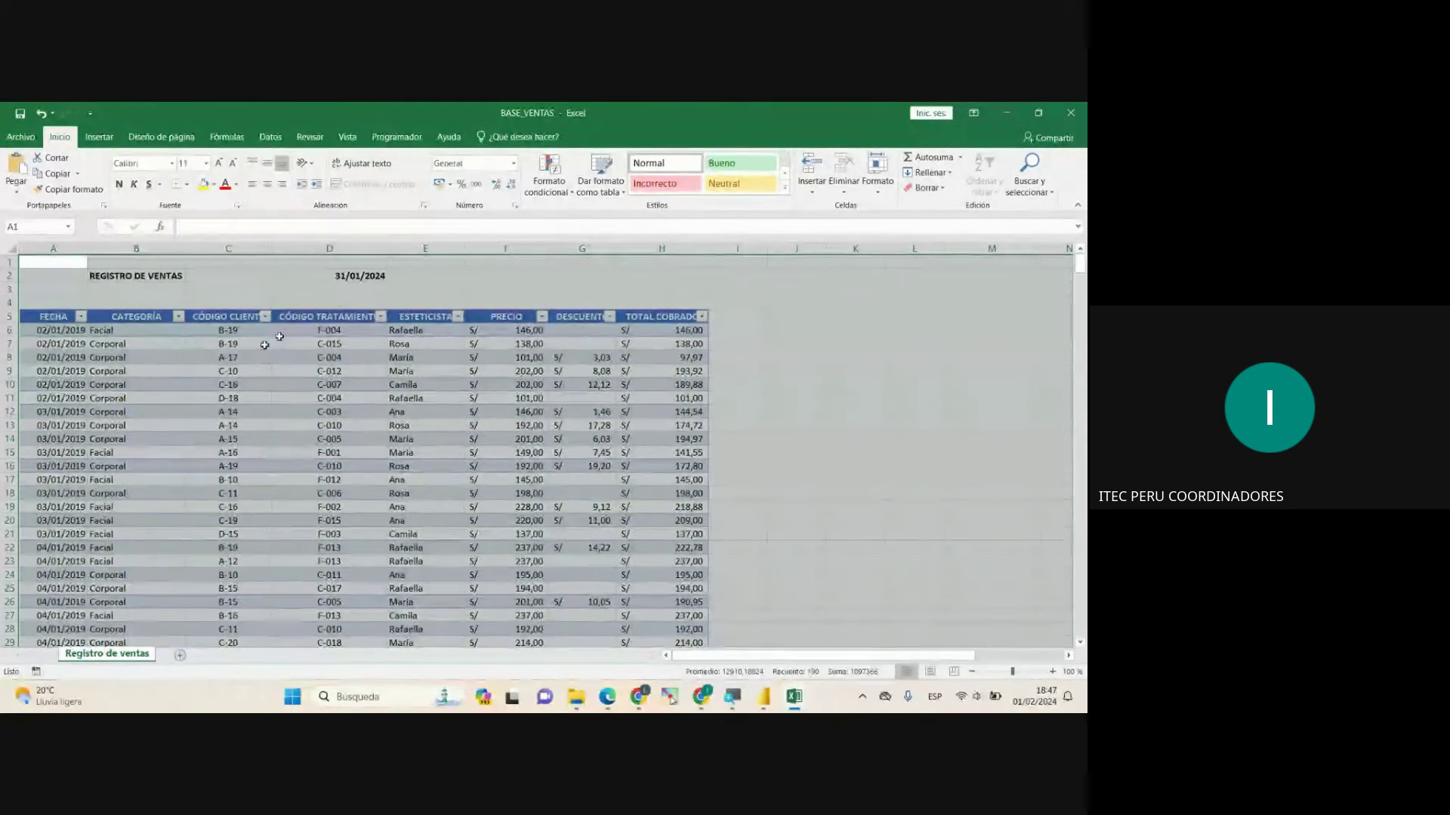
click(366, 412)
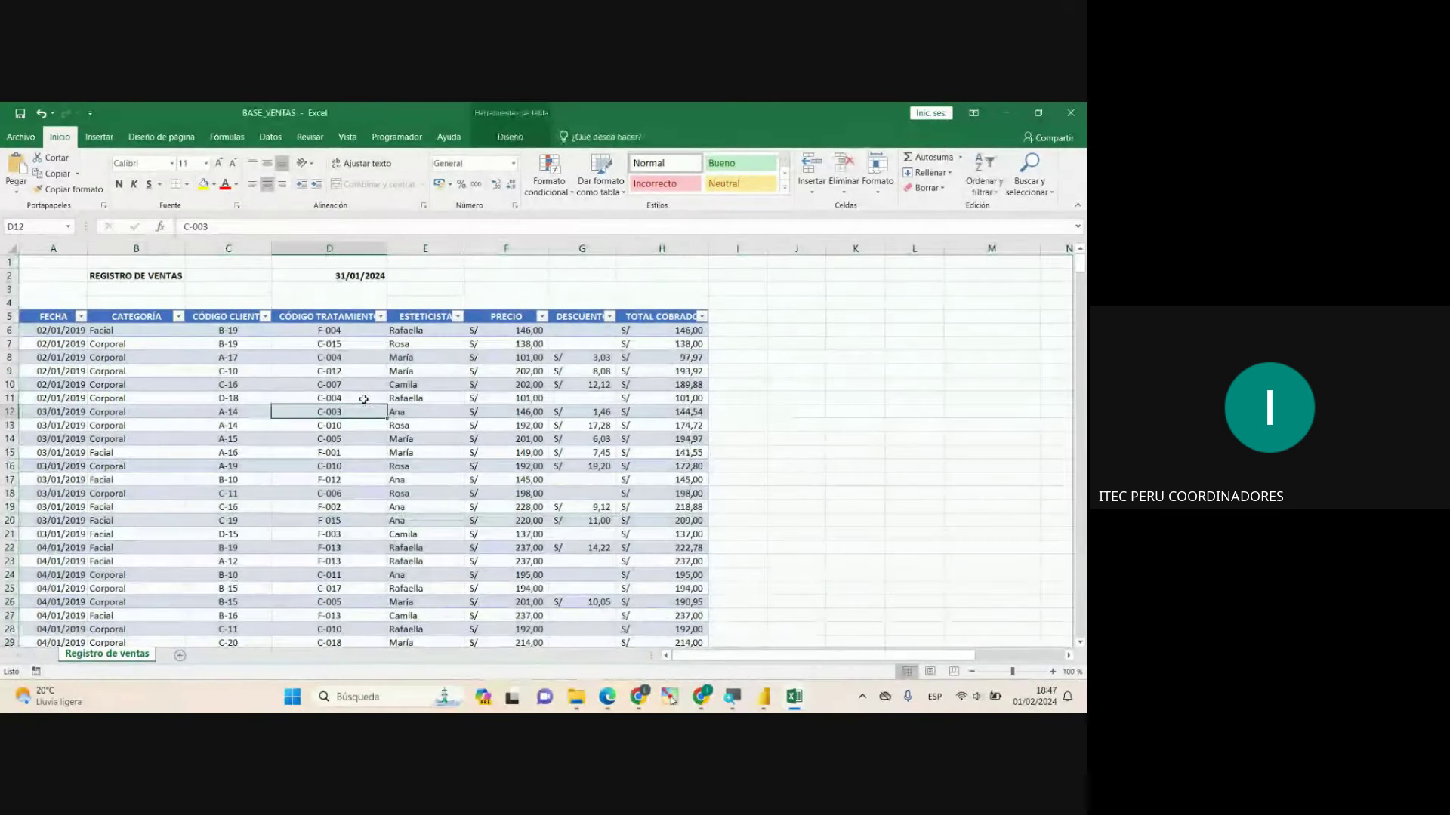
click(365, 398)
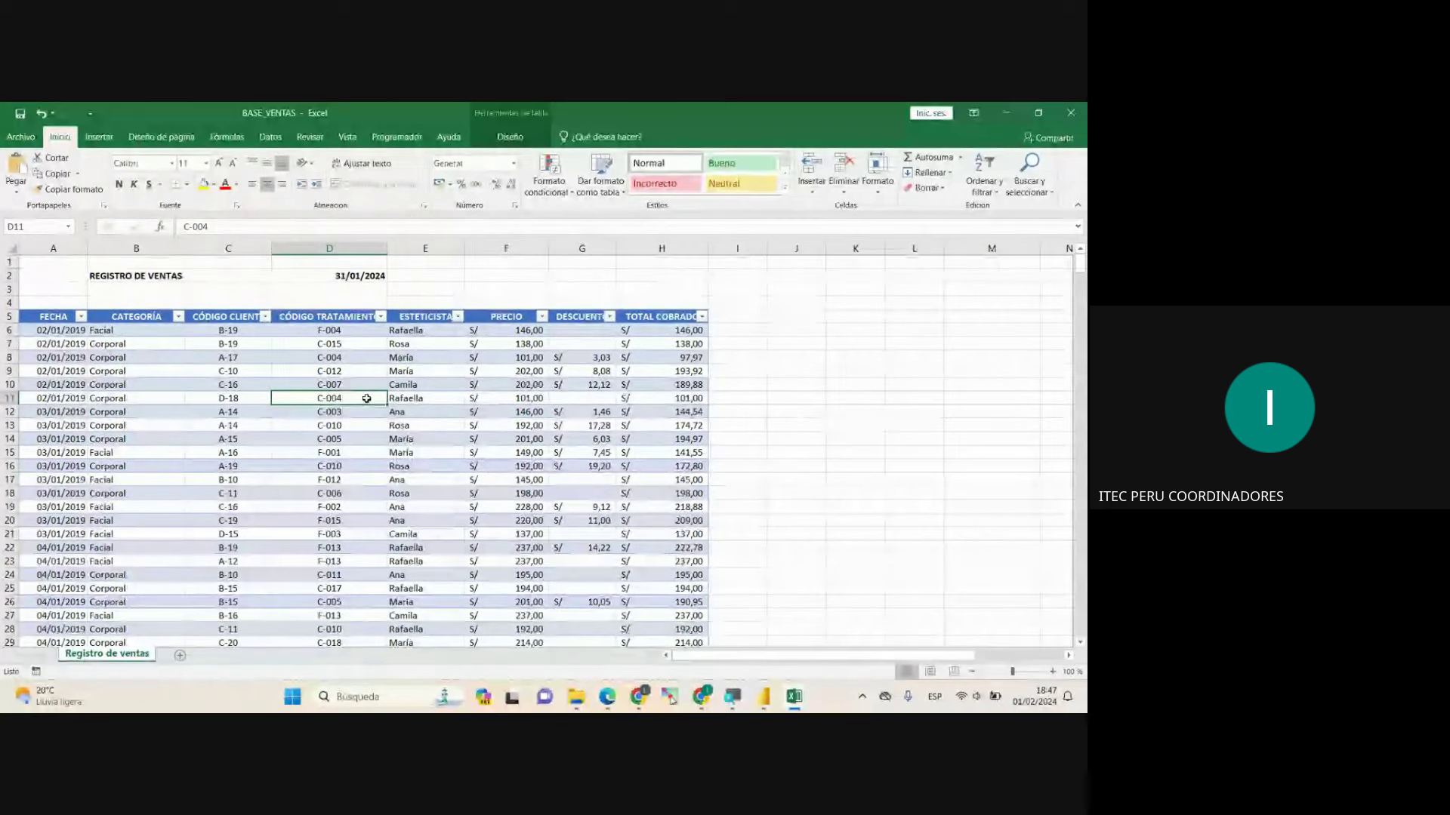
drag(53, 262, 671, 300)
click(423, 398)
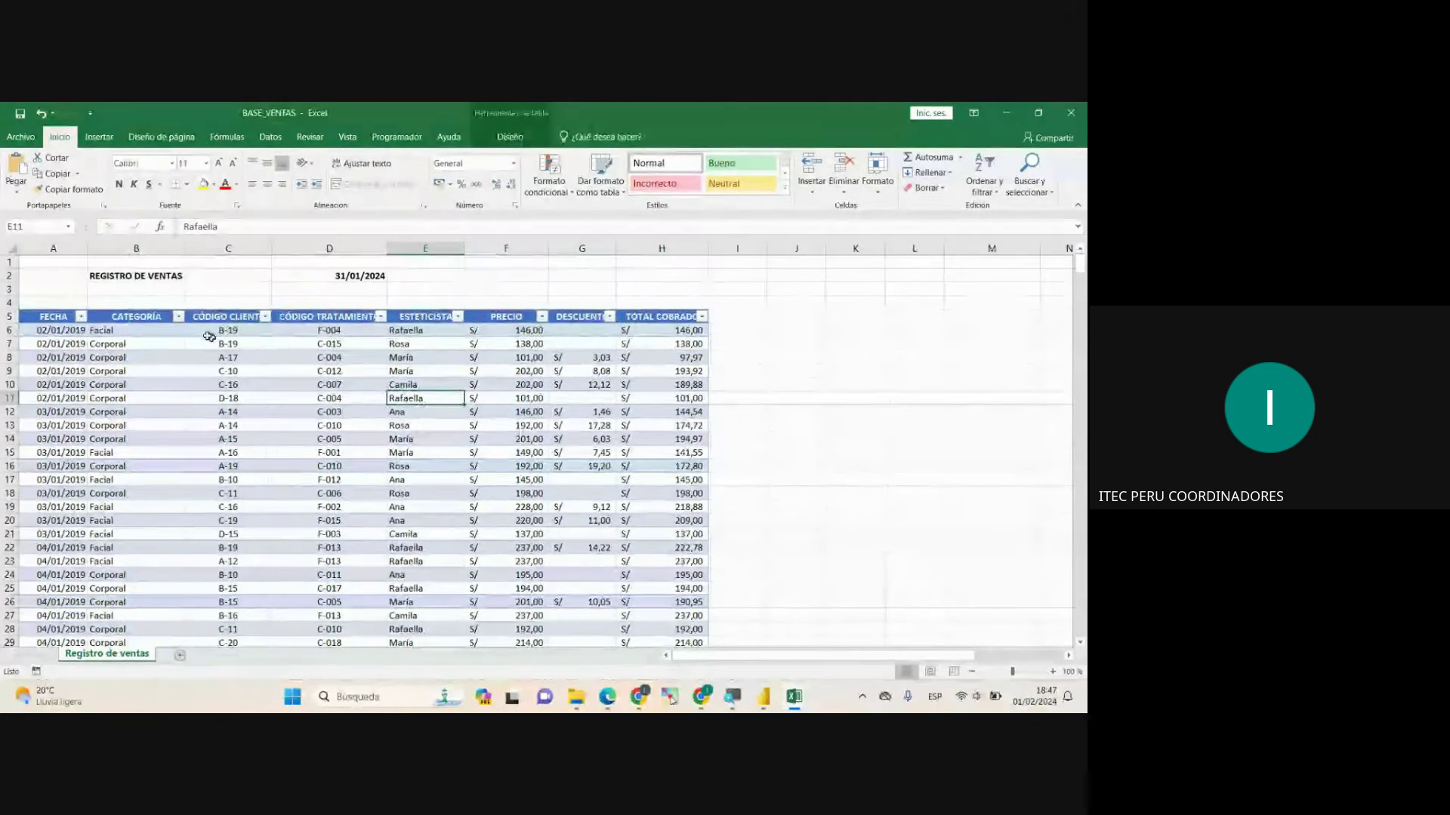
drag(22, 260, 597, 263)
click(377, 453)
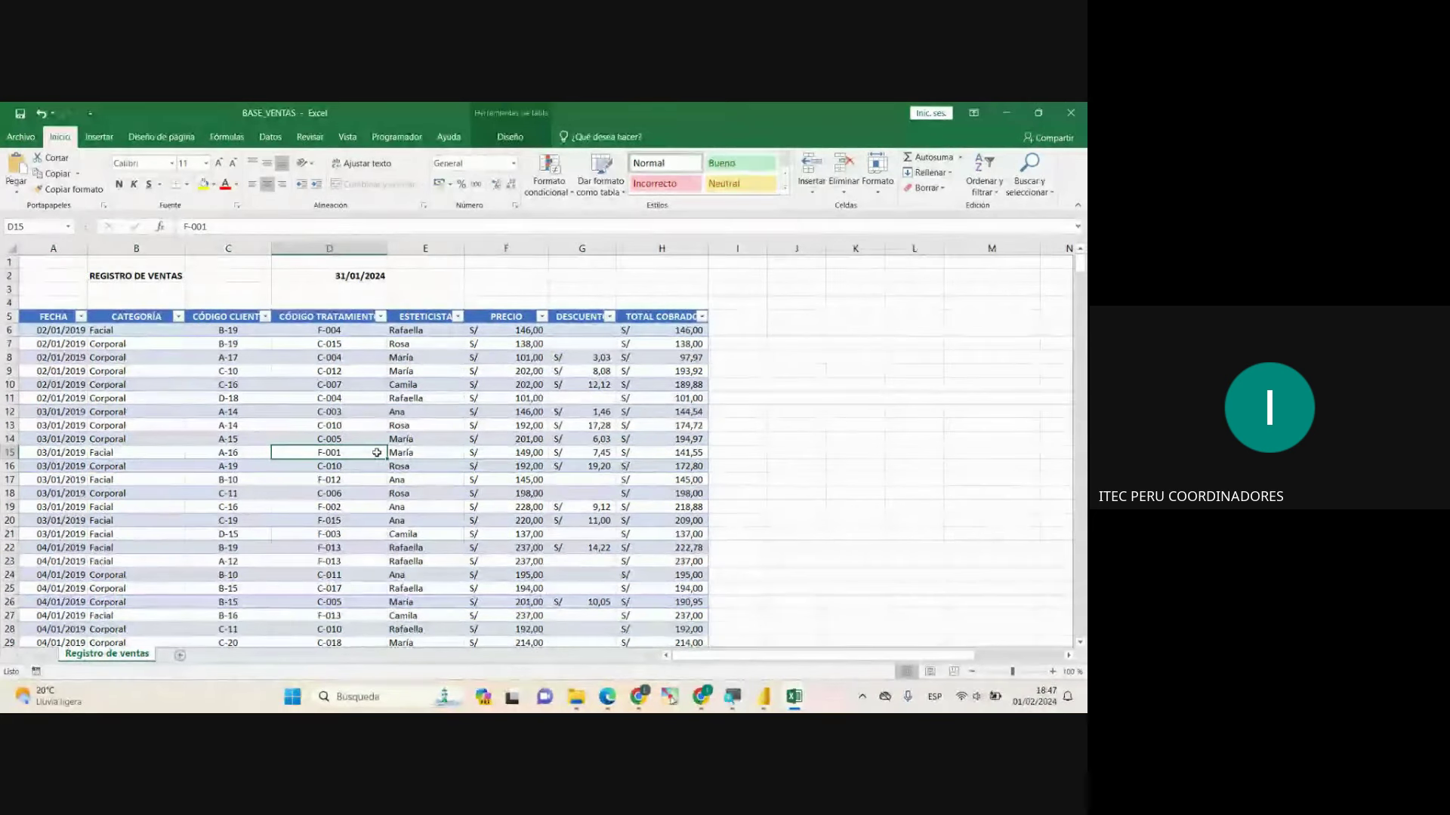
click(326, 425)
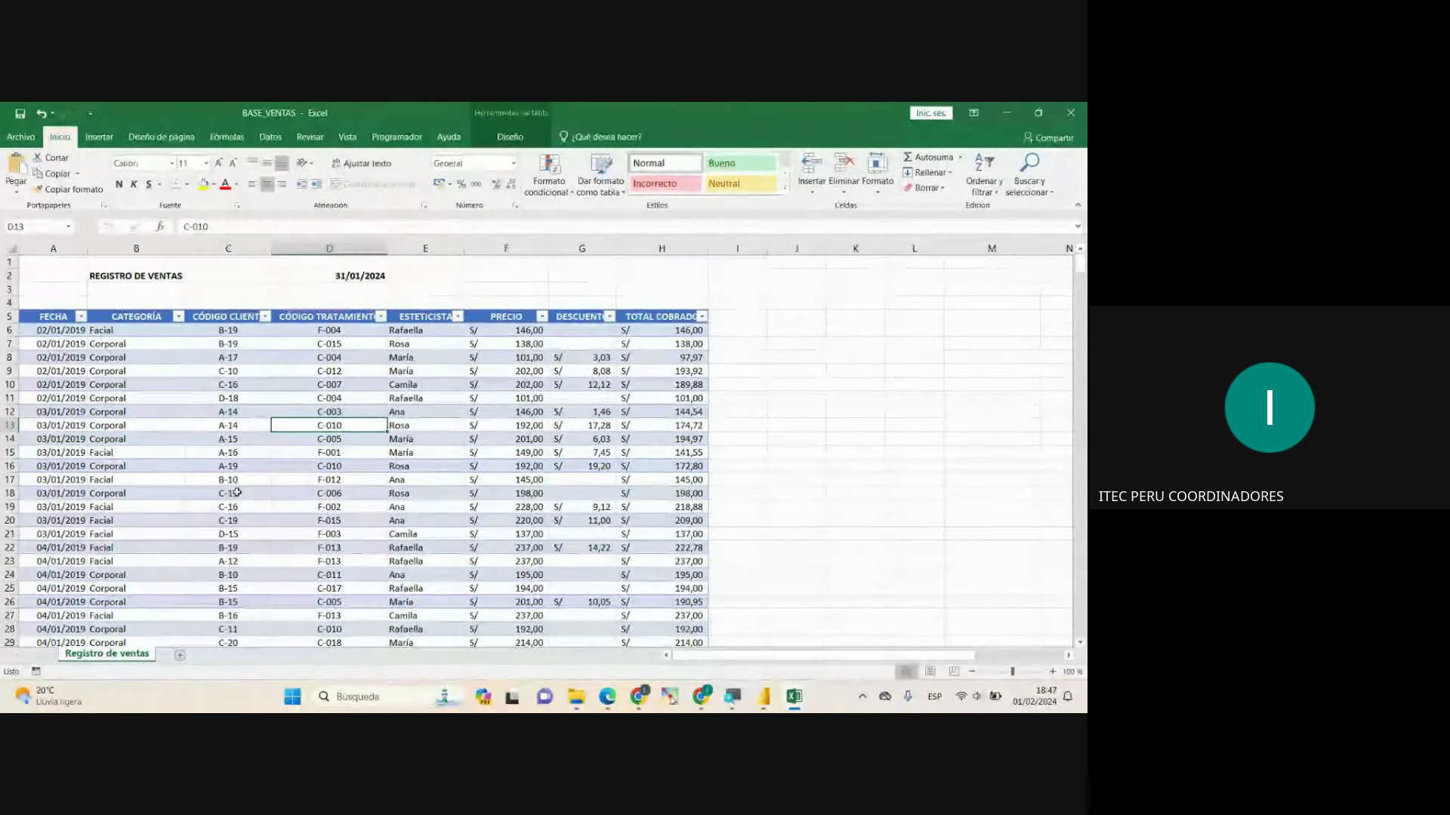
Step: Switch to Power BI Desktop, open the BASE_VENTAS workbook as an Excel source and select Tabla1 in the Navigator
click(770, 700)
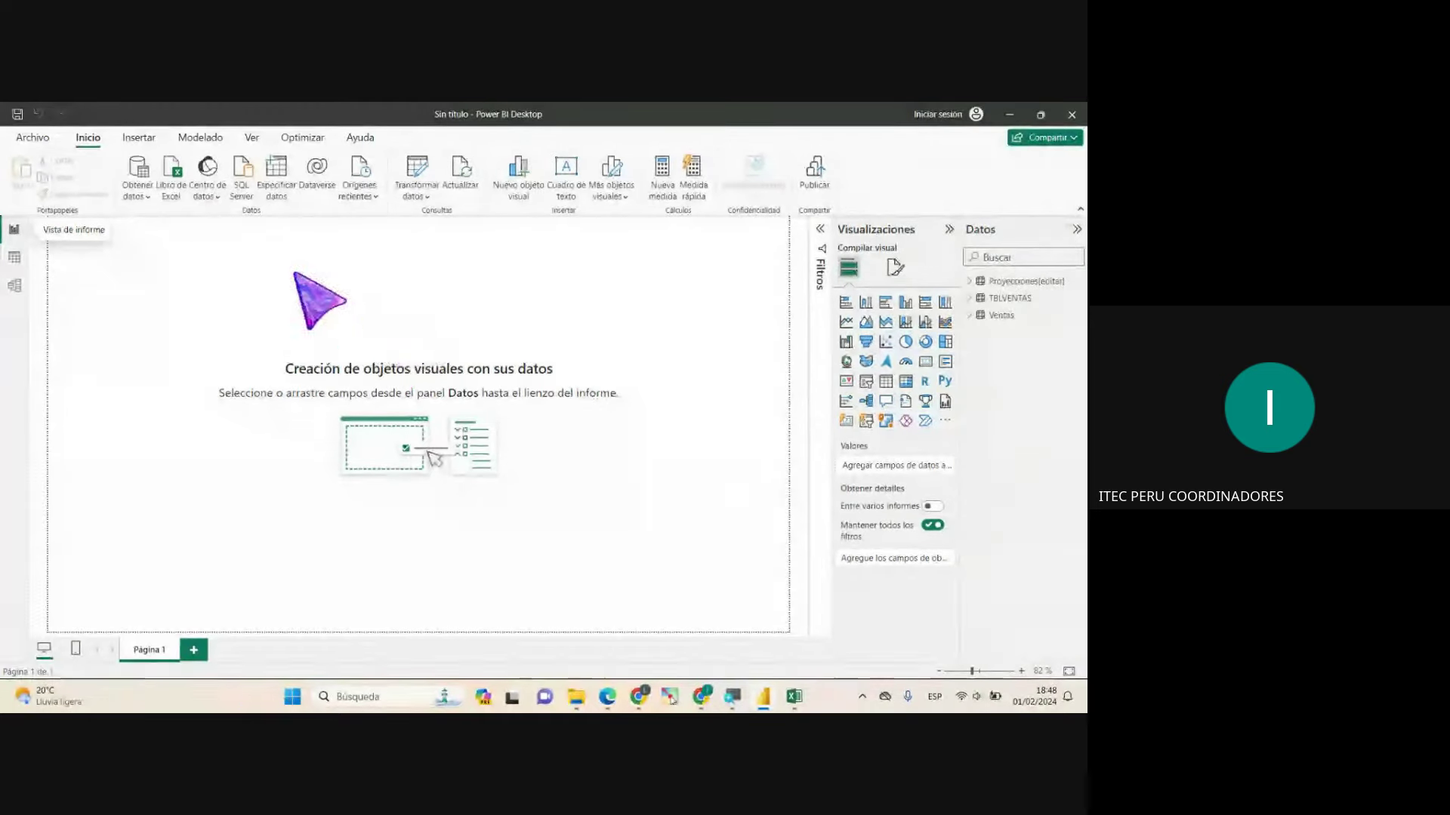
click(176, 183)
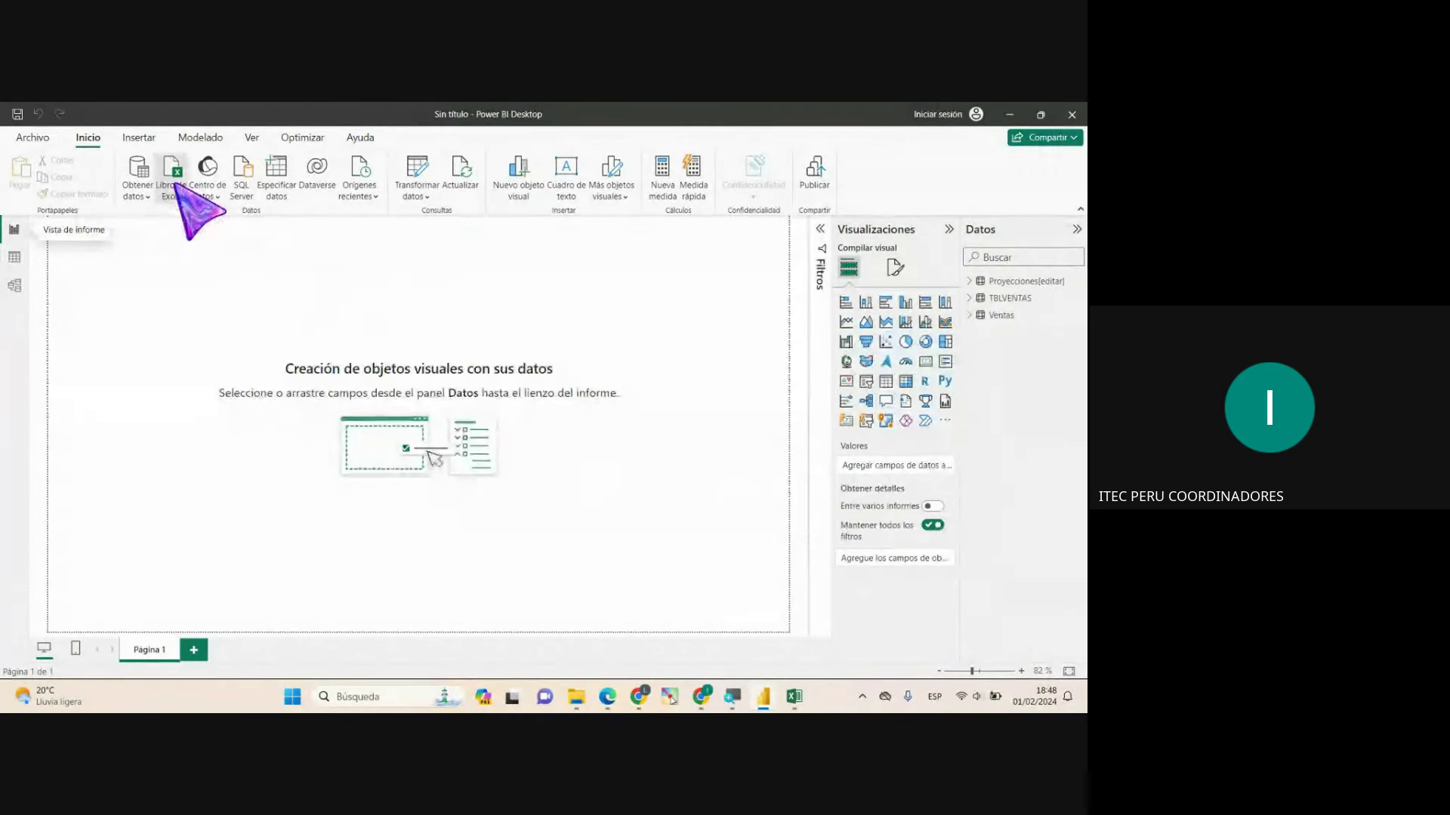
click(453, 341)
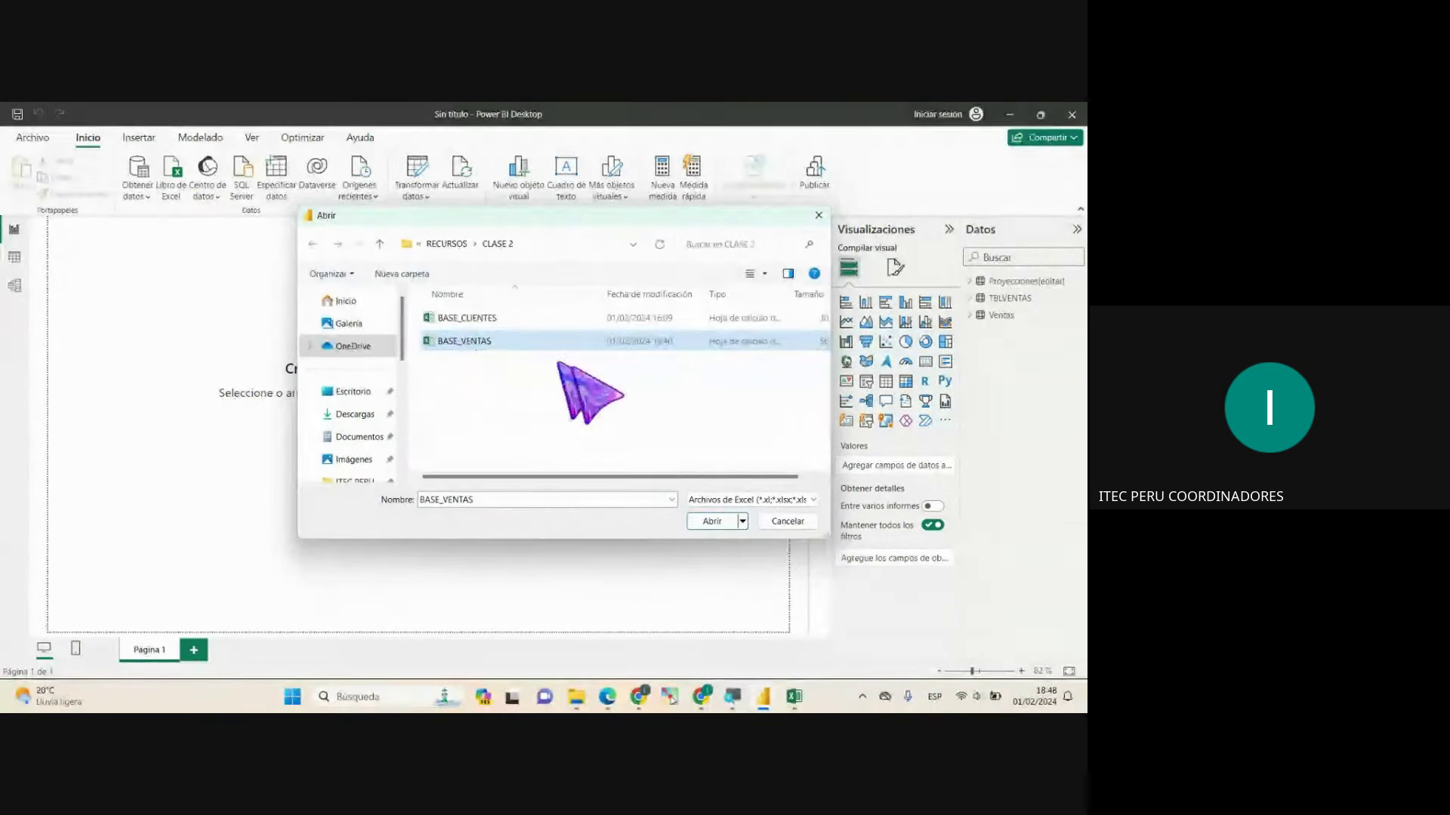
click(712, 521)
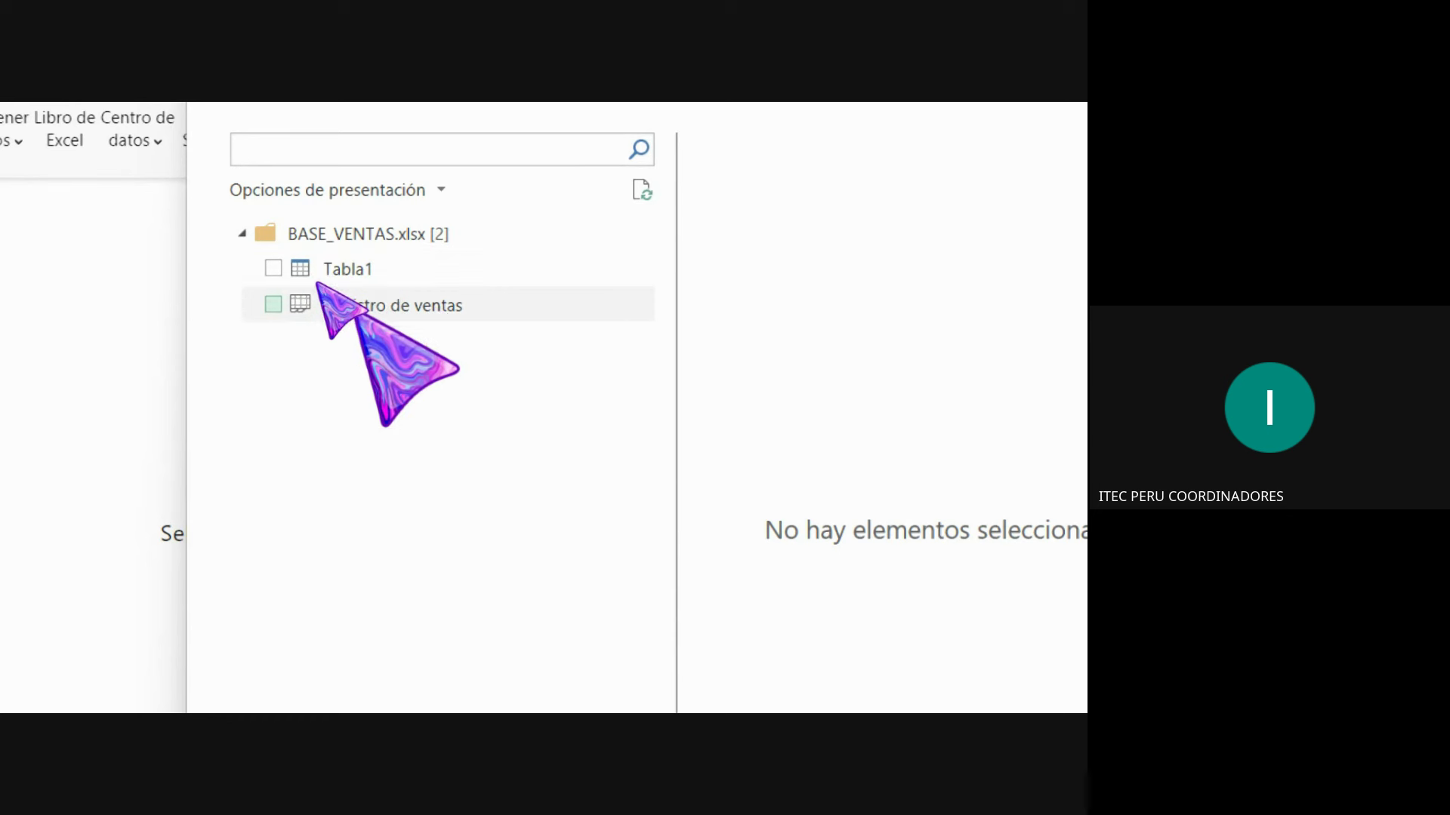
click(274, 267)
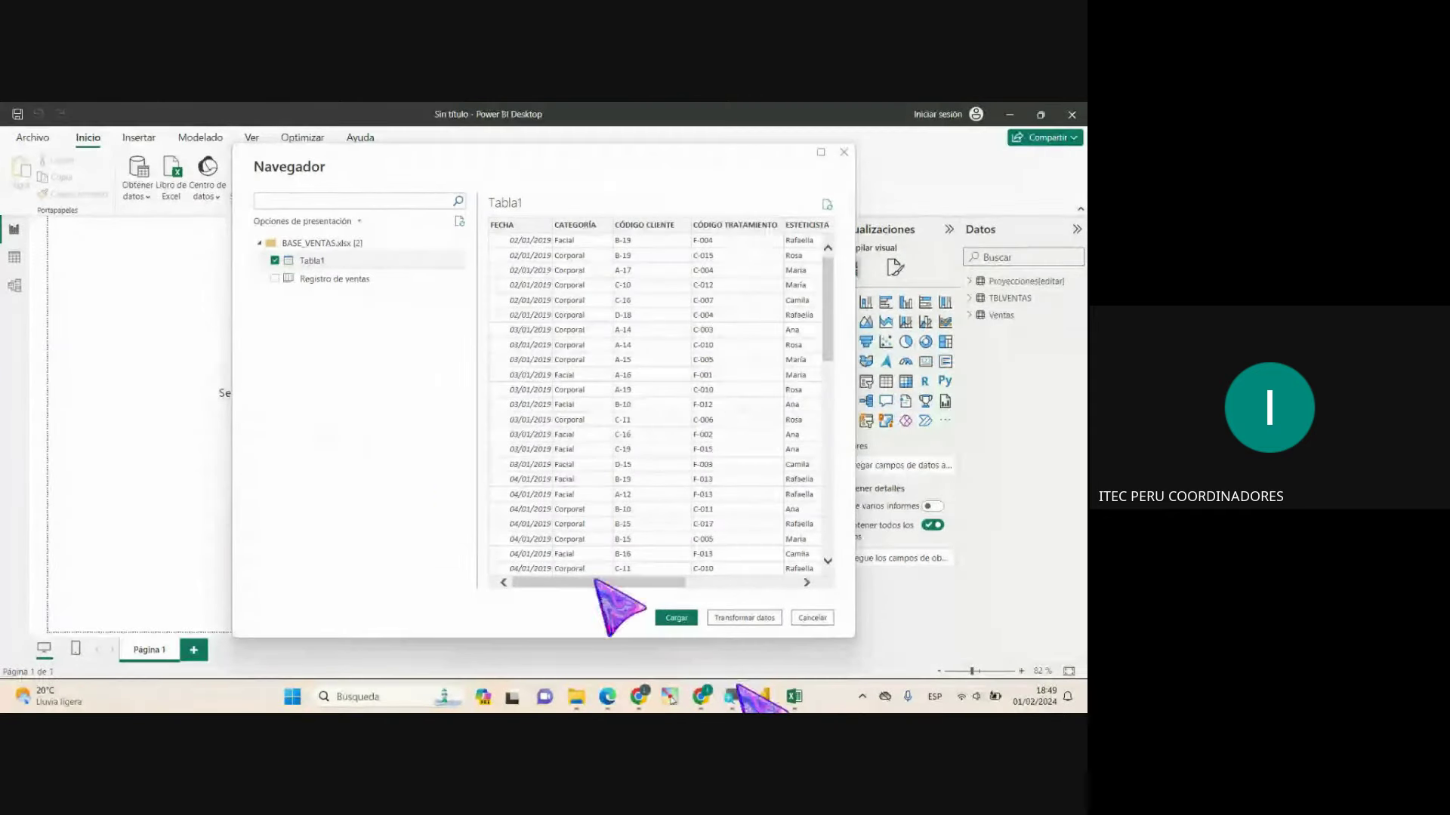
Step: Return to BASE_VENTAS in Excel and examine the REGISTRO DE VENTAS title, the date and rows 1 to 4 above the table
mouse_move(793, 695)
click(868, 663)
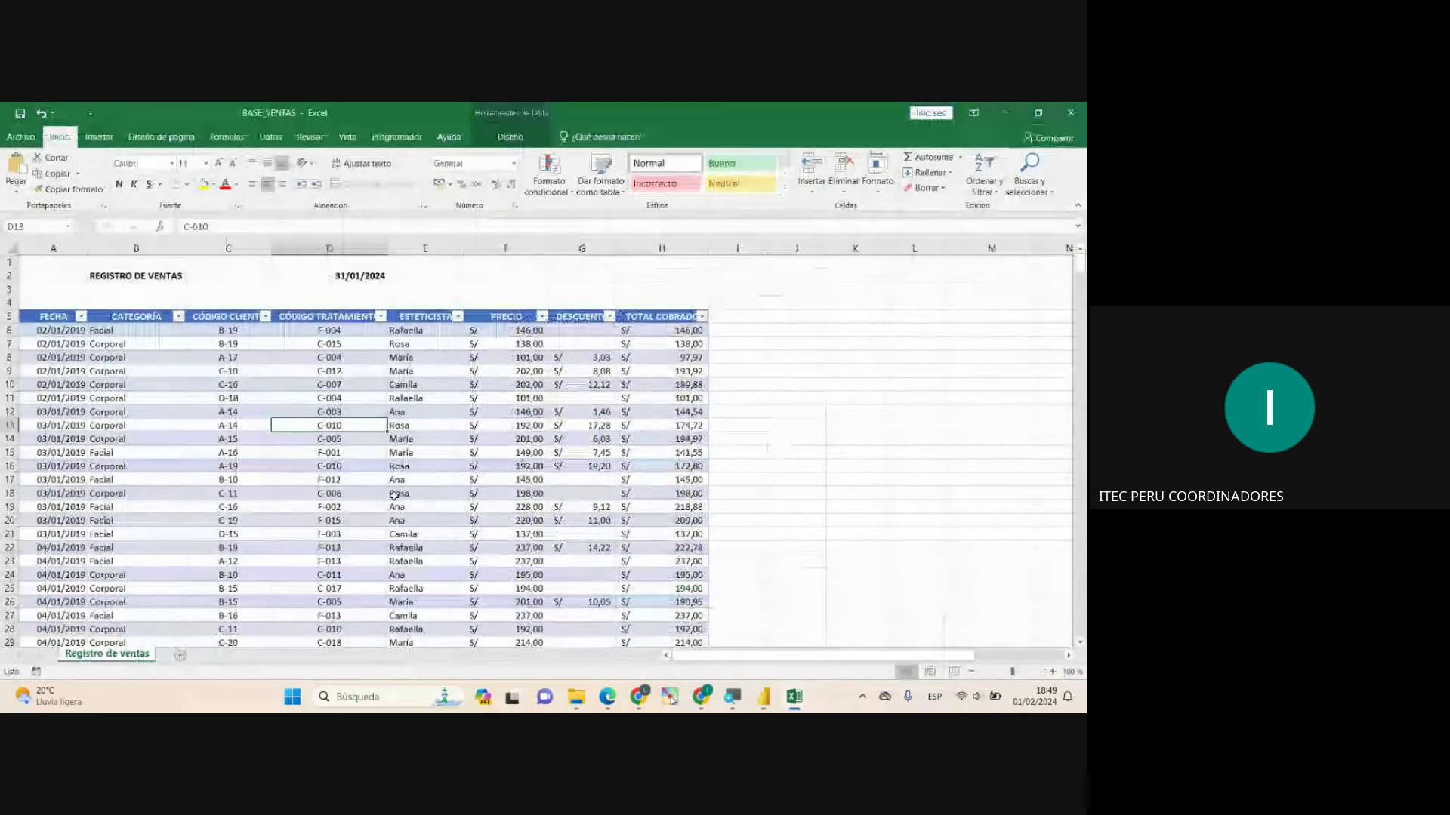
key(Down)
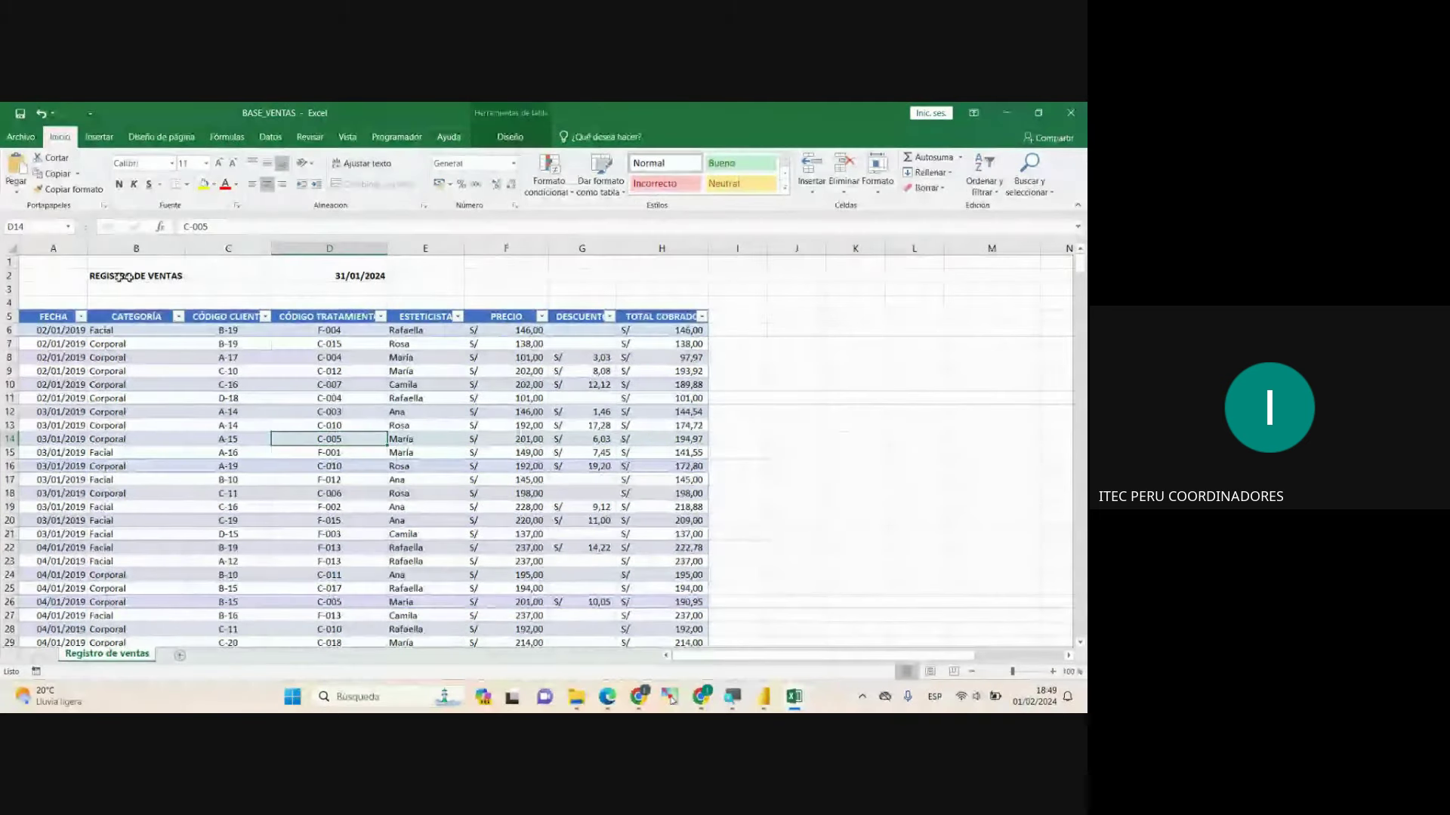
mouse_move(53, 262)
mouse_down()
mouse_move(377, 295)
mouse_move(669, 300)
mouse_up()
click(240, 290)
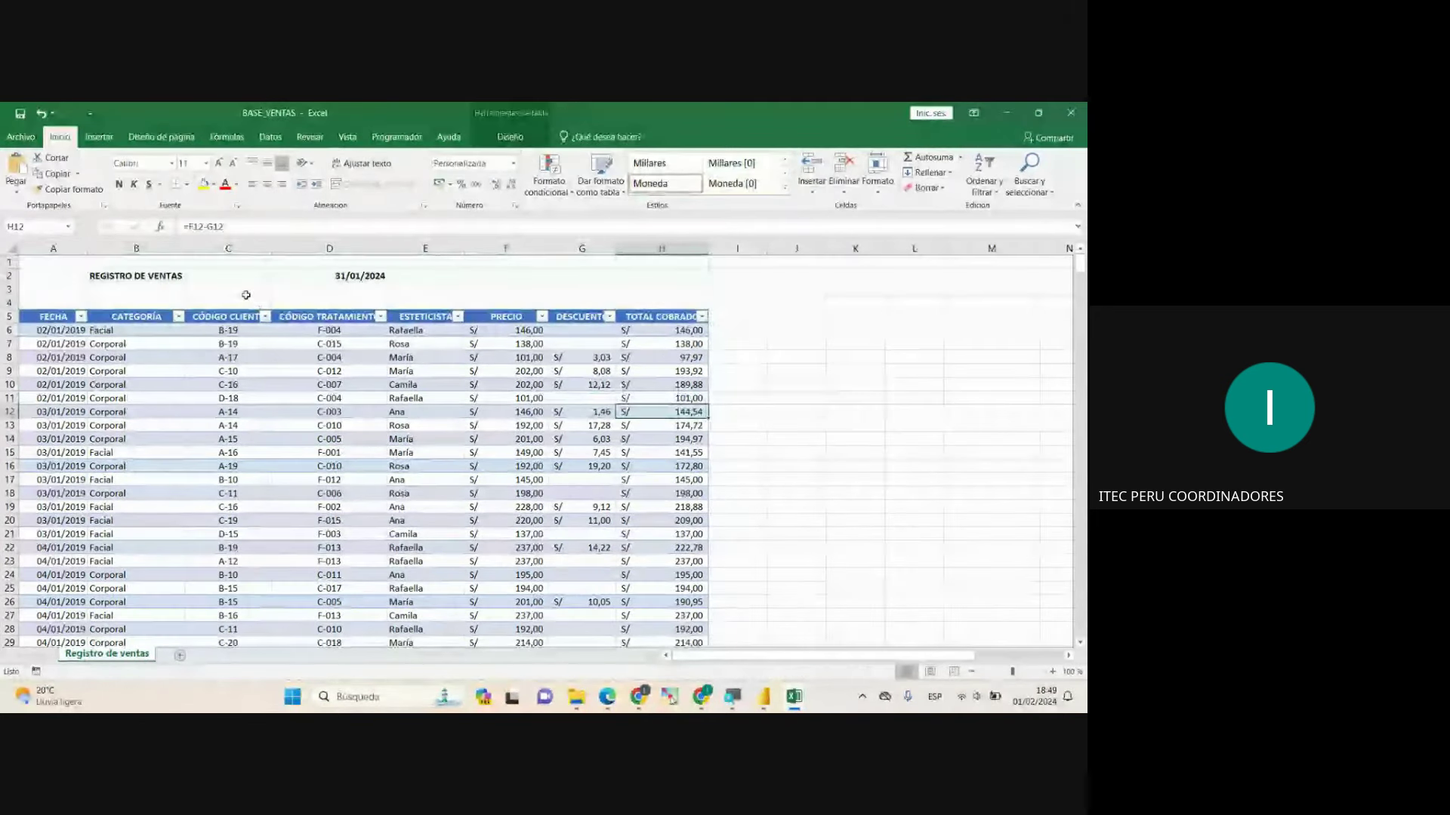
drag(10, 262, 12, 301)
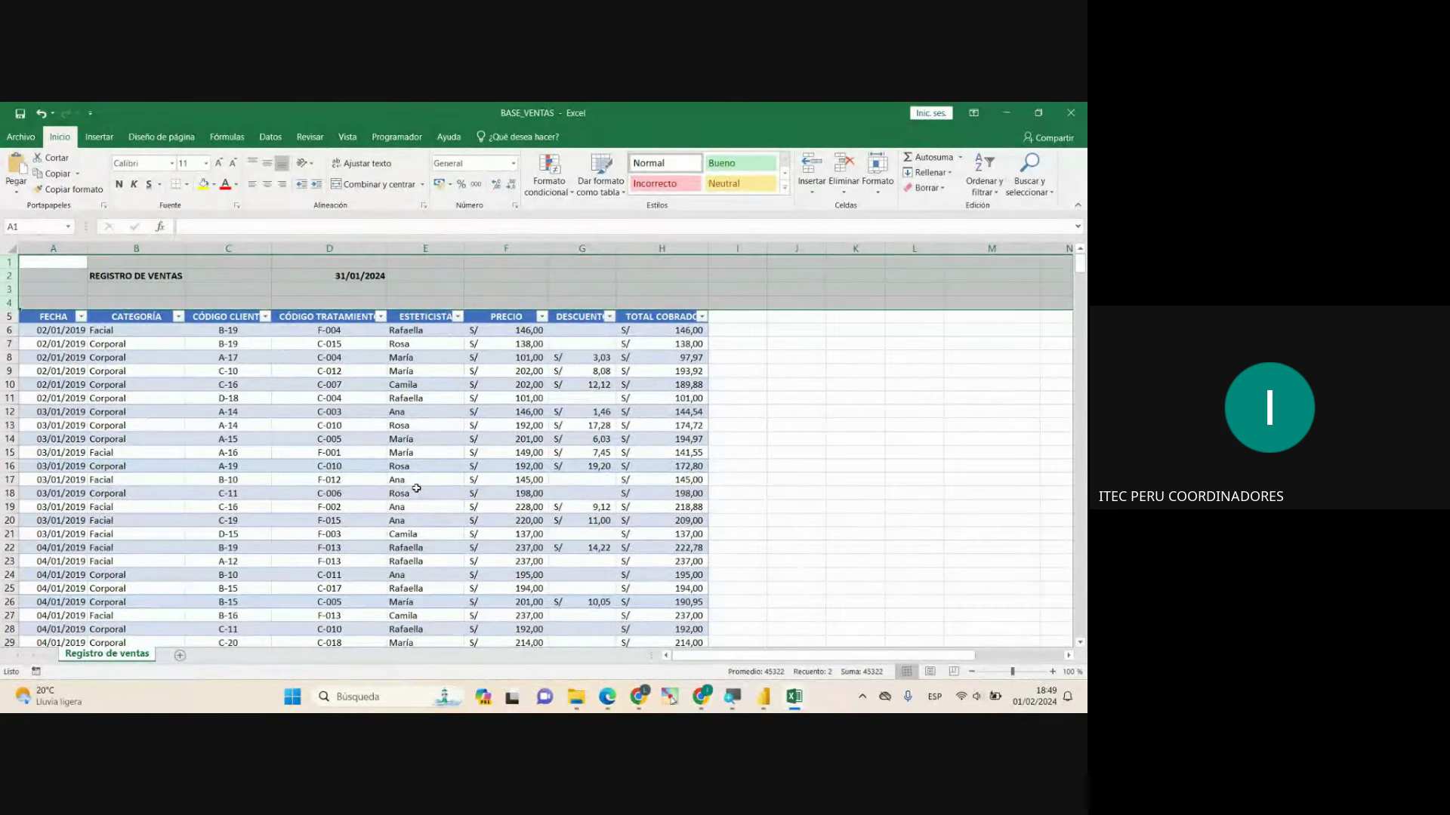
click(180, 278)
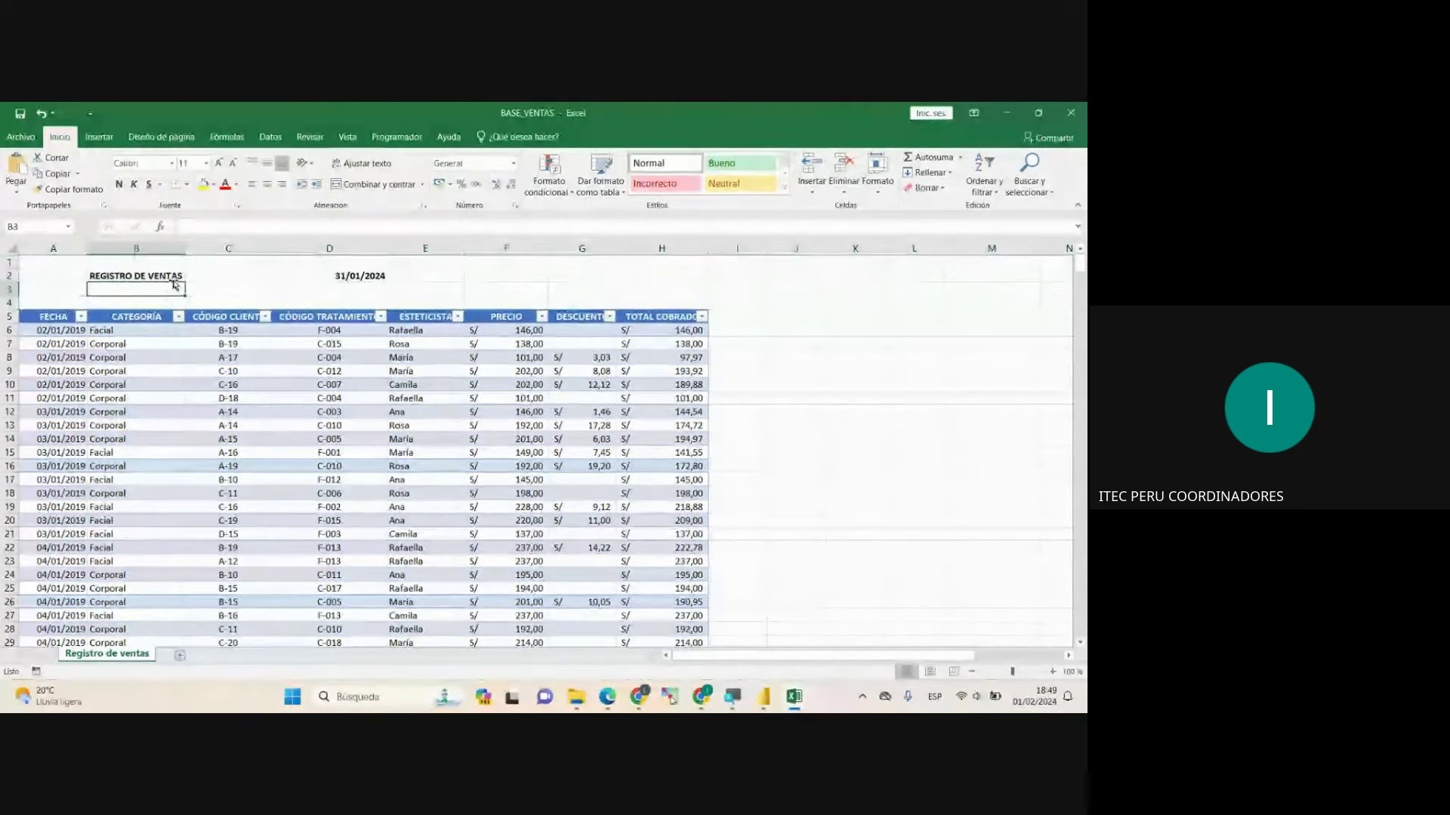
click(364, 277)
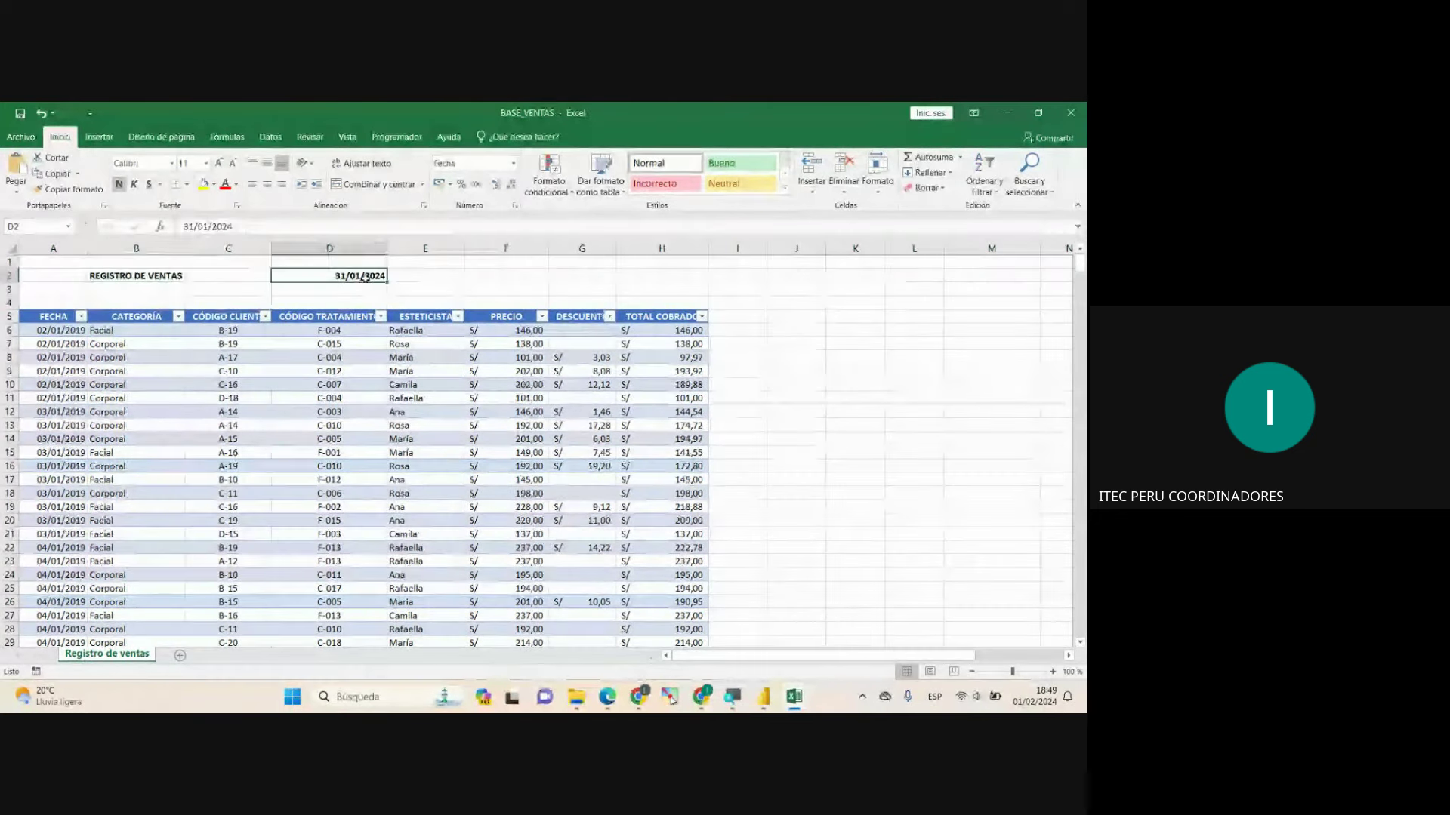
click(119, 281)
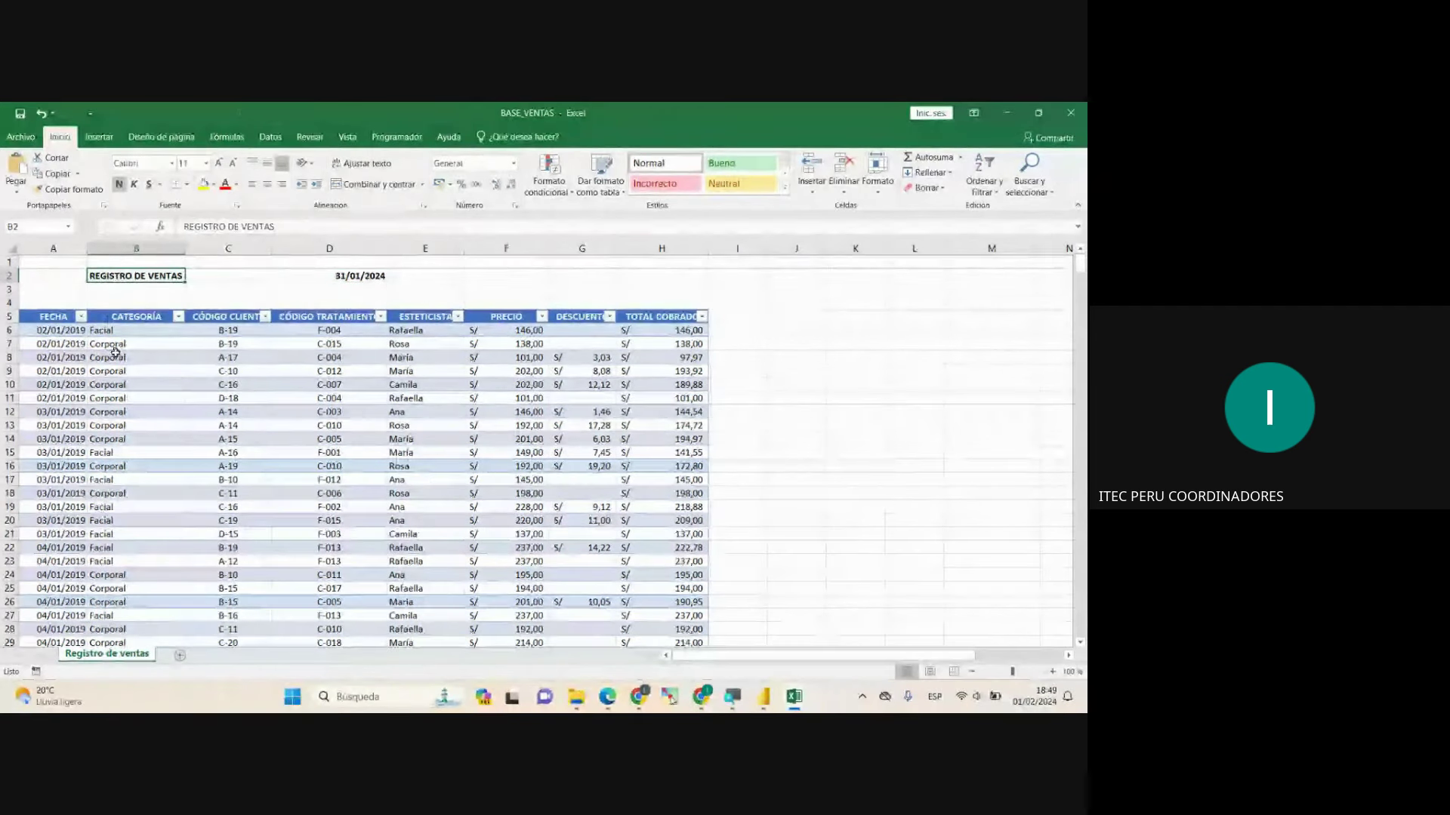
key(Return)
click(115, 277)
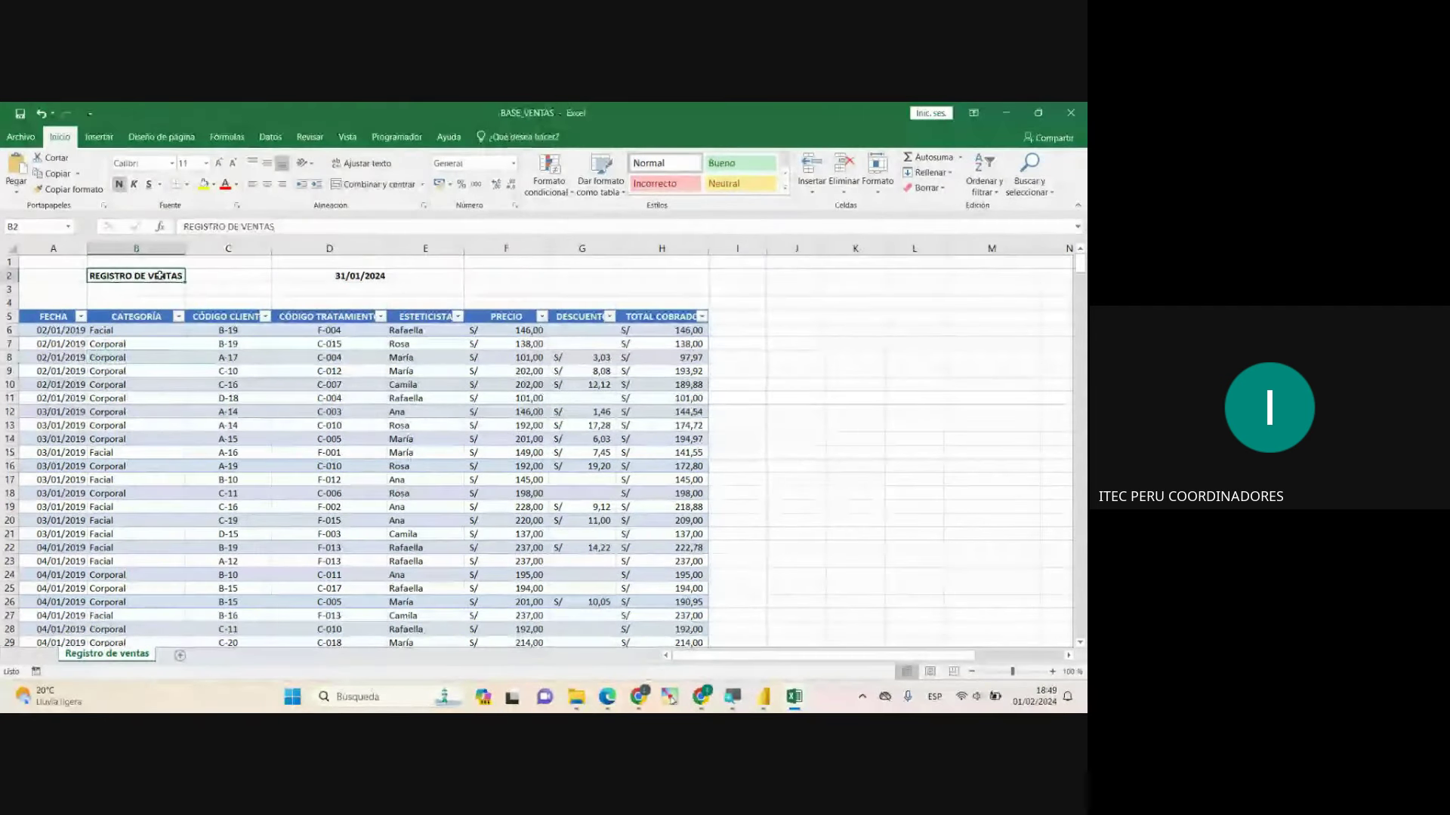
click(377, 275)
click(115, 276)
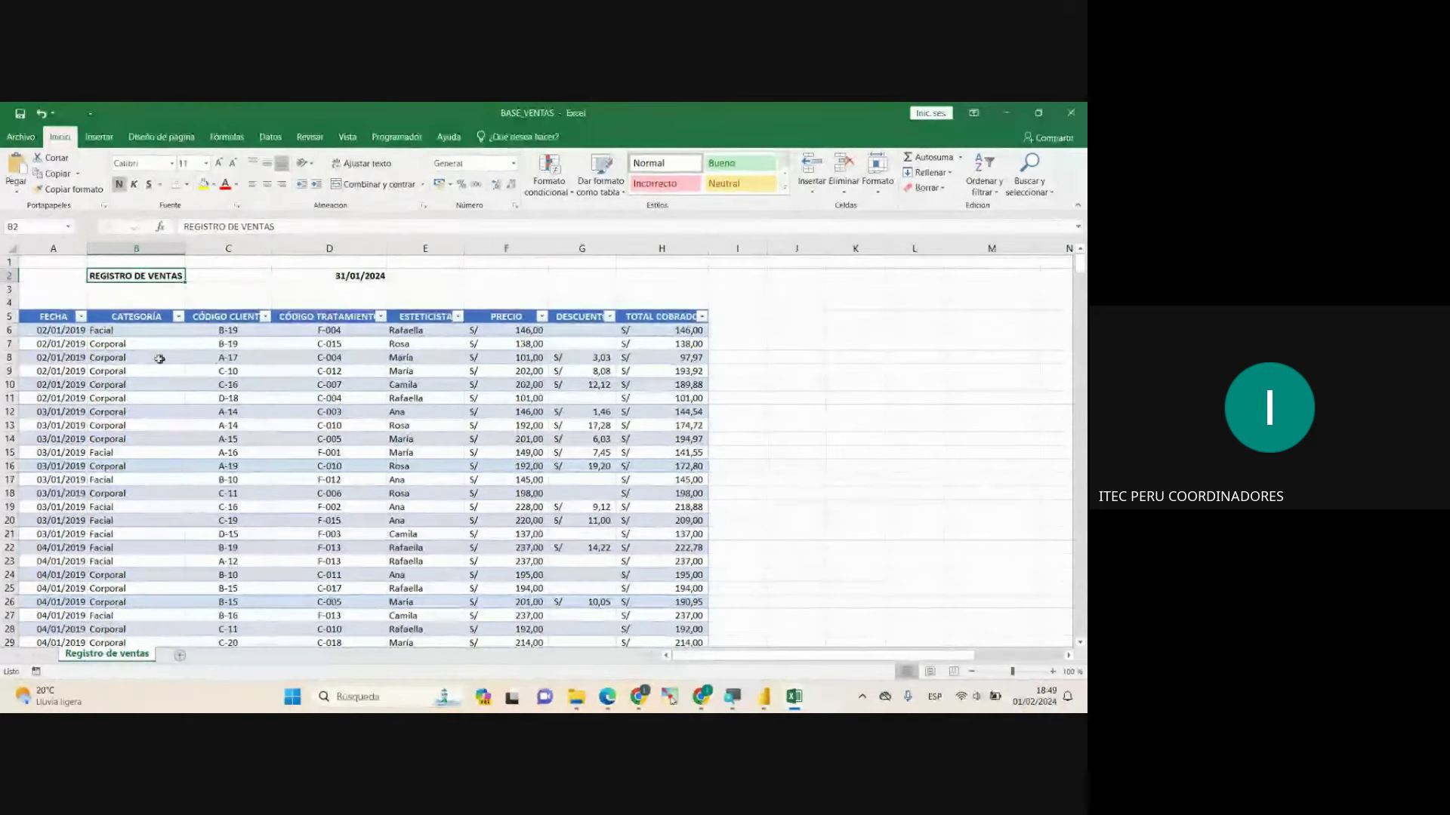
drag(113, 343, 680, 588)
click(419, 425)
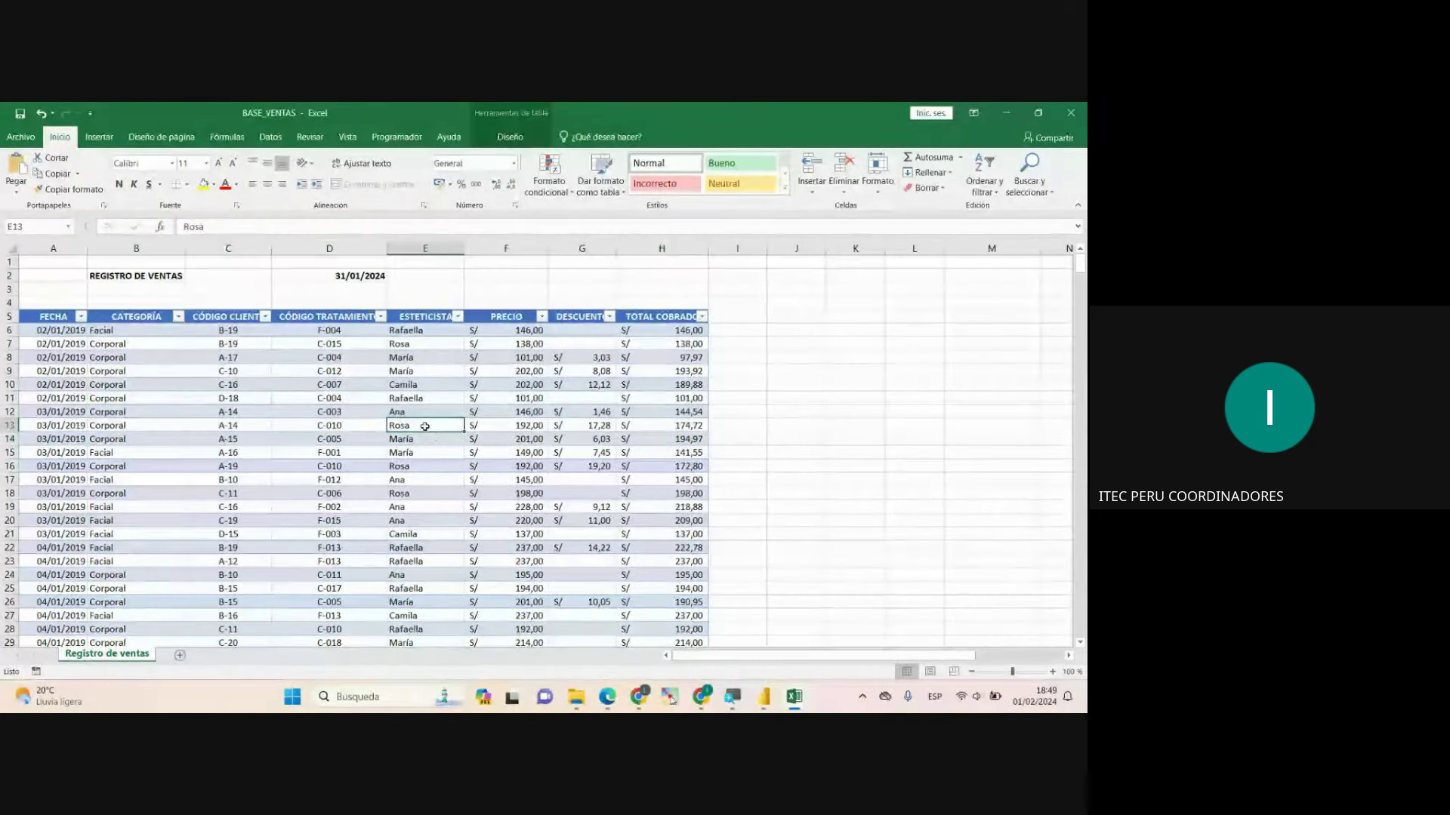
Step: Back in the Power BI Navigator, preview the Registro de ventas sheet and clear the selection of Tabla1
key(alt+Tab)
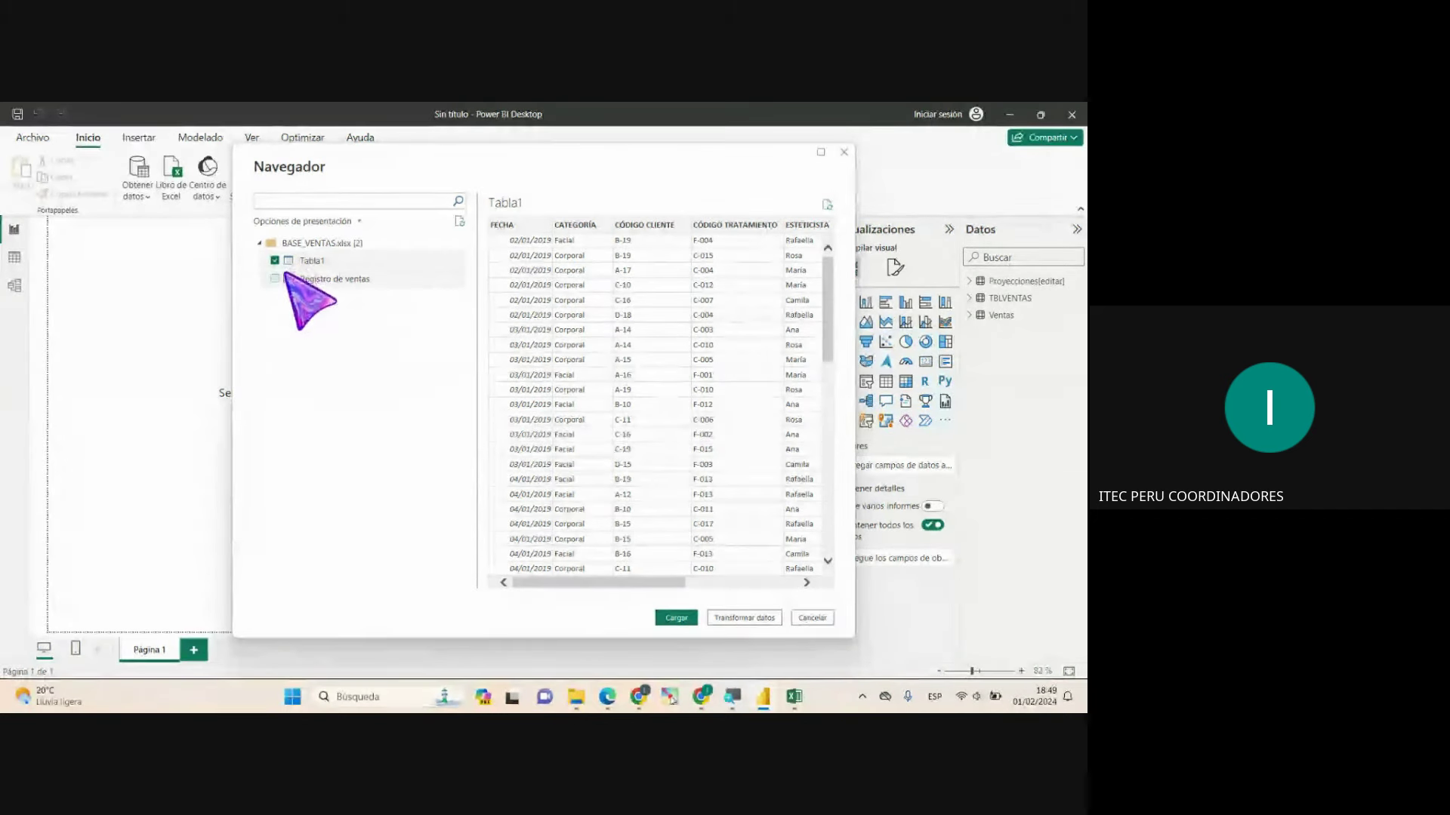
click(306, 278)
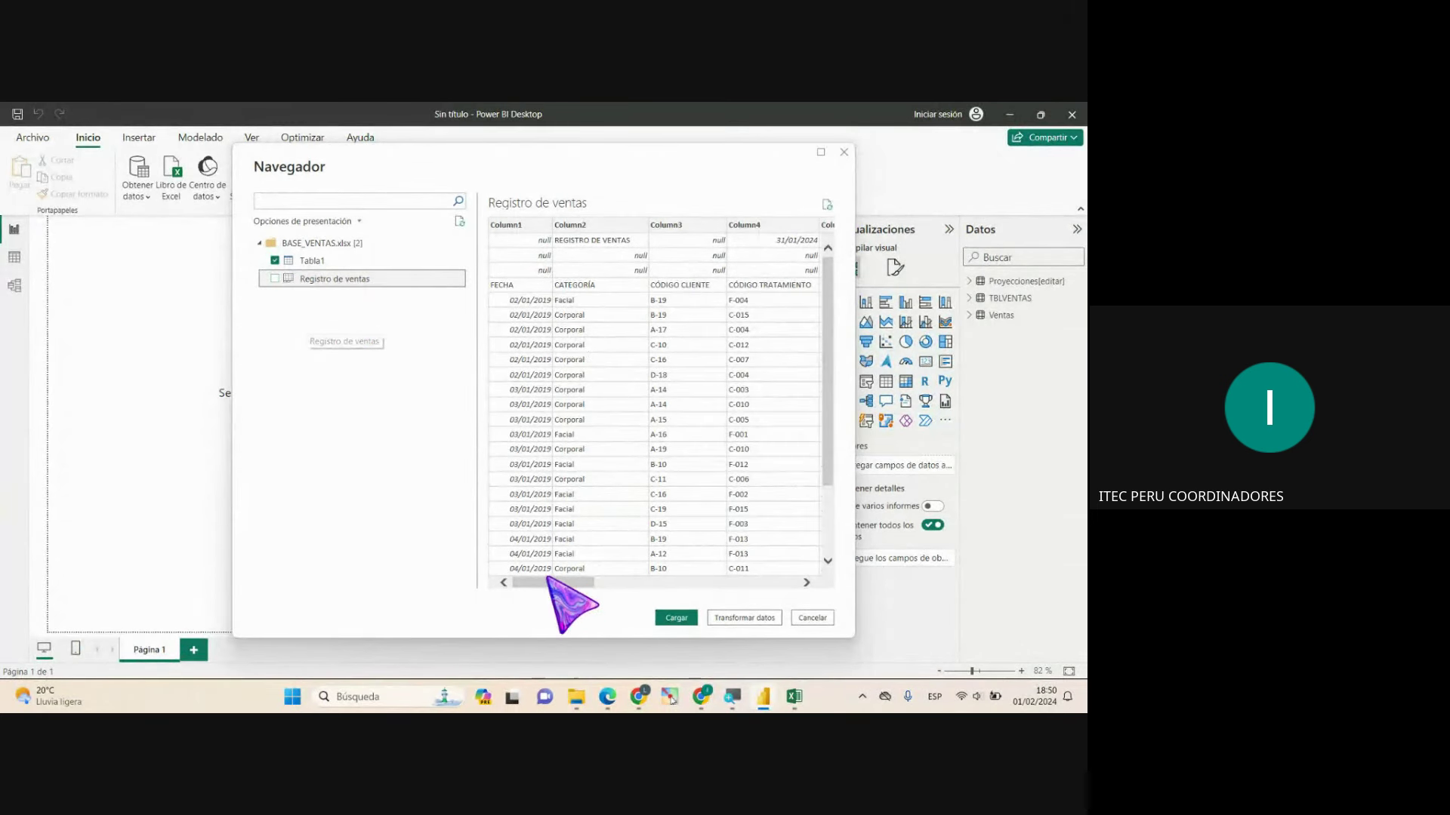
drag(563, 582, 517, 582)
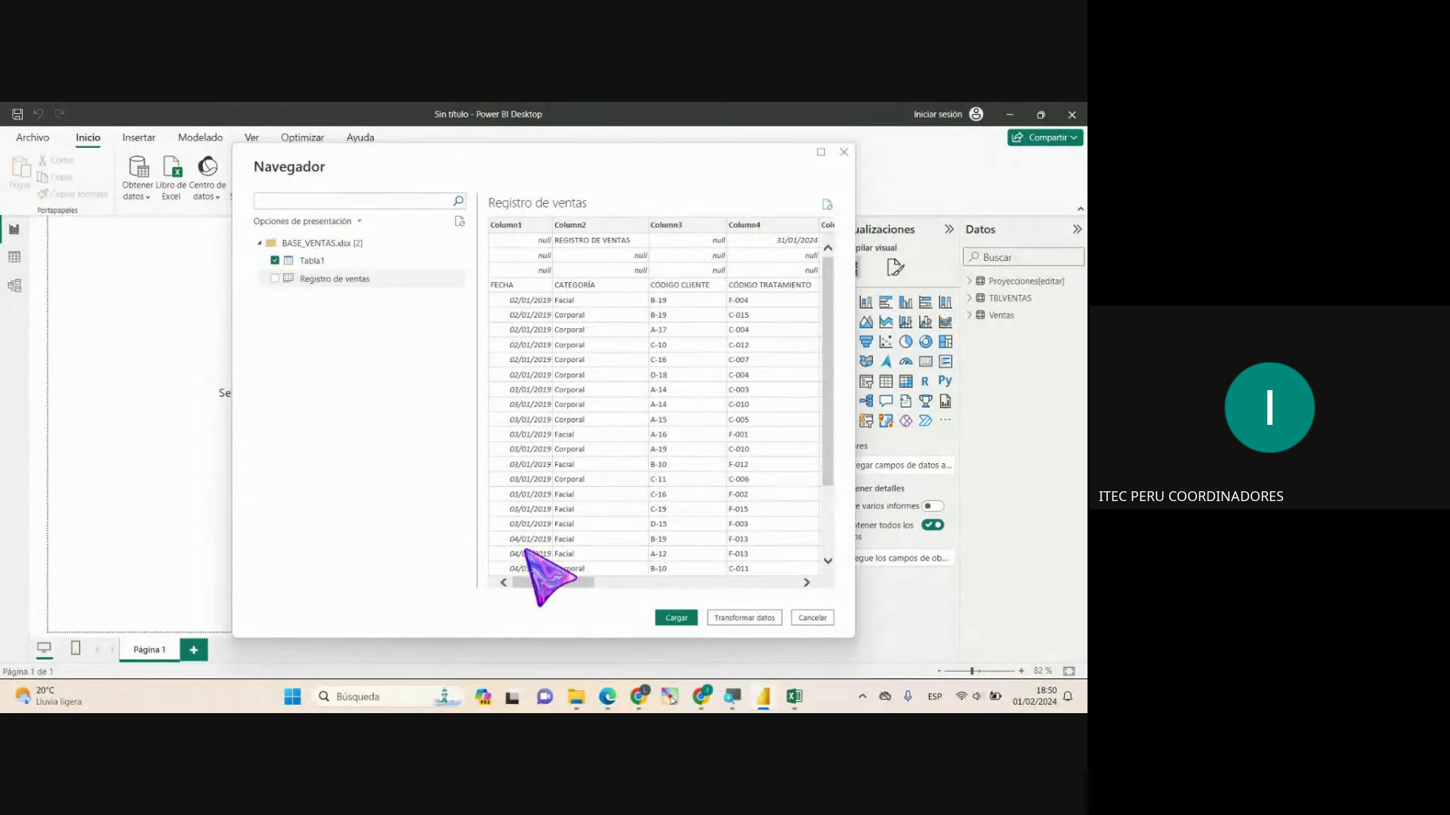
click(276, 260)
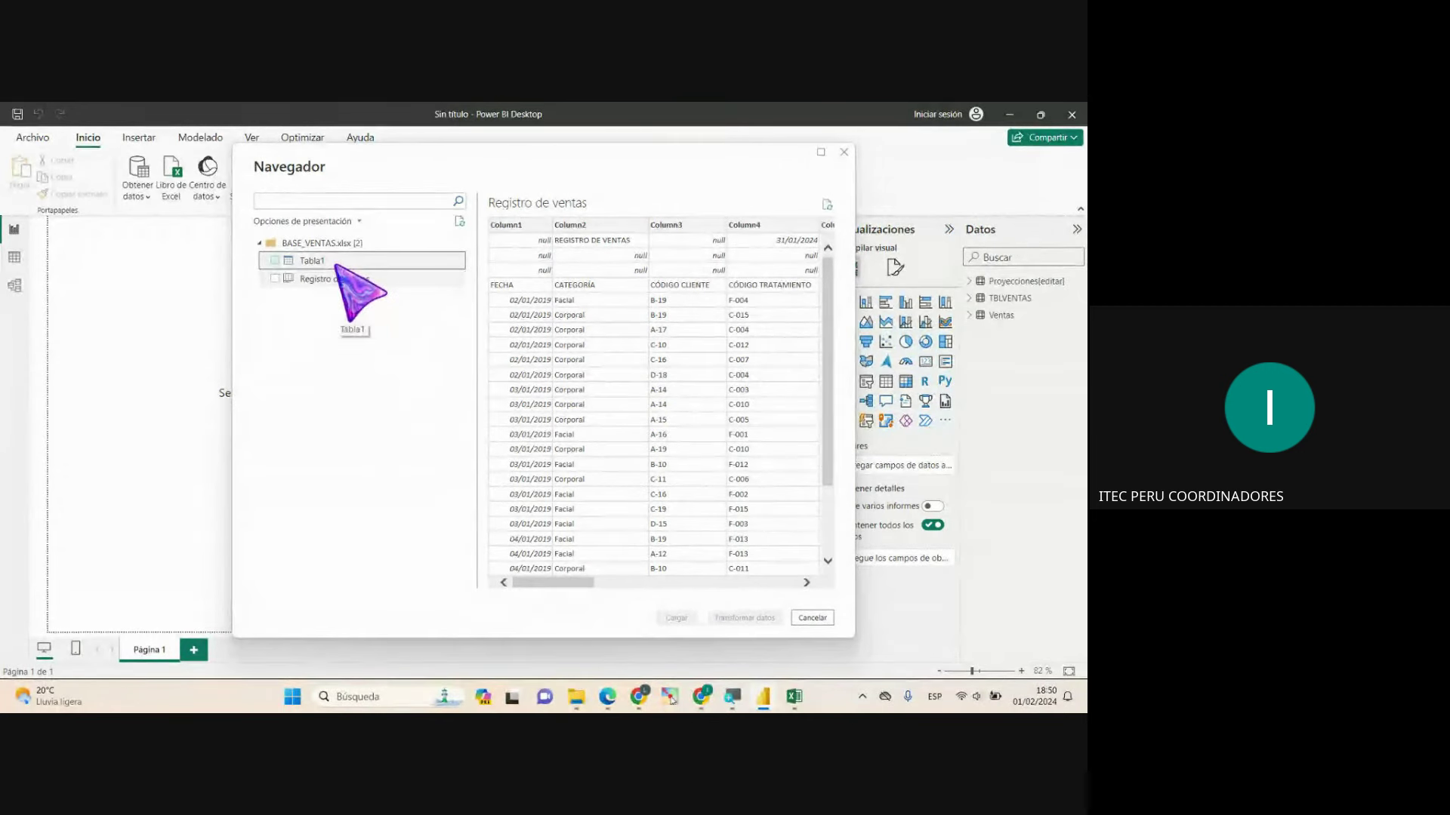
Step: Switch to BASE_VENTAS in Excel, review the formatted sales table on the sheet, and return to the Power BI Navigator
mouse_move(797, 698)
click(821, 643)
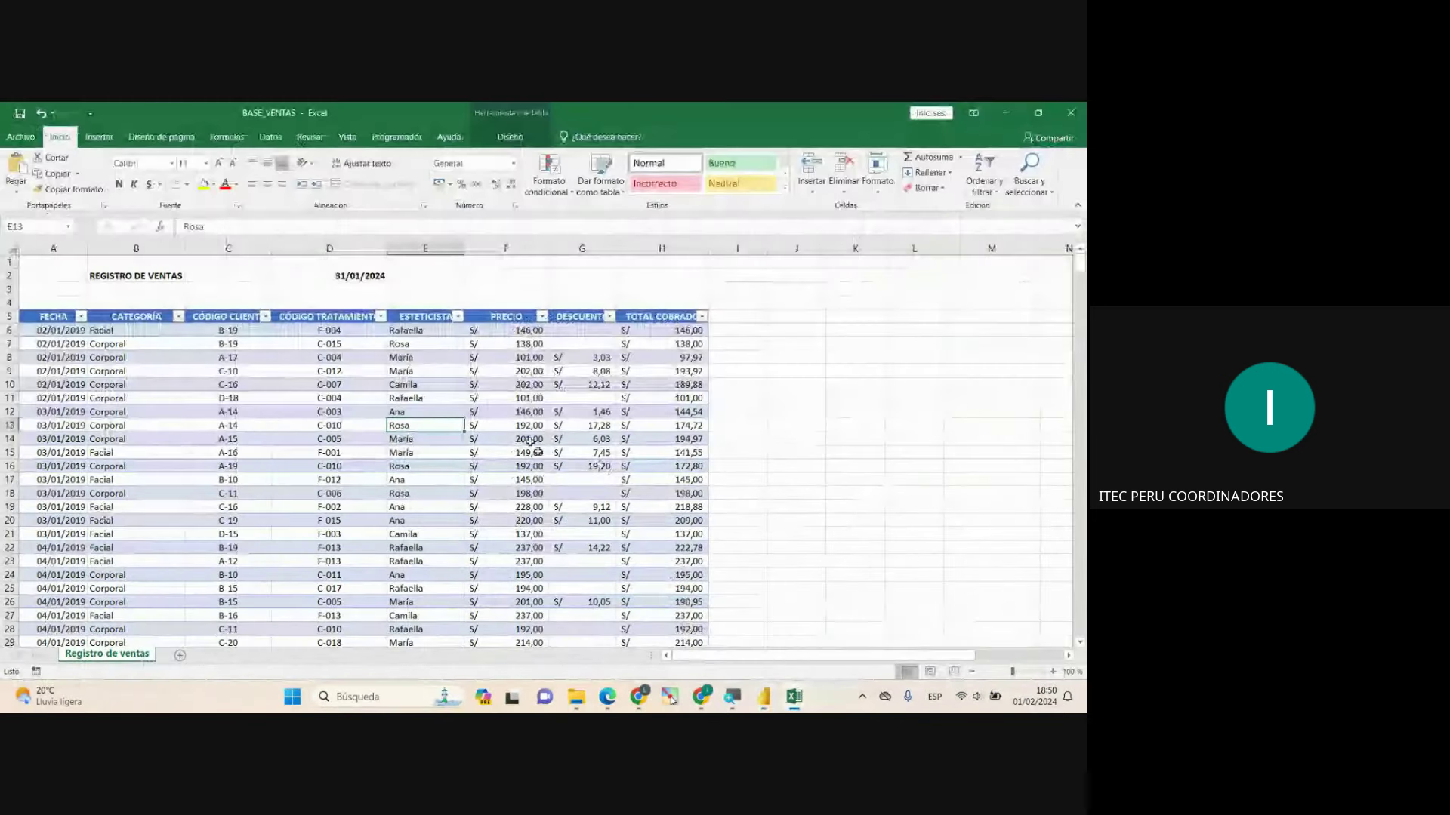
click(339, 477)
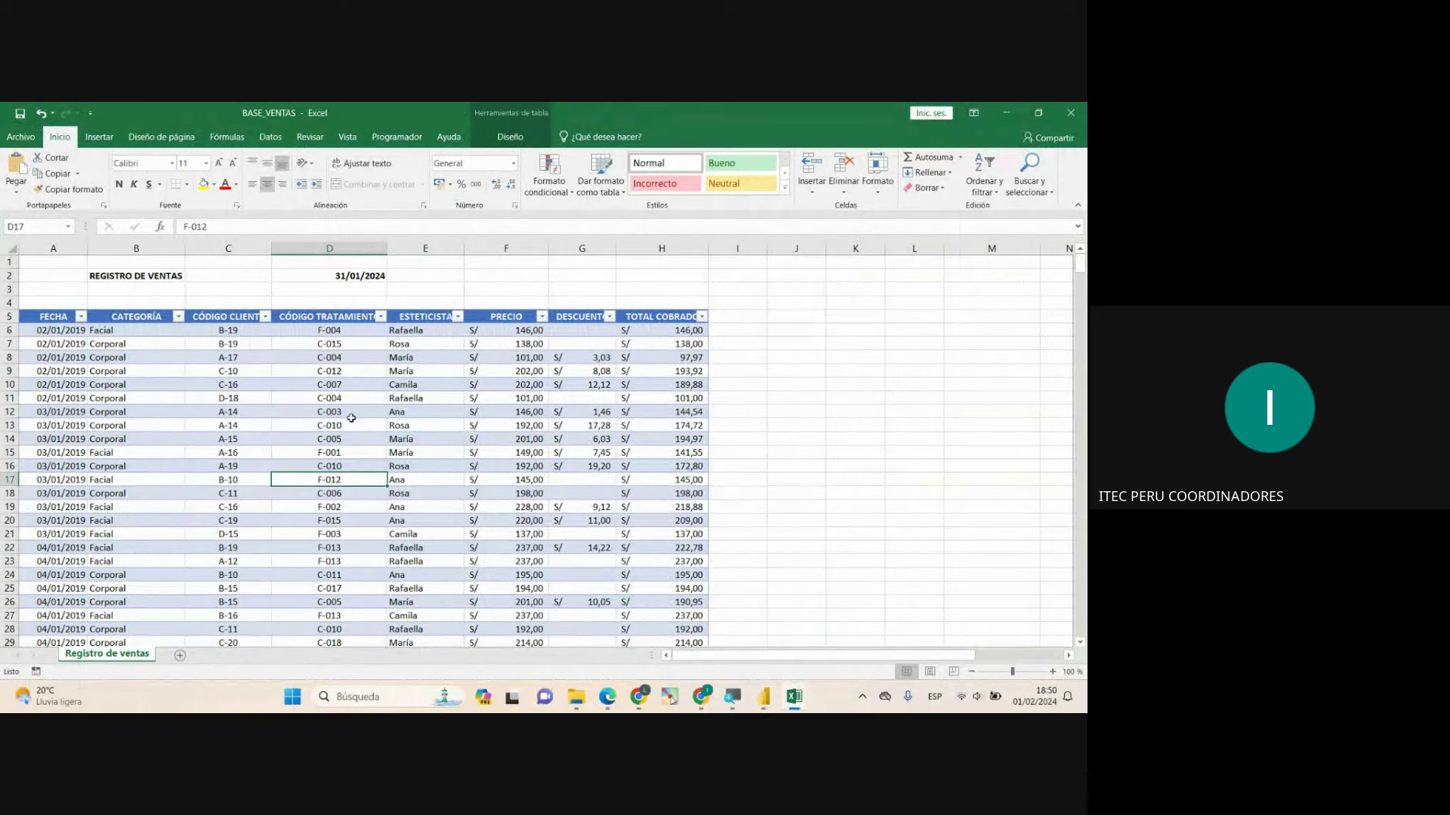
click(1005, 113)
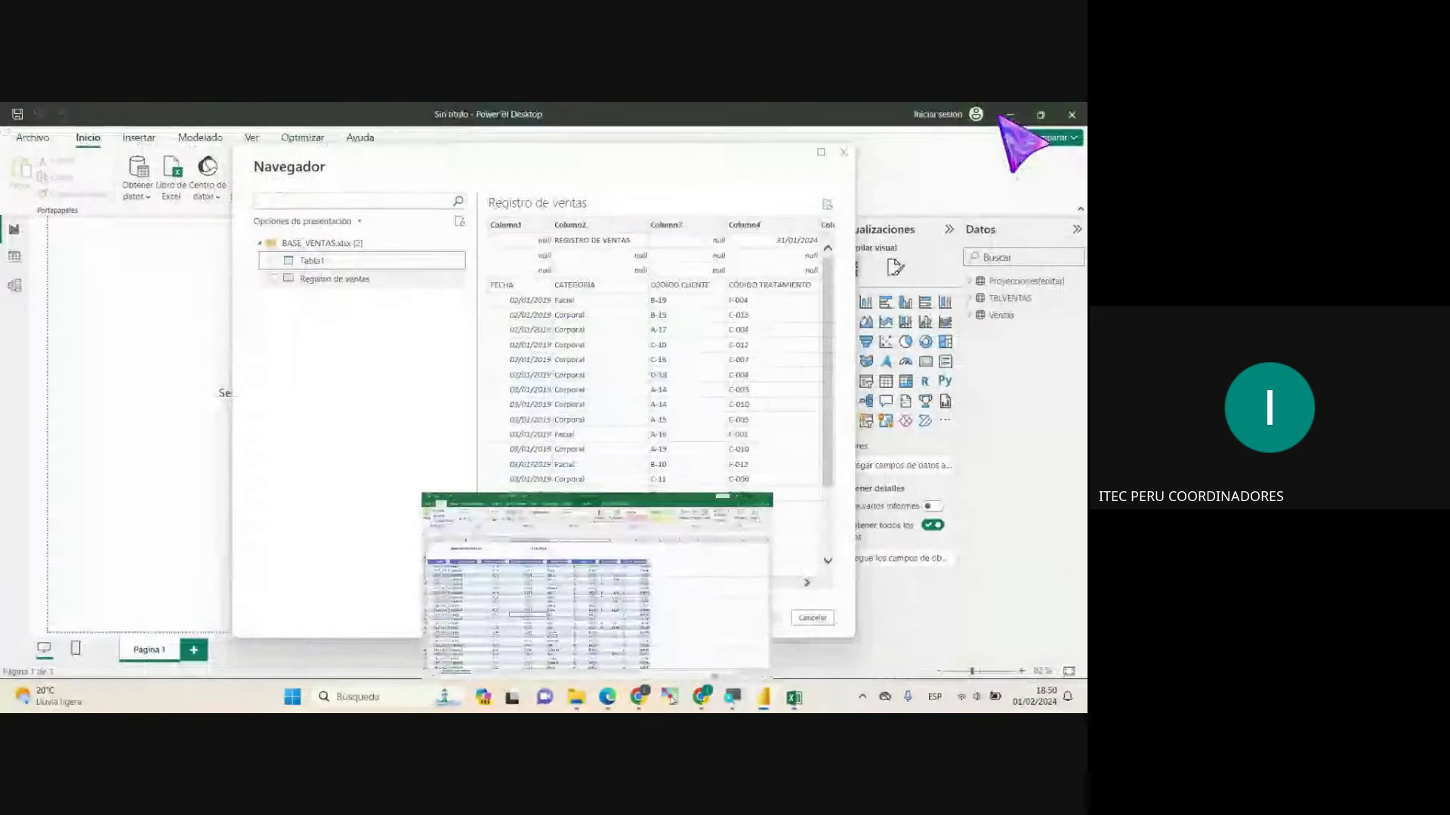
Step: Preview the Registro de ventas sheet, select it for import and open it with Transformar datos in the Power Query Editor
click(349, 285)
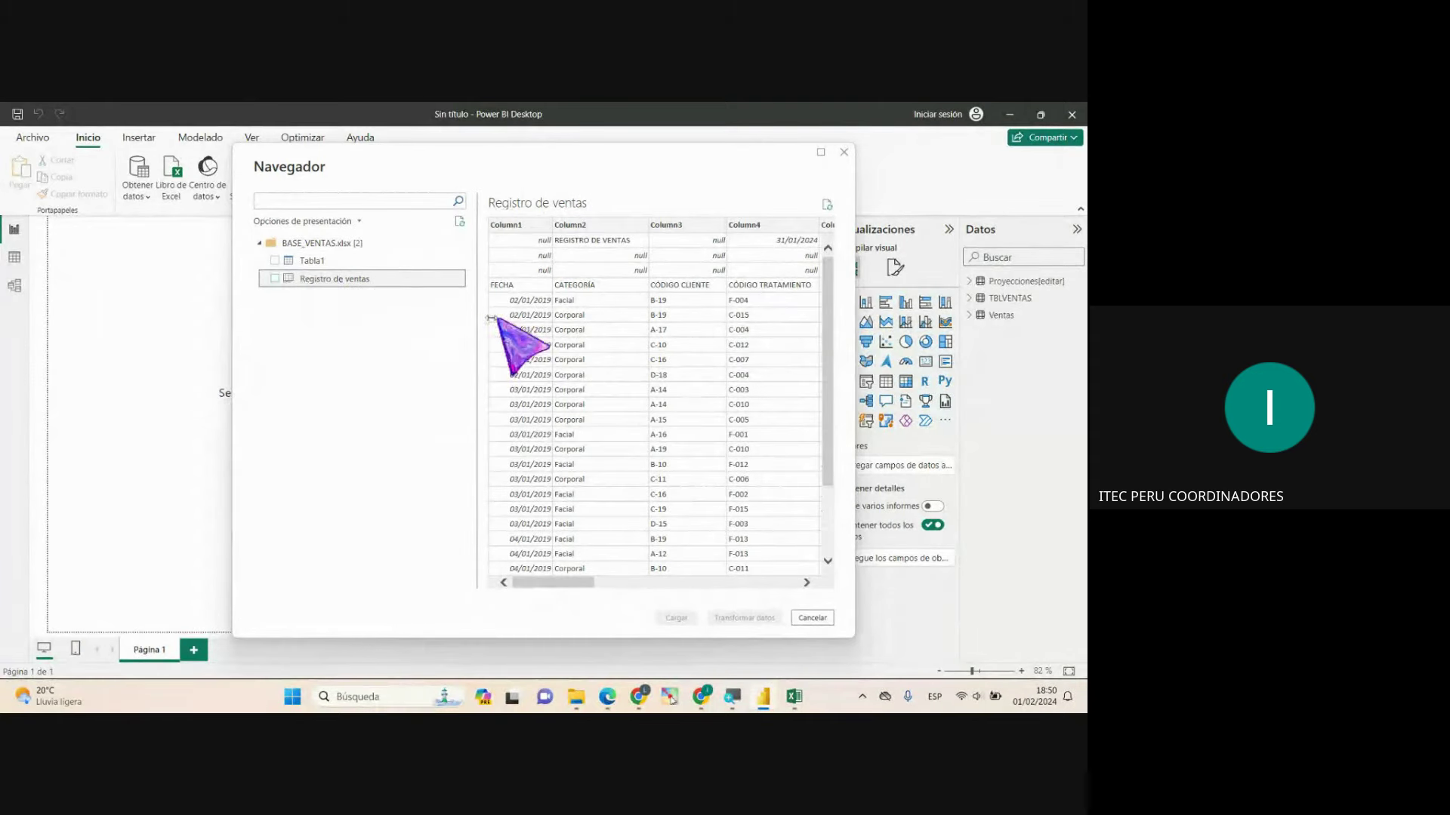
mouse_move(567, 582)
mouse_down()
mouse_move(772, 583)
mouse_move(576, 584)
mouse_up()
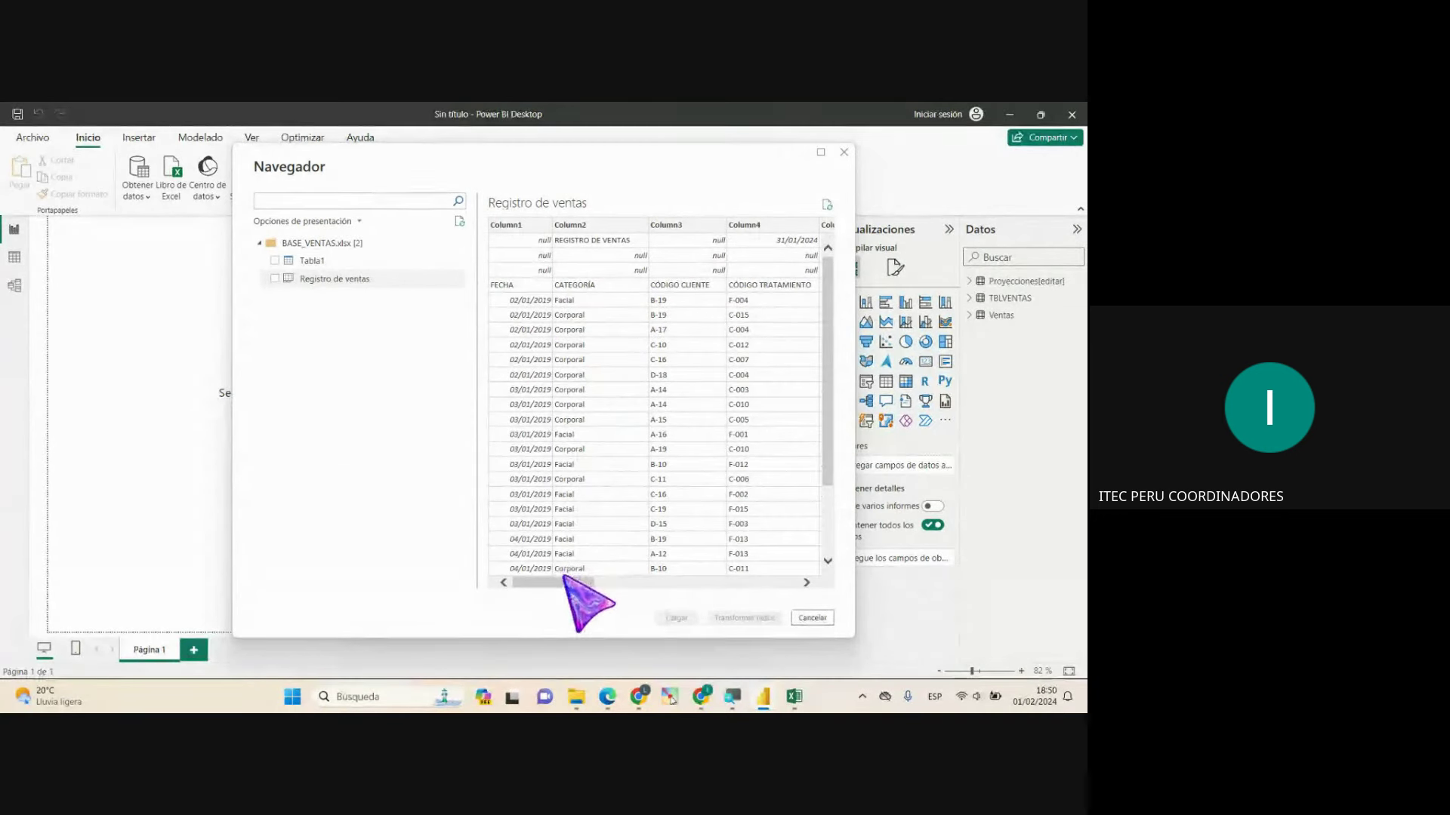
mouse_move(564, 582)
mouse_down()
mouse_move(750, 582)
mouse_move(566, 582)
mouse_up()
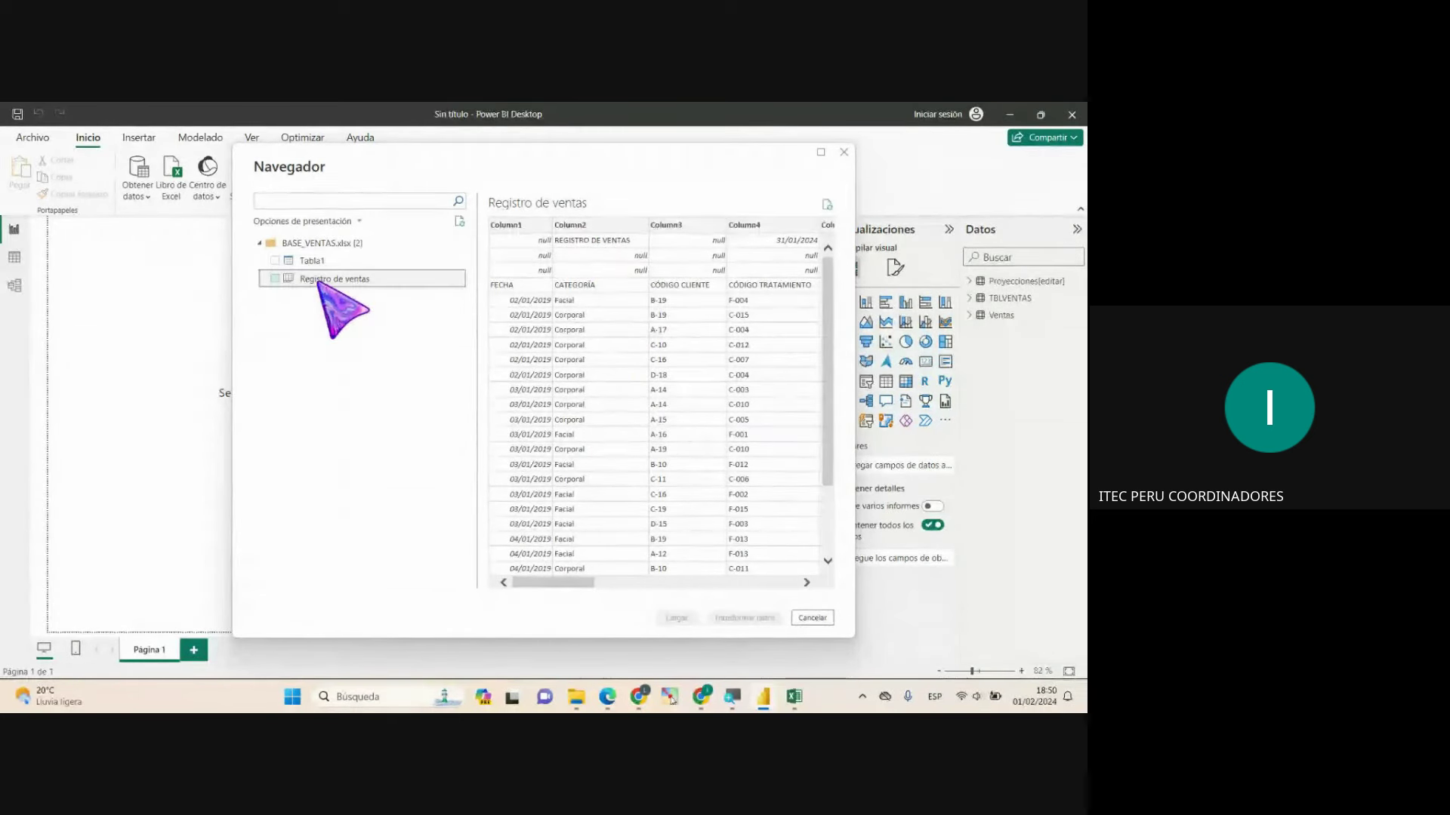
click(275, 279)
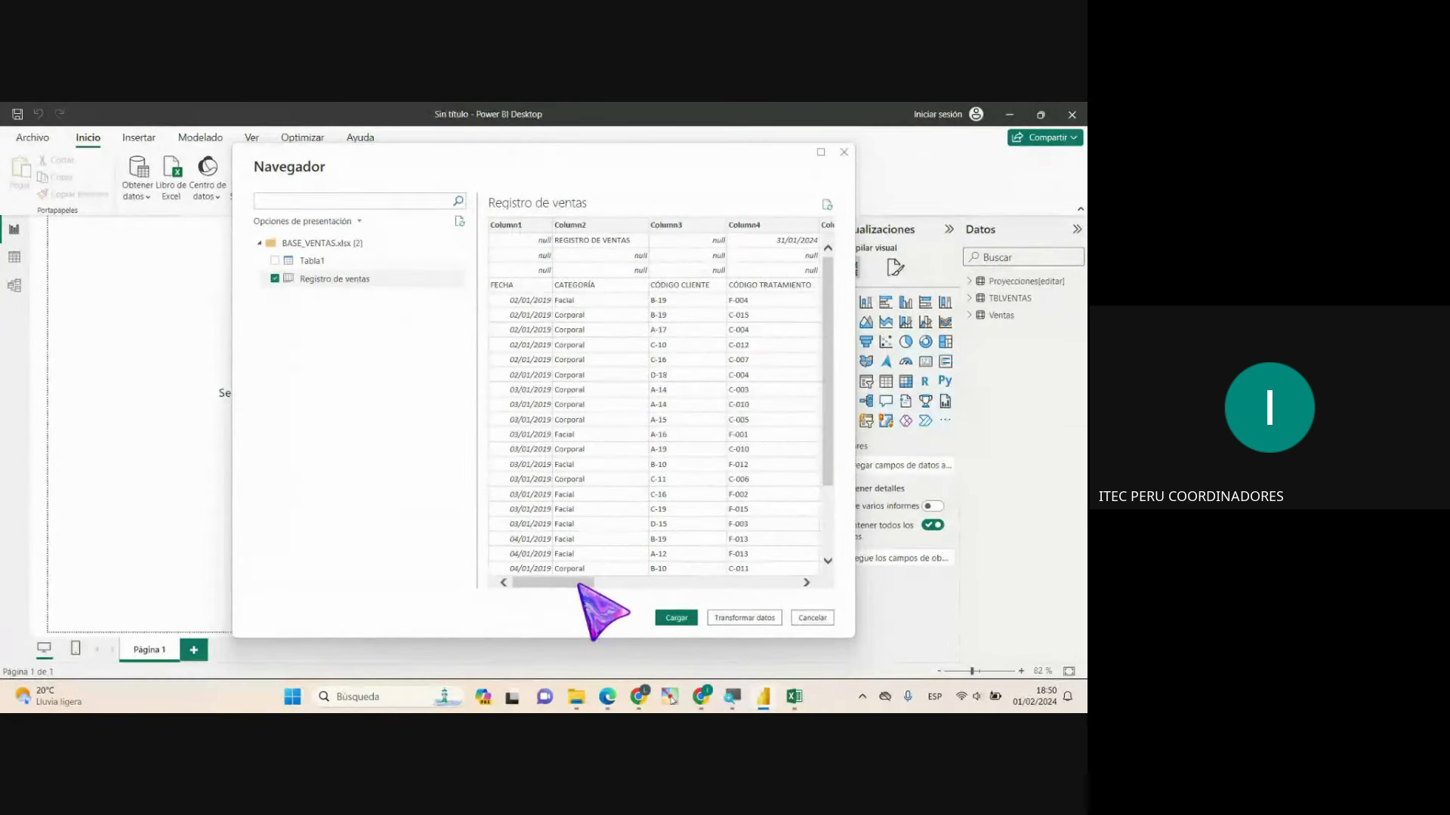
mouse_move(577, 582)
mouse_down()
mouse_move(789, 582)
mouse_move(572, 583)
mouse_up()
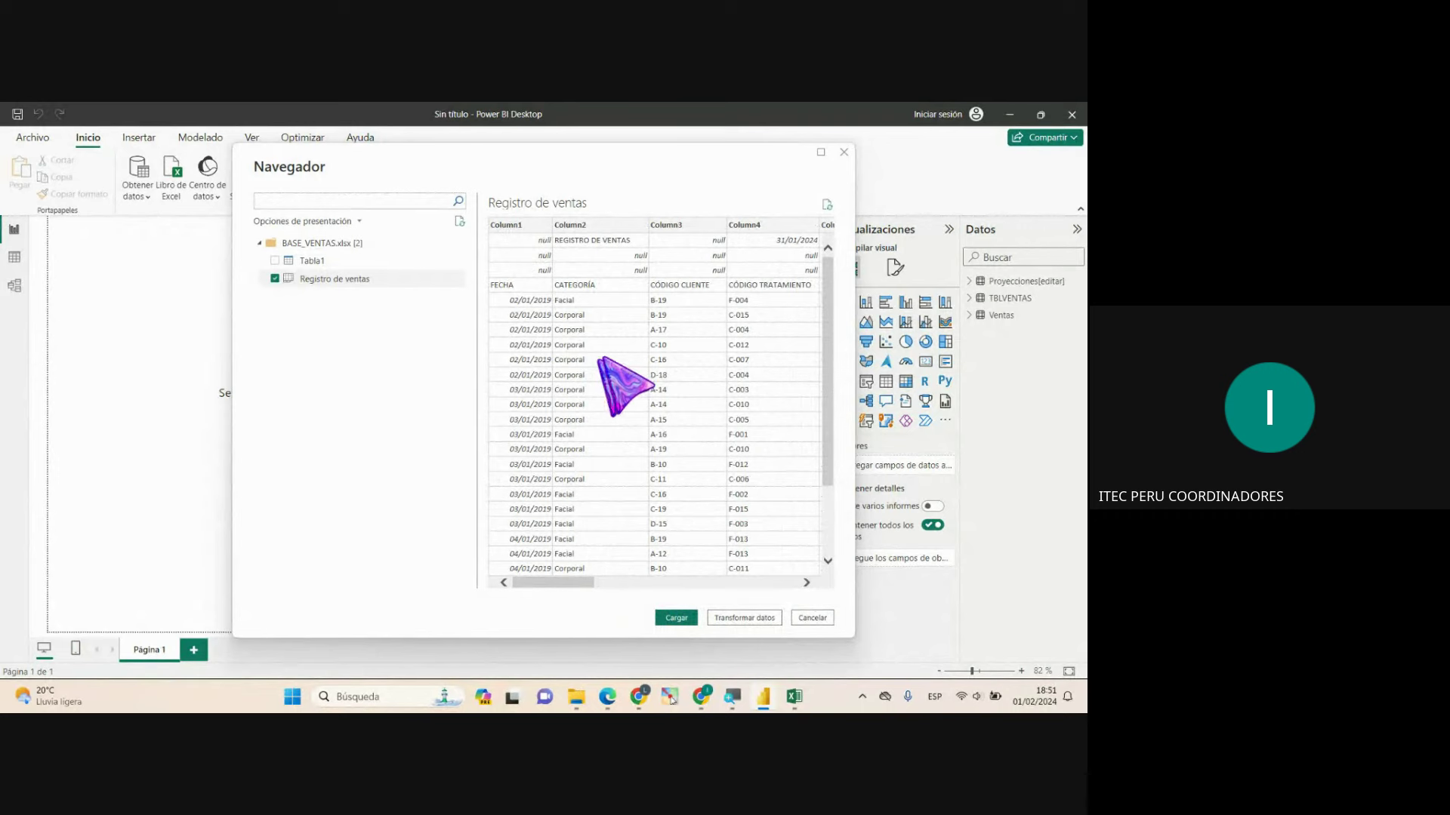
click(747, 618)
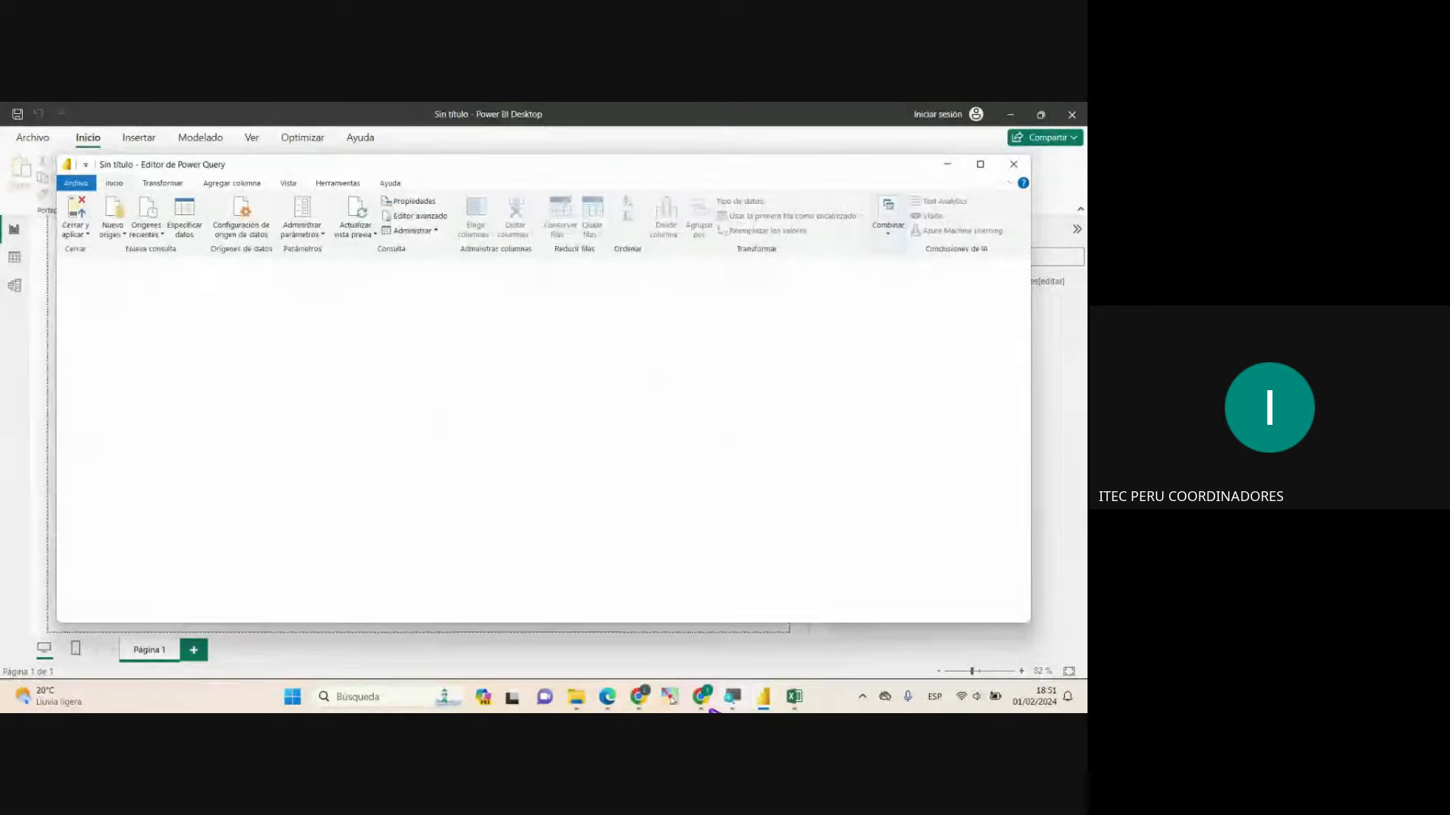
Step: Switch to the Google Meet call, admit a waiting participant and open the call messages
click(702, 696)
click(770, 537)
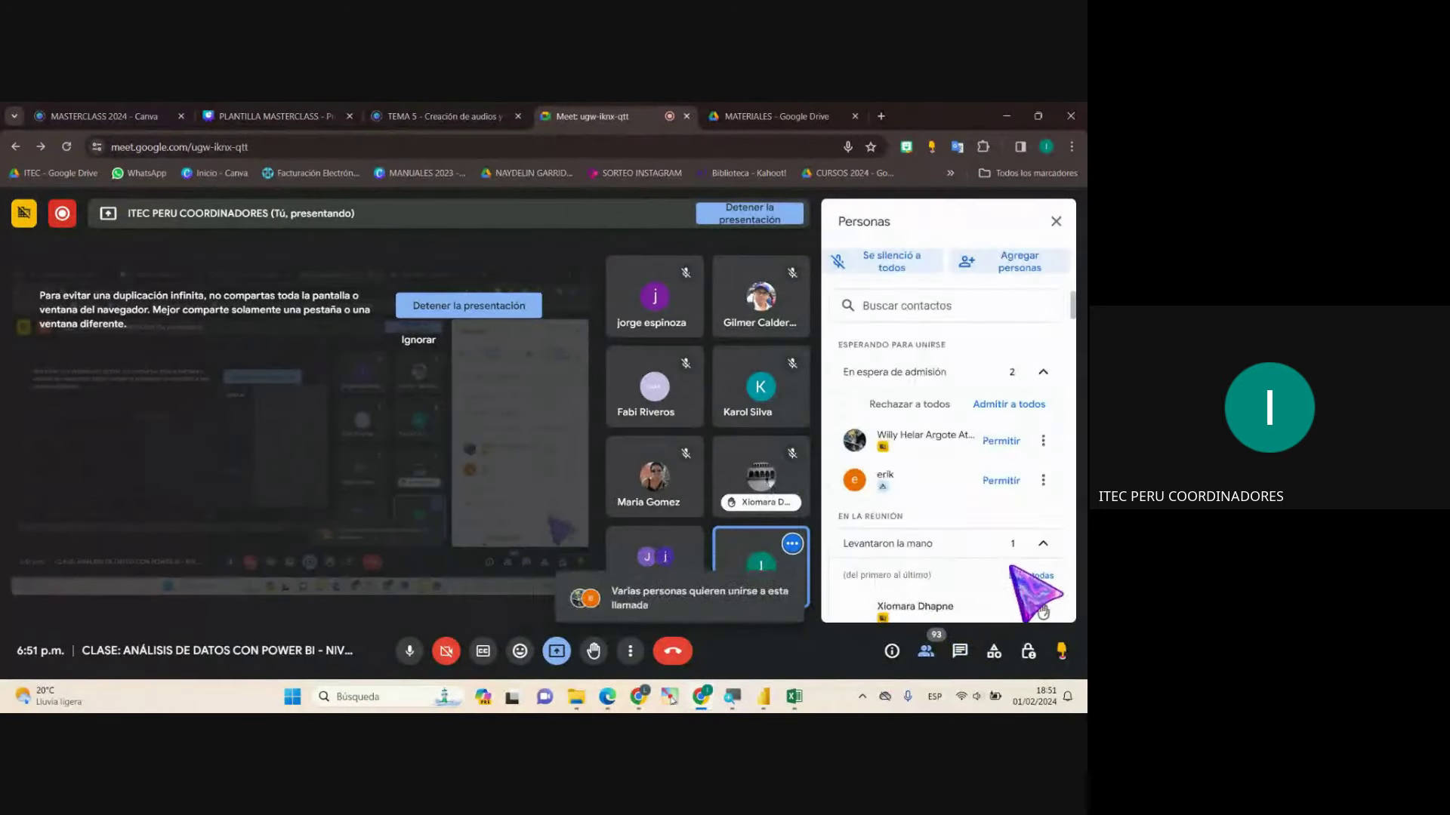
click(1008, 476)
click(959, 651)
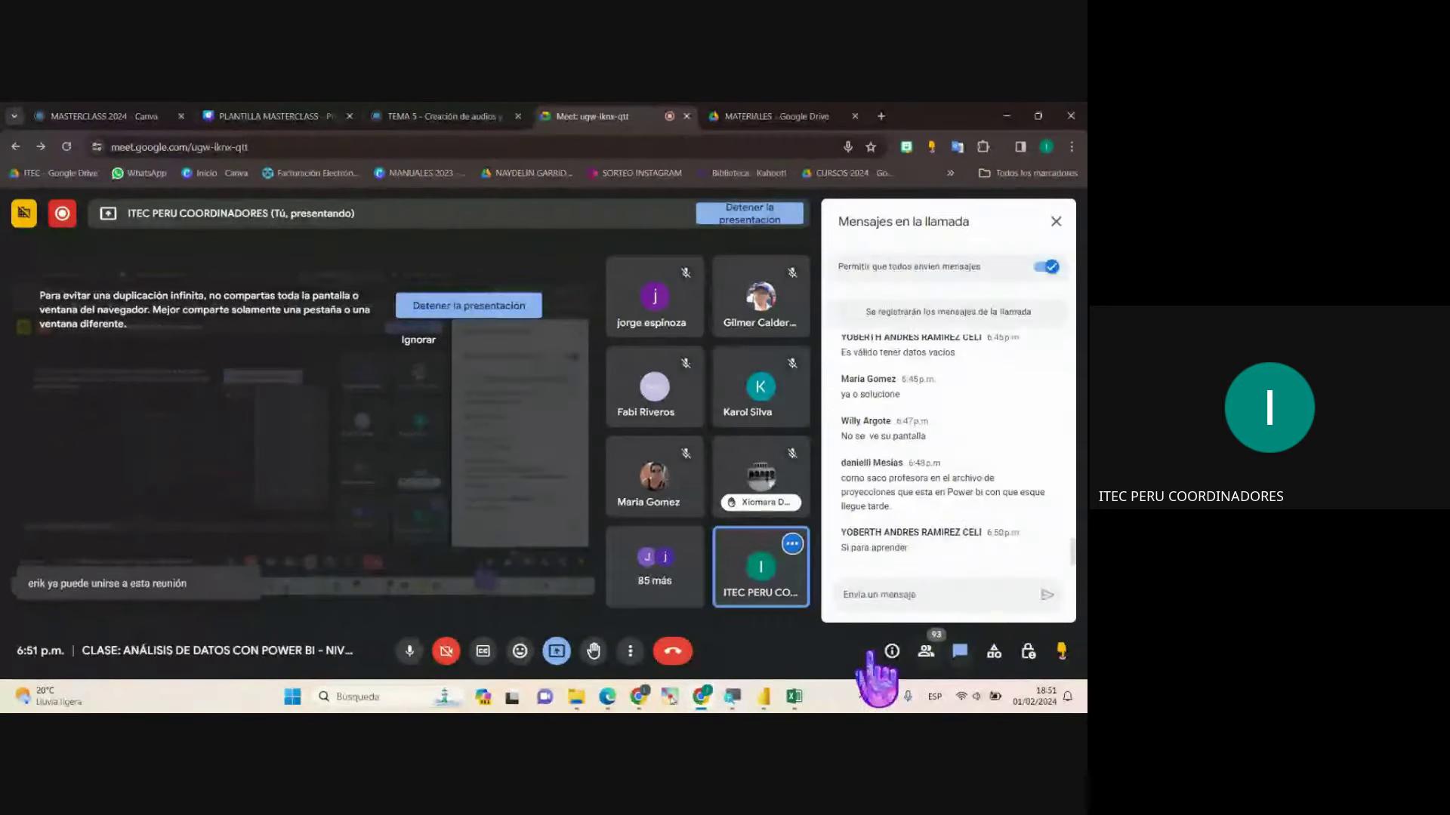
Step: Relate the Power Query Editor and Power BI Desktop windows to the Componentes de Power BI slide in Edge, and return to the editor maximized
key(alt+Tab)
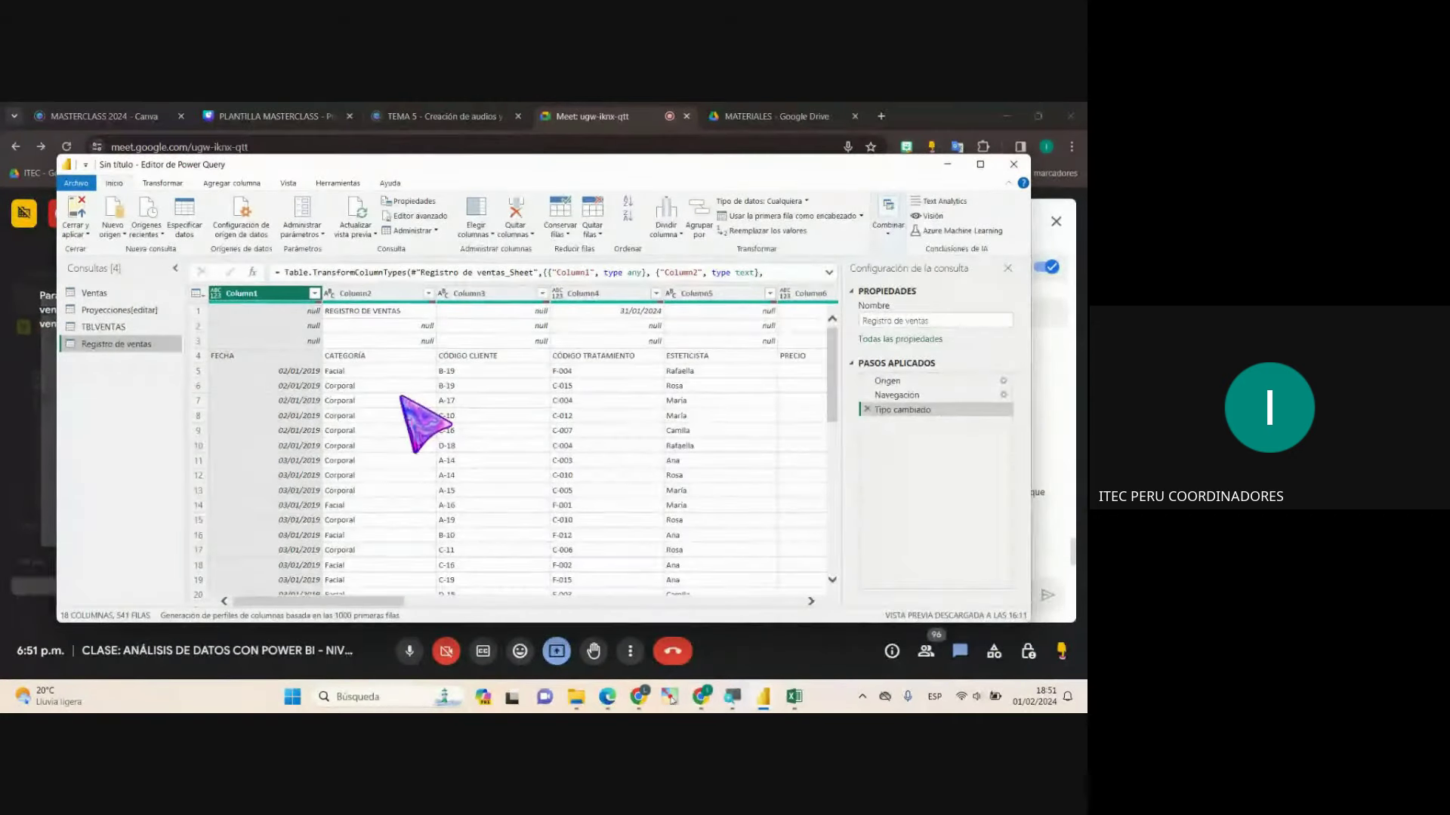
mouse_move(766, 701)
click(766, 697)
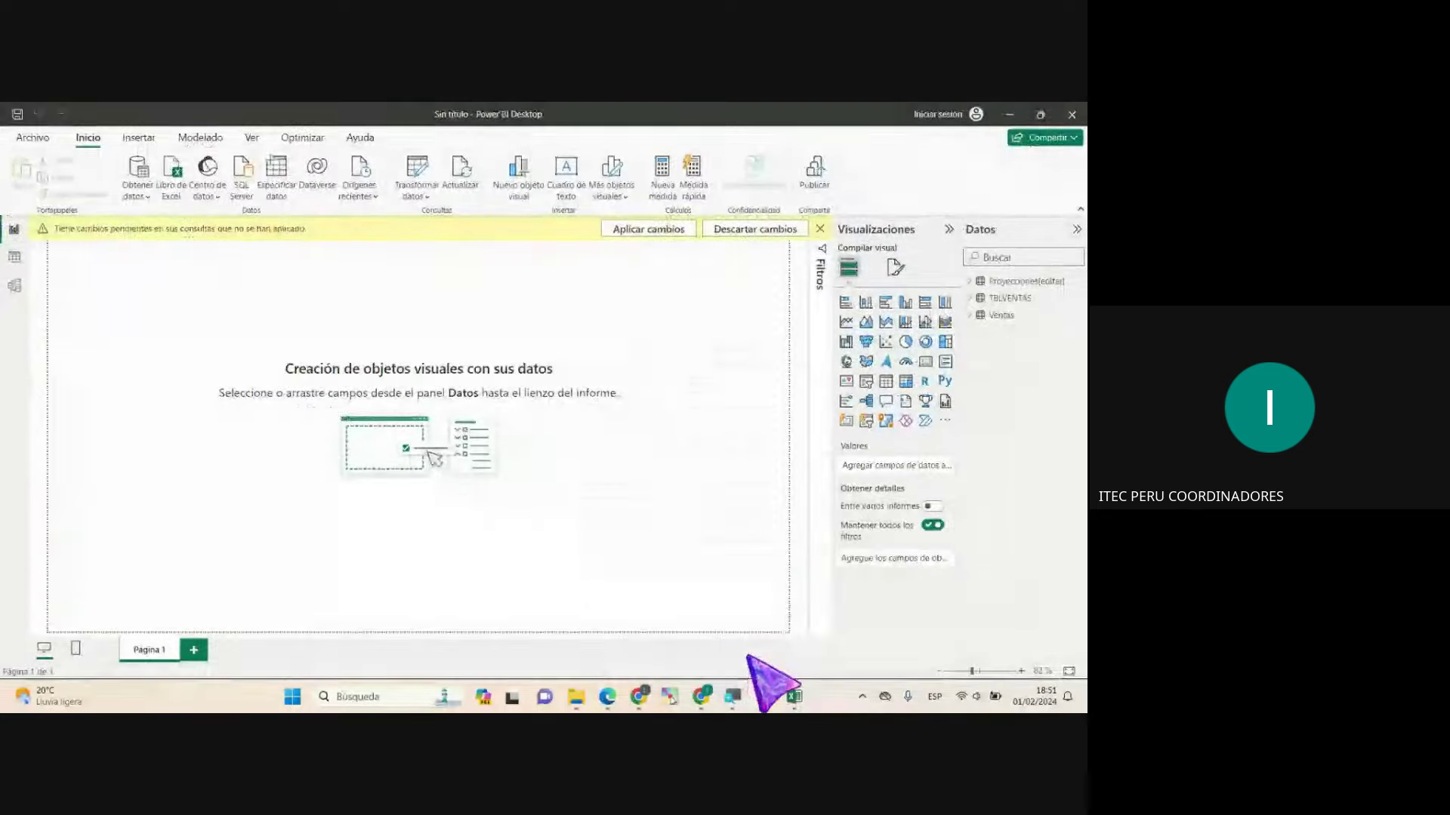
mouse_move(785, 691)
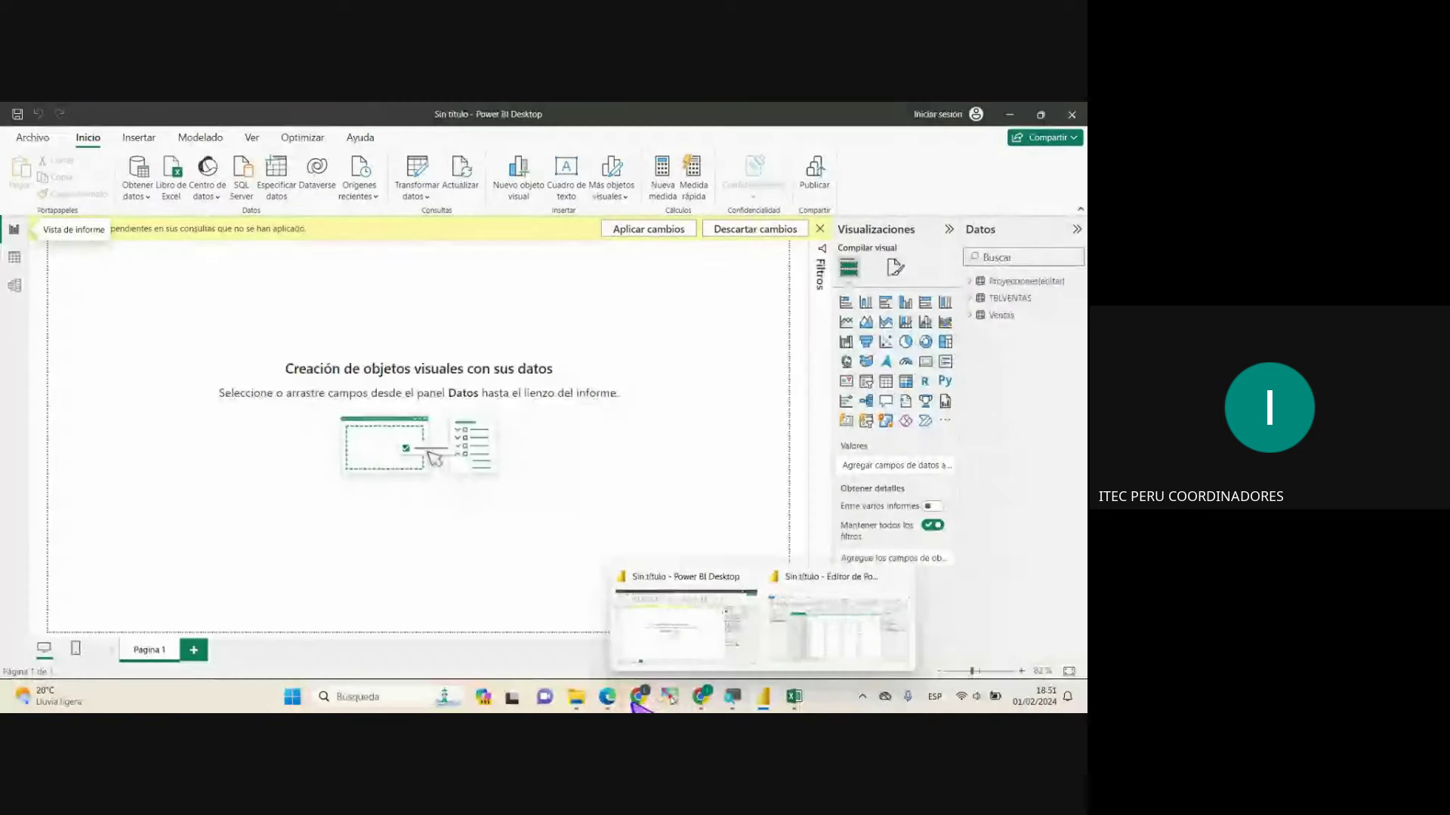
click(607, 696)
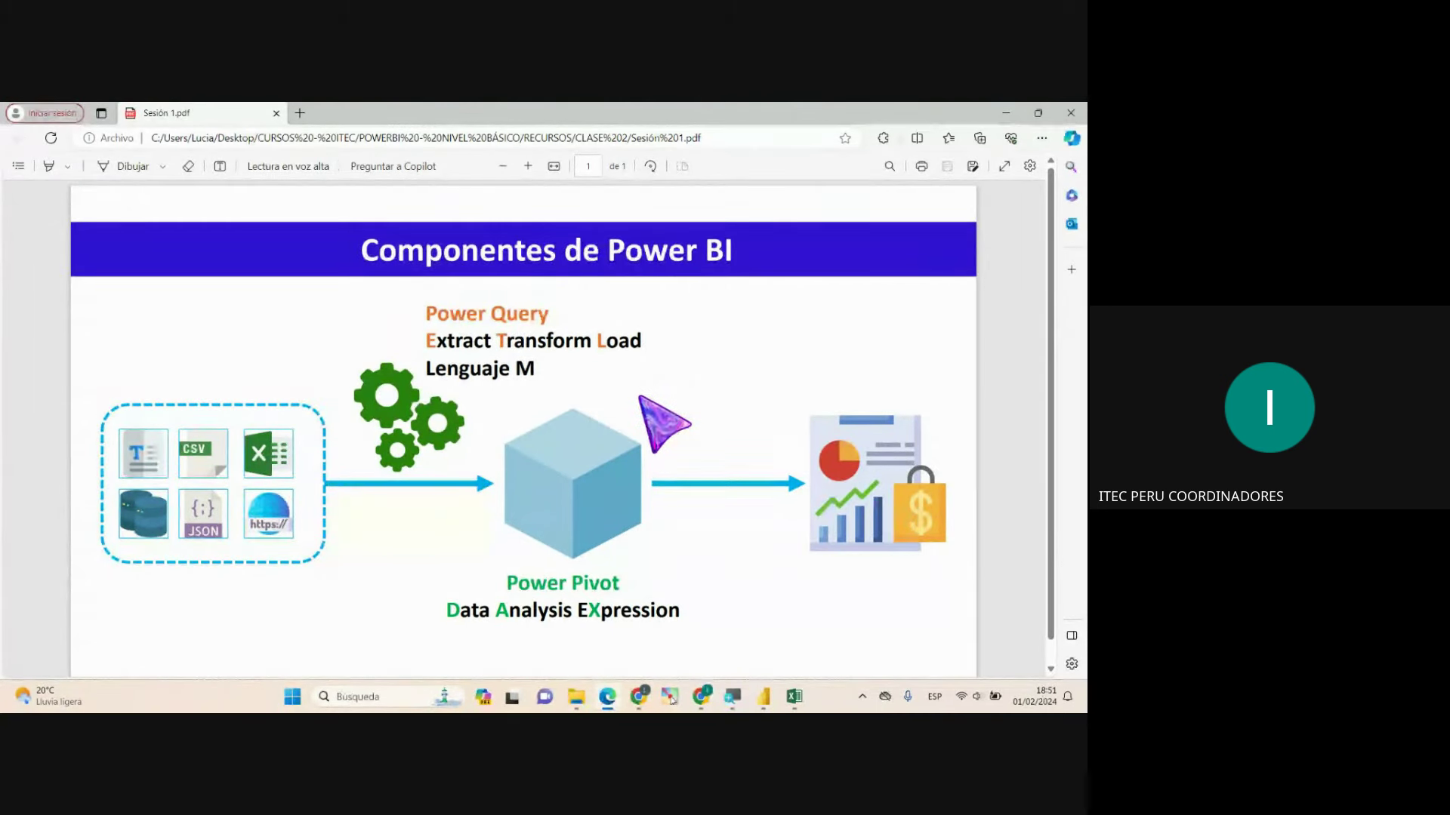
mouse_move(770, 699)
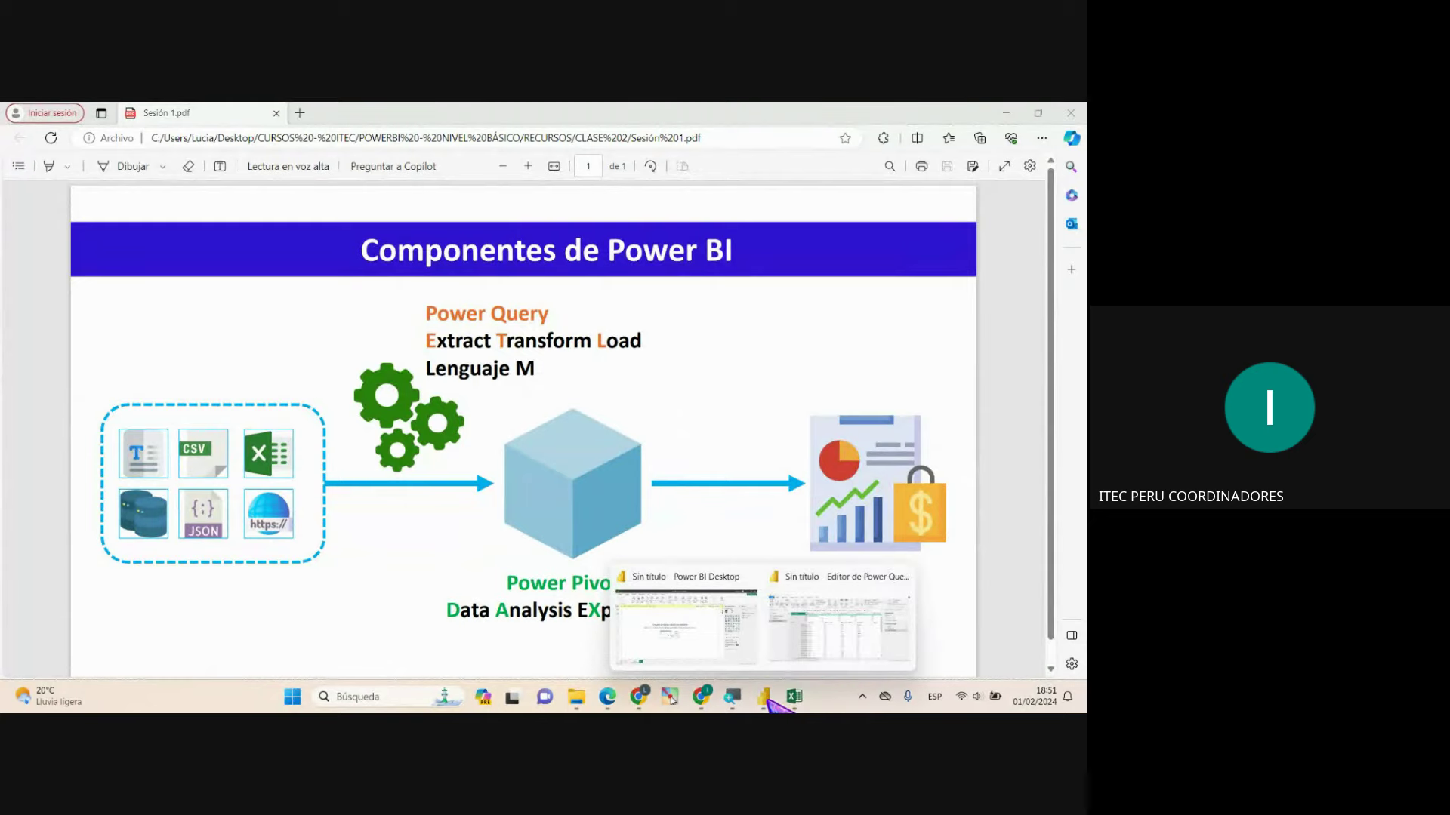
click(835, 648)
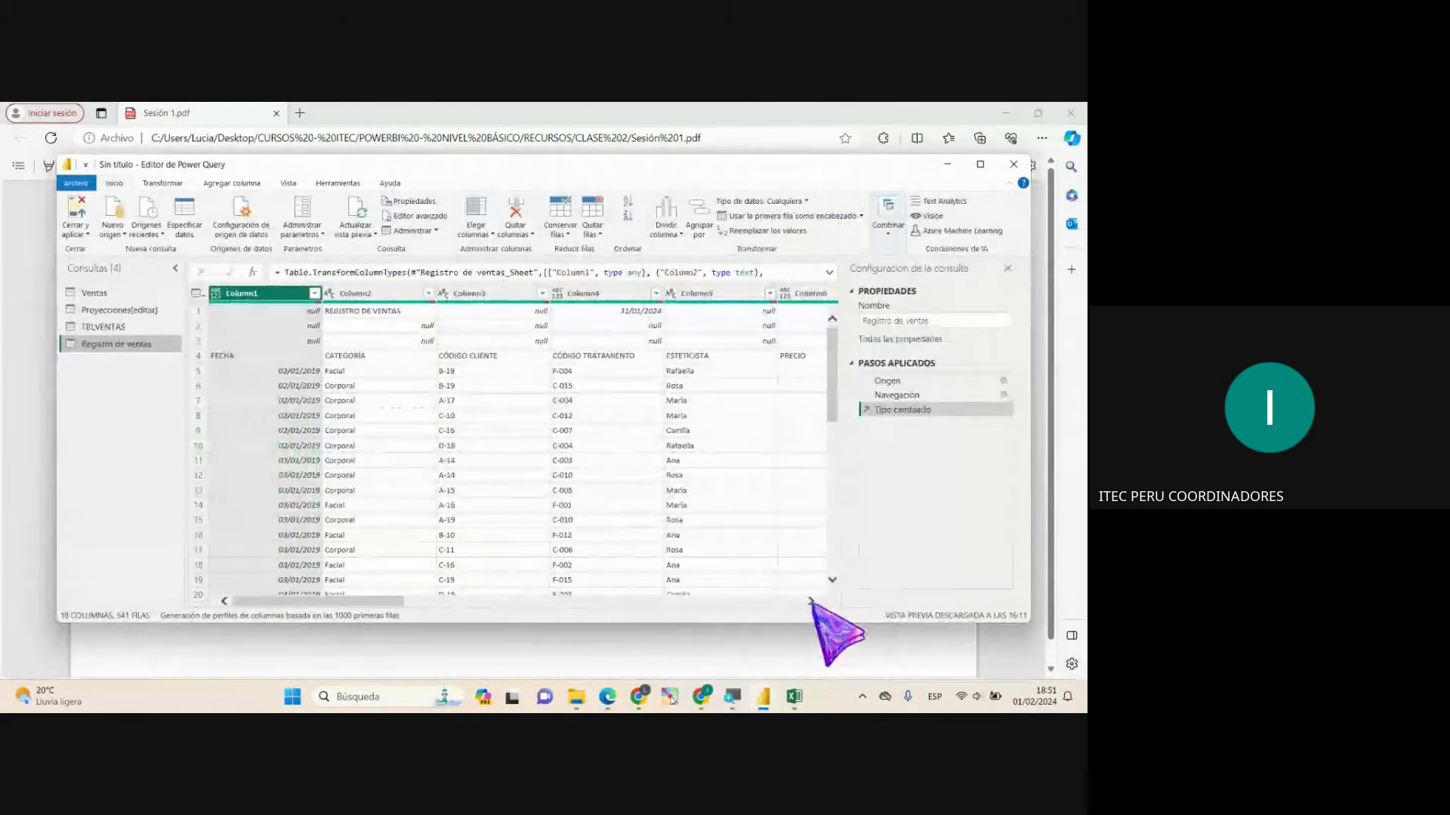
click(980, 164)
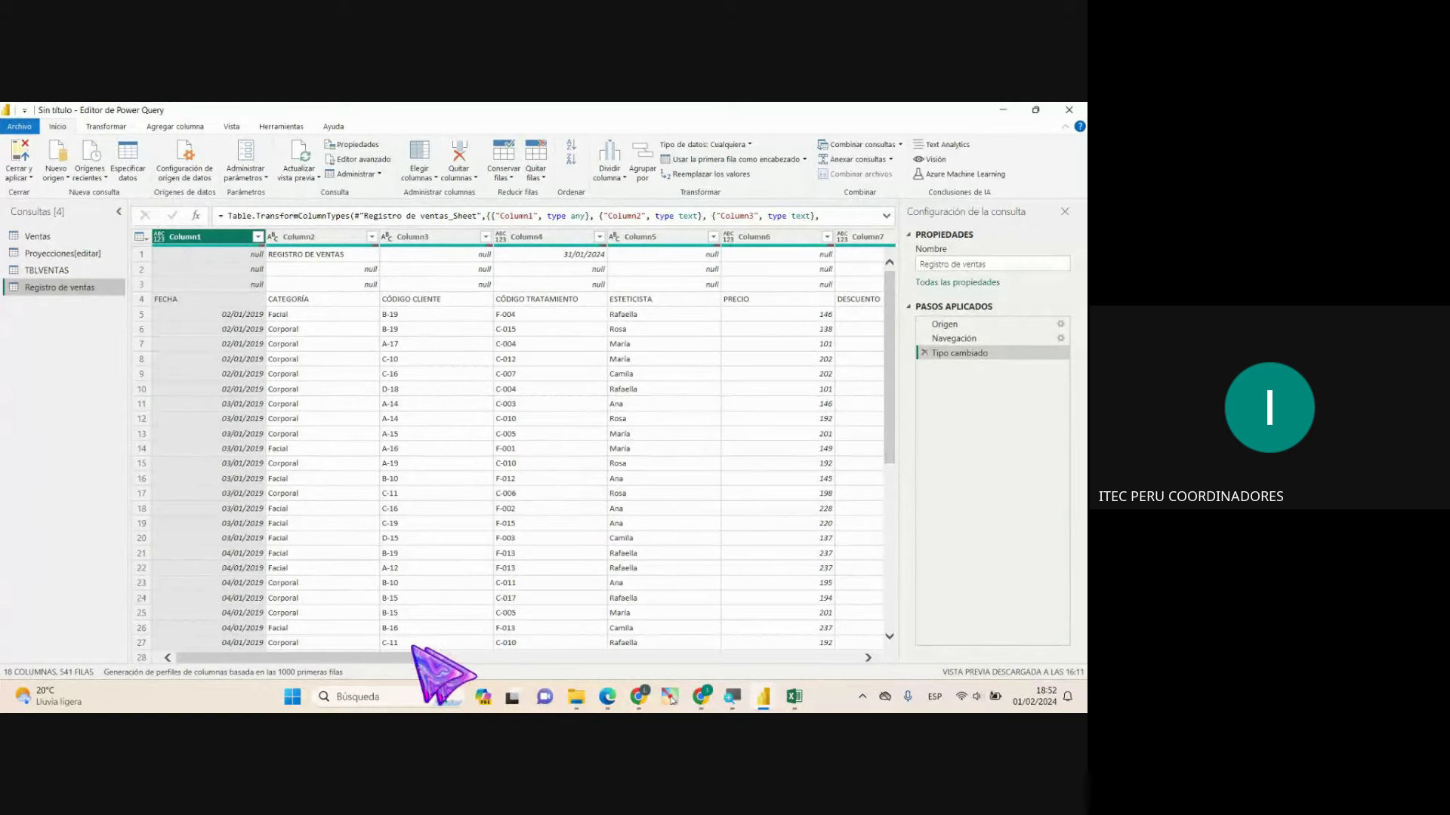
Step: Examine the REGISTRO DE VENTAS title cell and the row 2 cells above the headers in the Registro de ventas query
mouse_move(382, 658)
mouse_down()
mouse_move(664, 668)
mouse_move(392, 664)
mouse_up()
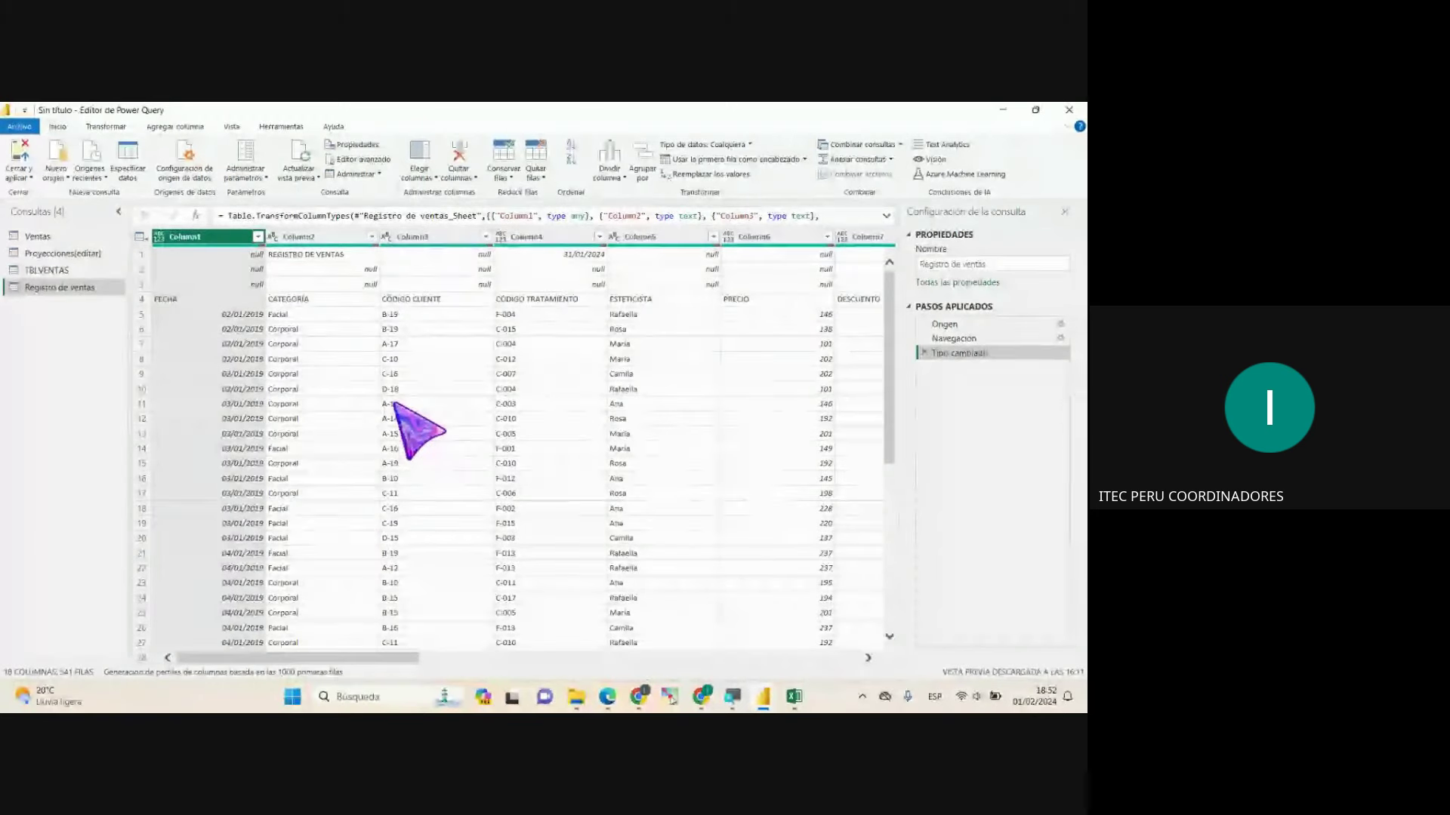
click(313, 257)
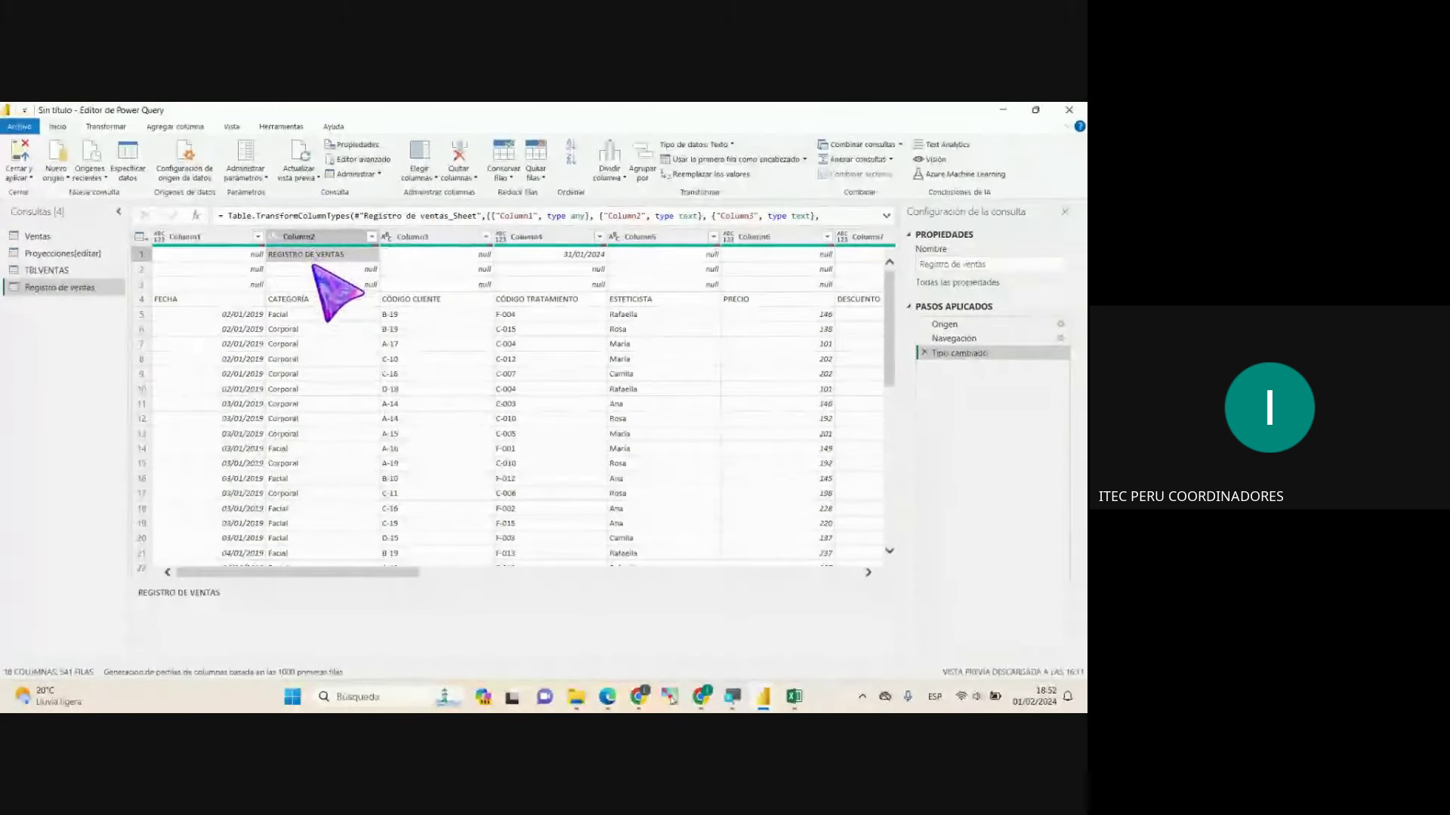
click(332, 269)
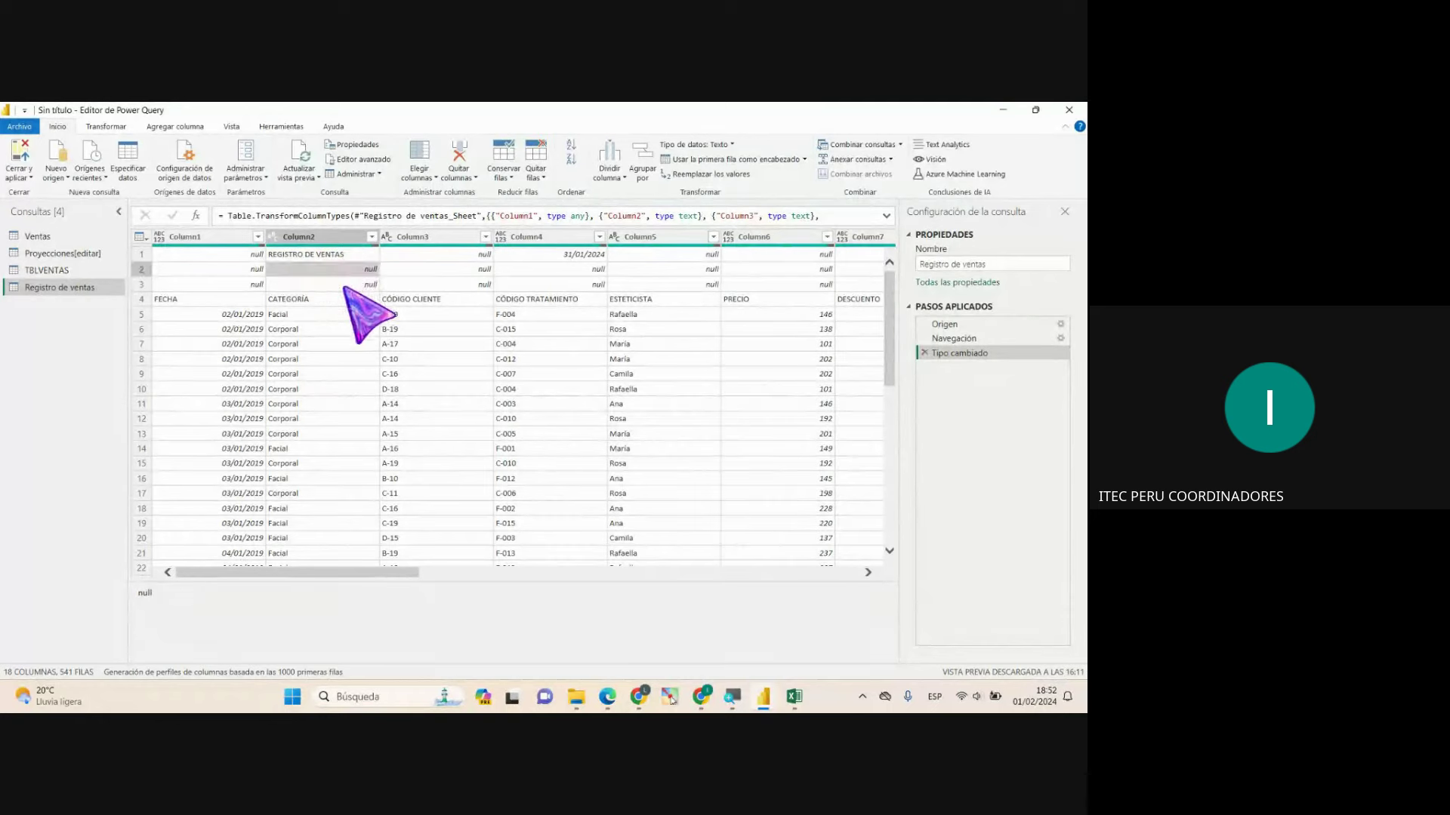
click(464, 270)
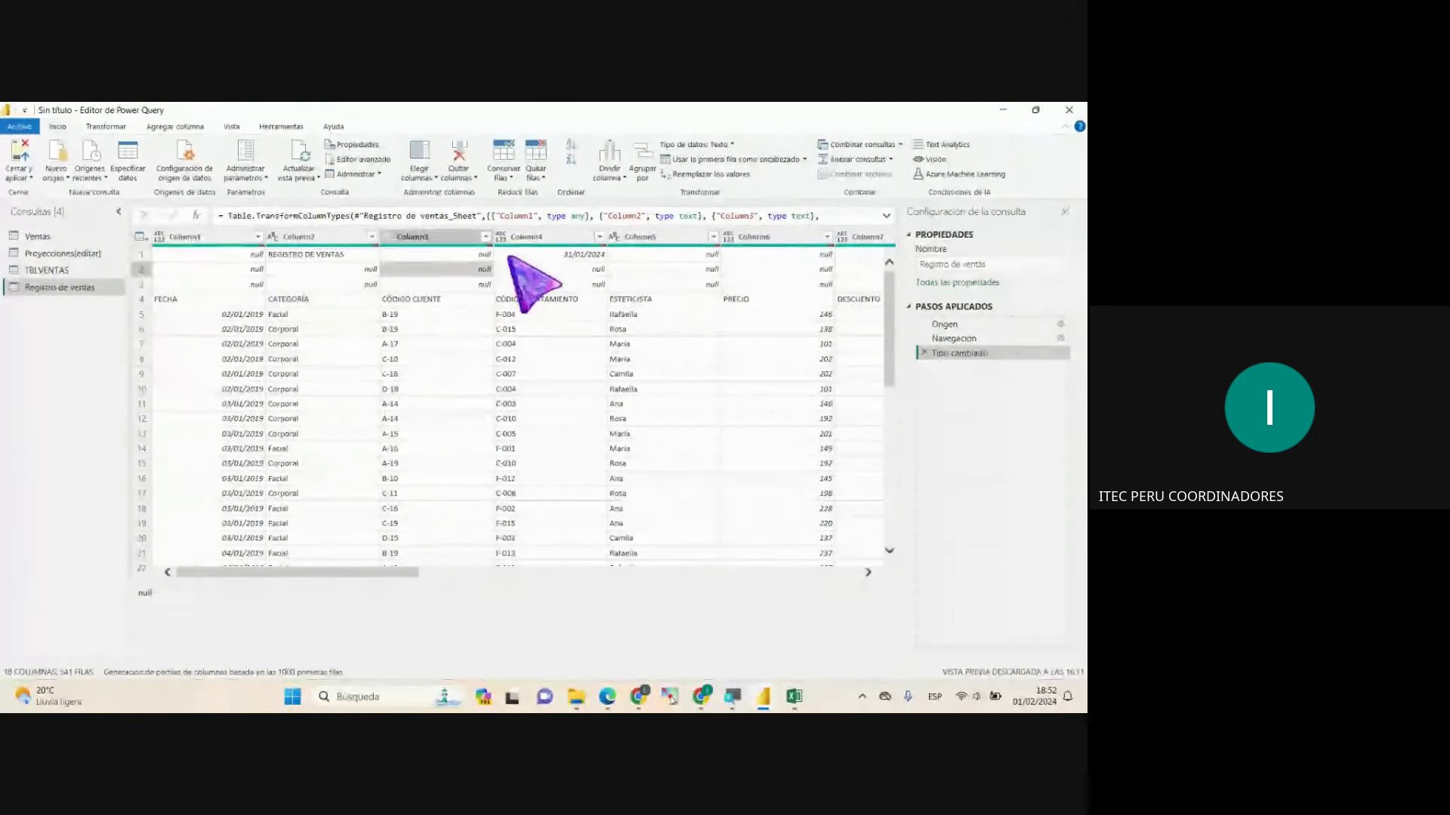
click(663, 270)
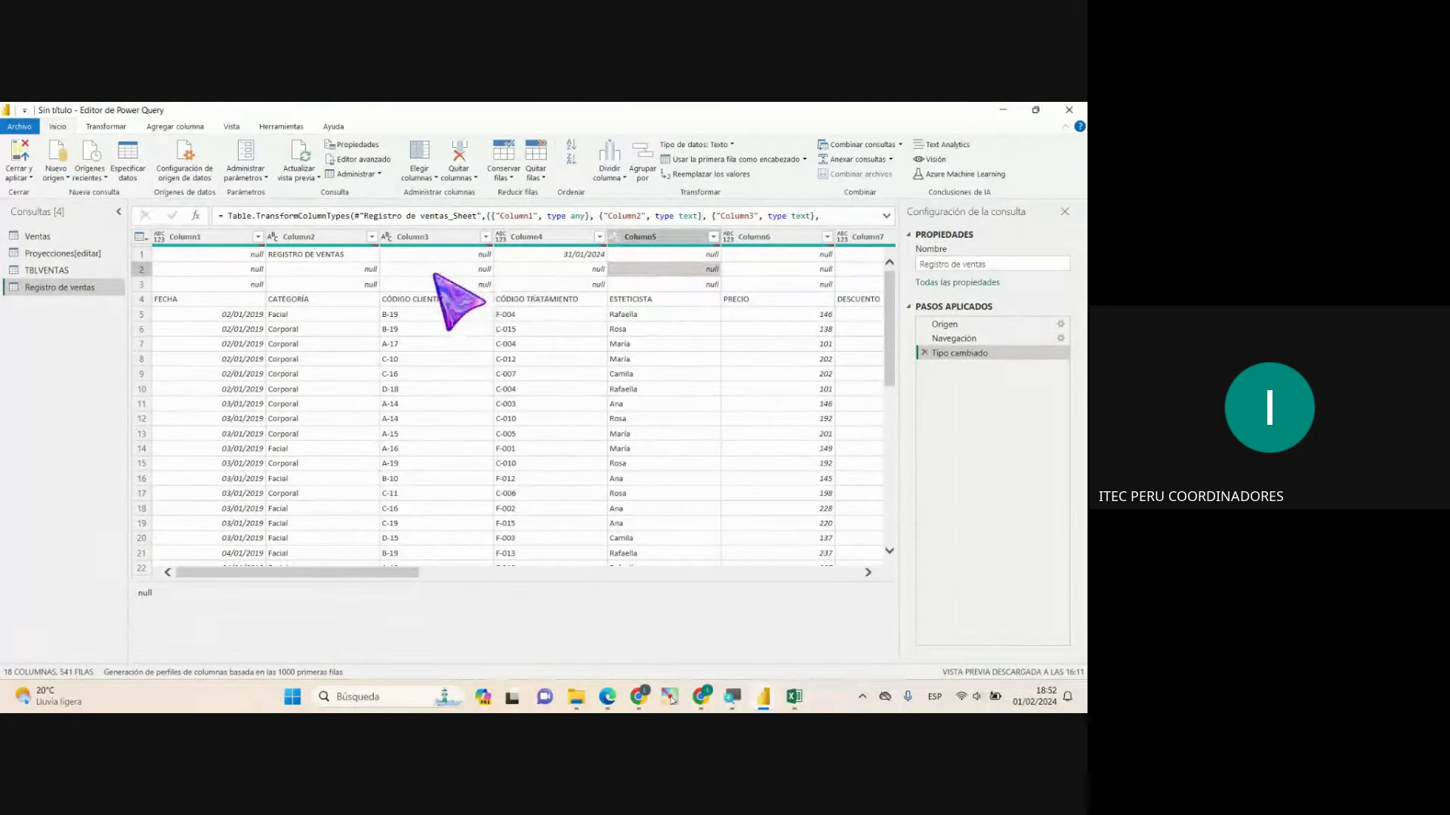
Step: Inspect Column9, Column10 and Column11 beyond the TOTAL COBRADO data, and return to Column1 of the query
drag(370, 574, 543, 575)
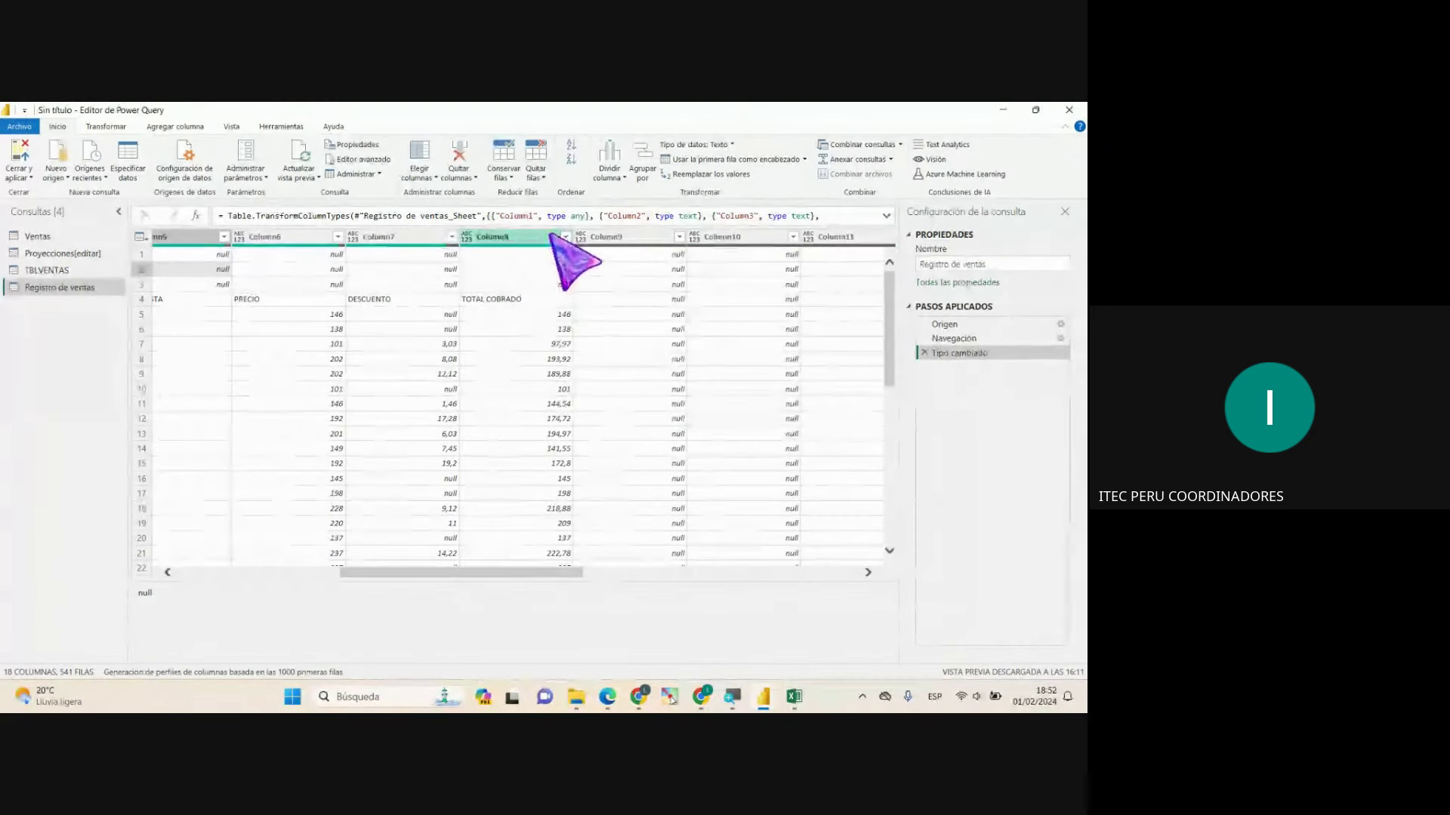
click(655, 237)
click(713, 238)
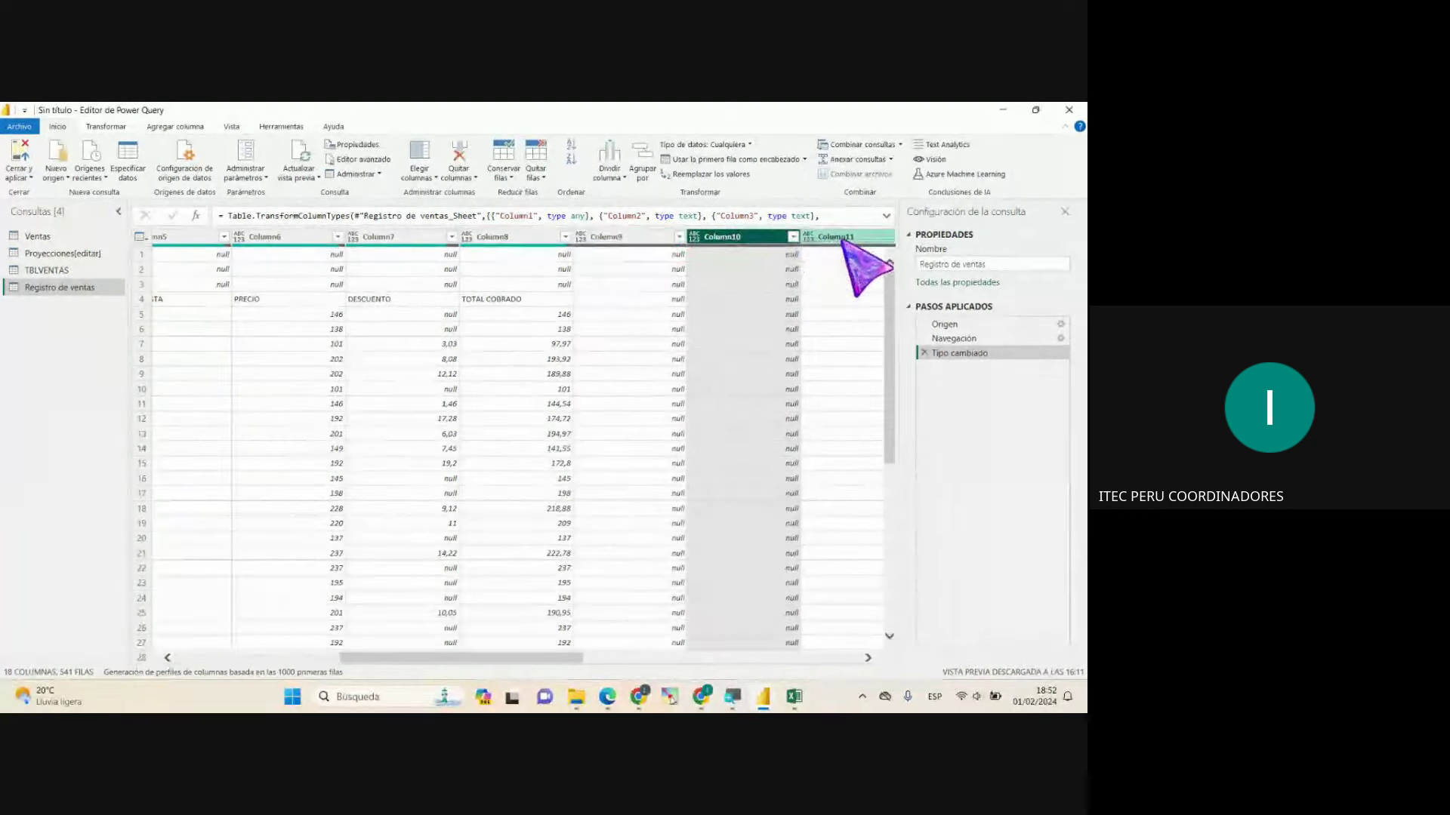
click(842, 239)
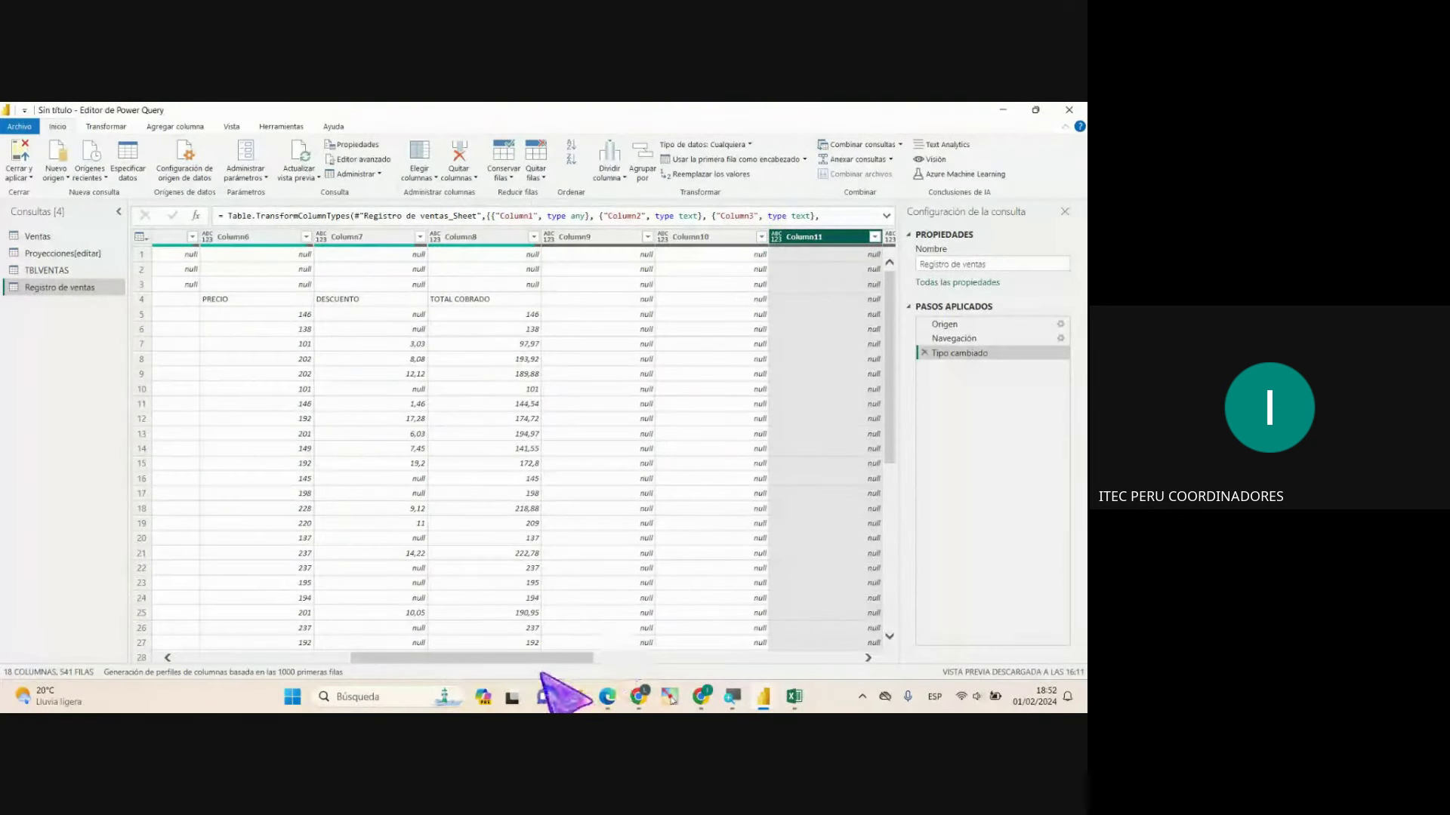
drag(518, 658, 324, 670)
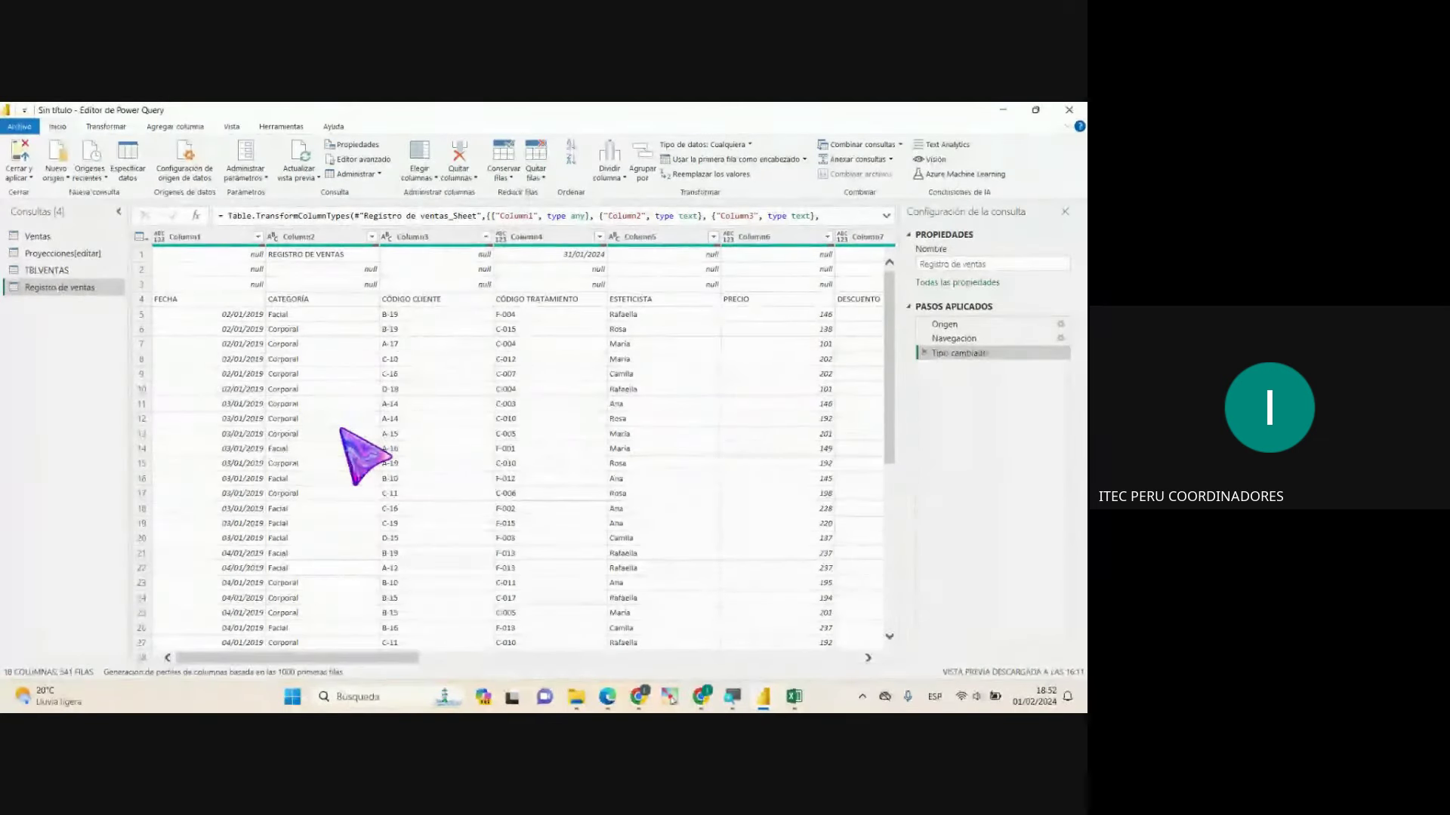
click(195, 238)
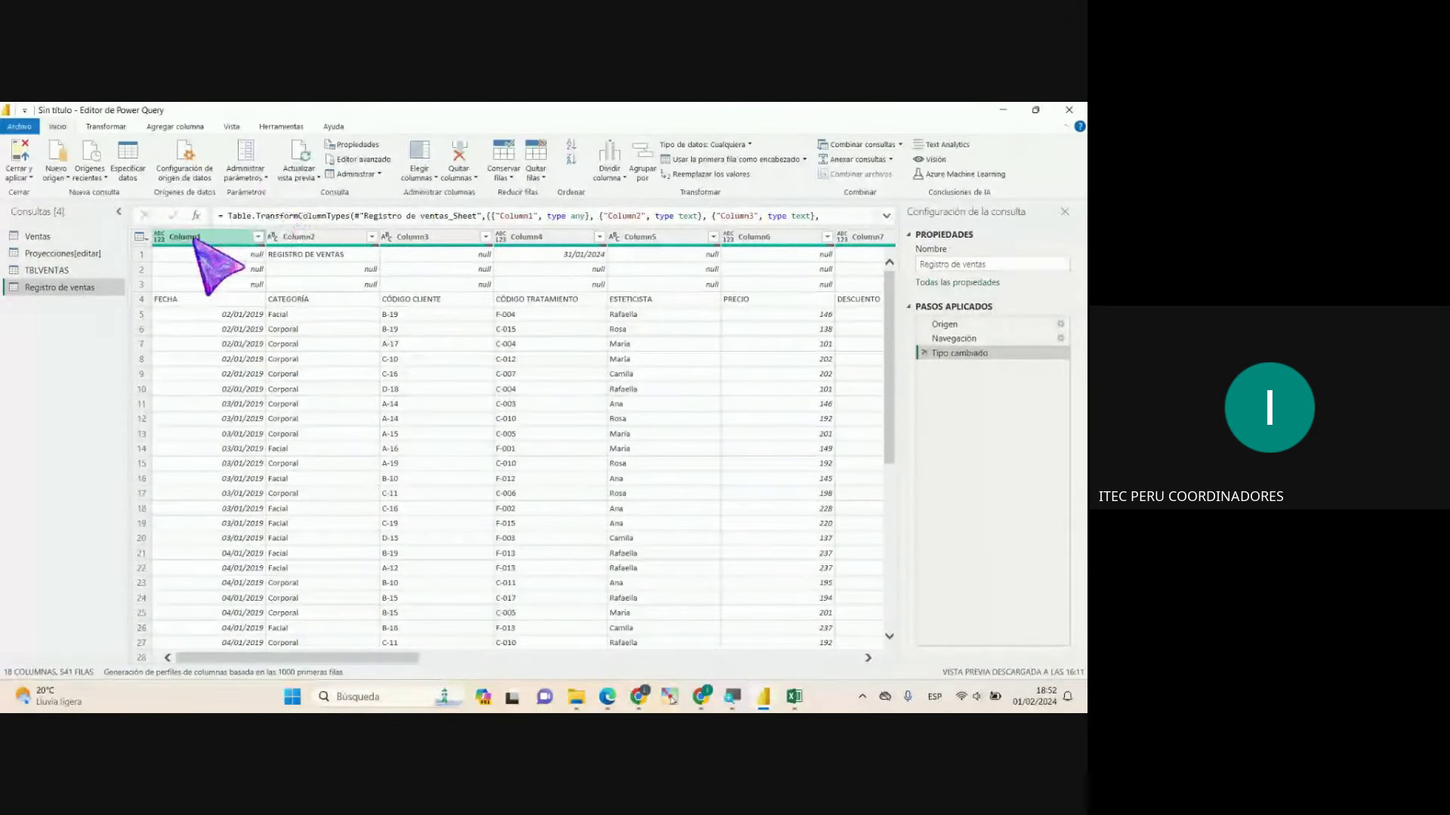